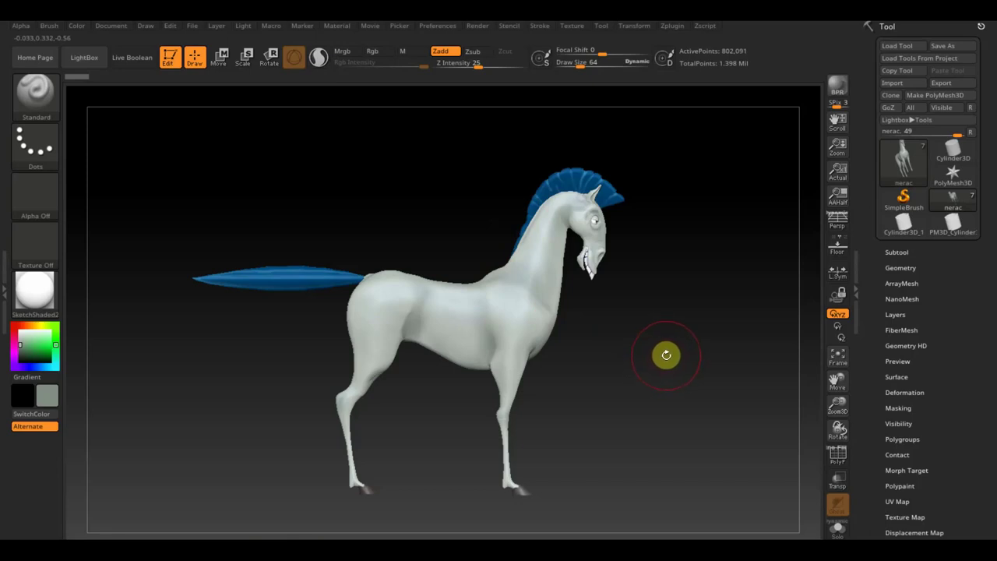
- Turn the horse, list its six subtools, and bring up the Append mesh picker
{"action": "mouse_move", "coordinate": [666, 355]}
{"action": "left_mouse_down"}
{"action": "mouse_move", "coordinate": [596, 339]}
{"action": "mouse_move", "coordinate": [688, 343]}
{"action": "left_mouse_up"}
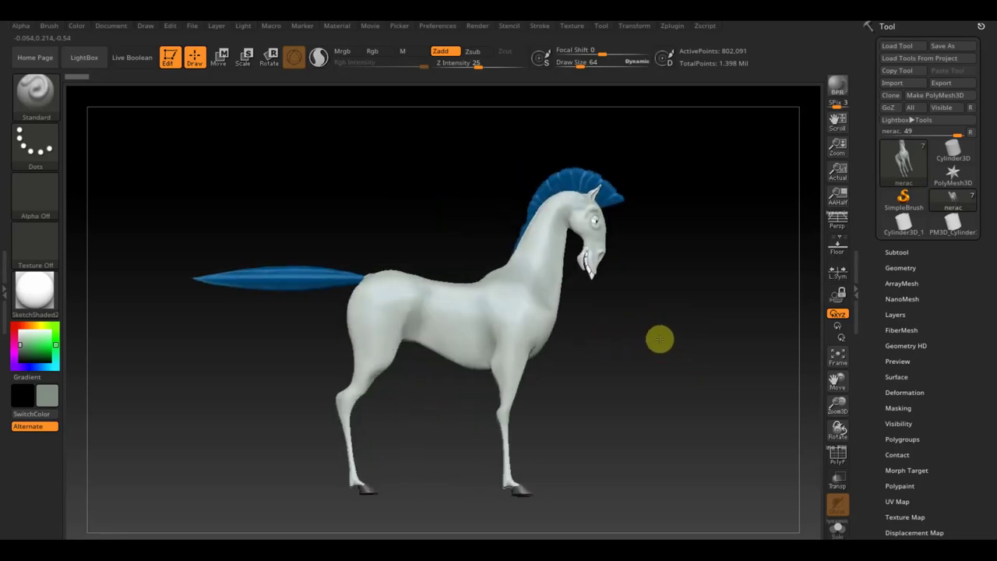
{"action": "left_click", "coordinate": [890, 250]}
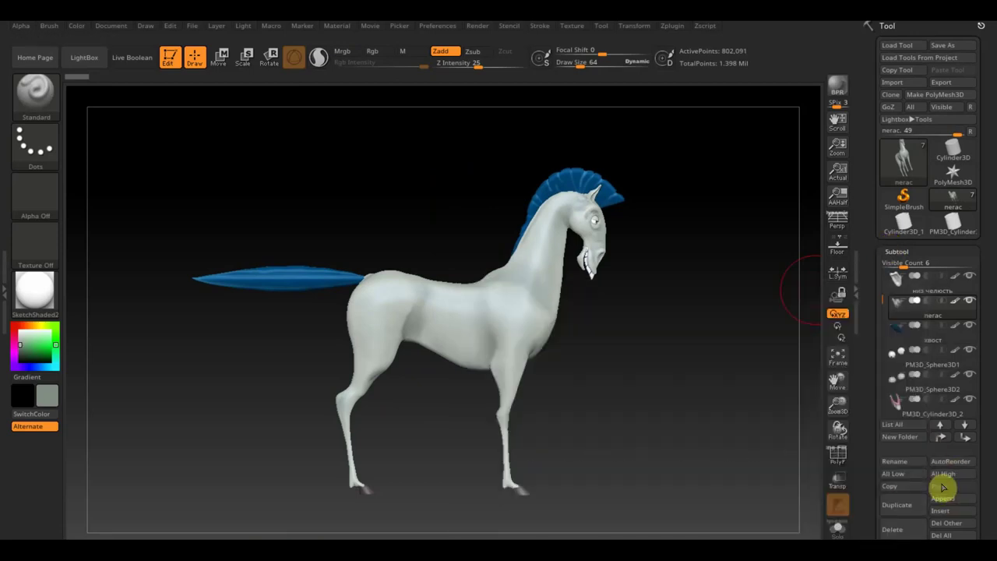
{"action": "left_click", "coordinate": [942, 499]}
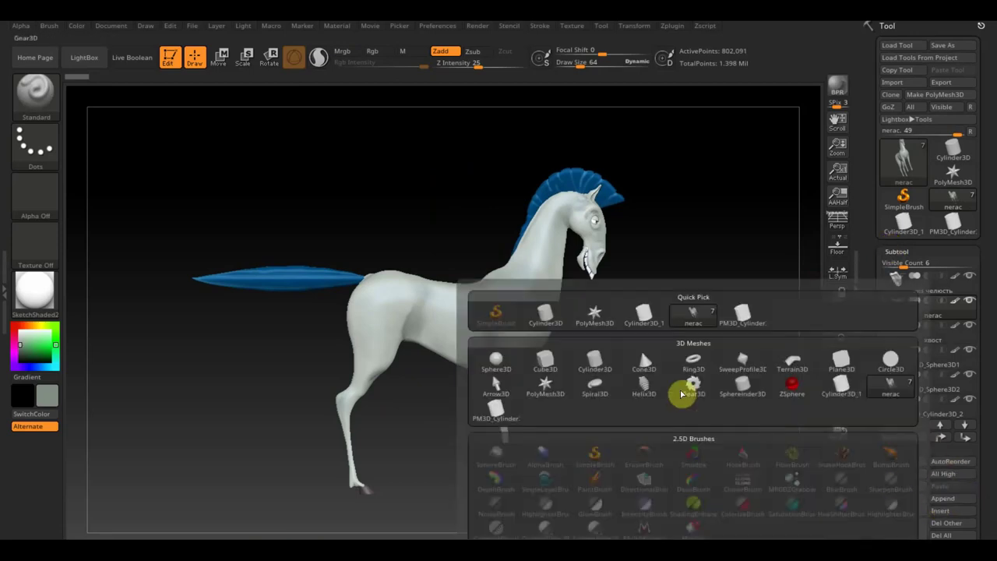
- Append a Cube3D subtool and set the working colour to white
{"action": "left_click", "coordinate": [543, 363]}
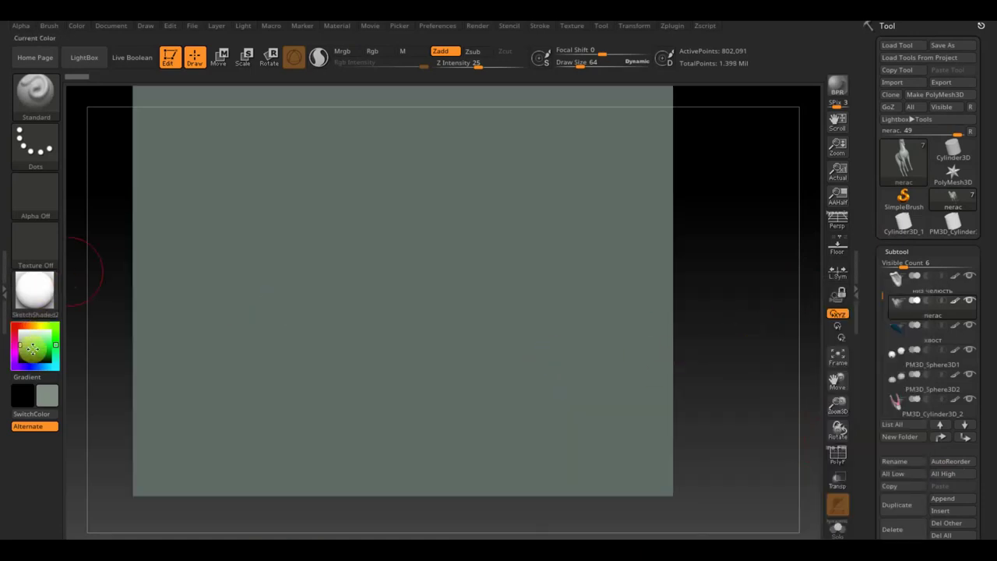
{"action": "left_click", "coordinate": [17, 331]}
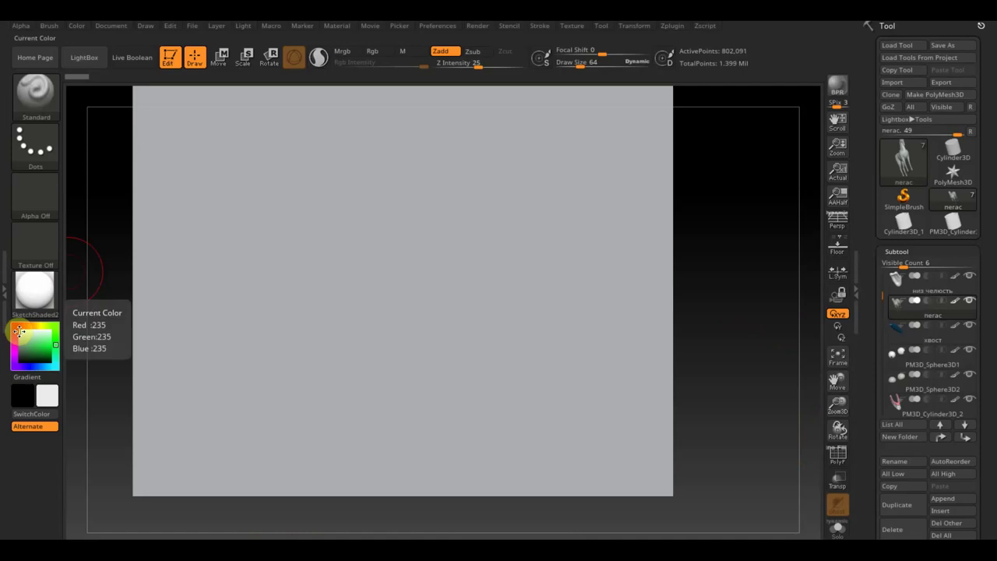
{"action": "mouse_move", "coordinate": [746, 312]}
{"action": "left_mouse_down"}
{"action": "mouse_move", "coordinate": [748, 341]}
{"action": "mouse_move", "coordinate": [737, 285]}
{"action": "mouse_move", "coordinate": [733, 327]}
{"action": "left_mouse_up"}
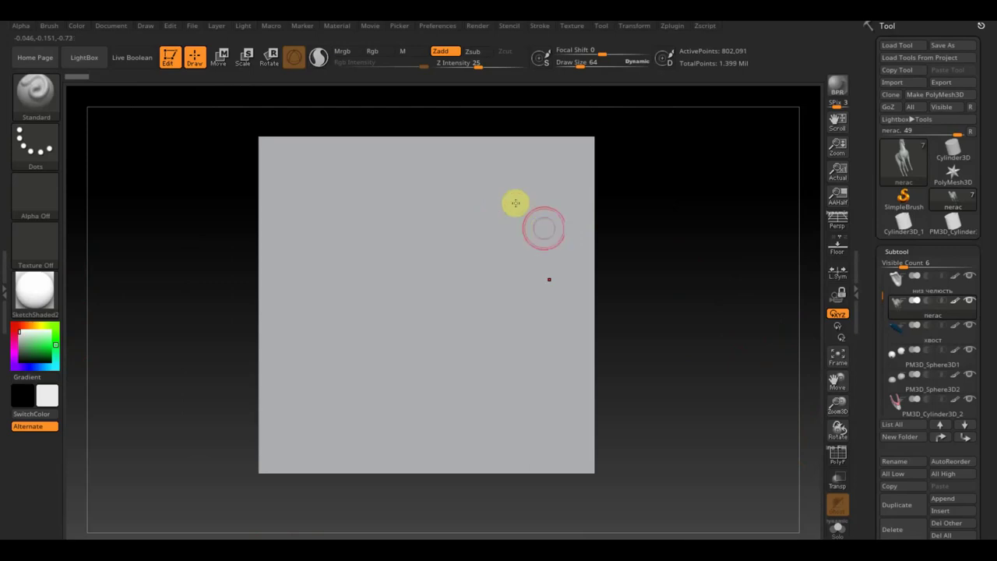
- Start importing a reference image through Texture > Import
{"action": "left_click", "coordinate": [590, 242]}
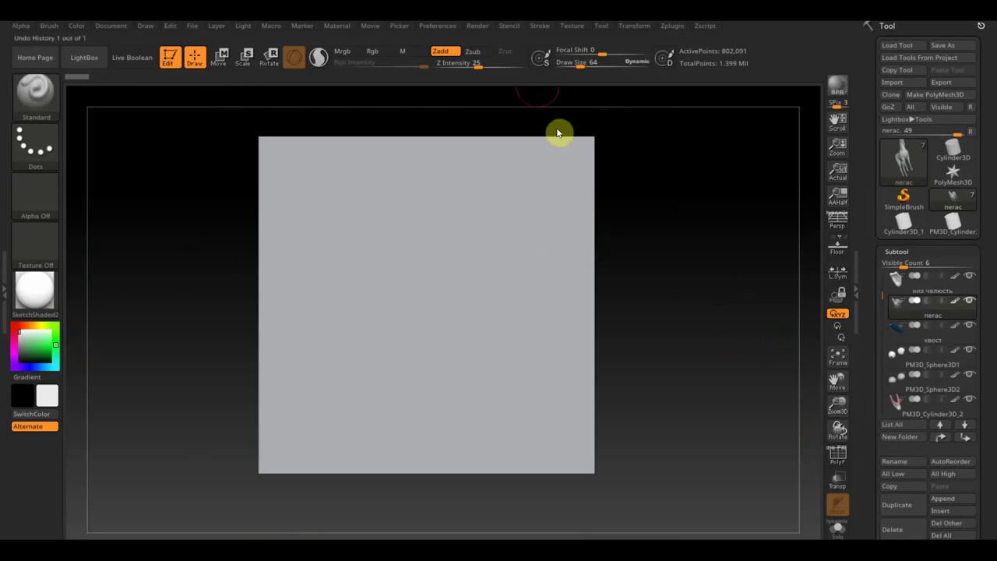
{"action": "left_click", "coordinate": [574, 26]}
{"action": "left_click", "coordinate": [598, 100]}
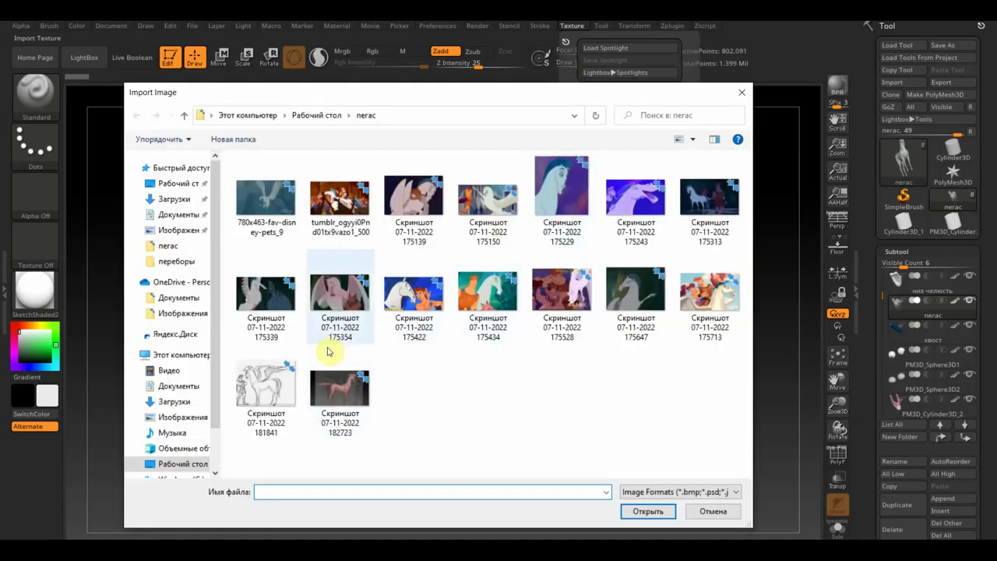
- Load the 780x463-fav-disney-pets_9 image as the texture and add it to Spotlight
{"action": "left_click", "coordinate": [265, 198]}
{"action": "left_click", "coordinate": [643, 514]}
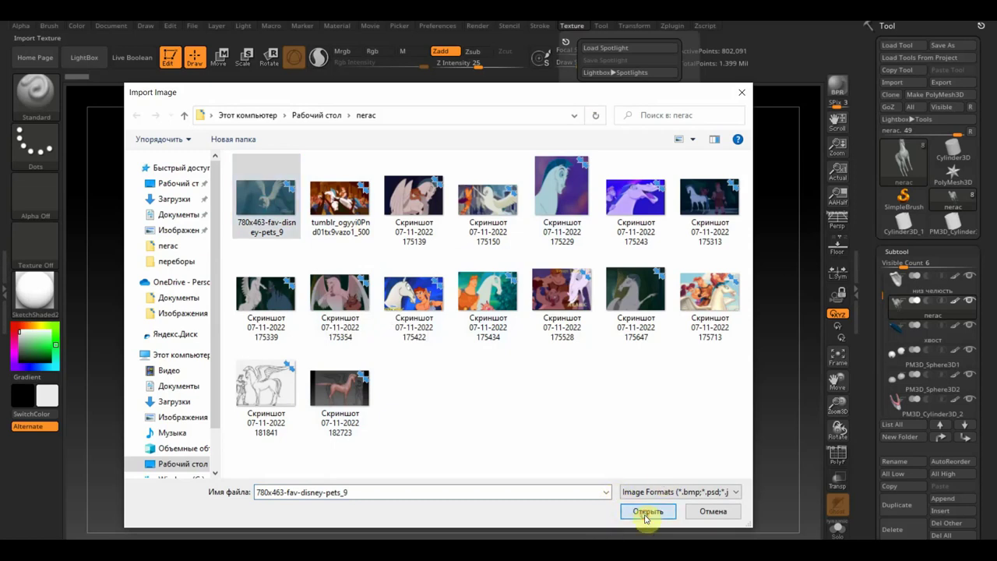
{"action": "left_click", "coordinate": [577, 28]}
{"action": "left_click", "coordinate": [603, 215]}
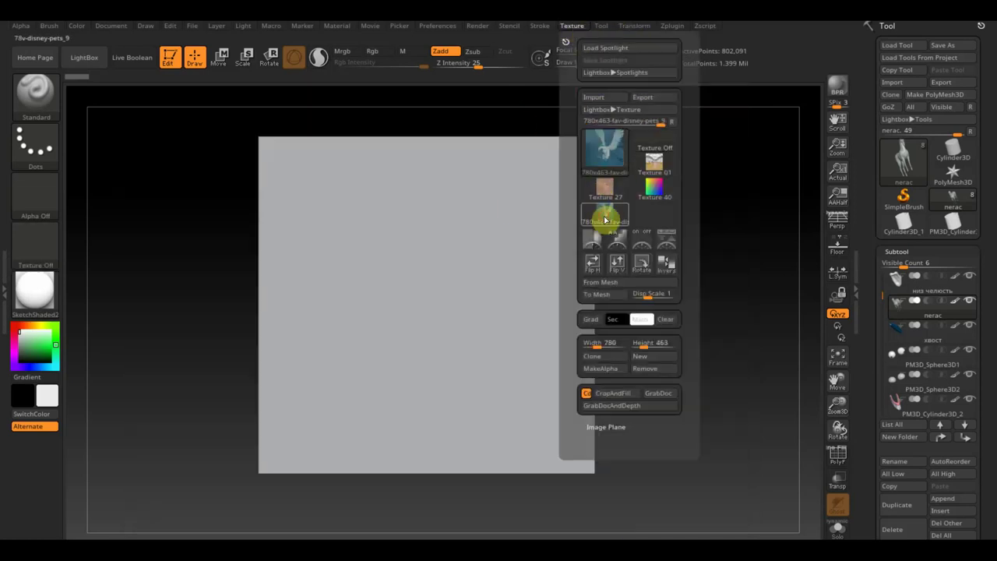
{"action": "left_click", "coordinate": [666, 242]}
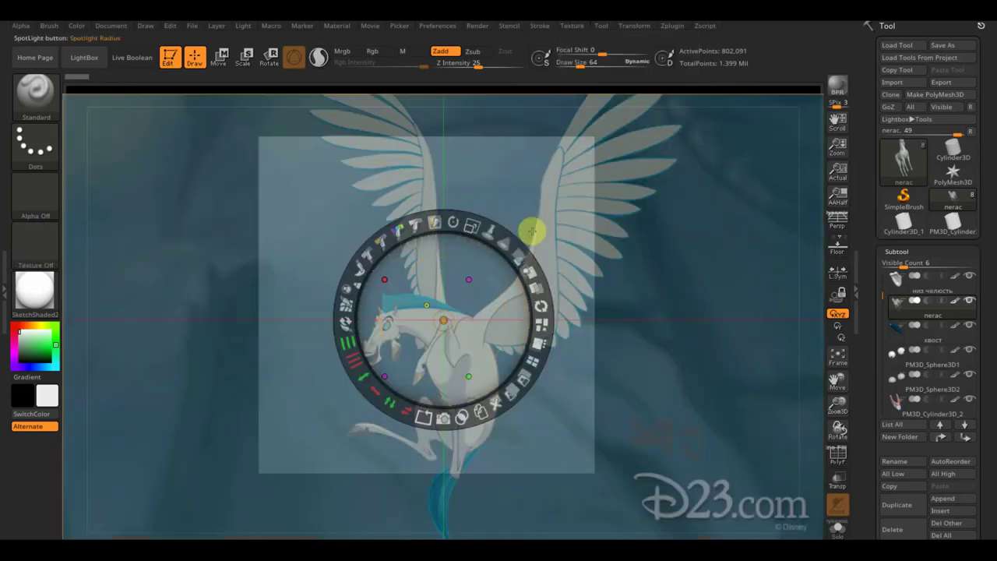
- Position the pegasus reference over the panel, then hide it with Shift+Z
{"action": "left_click_drag", "start_coordinate": [473, 249], "coordinate": [396, 261]}
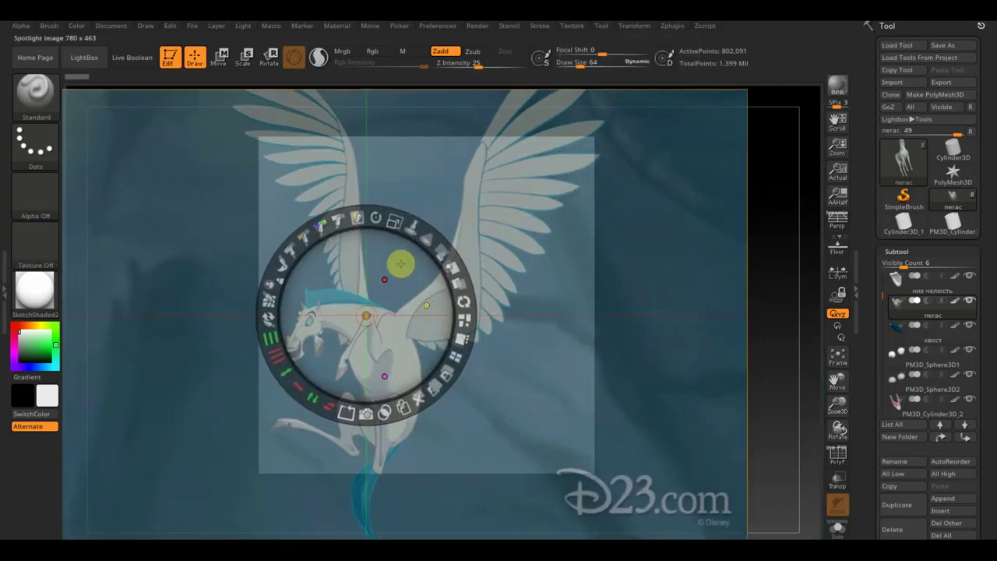
{"action": "left_click_drag", "start_coordinate": [389, 277], "coordinate": [298, 379]}
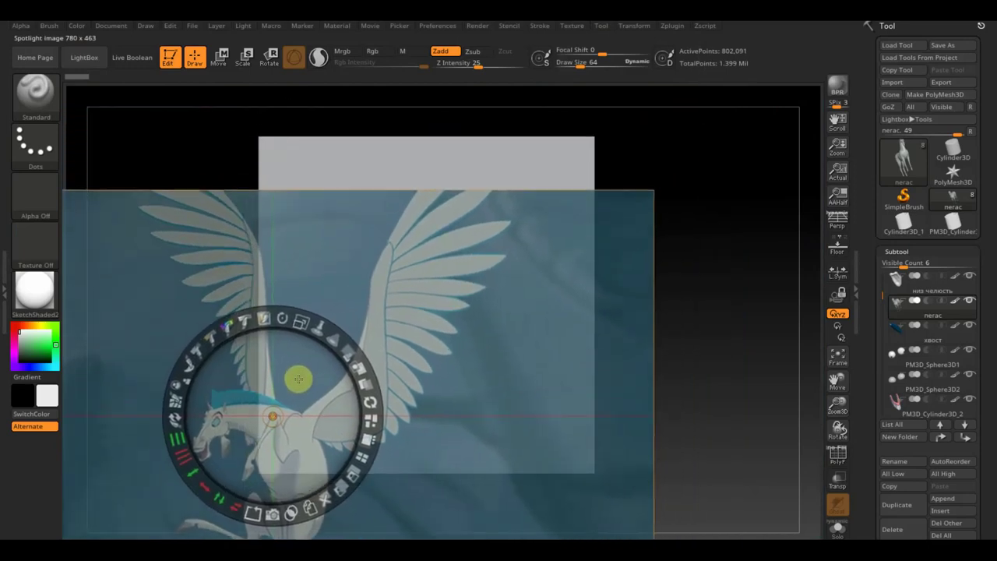
{"action": "left_click_drag", "start_coordinate": [298, 378], "coordinate": [293, 382]}
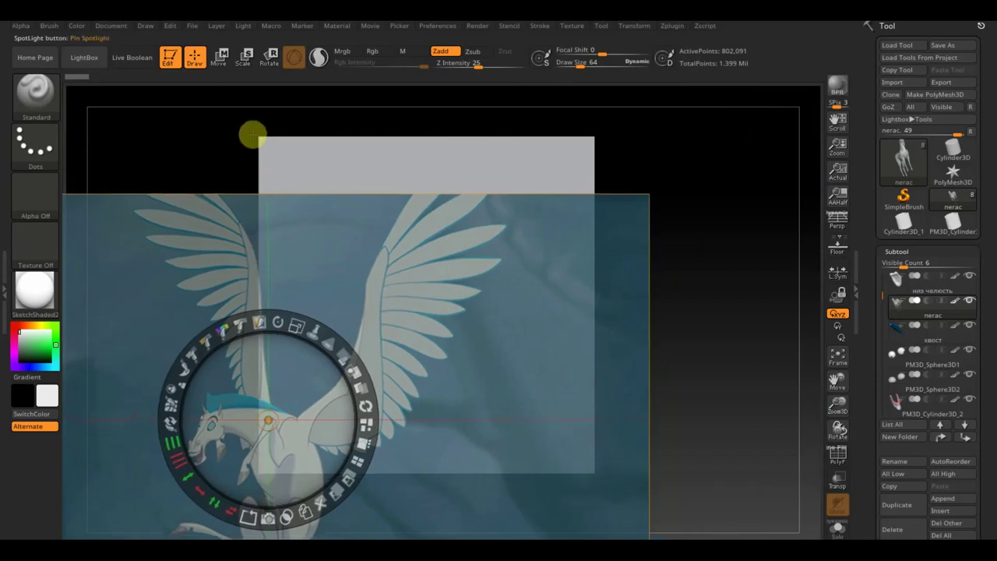
{"action": "key", "text": "shift+z"}
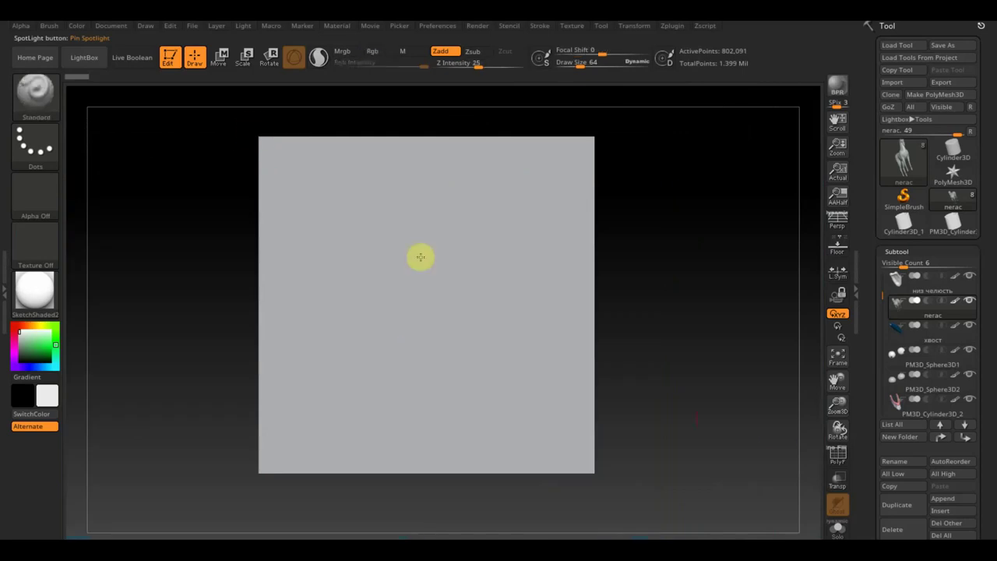
{"action": "scroll", "coordinate": [991, 476], "scroll_direction": "down", "scroll_amount": 2}
- Expand Geometry > DynaMesh and give the plane a first DynaMesh remesh
{"action": "scroll", "coordinate": [992, 477], "scroll_direction": "down", "scroll_amount": 4}
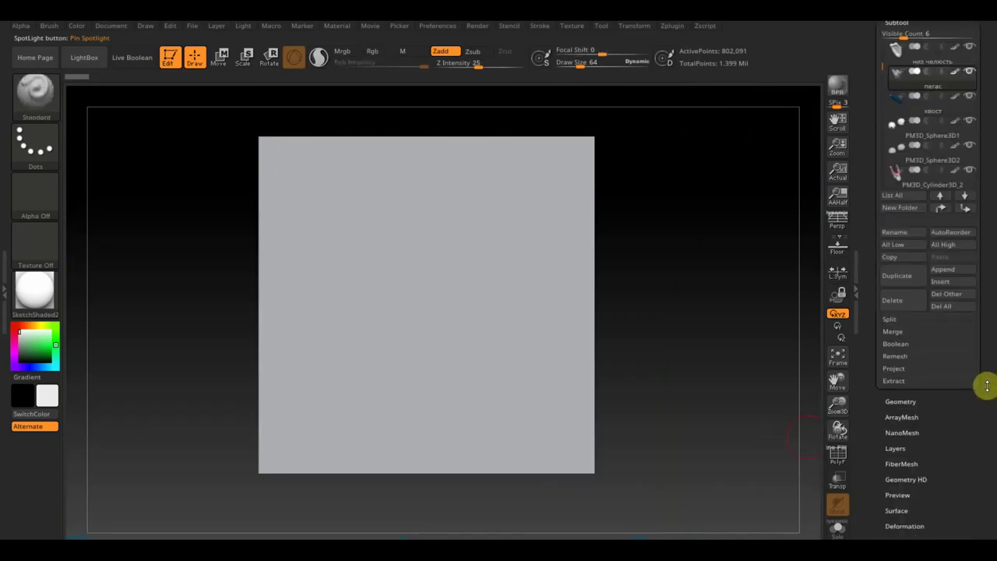
{"action": "left_click", "coordinate": [914, 394]}
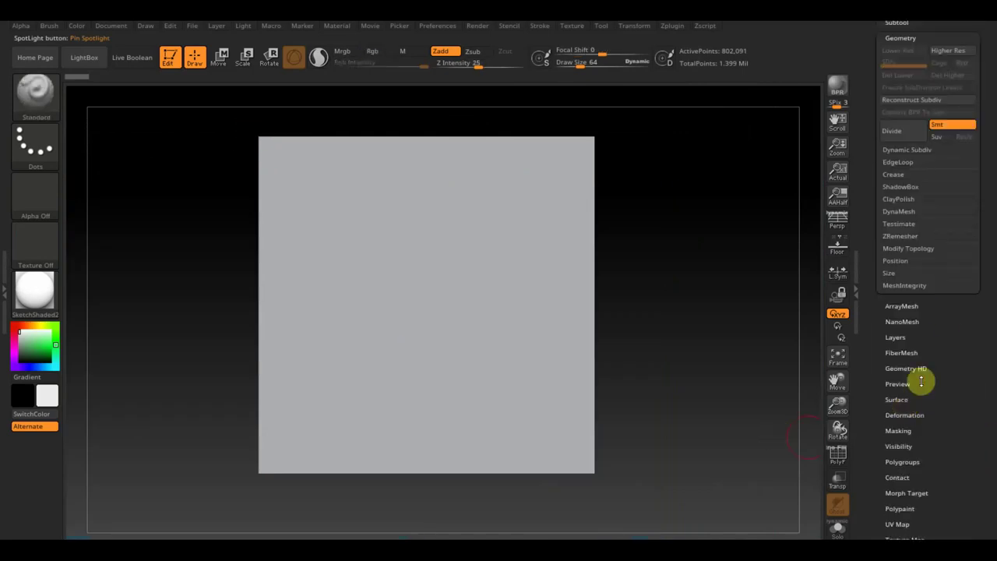
{"action": "left_click", "coordinate": [906, 209]}
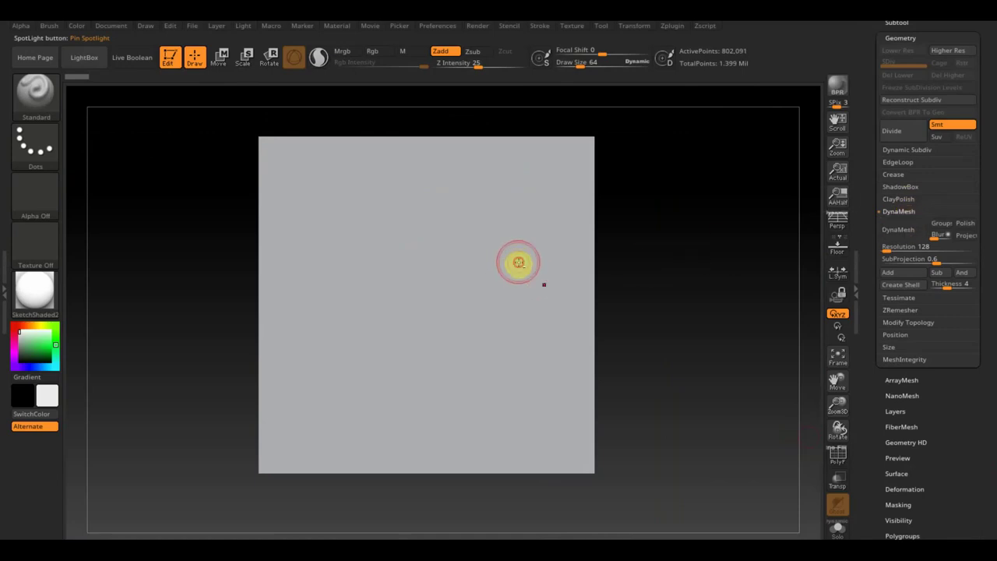
{"action": "left_click", "coordinate": [779, 259]}
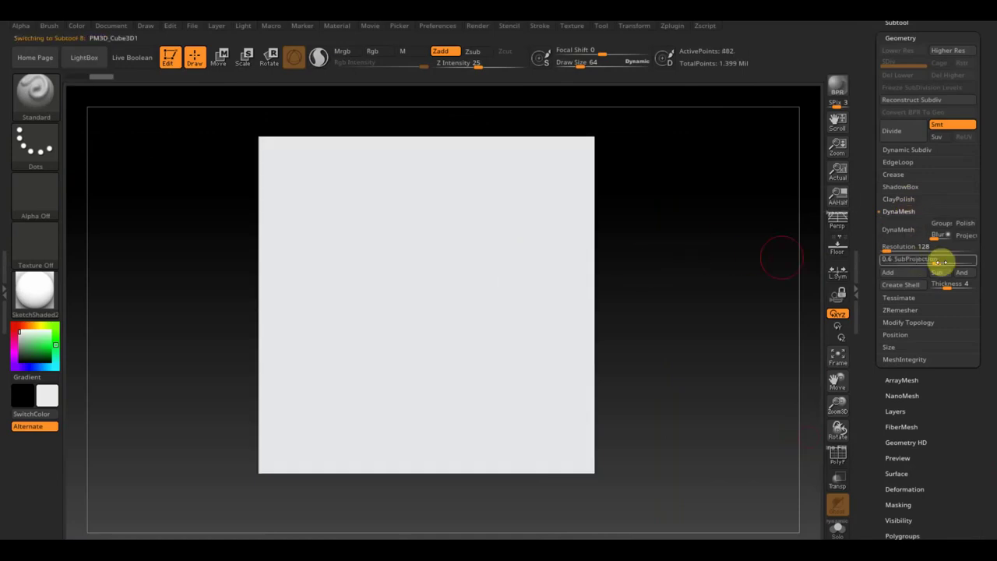
{"action": "left_click", "coordinate": [904, 231]}
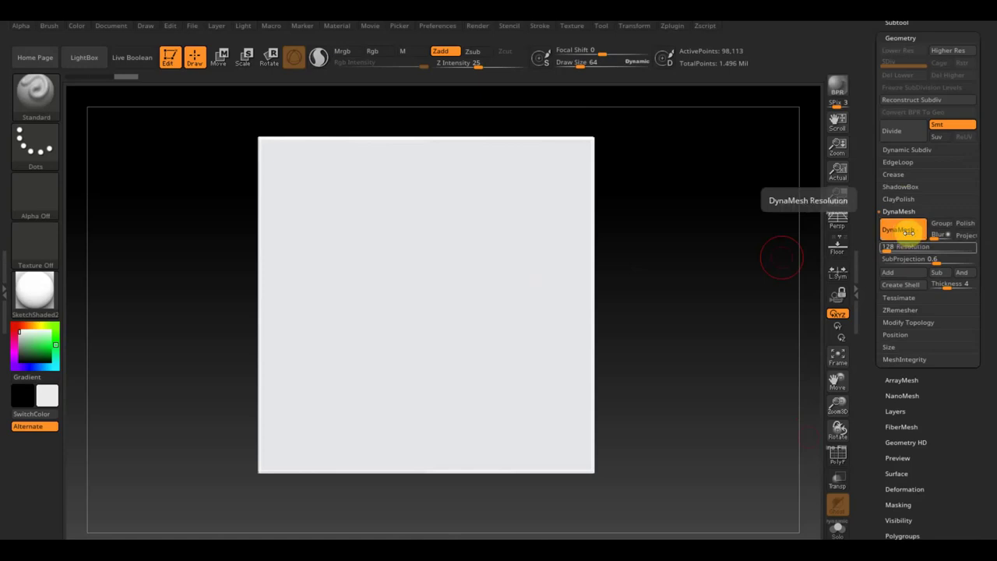
- Undo trial resolutions like 408 and remesh the plane at resolution 256
{"action": "left_click", "coordinate": [891, 247]}
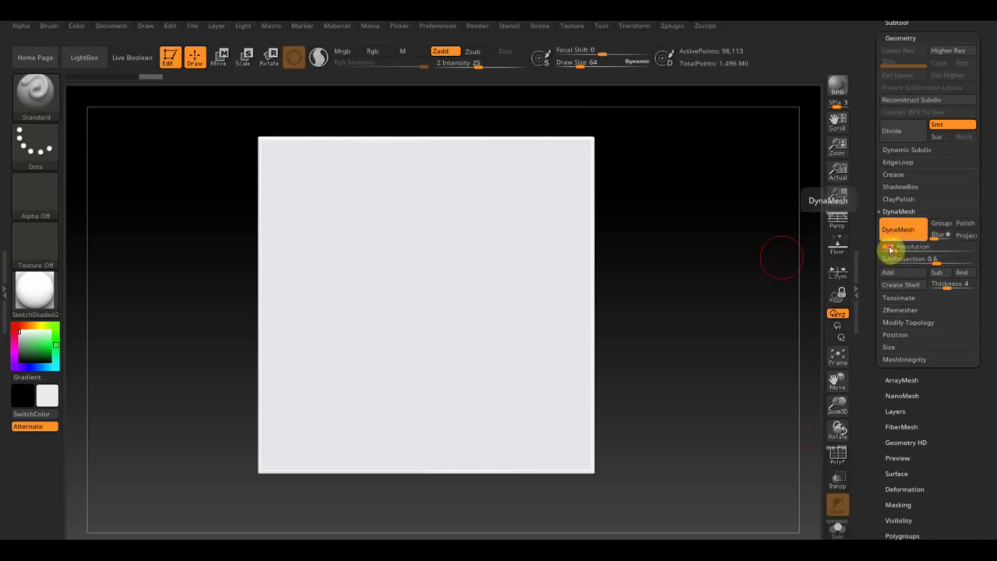
{"action": "left_click_drag", "start_coordinate": [699, 197], "coordinate": [752, 280], "text": "ctrl"}
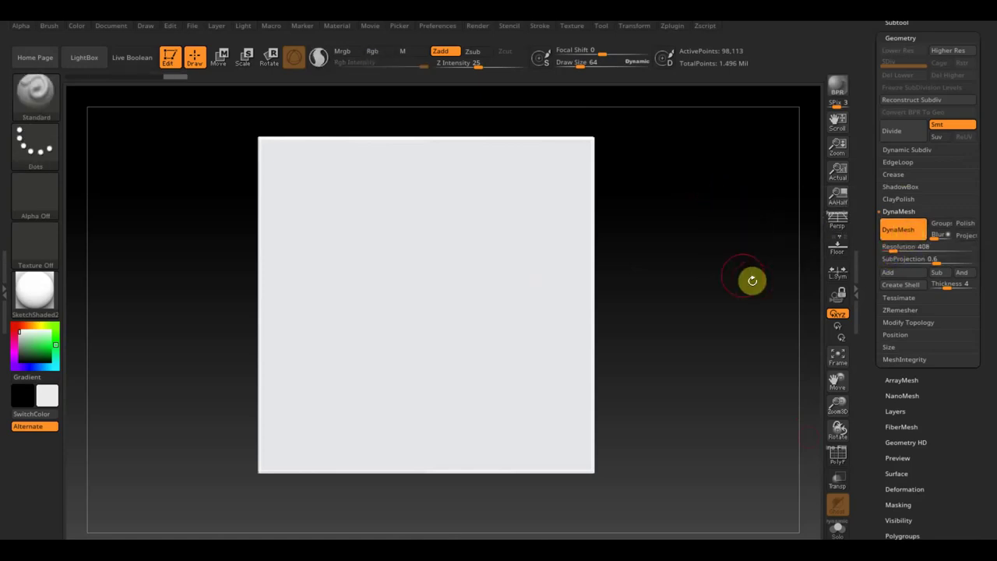
{"action": "left_click", "coordinate": [126, 77]}
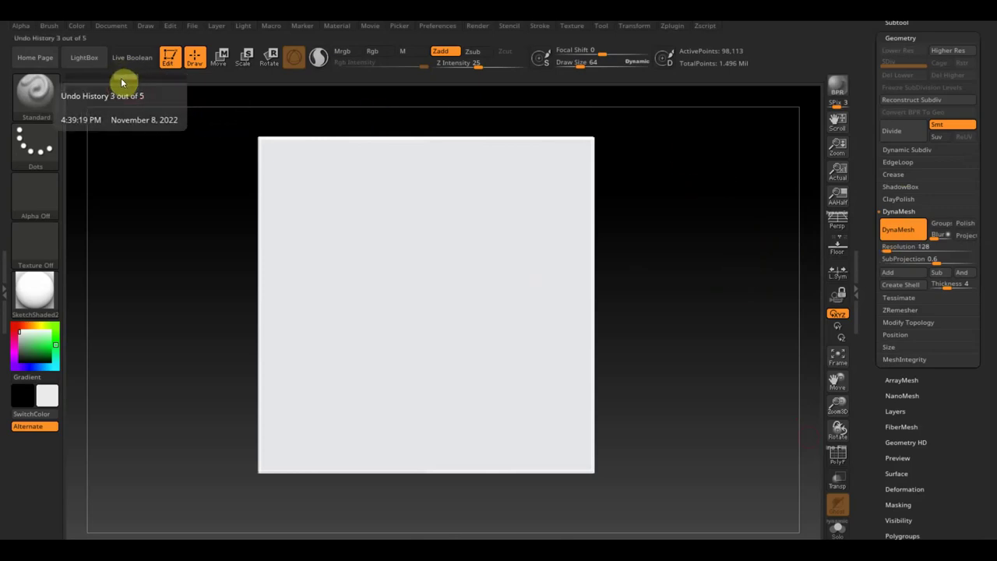
{"action": "left_click", "coordinate": [97, 77]}
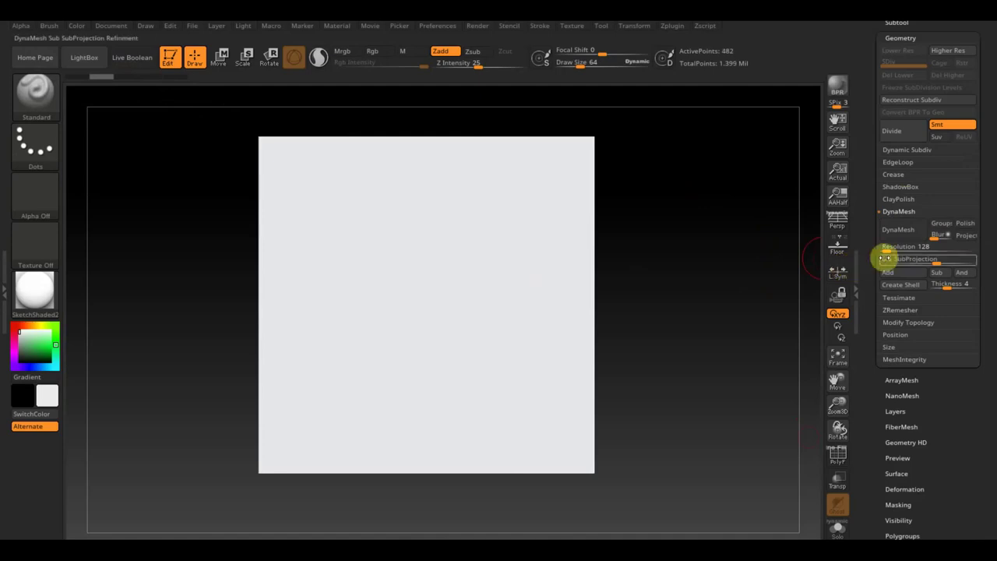
{"action": "left_click_drag", "start_coordinate": [886, 248], "coordinate": [898, 251]}
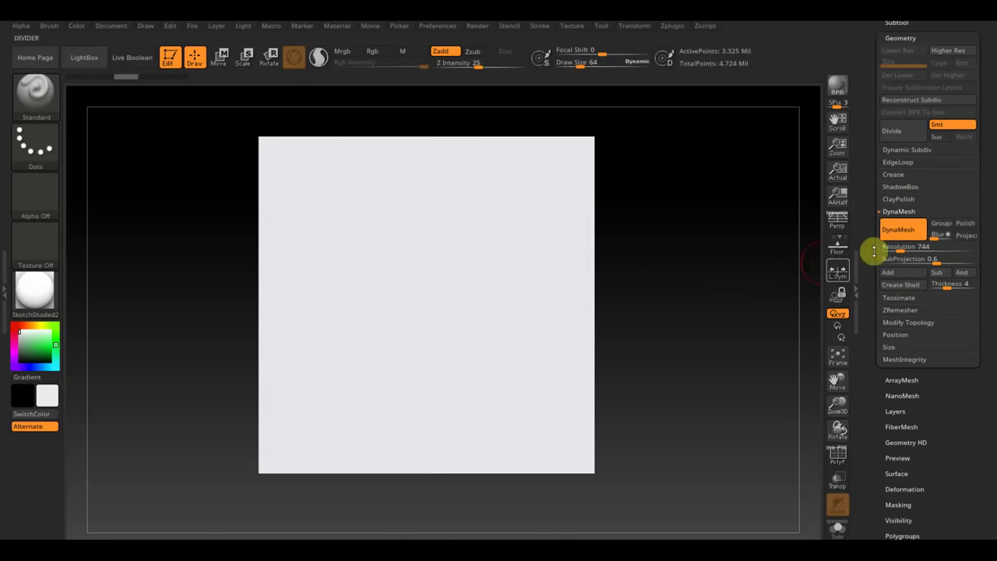
{"action": "left_click", "coordinate": [106, 74]}
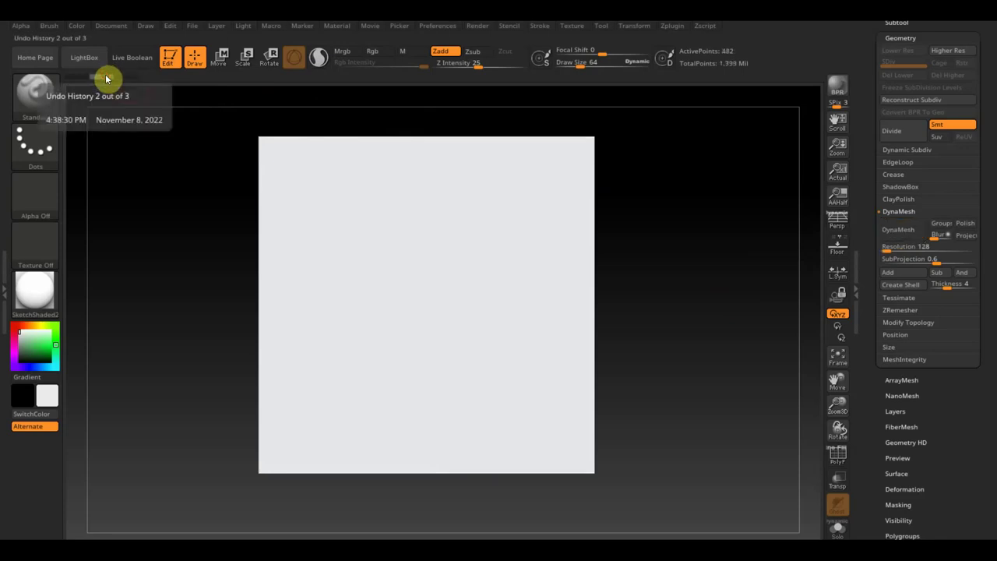
{"action": "left_click", "coordinate": [897, 230]}
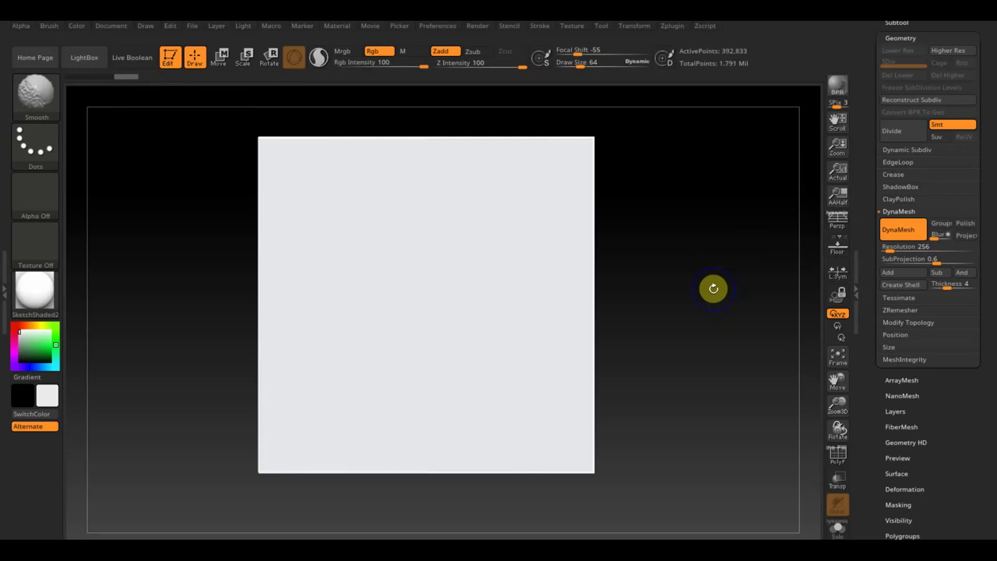
- Enlarge and move the Spotlight reference so its upright wing sits over the plane
{"action": "key", "text": "z"}
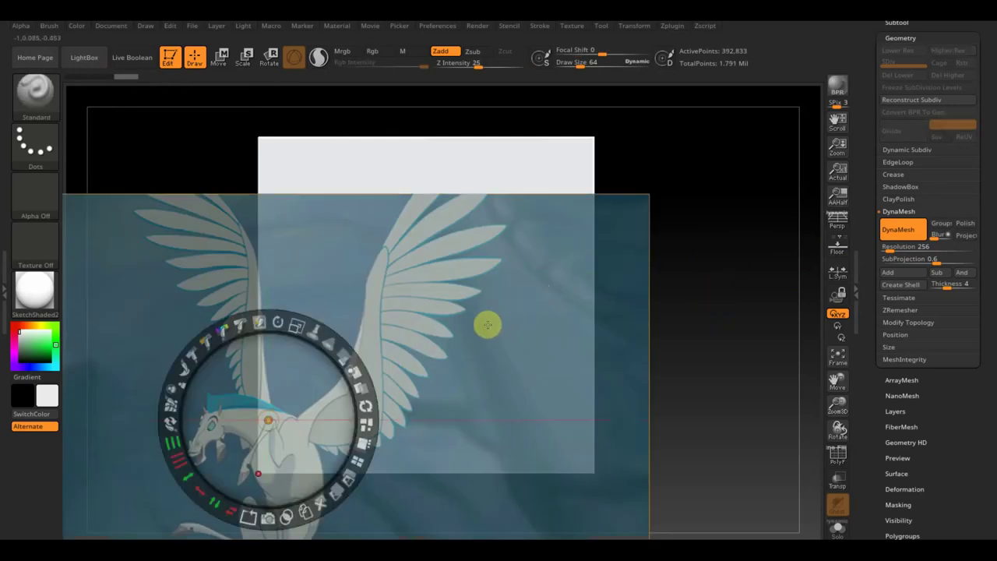
{"action": "mouse_move", "coordinate": [289, 319]}
{"action": "left_mouse_down"}
{"action": "mouse_move", "coordinate": [301, 324]}
{"action": "mouse_move", "coordinate": [286, 367]}
{"action": "mouse_move", "coordinate": [289, 327]}
{"action": "mouse_move", "coordinate": [284, 347]}
{"action": "mouse_move", "coordinate": [303, 330]}
{"action": "left_mouse_up"}
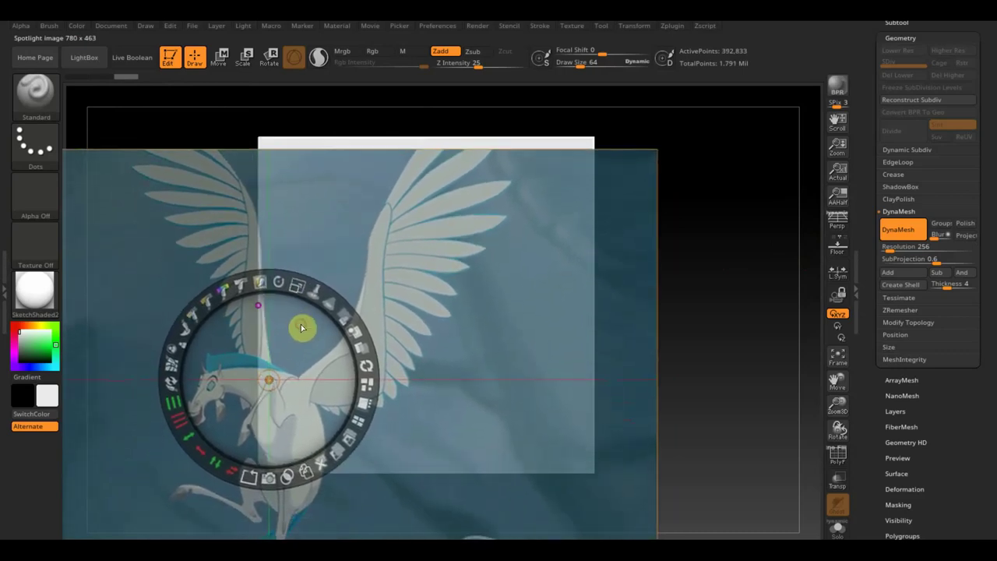
{"action": "mouse_move", "coordinate": [299, 270]}
{"action": "left_mouse_down"}
{"action": "mouse_move", "coordinate": [296, 283]}
{"action": "mouse_move", "coordinate": [316, 289]}
{"action": "left_mouse_up"}
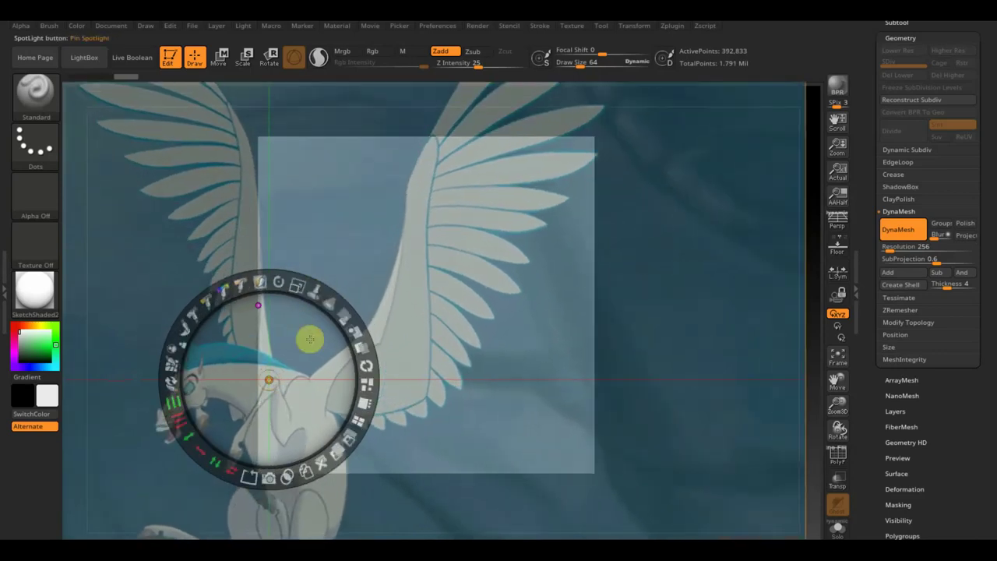
{"action": "left_click_drag", "start_coordinate": [319, 329], "coordinate": [289, 400]}
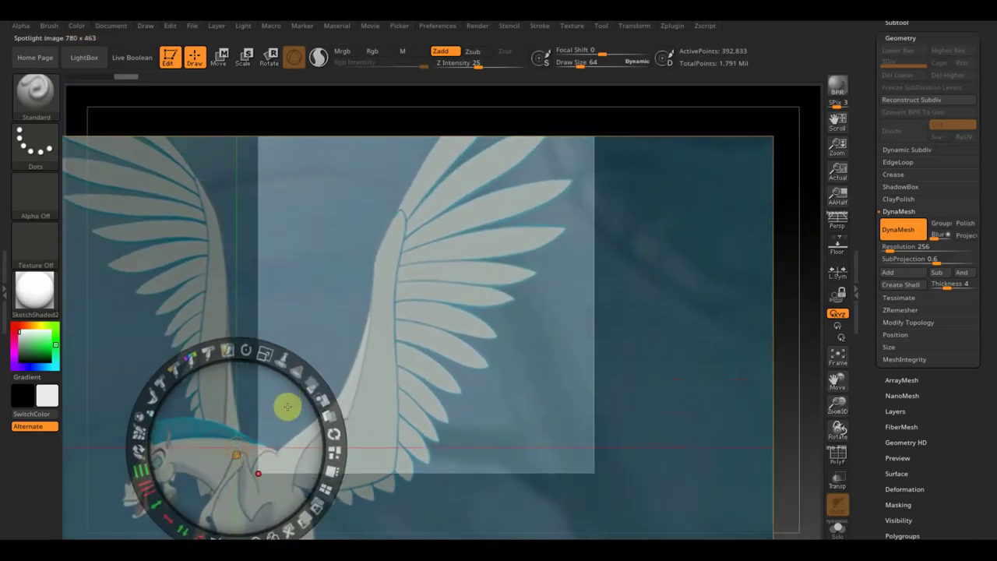
{"action": "key", "text": "z"}
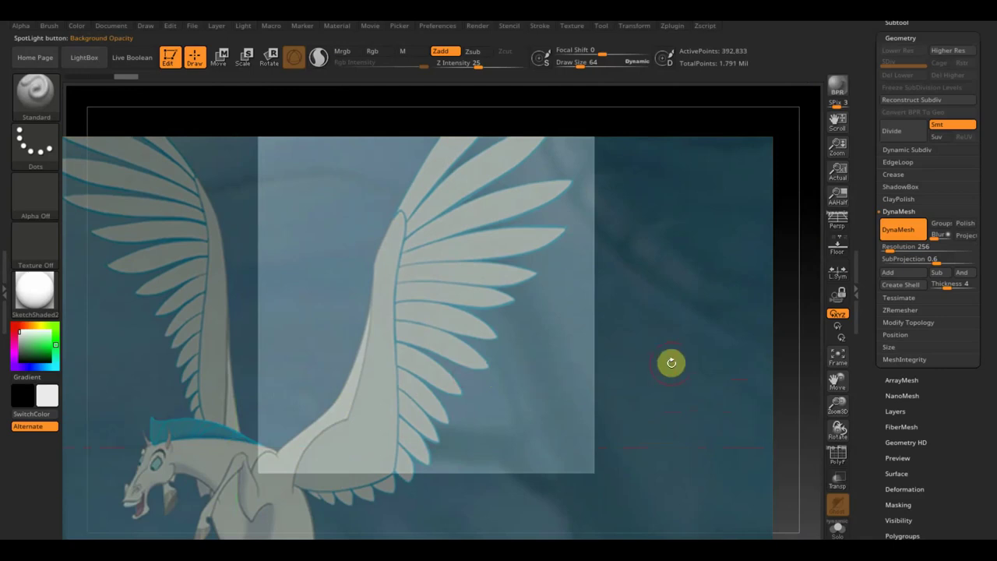
- Slide the plane under the reference wing and lower Draw Size to about 35
{"action": "left_click_drag", "start_coordinate": [724, 337], "coordinate": [777, 338]}
{"action": "left_click", "coordinate": [407, 262]}
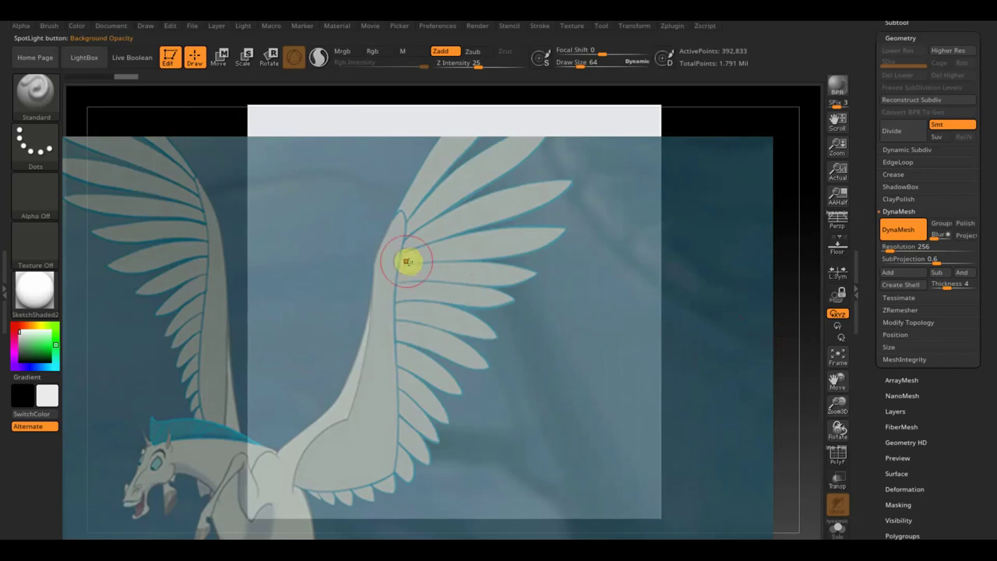
{"action": "left_click_drag", "start_coordinate": [619, 62], "coordinate": [575, 62]}
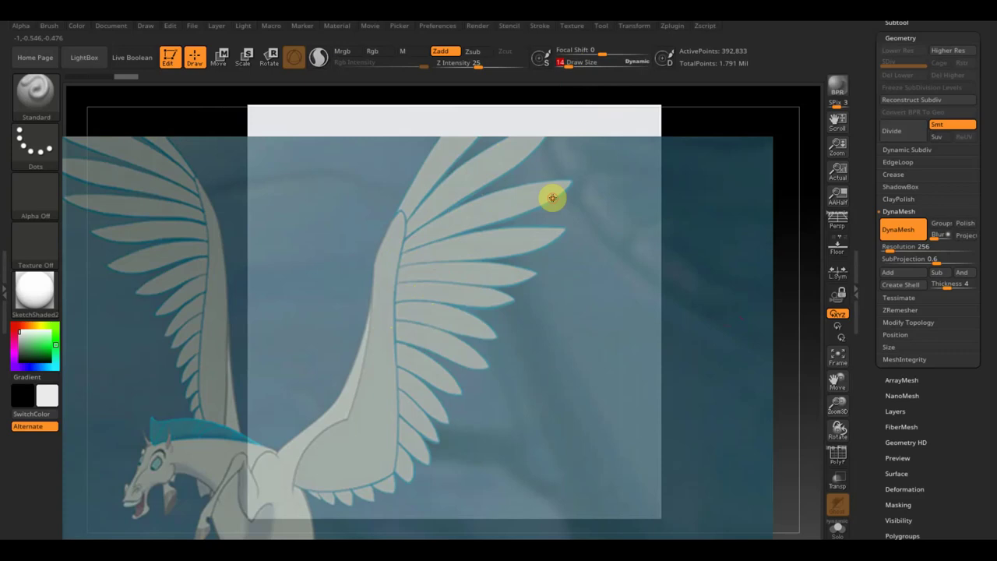
{"action": "key", "text": "ctrl"}
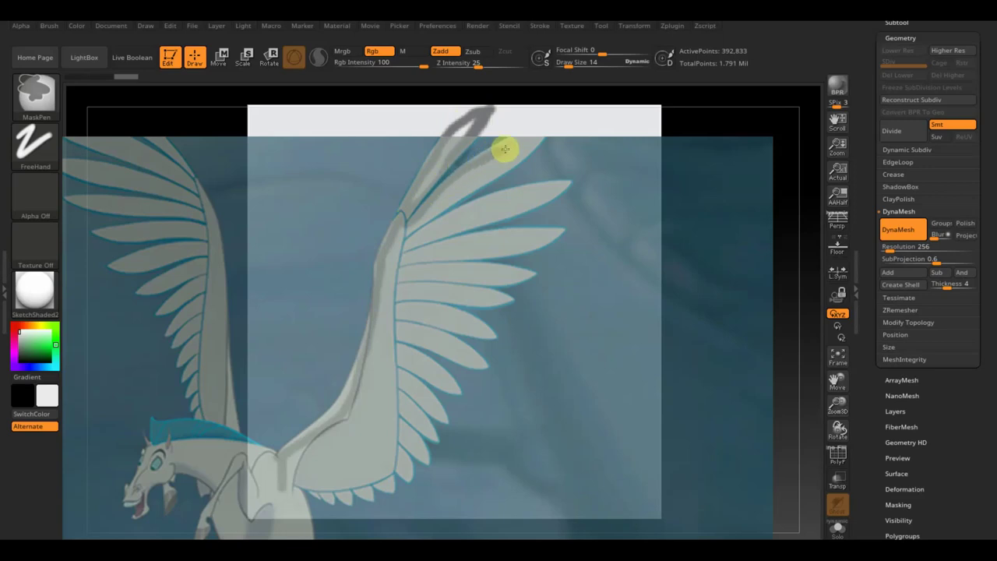
- Mask along the wing's upper edge, each feather, and the wing tip
{"action": "mouse_move", "coordinate": [489, 148]}
{"action": "left_mouse_down"}
{"action": "mouse_move", "coordinate": [537, 129]}
{"action": "mouse_move", "coordinate": [418, 224]}
{"action": "left_mouse_up"}
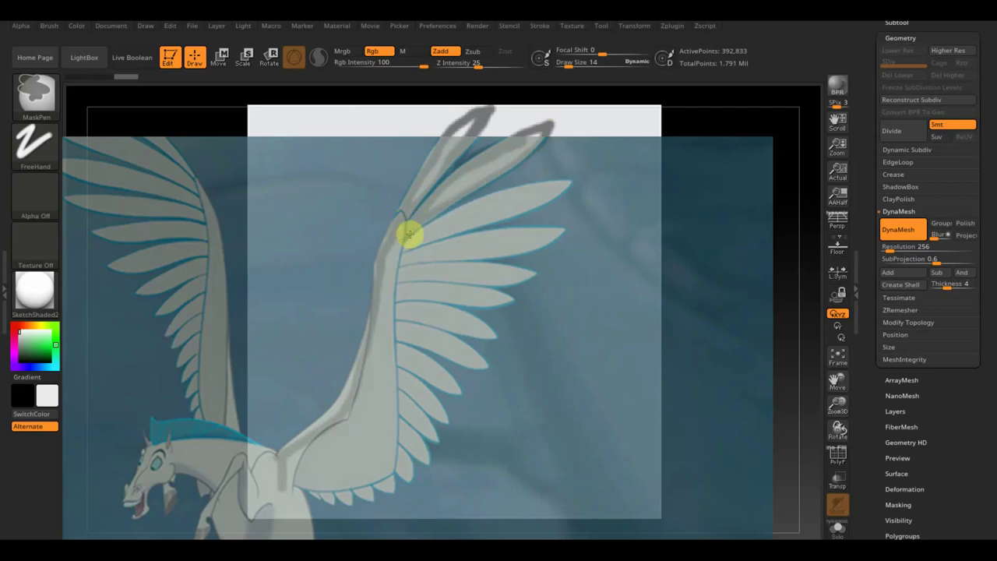
{"action": "mouse_move", "coordinate": [545, 200]}
{"action": "left_mouse_down"}
{"action": "mouse_move", "coordinate": [407, 245]}
{"action": "mouse_move", "coordinate": [488, 227]}
{"action": "mouse_move", "coordinate": [565, 229]}
{"action": "left_mouse_up"}
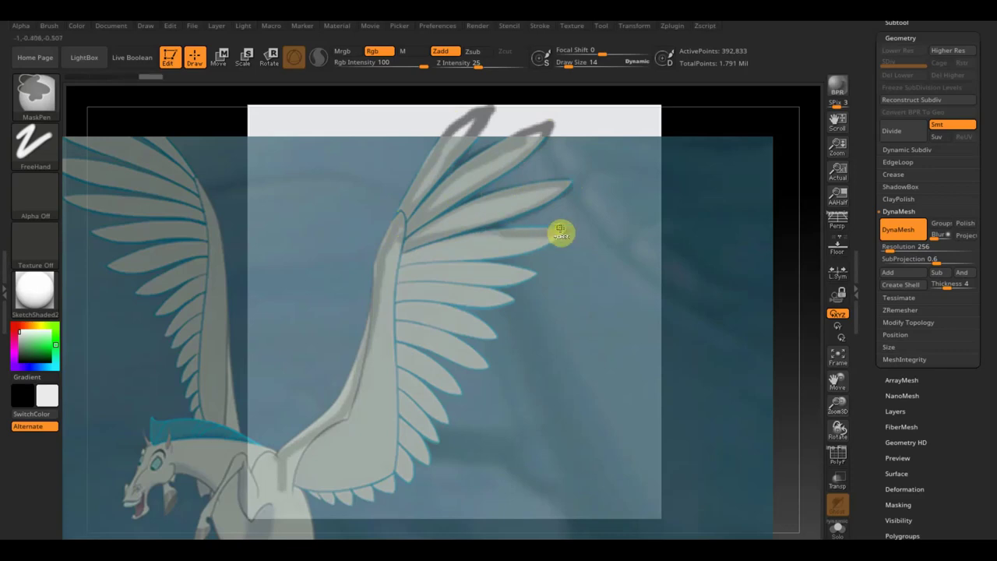
{"action": "mouse_move", "coordinate": [521, 270]}
{"action": "left_mouse_down"}
{"action": "mouse_move", "coordinate": [475, 283]}
{"action": "mouse_move", "coordinate": [511, 295]}
{"action": "mouse_move", "coordinate": [444, 301]}
{"action": "left_mouse_up"}
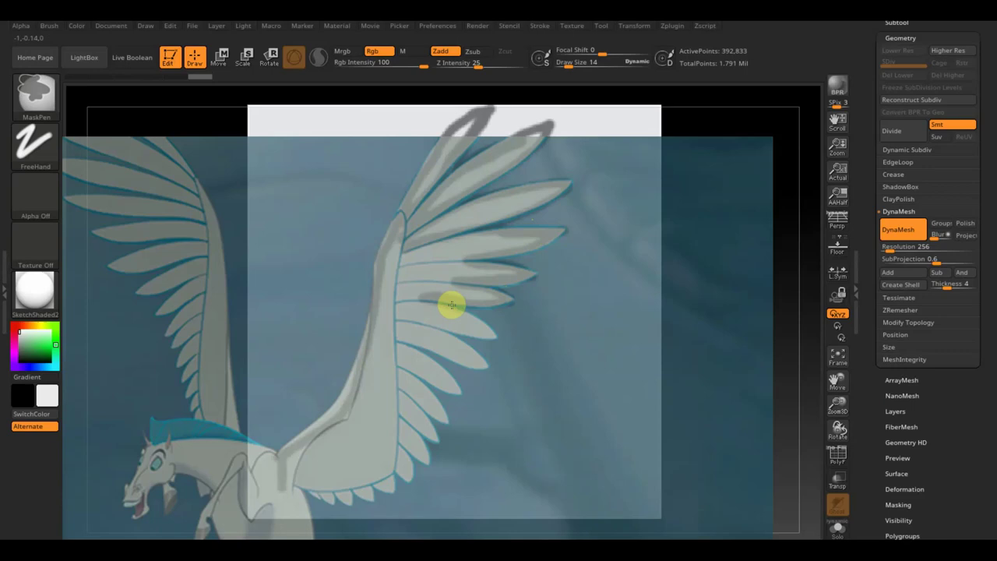
{"action": "mouse_move", "coordinate": [489, 336]}
{"action": "left_mouse_down"}
{"action": "mouse_move", "coordinate": [416, 313]}
{"action": "mouse_move", "coordinate": [481, 363]}
{"action": "mouse_move", "coordinate": [414, 341]}
{"action": "mouse_move", "coordinate": [447, 379]}
{"action": "mouse_move", "coordinate": [412, 367]}
{"action": "mouse_move", "coordinate": [442, 413]}
{"action": "mouse_move", "coordinate": [416, 400]}
{"action": "mouse_move", "coordinate": [434, 439]}
{"action": "mouse_move", "coordinate": [411, 469]}
{"action": "mouse_move", "coordinate": [318, 496]}
{"action": "mouse_move", "coordinate": [282, 480]}
{"action": "mouse_move", "coordinate": [366, 341]}
{"action": "mouse_move", "coordinate": [403, 218]}
{"action": "left_mouse_up"}
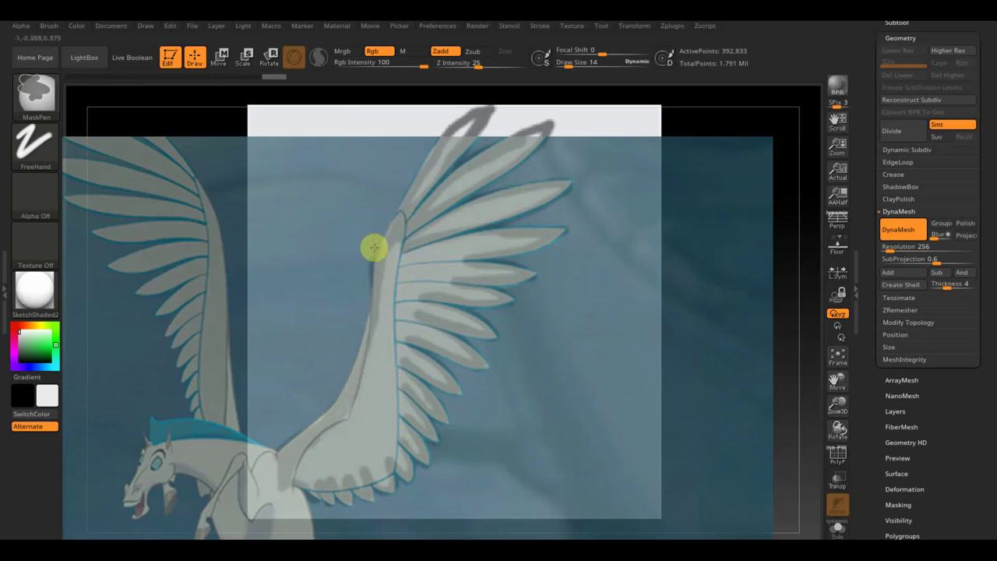
{"action": "mouse_move", "coordinate": [462, 122]}
{"action": "left_mouse_down"}
{"action": "mouse_move", "coordinate": [434, 163]}
{"action": "mouse_move", "coordinate": [473, 112]}
{"action": "left_mouse_up"}
{"action": "left_click_drag", "start_coordinate": [478, 114], "coordinate": [440, 153]}
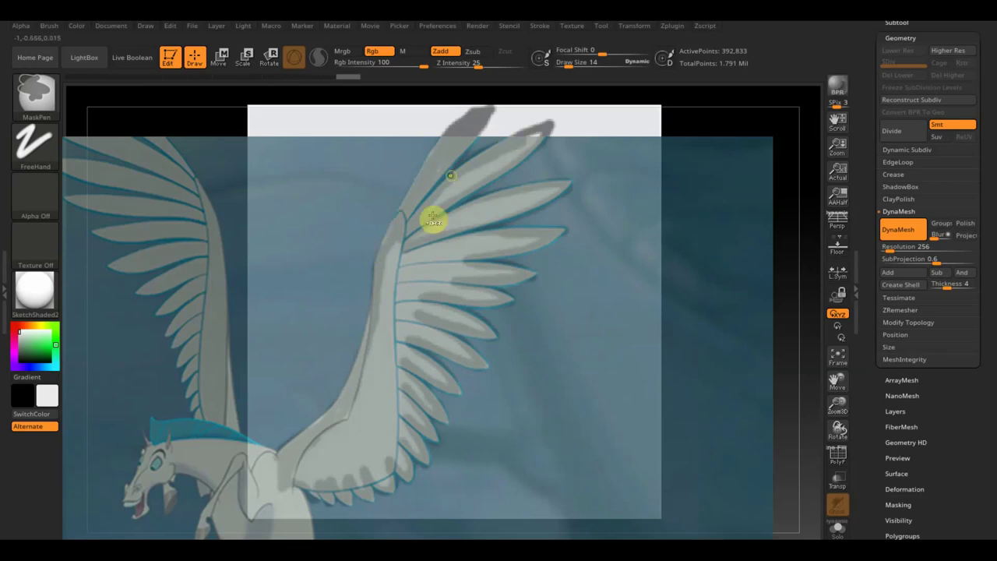
- Smooth the mask, hide the reference, and fill the whole wing silhouette with a larger brush
{"action": "key", "text": "shift"}
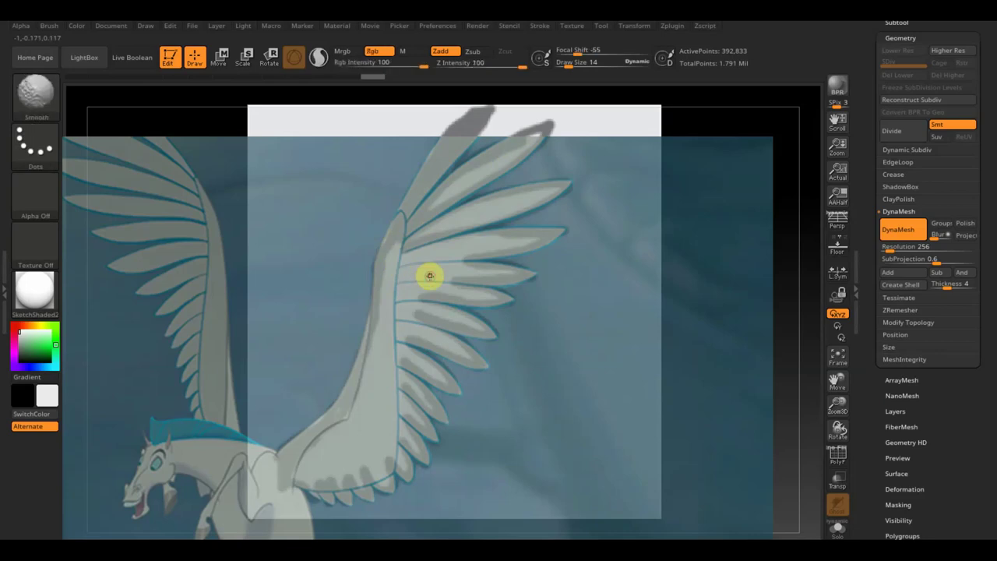
{"action": "key", "text": "shift+z"}
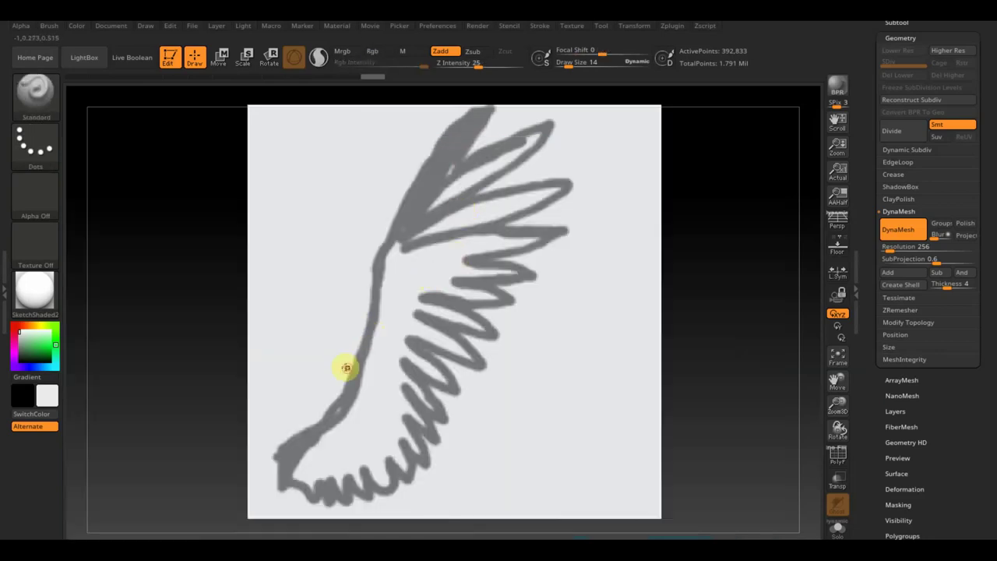
{"action": "left_click", "coordinate": [574, 63]}
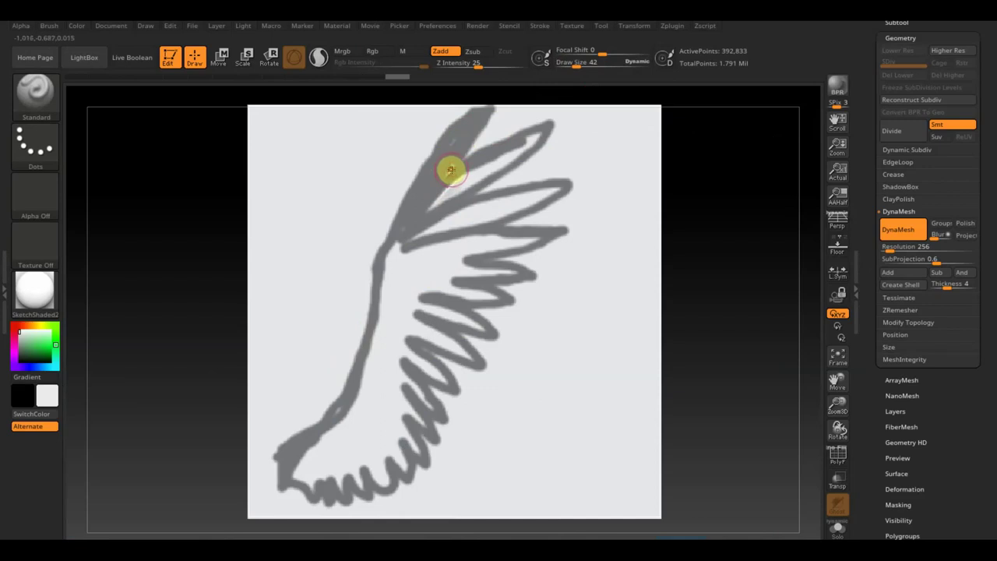
{"action": "key", "text": "shift"}
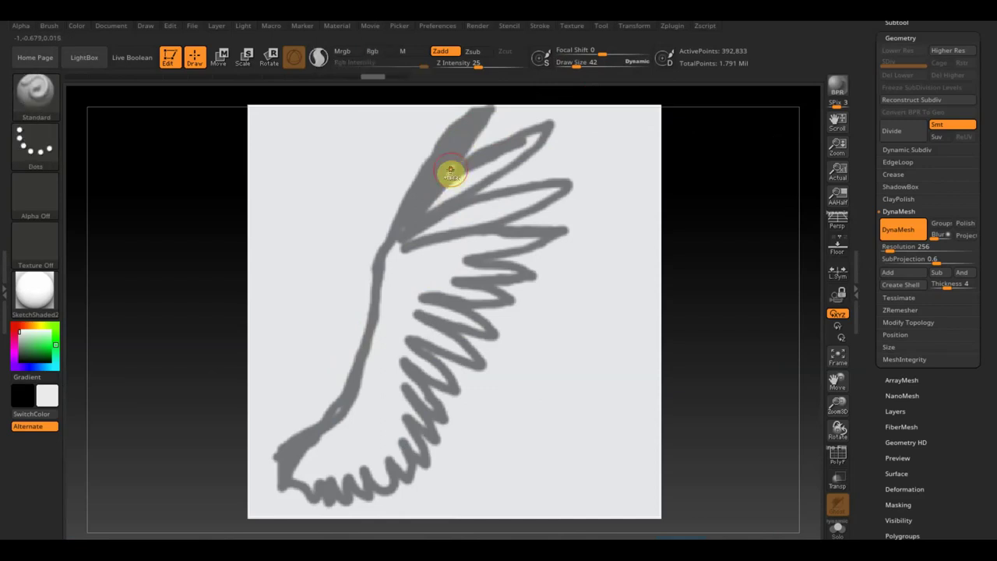
{"action": "mouse_move", "coordinate": [450, 169]}
{"action": "left_mouse_down", "text": "ctrl"}
{"action": "mouse_move", "coordinate": [398, 266]}
{"action": "mouse_move", "coordinate": [436, 260]}
{"action": "mouse_move", "coordinate": [426, 225]}
{"action": "mouse_move", "coordinate": [300, 456]}
{"action": "mouse_move", "coordinate": [356, 405]}
{"action": "mouse_move", "coordinate": [371, 421]}
{"action": "left_mouse_up", "text": "ctrl"}
{"action": "mouse_move", "coordinate": [506, 132]}
{"action": "left_mouse_down", "text": "ctrl"}
{"action": "mouse_move", "coordinate": [556, 189]}
{"action": "mouse_move", "coordinate": [467, 220]}
{"action": "mouse_move", "coordinate": [512, 272]}
{"action": "mouse_move", "coordinate": [483, 293]}
{"action": "mouse_move", "coordinate": [470, 360]}
{"action": "mouse_move", "coordinate": [408, 334]}
{"action": "mouse_move", "coordinate": [423, 418]}
{"action": "mouse_move", "coordinate": [416, 457]}
{"action": "mouse_move", "coordinate": [383, 425]}
{"action": "mouse_move", "coordinate": [318, 468]}
{"action": "mouse_move", "coordinate": [365, 470]}
{"action": "left_mouse_up", "text": "ctrl"}
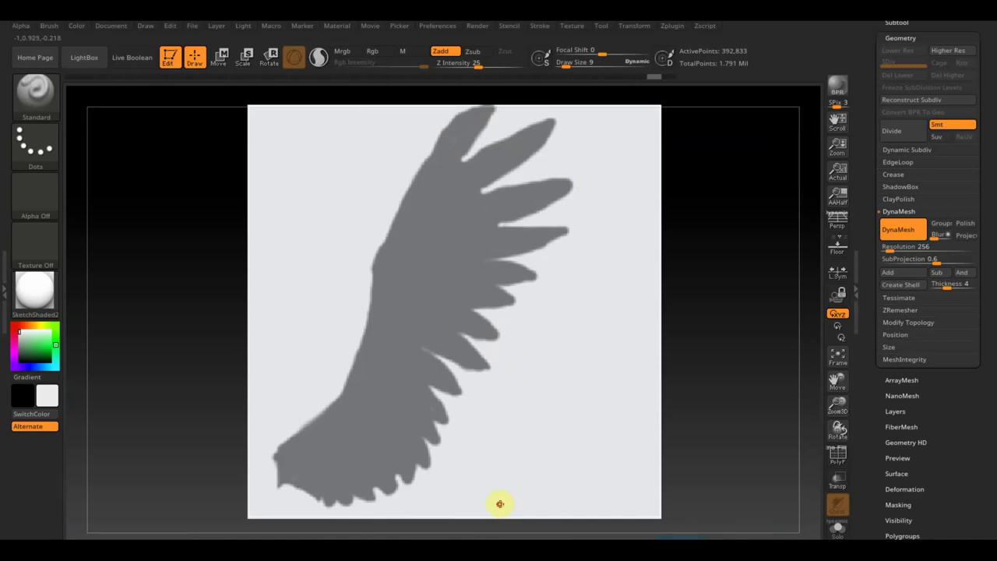
{"action": "key", "text": "ctrl"}
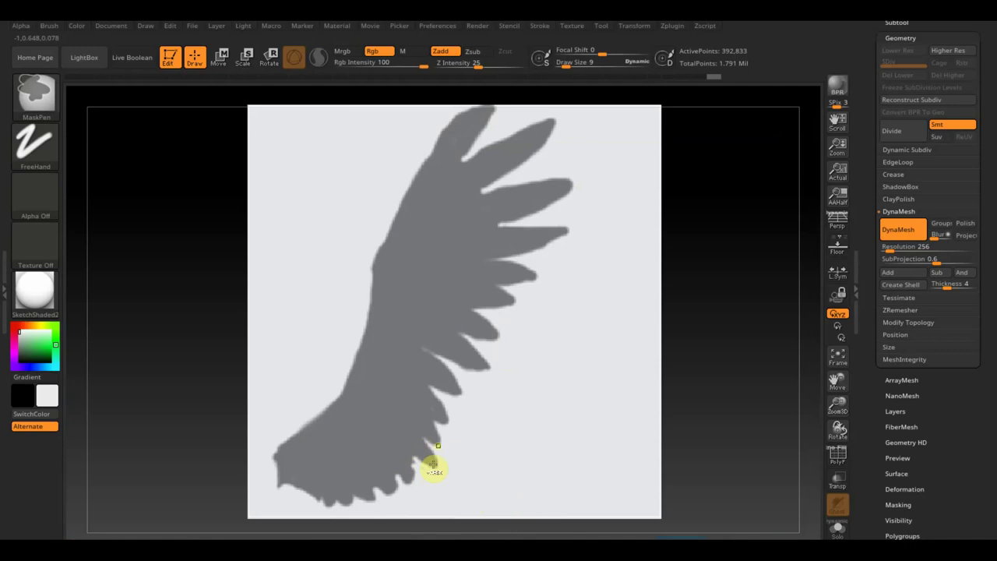
{"action": "key", "text": "ctrl"}
{"action": "key", "text": "ctrl"}
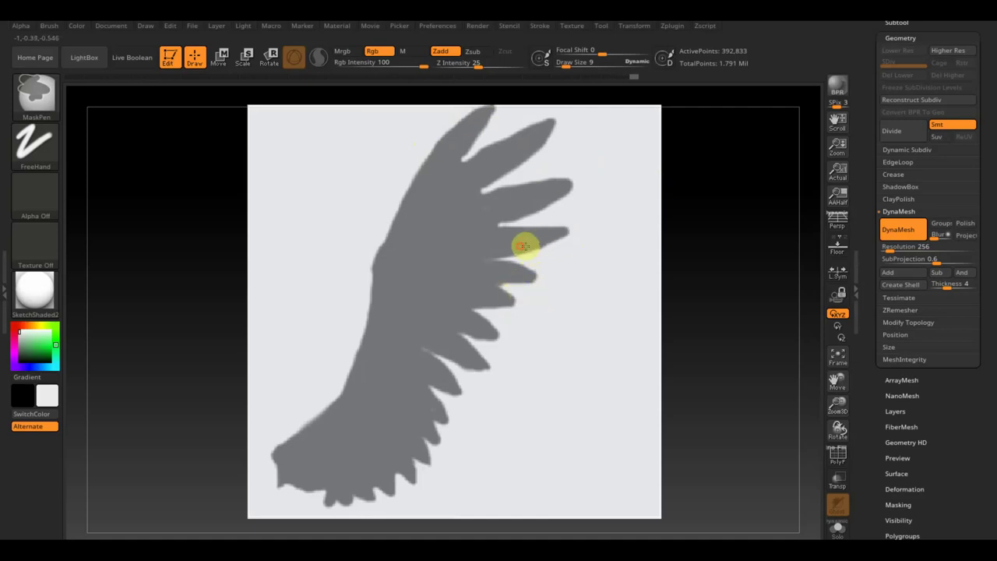
{"action": "key", "text": "ctrl"}
{"action": "key", "text": "ctrl"}
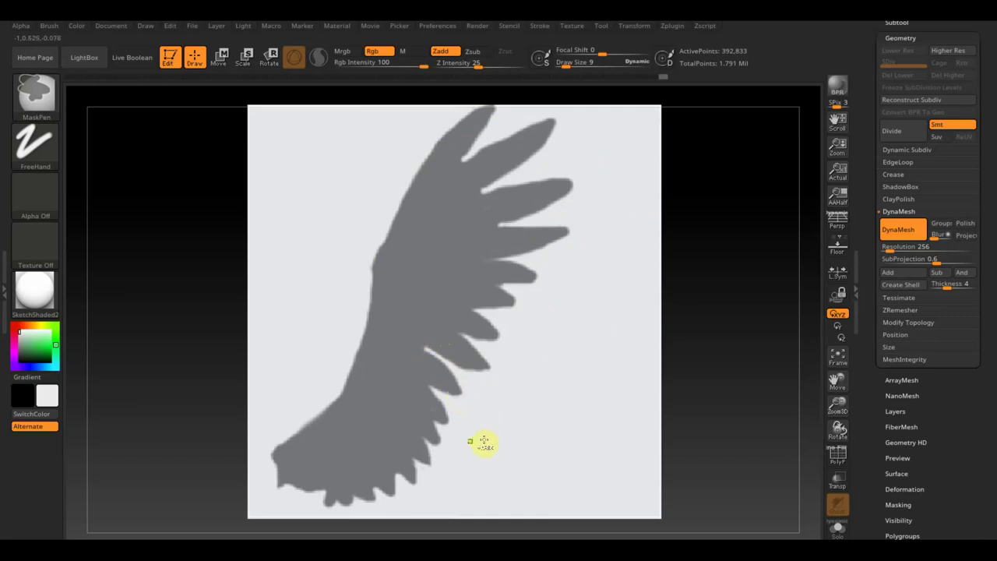
{"action": "key", "text": "ctrl"}
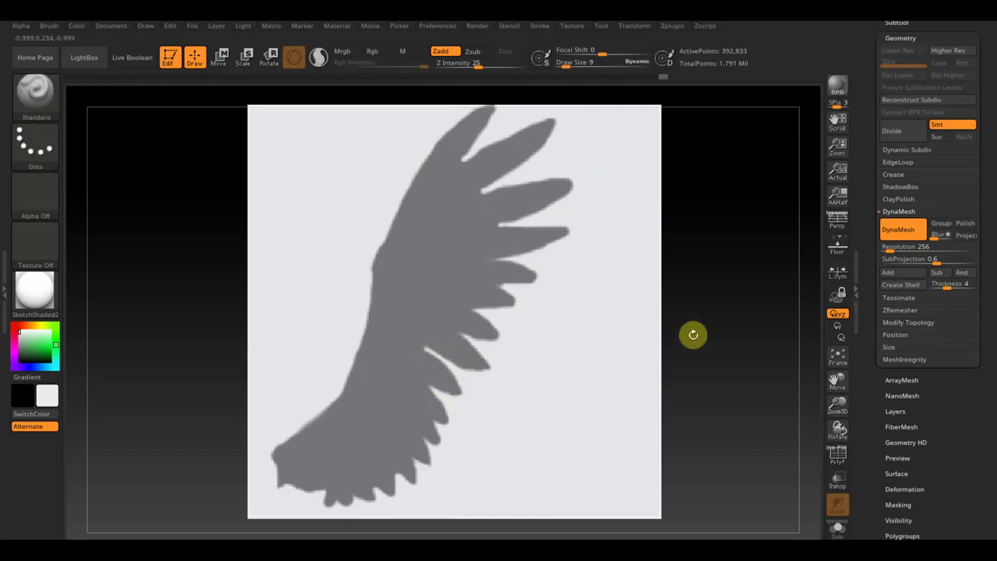
- Invert the mask so only the wing is free, and face the plane again
{"action": "key", "text": "ctrl"}
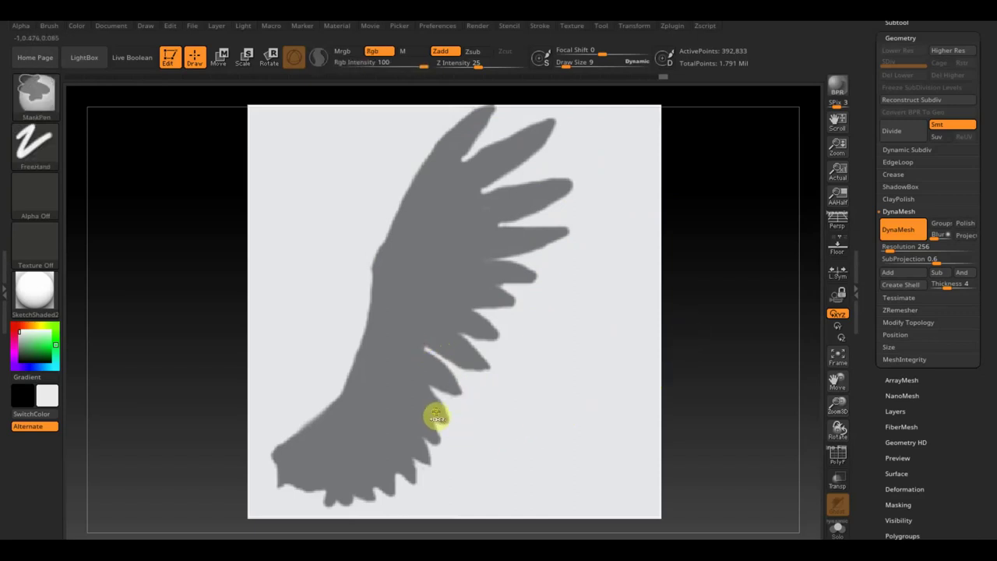
{"action": "key", "text": "ctrl"}
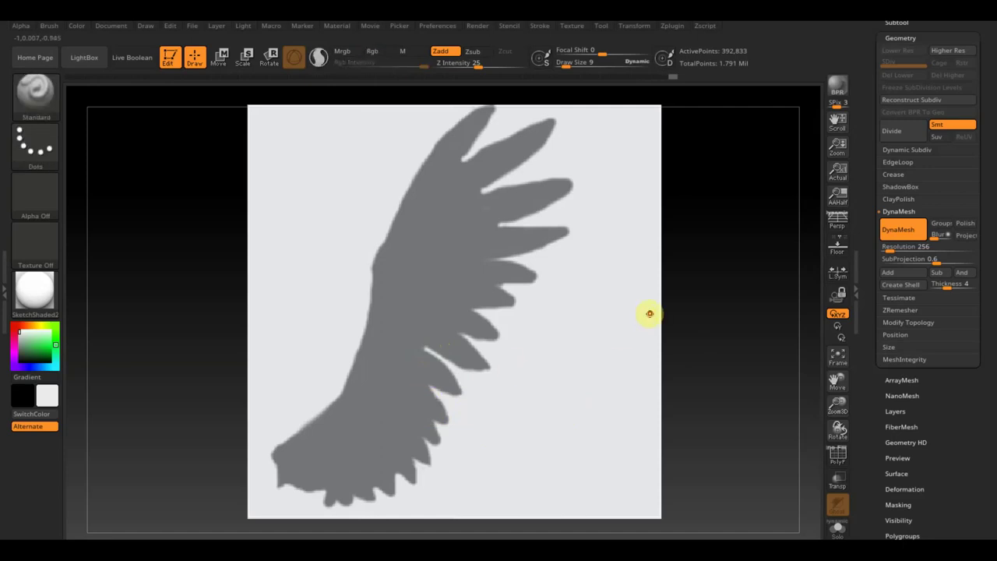
{"action": "key", "text": "ctrl"}
{"action": "key", "text": "ctrl+i"}
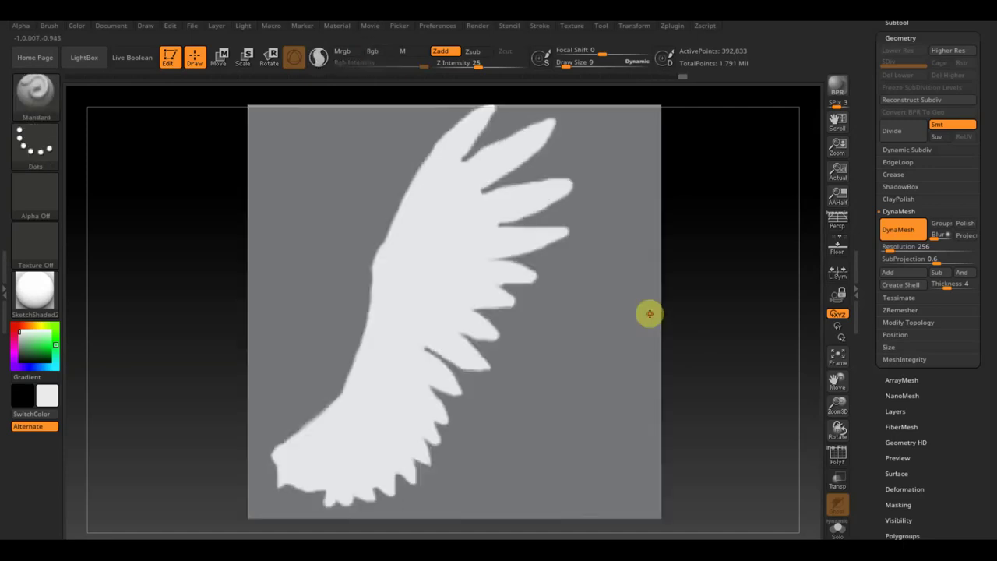
{"action": "mouse_move", "coordinate": [761, 276]}
{"action": "left_mouse_down"}
{"action": "mouse_move", "coordinate": [658, 301]}
{"action": "mouse_move", "coordinate": [690, 296]}
{"action": "mouse_move", "coordinate": [468, 321]}
{"action": "left_mouse_up"}
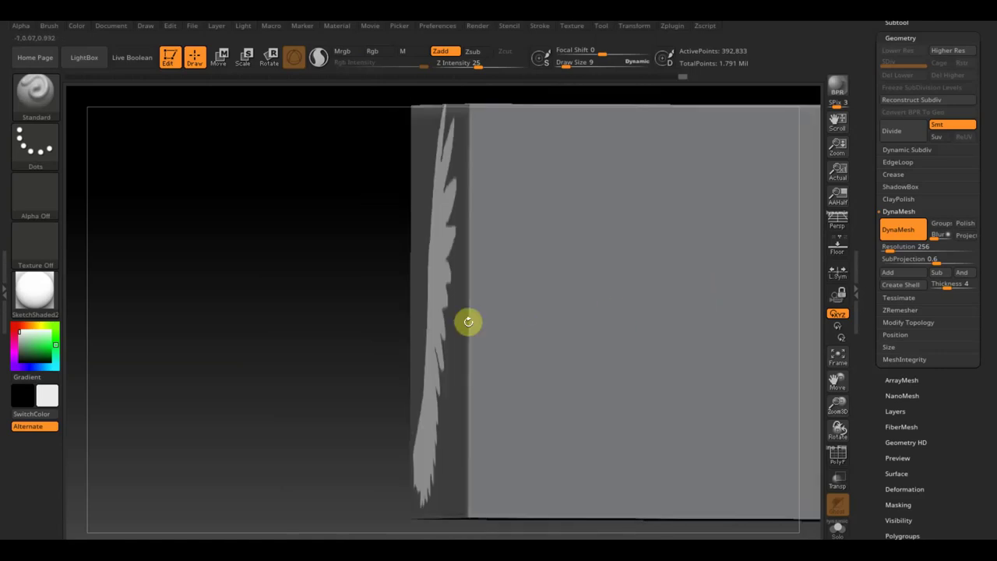
{"action": "left_click_drag", "start_coordinate": [269, 343], "coordinate": [260, 363], "text": "shift"}
- Pull the wing out of the plane with the Move gizmo, then clear the mask
{"action": "left_click", "coordinate": [221, 56]}
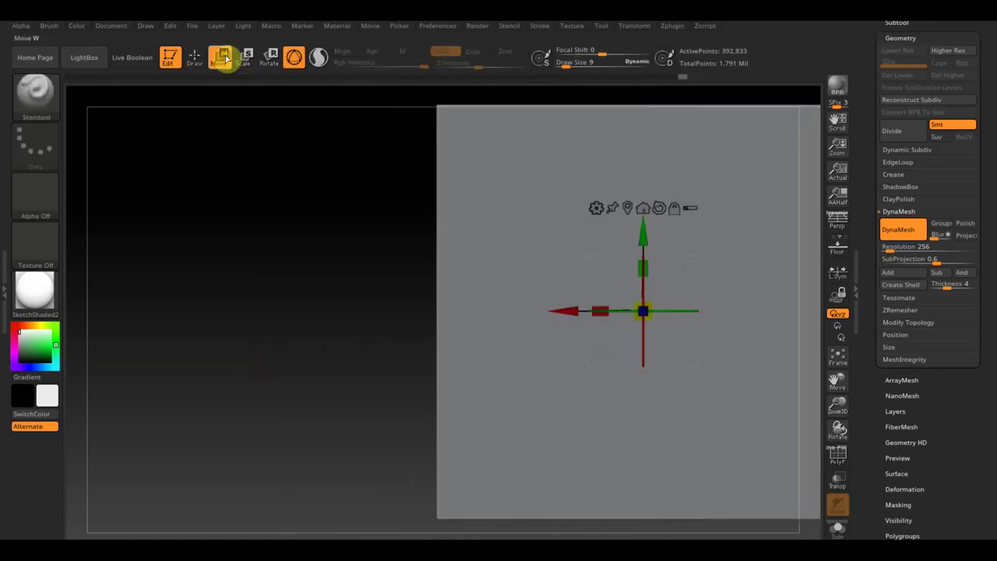
{"action": "left_click_drag", "start_coordinate": [562, 311], "coordinate": [514, 313]}
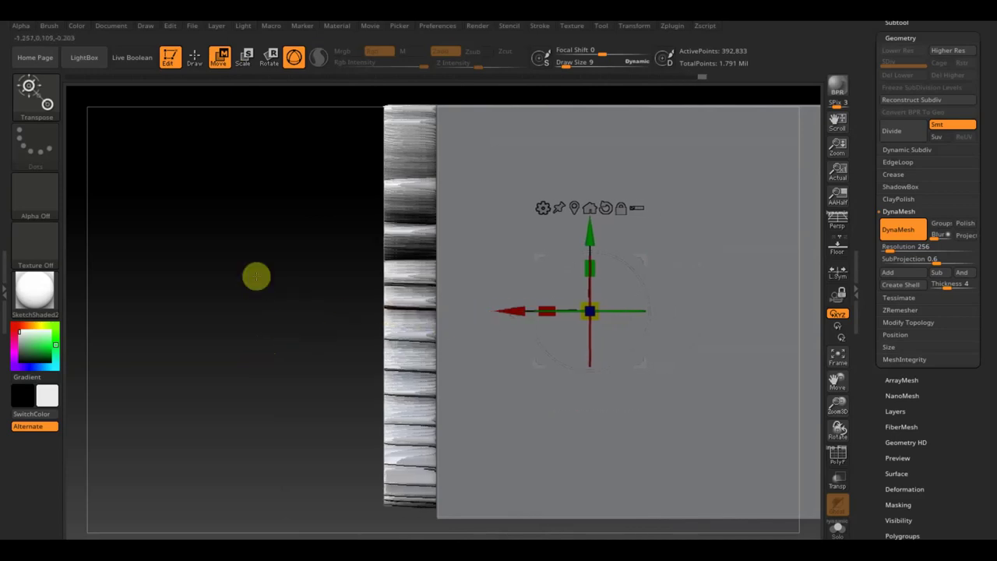
{"action": "left_click", "coordinate": [269, 333], "text": "ctrl"}
{"action": "left_click_drag", "start_coordinate": [173, 211], "coordinate": [228, 349], "text": "ctrl"}
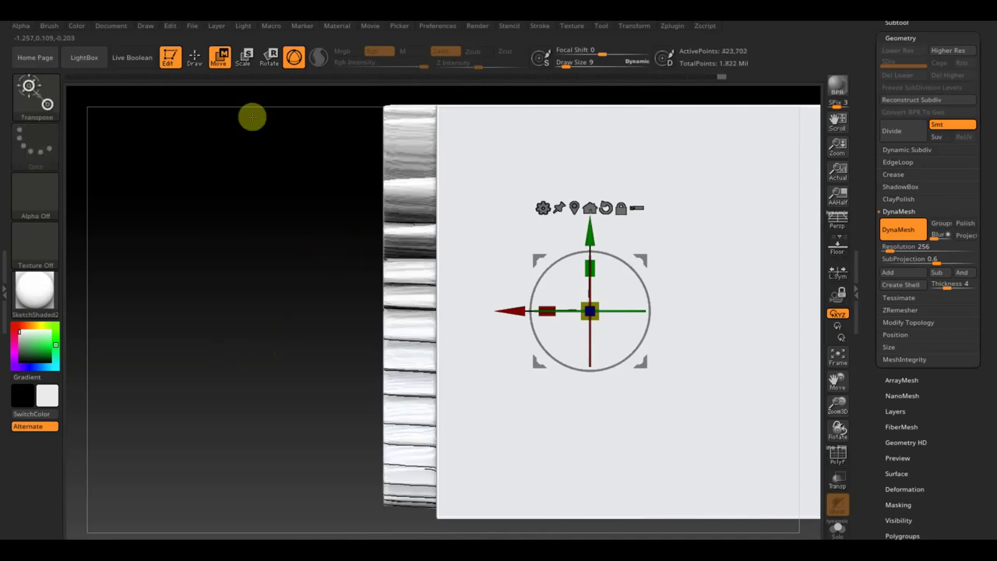
{"action": "left_click_drag", "start_coordinate": [241, 204], "coordinate": [233, 209]}
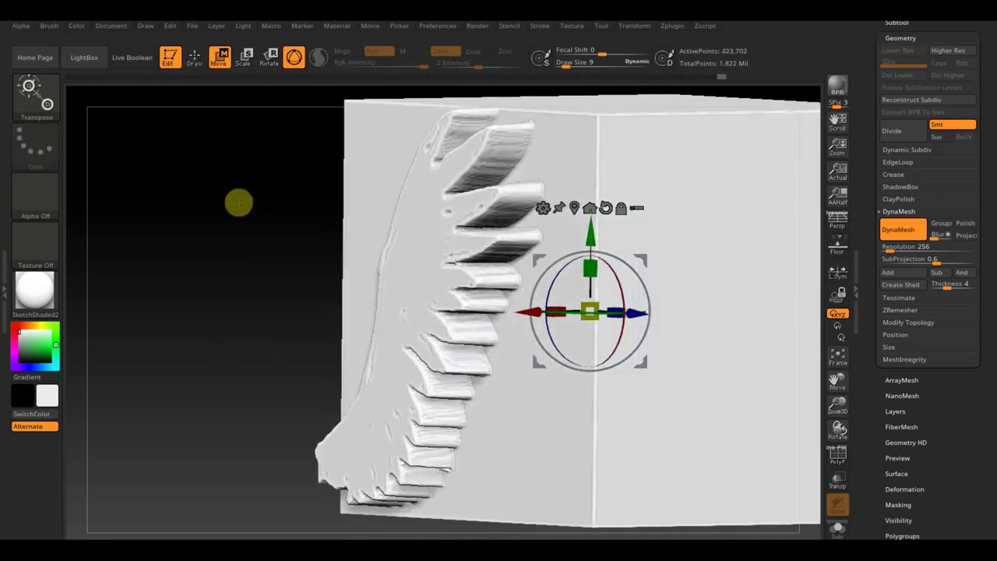
{"action": "left_click", "coordinate": [192, 69]}
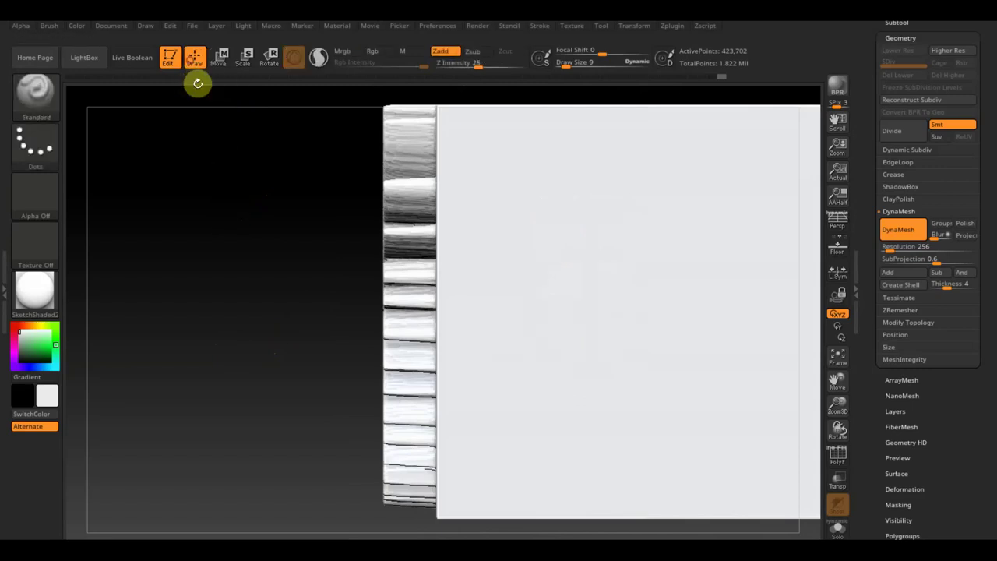
- Mask the wing strip along the block's left edge with a rectangle
{"action": "left_click_drag", "start_coordinate": [253, 360], "coordinate": [228, 285], "text": "alt"}
{"action": "mouse_move", "coordinate": [395, 164]}
{"action": "left_mouse_down", "text": "ctrl"}
{"action": "mouse_move", "coordinate": [479, 377]}
{"action": "mouse_move", "coordinate": [513, 433]}
{"action": "left_mouse_up", "text": "ctrl"}
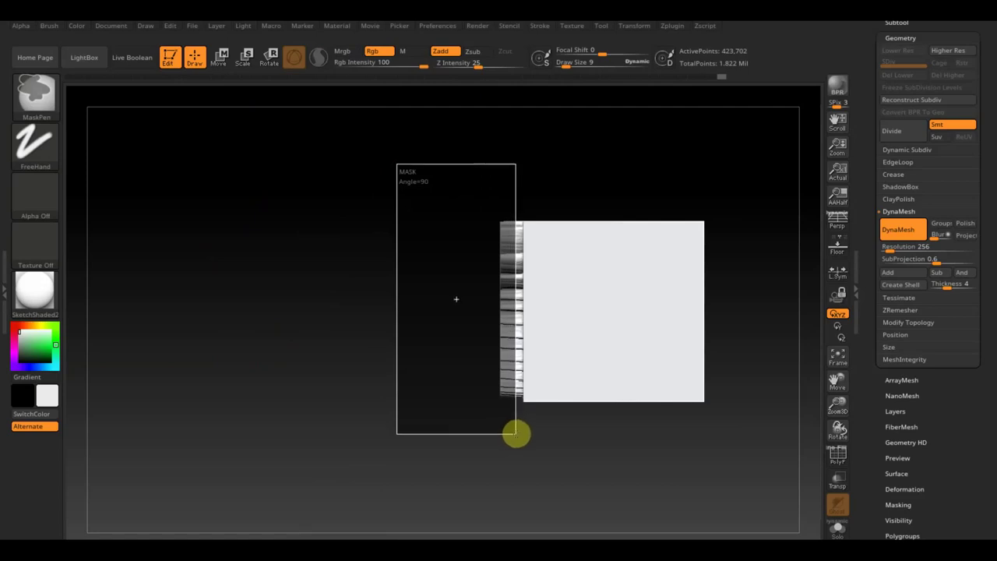
{"action": "left_click_drag", "start_coordinate": [513, 433], "coordinate": [514, 432], "text": "ctrl"}
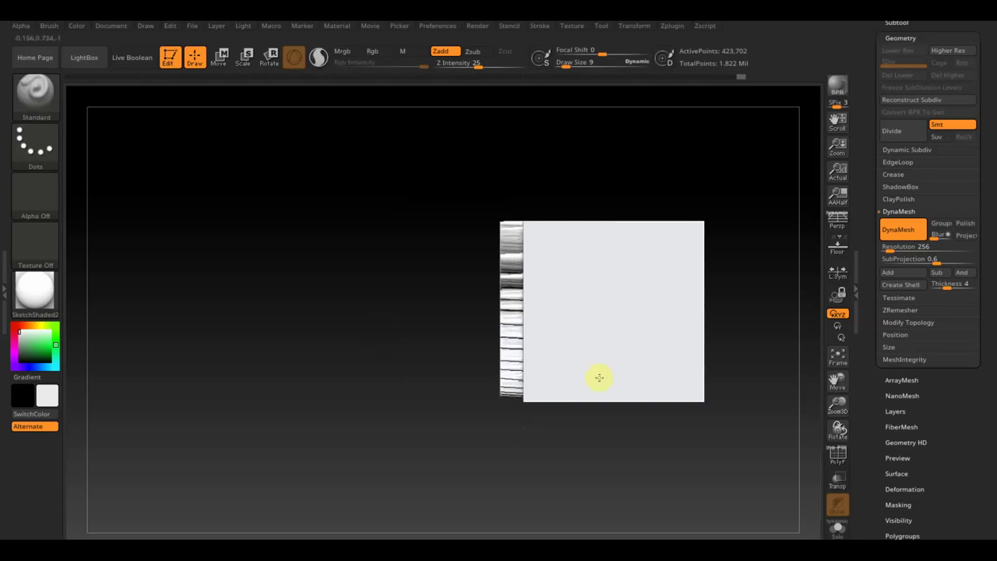
- Check the polygroups with PolyF from an angle, then hide the block
{"action": "left_click", "coordinate": [837, 454]}
{"action": "mouse_move", "coordinate": [750, 443]}
{"action": "left_mouse_down"}
{"action": "mouse_move", "coordinate": [656, 435]}
{"action": "mouse_move", "coordinate": [693, 465]}
{"action": "left_mouse_up"}
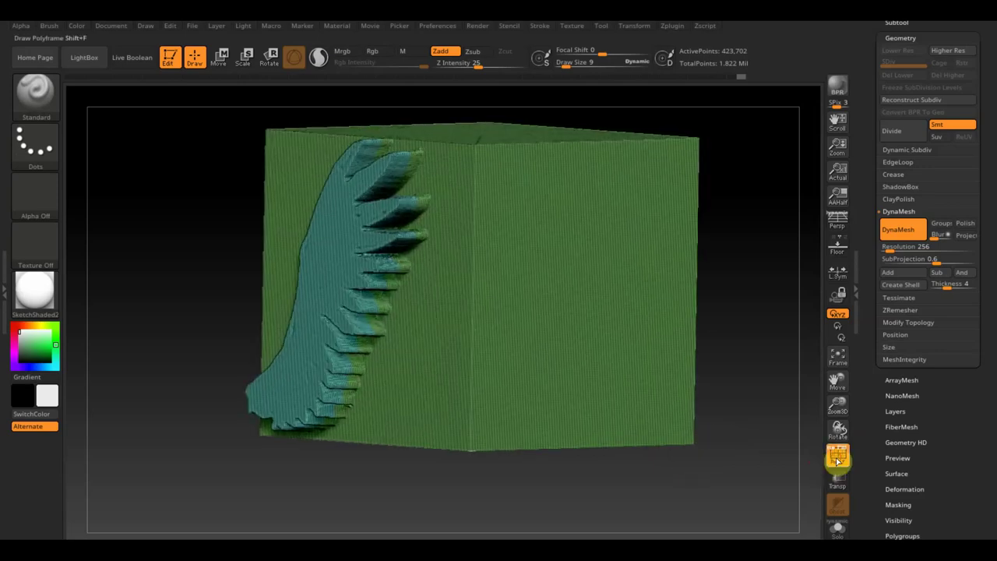
{"action": "left_click", "coordinate": [837, 455]}
{"action": "mouse_move", "coordinate": [756, 490]}
{"action": "left_mouse_down"}
{"action": "mouse_move", "coordinate": [736, 495]}
{"action": "mouse_move", "coordinate": [647, 451]}
{"action": "left_mouse_up"}
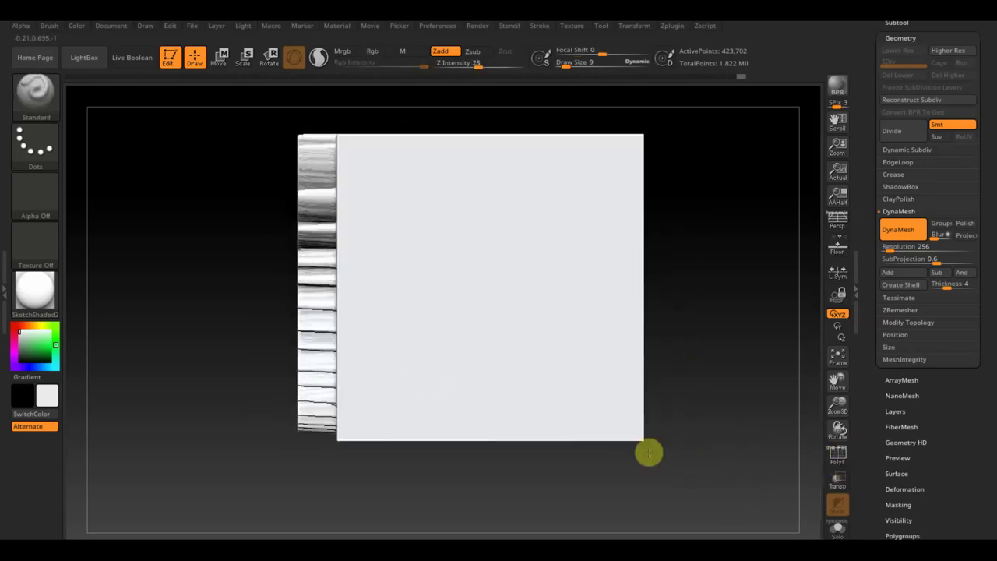
{"action": "left_click", "coordinate": [306, 246], "text": "ctrl+shift"}
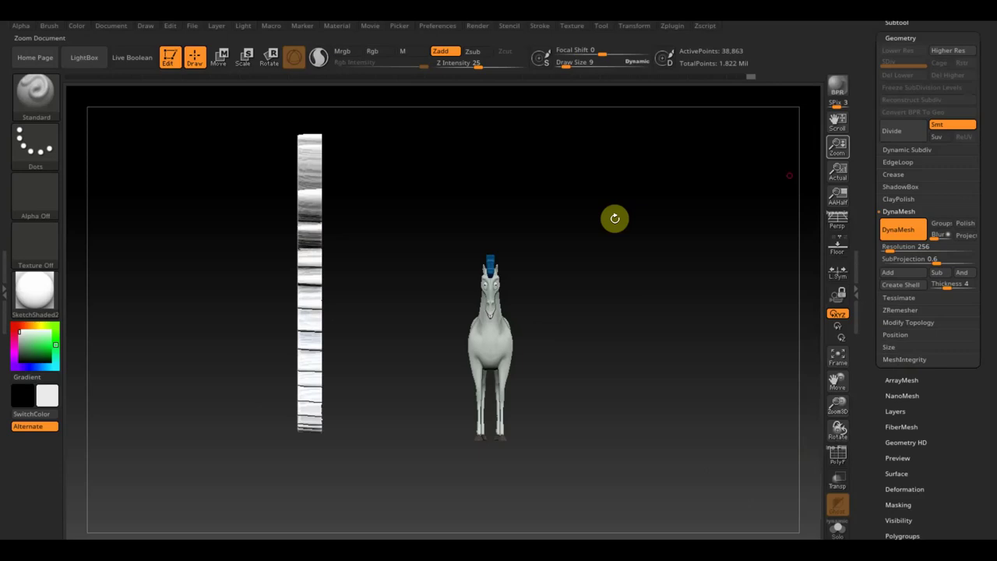
- Delete the hidden block with Del Hidden and slide the wing onto the horse
{"action": "left_click", "coordinate": [915, 322]}
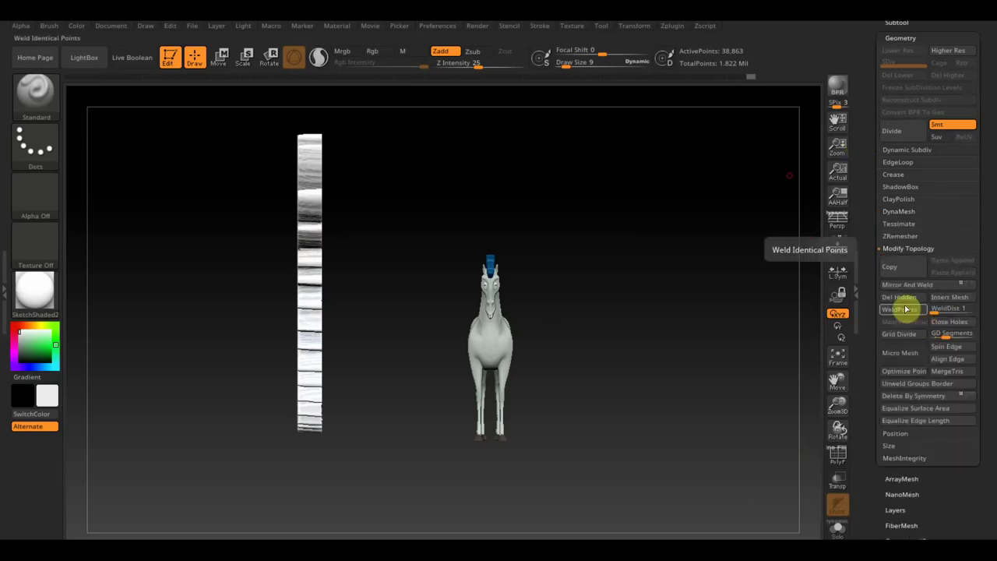
{"action": "left_click", "coordinate": [902, 298]}
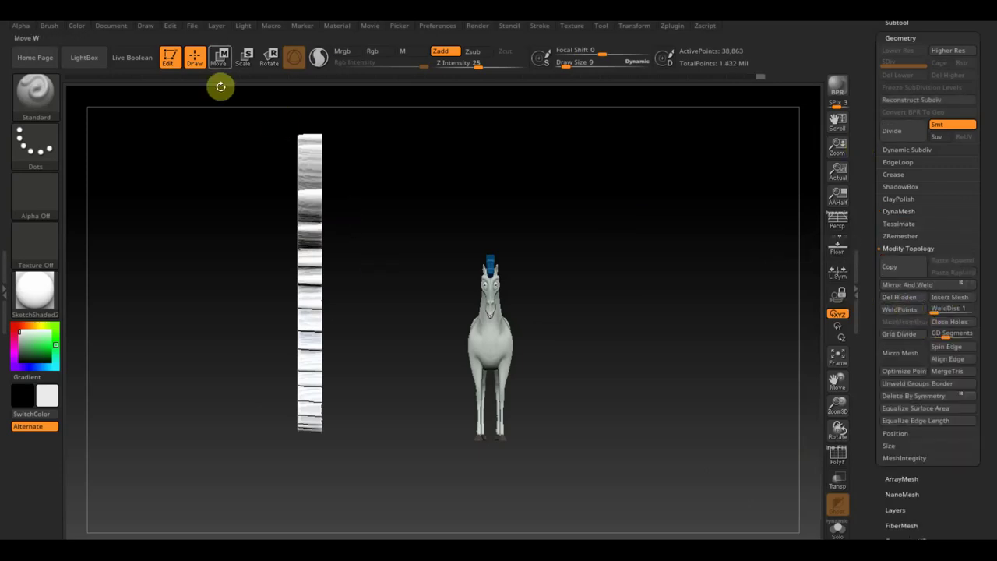
{"action": "left_click", "coordinate": [220, 56]}
{"action": "left_click_drag", "start_coordinate": [365, 287], "coordinate": [534, 299]}
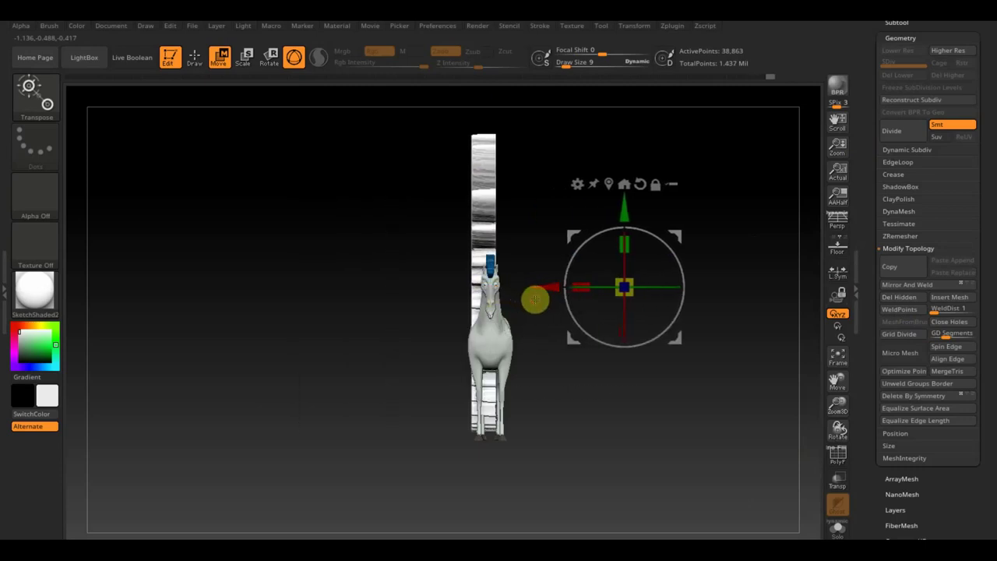
{"action": "left_click_drag", "start_coordinate": [536, 298], "coordinate": [405, 267]}
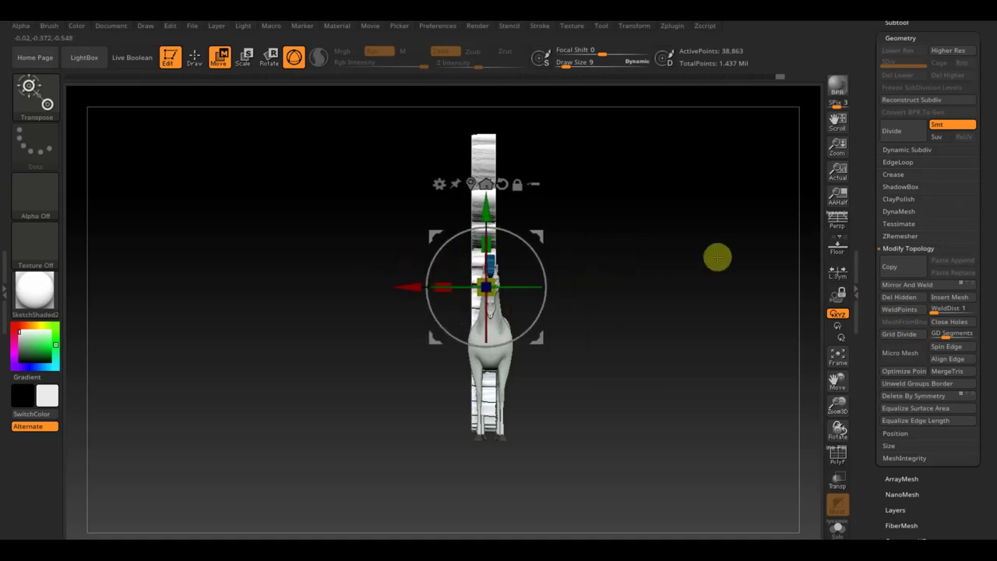
- Mirror and weld the wing, narrow it horizontally, and view it from the side
{"action": "left_click", "coordinate": [908, 284]}
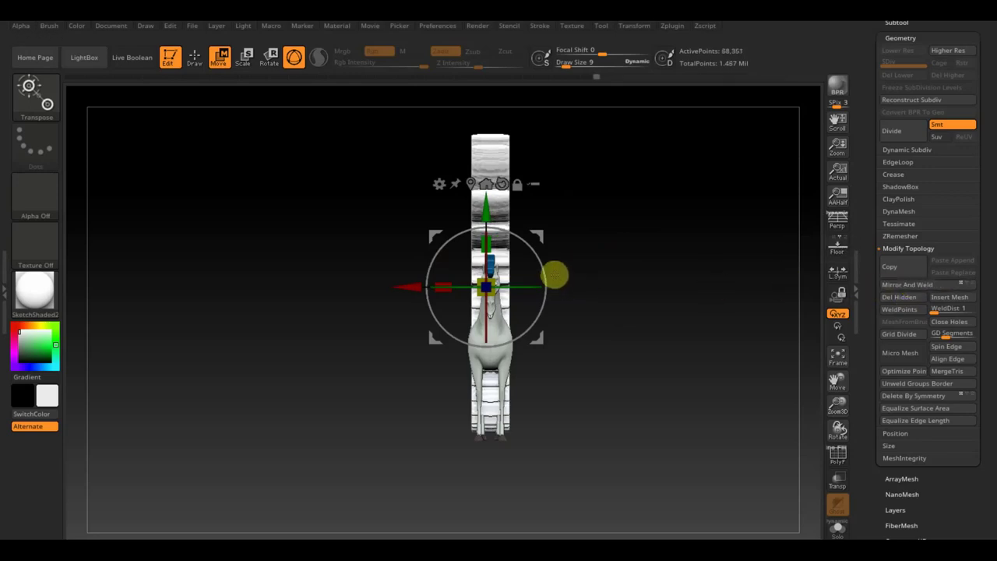
{"action": "left_click_drag", "start_coordinate": [441, 285], "coordinate": [515, 296]}
{"action": "left_click_drag", "start_coordinate": [619, 338], "coordinate": [696, 349]}
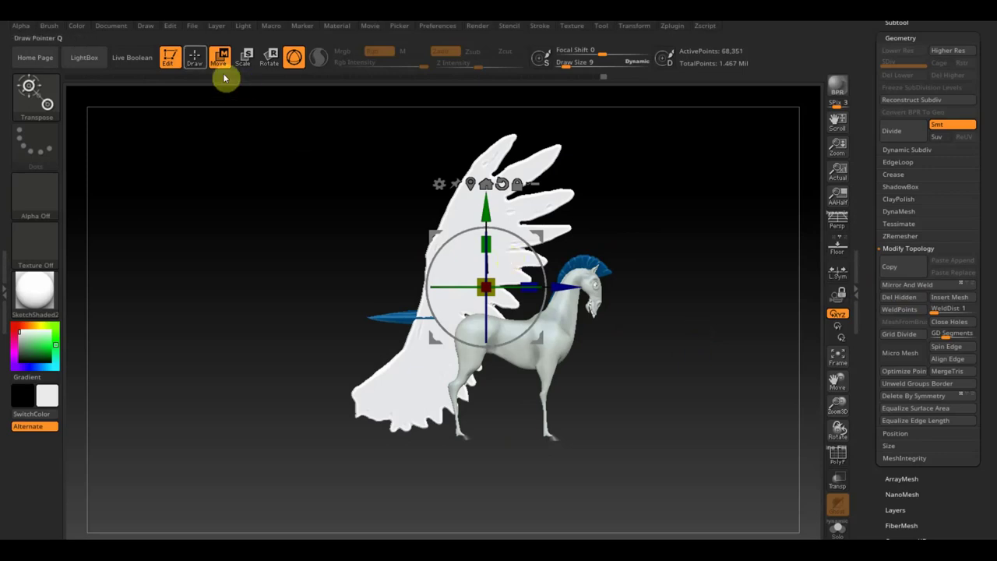
- Raise Draw Size to 77 and Shift-smooth the upper wing feathers
{"action": "left_click", "coordinate": [195, 56]}
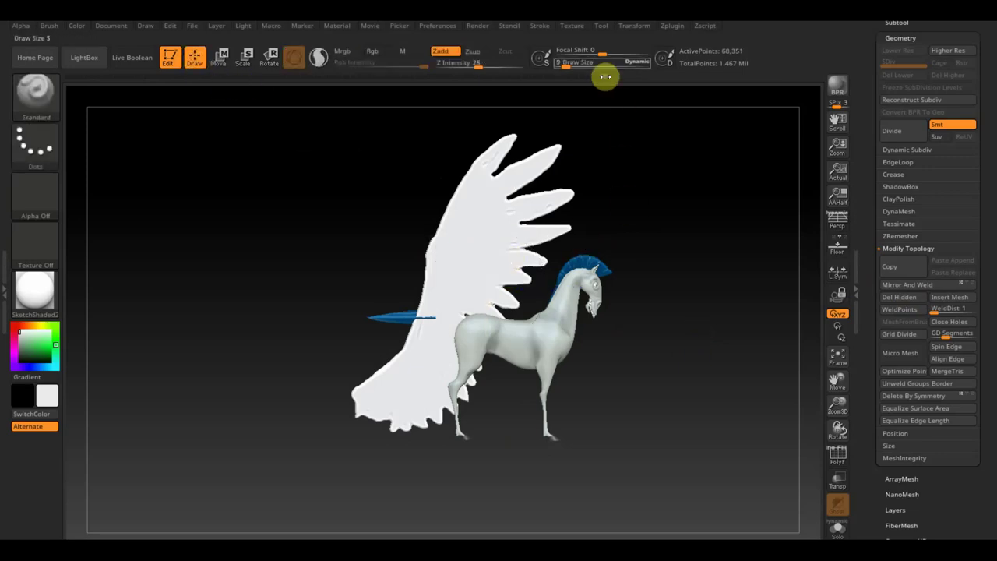
{"action": "left_click_drag", "start_coordinate": [563, 66], "coordinate": [568, 66]}
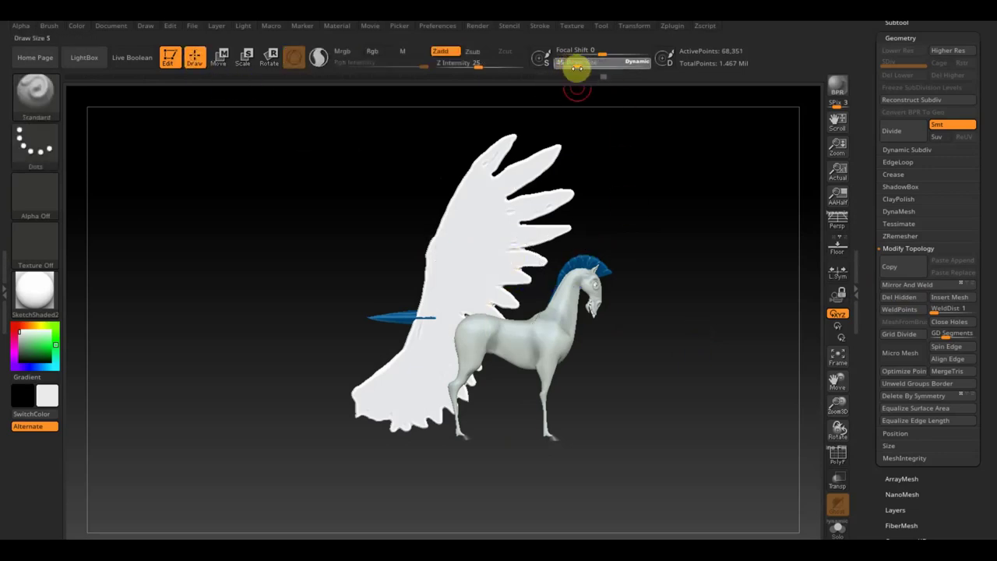
{"action": "key", "text": "shift"}
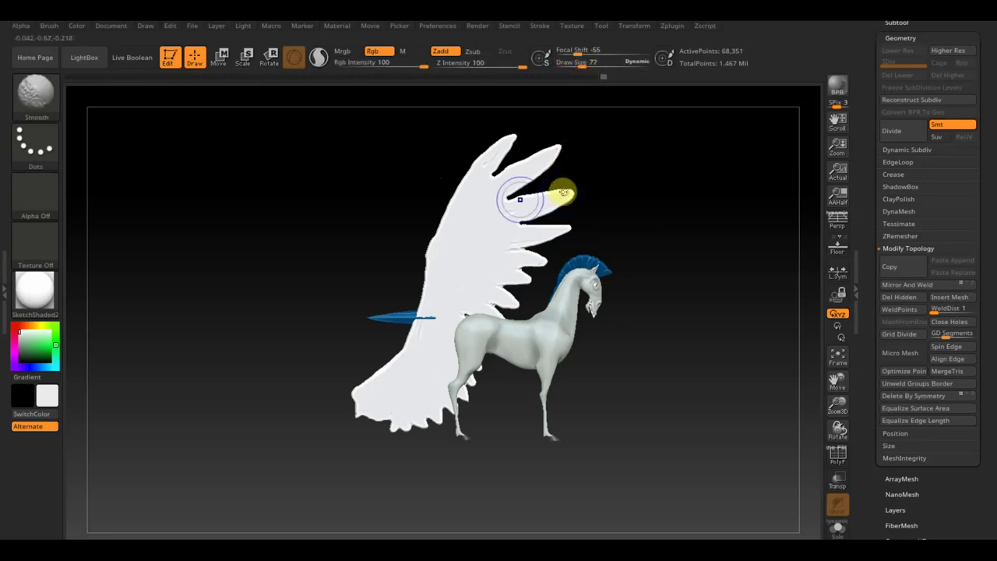
{"action": "mouse_move", "coordinate": [553, 198]}
{"action": "left_mouse_down", "text": "shift"}
{"action": "mouse_move", "coordinate": [569, 184]}
{"action": "mouse_move", "coordinate": [475, 188]}
{"action": "mouse_move", "coordinate": [499, 171]}
{"action": "mouse_move", "coordinate": [441, 229]}
{"action": "mouse_move", "coordinate": [428, 250]}
{"action": "mouse_move", "coordinate": [414, 345]}
{"action": "mouse_move", "coordinate": [374, 382]}
{"action": "mouse_move", "coordinate": [378, 412]}
{"action": "mouse_move", "coordinate": [441, 414]}
{"action": "mouse_move", "coordinate": [470, 378]}
{"action": "mouse_move", "coordinate": [490, 294]}
{"action": "mouse_move", "coordinate": [525, 263]}
{"action": "mouse_move", "coordinate": [527, 245]}
{"action": "mouse_move", "coordinate": [567, 231]}
{"action": "mouse_move", "coordinate": [597, 195]}
{"action": "mouse_move", "coordinate": [591, 143]}
{"action": "mouse_move", "coordinate": [574, 158]}
{"action": "left_mouse_up", "text": "shift"}
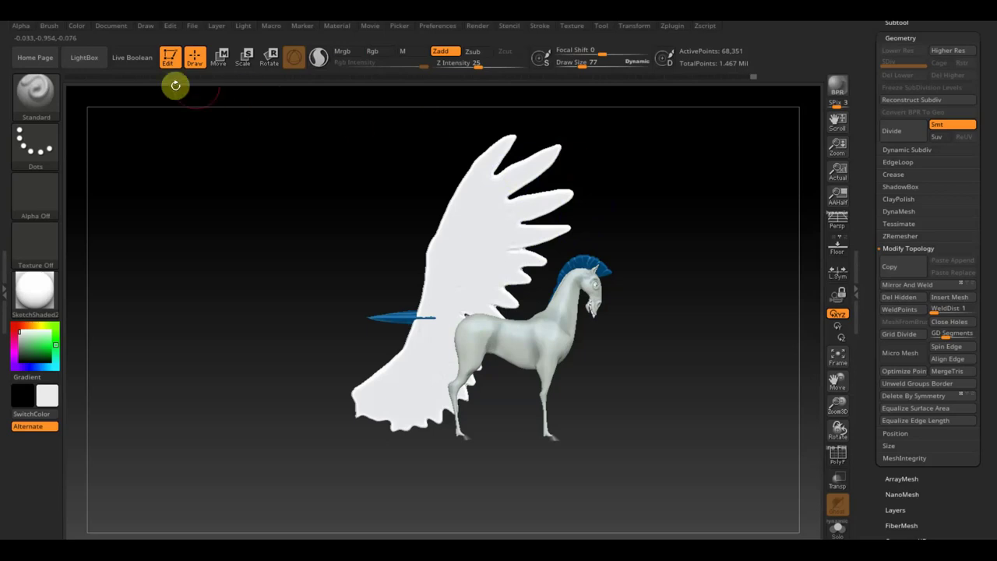
{"action": "left_click", "coordinate": [33, 96]}
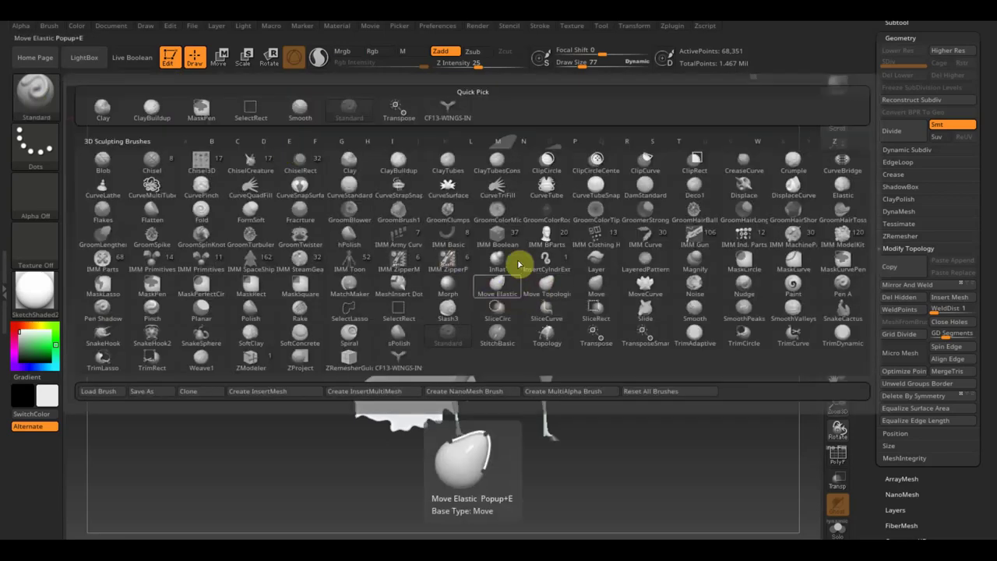
- Pull the top two feather tips longer and up to the right with Move Topological
{"action": "left_click", "coordinate": [540, 288]}
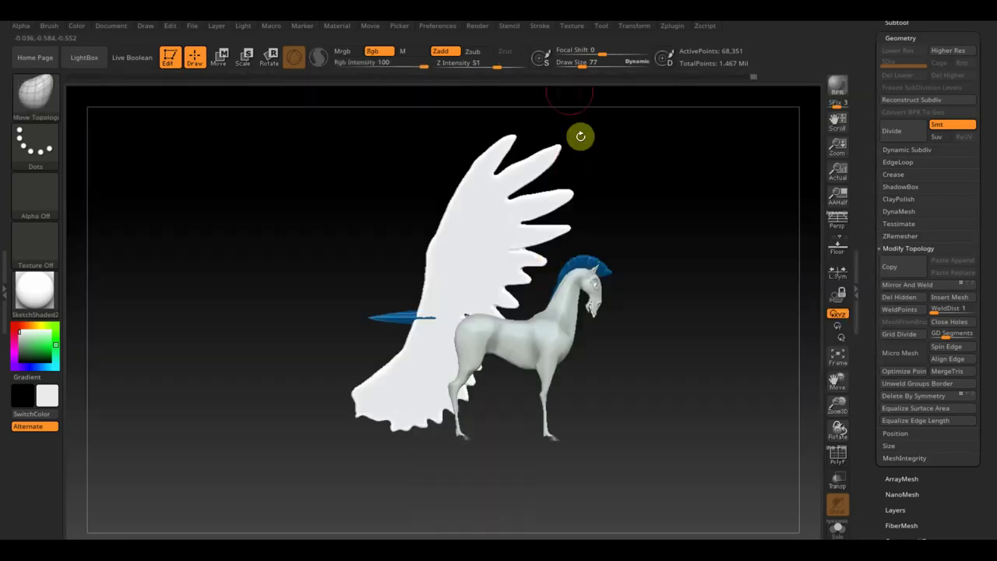
{"action": "mouse_move", "coordinate": [512, 138]}
{"action": "left_mouse_down"}
{"action": "mouse_move", "coordinate": [546, 112]}
{"action": "mouse_move", "coordinate": [504, 142]}
{"action": "left_mouse_up"}
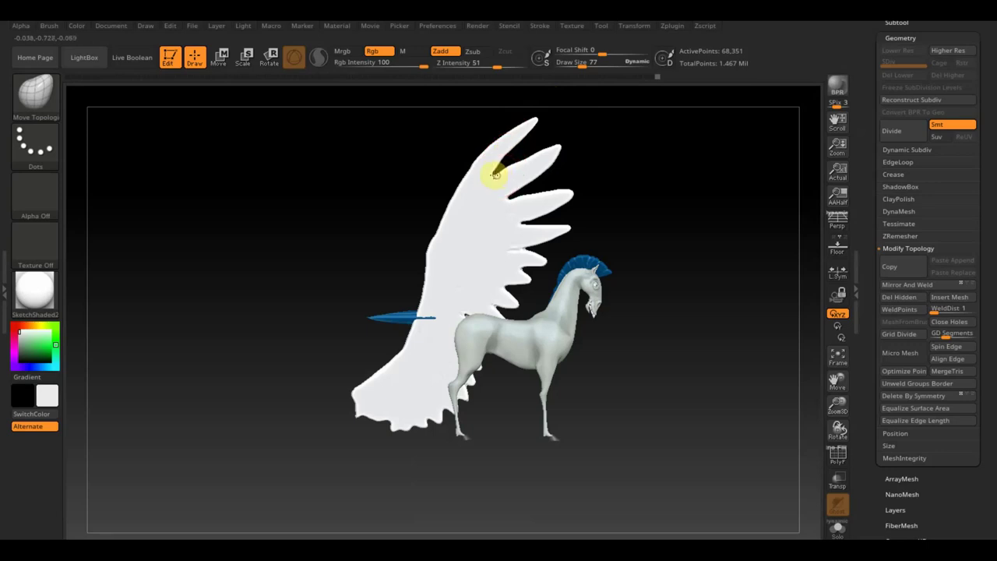
{"action": "mouse_move", "coordinate": [494, 173]}
{"action": "left_mouse_down"}
{"action": "mouse_move", "coordinate": [535, 167]}
{"action": "mouse_move", "coordinate": [550, 148]}
{"action": "left_mouse_up"}
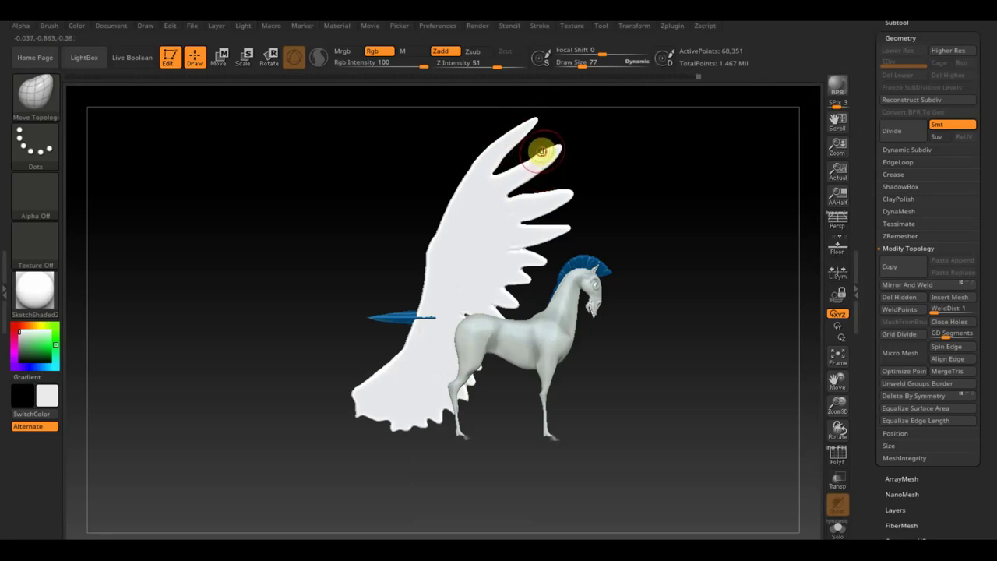
{"action": "left_click", "coordinate": [554, 202]}
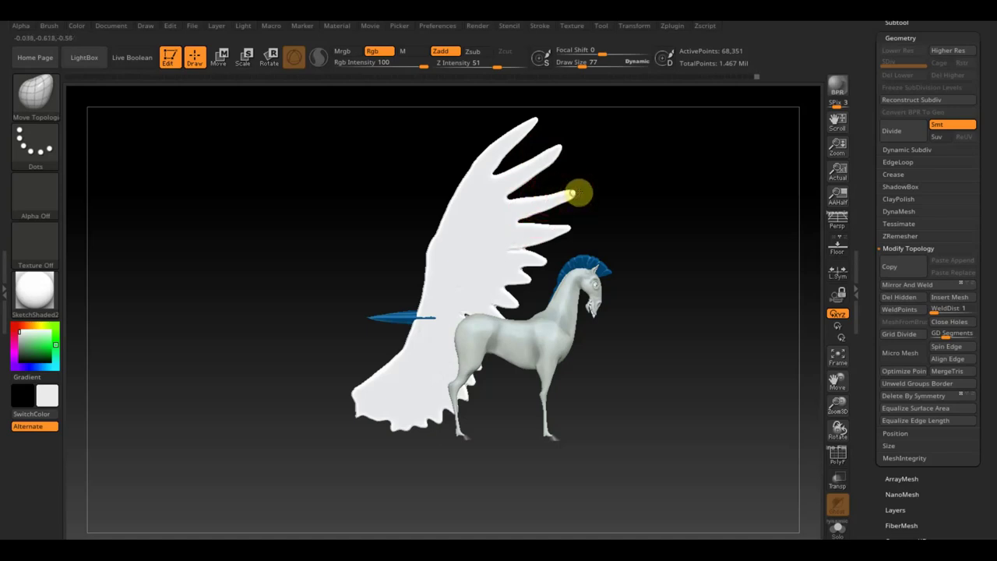
- Shift-smooth the stretched feathers and turn the pegasus reference overlay back on
{"action": "key", "text": "shift"}
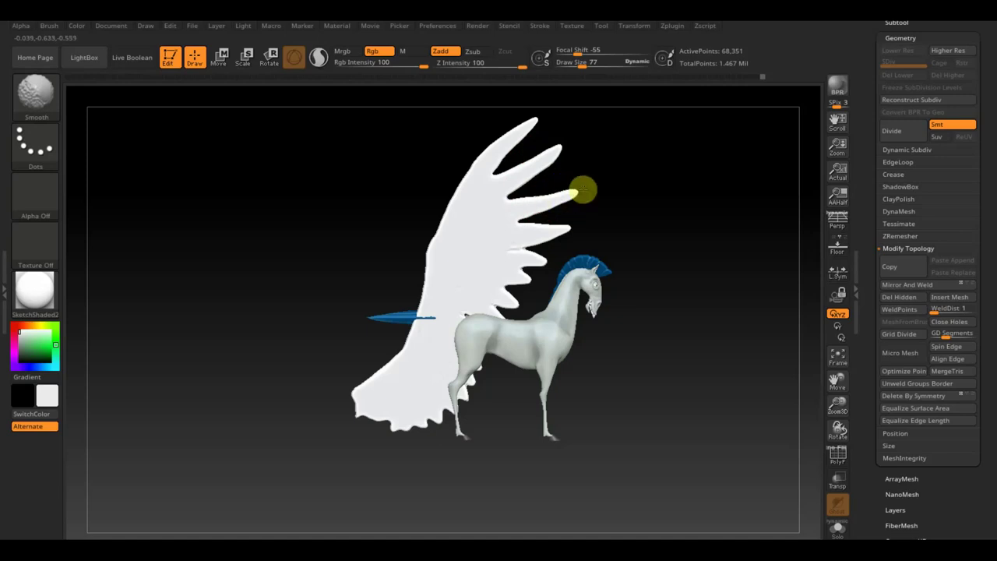
{"action": "key", "text": "shift"}
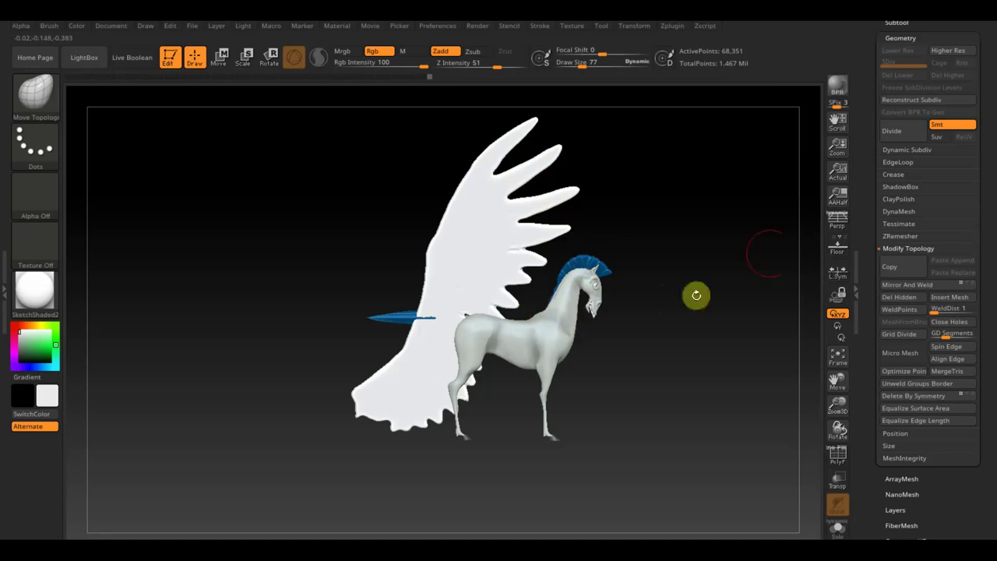
{"action": "left_click", "coordinate": [693, 262]}
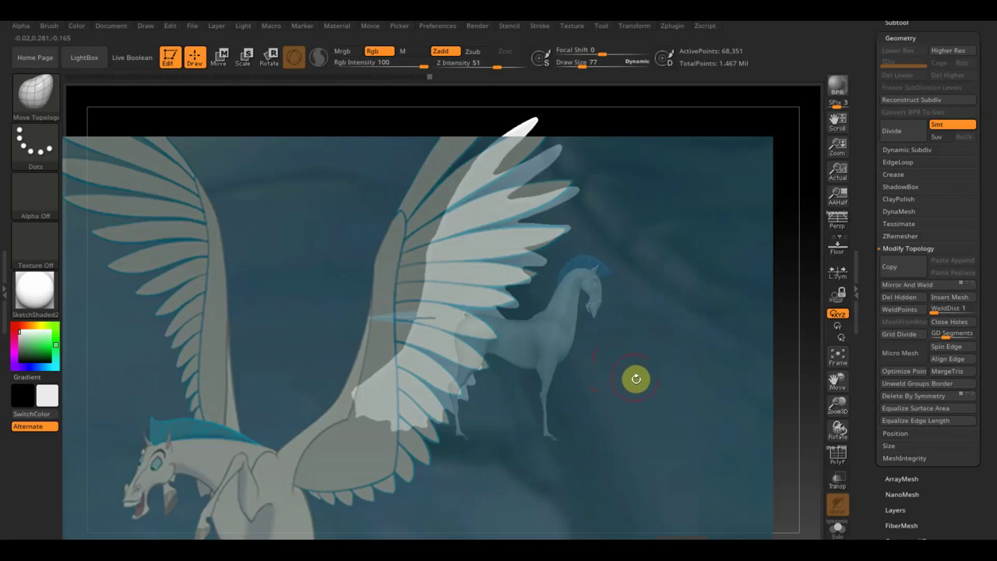
- Rotate the model so the wing's feathers line up with the reference's right wing
{"action": "mouse_move", "coordinate": [650, 367]}
{"action": "left_mouse_down"}
{"action": "mouse_move", "coordinate": [641, 356]}
{"action": "mouse_move", "coordinate": [660, 373]}
{"action": "mouse_move", "coordinate": [646, 356]}
{"action": "mouse_move", "coordinate": [648, 370]}
{"action": "left_mouse_up"}
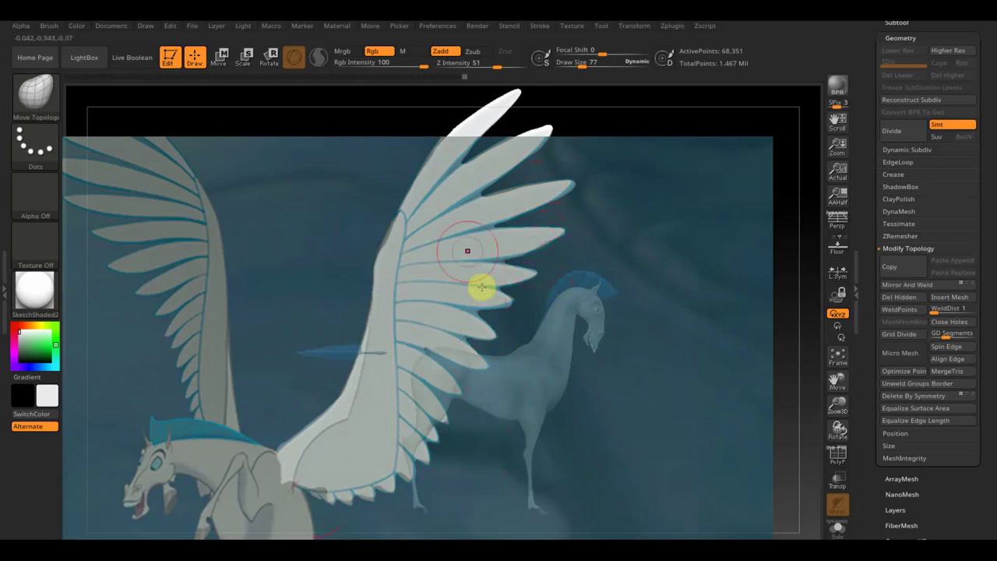
{"action": "left_click", "coordinate": [43, 99]}
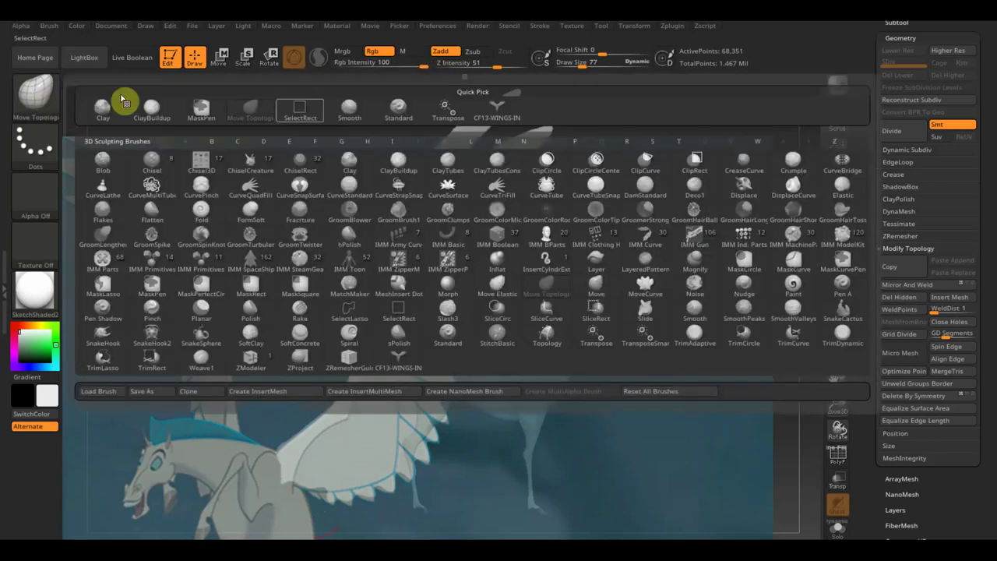
- Paint the upper wing feathers with the Standard brush in paint-only mode, then hide the reference
{"action": "left_click", "coordinate": [398, 107]}
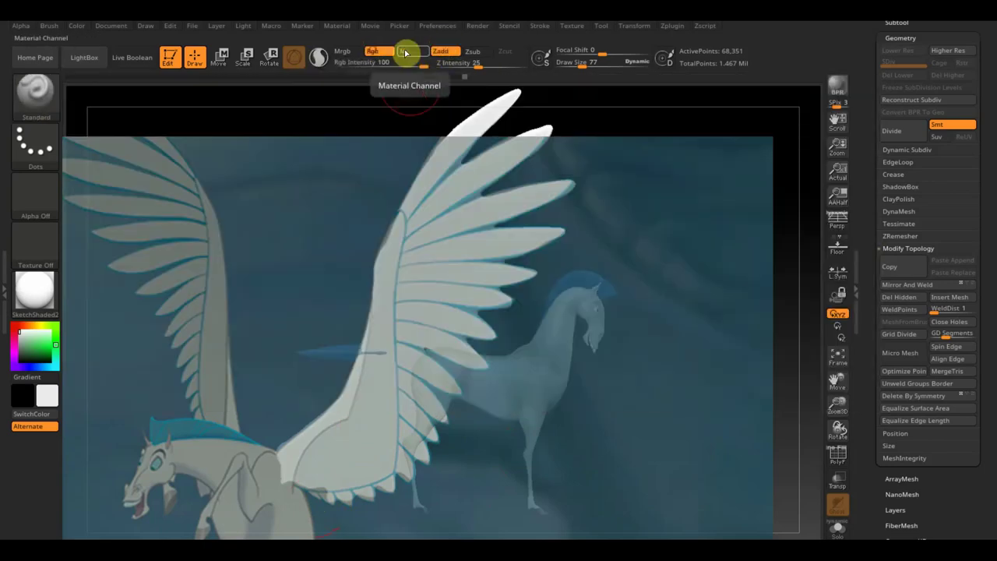
{"action": "left_click", "coordinate": [443, 53]}
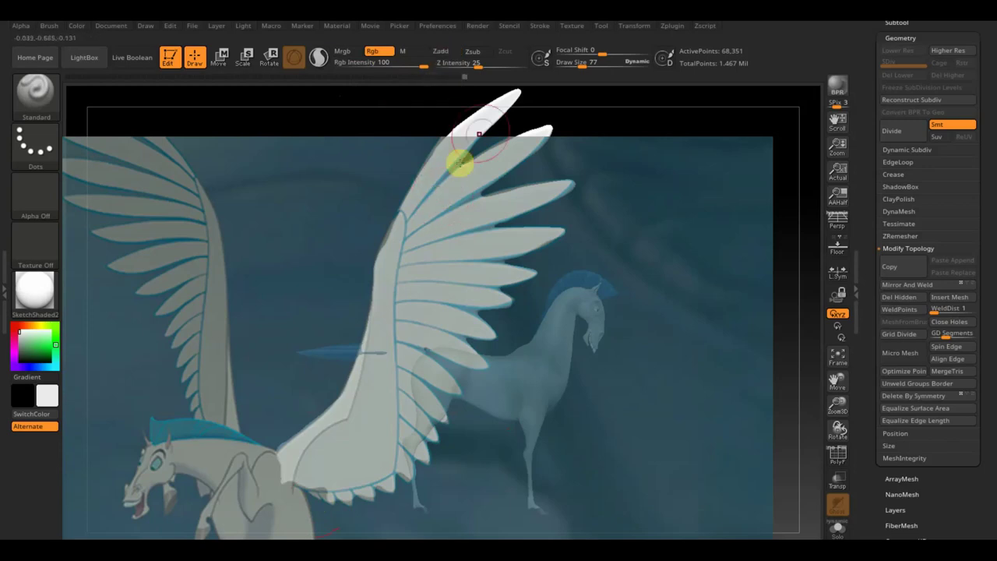
{"action": "mouse_move", "coordinate": [450, 159]}
{"action": "left_mouse_down"}
{"action": "mouse_move", "coordinate": [398, 224]}
{"action": "mouse_move", "coordinate": [556, 182]}
{"action": "mouse_move", "coordinate": [447, 257]}
{"action": "mouse_move", "coordinate": [537, 234]}
{"action": "mouse_move", "coordinate": [549, 245]}
{"action": "mouse_move", "coordinate": [426, 385]}
{"action": "mouse_move", "coordinate": [467, 332]}
{"action": "mouse_move", "coordinate": [451, 281]}
{"action": "mouse_move", "coordinate": [376, 418]}
{"action": "mouse_move", "coordinate": [288, 473]}
{"action": "mouse_move", "coordinate": [346, 444]}
{"action": "mouse_move", "coordinate": [367, 470]}
{"action": "mouse_move", "coordinate": [427, 410]}
{"action": "mouse_move", "coordinate": [469, 416]}
{"action": "mouse_move", "coordinate": [492, 322]}
{"action": "left_mouse_up"}
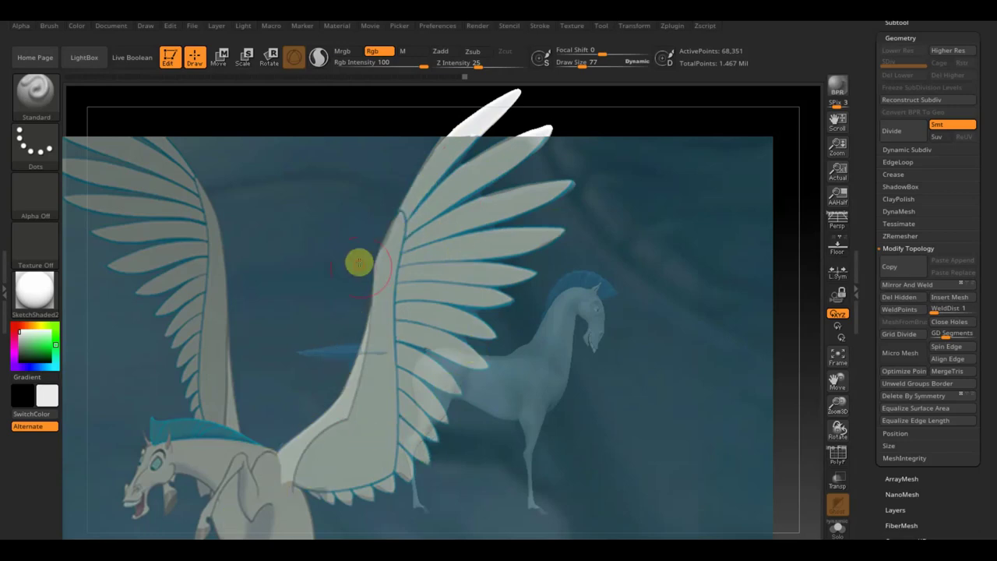
{"action": "key", "text": "shift+z"}
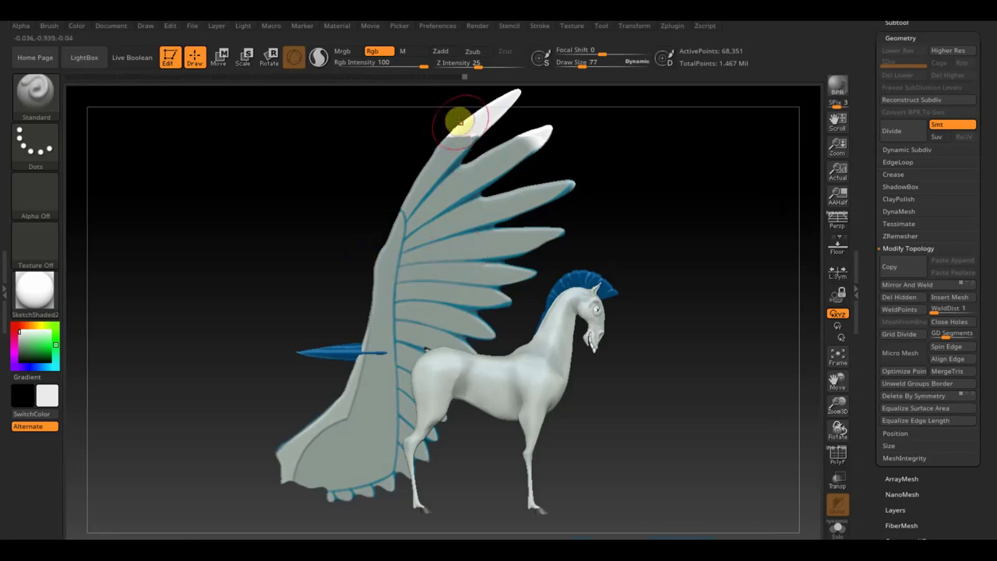
- Shrink the brush to Draw Size 39 and turn the pegasus to view the wing from the other side
{"action": "mouse_move", "coordinate": [456, 141]}
{"action": "left_mouse_down"}
{"action": "mouse_move", "coordinate": [535, 118]}
{"action": "mouse_move", "coordinate": [606, 81]}
{"action": "mouse_move", "coordinate": [584, 114]}
{"action": "left_mouse_up"}
{"action": "left_click_drag", "start_coordinate": [598, 73], "coordinate": [574, 67]}
{"action": "left_click_drag", "start_coordinate": [645, 172], "coordinate": [538, 202]}
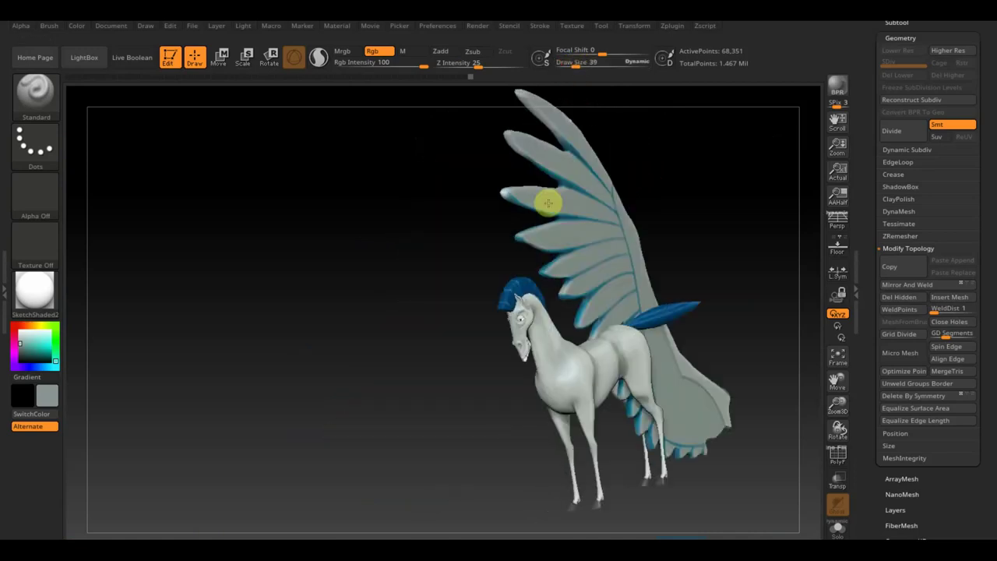
{"action": "left_click_drag", "start_coordinate": [537, 202], "coordinate": [639, 181]}
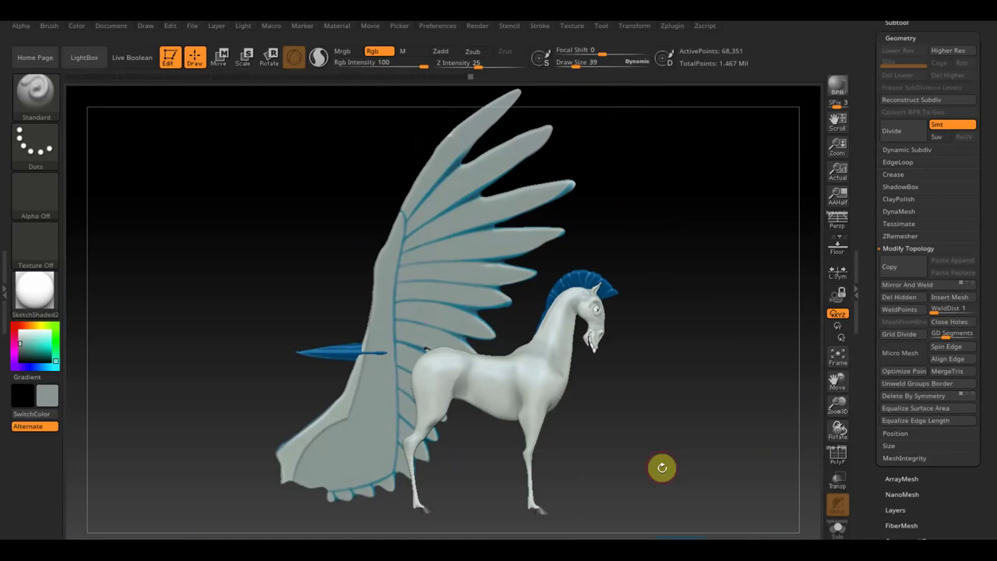
{"action": "left_click_drag", "start_coordinate": [663, 301], "coordinate": [674, 172], "text": "alt"}
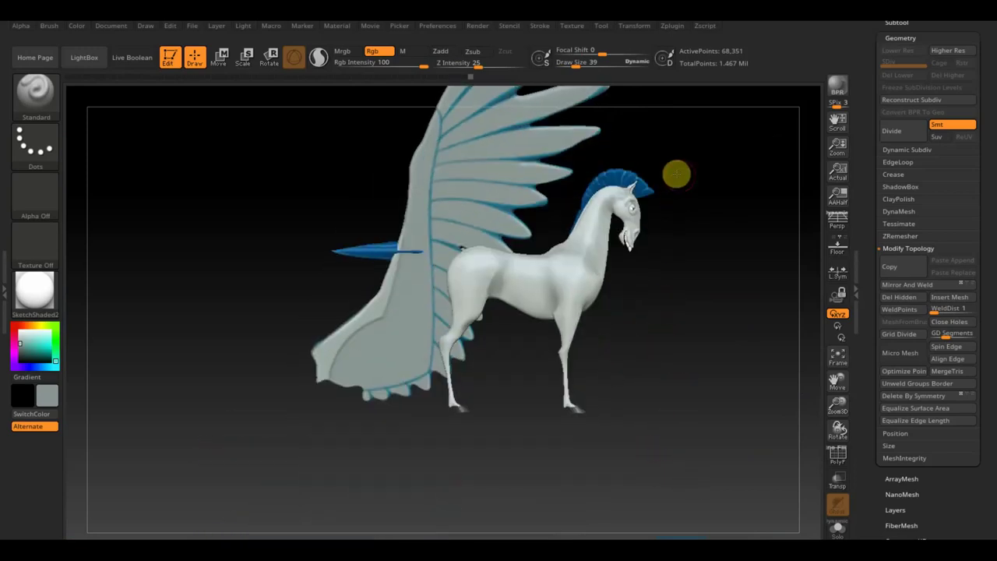
{"action": "left_click", "coordinate": [917, 39]}
- Rotate the wing about 180 degrees with the Transpose gizmo and apply Mirror And Weld
{"action": "left_click_drag", "start_coordinate": [961, 113], "coordinate": [918, 151]}
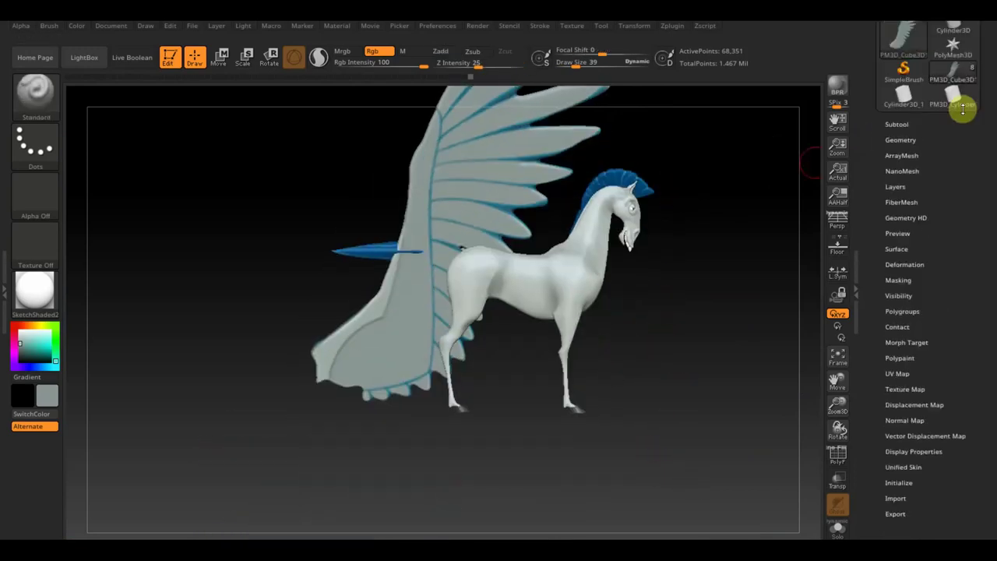
{"action": "left_click", "coordinate": [918, 151]}
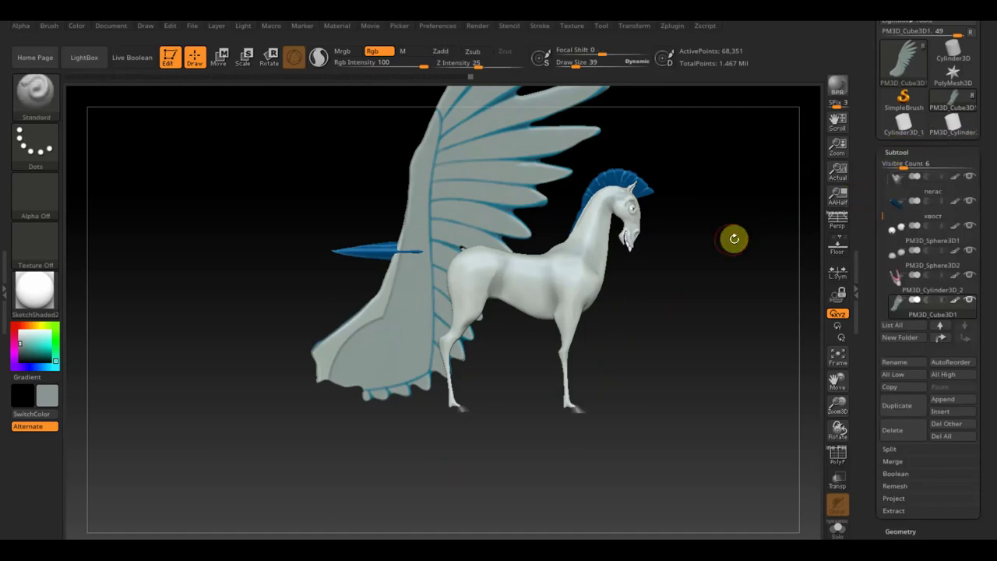
{"action": "left_click_drag", "start_coordinate": [731, 239], "coordinate": [670, 451]}
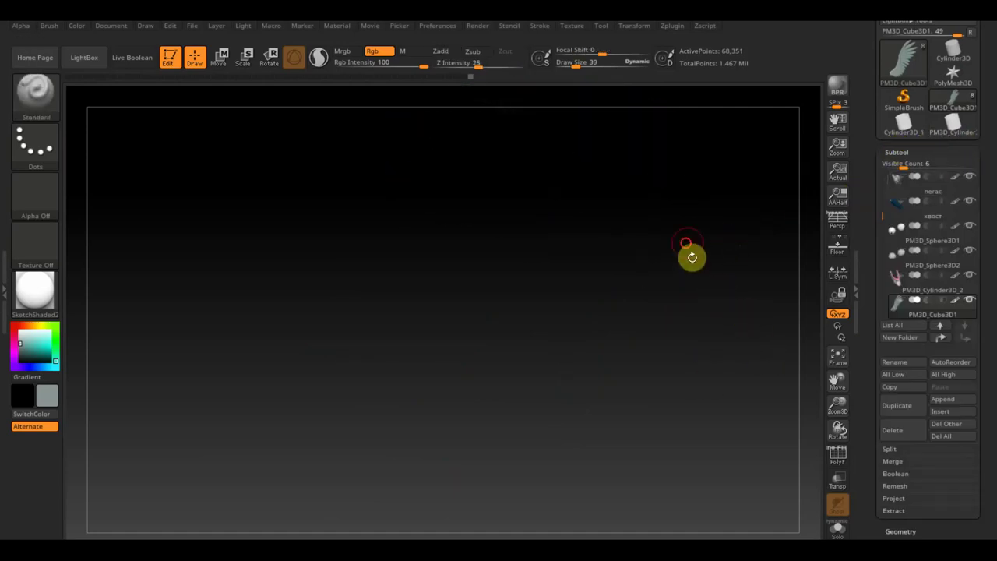
{"action": "left_click", "coordinate": [221, 58]}
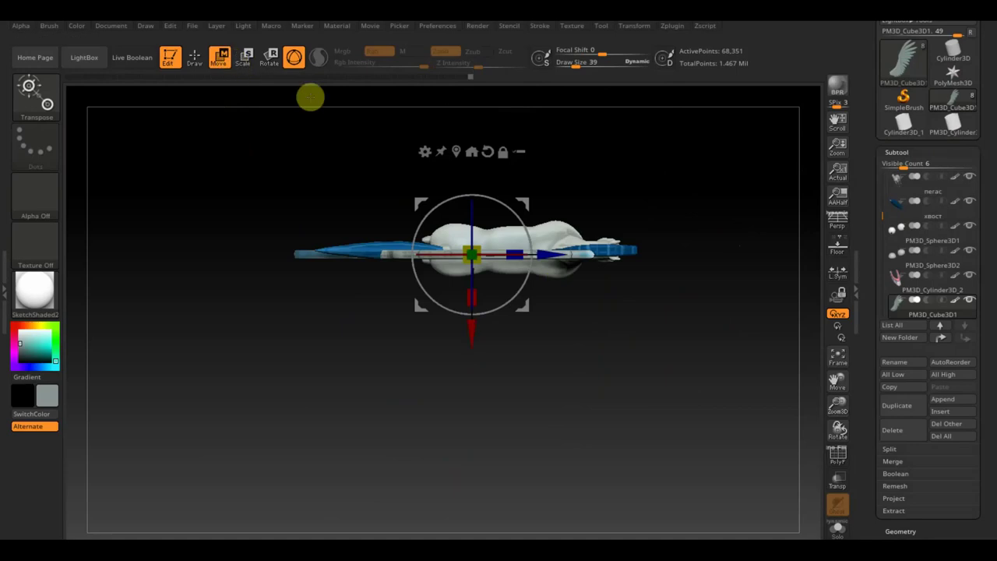
{"action": "mouse_move", "coordinate": [522, 220]}
{"action": "left_mouse_down"}
{"action": "mouse_move", "coordinate": [382, 184]}
{"action": "mouse_move", "coordinate": [360, 278]}
{"action": "mouse_move", "coordinate": [377, 310]}
{"action": "left_mouse_up"}
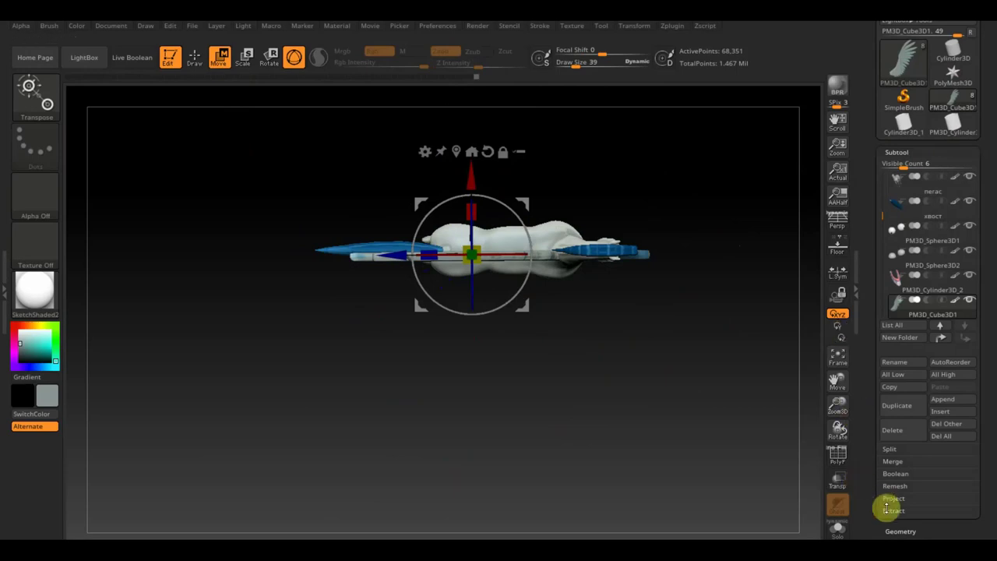
{"action": "left_click", "coordinate": [901, 532]}
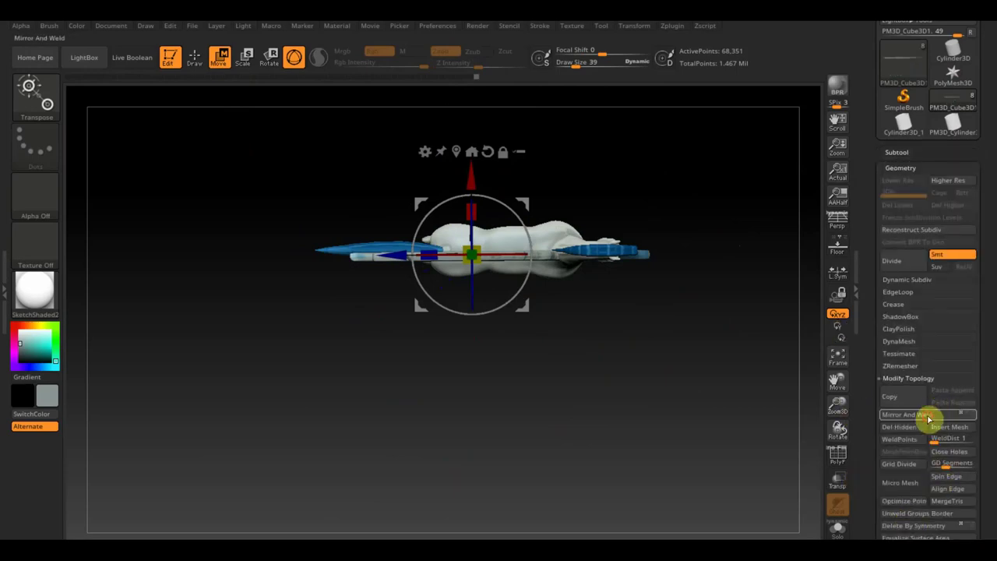
{"action": "left_click", "coordinate": [927, 415]}
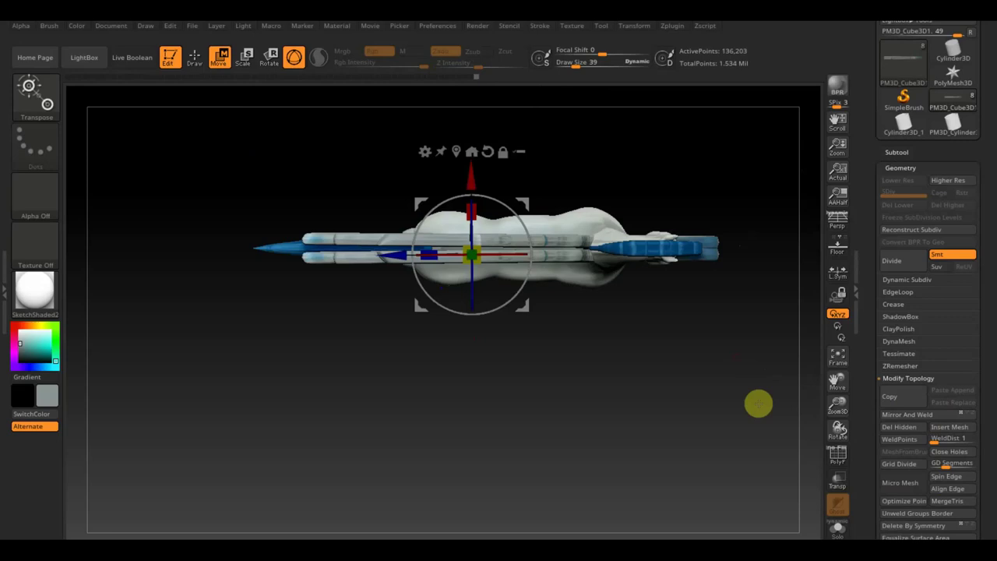
{"action": "left_click_drag", "start_coordinate": [757, 403], "coordinate": [765, 451], "text": "alt"}
- Undo, then nudge, rotate and scale the wing slightly, retrying Mirror And Weld each time
{"action": "key", "text": "ctrl+z"}
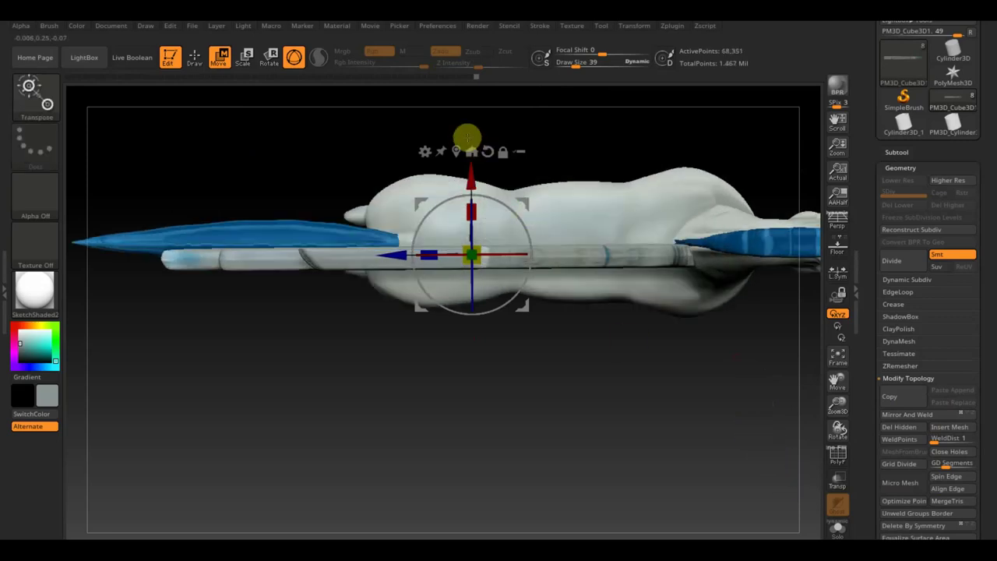
{"action": "left_click_drag", "start_coordinate": [473, 171], "coordinate": [473, 160]}
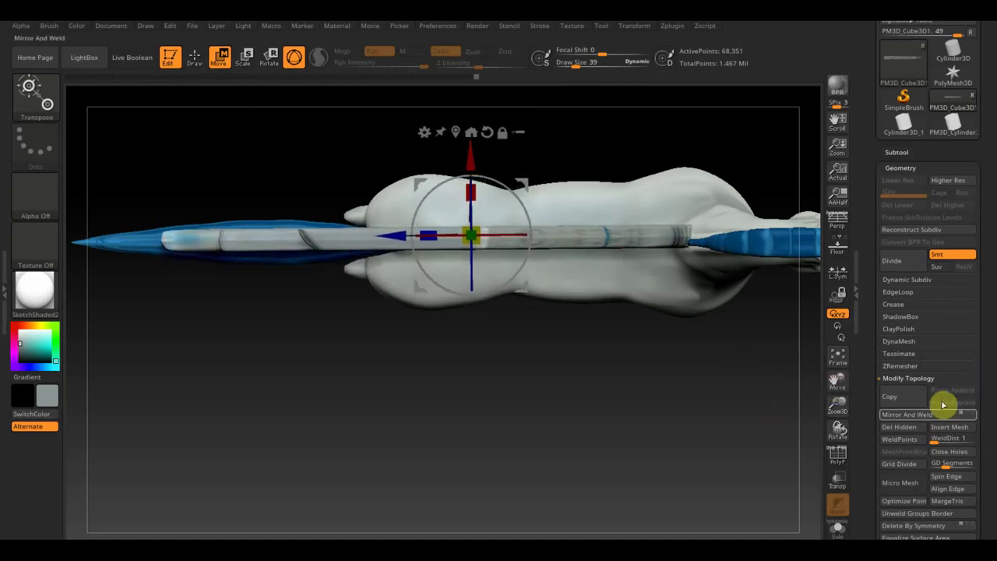
{"action": "left_click", "coordinate": [930, 414]}
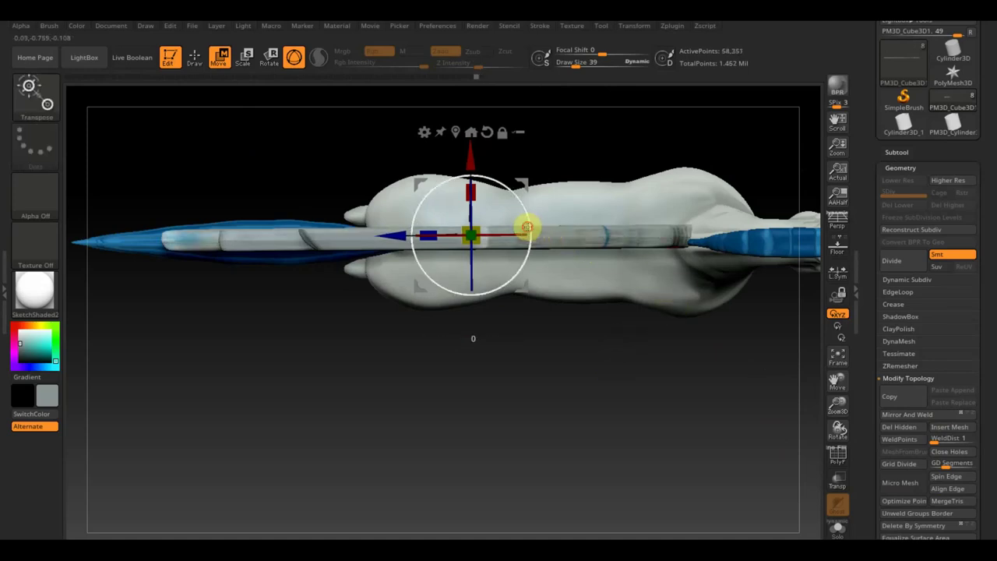
{"action": "left_click_drag", "start_coordinate": [527, 227], "coordinate": [528, 226]}
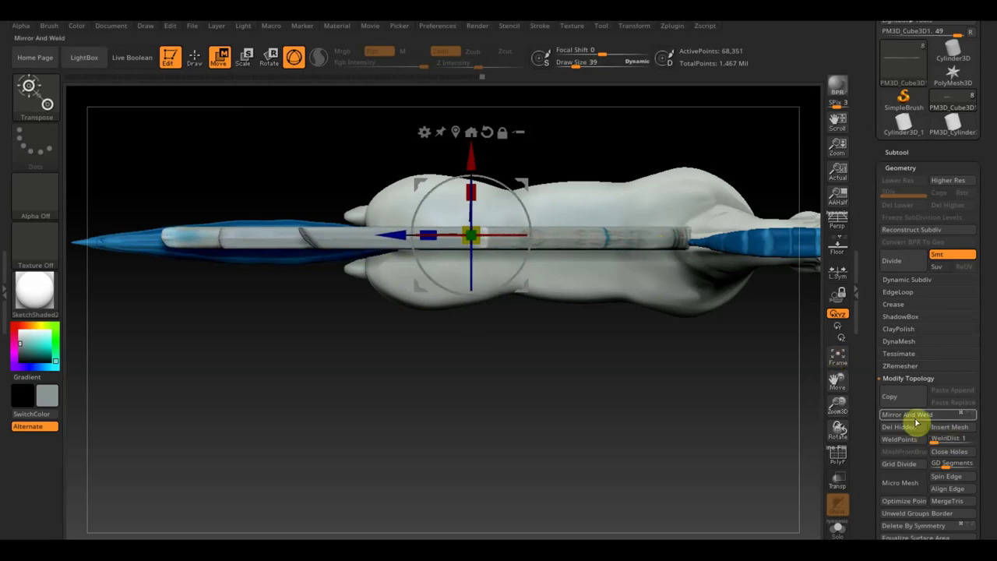
{"action": "left_click", "coordinate": [916, 414]}
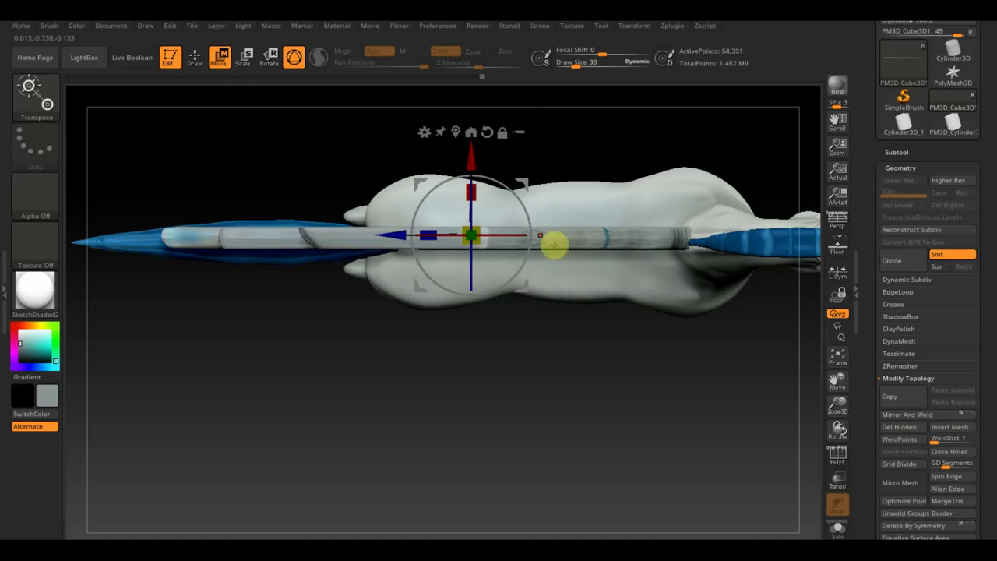
{"action": "left_click_drag", "start_coordinate": [526, 218], "coordinate": [526, 220]}
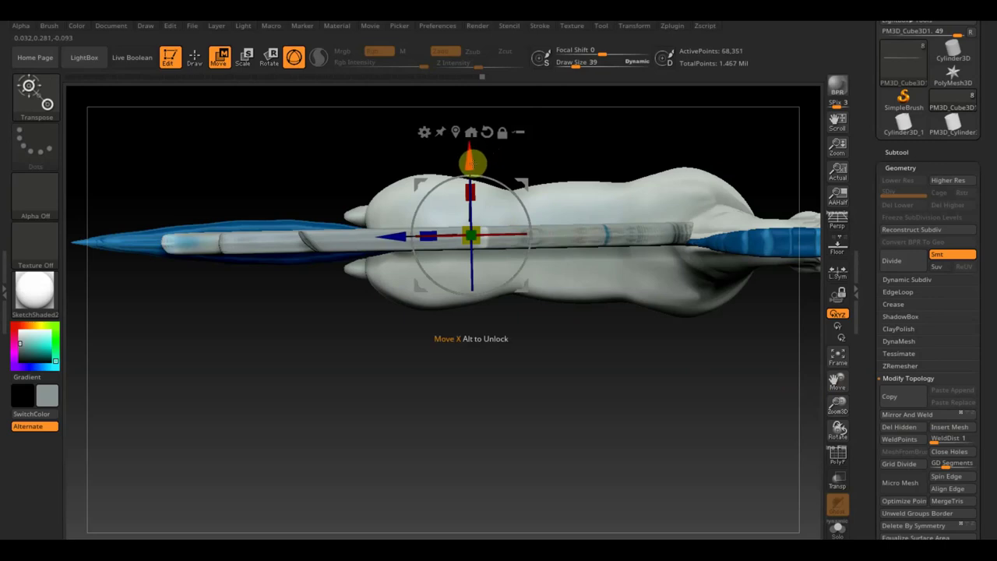
{"action": "left_click", "coordinate": [886, 416]}
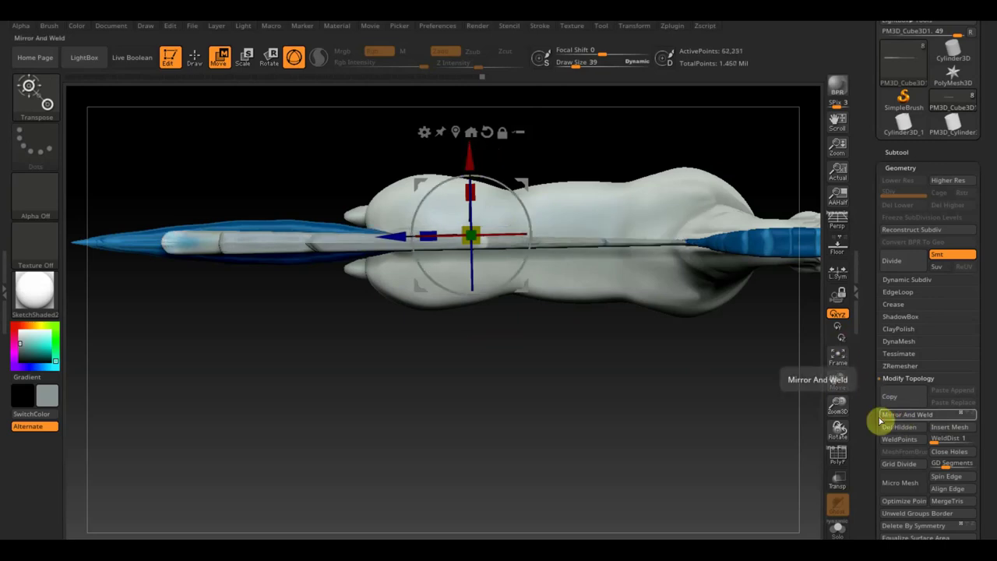
- Undo twice, fine-tune the wing's rotation and position, and mirror-weld it to 63,263 points
{"action": "key", "text": "ctrl+z"}
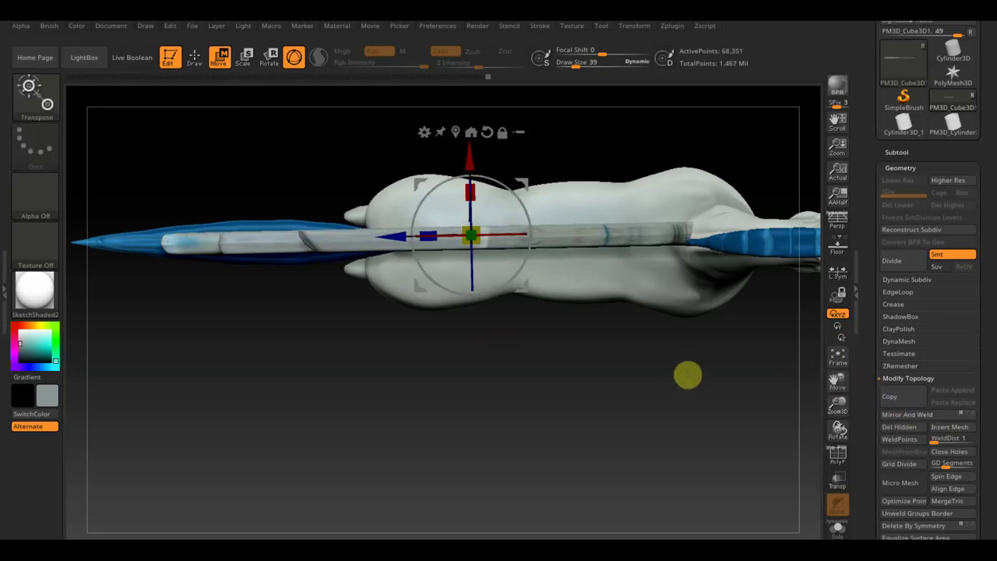
{"action": "key", "text": "ctrl+z"}
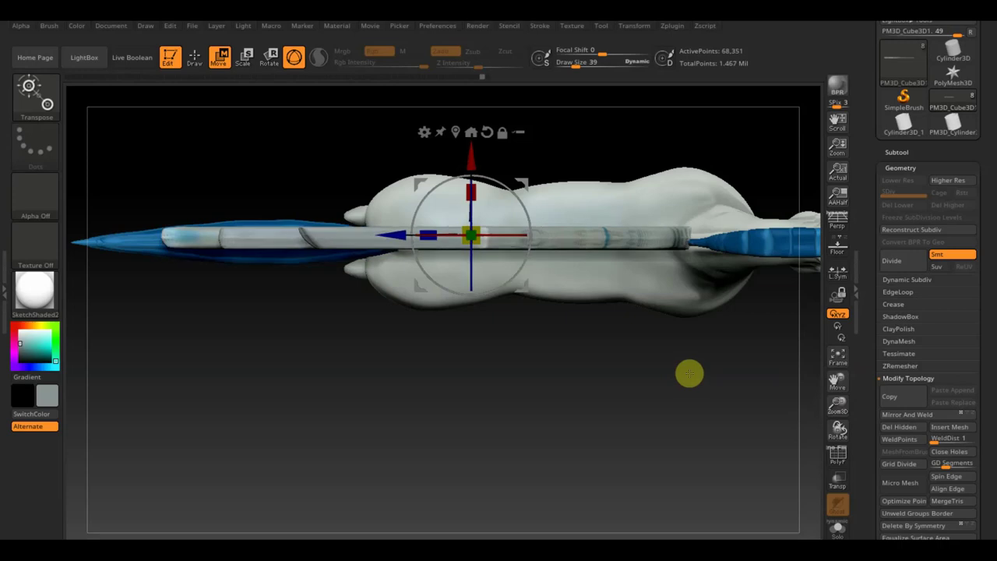
{"action": "left_click_drag", "start_coordinate": [526, 210], "coordinate": [526, 211]}
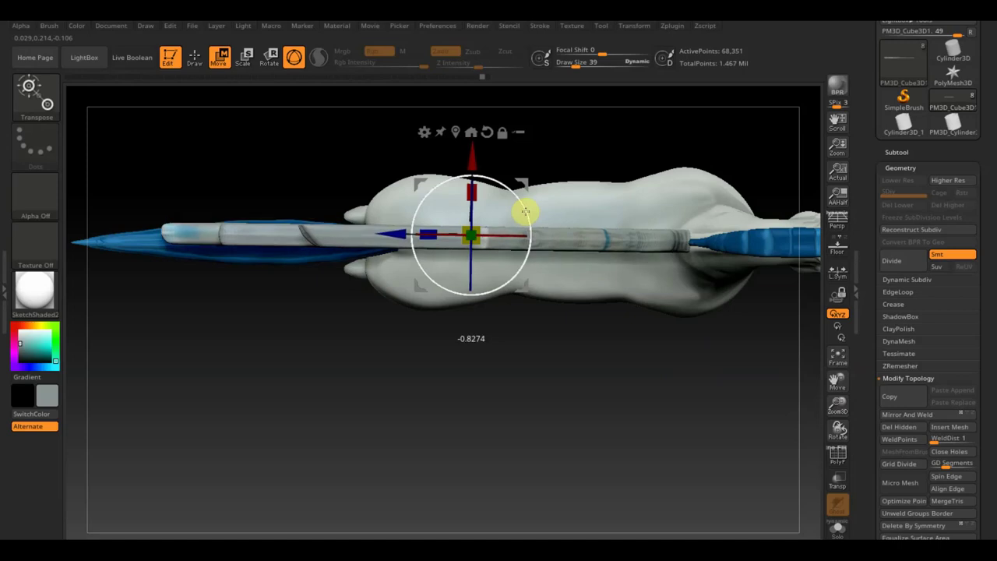
{"action": "left_click_drag", "start_coordinate": [472, 158], "coordinate": [472, 160]}
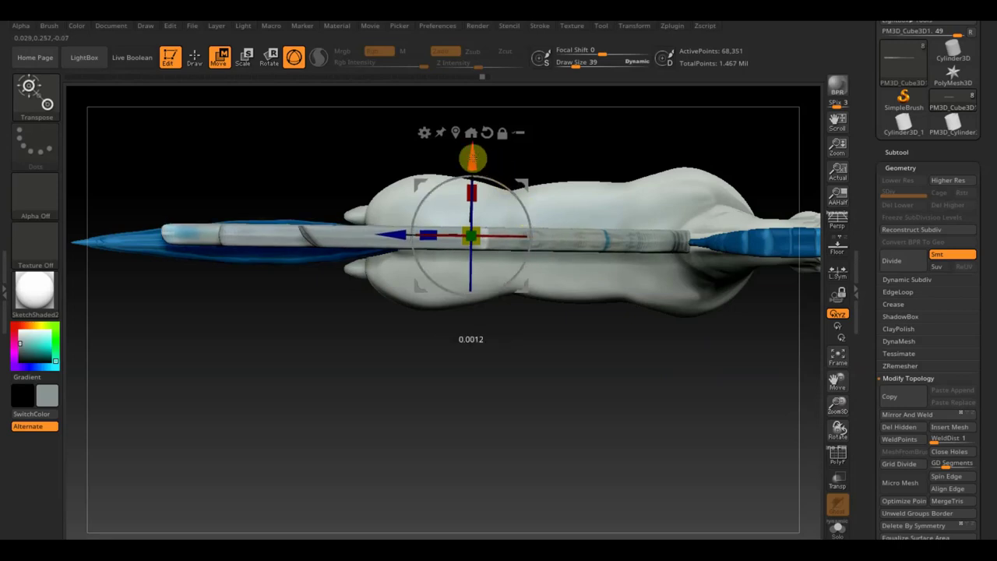
{"action": "left_click", "coordinate": [931, 415]}
{"action": "mouse_move", "coordinate": [835, 405]}
{"action": "left_mouse_down"}
{"action": "mouse_move", "coordinate": [634, 379]}
{"action": "mouse_move", "coordinate": [654, 263]}
{"action": "left_mouse_up"}
{"action": "left_click_drag", "start_coordinate": [285, 461], "coordinate": [281, 470]}
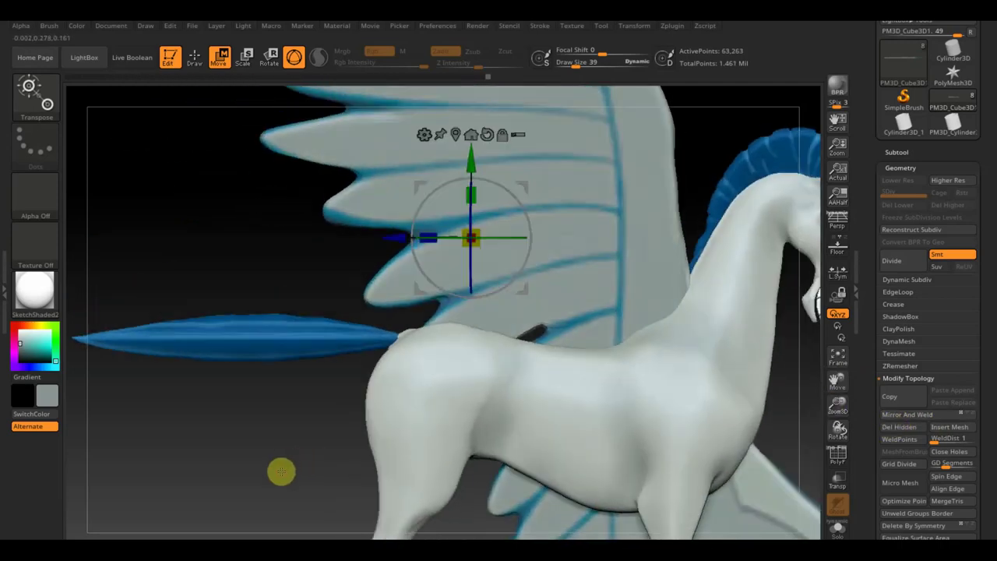
- Raise the wing above the horse's back and shift it sideways along the body
{"action": "mouse_move", "coordinate": [291, 525]}
{"action": "left_mouse_down"}
{"action": "mouse_move", "coordinate": [247, 435]}
{"action": "mouse_move", "coordinate": [412, 325]}
{"action": "mouse_move", "coordinate": [614, 387]}
{"action": "mouse_move", "coordinate": [559, 401]}
{"action": "mouse_move", "coordinate": [662, 401]}
{"action": "left_mouse_up"}
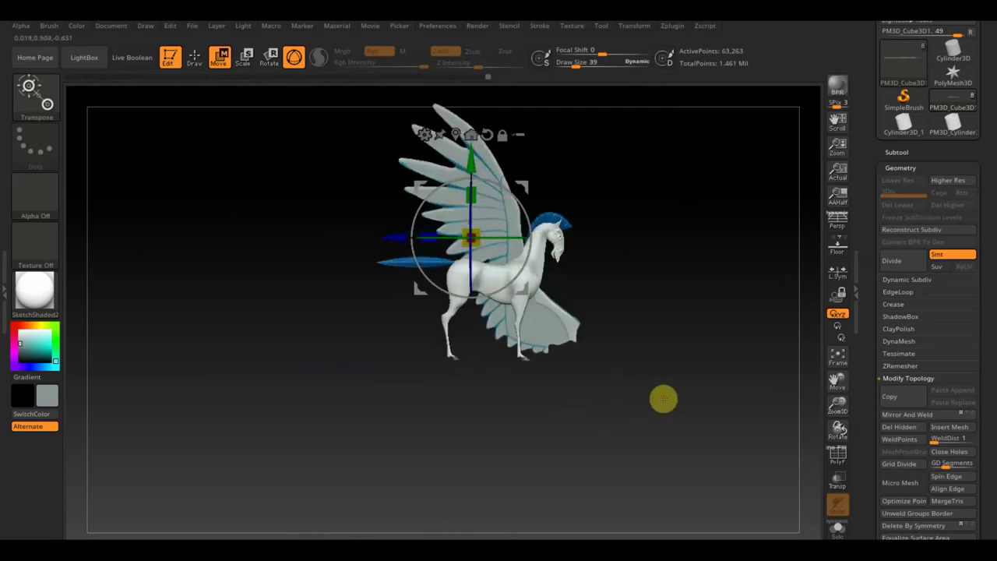
{"action": "left_click", "coordinate": [194, 60]}
{"action": "left_click", "coordinate": [218, 56]}
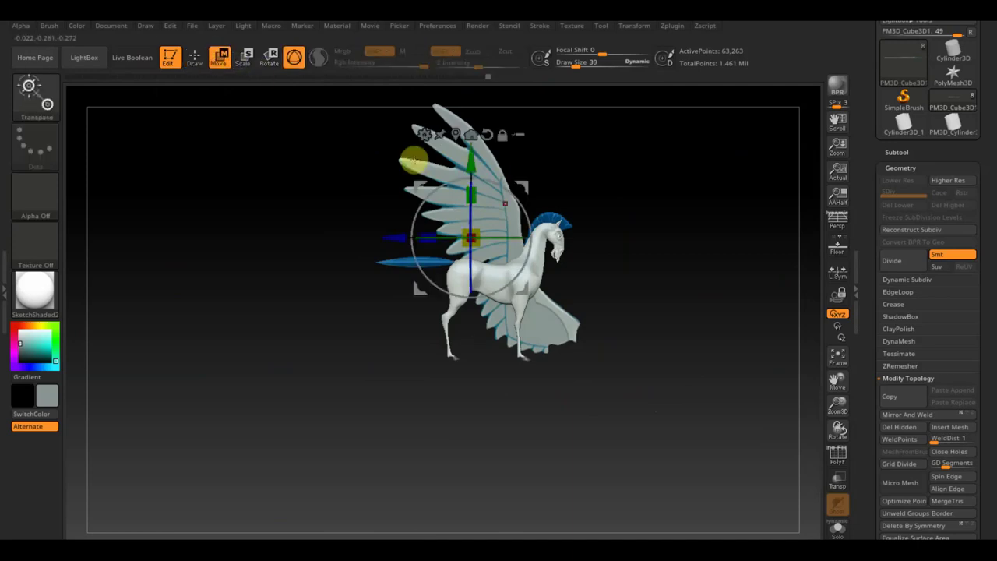
{"action": "mouse_move", "coordinate": [472, 185]}
{"action": "left_mouse_down"}
{"action": "mouse_move", "coordinate": [471, 164]}
{"action": "mouse_move", "coordinate": [423, 107]}
{"action": "left_mouse_up"}
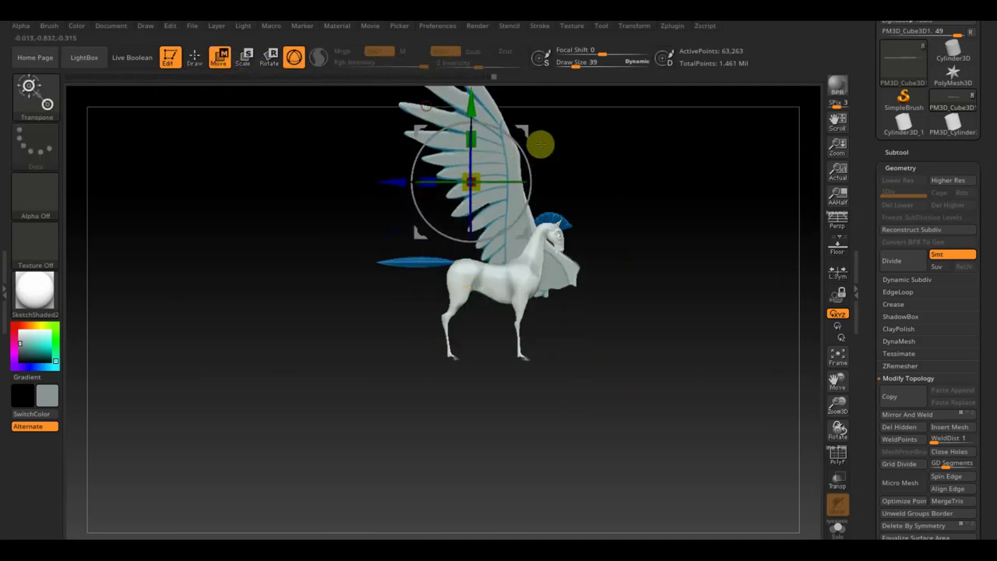
{"action": "mouse_move", "coordinate": [401, 178]}
{"action": "left_mouse_down"}
{"action": "mouse_move", "coordinate": [331, 182]}
{"action": "mouse_move", "coordinate": [716, 311]}
{"action": "mouse_move", "coordinate": [645, 330]}
{"action": "mouse_move", "coordinate": [465, 209]}
{"action": "left_mouse_up"}
{"action": "mouse_move", "coordinate": [485, 190]}
{"action": "left_mouse_down"}
{"action": "mouse_move", "coordinate": [657, 251]}
{"action": "mouse_move", "coordinate": [660, 396]}
{"action": "left_mouse_up"}
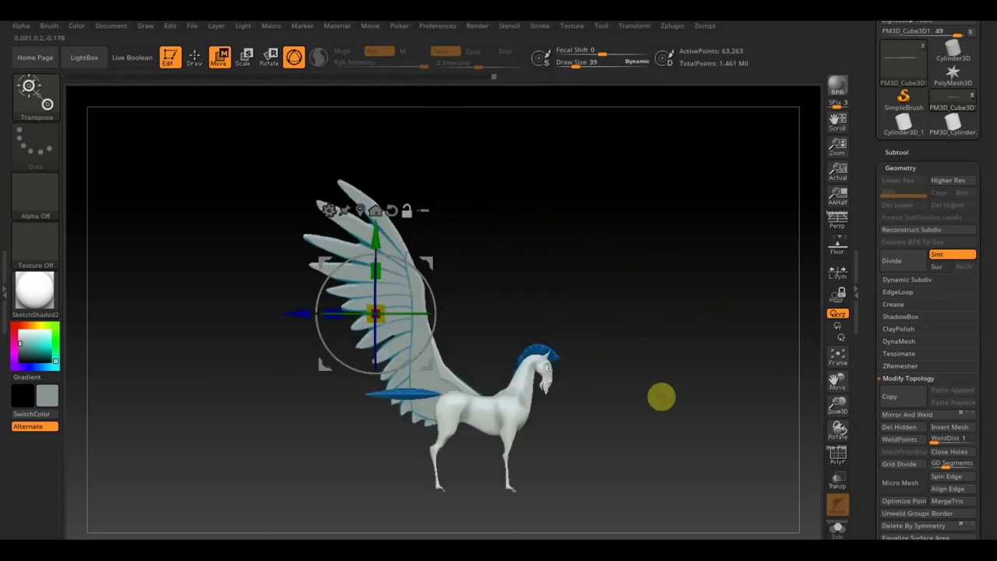
{"action": "left_click_drag", "start_coordinate": [377, 245], "coordinate": [377, 224]}
{"action": "left_click_drag", "start_coordinate": [300, 292], "coordinate": [316, 293]}
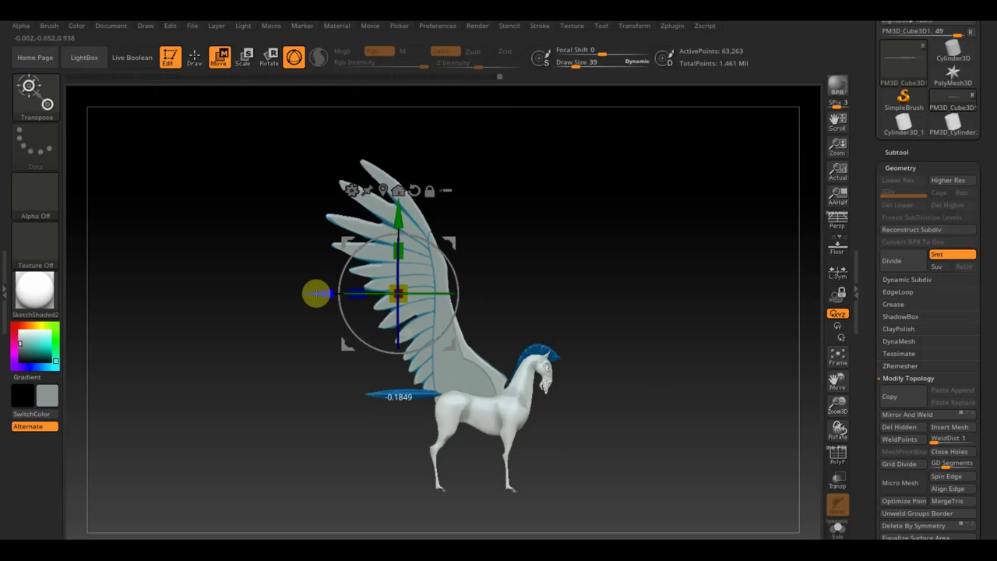
{"action": "left_click_drag", "start_coordinate": [615, 338], "coordinate": [634, 353], "text": "alt"}
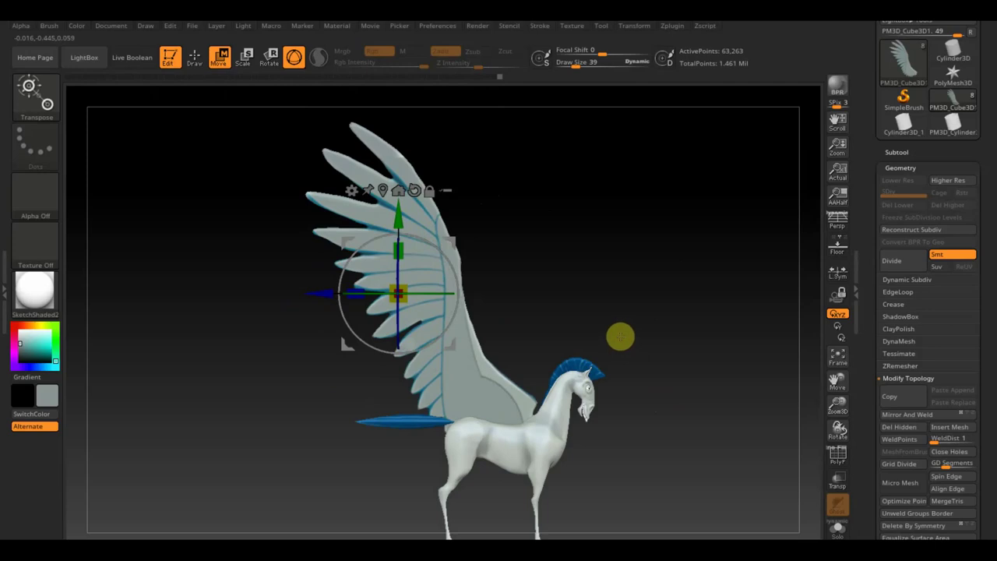
- Scale the wing to about two-thirds, stand it upright angled back, and return to Draw mode
{"action": "left_click_drag", "start_coordinate": [411, 300], "coordinate": [376, 296]}
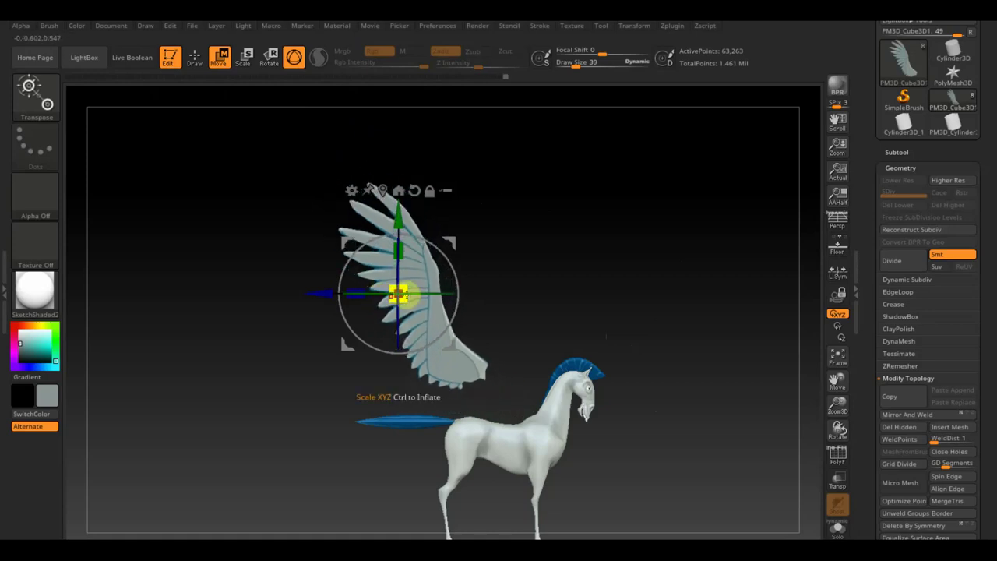
{"action": "left_click_drag", "start_coordinate": [338, 296], "coordinate": [363, 307]}
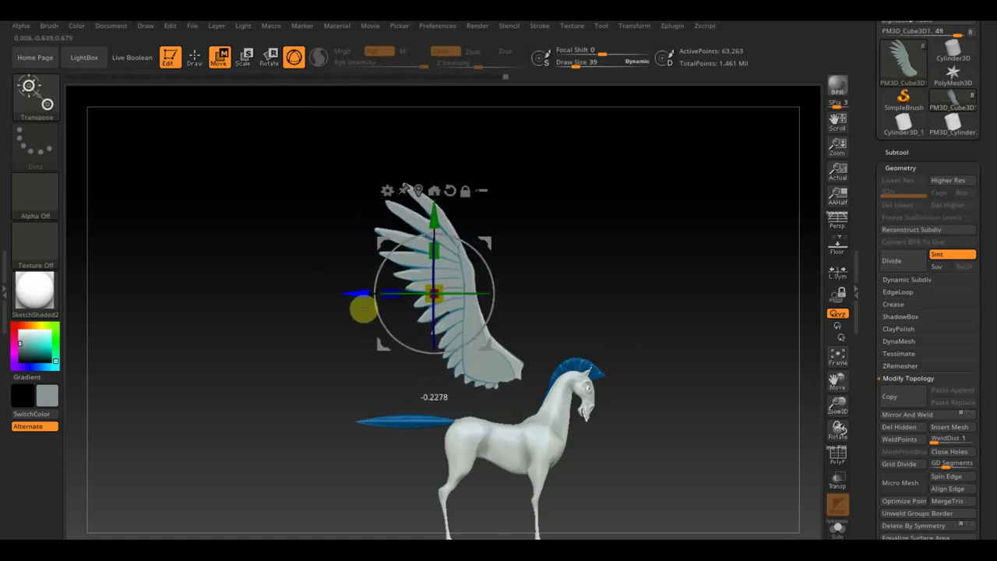
{"action": "left_click_drag", "start_coordinate": [480, 257], "coordinate": [516, 278]}
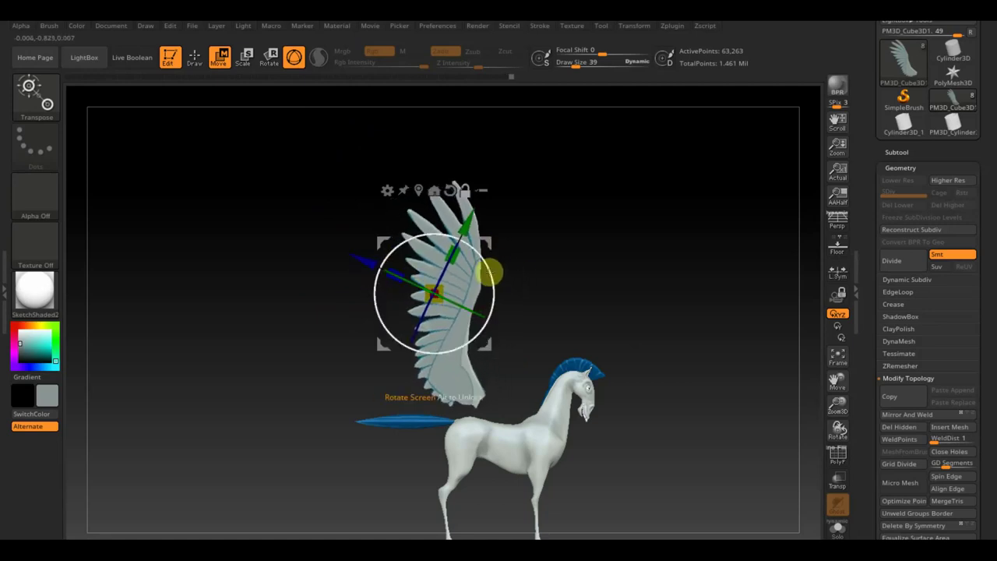
{"action": "left_click_drag", "start_coordinate": [494, 273], "coordinate": [485, 249]}
{"action": "left_click_drag", "start_coordinate": [354, 289], "coordinate": [395, 305]}
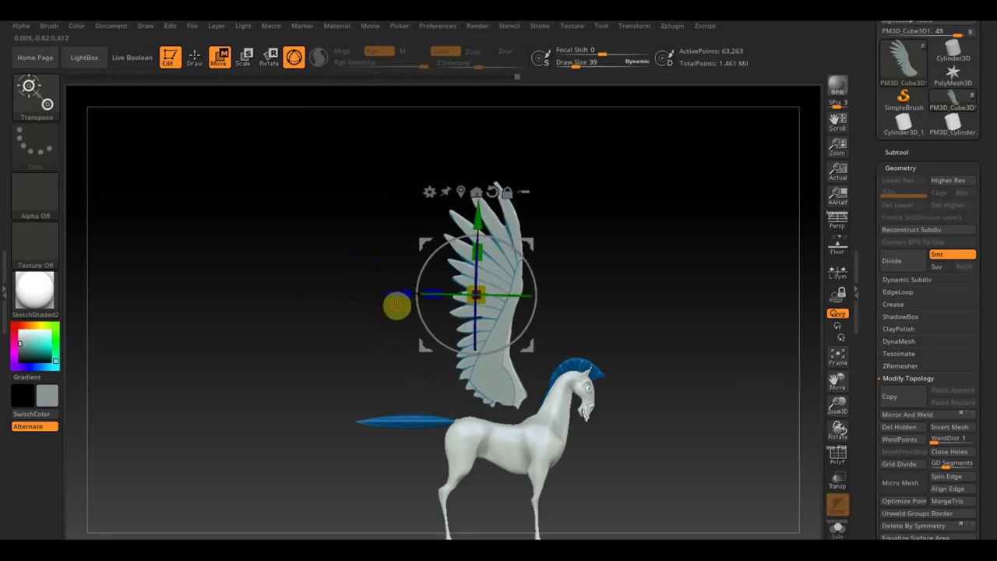
{"action": "mouse_move", "coordinate": [527, 266]}
{"action": "left_mouse_down"}
{"action": "mouse_move", "coordinate": [528, 251]}
{"action": "mouse_move", "coordinate": [516, 267]}
{"action": "left_mouse_up"}
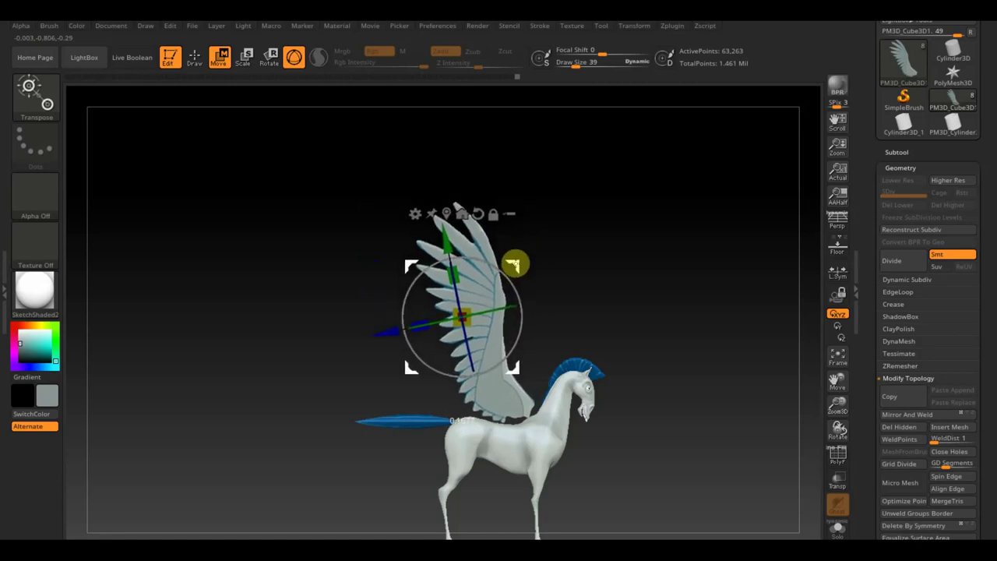
{"action": "mouse_move", "coordinate": [519, 296]}
{"action": "left_mouse_down"}
{"action": "mouse_move", "coordinate": [511, 291]}
{"action": "mouse_move", "coordinate": [529, 275]}
{"action": "mouse_move", "coordinate": [516, 269]}
{"action": "mouse_move", "coordinate": [496, 282]}
{"action": "mouse_move", "coordinate": [493, 257]}
{"action": "left_mouse_up"}
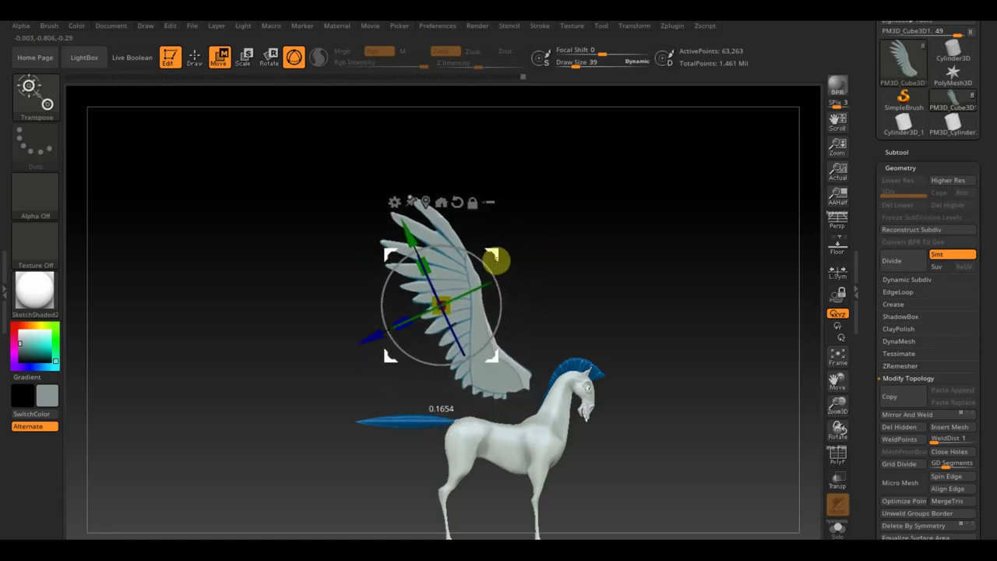
{"action": "left_click", "coordinate": [194, 57]}
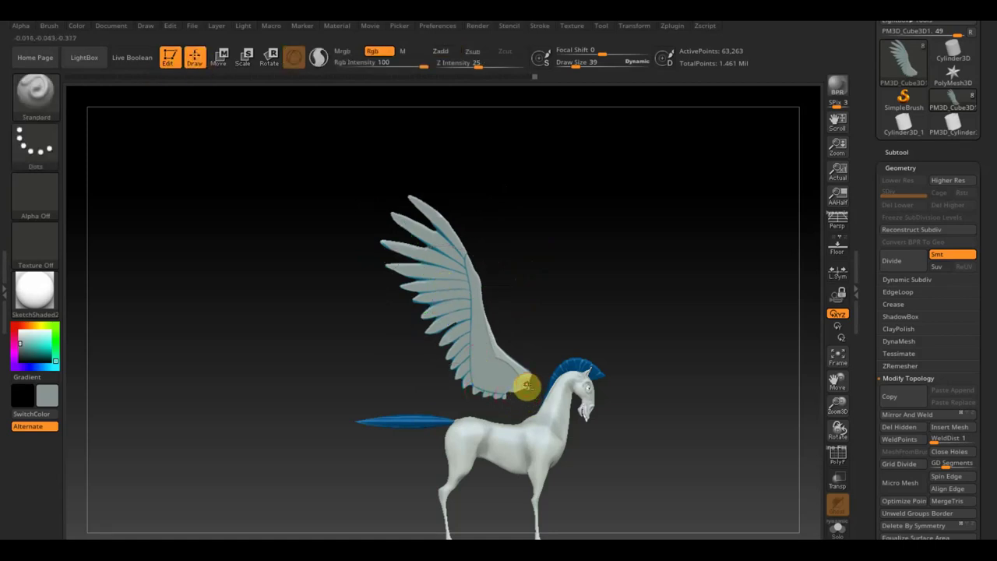
- Pick Move Topological, then zoom and orbit until the wing faces the camera
{"action": "left_click", "coordinate": [47, 107]}
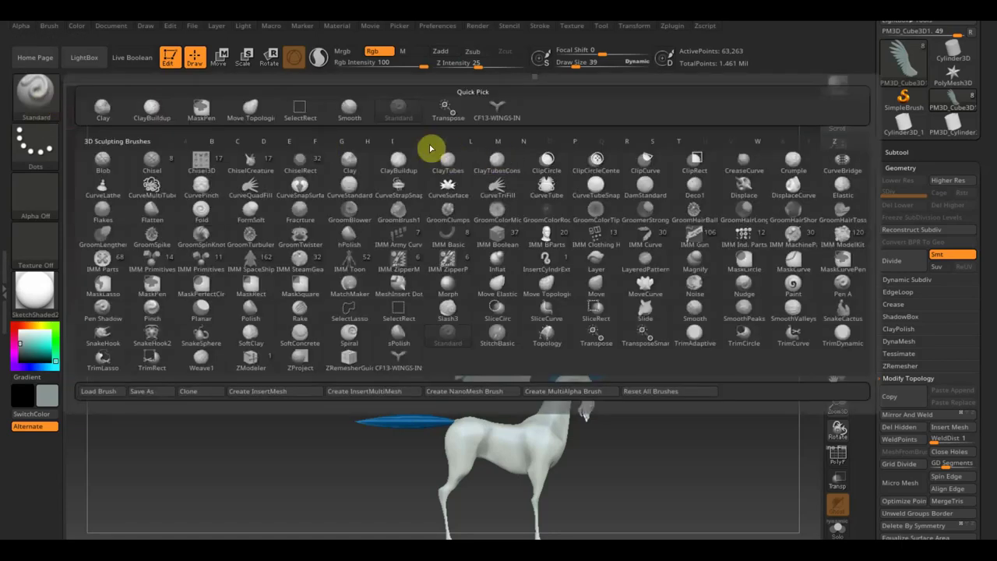
{"action": "left_click", "coordinate": [265, 107]}
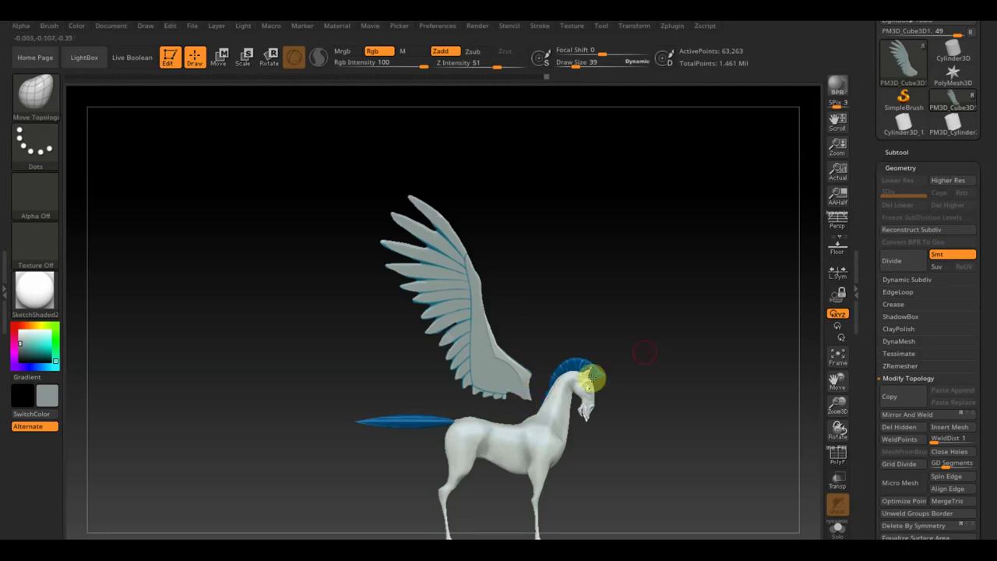
{"action": "left_click_drag", "start_coordinate": [567, 306], "coordinate": [656, 449], "text": "alt"}
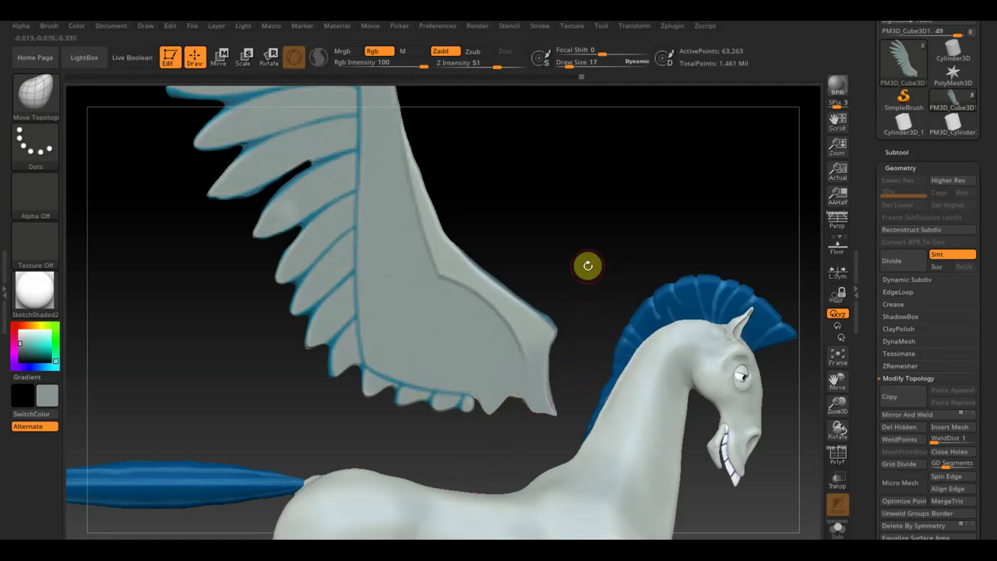
{"action": "mouse_move", "coordinate": [607, 225]}
{"action": "left_mouse_down"}
{"action": "mouse_move", "coordinate": [588, 278]}
{"action": "mouse_move", "coordinate": [394, 240]}
{"action": "left_mouse_up"}
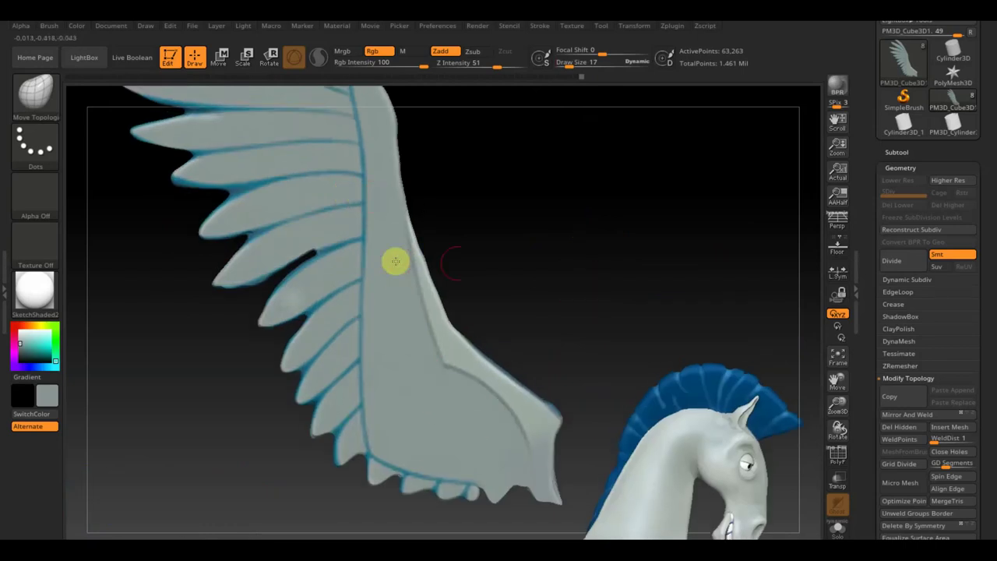
{"action": "left_click_drag", "start_coordinate": [549, 231], "coordinate": [561, 294]}
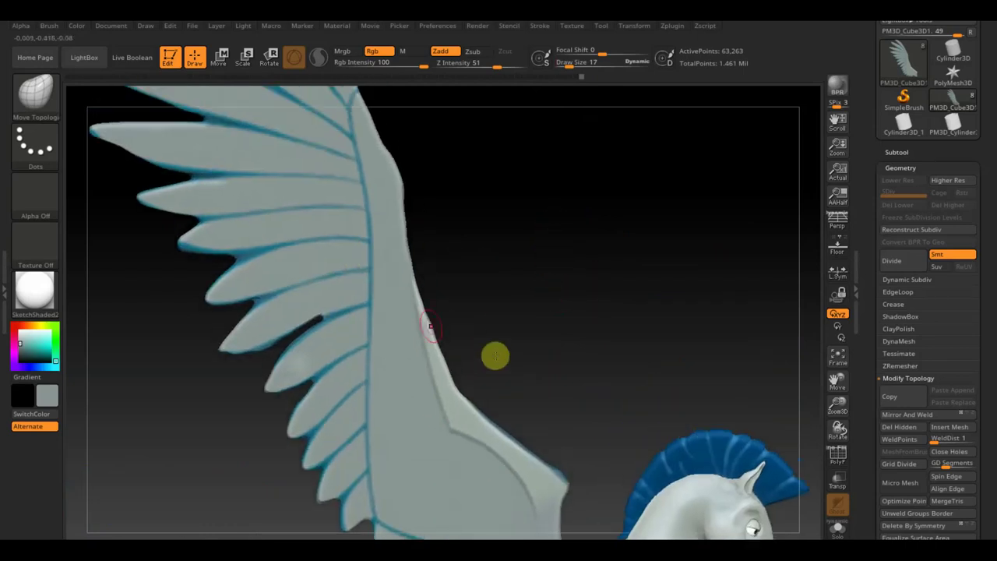
{"action": "mouse_move", "coordinate": [458, 356]}
{"action": "left_mouse_down"}
{"action": "mouse_move", "coordinate": [496, 346]}
{"action": "mouse_move", "coordinate": [527, 319]}
{"action": "mouse_move", "coordinate": [475, 322]}
{"action": "mouse_move", "coordinate": [507, 311]}
{"action": "left_mouse_up"}
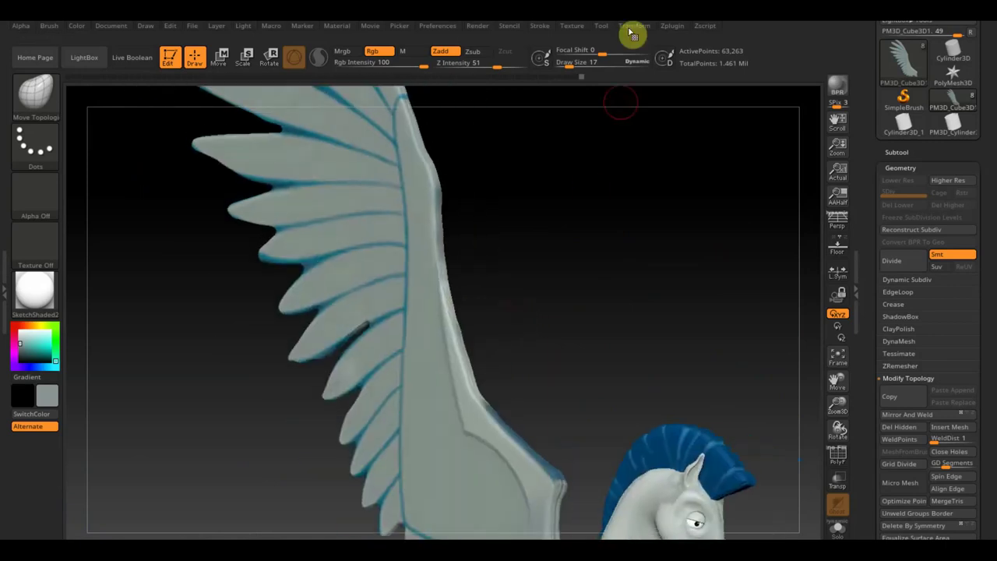
{"action": "mouse_move", "coordinate": [563, 62]}
{"action": "left_mouse_down"}
{"action": "mouse_move", "coordinate": [585, 69]}
{"action": "mouse_move", "coordinate": [576, 67]}
{"action": "left_mouse_up"}
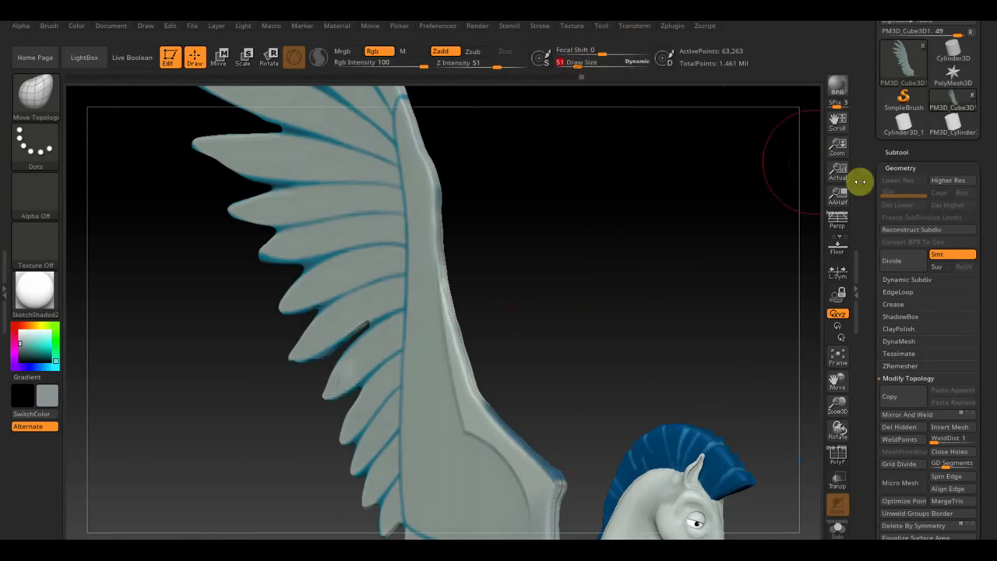
- Select the wing subtool and Shift-smooth the doubled ridge and lower edge of the wing
{"action": "left_click", "coordinate": [890, 151]}
{"action": "left_click", "coordinate": [890, 151]}
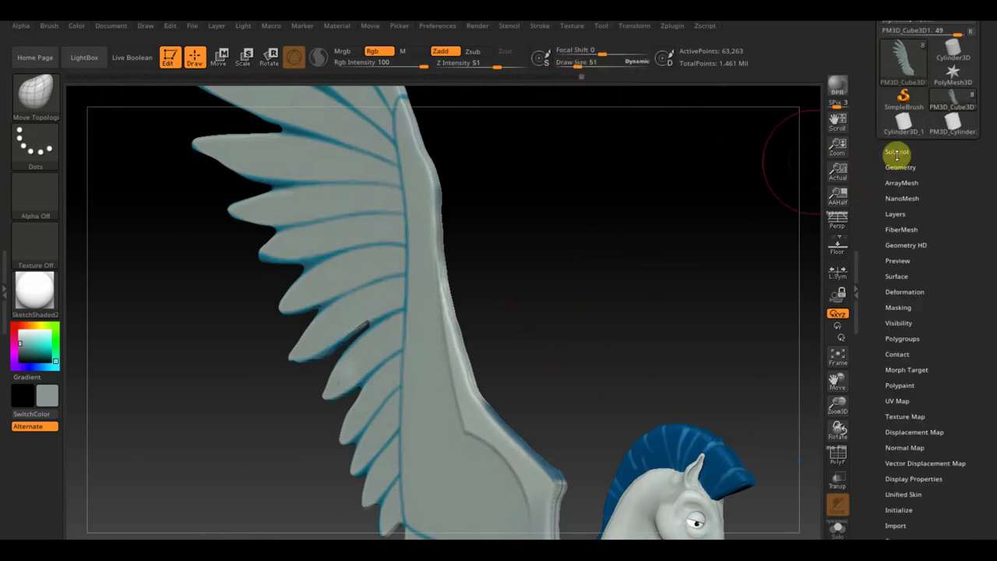
{"action": "left_click", "coordinate": [897, 153]}
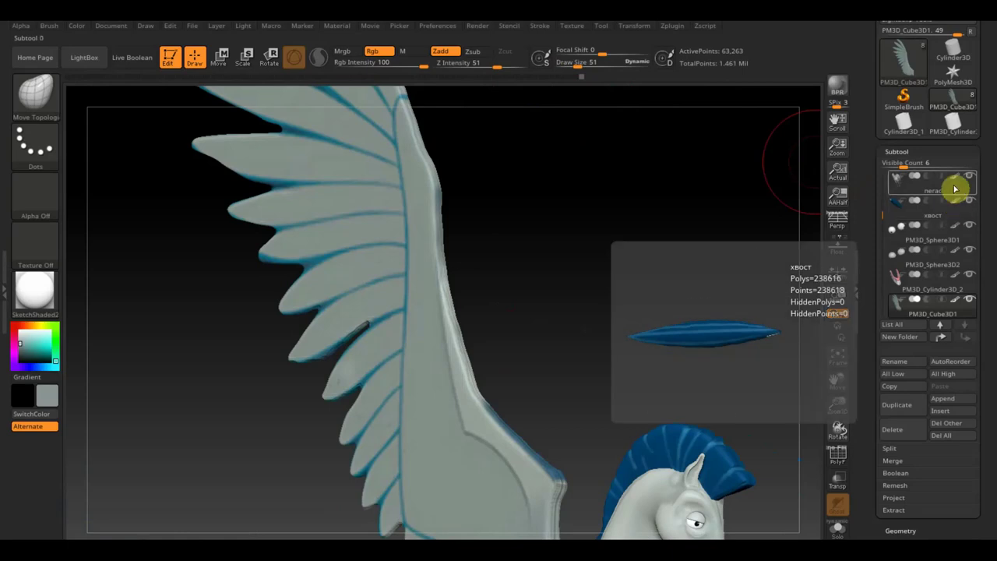
{"action": "left_click", "coordinate": [957, 299]}
{"action": "key", "text": "shift"}
{"action": "left_click_drag", "start_coordinate": [467, 257], "coordinate": [438, 202], "text": "shift"}
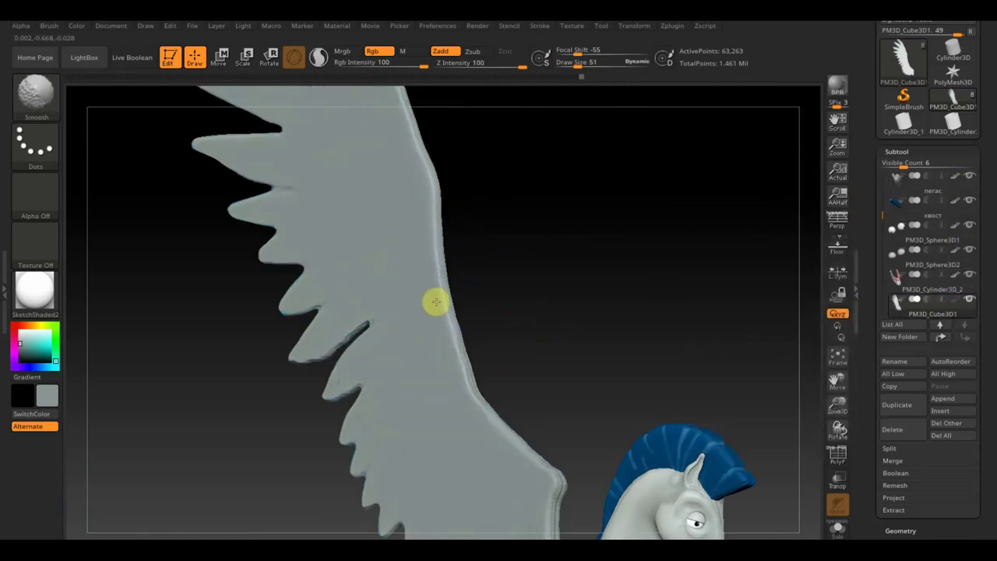
{"action": "left_click_drag", "start_coordinate": [546, 499], "coordinate": [559, 517], "text": "shift"}
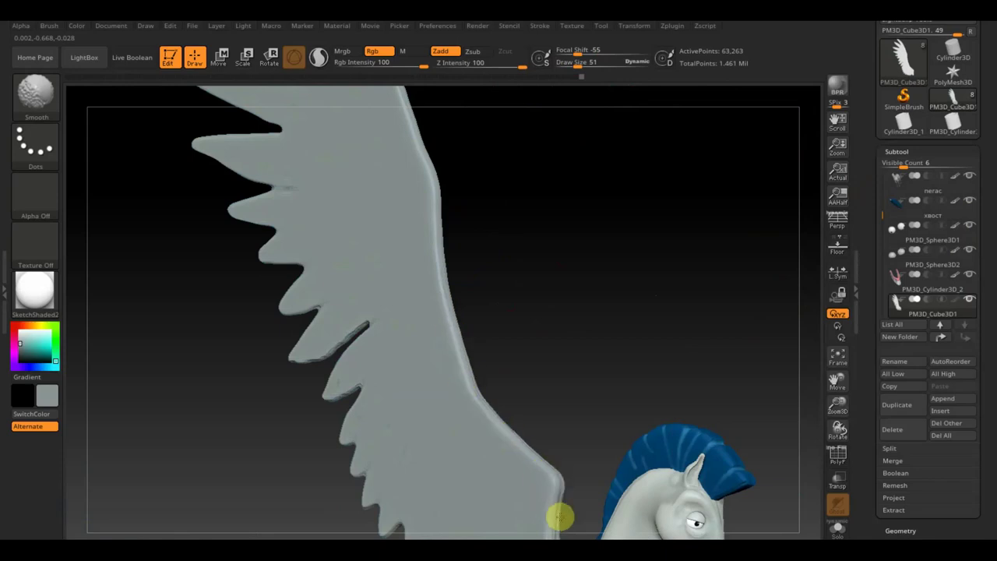
- Pull a lower feather and the top feather tip out into longer points
{"action": "left_click_drag", "start_coordinate": [298, 354], "coordinate": [290, 360]}
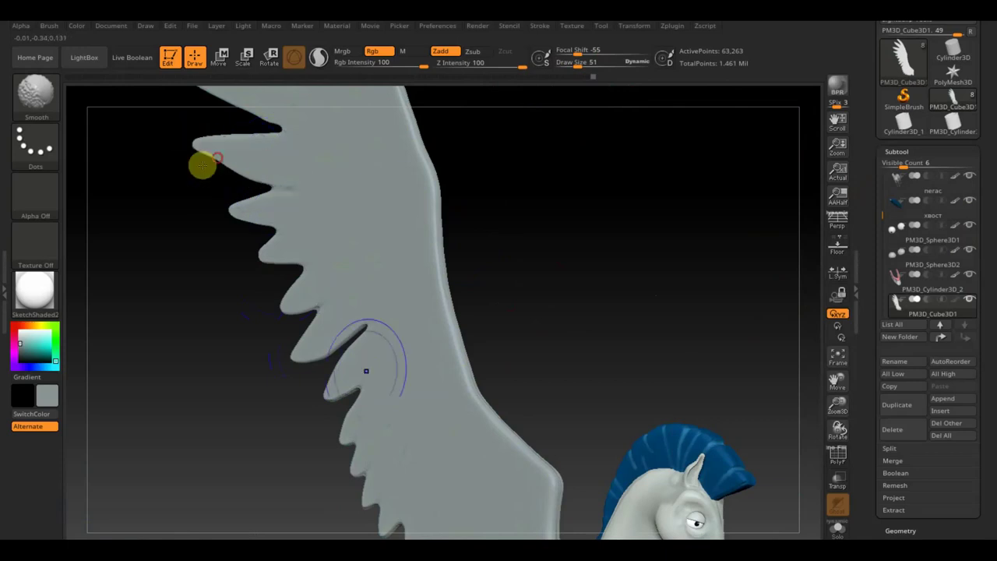
{"action": "left_click_drag", "start_coordinate": [541, 260], "coordinate": [574, 424]}
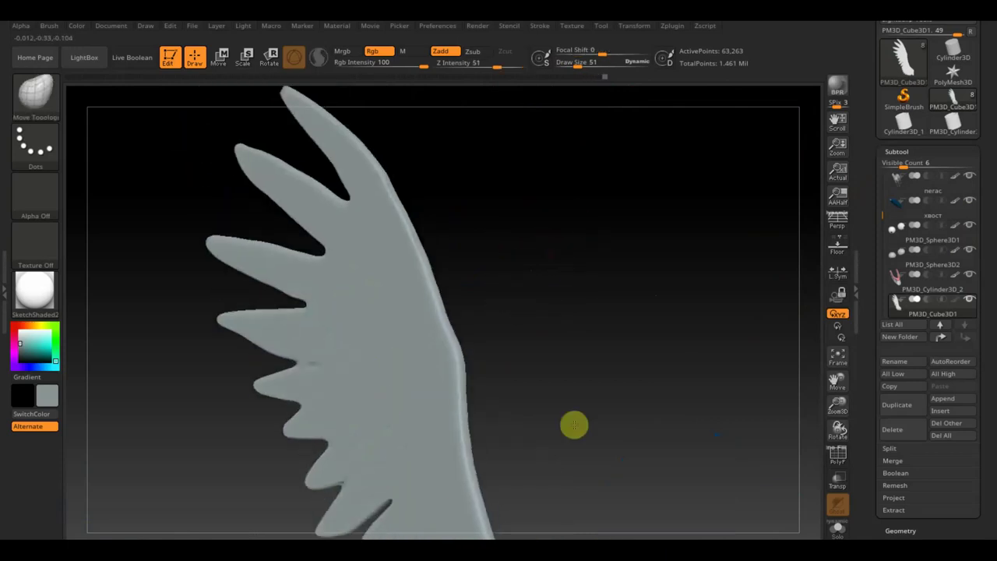
{"action": "key", "text": "shift"}
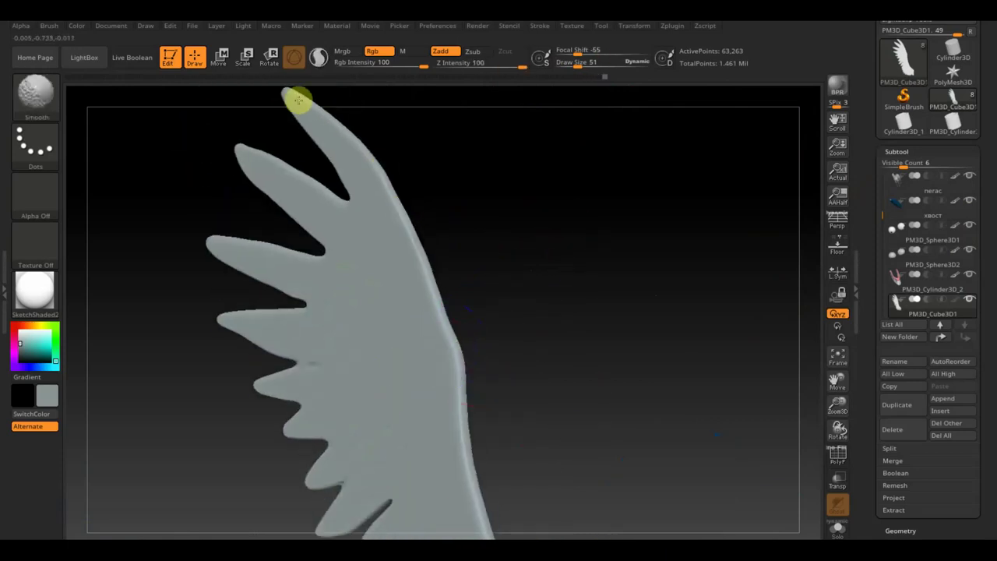
{"action": "left_click_drag", "start_coordinate": [223, 164], "coordinate": [269, 196]}
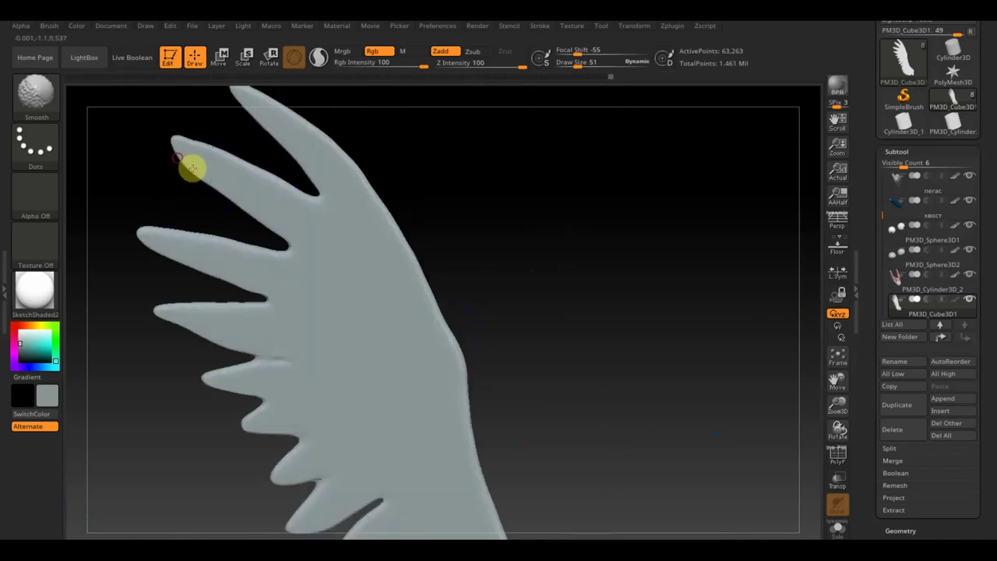
{"action": "left_click_drag", "start_coordinate": [559, 236], "coordinate": [626, 360]}
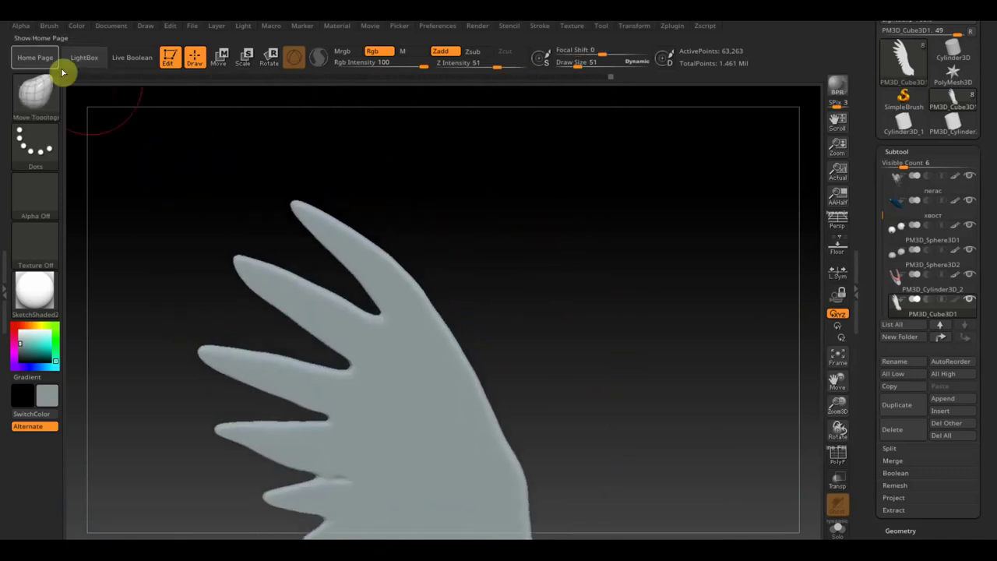
{"action": "mouse_move", "coordinate": [296, 207]}
{"action": "left_mouse_down"}
{"action": "mouse_move", "coordinate": [256, 177]}
{"action": "mouse_move", "coordinate": [327, 209]}
{"action": "left_mouse_up"}
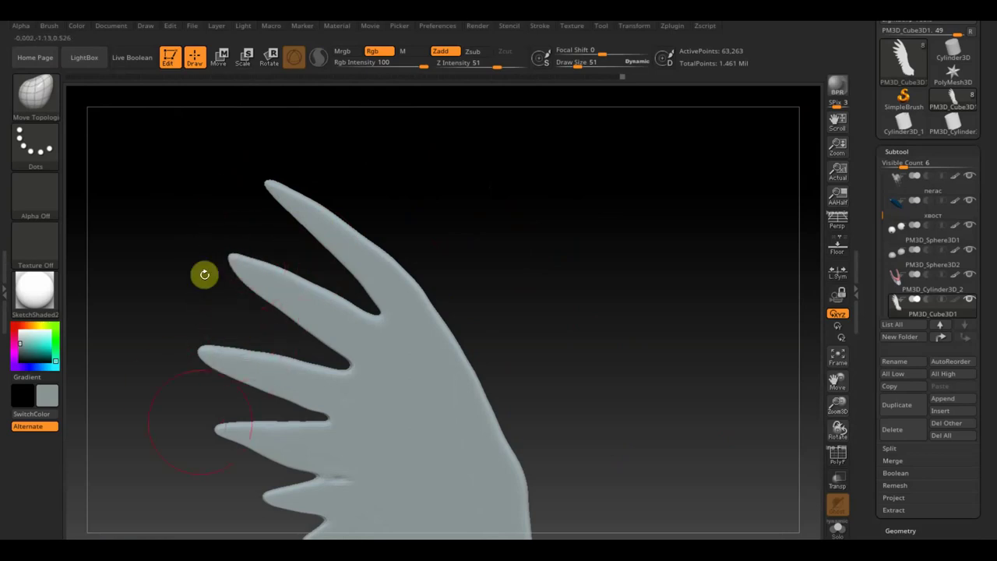
- Stretch the third and fourth feather tips outward, then check the wing on the horse
{"action": "left_click_drag", "start_coordinate": [209, 356], "coordinate": [198, 357]}
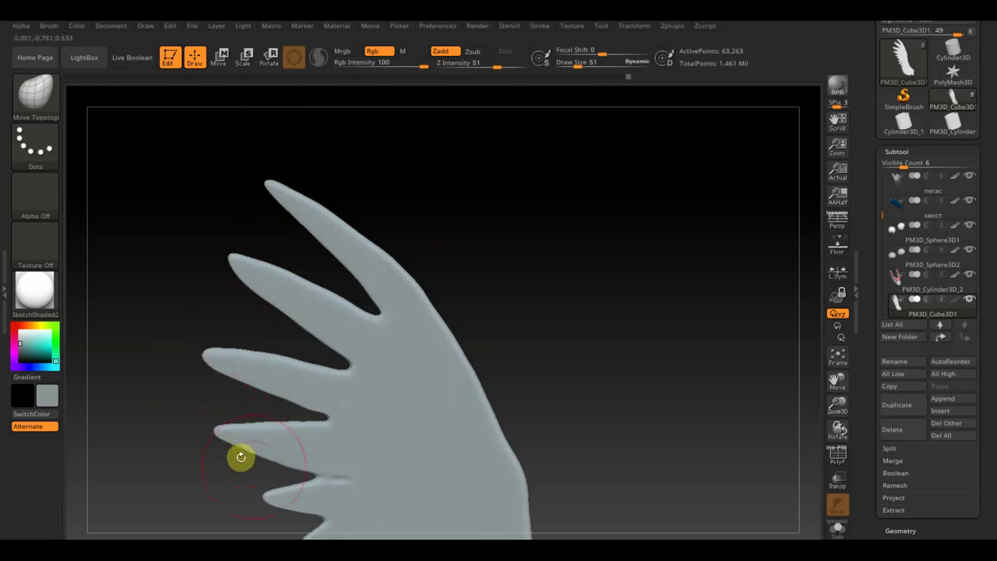
{"action": "left_click_drag", "start_coordinate": [308, 465], "coordinate": [231, 443]}
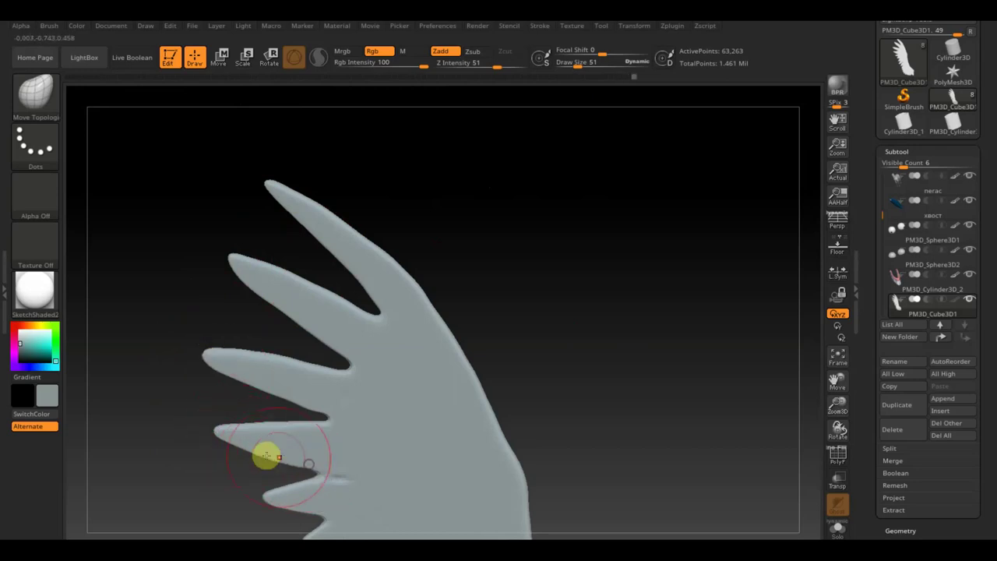
{"action": "mouse_move", "coordinate": [537, 377]}
{"action": "left_mouse_down"}
{"action": "mouse_move", "coordinate": [554, 356]}
{"action": "mouse_move", "coordinate": [494, 211]}
{"action": "left_mouse_up"}
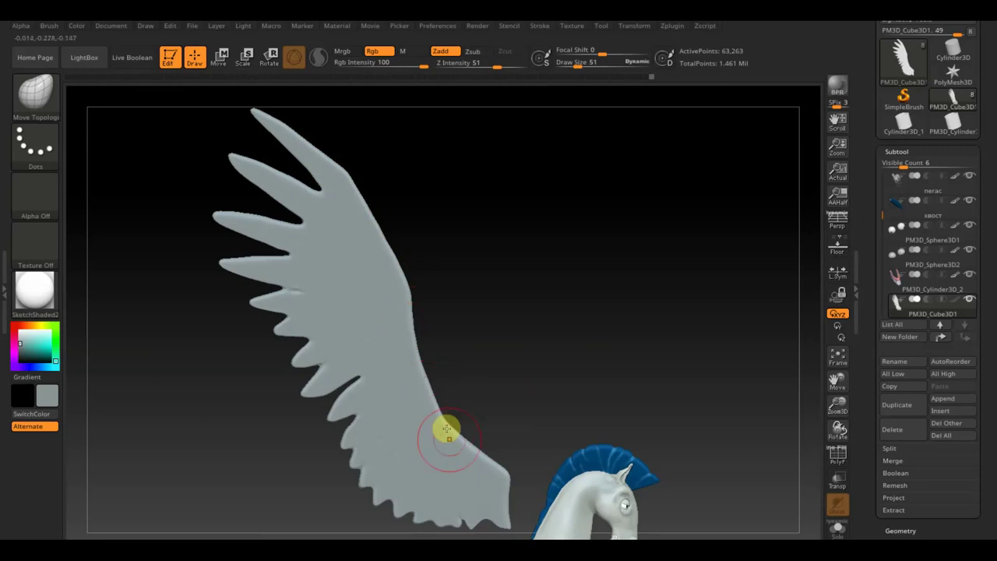
{"action": "mouse_move", "coordinate": [545, 360]}
{"action": "left_mouse_down"}
{"action": "mouse_move", "coordinate": [539, 376]}
{"action": "mouse_move", "coordinate": [530, 355]}
{"action": "left_mouse_up"}
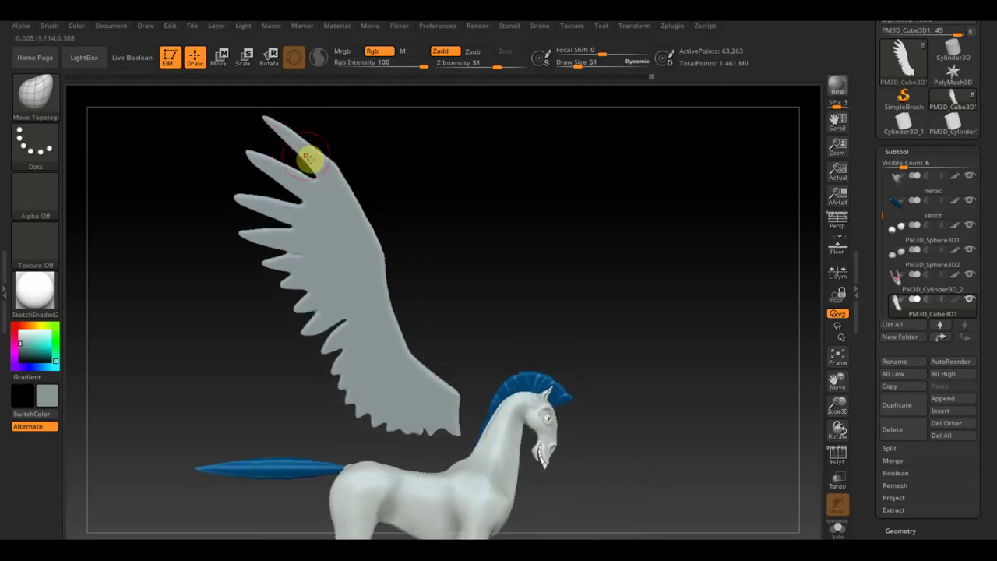
{"action": "left_click_drag", "start_coordinate": [519, 216], "coordinate": [523, 253]}
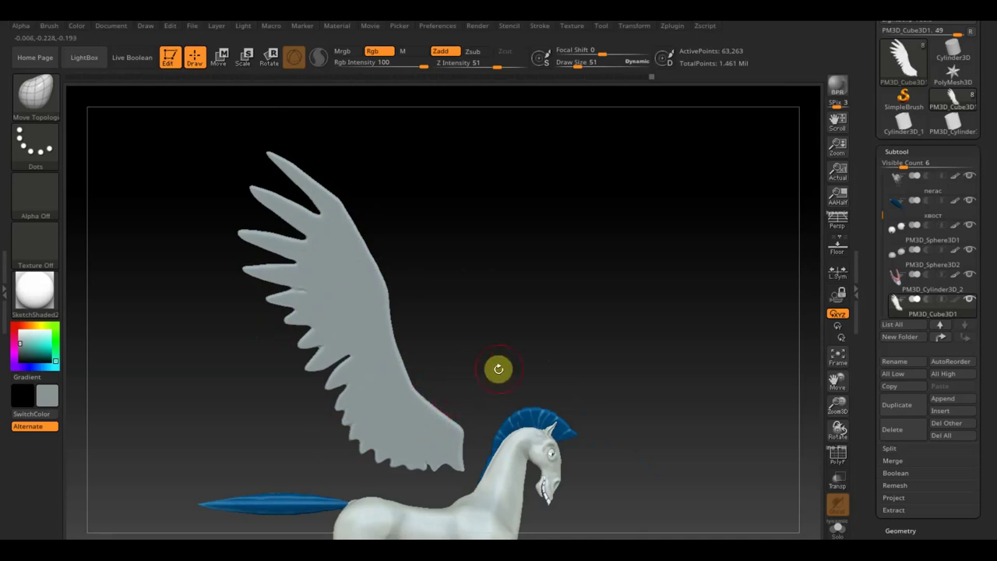
- Select another subtool, shrink Draw Size to 7, and orbit around the wing and horse
{"action": "left_click", "coordinate": [958, 295]}
{"action": "mouse_move", "coordinate": [519, 273]}
{"action": "left_mouse_down", "text": "alt"}
{"action": "mouse_move", "coordinate": [514, 241]}
{"action": "mouse_move", "coordinate": [563, 309]}
{"action": "mouse_move", "coordinate": [527, 187]}
{"action": "left_mouse_up", "text": "alt"}
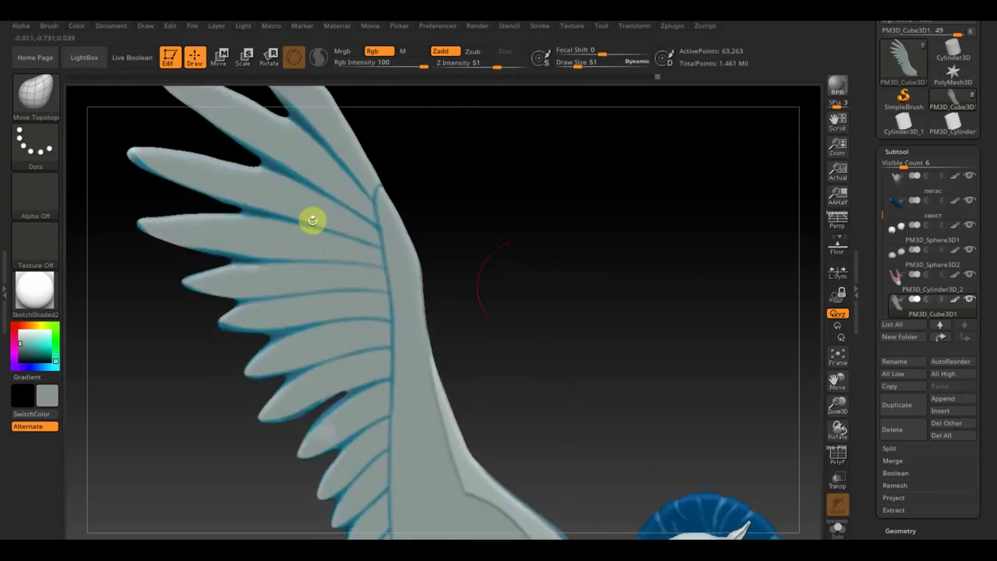
{"action": "left_click_drag", "start_coordinate": [614, 302], "coordinate": [600, 242], "text": "alt"}
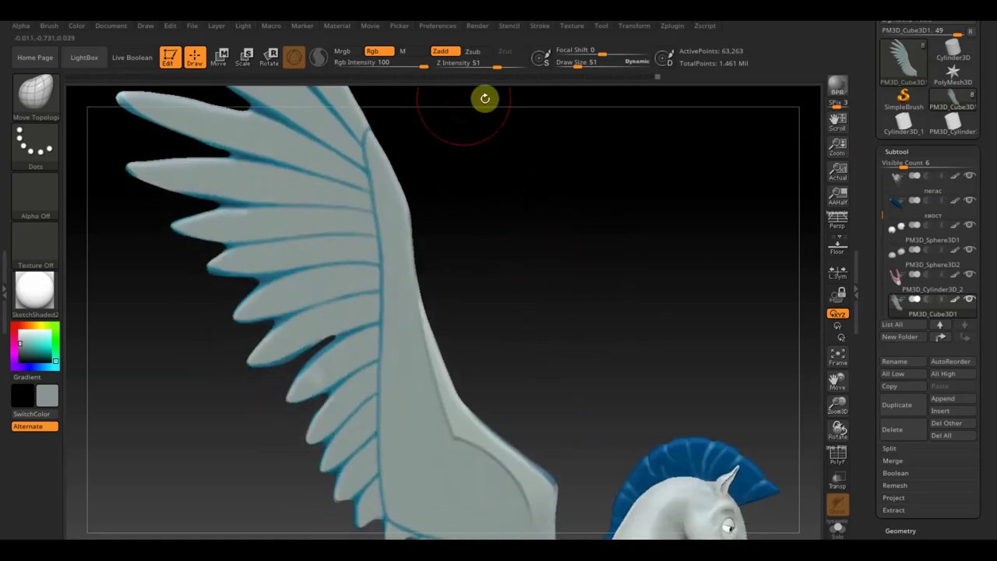
{"action": "left_click_drag", "start_coordinate": [584, 64], "coordinate": [573, 64]}
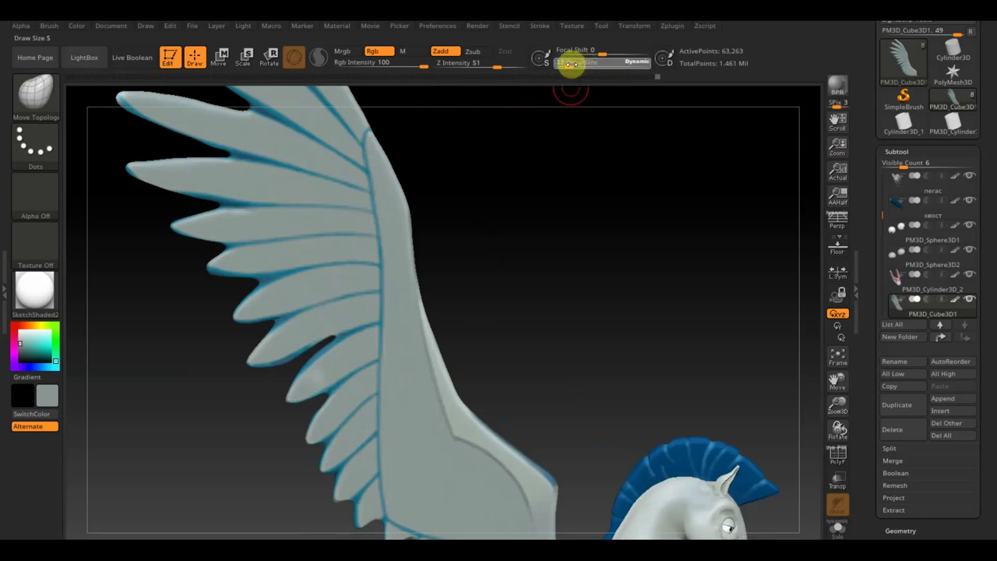
{"action": "mouse_move", "coordinate": [576, 167]}
{"action": "left_mouse_down"}
{"action": "mouse_move", "coordinate": [554, 169]}
{"action": "mouse_move", "coordinate": [545, 226]}
{"action": "mouse_move", "coordinate": [431, 300]}
{"action": "left_mouse_up"}
{"action": "mouse_move", "coordinate": [512, 311]}
{"action": "left_mouse_down"}
{"action": "mouse_move", "coordinate": [469, 312]}
{"action": "mouse_move", "coordinate": [565, 291]}
{"action": "mouse_move", "coordinate": [527, 292]}
{"action": "mouse_move", "coordinate": [536, 279]}
{"action": "mouse_move", "coordinate": [510, 280]}
{"action": "mouse_move", "coordinate": [563, 282]}
{"action": "mouse_move", "coordinate": [563, 265]}
{"action": "mouse_move", "coordinate": [569, 291]}
{"action": "left_mouse_up"}
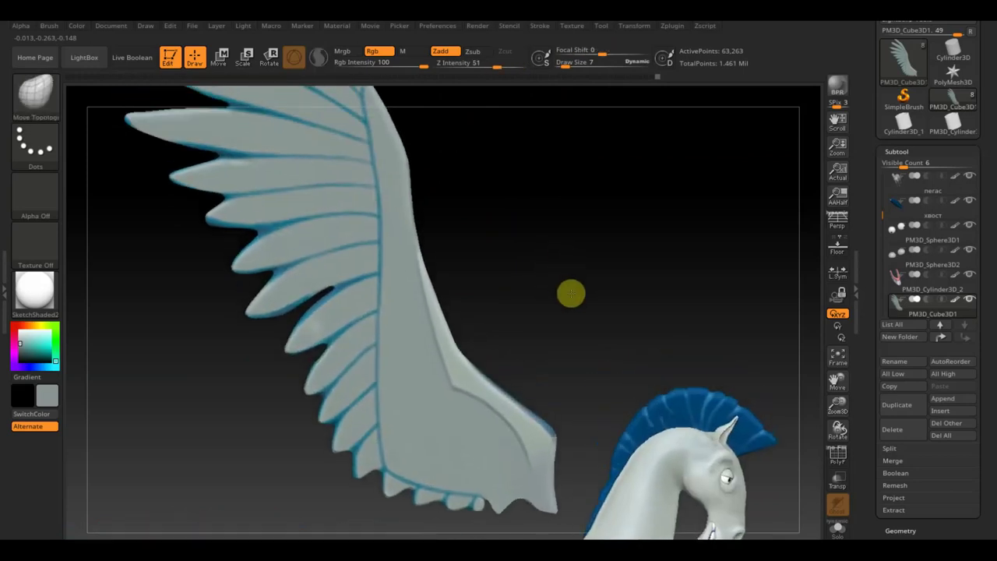
{"action": "left_click", "coordinate": [38, 93]}
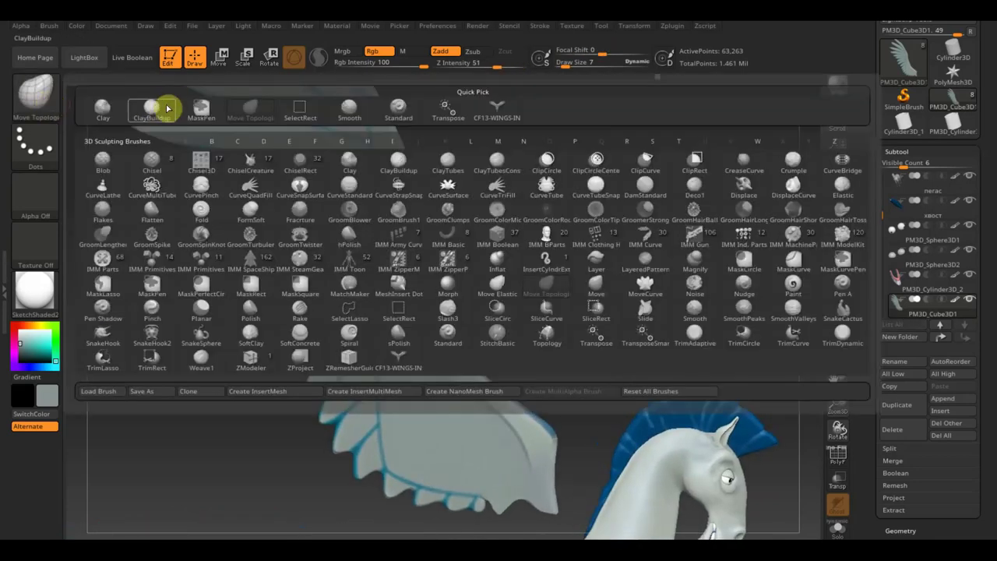
- Choose ClayBuildup (Z Intensity 20, Focal Shift -56) and expand its Auto Masking options
{"action": "left_click", "coordinate": [156, 107]}
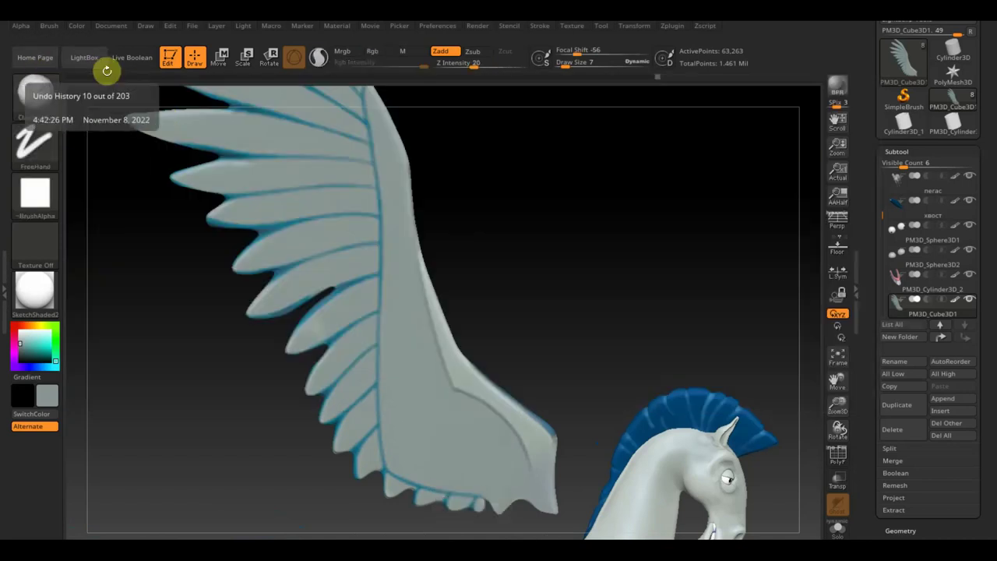
{"action": "left_click", "coordinate": [53, 26]}
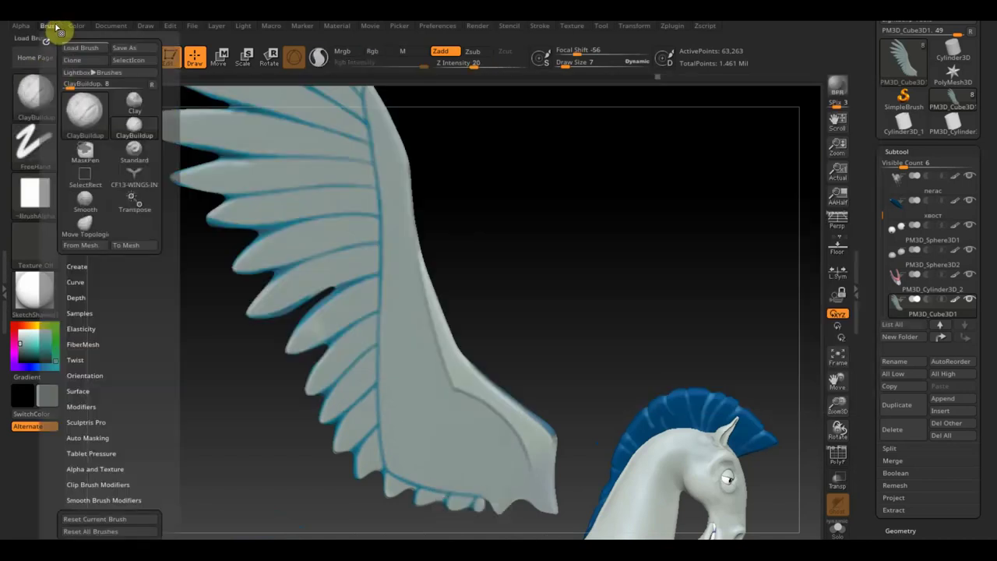
{"action": "left_click", "coordinate": [101, 437]}
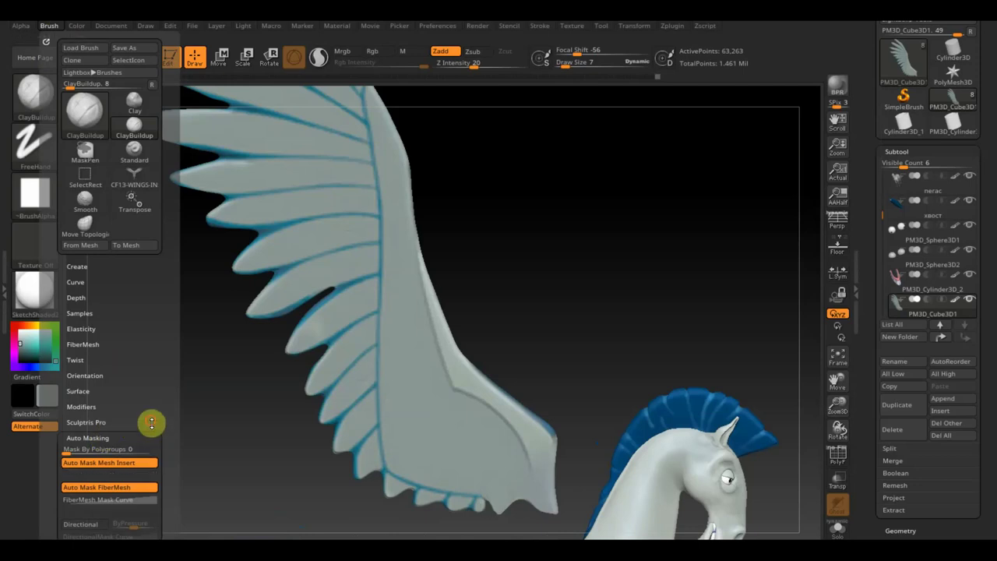
{"action": "left_click_drag", "start_coordinate": [152, 423], "coordinate": [149, 339]}
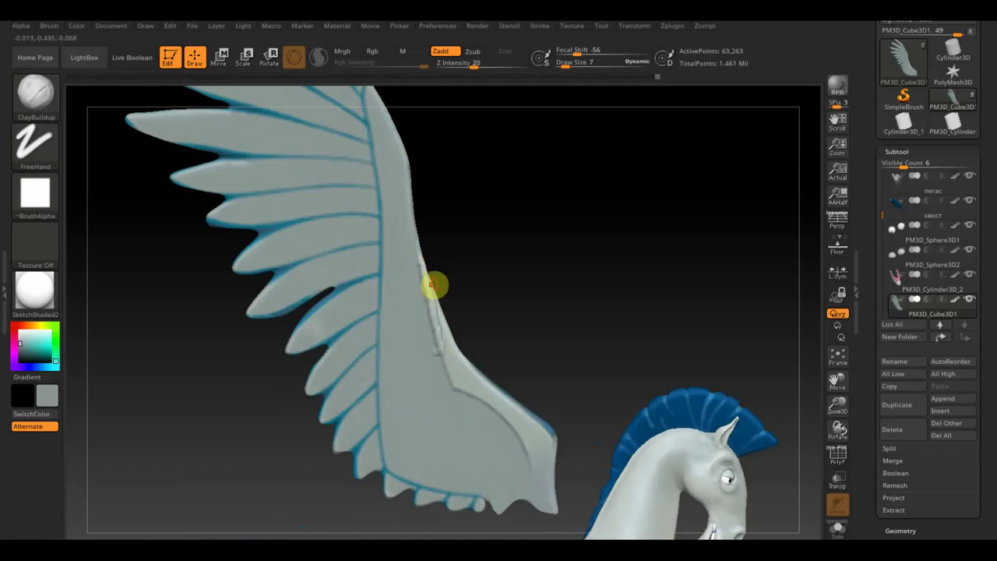
- Lower Z Intensity to 3 and build ClayBuildup texture along the wing's inner crease
{"action": "left_click_drag", "start_coordinate": [473, 67], "coordinate": [472, 65]}
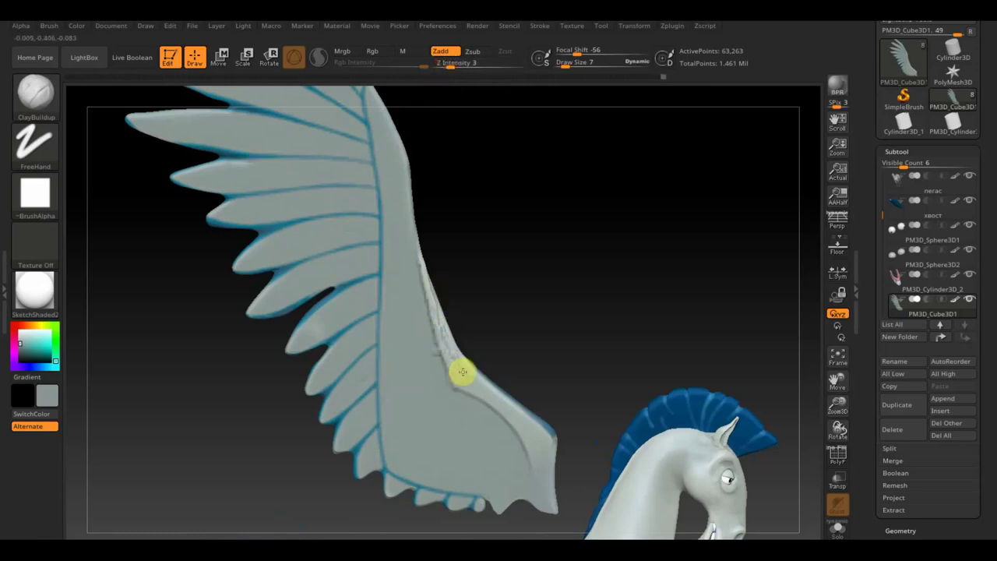
{"action": "mouse_move", "coordinate": [496, 303]}
{"action": "left_mouse_down"}
{"action": "mouse_move", "coordinate": [481, 313]}
{"action": "mouse_move", "coordinate": [524, 323]}
{"action": "mouse_move", "coordinate": [494, 345]}
{"action": "left_mouse_up"}
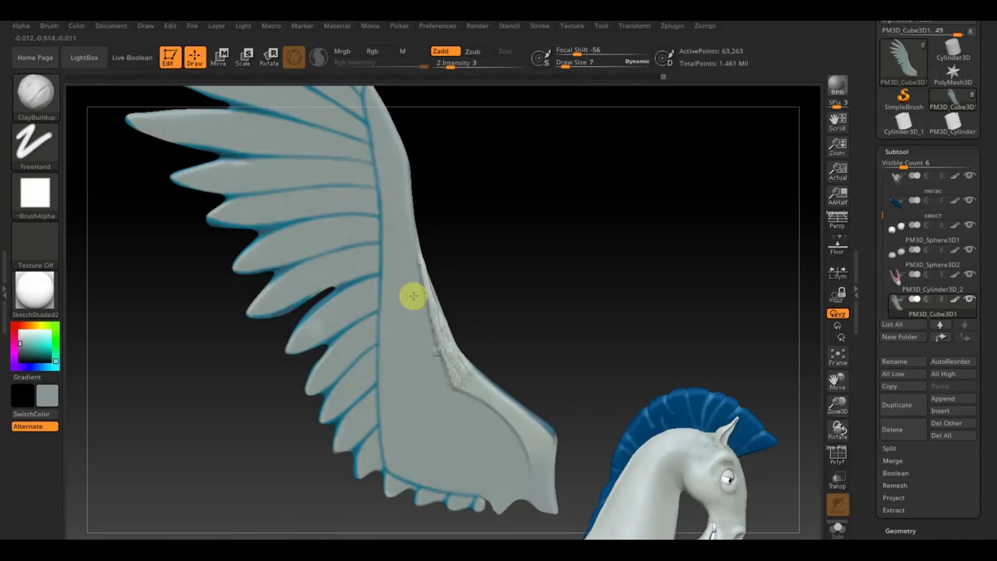
{"action": "mouse_move", "coordinate": [457, 379]}
{"action": "left_mouse_down"}
{"action": "mouse_move", "coordinate": [498, 401]}
{"action": "mouse_move", "coordinate": [456, 378]}
{"action": "left_mouse_up"}
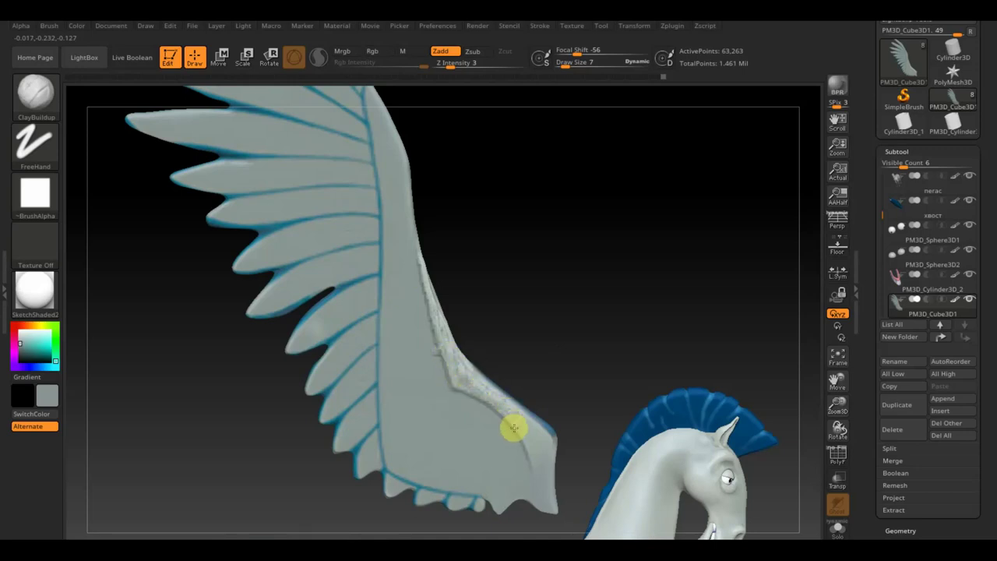
{"action": "mouse_move", "coordinate": [536, 423]}
{"action": "left_mouse_down"}
{"action": "mouse_move", "coordinate": [509, 407]}
{"action": "mouse_move", "coordinate": [525, 449]}
{"action": "mouse_move", "coordinate": [539, 437]}
{"action": "left_mouse_up"}
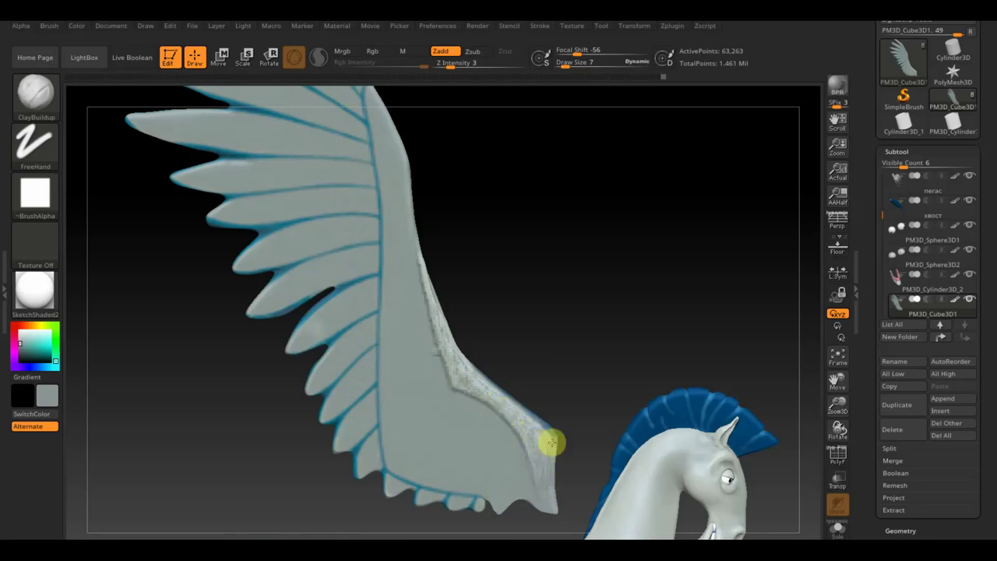
- Build up clay down the wing's trailing edge and roughen its outer edge surface
{"action": "mouse_move", "coordinate": [527, 436]}
{"action": "left_mouse_down"}
{"action": "mouse_move", "coordinate": [546, 445]}
{"action": "mouse_move", "coordinate": [545, 494]}
{"action": "left_mouse_up"}
{"action": "left_click_drag", "start_coordinate": [469, 209], "coordinate": [467, 332]}
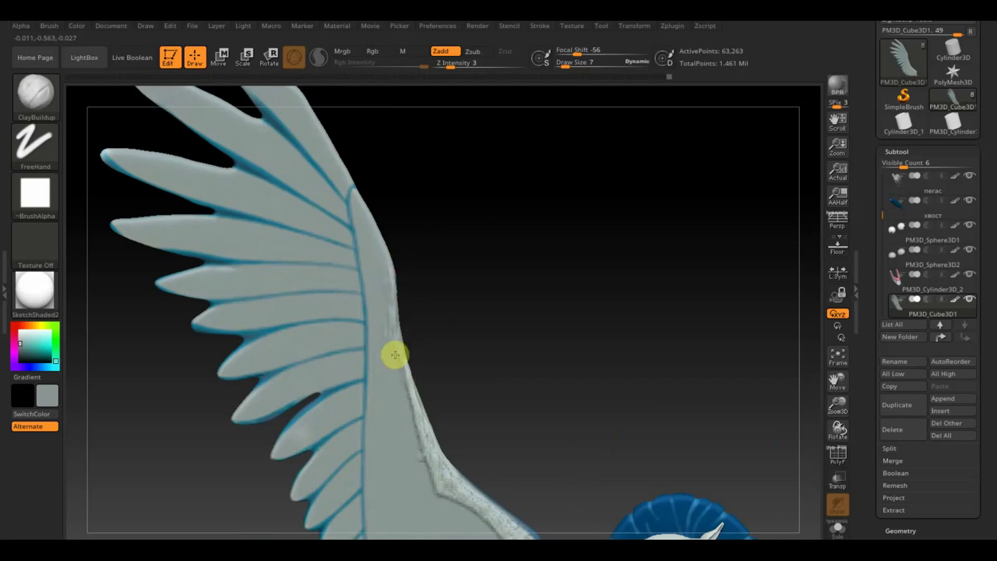
{"action": "left_click_drag", "start_coordinate": [394, 302], "coordinate": [402, 375]}
{"action": "mouse_move", "coordinate": [402, 375]}
{"action": "right_mouse_down"}
{"action": "mouse_move", "coordinate": [418, 383]}
{"action": "mouse_move", "coordinate": [410, 378]}
{"action": "mouse_move", "coordinate": [475, 345]}
{"action": "mouse_move", "coordinate": [485, 249]}
{"action": "mouse_move", "coordinate": [488, 260]}
{"action": "mouse_move", "coordinate": [474, 249]}
{"action": "mouse_move", "coordinate": [483, 302]}
{"action": "right_mouse_up"}
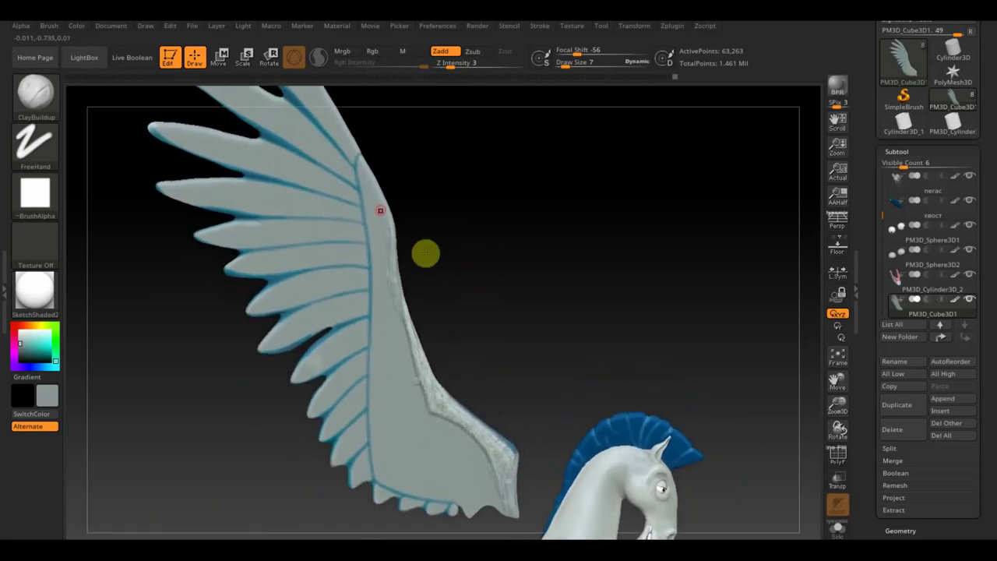
{"action": "key", "text": "ctrl"}
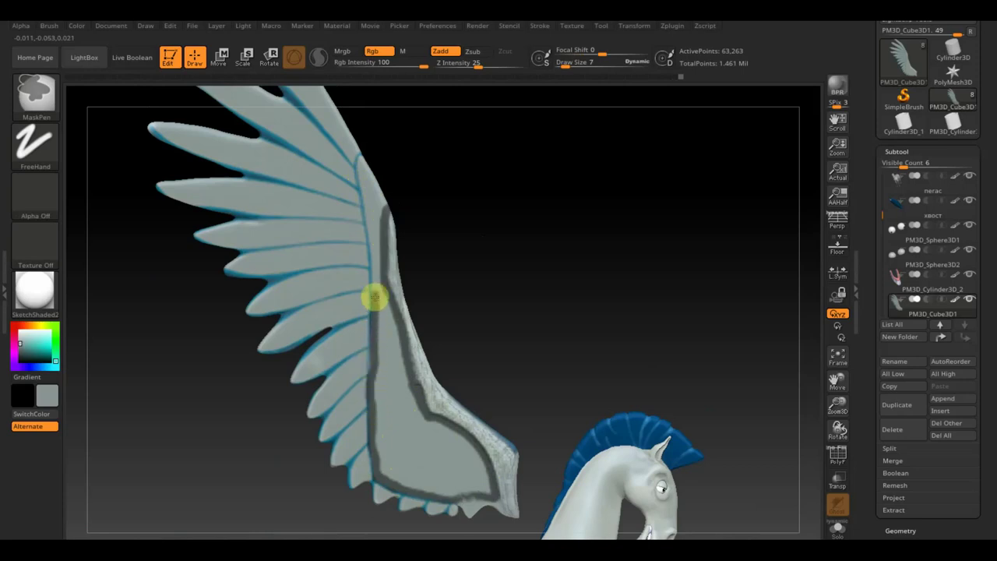
- Mask along the wing spine with MaskPen, then fill the inner panel at Draw Size 12
{"action": "left_click_drag", "start_coordinate": [371, 273], "coordinate": [367, 232]}
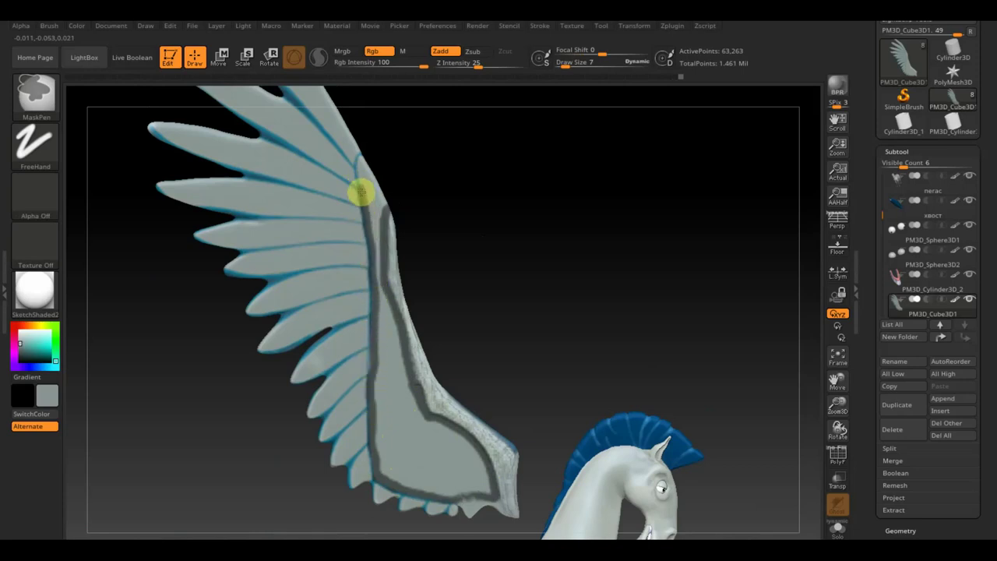
{"action": "left_click_drag", "start_coordinate": [360, 180], "coordinate": [356, 160]}
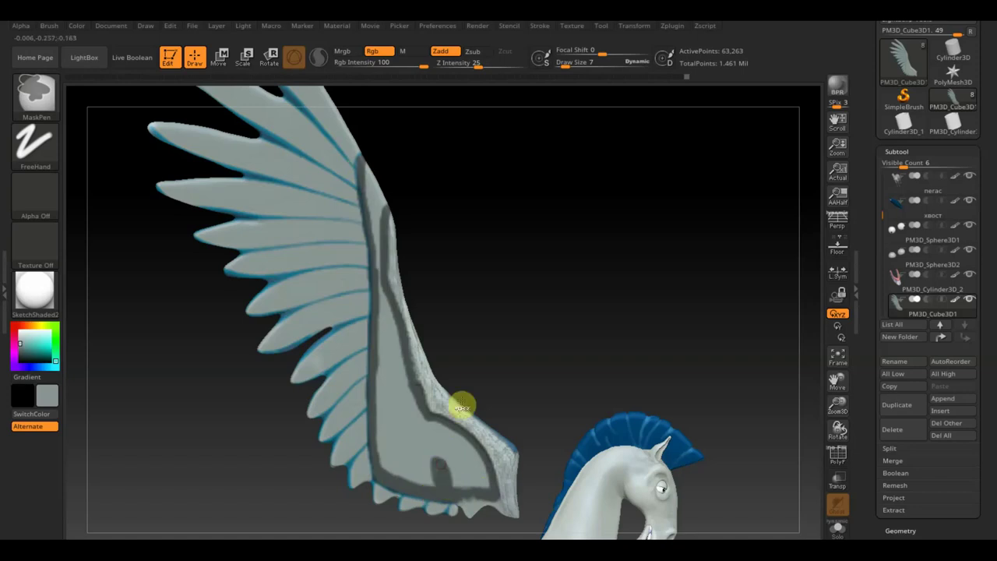
{"action": "left_click", "coordinate": [567, 62]}
{"action": "left_click_drag", "start_coordinate": [568, 62], "coordinate": [571, 61]}
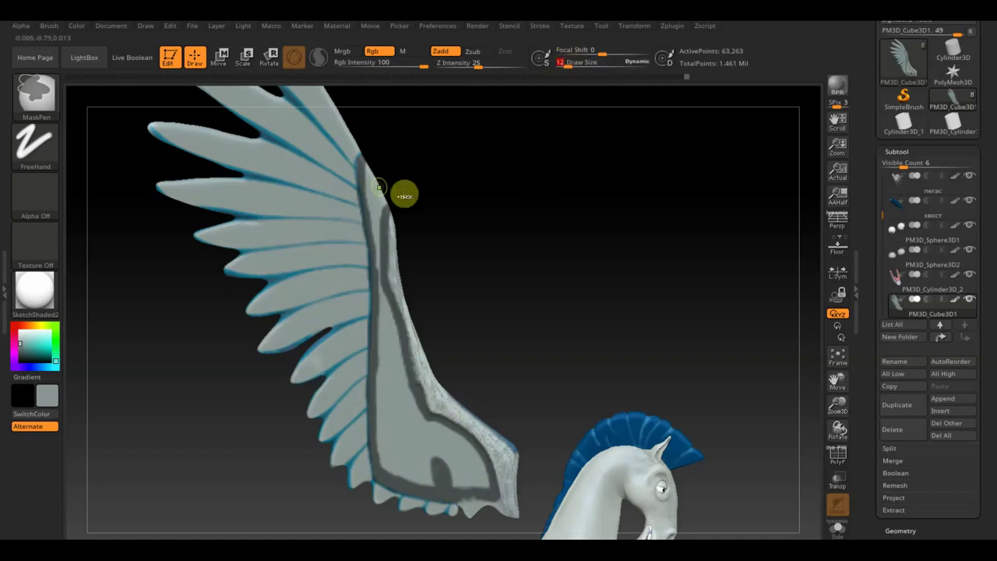
{"action": "mouse_move", "coordinate": [385, 201]}
{"action": "left_mouse_down"}
{"action": "mouse_move", "coordinate": [371, 182]}
{"action": "mouse_move", "coordinate": [378, 283]}
{"action": "mouse_move", "coordinate": [408, 381]}
{"action": "mouse_move", "coordinate": [398, 330]}
{"action": "mouse_move", "coordinate": [379, 312]}
{"action": "mouse_move", "coordinate": [379, 382]}
{"action": "mouse_move", "coordinate": [387, 359]}
{"action": "mouse_move", "coordinate": [391, 387]}
{"action": "mouse_move", "coordinate": [409, 394]}
{"action": "mouse_move", "coordinate": [403, 429]}
{"action": "mouse_move", "coordinate": [394, 408]}
{"action": "mouse_move", "coordinate": [392, 452]}
{"action": "mouse_move", "coordinate": [379, 460]}
{"action": "mouse_move", "coordinate": [394, 479]}
{"action": "mouse_move", "coordinate": [380, 387]}
{"action": "mouse_move", "coordinate": [410, 469]}
{"action": "mouse_move", "coordinate": [389, 465]}
{"action": "mouse_move", "coordinate": [391, 447]}
{"action": "mouse_move", "coordinate": [429, 474]}
{"action": "mouse_move", "coordinate": [445, 470]}
{"action": "mouse_move", "coordinate": [403, 441]}
{"action": "mouse_move", "coordinate": [456, 472]}
{"action": "mouse_move", "coordinate": [416, 424]}
{"action": "mouse_move", "coordinate": [438, 429]}
{"action": "mouse_move", "coordinate": [427, 421]}
{"action": "mouse_move", "coordinate": [467, 444]}
{"action": "mouse_move", "coordinate": [483, 471]}
{"action": "mouse_move", "coordinate": [467, 484]}
{"action": "left_mouse_up"}
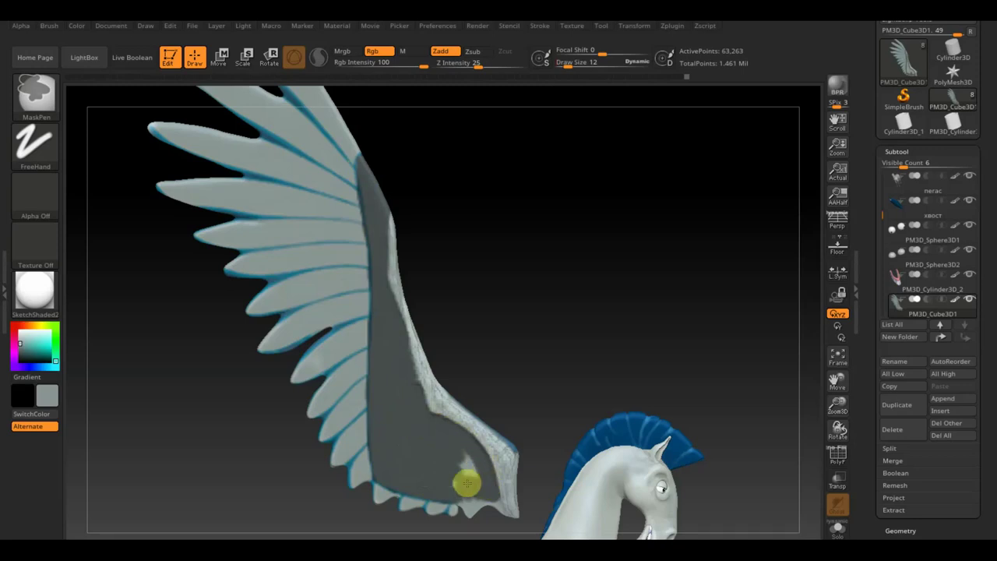
- Mask the last light patch near the wing tip, then view the whole pegasus from the side
{"action": "left_click_drag", "start_coordinate": [452, 449], "coordinate": [458, 470]}
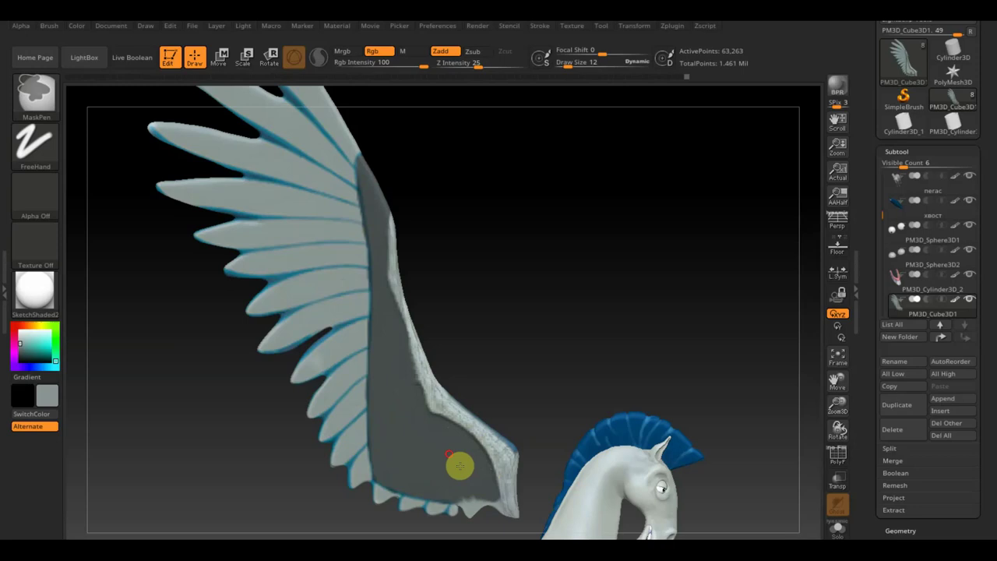
{"action": "mouse_move", "coordinate": [420, 269]}
{"action": "left_mouse_down"}
{"action": "mouse_move", "coordinate": [450, 251]}
{"action": "mouse_move", "coordinate": [414, 259]}
{"action": "mouse_move", "coordinate": [506, 249]}
{"action": "mouse_move", "coordinate": [463, 261]}
{"action": "mouse_move", "coordinate": [491, 280]}
{"action": "left_mouse_up"}
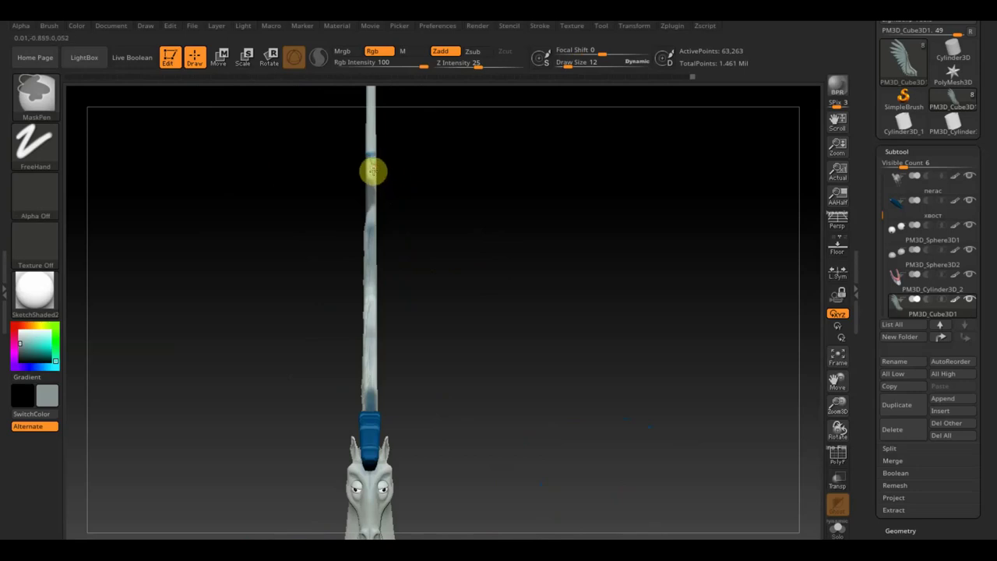
{"action": "mouse_move", "coordinate": [447, 207]}
{"action": "left_mouse_down"}
{"action": "mouse_move", "coordinate": [458, 214]}
{"action": "mouse_move", "coordinate": [454, 198]}
{"action": "mouse_move", "coordinate": [399, 197]}
{"action": "mouse_move", "coordinate": [503, 207]}
{"action": "mouse_move", "coordinate": [510, 219]}
{"action": "left_mouse_up"}
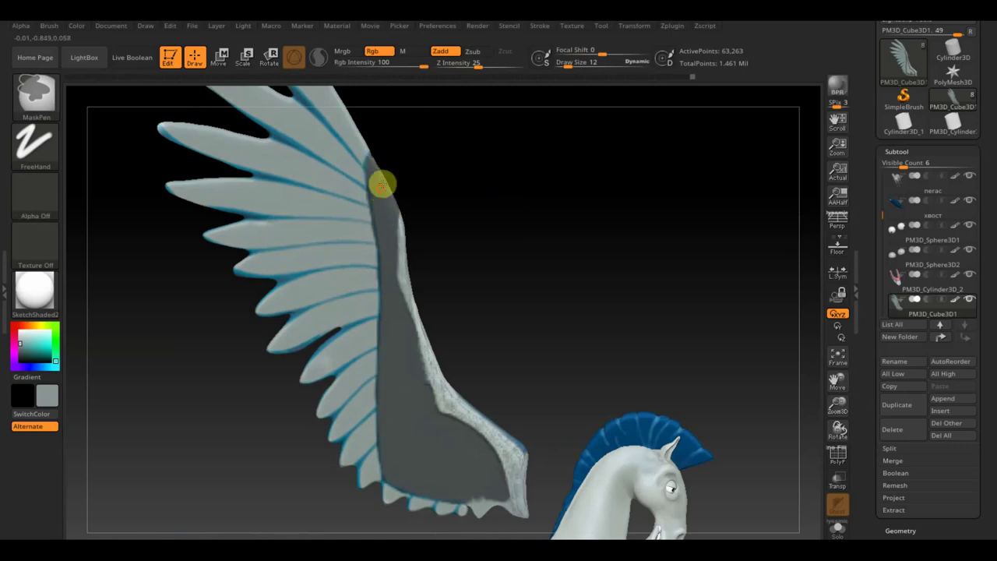
{"action": "mouse_move", "coordinate": [552, 275]}
{"action": "left_mouse_down", "text": "alt"}
{"action": "mouse_move", "coordinate": [505, 232]}
{"action": "mouse_move", "coordinate": [512, 263]}
{"action": "left_mouse_up", "text": "alt"}
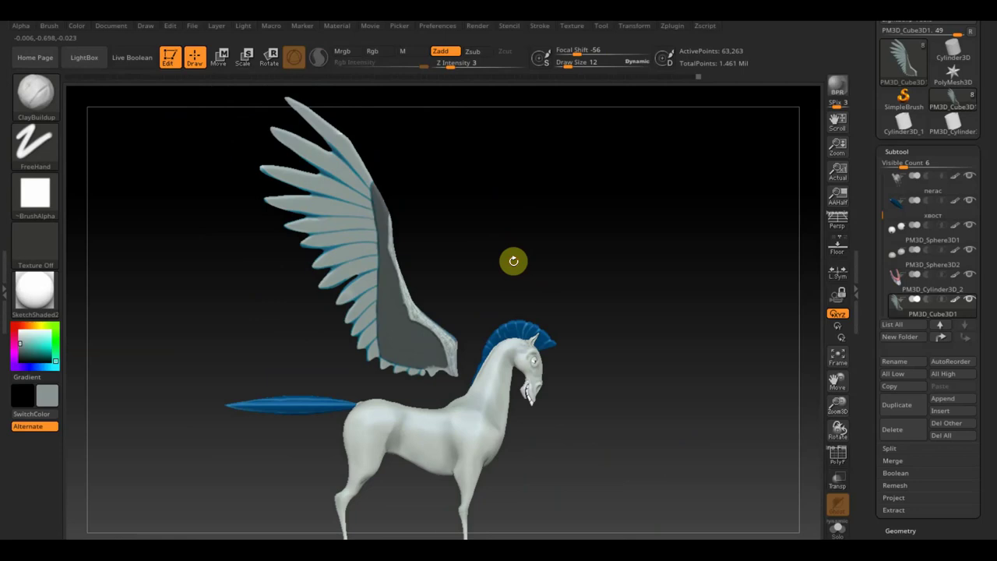
- Invert the wing mask and switch to Move to nudge the wing slightly sideways
{"action": "mouse_move", "coordinate": [513, 261]}
{"action": "left_mouse_down"}
{"action": "mouse_move", "coordinate": [529, 251]}
{"action": "mouse_move", "coordinate": [490, 275]}
{"action": "mouse_move", "coordinate": [530, 251]}
{"action": "left_mouse_up"}
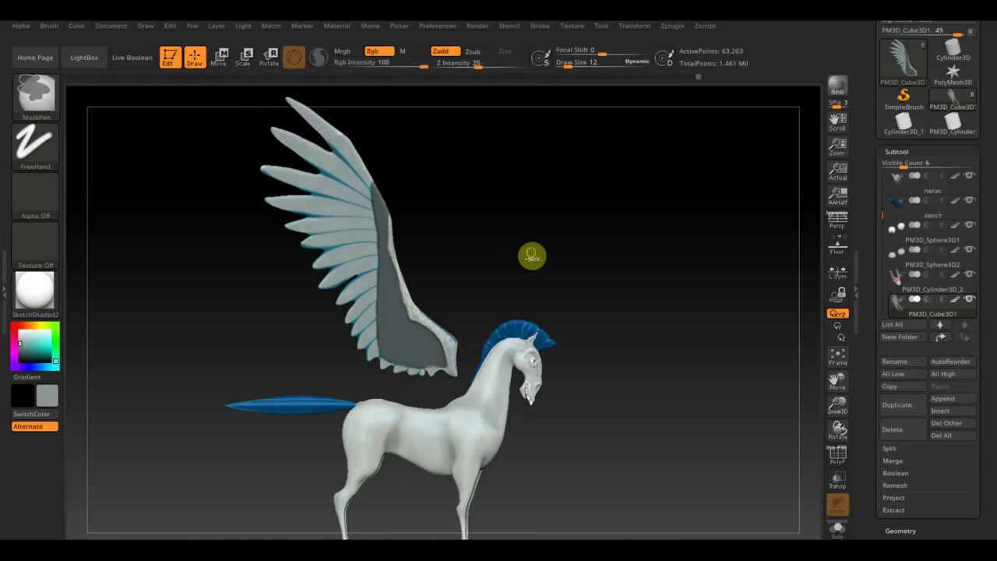
{"action": "left_click", "coordinate": [531, 256], "text": "ctrl"}
{"action": "mouse_move", "coordinate": [548, 245]}
{"action": "left_mouse_down"}
{"action": "mouse_move", "coordinate": [507, 256]}
{"action": "mouse_move", "coordinate": [567, 260]}
{"action": "left_mouse_up"}
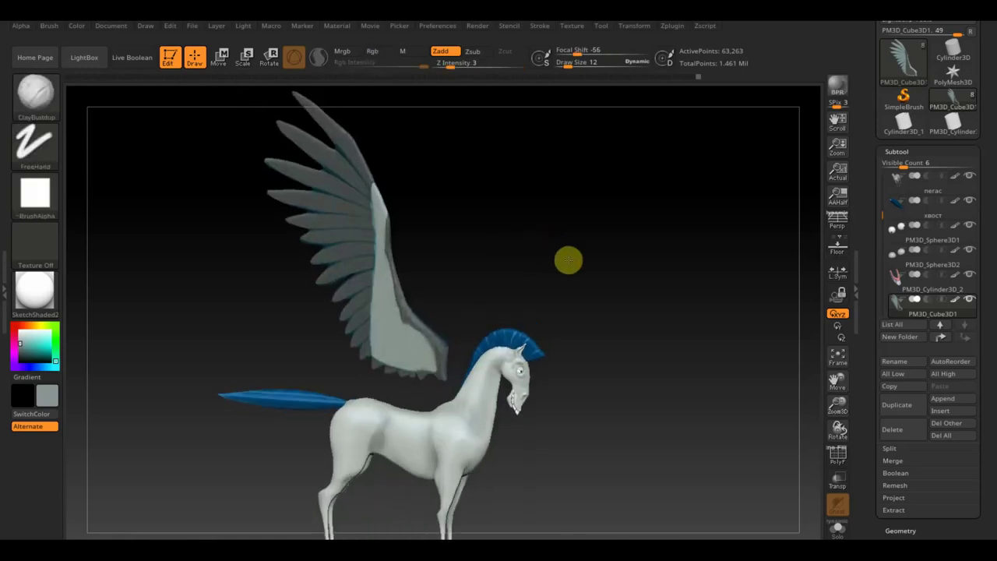
{"action": "left_click", "coordinate": [219, 56]}
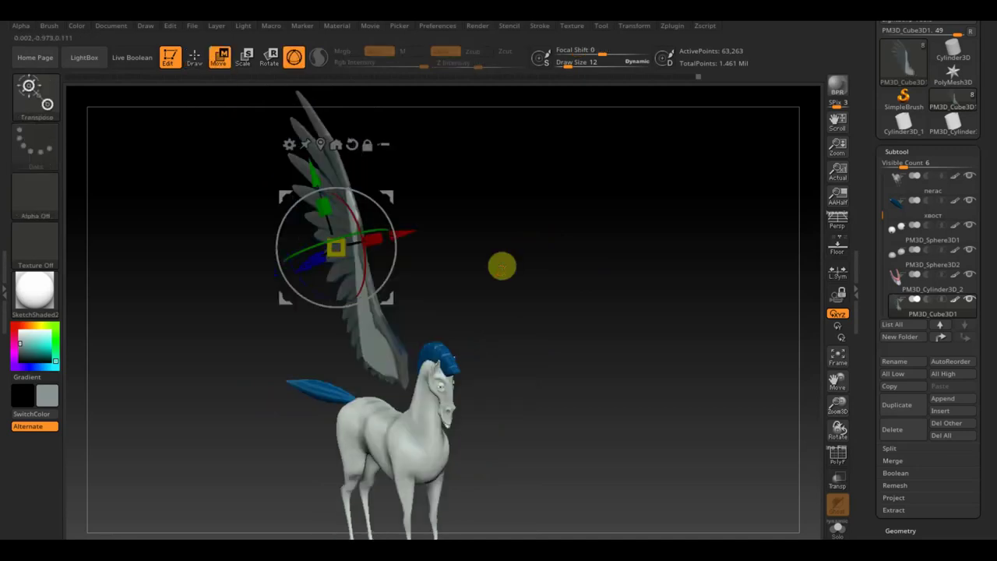
{"action": "left_click_drag", "start_coordinate": [501, 265], "coordinate": [450, 287], "text": "shift"}
{"action": "mouse_move", "coordinate": [416, 232]}
{"action": "left_mouse_down"}
{"action": "mouse_move", "coordinate": [550, 332]}
{"action": "mouse_move", "coordinate": [540, 420]}
{"action": "mouse_move", "coordinate": [568, 356]}
{"action": "left_mouse_up"}
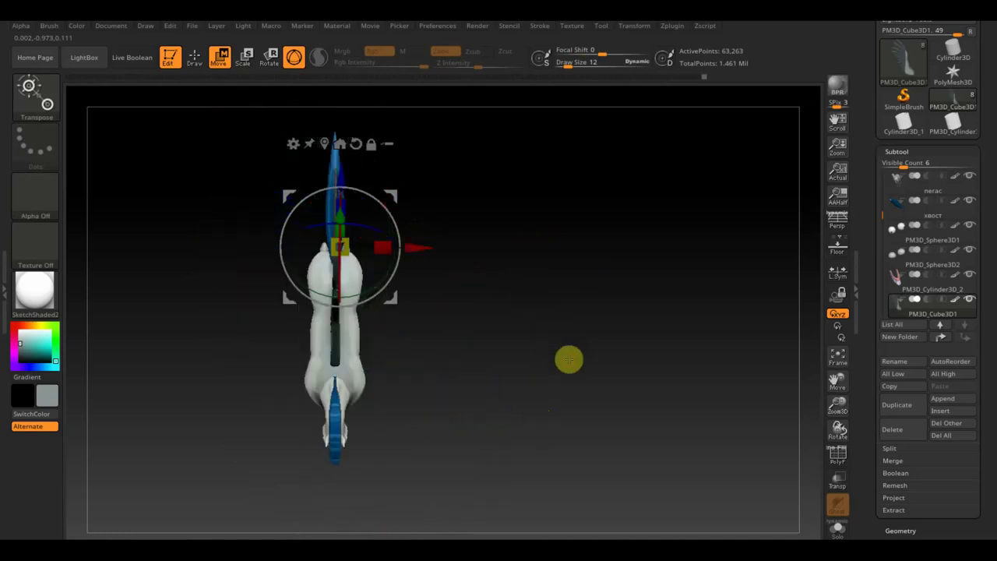
- Slide the wing along the horizontal axis, orbit to show it beside the body, and return to Draw
{"action": "mouse_move", "coordinate": [467, 289]}
{"action": "left_mouse_down"}
{"action": "mouse_move", "coordinate": [518, 319]}
{"action": "mouse_move", "coordinate": [525, 278]}
{"action": "mouse_move", "coordinate": [500, 270]}
{"action": "mouse_move", "coordinate": [511, 273]}
{"action": "left_mouse_up"}
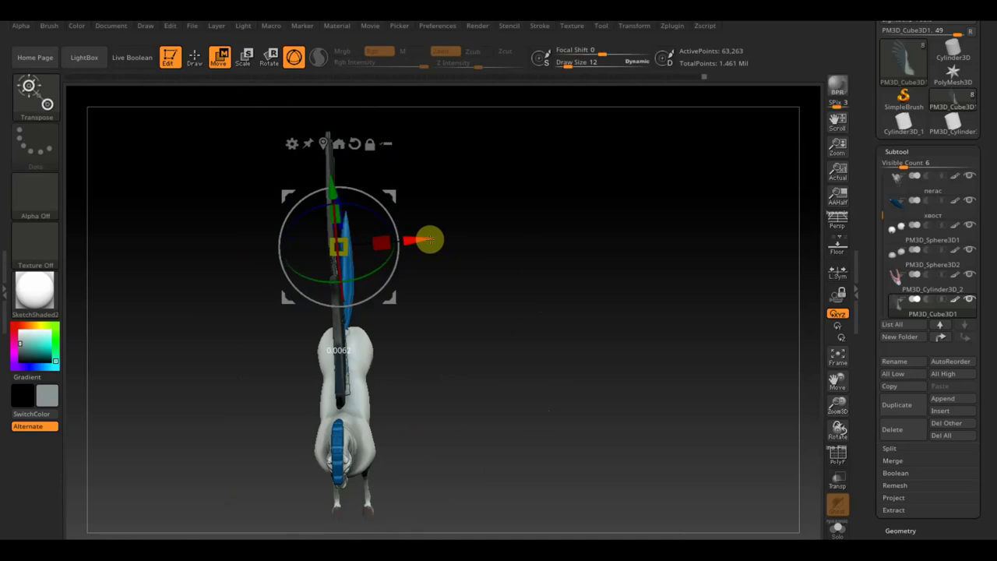
{"action": "mouse_move", "coordinate": [473, 274]}
{"action": "left_mouse_down"}
{"action": "mouse_move", "coordinate": [536, 303]}
{"action": "mouse_move", "coordinate": [550, 296]}
{"action": "mouse_move", "coordinate": [543, 283]}
{"action": "mouse_move", "coordinate": [594, 350]}
{"action": "mouse_move", "coordinate": [581, 361]}
{"action": "mouse_move", "coordinate": [527, 338]}
{"action": "mouse_move", "coordinate": [503, 356]}
{"action": "left_mouse_up"}
{"action": "mouse_move", "coordinate": [458, 275]}
{"action": "left_mouse_down"}
{"action": "mouse_move", "coordinate": [596, 409]}
{"action": "mouse_move", "coordinate": [588, 412]}
{"action": "left_mouse_up"}
{"action": "left_click_drag", "start_coordinate": [428, 248], "coordinate": [406, 253]}
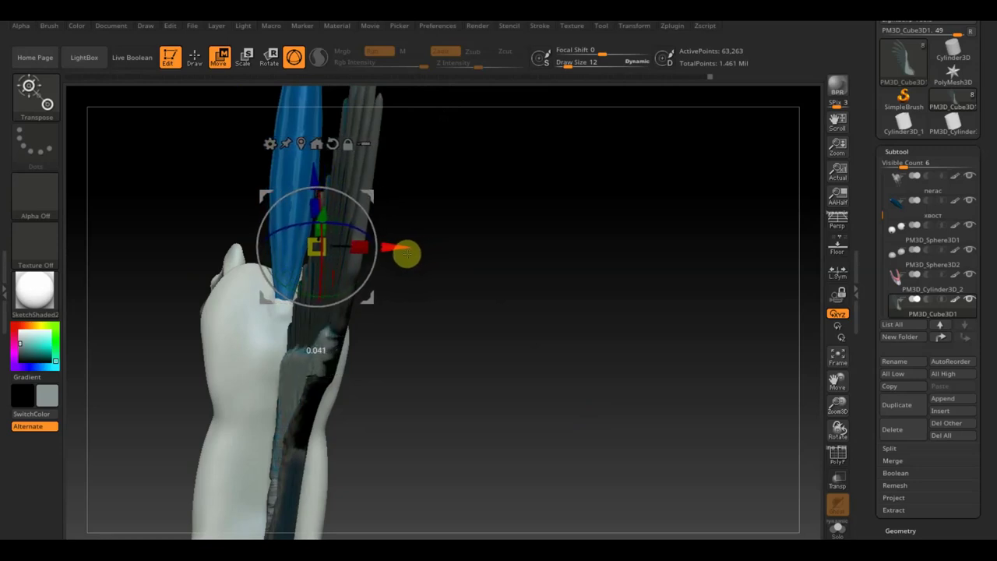
{"action": "mouse_move", "coordinate": [470, 316]}
{"action": "left_mouse_down"}
{"action": "mouse_move", "coordinate": [506, 327]}
{"action": "mouse_move", "coordinate": [523, 356]}
{"action": "mouse_move", "coordinate": [504, 303]}
{"action": "mouse_move", "coordinate": [538, 289]}
{"action": "mouse_move", "coordinate": [542, 375]}
{"action": "mouse_move", "coordinate": [521, 426]}
{"action": "mouse_move", "coordinate": [507, 369]}
{"action": "mouse_move", "coordinate": [561, 363]}
{"action": "left_mouse_up"}
{"action": "mouse_move", "coordinate": [368, 365]}
{"action": "left_mouse_down"}
{"action": "mouse_move", "coordinate": [351, 434]}
{"action": "mouse_move", "coordinate": [360, 374]}
{"action": "mouse_move", "coordinate": [369, 405]}
{"action": "mouse_move", "coordinate": [358, 351]}
{"action": "mouse_move", "coordinate": [319, 358]}
{"action": "mouse_move", "coordinate": [323, 376]}
{"action": "mouse_move", "coordinate": [383, 384]}
{"action": "mouse_move", "coordinate": [340, 394]}
{"action": "mouse_move", "coordinate": [322, 350]}
{"action": "mouse_move", "coordinate": [305, 338]}
{"action": "mouse_move", "coordinate": [318, 329]}
{"action": "mouse_move", "coordinate": [298, 318]}
{"action": "left_mouse_up"}
{"action": "left_click_drag", "start_coordinate": [344, 314], "coordinate": [400, 395]}
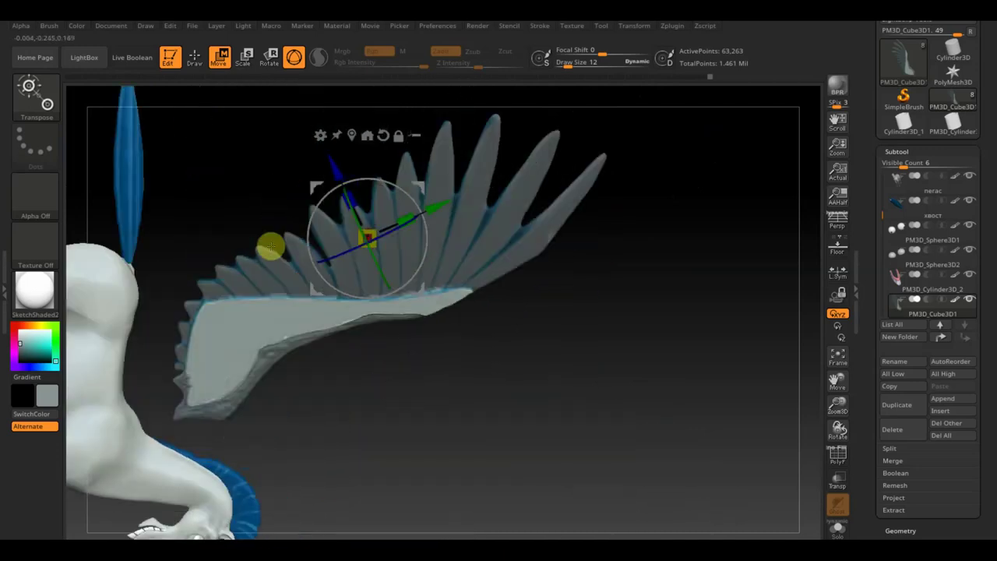
{"action": "left_click", "coordinate": [197, 61]}
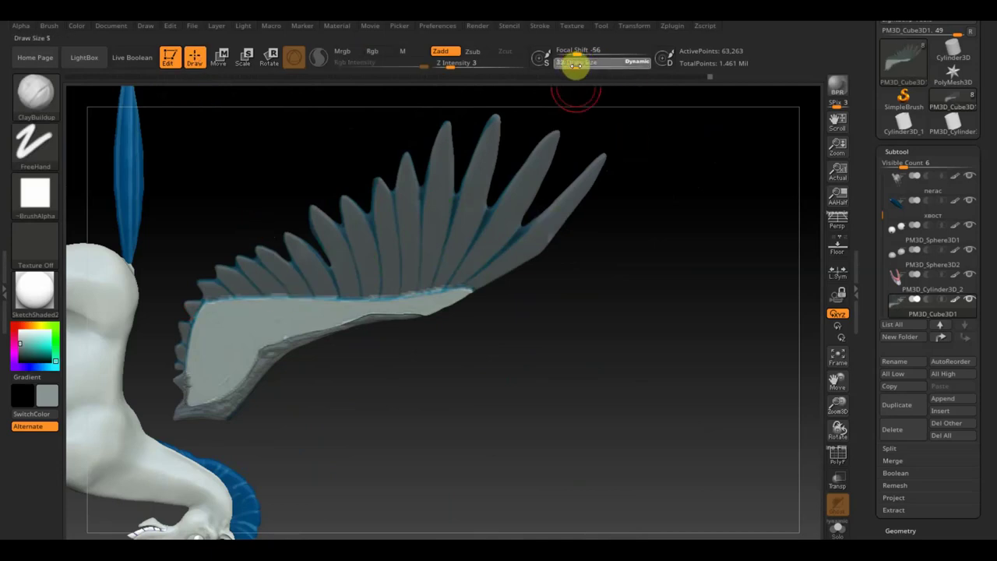
- Paint and clear a test mask, then mask the feathers so only the lower panel stays free
{"action": "key", "text": "ctrl"}
{"action": "left_click_drag", "start_coordinate": [434, 315], "coordinate": [341, 318], "text": "ctrl"}
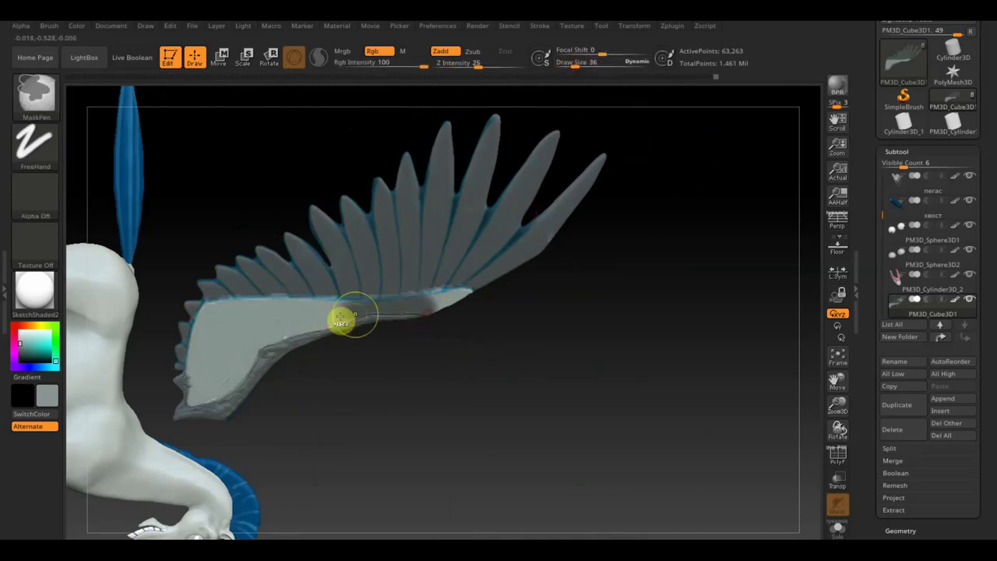
{"action": "left_click", "coordinate": [467, 354], "text": "ctrl"}
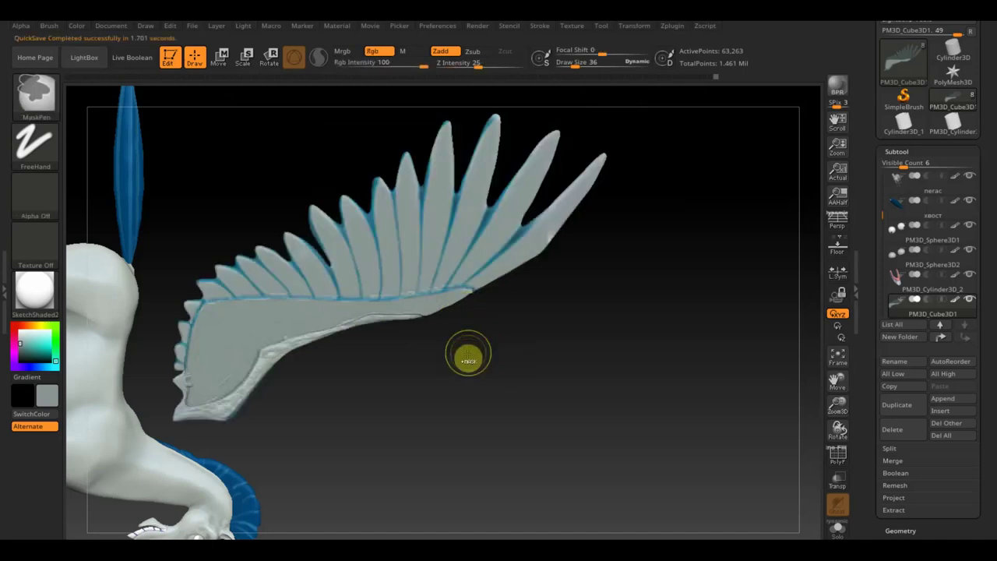
{"action": "left_click", "coordinate": [467, 353], "text": "ctrl"}
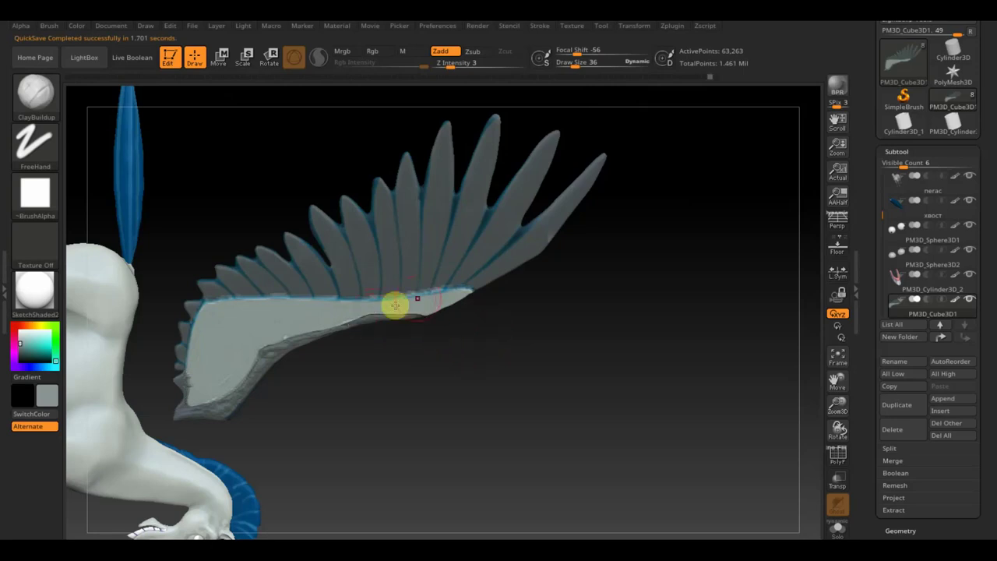
- Smooth the top edge of the lower wing panel
{"action": "key", "text": "ctrl"}
{"action": "key", "text": "ctrl"}
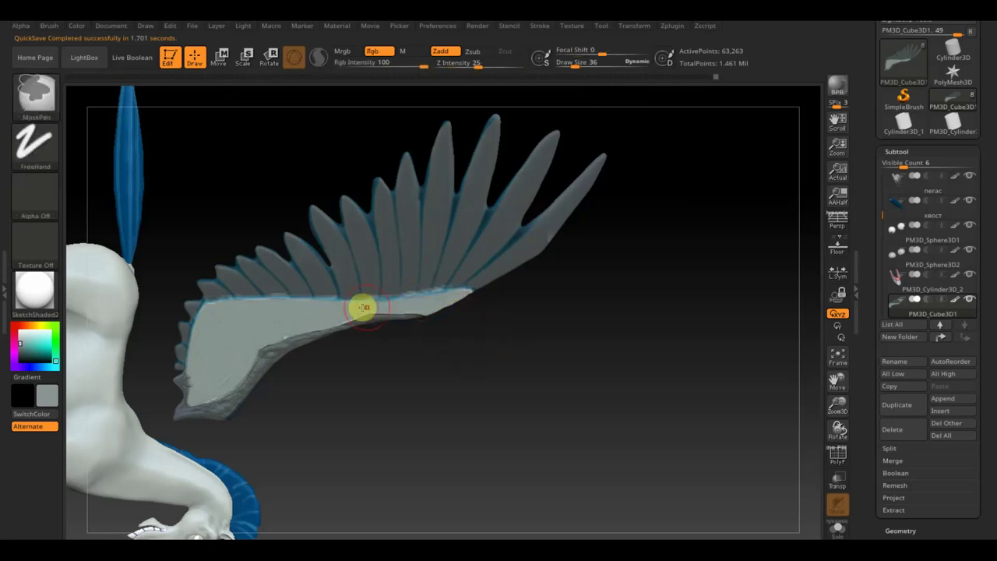
{"action": "left_click", "coordinate": [957, 300]}
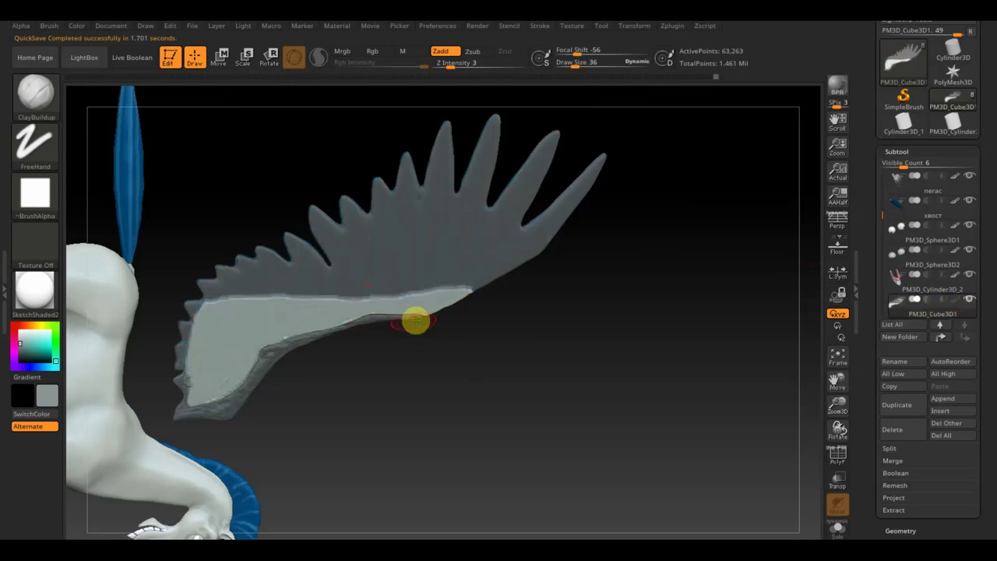
{"action": "left_click_drag", "start_coordinate": [429, 303], "coordinate": [232, 311], "text": "shift"}
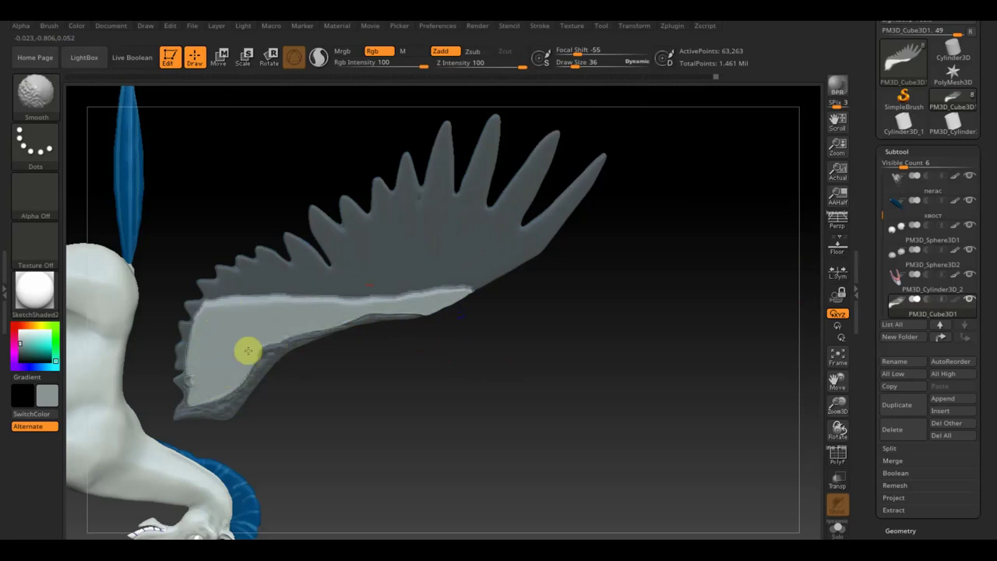
- At Draw Size 17, stroke ClayBuildup feather texture along the panel's lit, inner, left and upper edges
{"action": "mouse_move", "coordinate": [457, 325]}
{"action": "left_mouse_down"}
{"action": "mouse_move", "coordinate": [478, 430]}
{"action": "mouse_move", "coordinate": [520, 463]}
{"action": "mouse_move", "coordinate": [618, 405]}
{"action": "mouse_move", "coordinate": [574, 379]}
{"action": "mouse_move", "coordinate": [557, 341]}
{"action": "mouse_move", "coordinate": [563, 322]}
{"action": "left_mouse_up"}
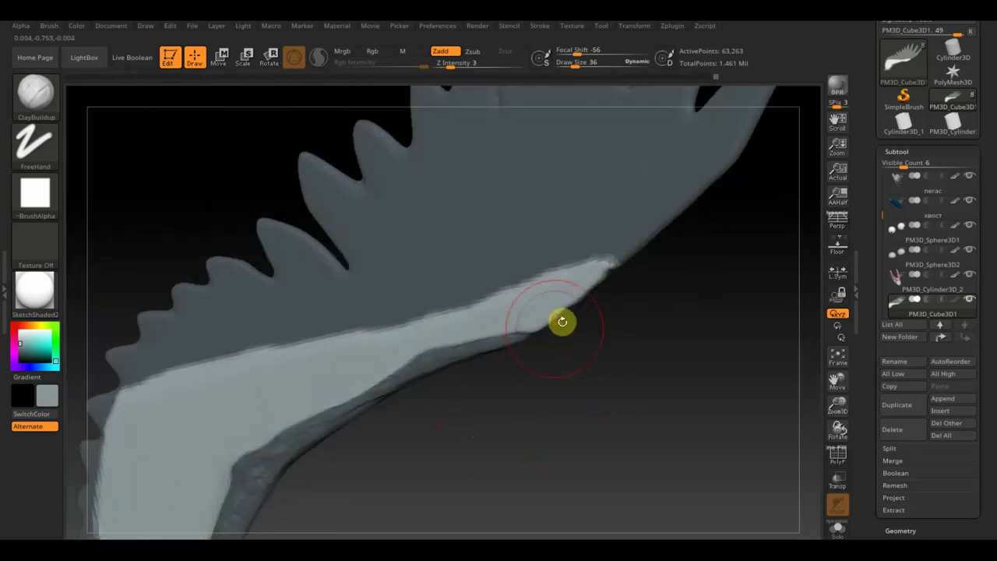
{"action": "left_click_drag", "start_coordinate": [573, 65], "coordinate": [569, 65]}
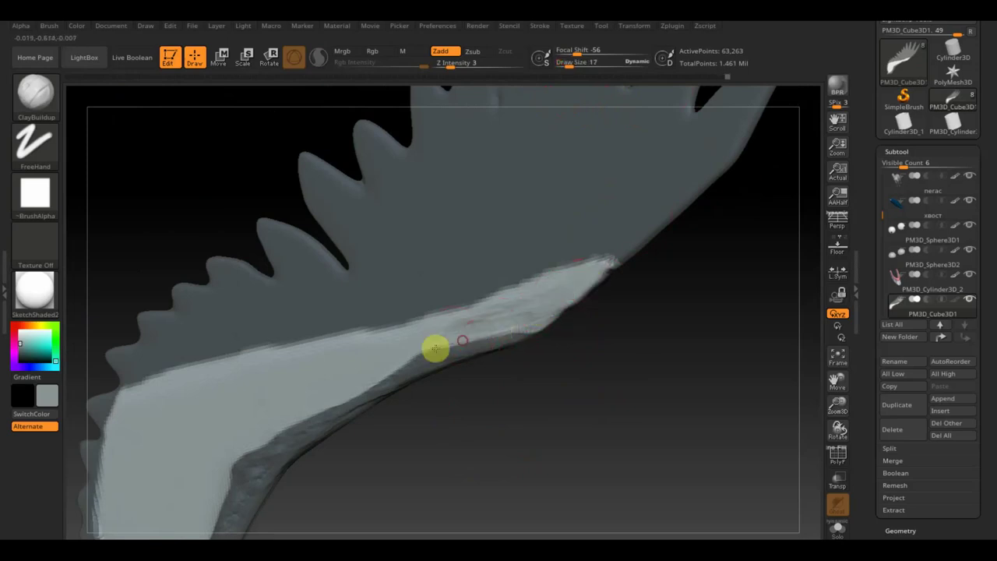
{"action": "mouse_move", "coordinate": [408, 355]}
{"action": "left_mouse_down"}
{"action": "mouse_move", "coordinate": [298, 407]}
{"action": "mouse_move", "coordinate": [303, 418]}
{"action": "mouse_move", "coordinate": [341, 375]}
{"action": "left_mouse_up"}
{"action": "mouse_move", "coordinate": [275, 405]}
{"action": "left_mouse_down"}
{"action": "mouse_move", "coordinate": [345, 366]}
{"action": "mouse_move", "coordinate": [252, 428]}
{"action": "mouse_move", "coordinate": [216, 465]}
{"action": "mouse_move", "coordinate": [303, 412]}
{"action": "mouse_move", "coordinate": [463, 452]}
{"action": "mouse_move", "coordinate": [534, 301]}
{"action": "mouse_move", "coordinate": [498, 335]}
{"action": "mouse_move", "coordinate": [545, 351]}
{"action": "left_mouse_up"}
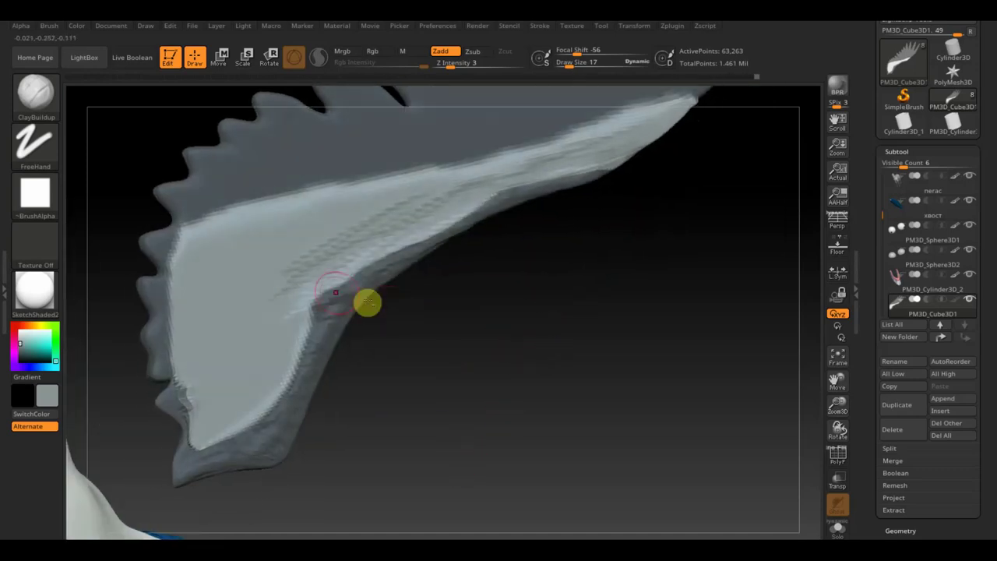
{"action": "mouse_move", "coordinate": [257, 395]}
{"action": "left_mouse_down"}
{"action": "mouse_move", "coordinate": [276, 325]}
{"action": "mouse_move", "coordinate": [296, 320]}
{"action": "mouse_move", "coordinate": [182, 405]}
{"action": "mouse_move", "coordinate": [174, 270]}
{"action": "mouse_move", "coordinate": [178, 326]}
{"action": "left_mouse_up"}
{"action": "mouse_move", "coordinate": [173, 279]}
{"action": "left_mouse_down"}
{"action": "mouse_move", "coordinate": [182, 314]}
{"action": "mouse_move", "coordinate": [187, 228]}
{"action": "left_mouse_up"}
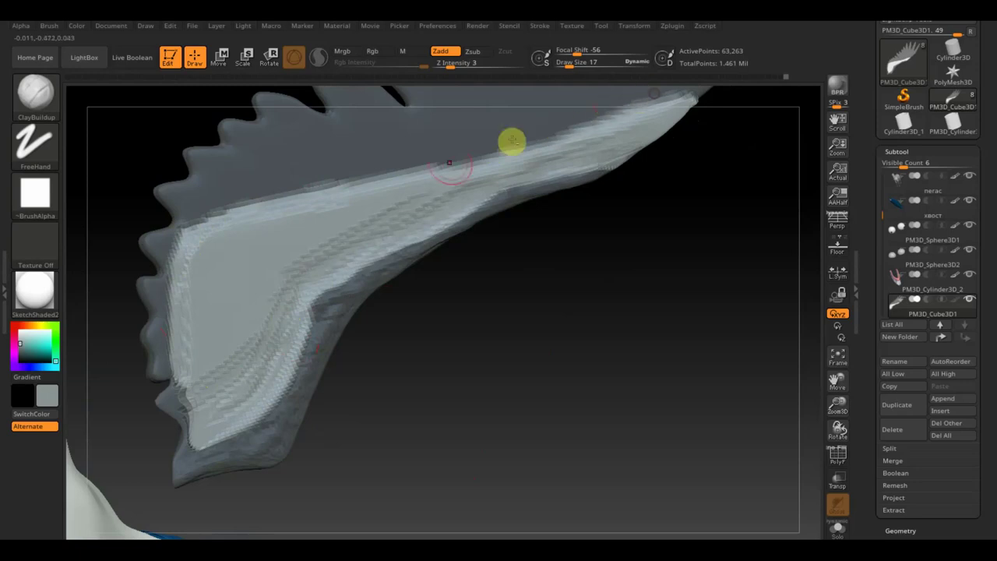
{"action": "mouse_move", "coordinate": [158, 267]}
{"action": "left_mouse_down"}
{"action": "mouse_move", "coordinate": [216, 234]}
{"action": "mouse_move", "coordinate": [358, 212]}
{"action": "mouse_move", "coordinate": [460, 180]}
{"action": "mouse_move", "coordinate": [311, 215]}
{"action": "mouse_move", "coordinate": [213, 285]}
{"action": "mouse_move", "coordinate": [251, 267]}
{"action": "mouse_move", "coordinate": [229, 296]}
{"action": "mouse_move", "coordinate": [205, 292]}
{"action": "mouse_move", "coordinate": [265, 223]}
{"action": "mouse_move", "coordinate": [223, 231]}
{"action": "mouse_move", "coordinate": [202, 275]}
{"action": "mouse_move", "coordinate": [195, 337]}
{"action": "mouse_move", "coordinate": [226, 280]}
{"action": "mouse_move", "coordinate": [220, 369]}
{"action": "mouse_move", "coordinate": [207, 327]}
{"action": "mouse_move", "coordinate": [267, 260]}
{"action": "mouse_move", "coordinate": [232, 289]}
{"action": "mouse_move", "coordinate": [225, 385]}
{"action": "mouse_move", "coordinate": [238, 340]}
{"action": "mouse_move", "coordinate": [297, 262]}
{"action": "mouse_move", "coordinate": [233, 371]}
{"action": "mouse_move", "coordinate": [222, 260]}
{"action": "mouse_move", "coordinate": [194, 418]}
{"action": "mouse_move", "coordinate": [231, 327]}
{"action": "mouse_move", "coordinate": [322, 225]}
{"action": "mouse_move", "coordinate": [225, 309]}
{"action": "mouse_move", "coordinate": [452, 182]}
{"action": "mouse_move", "coordinate": [410, 195]}
{"action": "mouse_move", "coordinate": [457, 180]}
{"action": "mouse_move", "coordinate": [242, 248]}
{"action": "mouse_move", "coordinate": [210, 281]}
{"action": "mouse_move", "coordinate": [262, 229]}
{"action": "mouse_move", "coordinate": [247, 269]}
{"action": "mouse_move", "coordinate": [289, 241]}
{"action": "mouse_move", "coordinate": [380, 223]}
{"action": "mouse_move", "coordinate": [630, 127]}
{"action": "mouse_move", "coordinate": [603, 133]}
{"action": "mouse_move", "coordinate": [678, 118]}
{"action": "mouse_move", "coordinate": [583, 145]}
{"action": "left_mouse_up"}
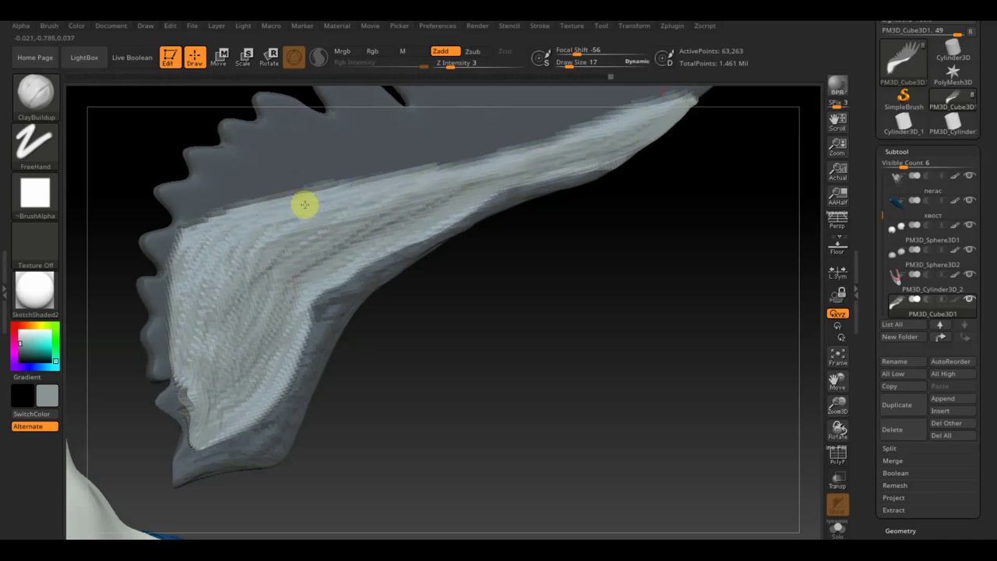
{"action": "mouse_move", "coordinate": [465, 312]}
{"action": "left_mouse_down"}
{"action": "mouse_move", "coordinate": [521, 434]}
{"action": "mouse_move", "coordinate": [507, 394]}
{"action": "left_mouse_up"}
{"action": "key", "text": "ctrl"}
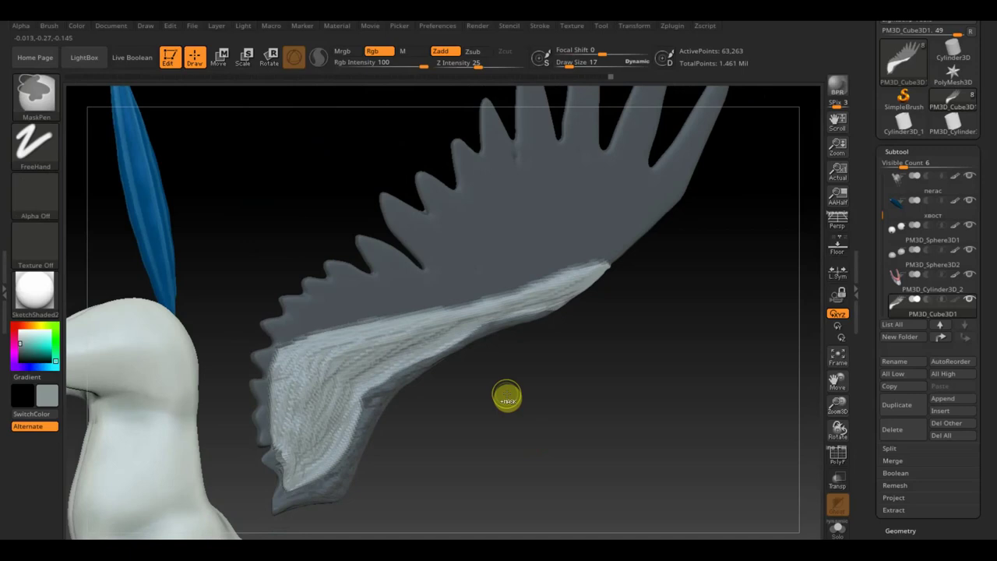
- Invert the mask to free the feathers and carve lengthwise grooves along each feather and the lower edge
{"action": "left_click", "coordinate": [506, 396], "text": "ctrl"}
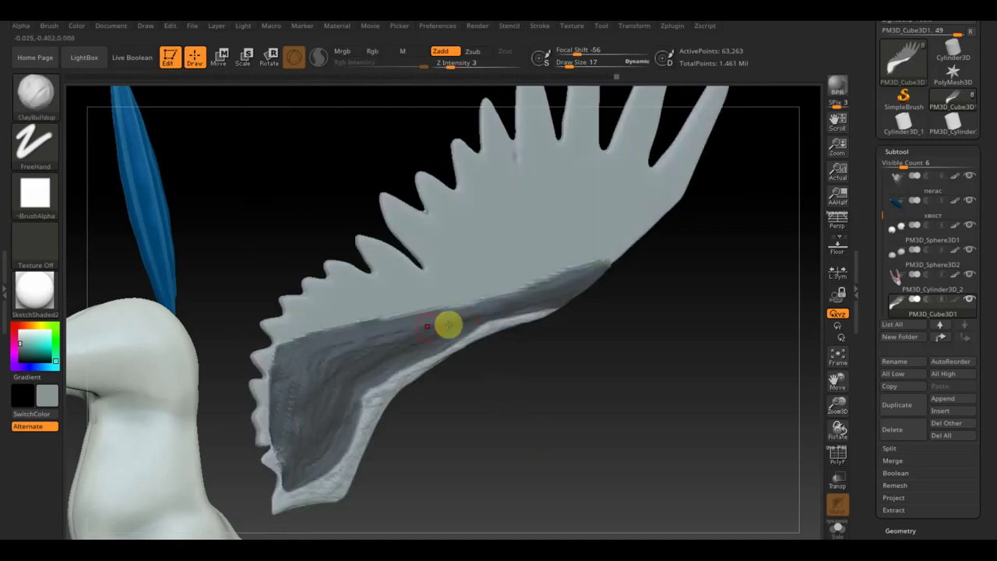
{"action": "mouse_move", "coordinate": [417, 309]}
{"action": "left_mouse_down"}
{"action": "mouse_move", "coordinate": [366, 257]}
{"action": "mouse_move", "coordinate": [402, 276]}
{"action": "left_mouse_up"}
{"action": "left_click_drag", "start_coordinate": [434, 316], "coordinate": [385, 262]}
{"action": "mouse_move", "coordinate": [440, 313]}
{"action": "left_mouse_down"}
{"action": "mouse_move", "coordinate": [379, 251]}
{"action": "mouse_move", "coordinate": [413, 257]}
{"action": "mouse_move", "coordinate": [405, 221]}
{"action": "mouse_move", "coordinate": [436, 257]}
{"action": "mouse_move", "coordinate": [429, 241]}
{"action": "mouse_move", "coordinate": [450, 256]}
{"action": "left_mouse_up"}
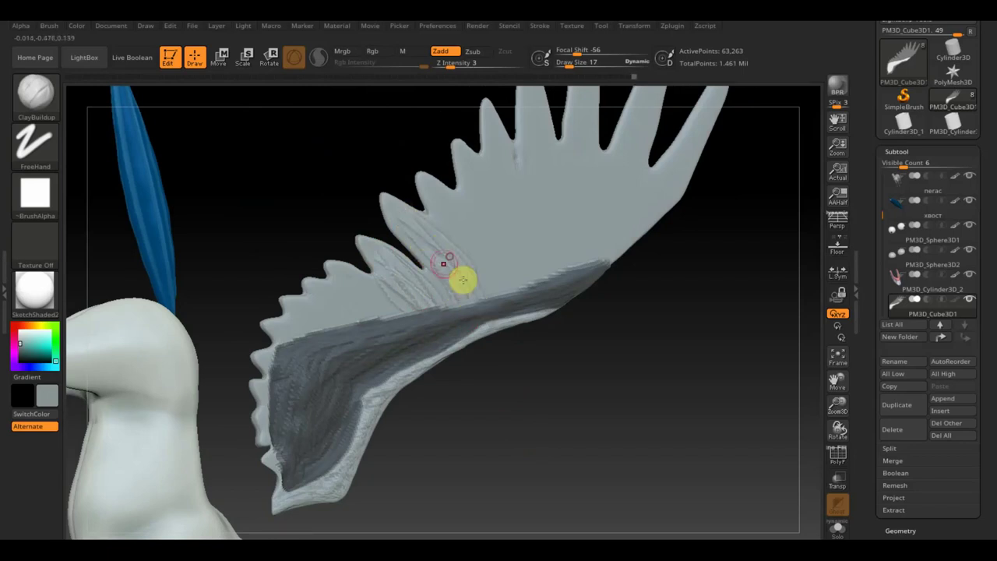
{"action": "mouse_move", "coordinate": [472, 294]}
{"action": "left_mouse_down"}
{"action": "mouse_move", "coordinate": [426, 182]}
{"action": "mouse_move", "coordinate": [472, 241]}
{"action": "left_mouse_up"}
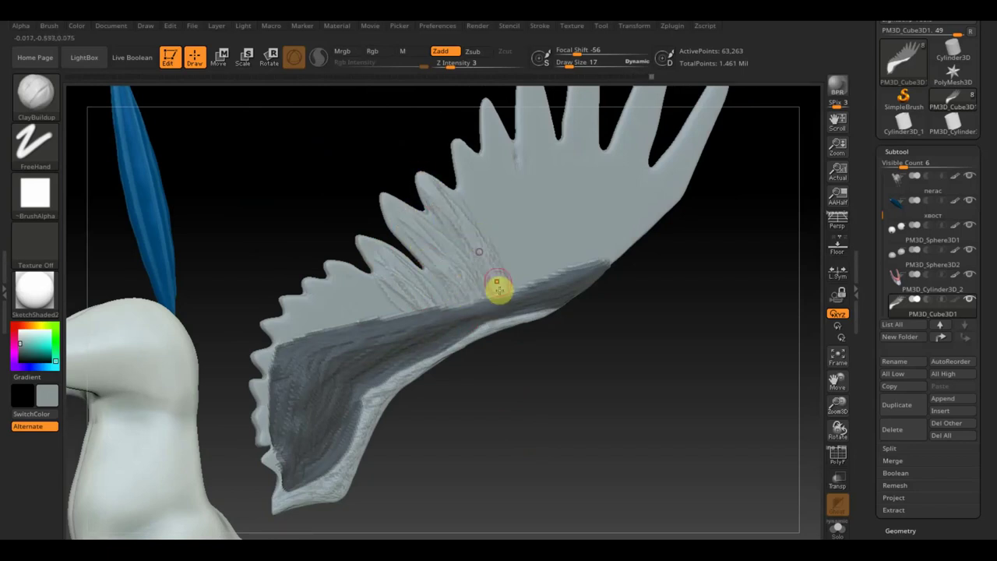
{"action": "left_click_drag", "start_coordinate": [353, 219], "coordinate": [380, 288]}
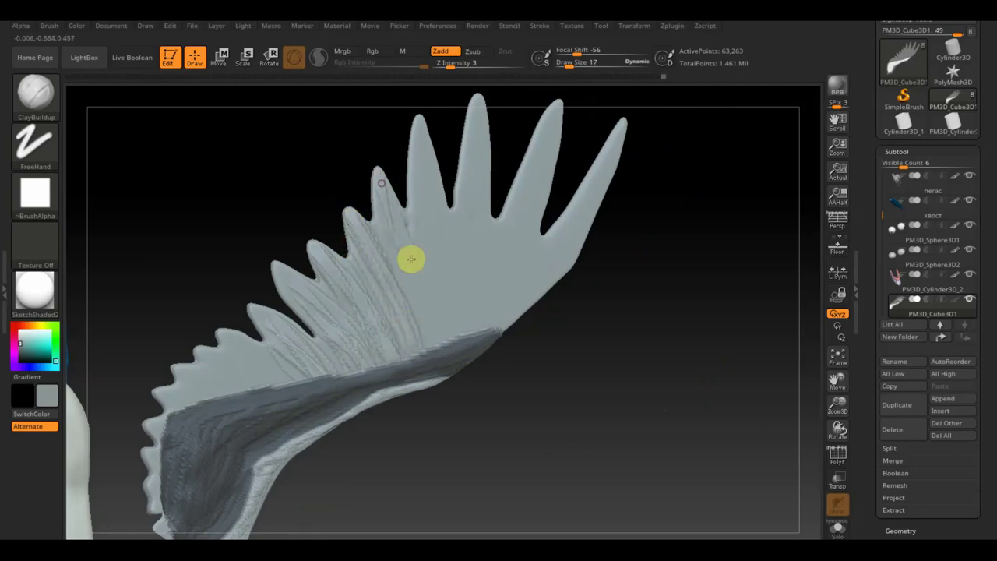
{"action": "mouse_move", "coordinate": [400, 223]}
{"action": "left_mouse_down"}
{"action": "mouse_move", "coordinate": [416, 176]}
{"action": "mouse_move", "coordinate": [452, 272]}
{"action": "mouse_move", "coordinate": [654, 335]}
{"action": "mouse_move", "coordinate": [451, 146]}
{"action": "mouse_move", "coordinate": [418, 342]}
{"action": "left_mouse_up"}
{"action": "mouse_move", "coordinate": [516, 184]}
{"action": "left_mouse_down"}
{"action": "mouse_move", "coordinate": [440, 335]}
{"action": "mouse_move", "coordinate": [514, 194]}
{"action": "mouse_move", "coordinate": [596, 203]}
{"action": "mouse_move", "coordinate": [504, 296]}
{"action": "left_mouse_up"}
{"action": "mouse_move", "coordinate": [350, 225]}
{"action": "left_mouse_down"}
{"action": "mouse_move", "coordinate": [349, 270]}
{"action": "mouse_move", "coordinate": [264, 330]}
{"action": "left_mouse_up"}
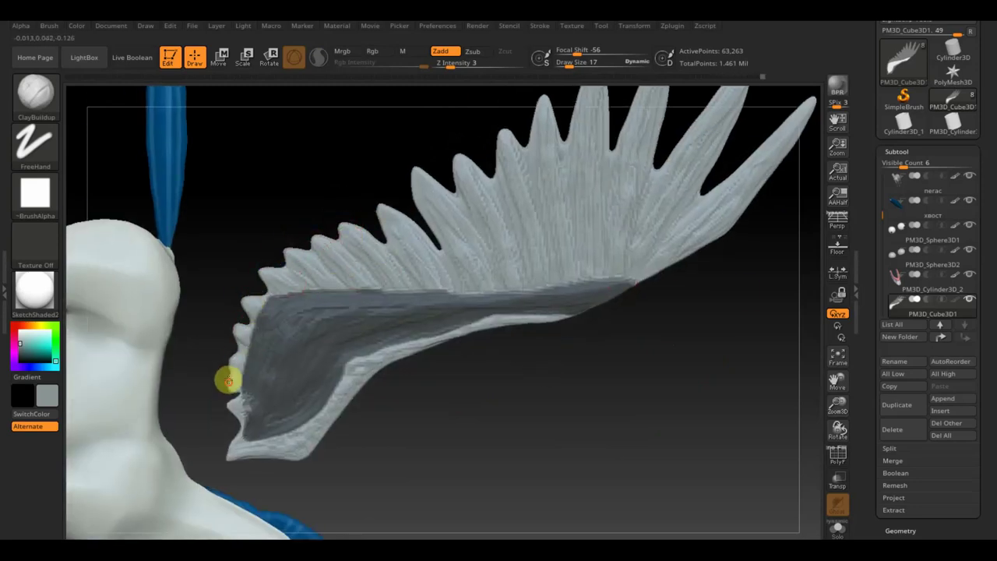
{"action": "mouse_move", "coordinate": [229, 381]}
{"action": "left_mouse_down"}
{"action": "mouse_move", "coordinate": [278, 443]}
{"action": "mouse_move", "coordinate": [358, 382]}
{"action": "mouse_move", "coordinate": [469, 328]}
{"action": "left_mouse_up"}
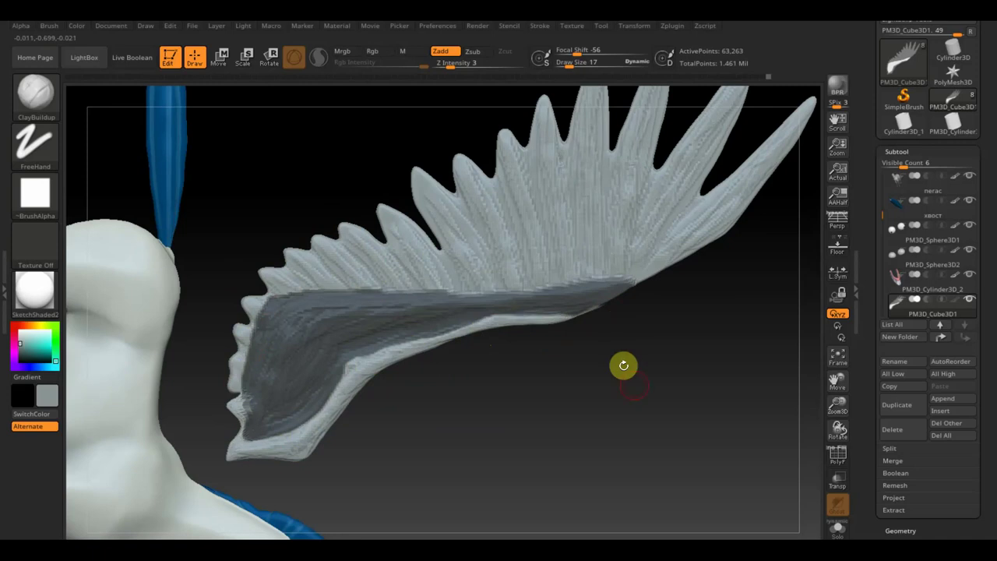
{"action": "left_click_drag", "start_coordinate": [631, 395], "coordinate": [817, 335]}
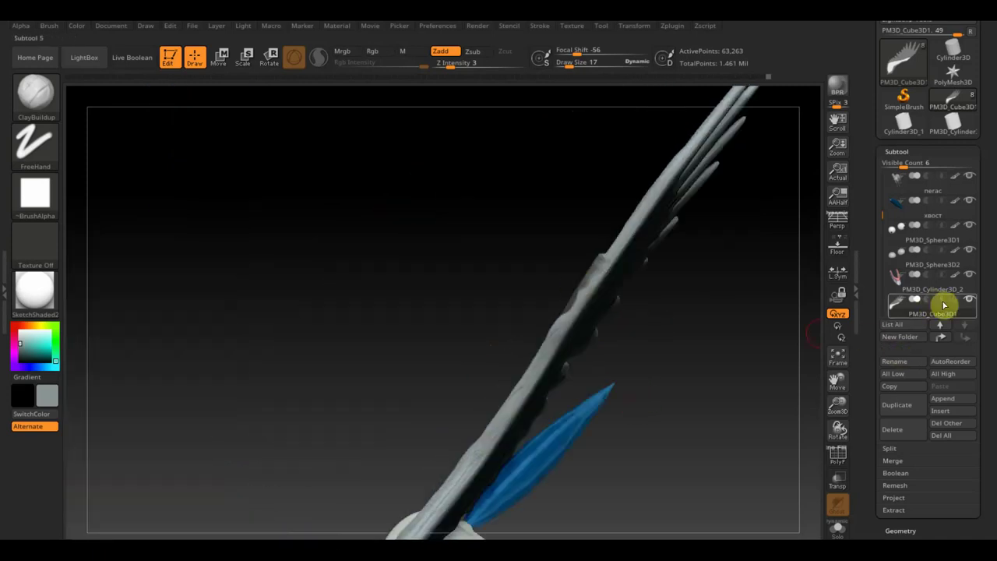
- Reset the view to face the upright wing and clear the blue tint from its edges
{"action": "left_click", "coordinate": [834, 335]}
{"action": "mouse_move", "coordinate": [714, 372]}
{"action": "left_mouse_down"}
{"action": "mouse_move", "coordinate": [694, 397]}
{"action": "mouse_move", "coordinate": [750, 400]}
{"action": "mouse_move", "coordinate": [675, 398]}
{"action": "mouse_move", "coordinate": [683, 394]}
{"action": "mouse_move", "coordinate": [667, 370]}
{"action": "mouse_move", "coordinate": [710, 413]}
{"action": "mouse_move", "coordinate": [735, 417]}
{"action": "left_mouse_up"}
{"action": "left_click_drag", "start_coordinate": [676, 371], "coordinate": [690, 370]}
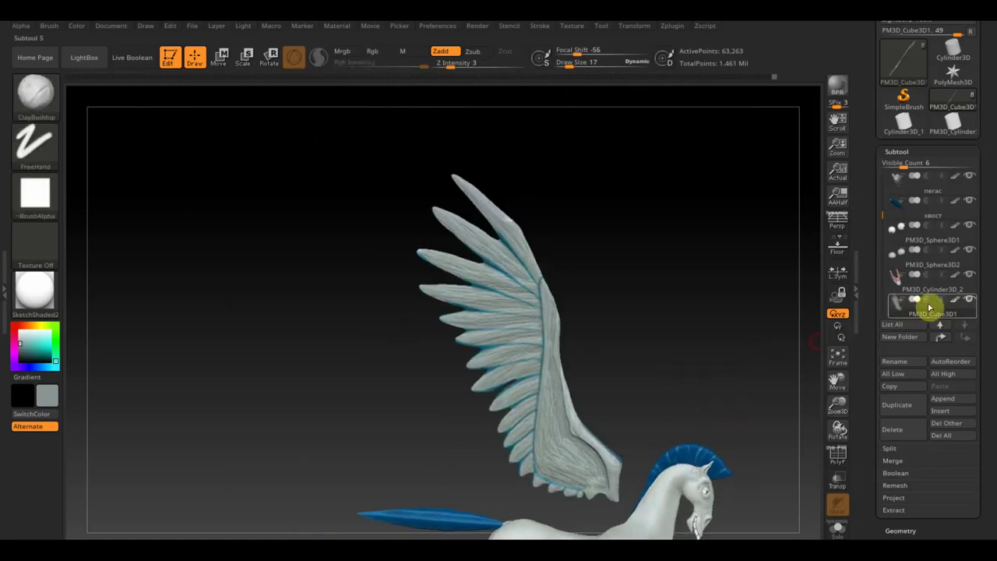
{"action": "left_click", "coordinate": [951, 306]}
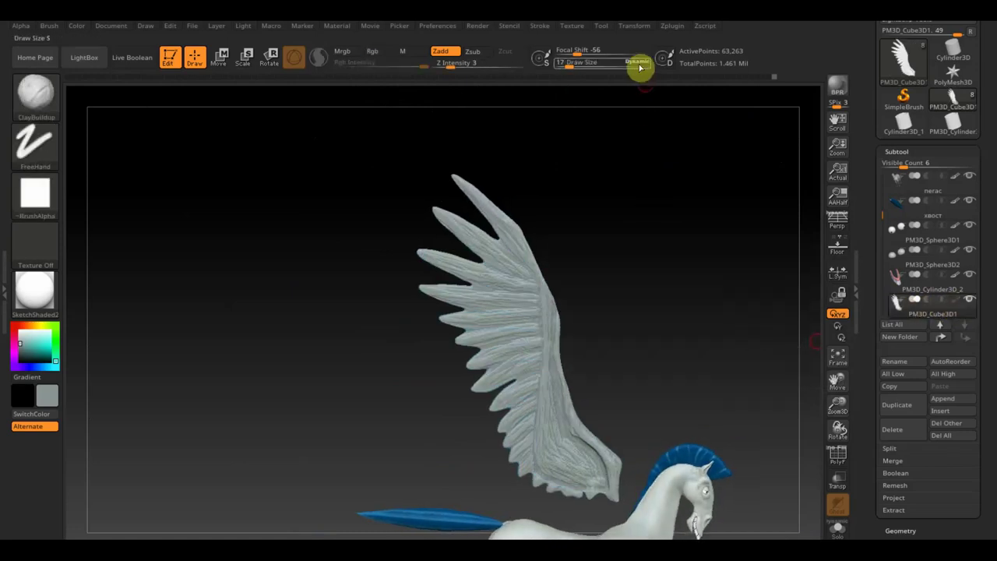
- At Draw Size 146, smooth the whole wing from base to tip, then drop the size to 21
{"action": "left_click_drag", "start_coordinate": [570, 66], "coordinate": [583, 67]}
{"action": "key", "text": "shift"}
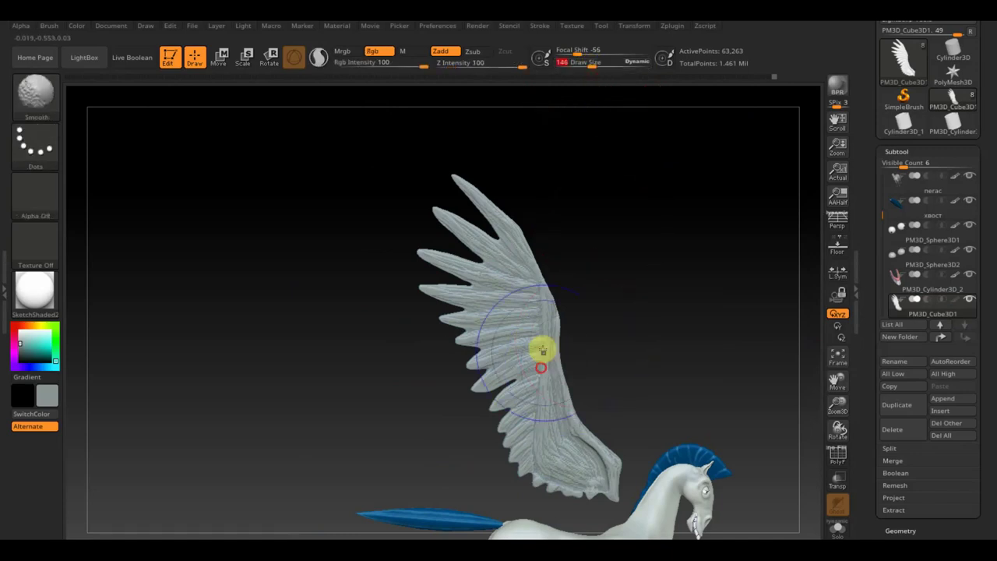
{"action": "left_click_drag", "start_coordinate": [542, 411], "coordinate": [466, 252], "text": "shift"}
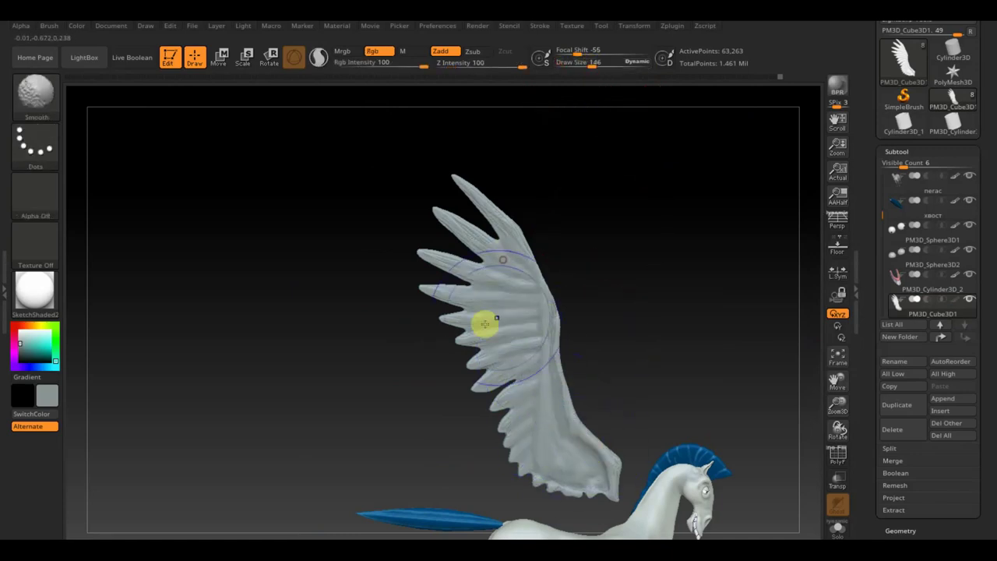
{"action": "left_click_drag", "start_coordinate": [532, 418], "coordinate": [462, 246], "text": "shift"}
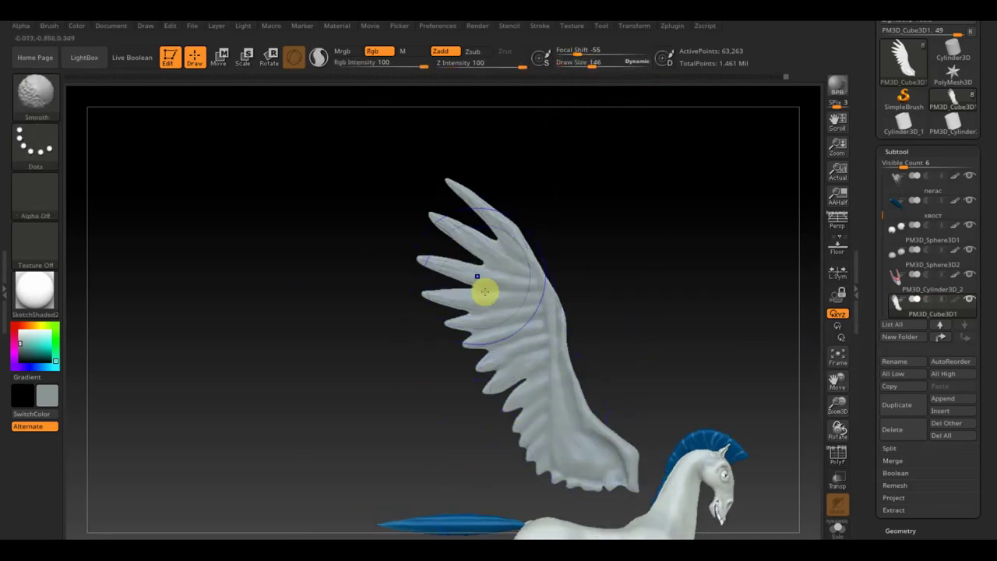
{"action": "left_click_drag", "start_coordinate": [579, 365], "coordinate": [566, 362], "text": "shift"}
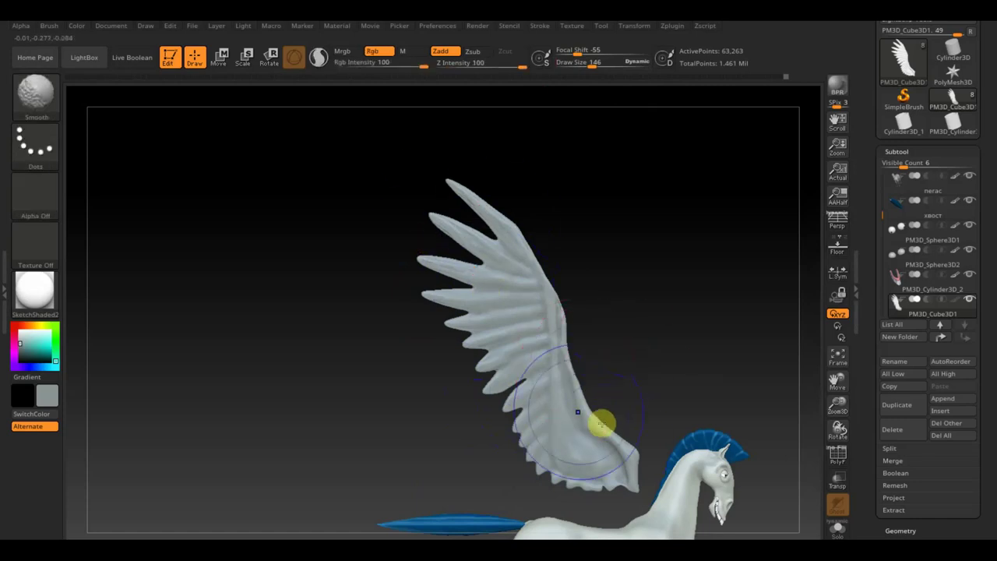
{"action": "mouse_move", "coordinate": [652, 329]}
{"action": "left_mouse_down", "text": "alt"}
{"action": "mouse_move", "coordinate": [485, 211]}
{"action": "mouse_move", "coordinate": [554, 316]}
{"action": "left_mouse_up", "text": "alt"}
{"action": "left_click_drag", "start_coordinate": [591, 60], "coordinate": [575, 59]}
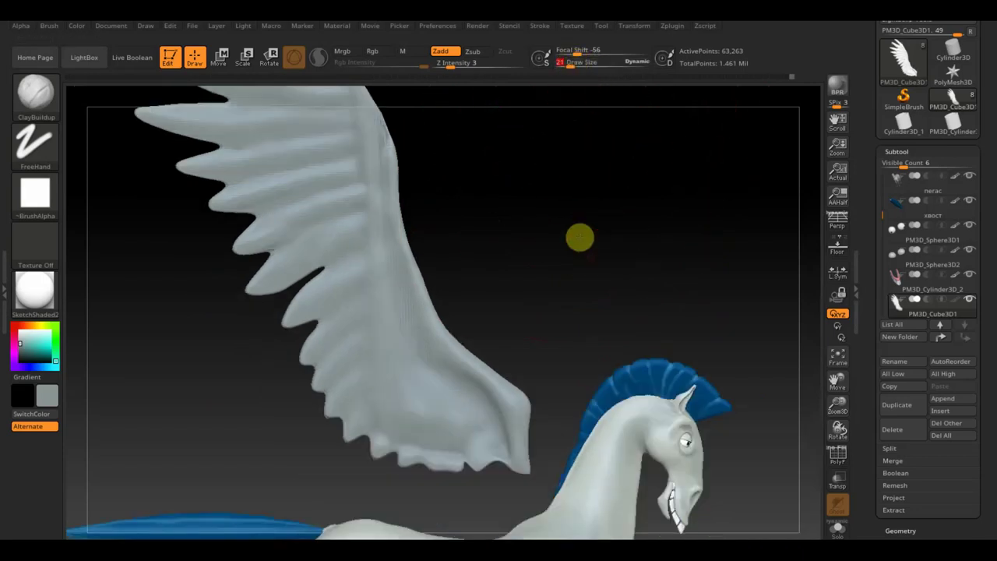
- Add faint ClayBuildup creases along the lower wing, smoothing its edge and upper surface between strokes
{"action": "left_click_drag", "start_coordinate": [578, 236], "coordinate": [506, 396]}
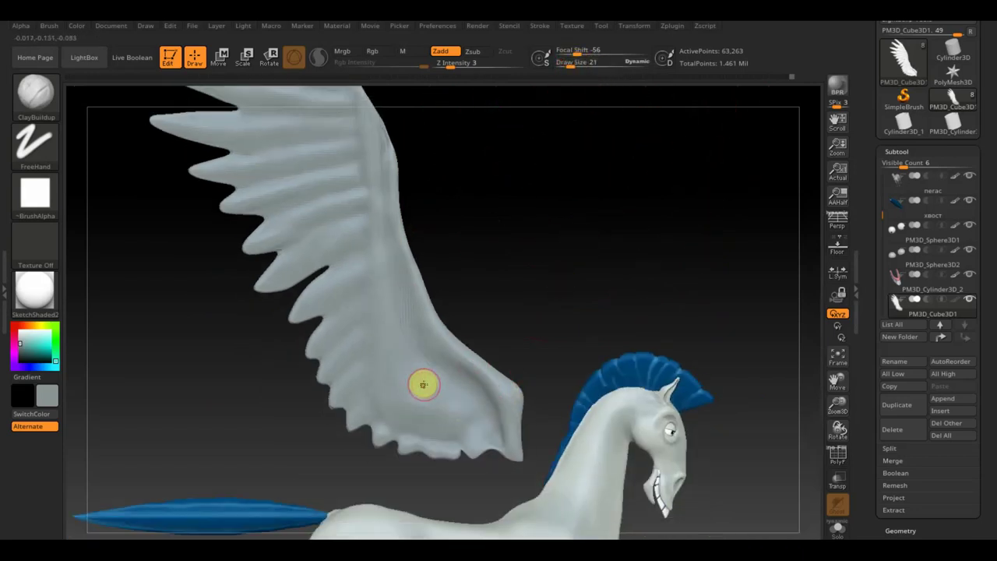
{"action": "key", "text": "shift"}
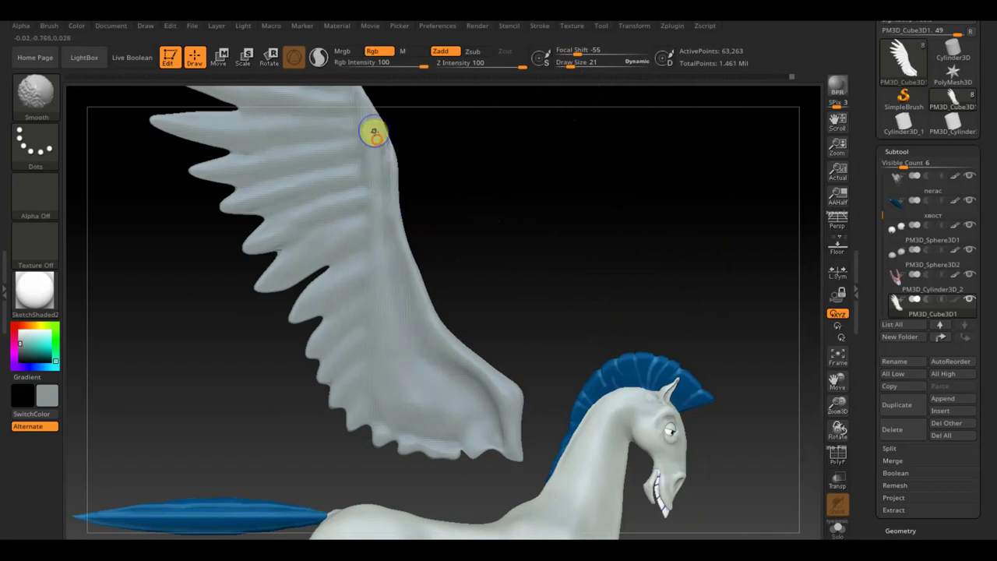
{"action": "mouse_move", "coordinate": [374, 133]}
{"action": "left_mouse_down", "text": "shift"}
{"action": "mouse_move", "coordinate": [396, 311]}
{"action": "mouse_move", "coordinate": [392, 366]}
{"action": "left_mouse_up", "text": "shift"}
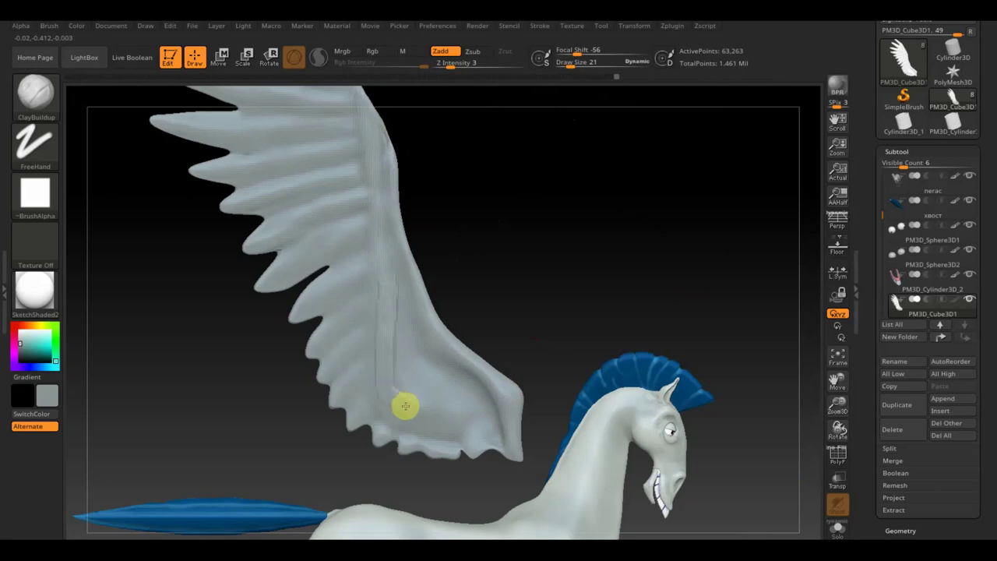
{"action": "mouse_move", "coordinate": [425, 401]}
{"action": "left_mouse_down"}
{"action": "mouse_move", "coordinate": [382, 396]}
{"action": "mouse_move", "coordinate": [391, 372]}
{"action": "mouse_move", "coordinate": [472, 427]}
{"action": "mouse_move", "coordinate": [461, 393]}
{"action": "mouse_move", "coordinate": [478, 429]}
{"action": "mouse_move", "coordinate": [392, 327]}
{"action": "mouse_move", "coordinate": [409, 365]}
{"action": "left_mouse_up"}
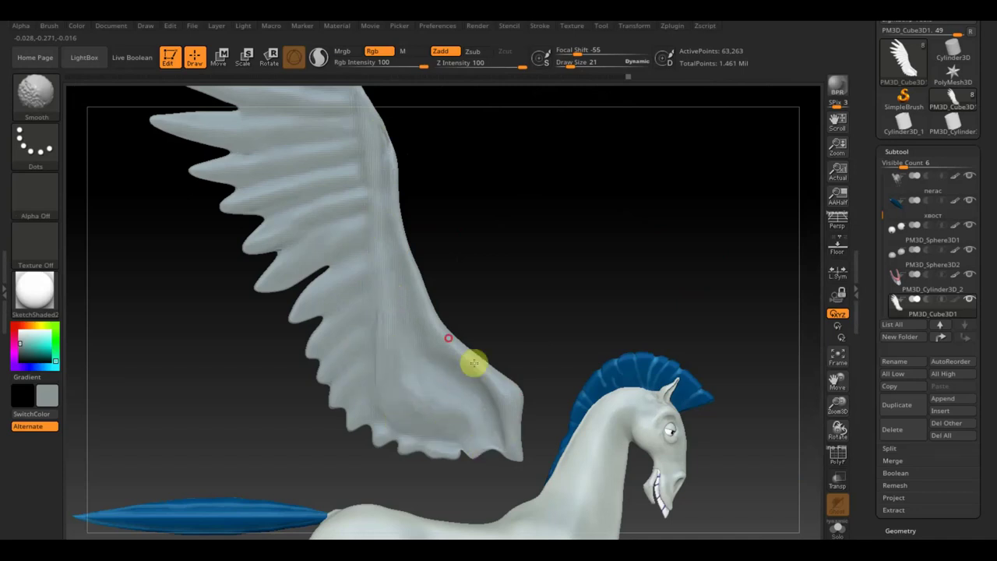
{"action": "left_click_drag", "start_coordinate": [412, 316], "coordinate": [407, 220]}
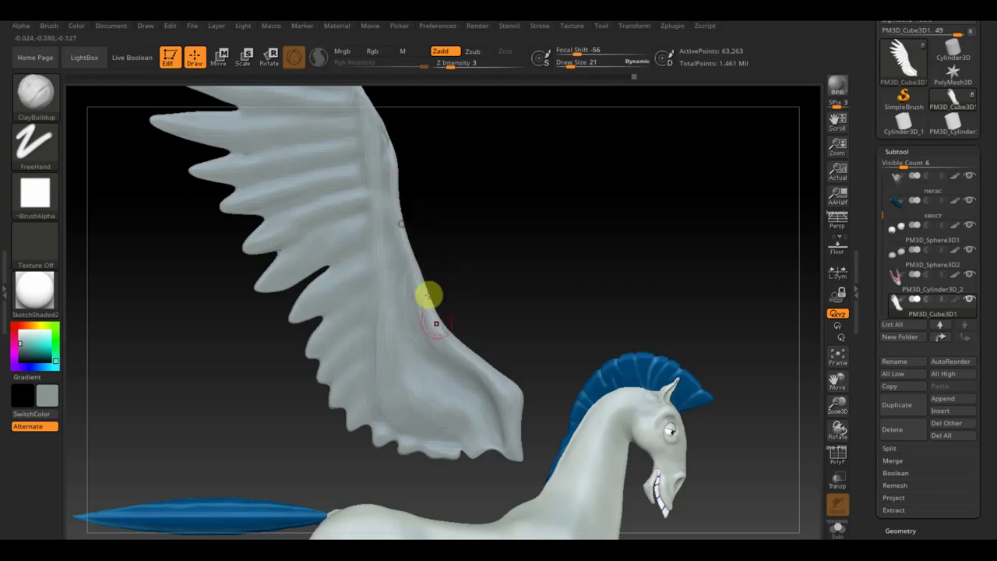
{"action": "left_click_drag", "start_coordinate": [428, 295], "coordinate": [402, 264], "text": "shift"}
{"action": "left_click_drag", "start_coordinate": [441, 385], "coordinate": [429, 335], "text": "shift"}
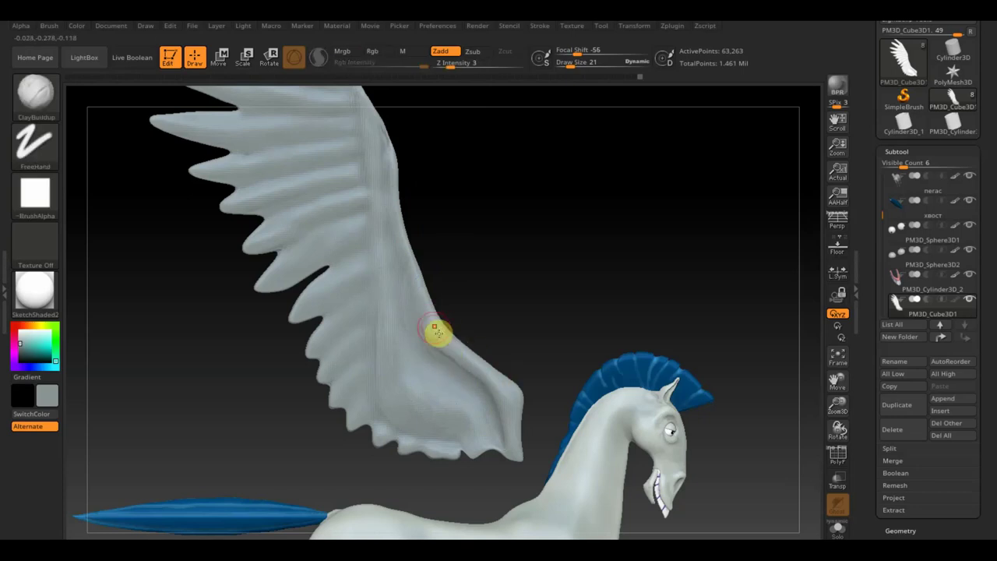
{"action": "mouse_move", "coordinate": [460, 356]}
{"action": "left_mouse_down", "text": "shift"}
{"action": "mouse_move", "coordinate": [451, 359]}
{"action": "mouse_move", "coordinate": [447, 330]}
{"action": "mouse_move", "coordinate": [501, 249]}
{"action": "left_mouse_up", "text": "shift"}
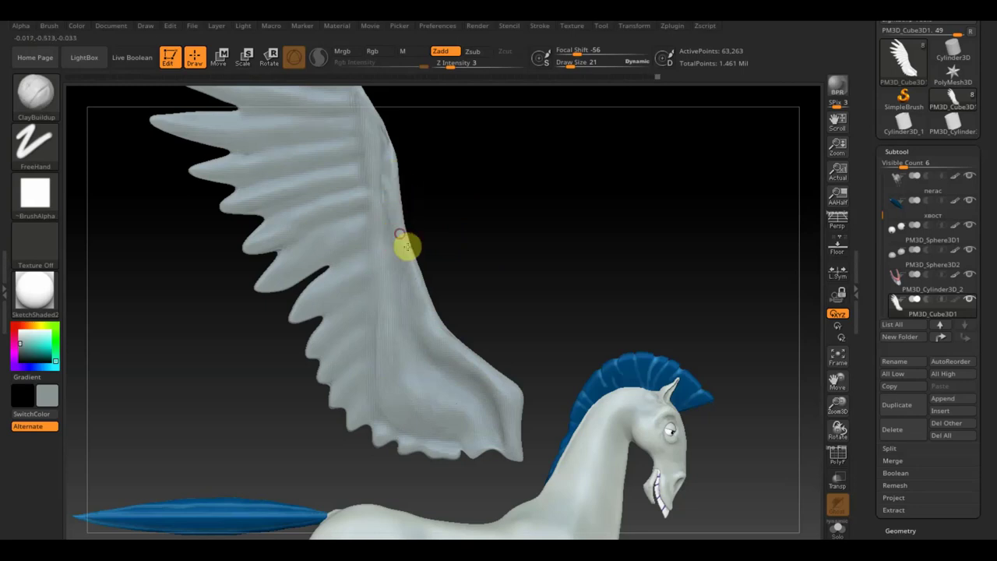
{"action": "left_click_drag", "start_coordinate": [394, 174], "coordinate": [375, 172], "text": "shift"}
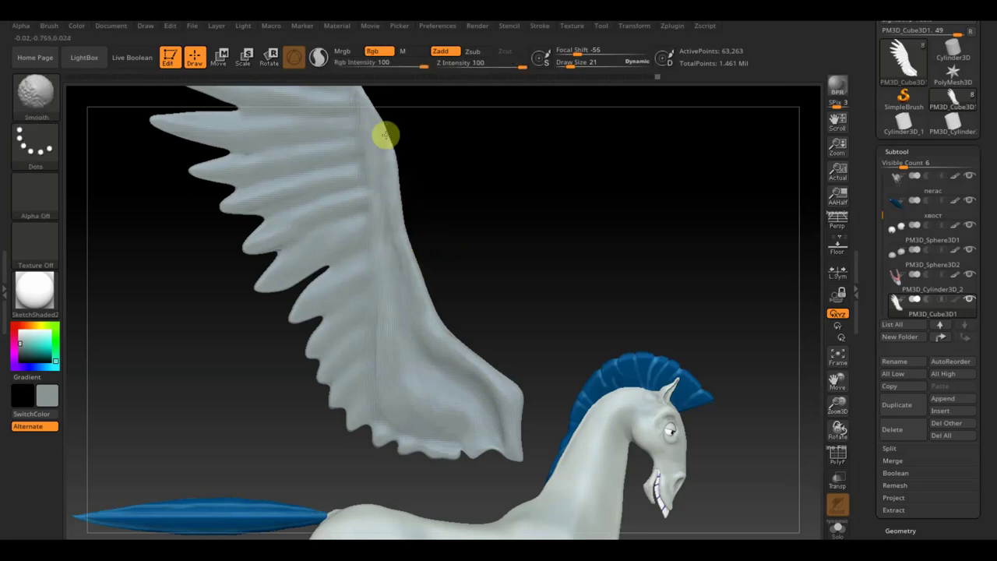
{"action": "left_click_drag", "start_coordinate": [398, 290], "coordinate": [396, 273], "text": "shift"}
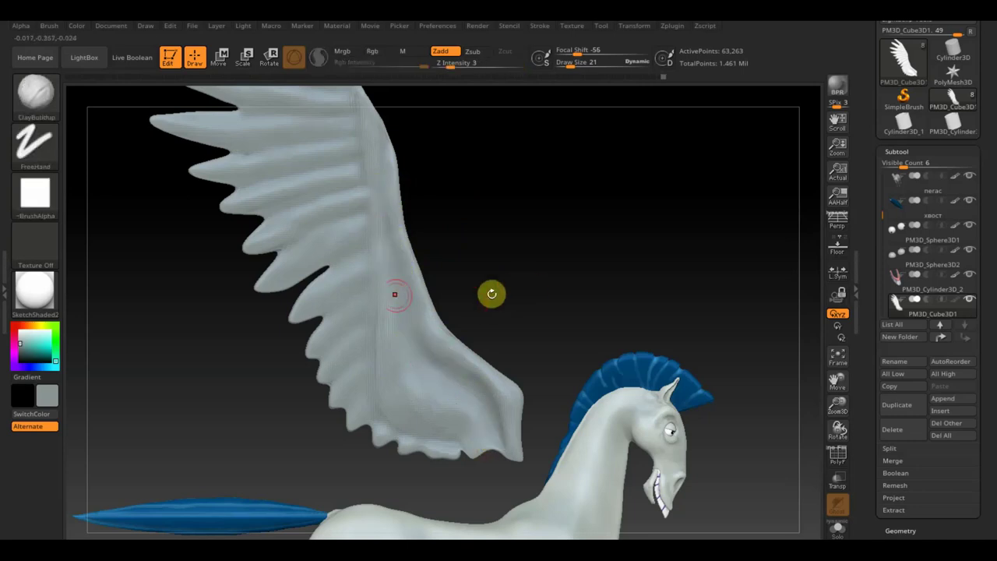
{"action": "left_click_drag", "start_coordinate": [537, 291], "coordinate": [510, 242], "text": "alt"}
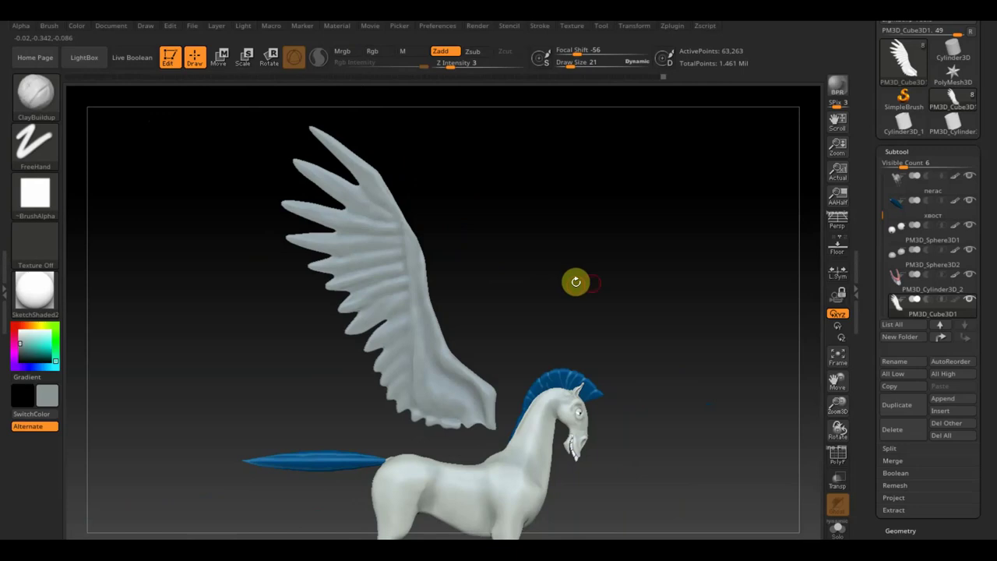
{"action": "mouse_move", "coordinate": [660, 349]}
{"action": "left_mouse_down", "text": "alt"}
{"action": "mouse_move", "coordinate": [716, 372]}
{"action": "mouse_move", "coordinate": [760, 356]}
{"action": "left_mouse_up", "text": "alt"}
{"action": "mouse_move", "coordinate": [740, 392]}
{"action": "left_mouse_down"}
{"action": "mouse_move", "coordinate": [662, 334]}
{"action": "mouse_move", "coordinate": [671, 337]}
{"action": "left_mouse_up"}
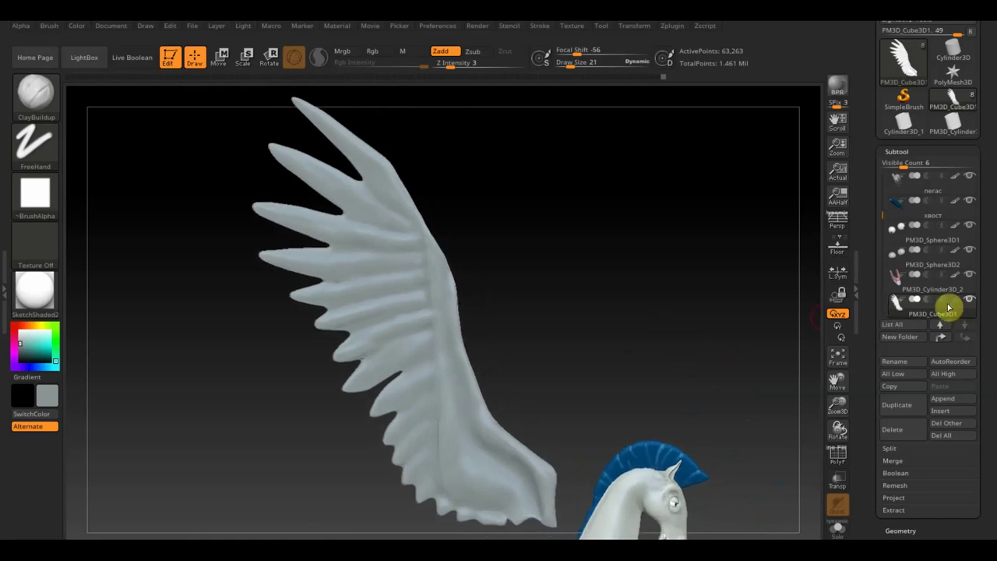
{"action": "left_click", "coordinate": [953, 304]}
{"action": "mouse_move", "coordinate": [661, 353]}
{"action": "left_mouse_down"}
{"action": "mouse_move", "coordinate": [567, 381]}
{"action": "mouse_move", "coordinate": [579, 383]}
{"action": "mouse_move", "coordinate": [552, 369]}
{"action": "mouse_move", "coordinate": [590, 385]}
{"action": "mouse_move", "coordinate": [635, 379]}
{"action": "left_mouse_up"}
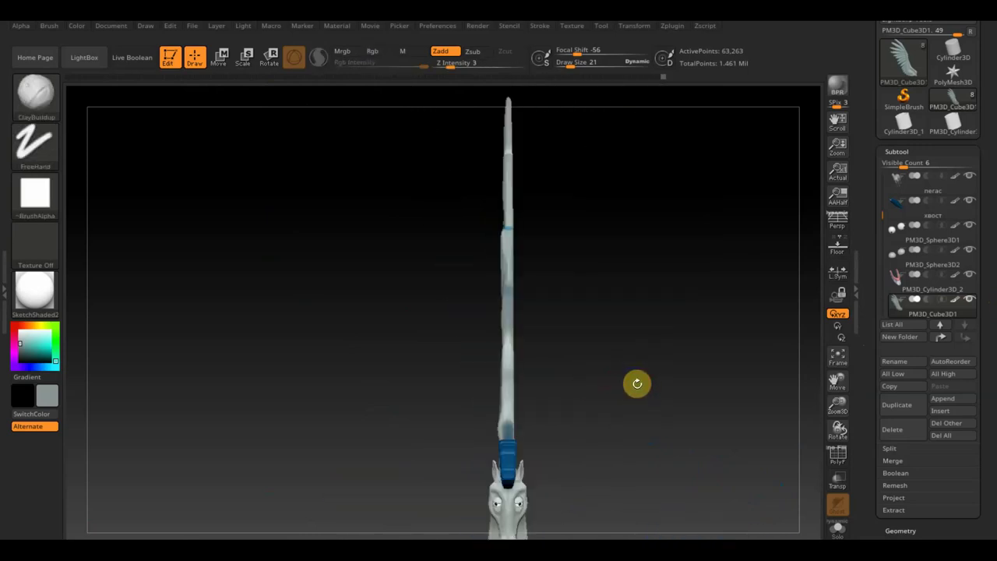
{"action": "mouse_move", "coordinate": [636, 383]}
{"action": "left_mouse_down"}
{"action": "mouse_move", "coordinate": [610, 407]}
{"action": "mouse_move", "coordinate": [634, 421]}
{"action": "mouse_move", "coordinate": [640, 398]}
{"action": "left_mouse_up"}
{"action": "mouse_move", "coordinate": [634, 329]}
{"action": "left_mouse_down"}
{"action": "mouse_move", "coordinate": [560, 309]}
{"action": "mouse_move", "coordinate": [549, 483]}
{"action": "left_mouse_up"}
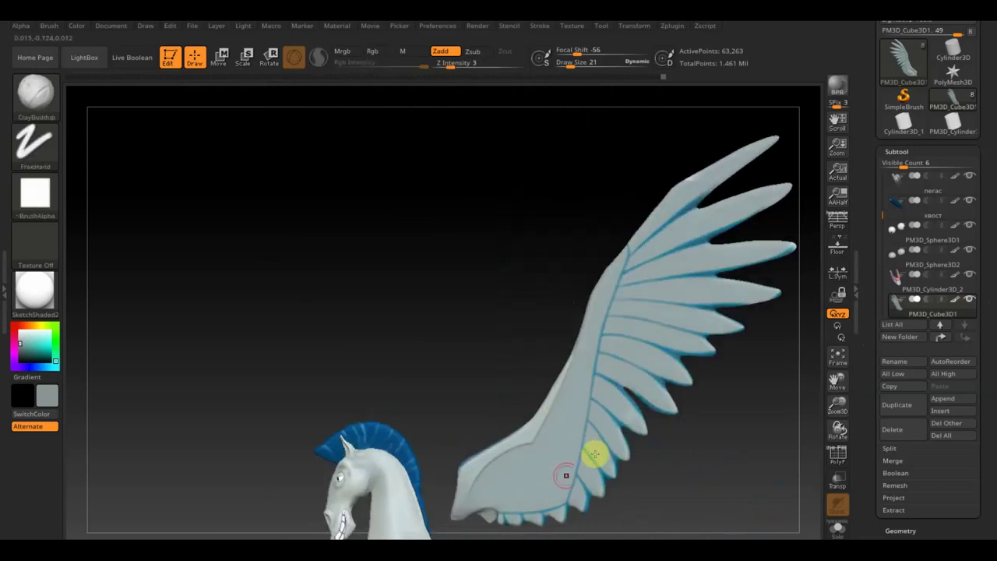
{"action": "mouse_move", "coordinate": [672, 492]}
{"action": "left_mouse_down"}
{"action": "mouse_move", "coordinate": [708, 494]}
{"action": "mouse_move", "coordinate": [686, 485]}
{"action": "mouse_move", "coordinate": [668, 429]}
{"action": "mouse_move", "coordinate": [784, 503]}
{"action": "mouse_move", "coordinate": [737, 527]}
{"action": "mouse_move", "coordinate": [699, 523]}
{"action": "mouse_move", "coordinate": [725, 523]}
{"action": "mouse_move", "coordinate": [725, 507]}
{"action": "mouse_move", "coordinate": [701, 483]}
{"action": "left_mouse_up"}
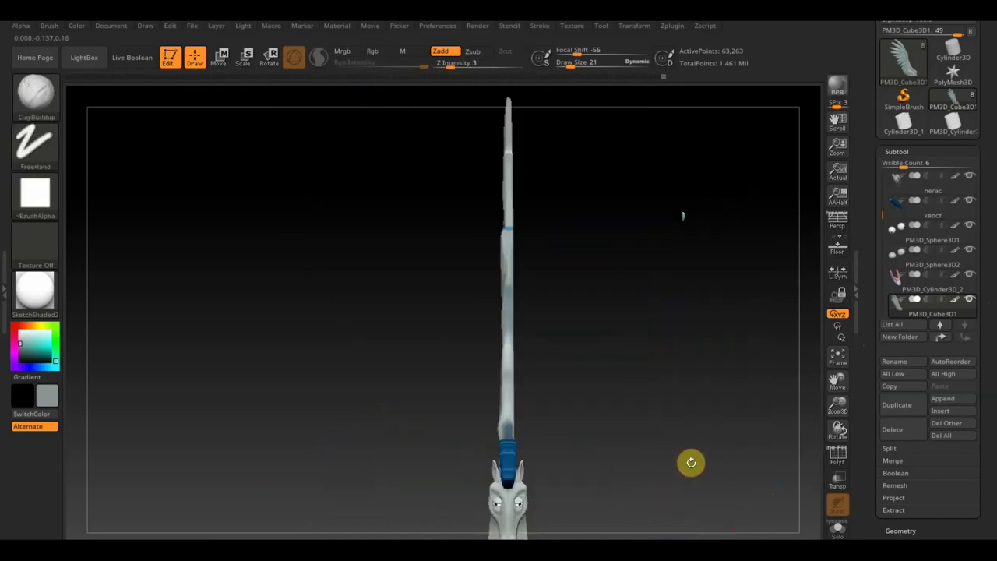
- Scale the wing slightly narrower with the Move gizmo, then return to Draw and reorient the view
{"action": "left_click", "coordinate": [219, 56]}
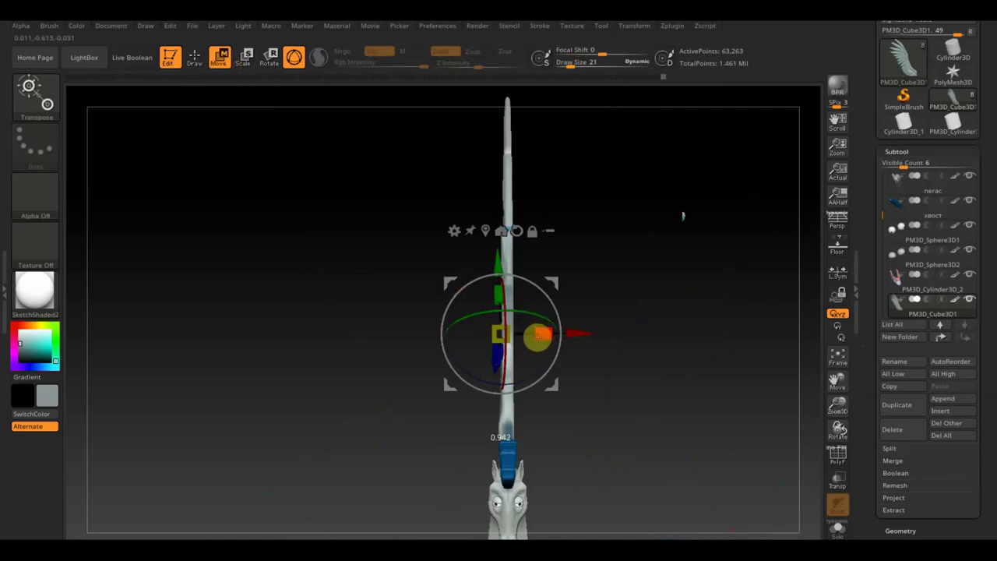
{"action": "left_click_drag", "start_coordinate": [521, 340], "coordinate": [475, 350]}
{"action": "left_click_drag", "start_coordinate": [551, 417], "coordinate": [646, 459]}
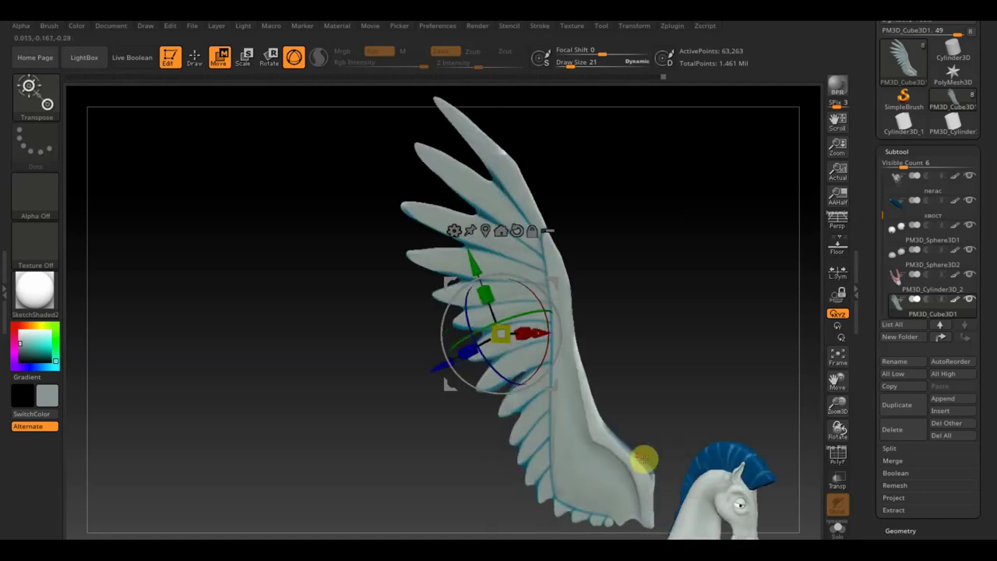
{"action": "left_click", "coordinate": [195, 56]}
{"action": "mouse_move", "coordinate": [654, 232]}
{"action": "left_mouse_down"}
{"action": "mouse_move", "coordinate": [703, 307]}
{"action": "mouse_move", "coordinate": [709, 231]}
{"action": "mouse_move", "coordinate": [737, 227]}
{"action": "mouse_move", "coordinate": [723, 263]}
{"action": "mouse_move", "coordinate": [670, 283]}
{"action": "mouse_move", "coordinate": [710, 313]}
{"action": "mouse_move", "coordinate": [716, 351]}
{"action": "mouse_move", "coordinate": [596, 195]}
{"action": "mouse_move", "coordinate": [602, 211]}
{"action": "mouse_move", "coordinate": [589, 222]}
{"action": "mouse_move", "coordinate": [570, 211]}
{"action": "mouse_move", "coordinate": [545, 147]}
{"action": "mouse_move", "coordinate": [577, 203]}
{"action": "mouse_move", "coordinate": [574, 245]}
{"action": "mouse_move", "coordinate": [616, 222]}
{"action": "left_mouse_up"}
{"action": "left_click_drag", "start_coordinate": [569, 245], "coordinate": [633, 301]}
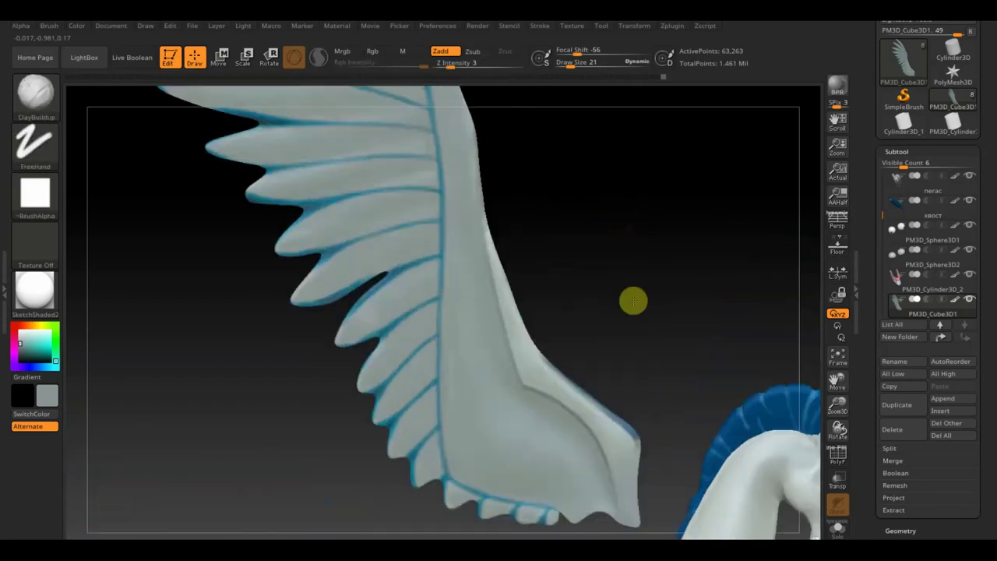
- Hide the wing's blue edge colouring and Shift-smooth the crease on the lower wing
{"action": "left_click", "coordinate": [956, 301]}
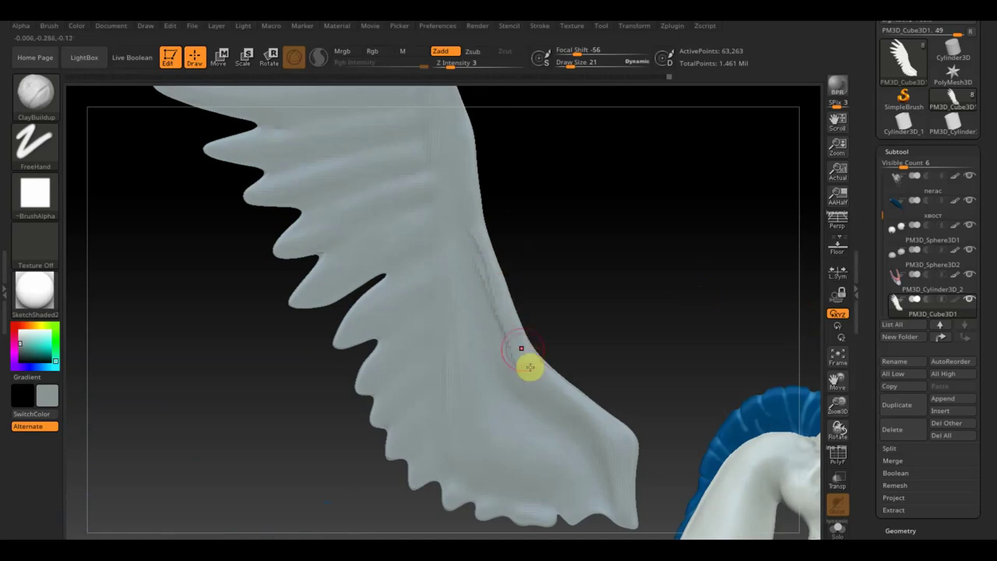
{"action": "key", "text": "shift"}
{"action": "mouse_move", "coordinate": [561, 435]}
{"action": "left_mouse_down", "text": "shift"}
{"action": "mouse_move", "coordinate": [519, 410]}
{"action": "mouse_move", "coordinate": [548, 424]}
{"action": "left_mouse_up", "text": "shift"}
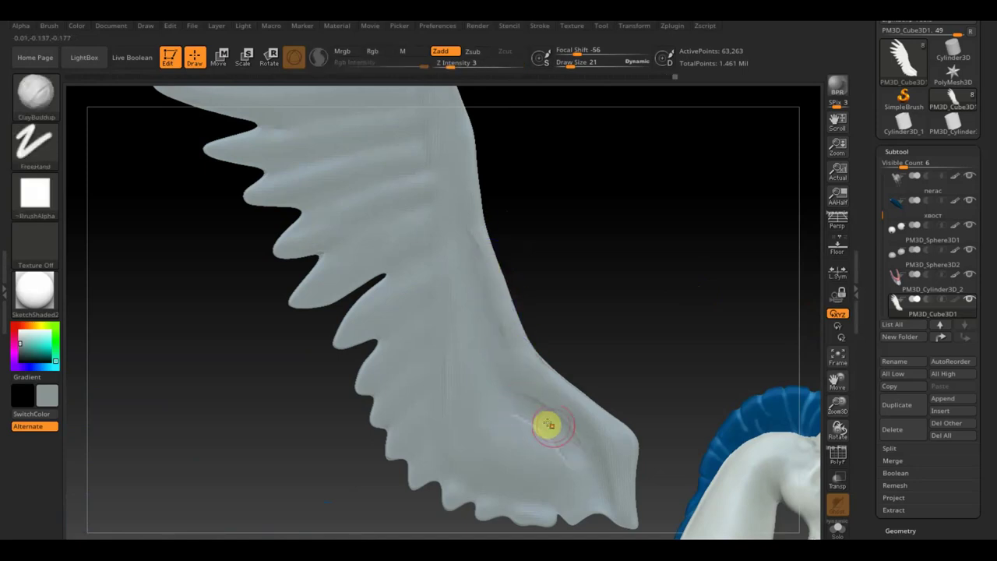
{"action": "mouse_move", "coordinate": [576, 470]}
{"action": "left_mouse_down", "text": "shift"}
{"action": "mouse_move", "coordinate": [580, 451]}
{"action": "mouse_move", "coordinate": [603, 493]}
{"action": "left_mouse_up", "text": "shift"}
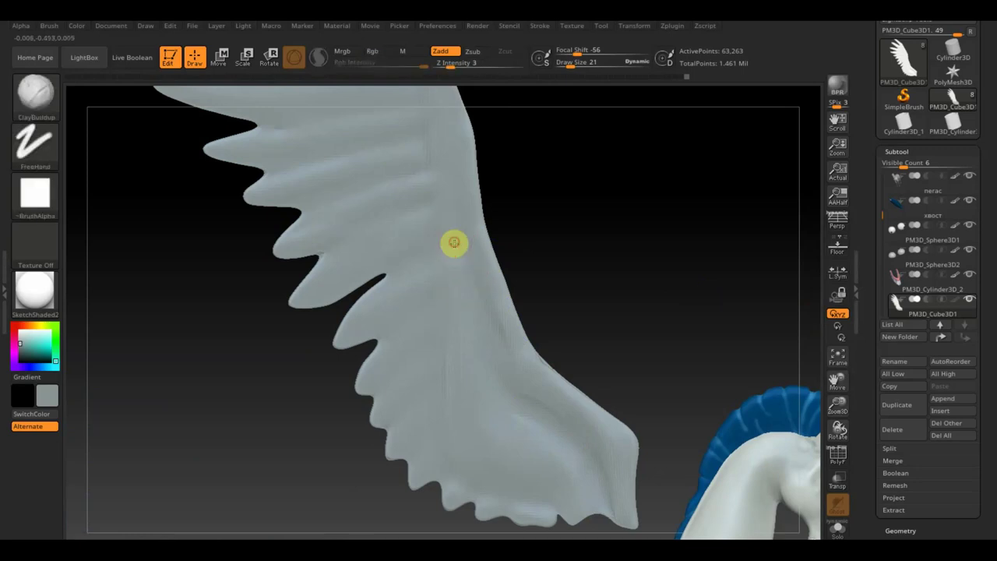
{"action": "left_click_drag", "start_coordinate": [479, 362], "coordinate": [460, 242]}
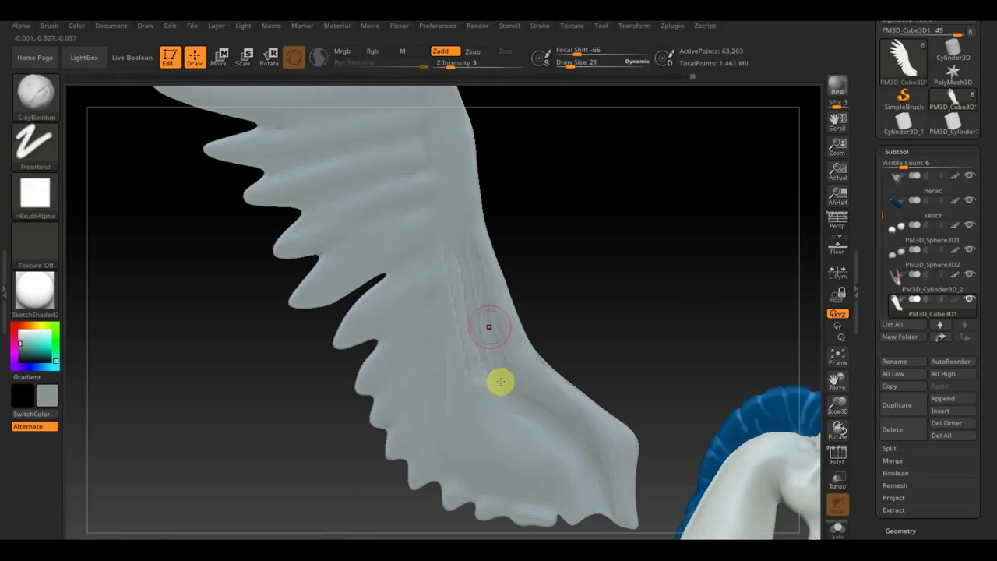
- Smooth out the remaining ridged lines across the wing surface, then view it edge-on
{"action": "key", "text": "shift"}
{"action": "left_click_drag", "start_coordinate": [466, 251], "coordinate": [446, 259], "text": "shift"}
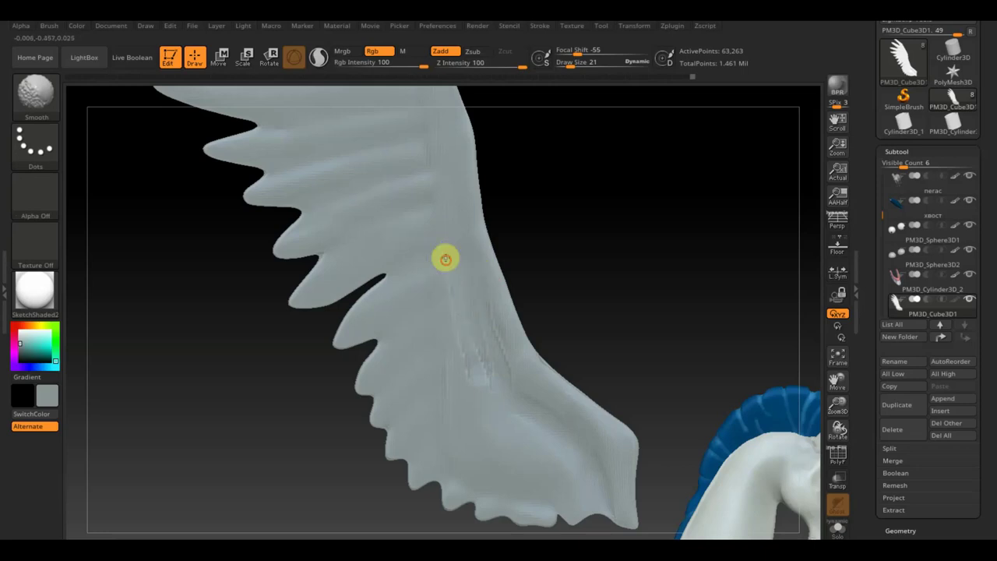
{"action": "mouse_move", "coordinate": [484, 329]}
{"action": "left_mouse_down", "text": "shift"}
{"action": "mouse_move", "coordinate": [486, 296]}
{"action": "mouse_move", "coordinate": [497, 350]}
{"action": "left_mouse_up", "text": "shift"}
{"action": "mouse_move", "coordinate": [619, 294]}
{"action": "left_mouse_down"}
{"action": "mouse_move", "coordinate": [528, 314]}
{"action": "mouse_move", "coordinate": [687, 395]}
{"action": "left_mouse_up"}
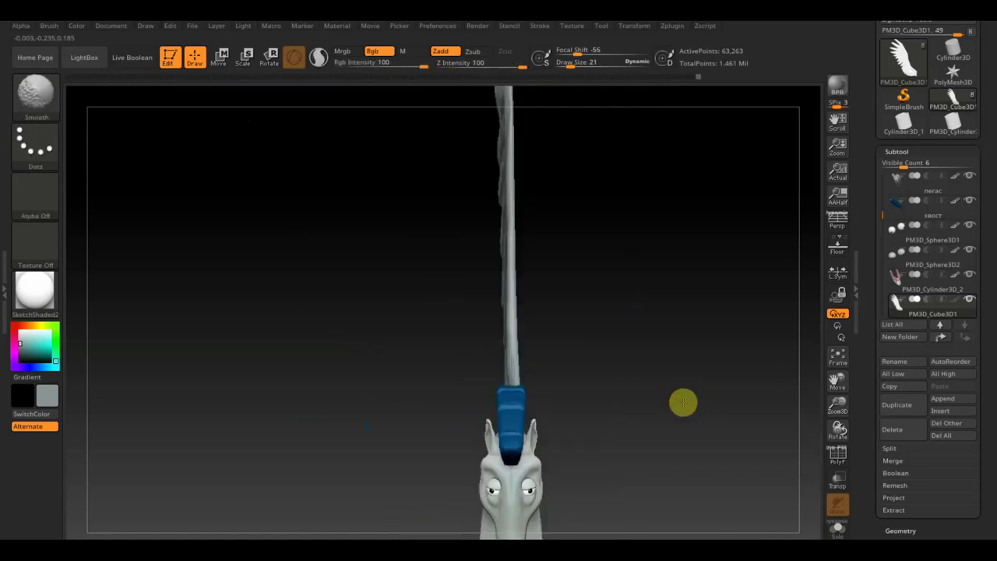
- Apply Mirror And Weld to the wing, then undo back to the earlier state
{"action": "left_click", "coordinate": [954, 300]}
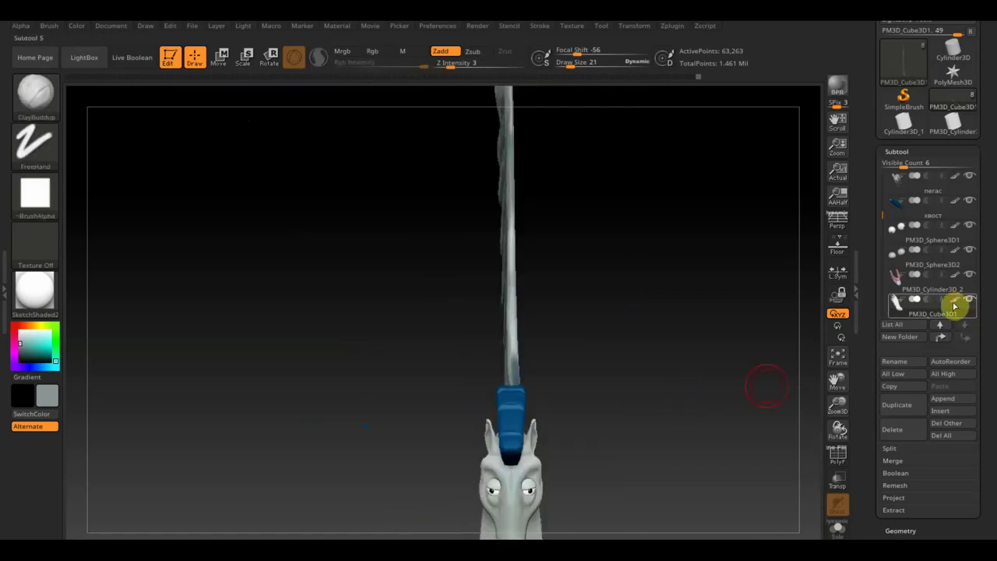
{"action": "left_click", "coordinate": [919, 532]}
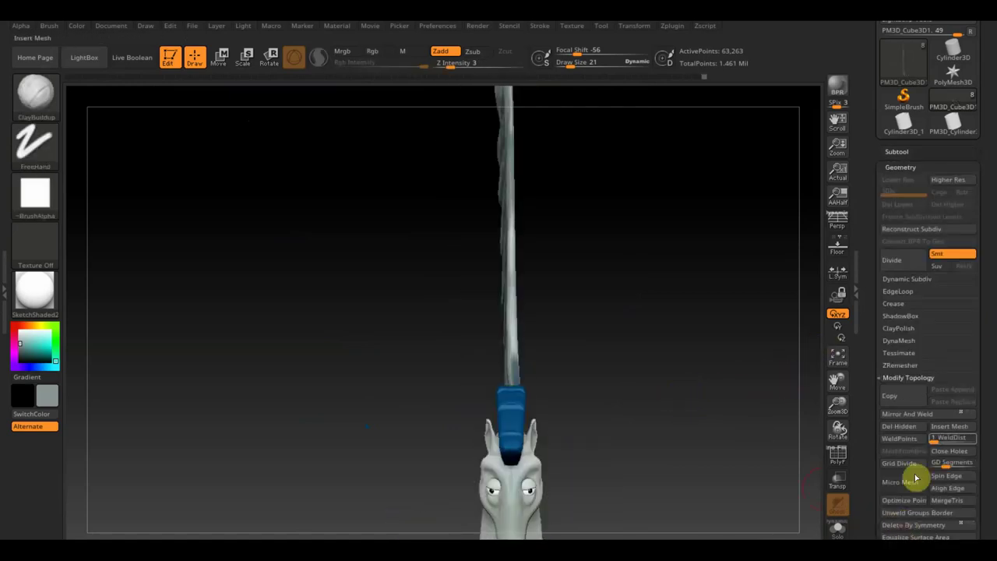
{"action": "left_click", "coordinate": [923, 413]}
{"action": "mouse_move", "coordinate": [771, 397]}
{"action": "left_mouse_down"}
{"action": "mouse_move", "coordinate": [730, 393]}
{"action": "mouse_move", "coordinate": [741, 430]}
{"action": "mouse_move", "coordinate": [781, 420]}
{"action": "mouse_move", "coordinate": [740, 408]}
{"action": "mouse_move", "coordinate": [748, 401]}
{"action": "left_mouse_up"}
{"action": "left_click_drag", "start_coordinate": [723, 353], "coordinate": [724, 357], "text": "ctrl"}
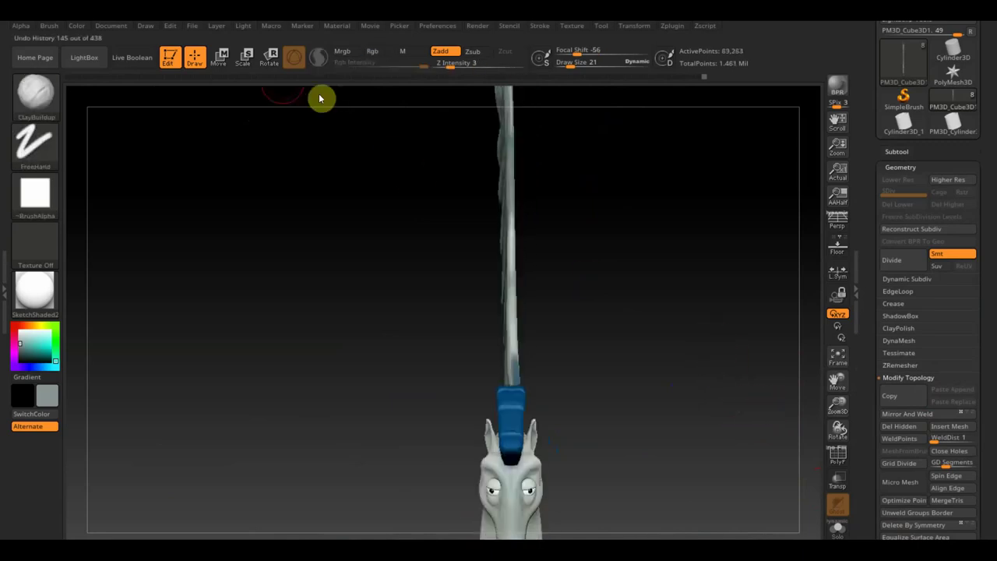
- Scale the wing up slightly with the Move gizmo and mirror-weld it again
{"action": "left_click", "coordinate": [220, 57]}
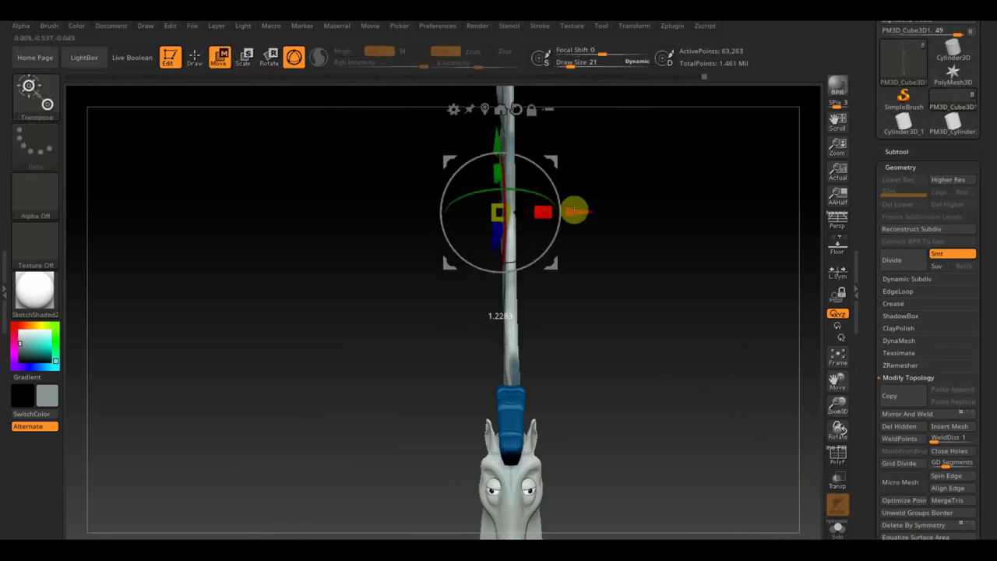
{"action": "mouse_move", "coordinate": [666, 313]}
{"action": "left_mouse_down"}
{"action": "mouse_move", "coordinate": [694, 324]}
{"action": "mouse_move", "coordinate": [676, 343]}
{"action": "left_mouse_up"}
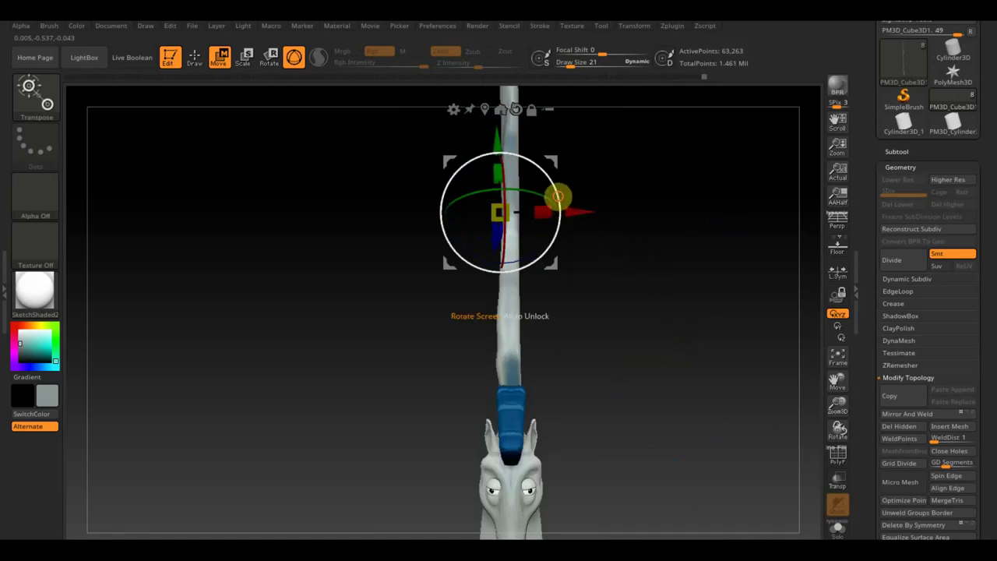
{"action": "left_click_drag", "start_coordinate": [556, 196], "coordinate": [553, 195]}
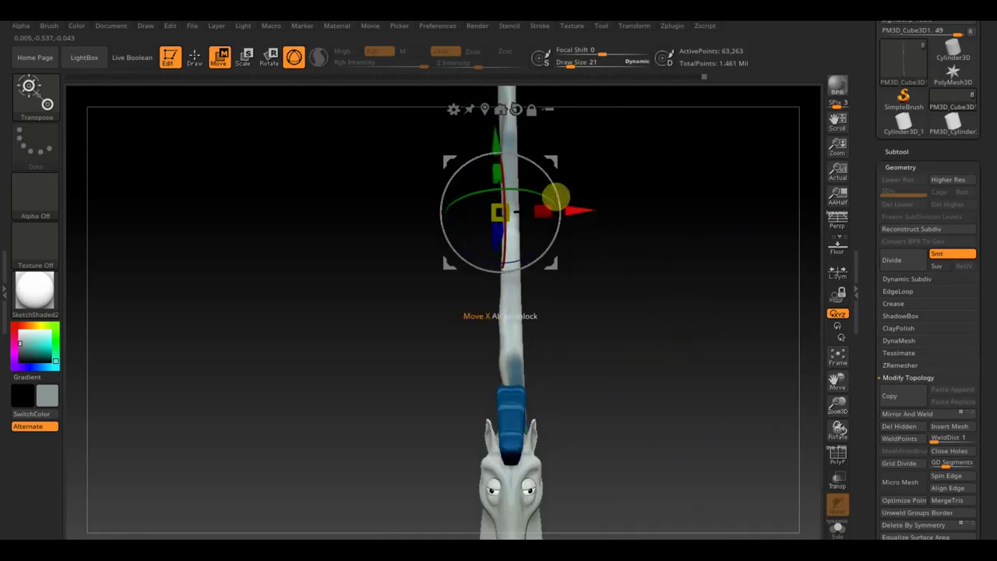
{"action": "left_click", "coordinate": [920, 412]}
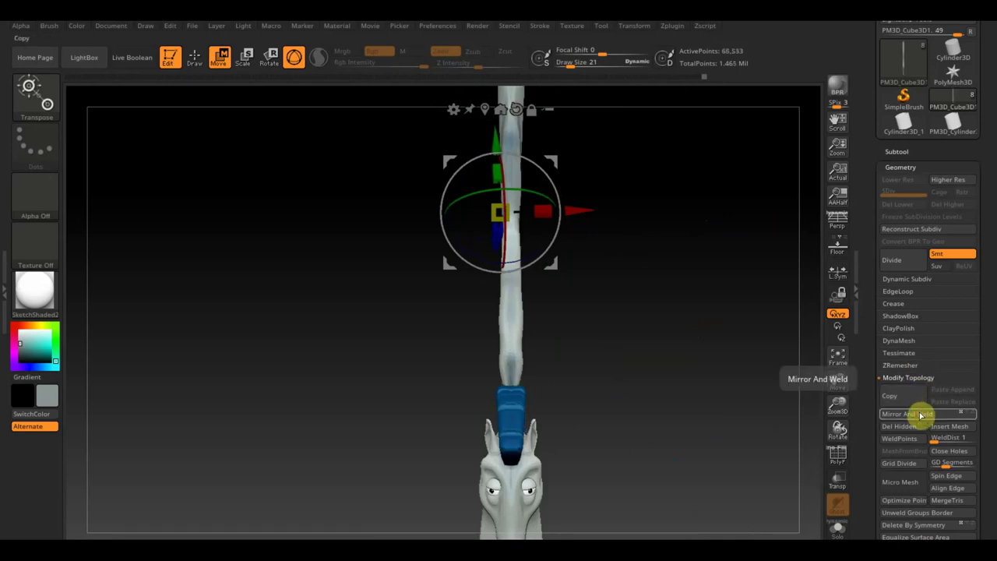
- Rotate the wing slightly about its axis and apply Mirror And Weld again
{"action": "mouse_move", "coordinate": [725, 365]}
{"action": "left_mouse_down"}
{"action": "mouse_move", "coordinate": [674, 537]}
{"action": "mouse_move", "coordinate": [647, 496]}
{"action": "mouse_move", "coordinate": [647, 541]}
{"action": "mouse_move", "coordinate": [575, 538]}
{"action": "mouse_move", "coordinate": [527, 510]}
{"action": "mouse_move", "coordinate": [606, 507]}
{"action": "mouse_move", "coordinate": [655, 520]}
{"action": "mouse_move", "coordinate": [646, 492]}
{"action": "left_mouse_up"}
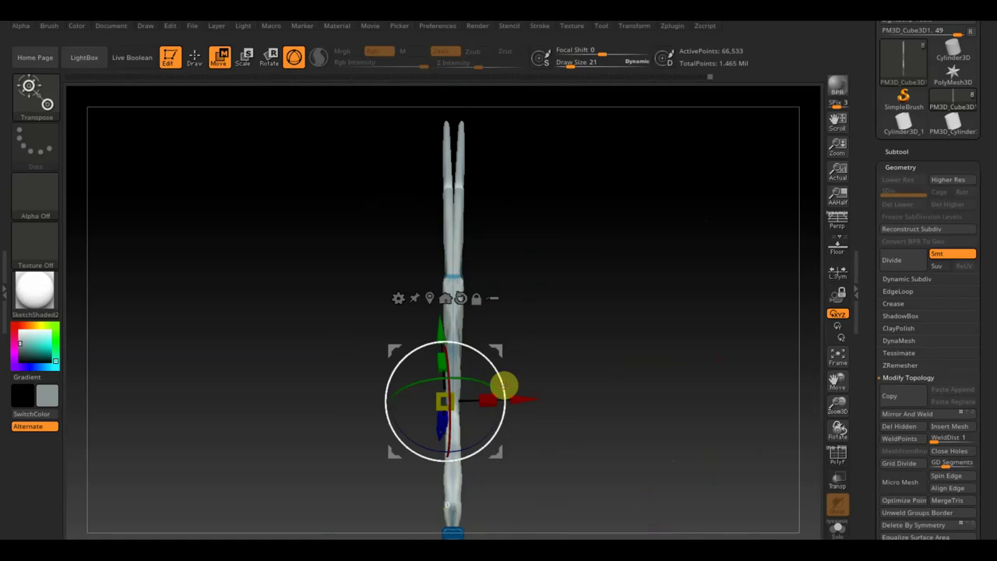
{"action": "left_click_drag", "start_coordinate": [446, 461], "coordinate": [445, 461]}
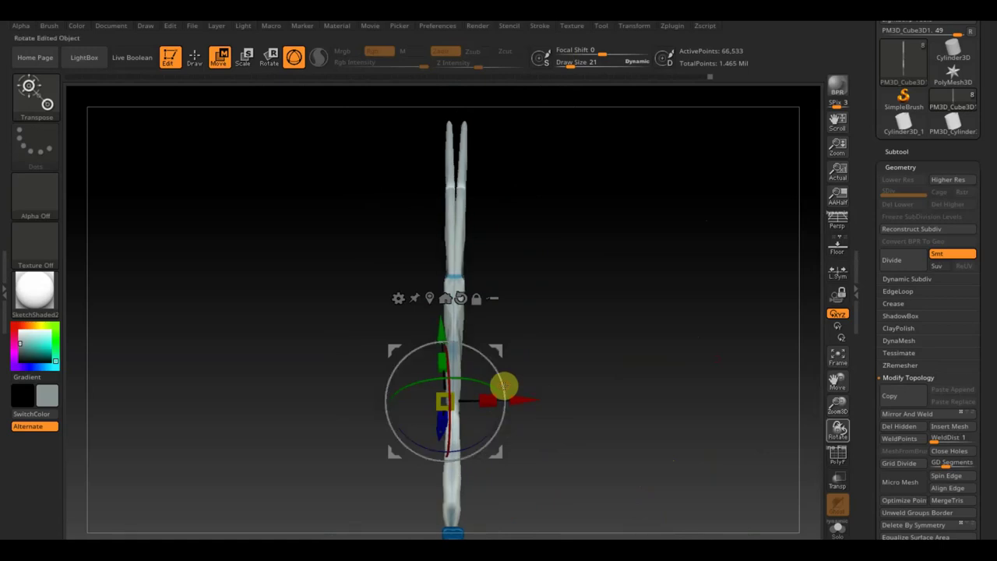
{"action": "left_click", "coordinate": [903, 415]}
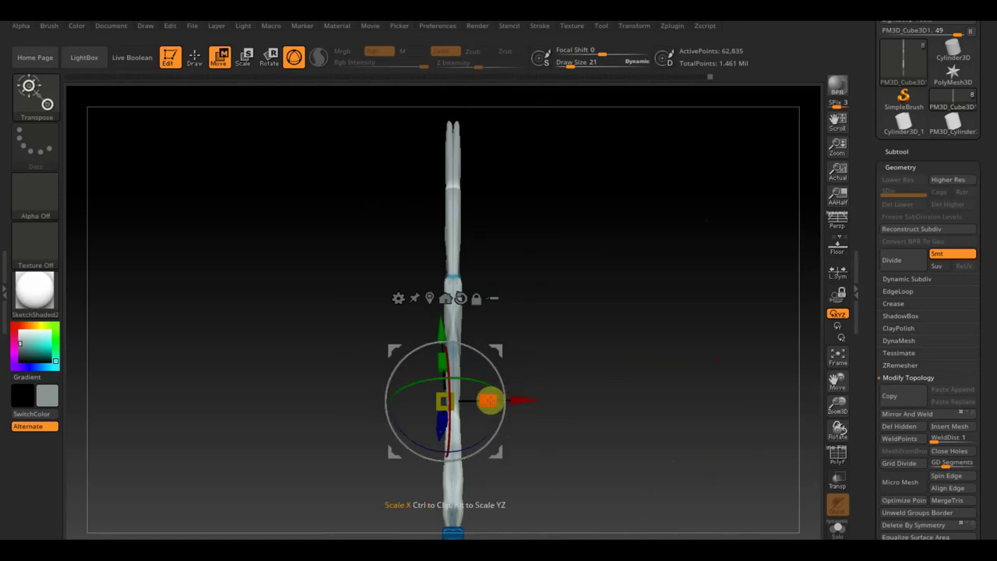
- Check the welded wing from the side and front, then step back in Undo History
{"action": "mouse_move", "coordinate": [636, 445]}
{"action": "left_mouse_down"}
{"action": "mouse_move", "coordinate": [637, 342]}
{"action": "mouse_move", "coordinate": [658, 442]}
{"action": "mouse_move", "coordinate": [634, 329]}
{"action": "mouse_move", "coordinate": [641, 314]}
{"action": "mouse_move", "coordinate": [667, 317]}
{"action": "mouse_move", "coordinate": [623, 312]}
{"action": "mouse_move", "coordinate": [615, 321]}
{"action": "left_mouse_up"}
{"action": "mouse_move", "coordinate": [551, 421]}
{"action": "left_mouse_down"}
{"action": "mouse_move", "coordinate": [612, 367]}
{"action": "mouse_move", "coordinate": [579, 356]}
{"action": "mouse_move", "coordinate": [597, 338]}
{"action": "left_mouse_up"}
{"action": "mouse_move", "coordinate": [620, 248]}
{"action": "left_mouse_down"}
{"action": "mouse_move", "coordinate": [596, 296]}
{"action": "mouse_move", "coordinate": [550, 298]}
{"action": "mouse_move", "coordinate": [549, 329]}
{"action": "mouse_move", "coordinate": [585, 361]}
{"action": "mouse_move", "coordinate": [554, 330]}
{"action": "mouse_move", "coordinate": [512, 322]}
{"action": "mouse_move", "coordinate": [572, 319]}
{"action": "mouse_move", "coordinate": [597, 329]}
{"action": "left_mouse_up"}
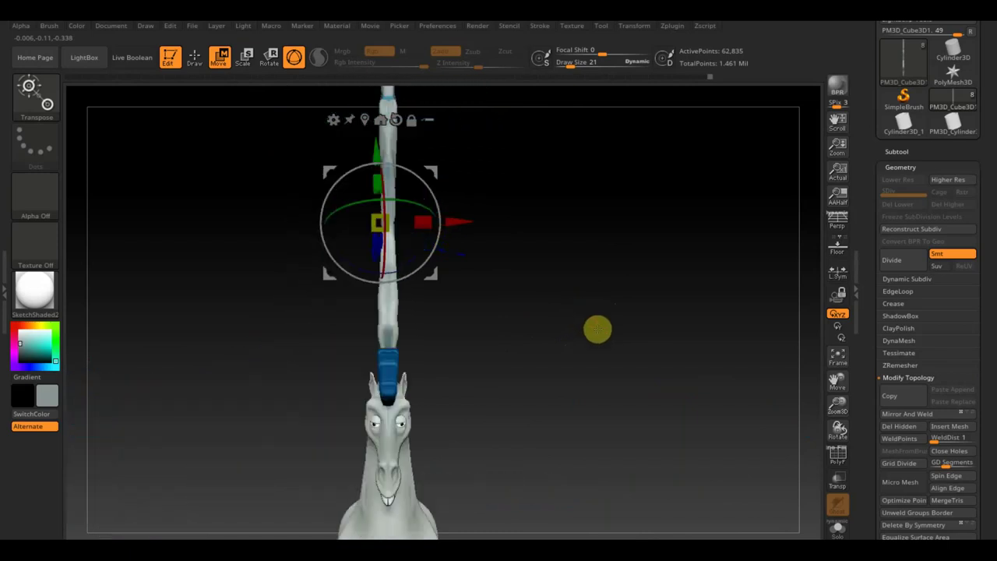
{"action": "left_click", "coordinate": [675, 78]}
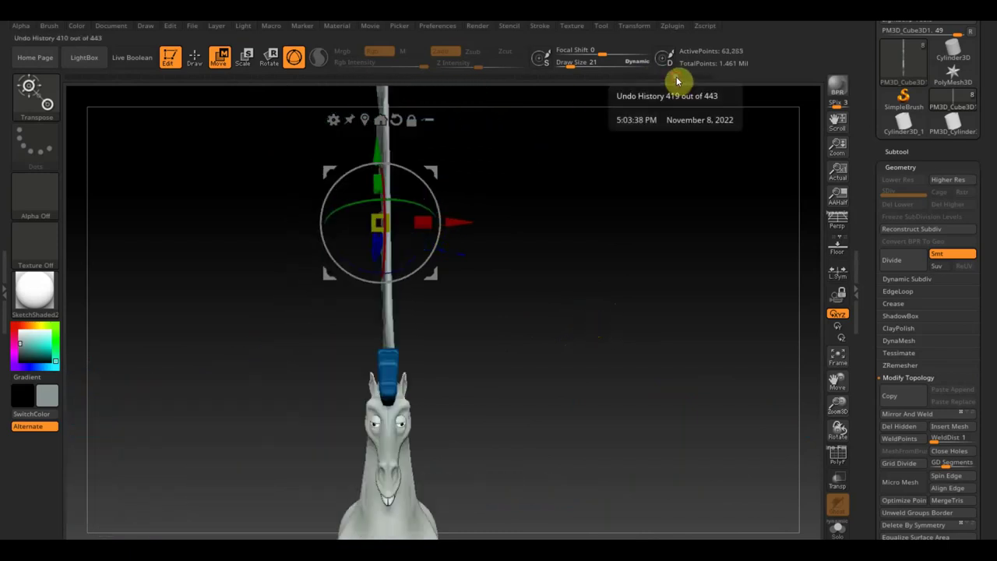
- Step further back in Undo History and show the subtool list
{"action": "left_click", "coordinate": [668, 79]}
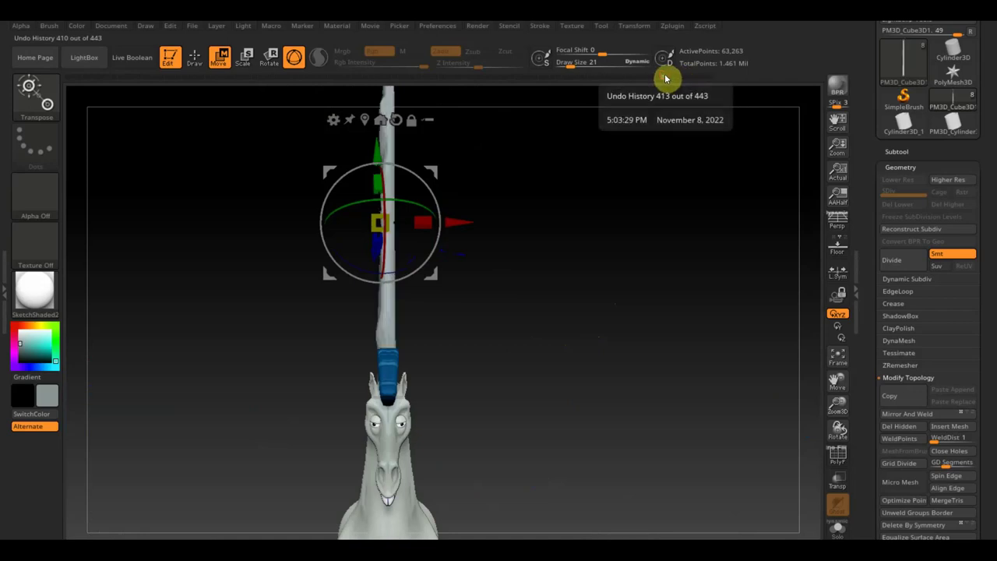
{"action": "left_click_drag", "start_coordinate": [600, 292], "coordinate": [663, 289]}
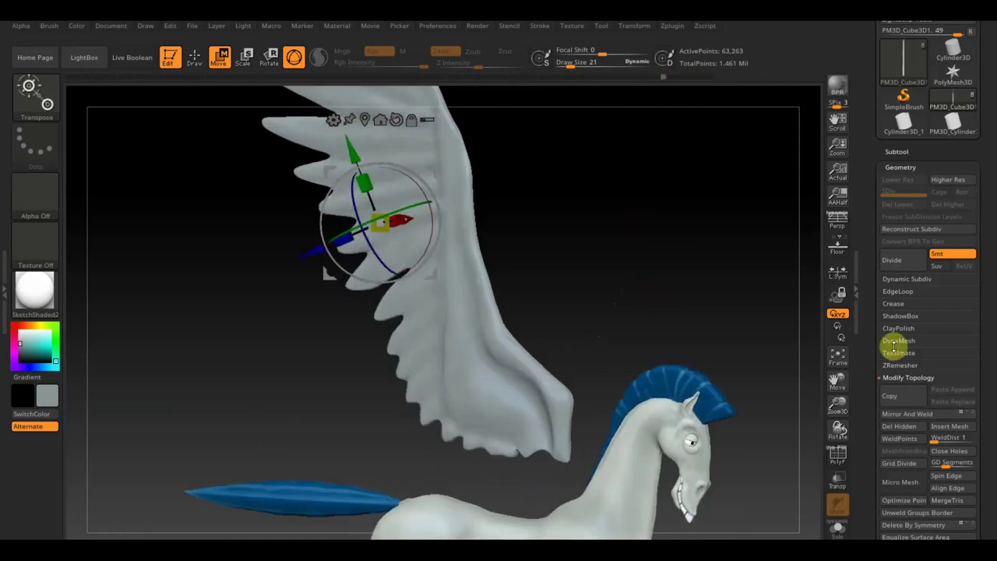
{"action": "left_click", "coordinate": [896, 150]}
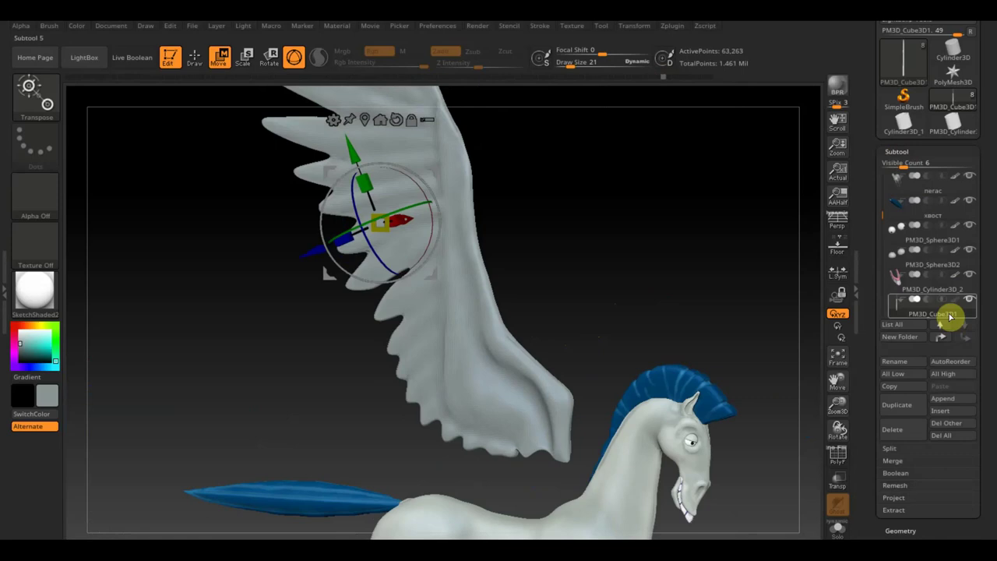
- Slightly rescale the wing above the horse with the gizmo, then return to sculpting
{"action": "mouse_move", "coordinate": [732, 279]}
{"action": "left_mouse_down"}
{"action": "mouse_move", "coordinate": [689, 299]}
{"action": "mouse_move", "coordinate": [693, 309]}
{"action": "left_mouse_up"}
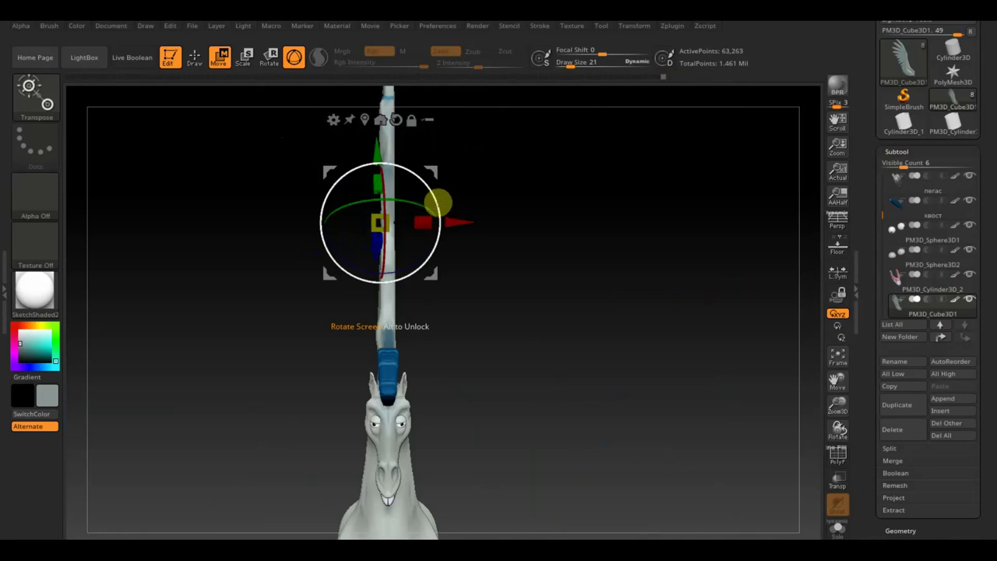
{"action": "left_click_drag", "start_coordinate": [381, 326], "coordinate": [380, 327]}
{"action": "left_click_drag", "start_coordinate": [437, 201], "coordinate": [403, 224]}
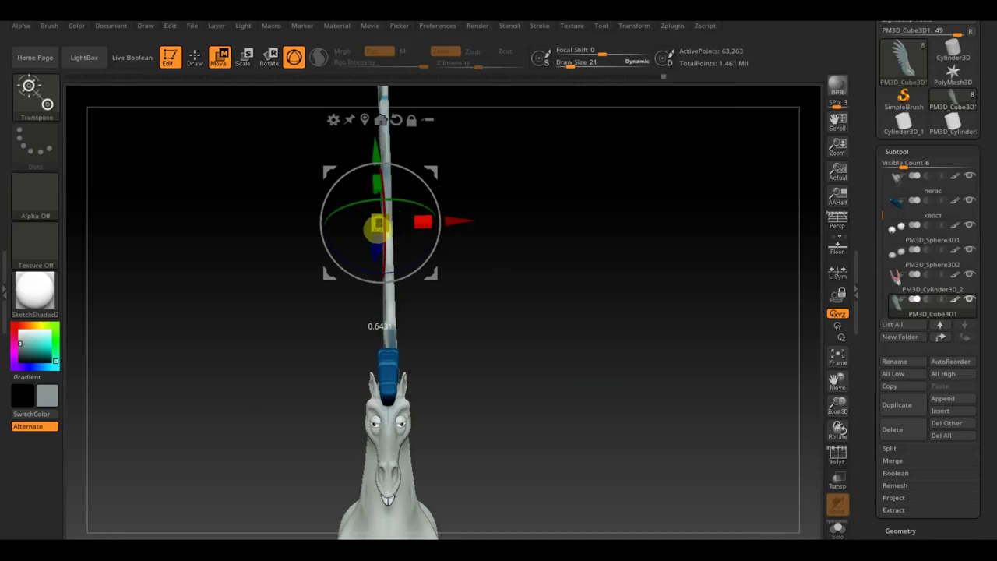
{"action": "mouse_move", "coordinate": [485, 301]}
{"action": "left_mouse_down"}
{"action": "mouse_move", "coordinate": [563, 330]}
{"action": "mouse_move", "coordinate": [584, 355]}
{"action": "mouse_move", "coordinate": [600, 329]}
{"action": "mouse_move", "coordinate": [577, 282]}
{"action": "mouse_move", "coordinate": [533, 319]}
{"action": "mouse_move", "coordinate": [478, 330]}
{"action": "mouse_move", "coordinate": [425, 314]}
{"action": "mouse_move", "coordinate": [514, 360]}
{"action": "mouse_move", "coordinate": [485, 345]}
{"action": "mouse_move", "coordinate": [616, 372]}
{"action": "mouse_move", "coordinate": [565, 389]}
{"action": "left_mouse_up"}
{"action": "mouse_move", "coordinate": [539, 343]}
{"action": "left_mouse_down"}
{"action": "mouse_move", "coordinate": [512, 365]}
{"action": "mouse_move", "coordinate": [512, 397]}
{"action": "left_mouse_up"}
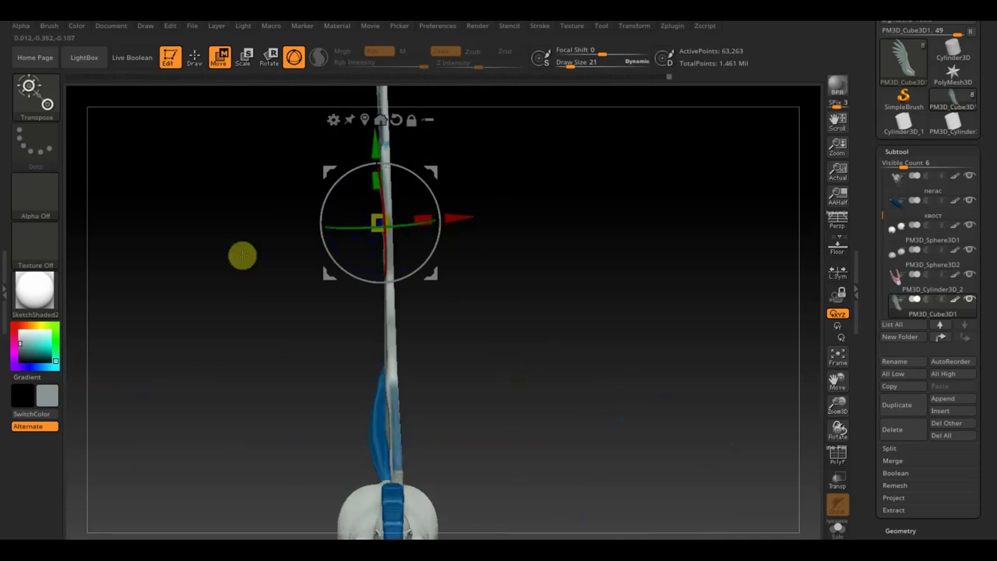
{"action": "left_click", "coordinate": [194, 56]}
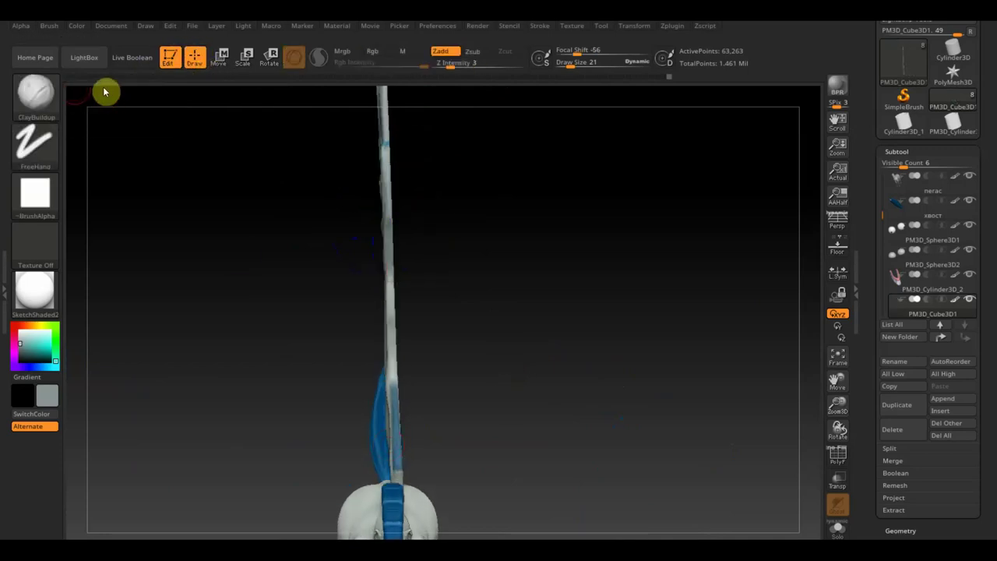
- Shift-smooth the wing's lower edge where it meets the body, then frame the whole pegasus
{"action": "left_click_drag", "start_coordinate": [501, 341], "coordinate": [545, 363]}
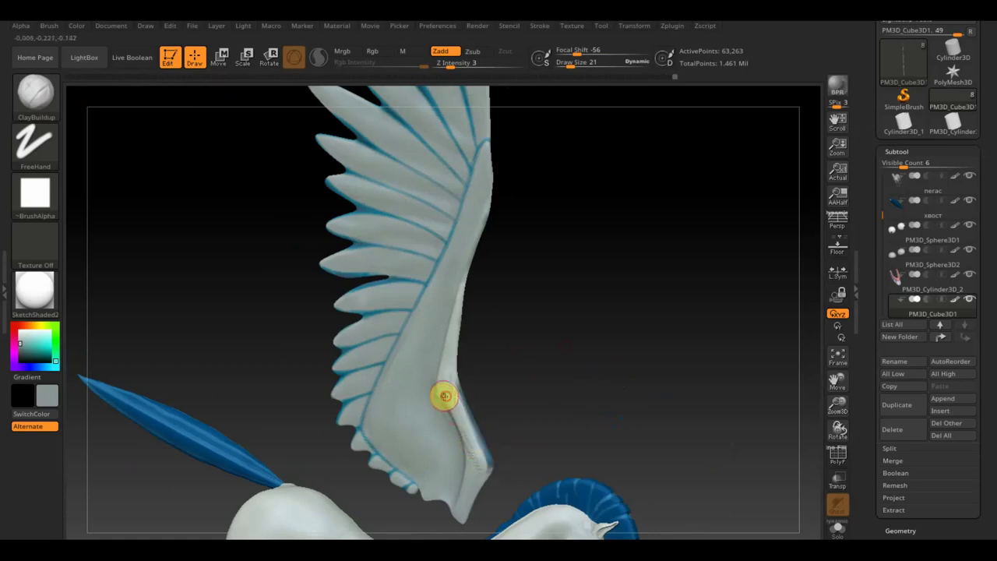
{"action": "mouse_move", "coordinate": [490, 467]}
{"action": "left_mouse_down"}
{"action": "mouse_move", "coordinate": [512, 457]}
{"action": "mouse_move", "coordinate": [494, 395]}
{"action": "mouse_move", "coordinate": [509, 447]}
{"action": "mouse_move", "coordinate": [493, 468]}
{"action": "left_mouse_up"}
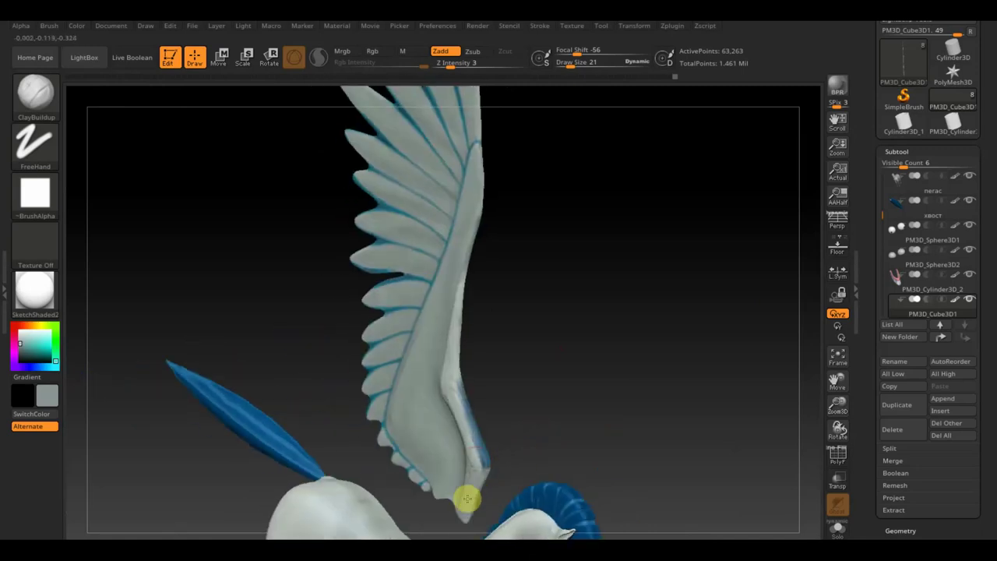
{"action": "key", "text": "shift"}
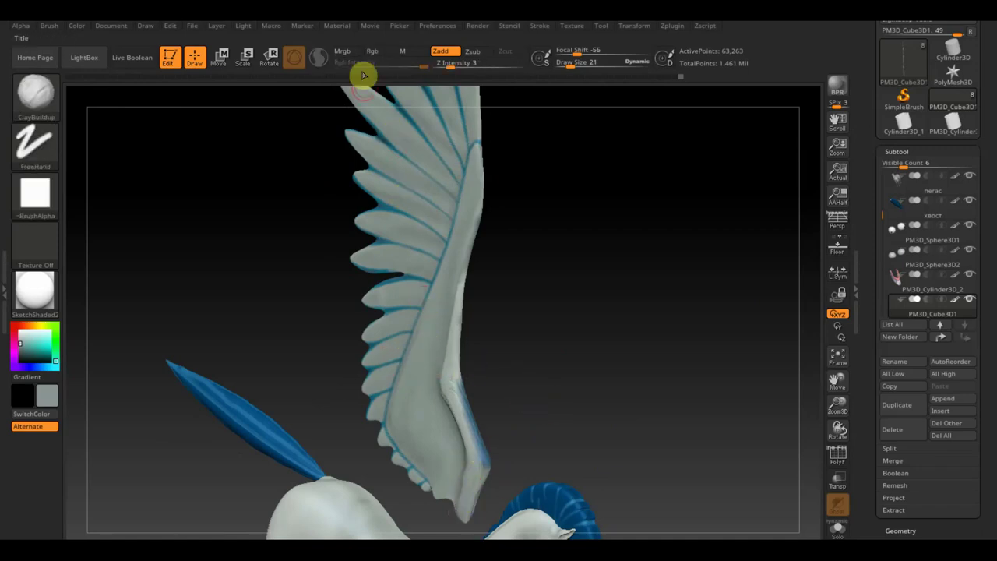
{"action": "left_click_drag", "start_coordinate": [648, 410], "coordinate": [649, 420], "text": "shift"}
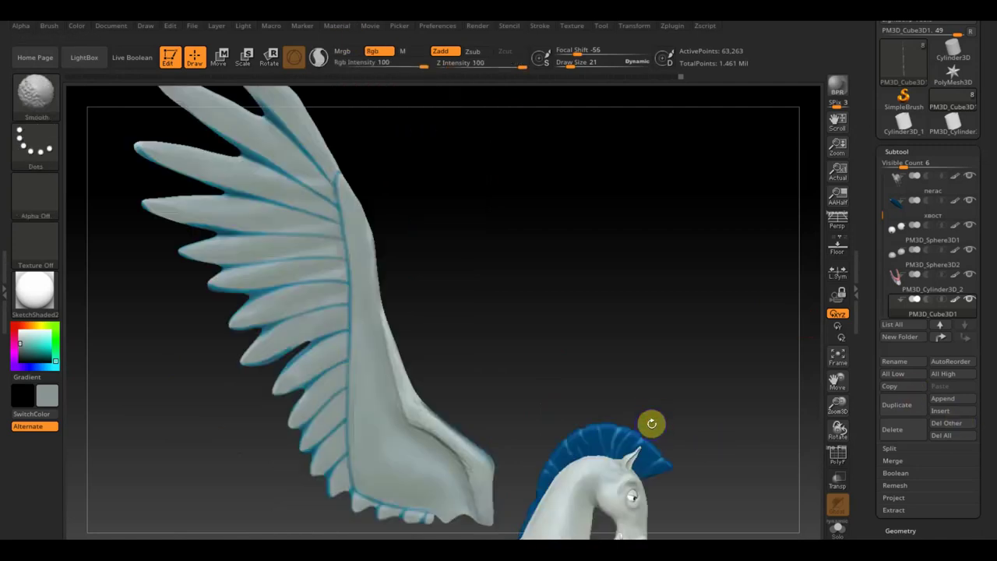
{"action": "mouse_move", "coordinate": [634, 379]}
{"action": "left_mouse_down", "text": "alt"}
{"action": "mouse_move", "coordinate": [663, 374]}
{"action": "mouse_move", "coordinate": [620, 293]}
{"action": "left_mouse_up", "text": "alt"}
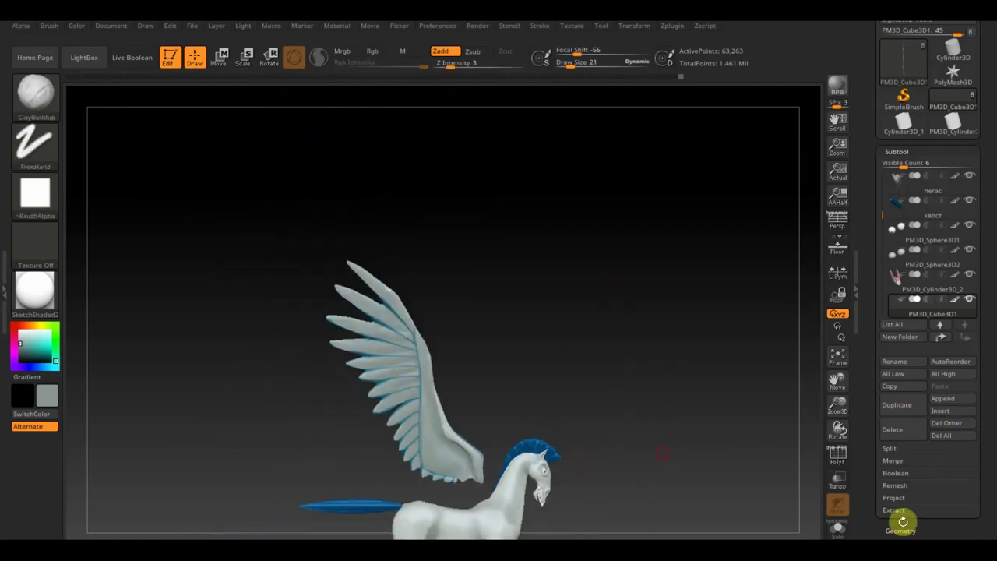
- Mask the wing with Mask By Intensity under Tool > Masking > Mask By Color
{"action": "left_click_drag", "start_coordinate": [658, 445], "coordinate": [662, 394], "text": "alt"}
{"action": "scroll", "coordinate": [989, 499], "scroll_direction": "down", "scroll_amount": 2}
{"action": "scroll", "coordinate": [988, 468], "scroll_direction": "down", "scroll_amount": 2}
{"action": "scroll", "coordinate": [974, 432], "scroll_direction": "down", "scroll_amount": 1}
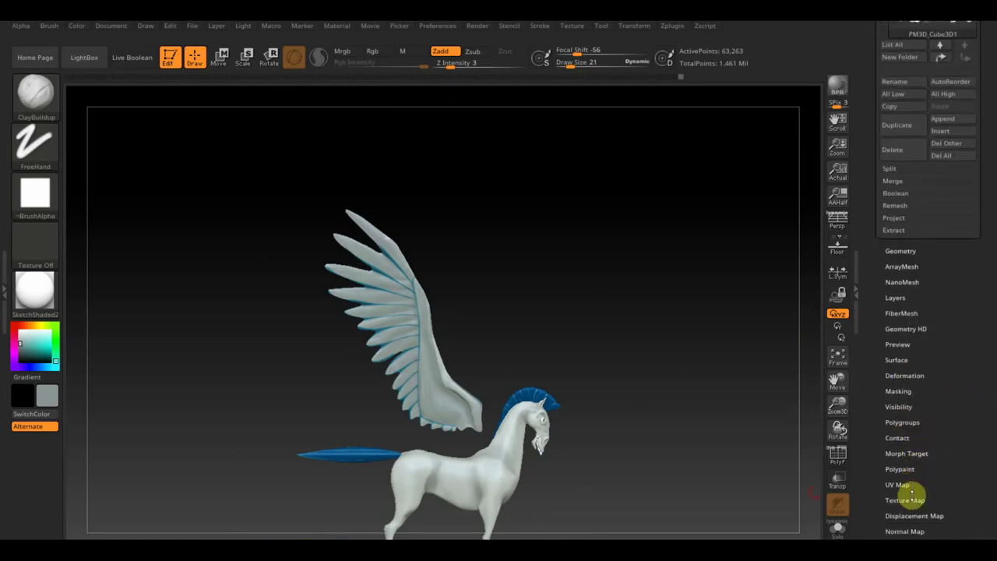
{"action": "left_click", "coordinate": [901, 391]}
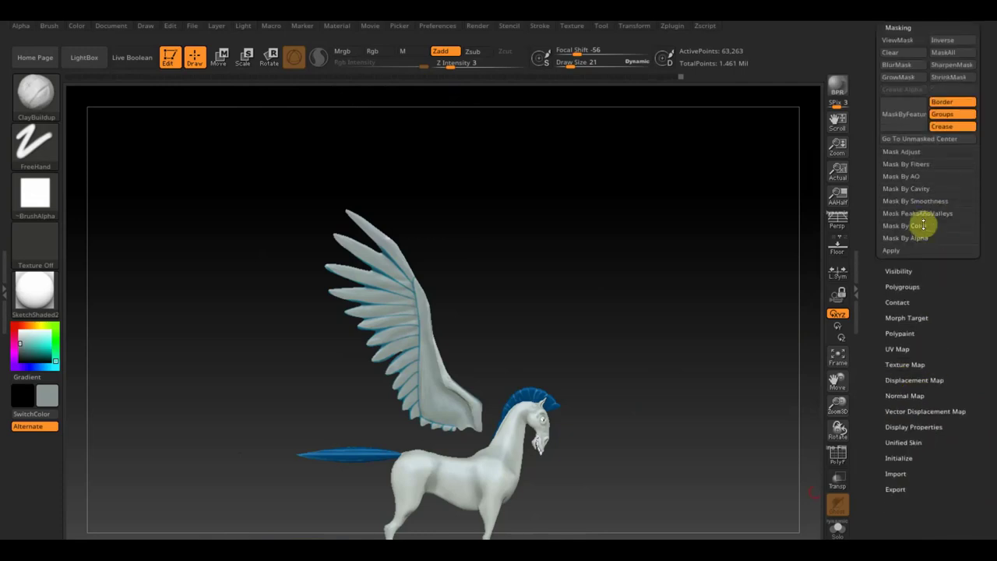
{"action": "left_click", "coordinate": [920, 226]}
{"action": "left_click", "coordinate": [929, 238]}
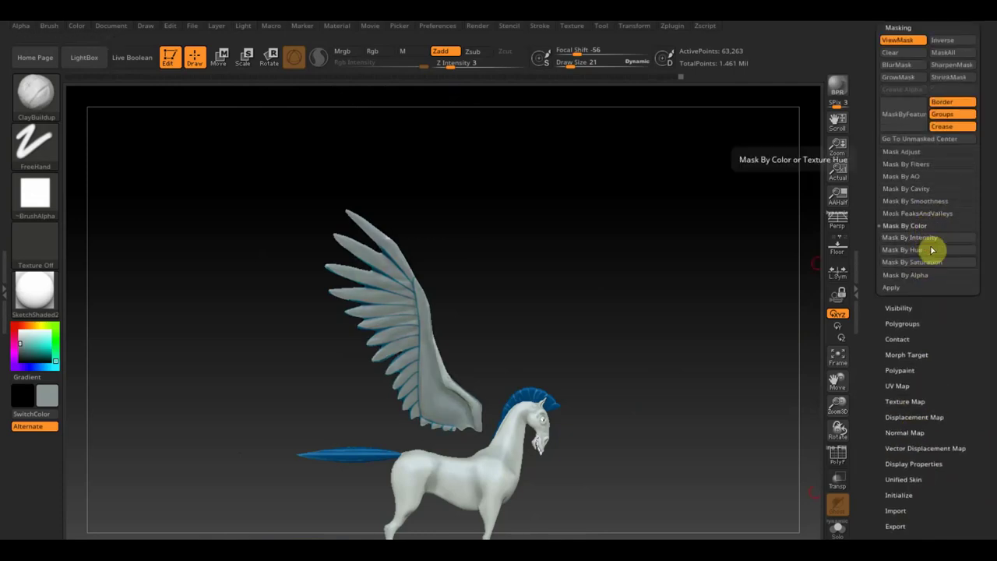
- Hide the mask display with Ctrl+H and pick the Standard brush for colour painting
{"action": "mouse_move", "coordinate": [690, 258]}
{"action": "left_mouse_down"}
{"action": "mouse_move", "coordinate": [661, 278]}
{"action": "mouse_move", "coordinate": [753, 501]}
{"action": "left_mouse_up"}
{"action": "mouse_move", "coordinate": [554, 276]}
{"action": "left_mouse_down"}
{"action": "mouse_move", "coordinate": [688, 349]}
{"action": "mouse_move", "coordinate": [634, 302]}
{"action": "mouse_move", "coordinate": [566, 290]}
{"action": "left_mouse_up"}
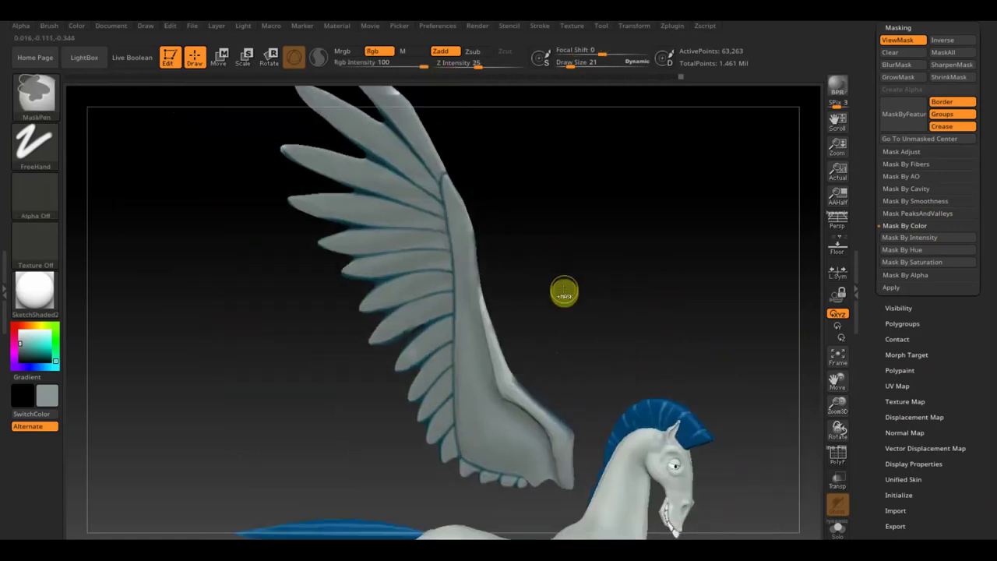
{"action": "key", "text": "ctrl+h"}
{"action": "mouse_move", "coordinate": [584, 261]}
{"action": "left_mouse_down"}
{"action": "mouse_move", "coordinate": [583, 272]}
{"action": "mouse_move", "coordinate": [607, 276]}
{"action": "left_mouse_up"}
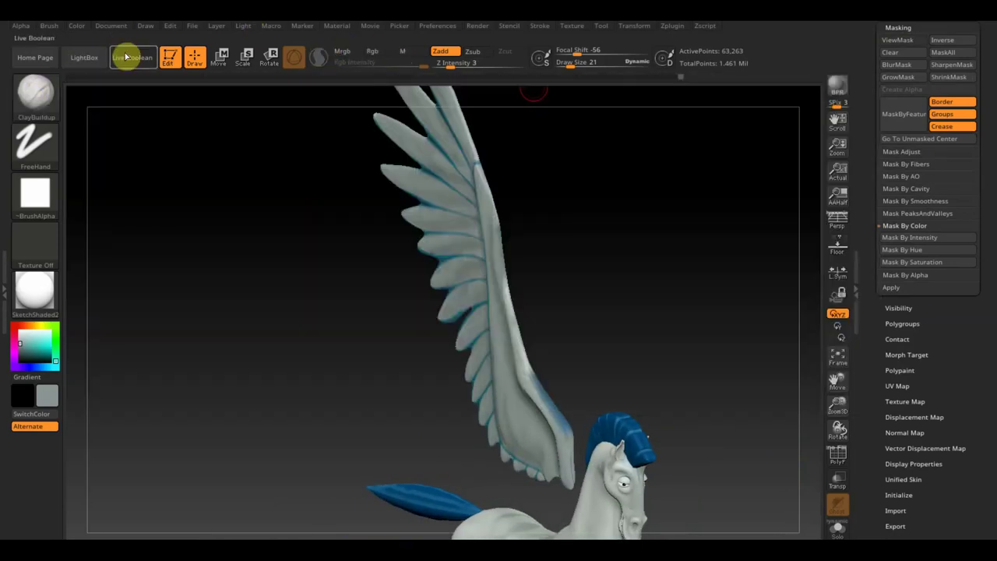
{"action": "left_click", "coordinate": [35, 89]}
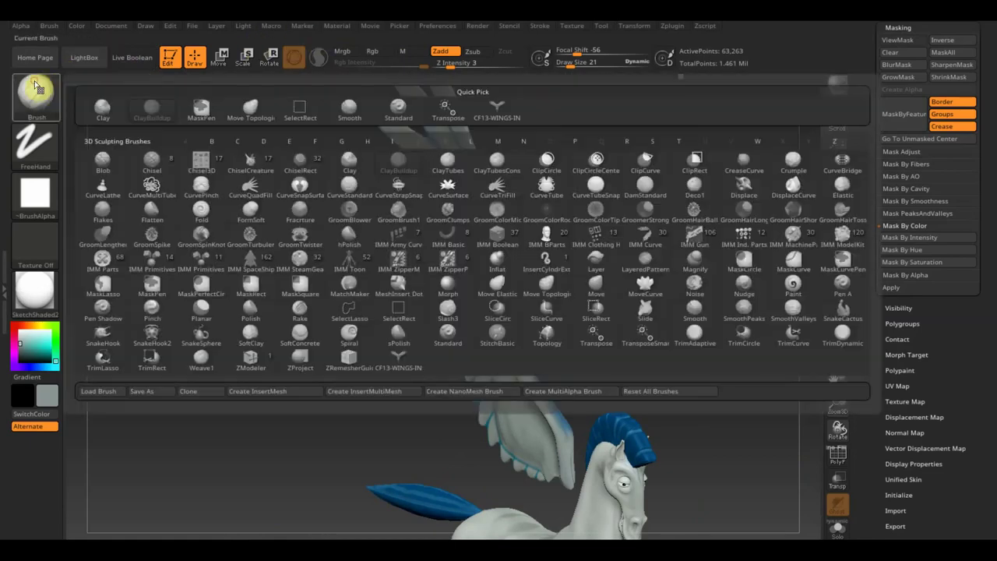
{"action": "left_click", "coordinate": [398, 107]}
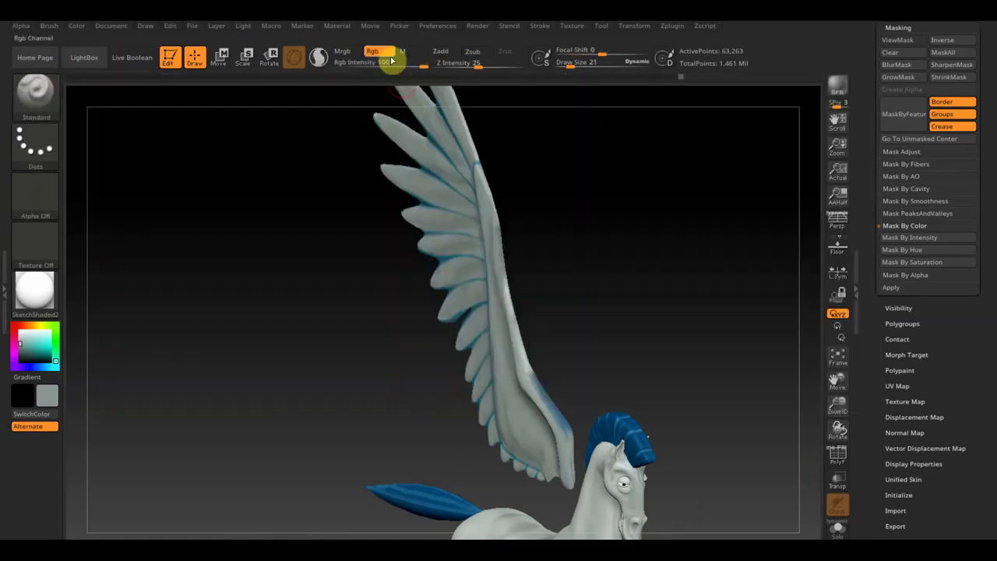
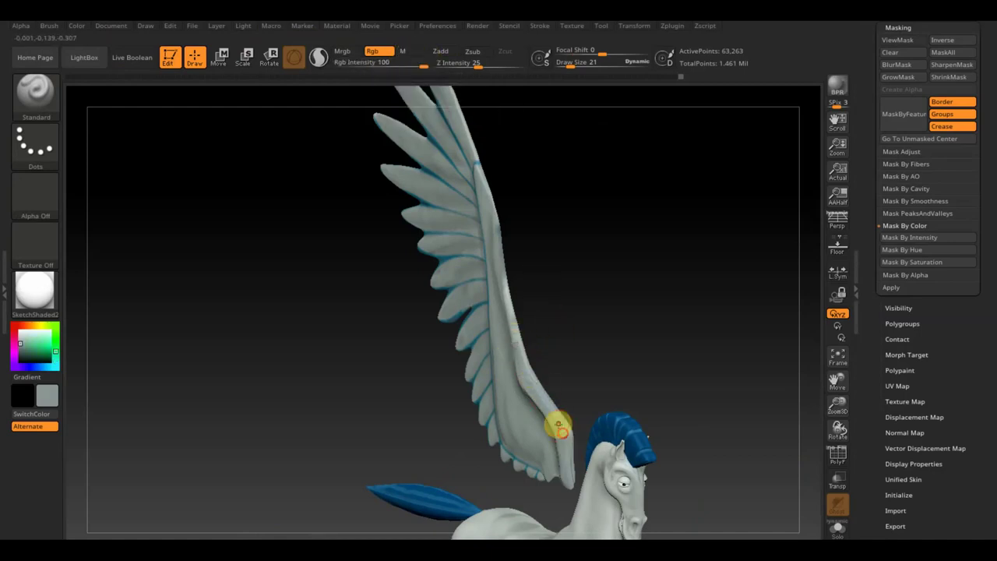
- Mask the wing by its painted colour intensity and switch to the Move transpose gizmo
{"action": "mouse_move", "coordinate": [597, 358]}
{"action": "left_mouse_down"}
{"action": "mouse_move", "coordinate": [686, 418]}
{"action": "mouse_move", "coordinate": [628, 335]}
{"action": "mouse_move", "coordinate": [746, 349]}
{"action": "mouse_move", "coordinate": [752, 409]}
{"action": "mouse_move", "coordinate": [585, 461]}
{"action": "mouse_move", "coordinate": [592, 429]}
{"action": "left_mouse_up"}
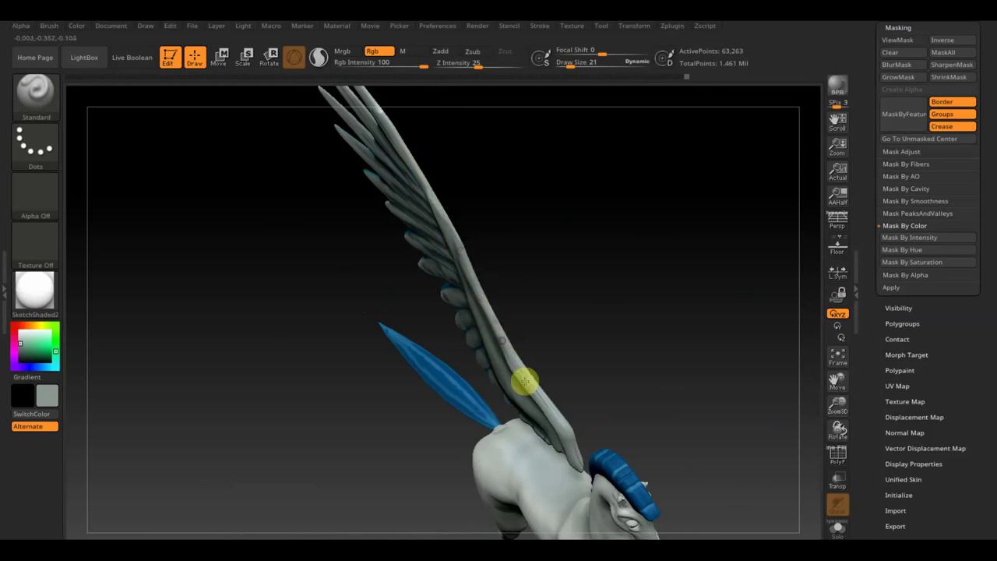
{"action": "mouse_move", "coordinate": [564, 347]}
{"action": "left_mouse_down"}
{"action": "mouse_move", "coordinate": [628, 309]}
{"action": "mouse_move", "coordinate": [628, 287]}
{"action": "left_mouse_up"}
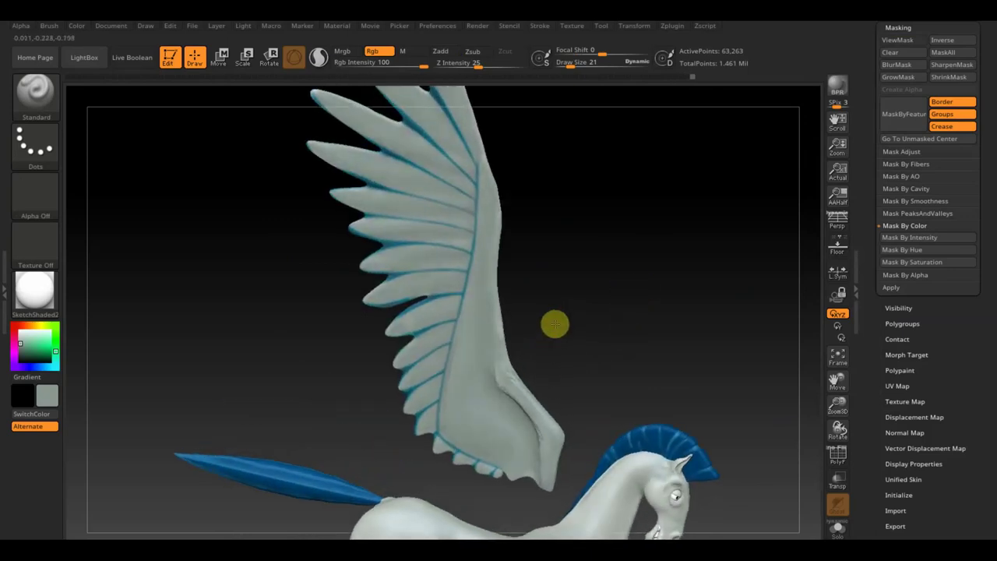
{"action": "mouse_move", "coordinate": [563, 312]}
{"action": "left_mouse_down"}
{"action": "mouse_move", "coordinate": [594, 343]}
{"action": "mouse_move", "coordinate": [585, 312]}
{"action": "left_mouse_up"}
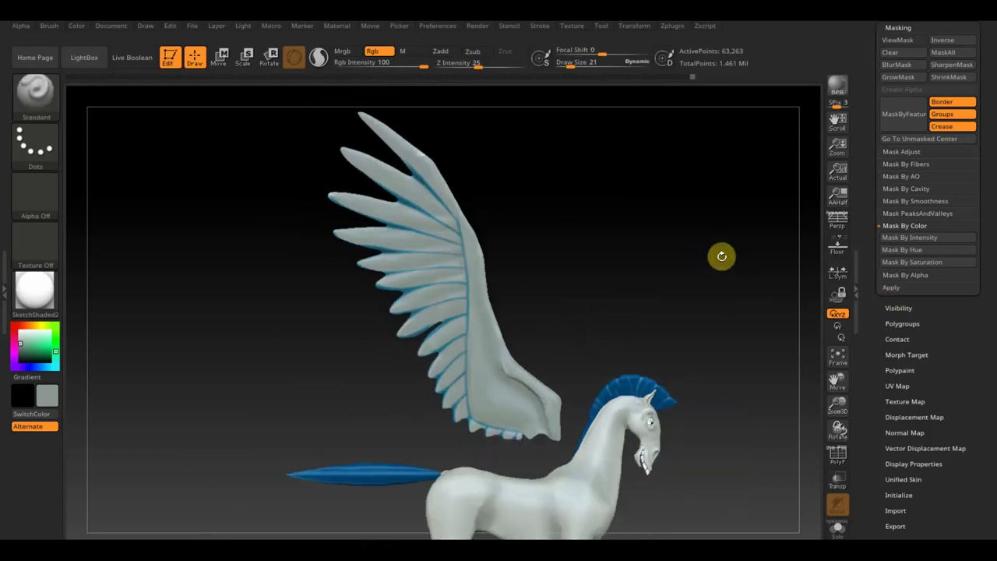
{"action": "left_click", "coordinate": [935, 238]}
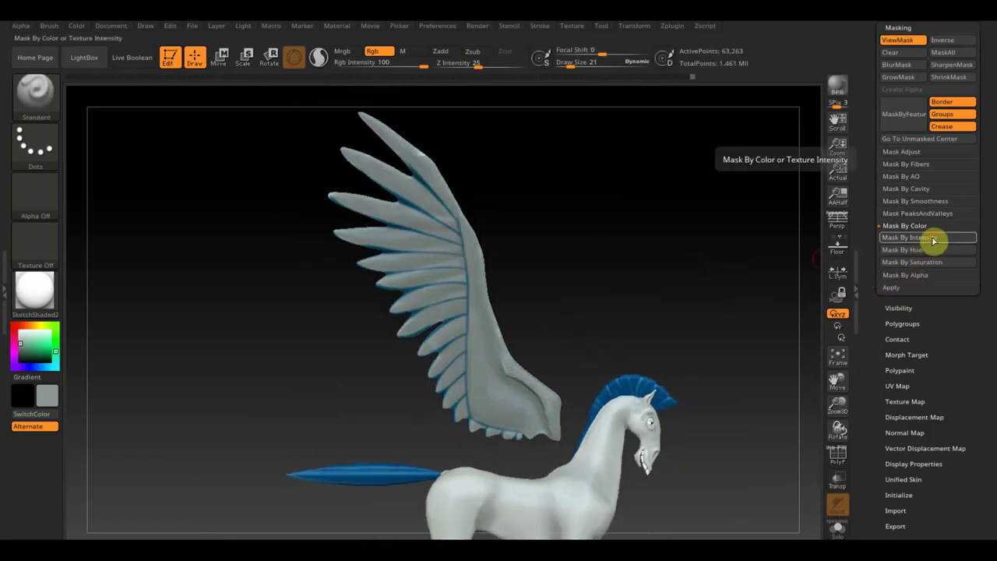
{"action": "left_click_drag", "start_coordinate": [628, 250], "coordinate": [570, 254]}
{"action": "left_click", "coordinate": [219, 56]}
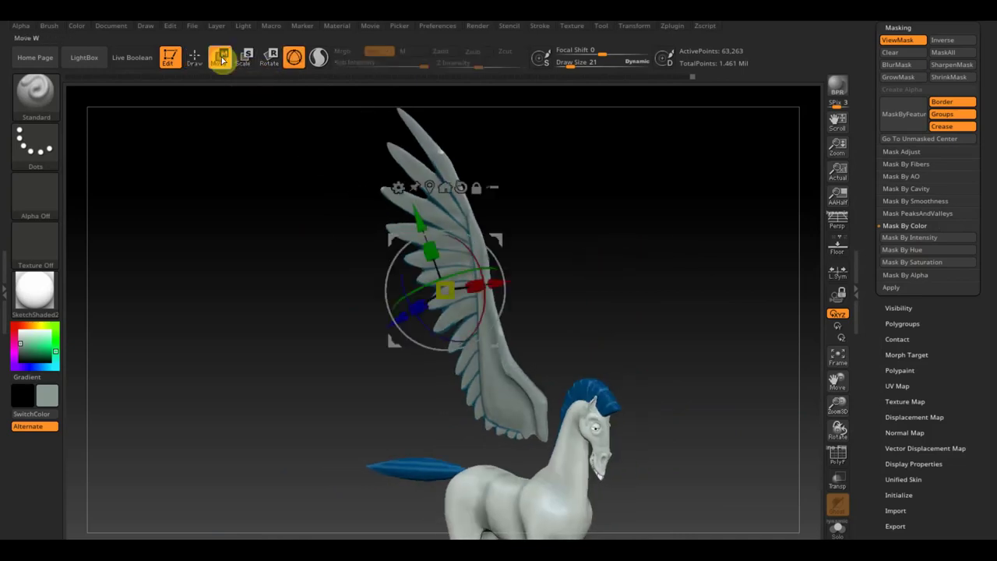
- Stretch the unmasked wing feathers along X, then scale them down uniformly
{"action": "left_click_drag", "start_coordinate": [462, 204], "coordinate": [624, 272]}
{"action": "left_click_drag", "start_coordinate": [602, 309], "coordinate": [649, 345]}
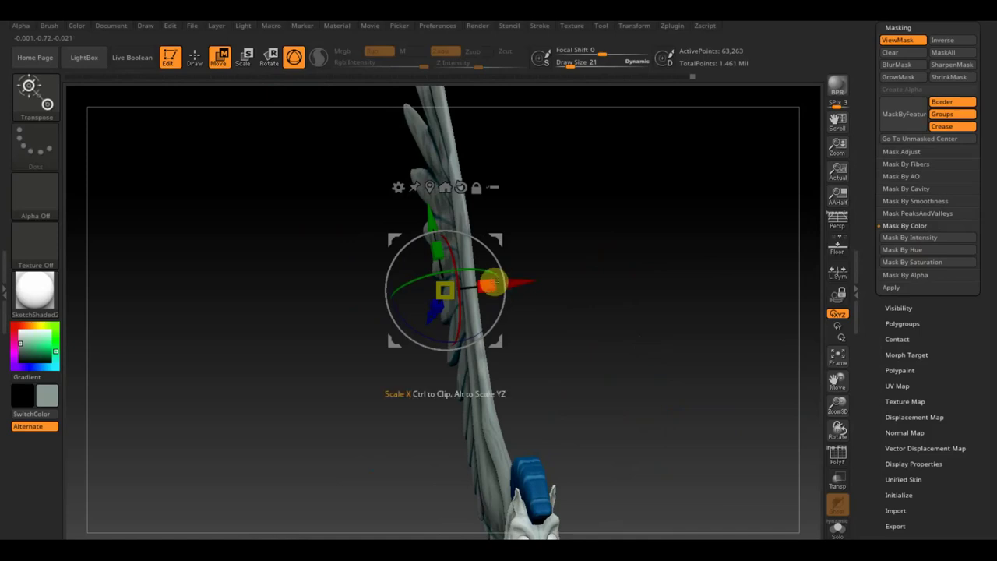
{"action": "mouse_move", "coordinate": [489, 288]}
{"action": "left_mouse_down"}
{"action": "mouse_move", "coordinate": [550, 283]}
{"action": "mouse_move", "coordinate": [496, 289]}
{"action": "left_mouse_up"}
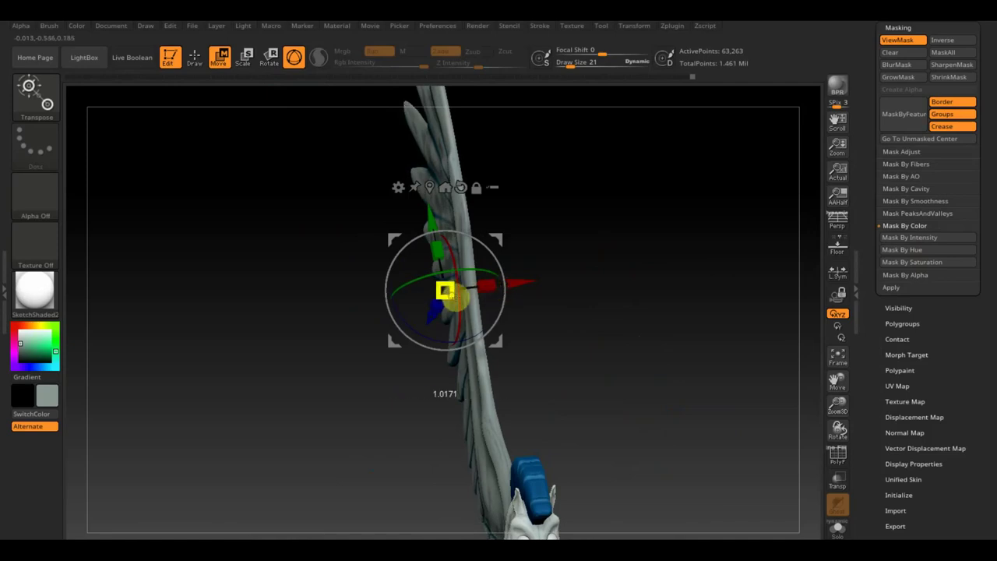
{"action": "mouse_move", "coordinate": [570, 325]}
{"action": "left_mouse_down"}
{"action": "mouse_move", "coordinate": [630, 334]}
{"action": "mouse_move", "coordinate": [638, 345]}
{"action": "mouse_move", "coordinate": [609, 364]}
{"action": "mouse_move", "coordinate": [592, 354]}
{"action": "left_mouse_up"}
{"action": "mouse_move", "coordinate": [440, 284]}
{"action": "left_mouse_down"}
{"action": "mouse_move", "coordinate": [519, 327]}
{"action": "mouse_move", "coordinate": [486, 305]}
{"action": "left_mouse_up"}
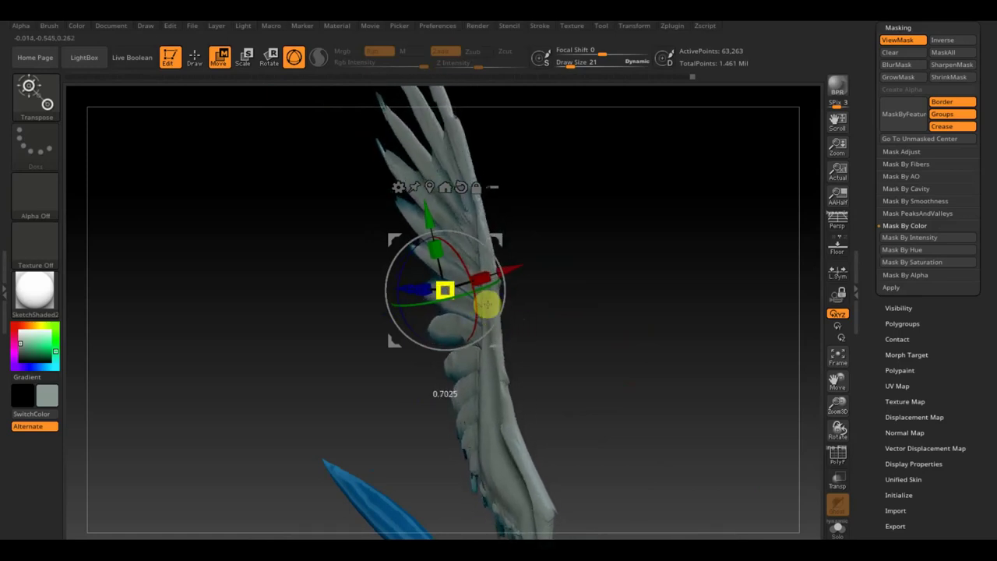
- From the front view, nudge the unmasked wing feathers slightly along the X axis
{"action": "mouse_move", "coordinate": [604, 319]}
{"action": "left_mouse_down"}
{"action": "mouse_move", "coordinate": [623, 319]}
{"action": "mouse_move", "coordinate": [637, 300]}
{"action": "left_mouse_up"}
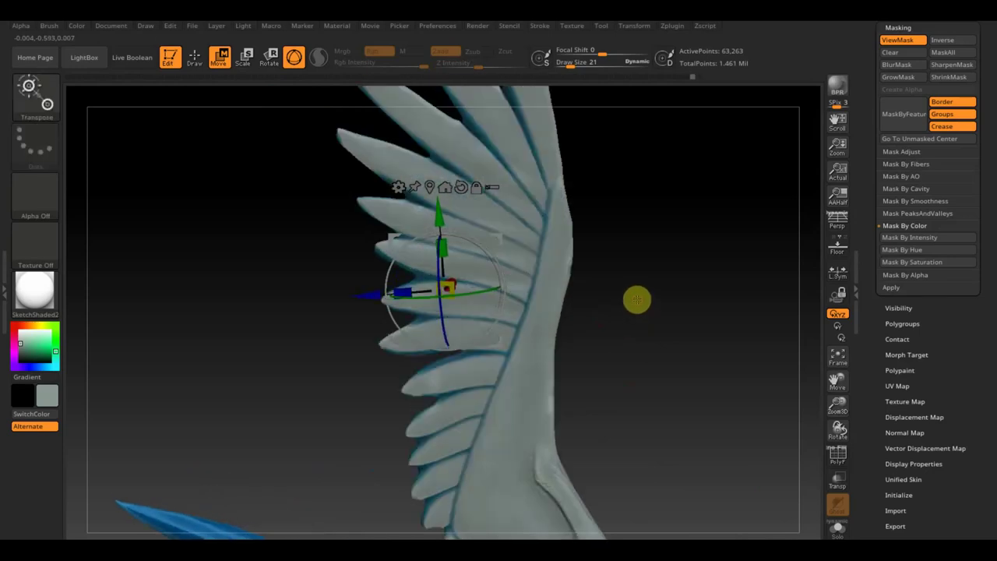
{"action": "left_click_drag", "start_coordinate": [636, 300], "coordinate": [632, 292], "text": "shift"}
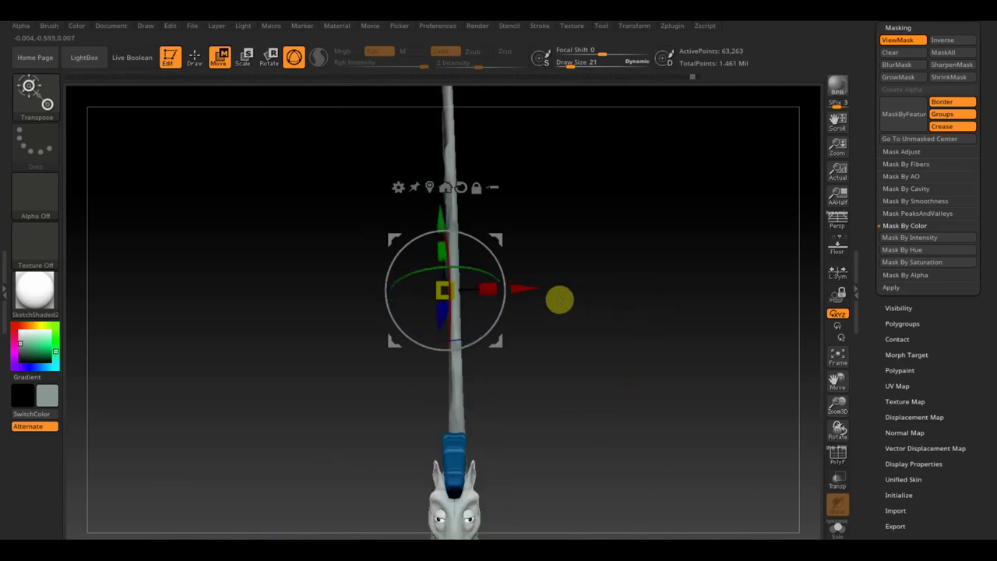
{"action": "mouse_move", "coordinate": [538, 290]}
{"action": "left_mouse_down"}
{"action": "mouse_move", "coordinate": [537, 300]}
{"action": "mouse_move", "coordinate": [579, 305]}
{"action": "mouse_move", "coordinate": [606, 398]}
{"action": "mouse_move", "coordinate": [650, 430]}
{"action": "left_mouse_up"}
{"action": "mouse_move", "coordinate": [514, 270]}
{"action": "left_mouse_down"}
{"action": "mouse_move", "coordinate": [534, 268]}
{"action": "mouse_move", "coordinate": [514, 278]}
{"action": "mouse_move", "coordinate": [627, 316]}
{"action": "mouse_move", "coordinate": [657, 316]}
{"action": "mouse_move", "coordinate": [645, 296]}
{"action": "left_mouse_up"}
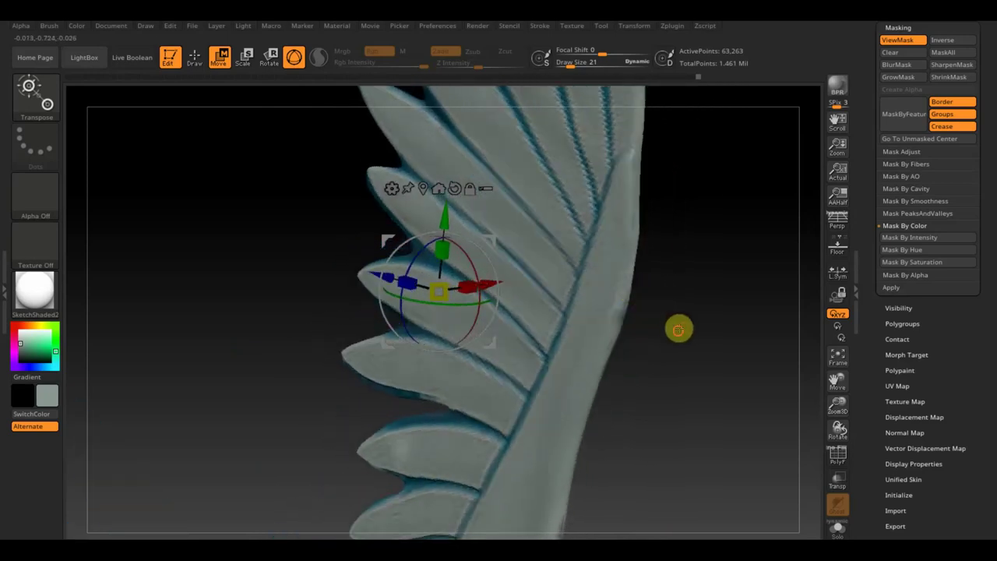
{"action": "left_click_drag", "start_coordinate": [679, 330], "coordinate": [651, 325]}
{"action": "left_click_drag", "start_coordinate": [517, 289], "coordinate": [517, 289]}
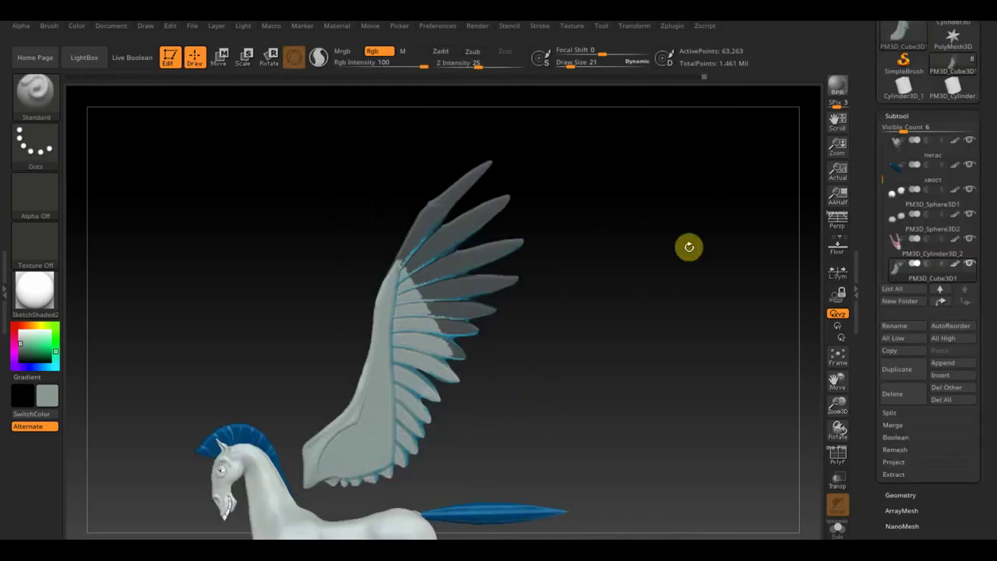
- Clear and invert the wing mask, then choose the ClayBuildup brush at Draw Size 48
{"action": "left_click", "coordinate": [688, 246], "text": "ctrl"}
{"action": "left_click", "coordinate": [688, 246], "text": "ctrl"}
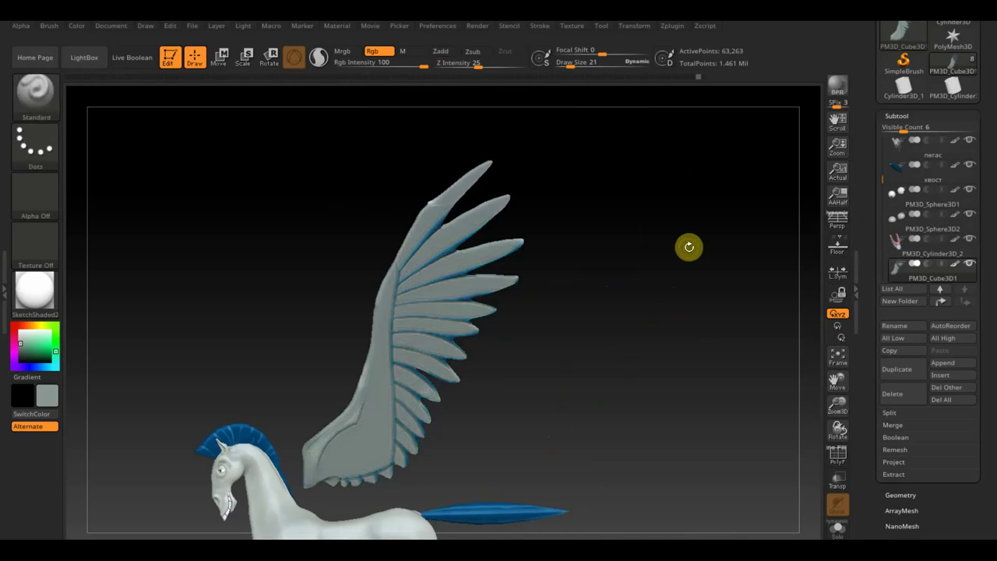
{"action": "left_click", "coordinate": [689, 247], "text": "ctrl"}
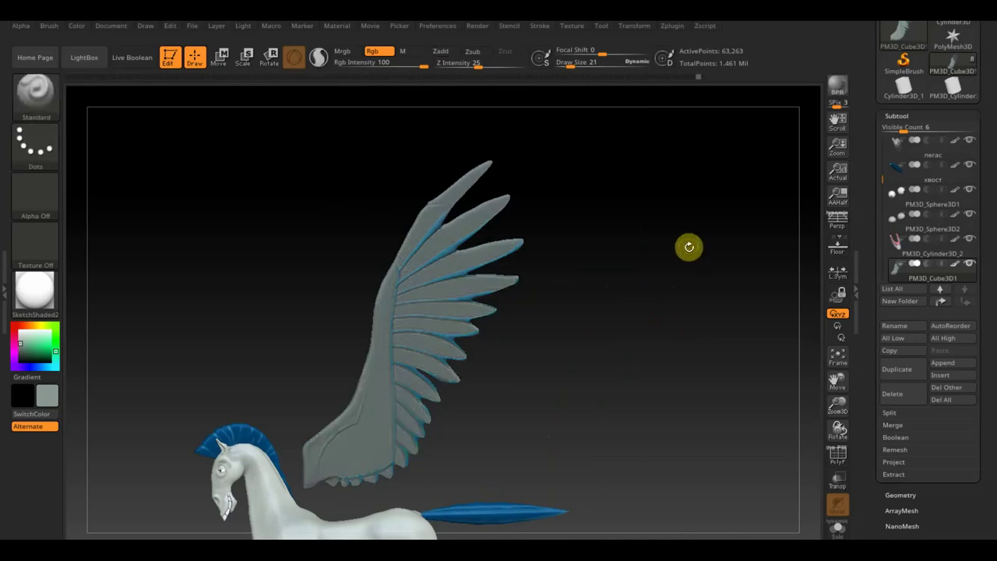
{"action": "mouse_move", "coordinate": [615, 316]}
{"action": "left_mouse_down", "text": "alt"}
{"action": "mouse_move", "coordinate": [640, 378]}
{"action": "mouse_move", "coordinate": [631, 348]}
{"action": "left_mouse_up", "text": "alt"}
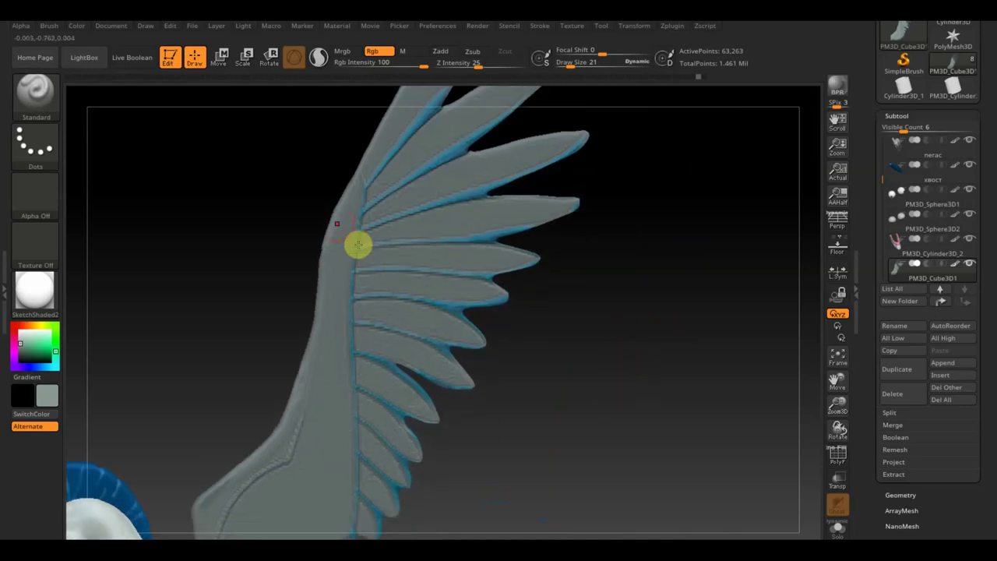
{"action": "left_click", "coordinate": [48, 92]}
{"action": "left_click", "coordinate": [153, 113]}
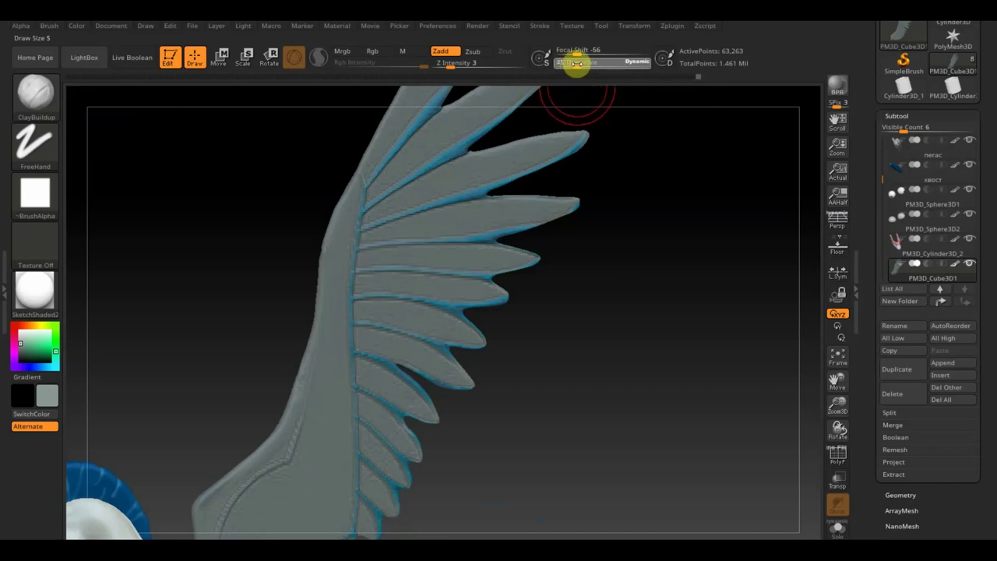
{"action": "left_click_drag", "start_coordinate": [576, 64], "coordinate": [577, 66]}
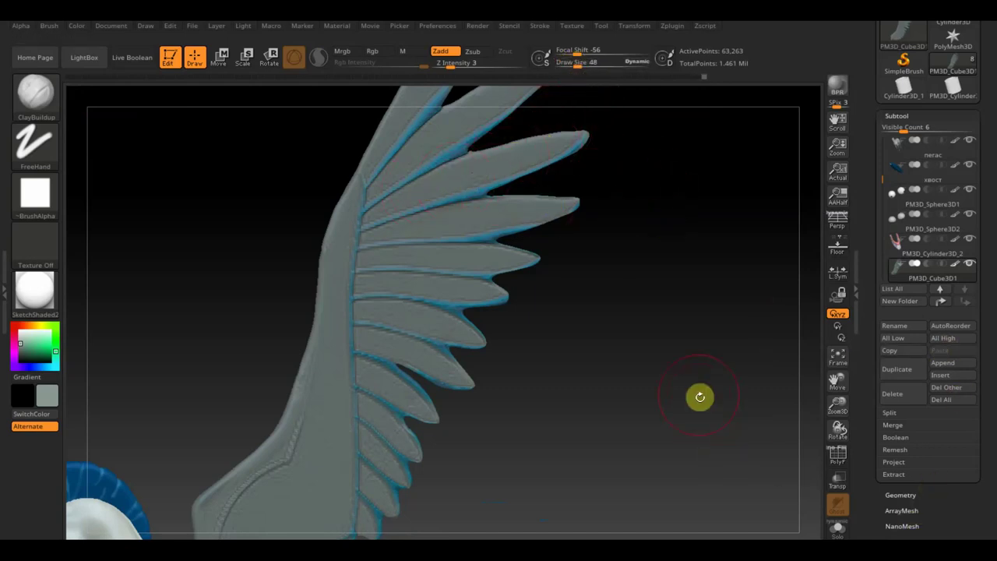
{"action": "key", "text": "shift"}
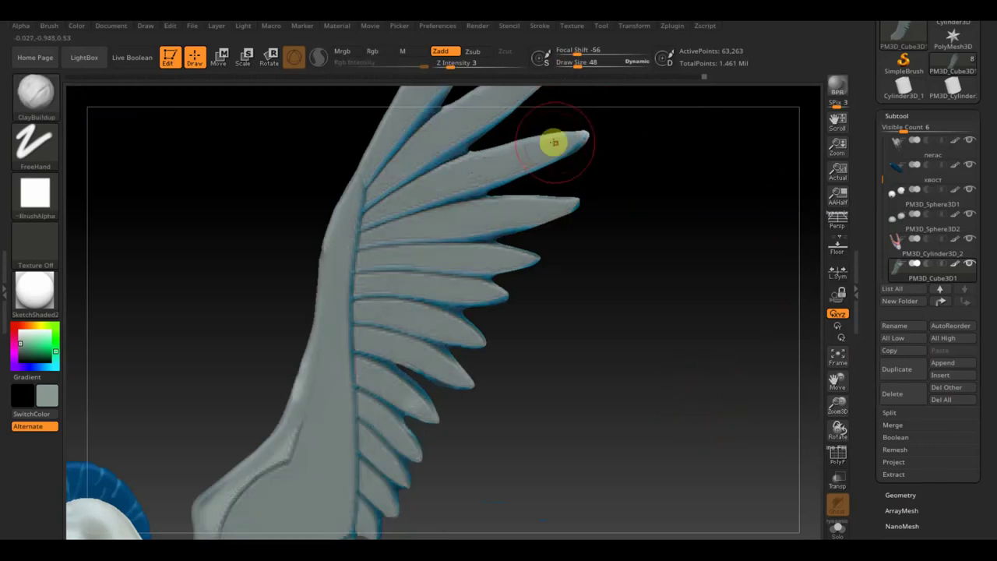
- With polypaint hidden, build clay ridges along the upper, middle and lower feathers, then smooth them
{"action": "left_click_drag", "start_coordinate": [427, 186], "coordinate": [534, 137]}
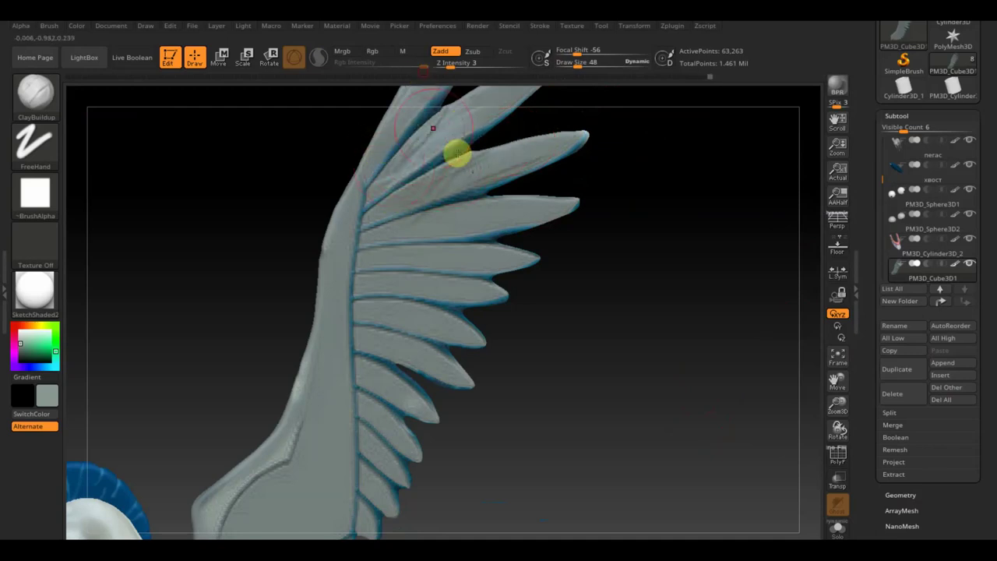
{"action": "left_click", "coordinate": [953, 263]}
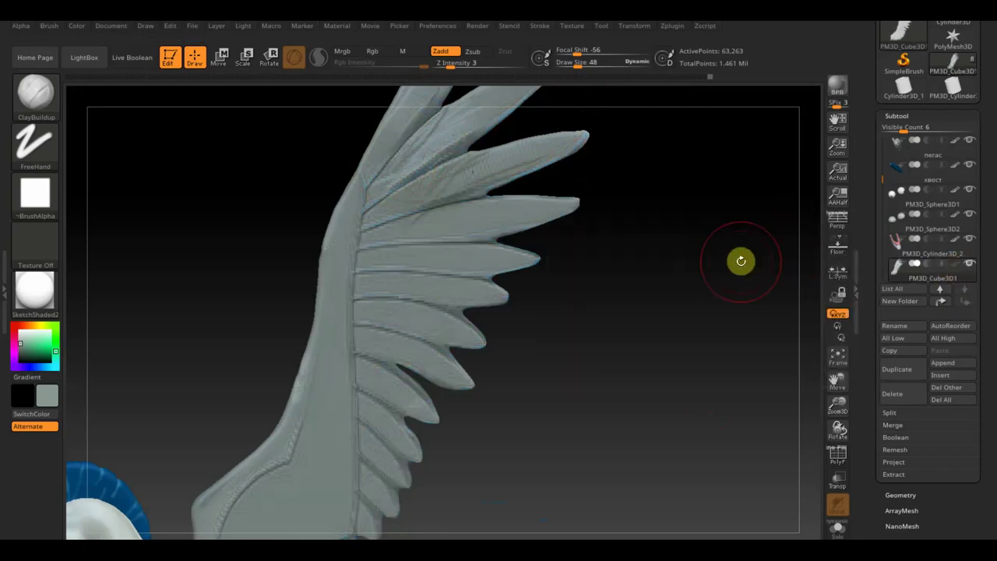
{"action": "left_click_drag", "start_coordinate": [707, 262], "coordinate": [623, 304]}
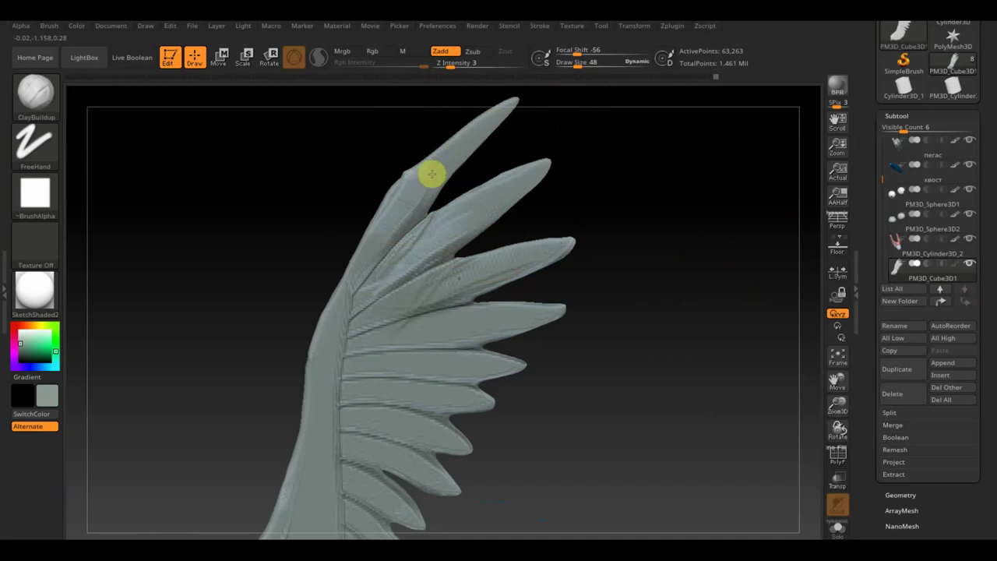
{"action": "left_click_drag", "start_coordinate": [652, 285], "coordinate": [650, 251]}
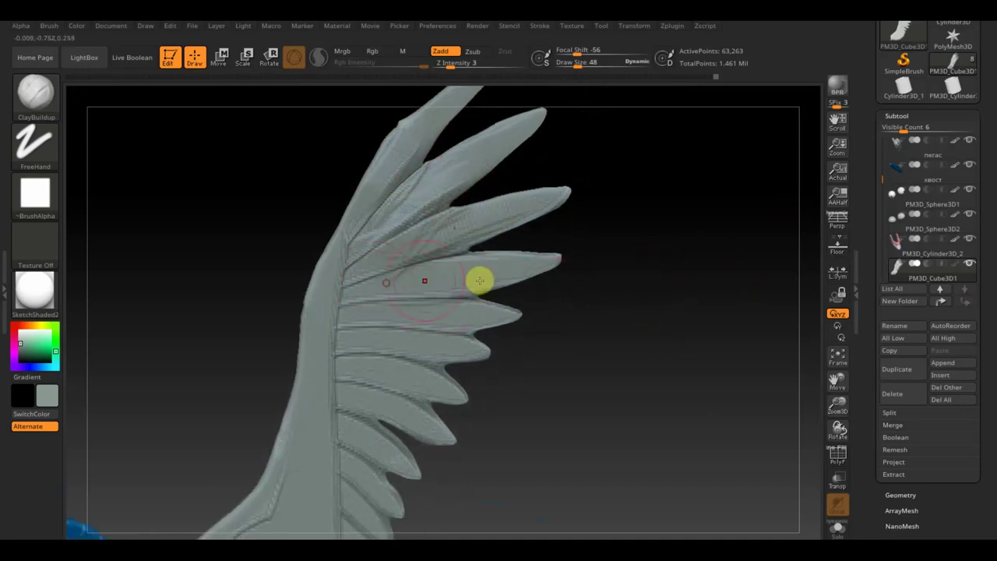
{"action": "left_click_drag", "start_coordinate": [394, 272], "coordinate": [523, 268]}
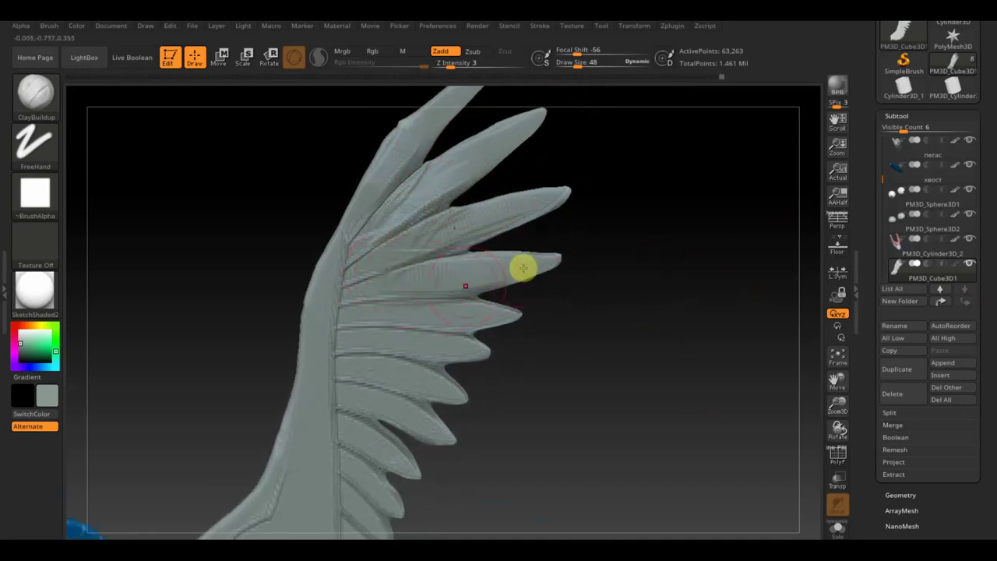
{"action": "left_click_drag", "start_coordinate": [537, 349], "coordinate": [461, 273]}
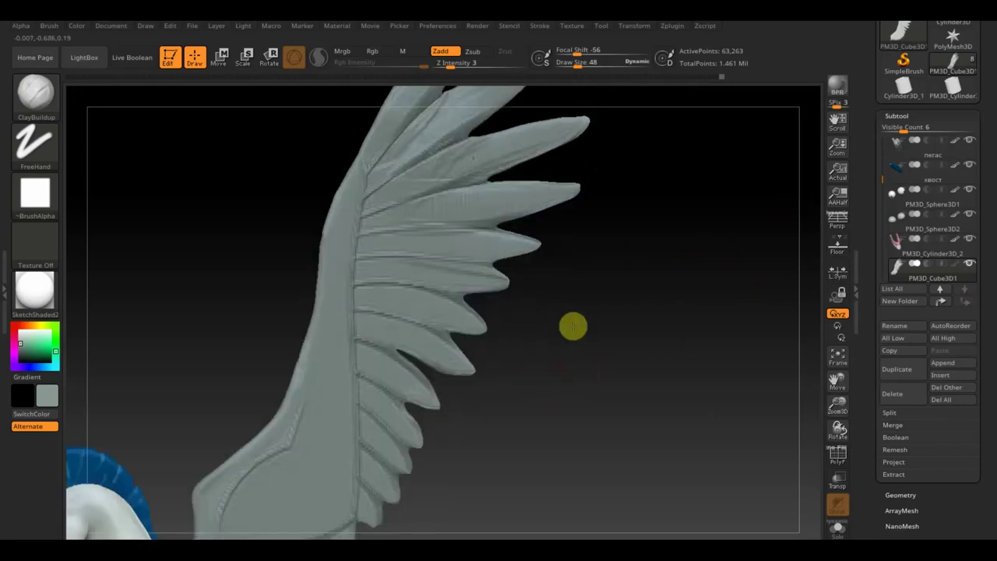
{"action": "left_click_drag", "start_coordinate": [402, 263], "coordinate": [468, 320]}
{"action": "left_click_drag", "start_coordinate": [401, 312], "coordinate": [425, 338]}
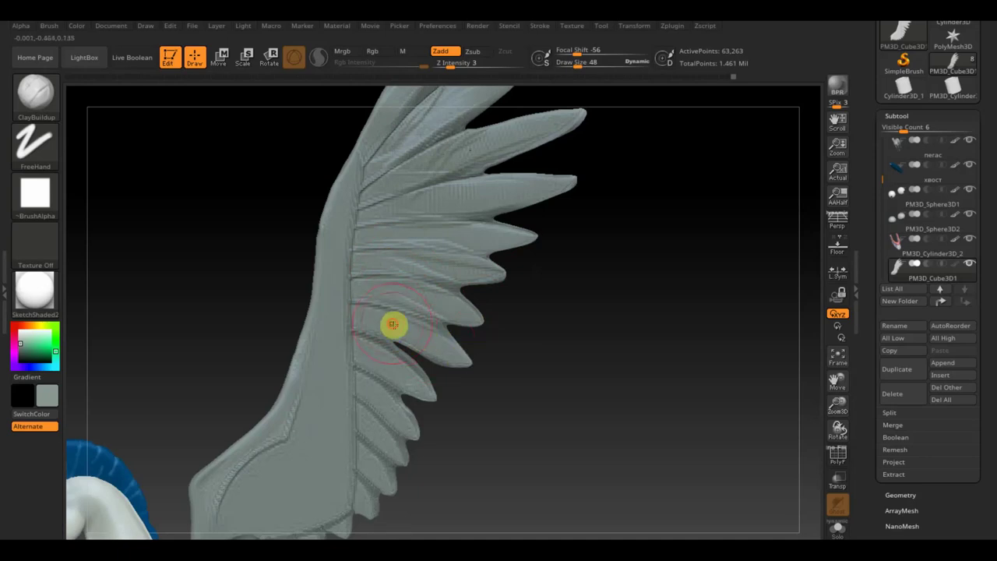
{"action": "left_click_drag", "start_coordinate": [397, 373], "coordinate": [425, 401]}
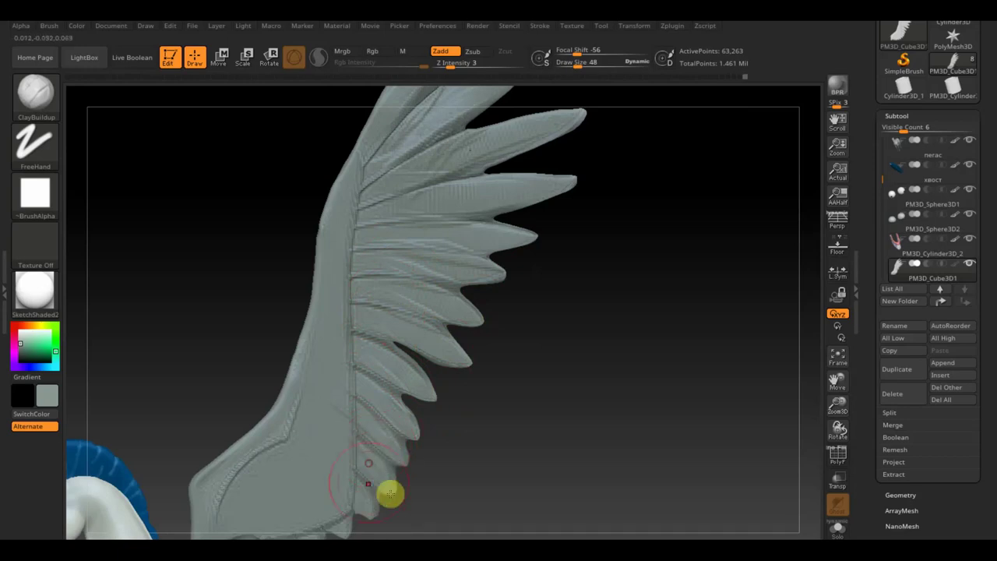
{"action": "mouse_move", "coordinate": [386, 522]}
{"action": "left_mouse_down", "text": "shift"}
{"action": "mouse_move", "coordinate": [372, 396]}
{"action": "mouse_move", "coordinate": [379, 426]}
{"action": "mouse_move", "coordinate": [379, 348]}
{"action": "mouse_move", "coordinate": [396, 273]}
{"action": "mouse_move", "coordinate": [372, 251]}
{"action": "mouse_move", "coordinate": [412, 156]}
{"action": "mouse_move", "coordinate": [380, 144]}
{"action": "left_mouse_up", "text": "shift"}
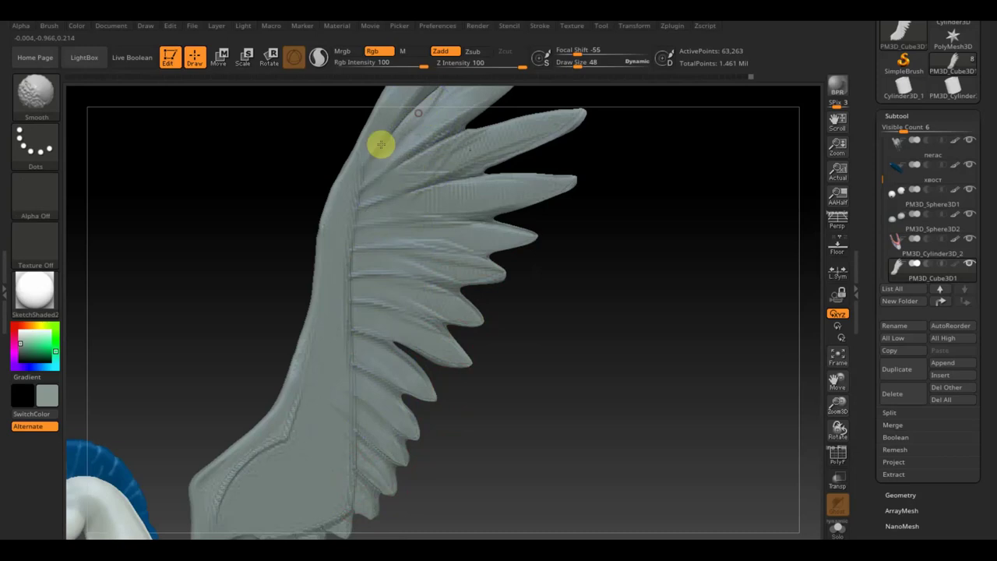
- Smooth the feathers, the vertical ridge and the lower edge of the wing
{"action": "left_click_drag", "start_coordinate": [632, 276], "coordinate": [627, 343]}
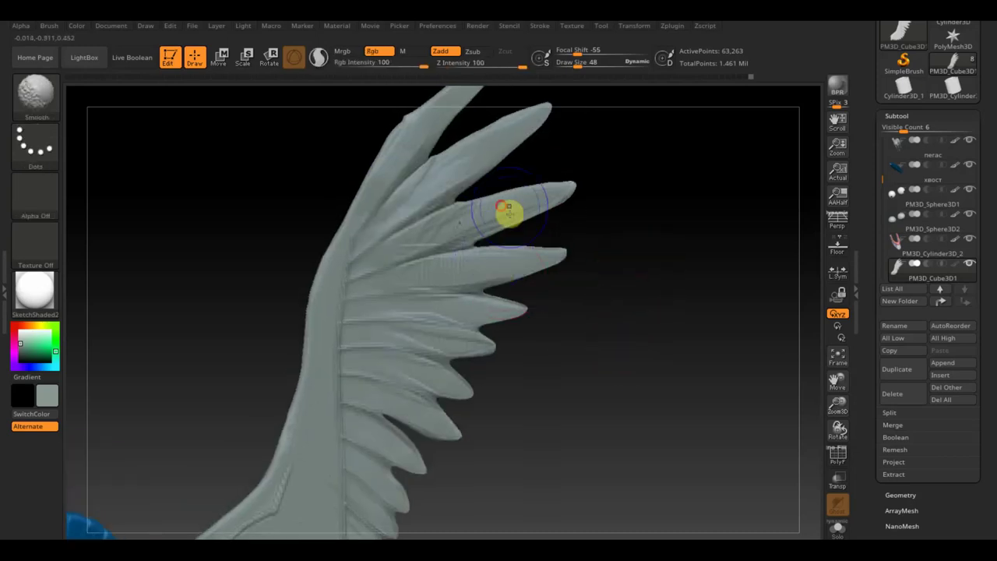
{"action": "mouse_move", "coordinate": [379, 263]}
{"action": "left_mouse_down", "text": "shift"}
{"action": "mouse_move", "coordinate": [428, 187]}
{"action": "mouse_move", "coordinate": [428, 138]}
{"action": "mouse_move", "coordinate": [367, 194]}
{"action": "mouse_move", "coordinate": [507, 315]}
{"action": "mouse_move", "coordinate": [429, 349]}
{"action": "mouse_move", "coordinate": [476, 296]}
{"action": "mouse_move", "coordinate": [391, 338]}
{"action": "mouse_move", "coordinate": [420, 371]}
{"action": "mouse_move", "coordinate": [400, 472]}
{"action": "mouse_move", "coordinate": [689, 479]}
{"action": "mouse_move", "coordinate": [603, 481]}
{"action": "mouse_move", "coordinate": [552, 458]}
{"action": "mouse_move", "coordinate": [579, 467]}
{"action": "mouse_move", "coordinate": [621, 305]}
{"action": "left_mouse_up", "text": "shift"}
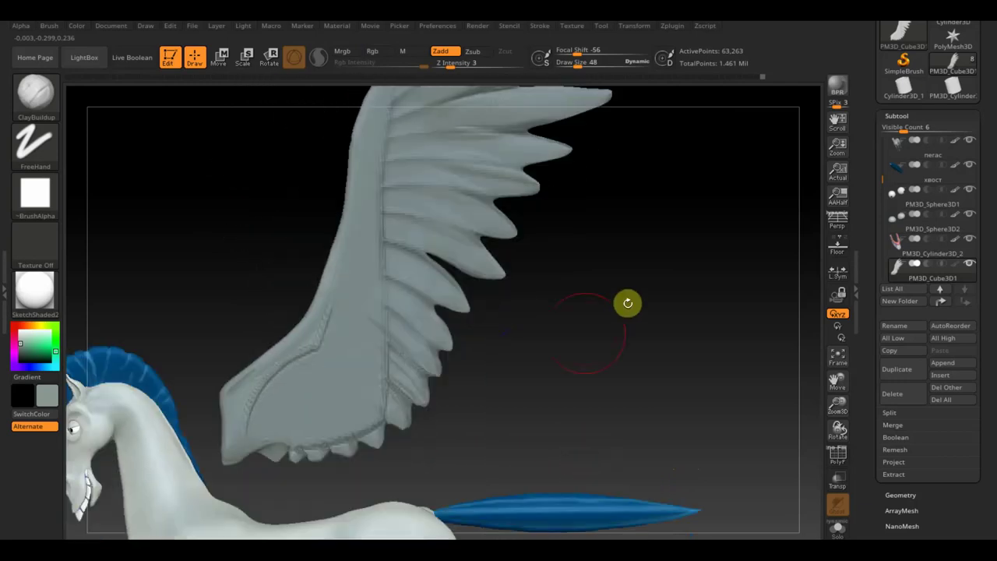
{"action": "mouse_move", "coordinate": [405, 268]}
{"action": "left_mouse_down", "text": "shift"}
{"action": "mouse_move", "coordinate": [400, 389]}
{"action": "mouse_move", "coordinate": [385, 414]}
{"action": "mouse_move", "coordinate": [323, 442]}
{"action": "mouse_move", "coordinate": [356, 438]}
{"action": "mouse_move", "coordinate": [262, 454]}
{"action": "left_mouse_up", "text": "shift"}
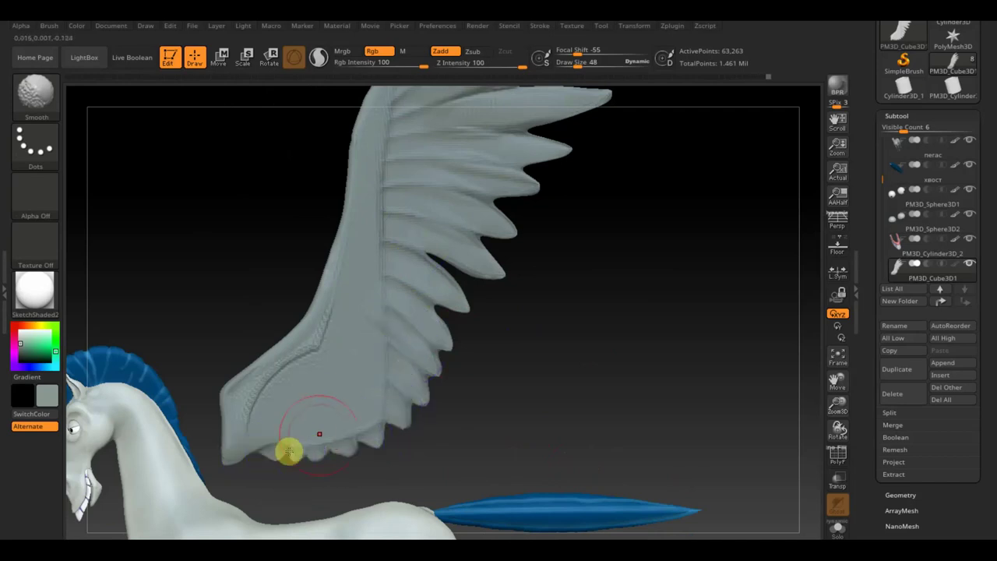
{"action": "left_click_drag", "start_coordinate": [463, 412], "coordinate": [672, 423]}
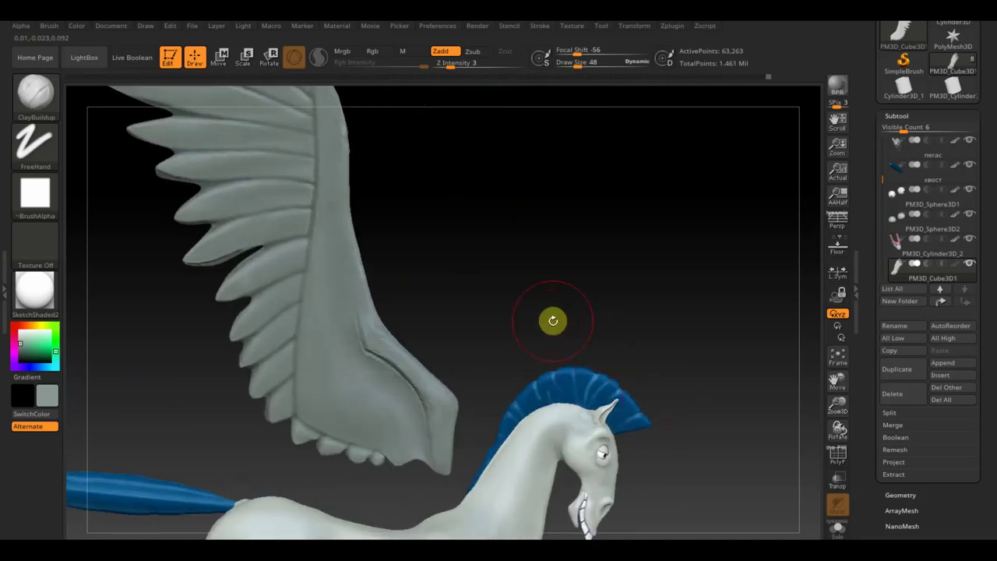
- Select the wing subtool, zoom in close on its feathers, and lower Draw Size to 10
{"action": "left_click", "coordinate": [957, 266]}
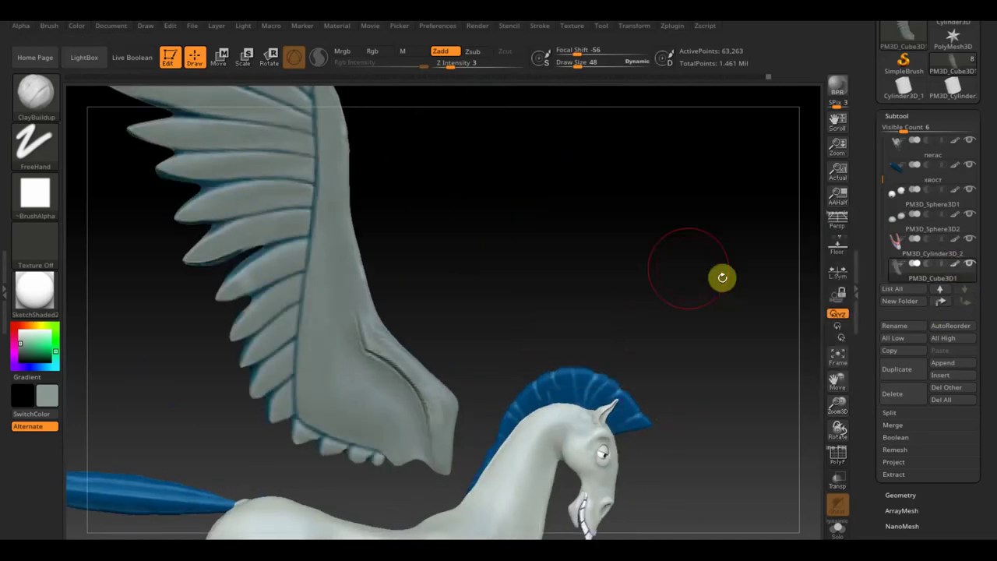
{"action": "mouse_move", "coordinate": [601, 281]}
{"action": "left_mouse_down"}
{"action": "mouse_move", "coordinate": [496, 265]}
{"action": "mouse_move", "coordinate": [507, 241]}
{"action": "mouse_move", "coordinate": [533, 247]}
{"action": "mouse_move", "coordinate": [596, 345]}
{"action": "mouse_move", "coordinate": [621, 436]}
{"action": "left_mouse_up"}
{"action": "mouse_move", "coordinate": [677, 312]}
{"action": "left_mouse_down"}
{"action": "mouse_move", "coordinate": [567, 523]}
{"action": "mouse_move", "coordinate": [584, 438]}
{"action": "mouse_move", "coordinate": [577, 381]}
{"action": "mouse_move", "coordinate": [522, 408]}
{"action": "mouse_move", "coordinate": [564, 395]}
{"action": "mouse_move", "coordinate": [567, 467]}
{"action": "mouse_move", "coordinate": [514, 338]}
{"action": "left_mouse_up"}
{"action": "left_click_drag", "start_coordinate": [586, 65], "coordinate": [571, 62]}
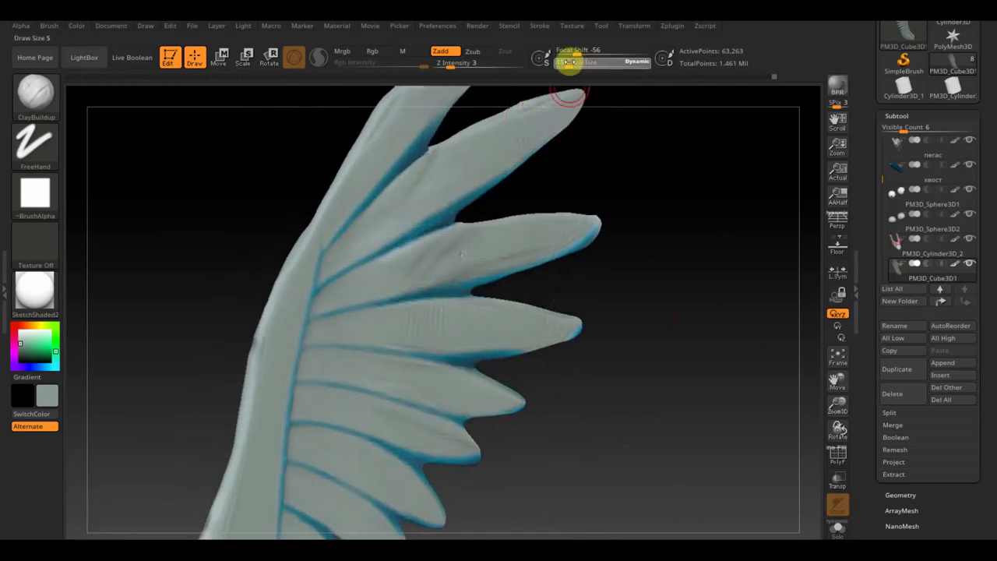
{"action": "left_click", "coordinate": [43, 92]}
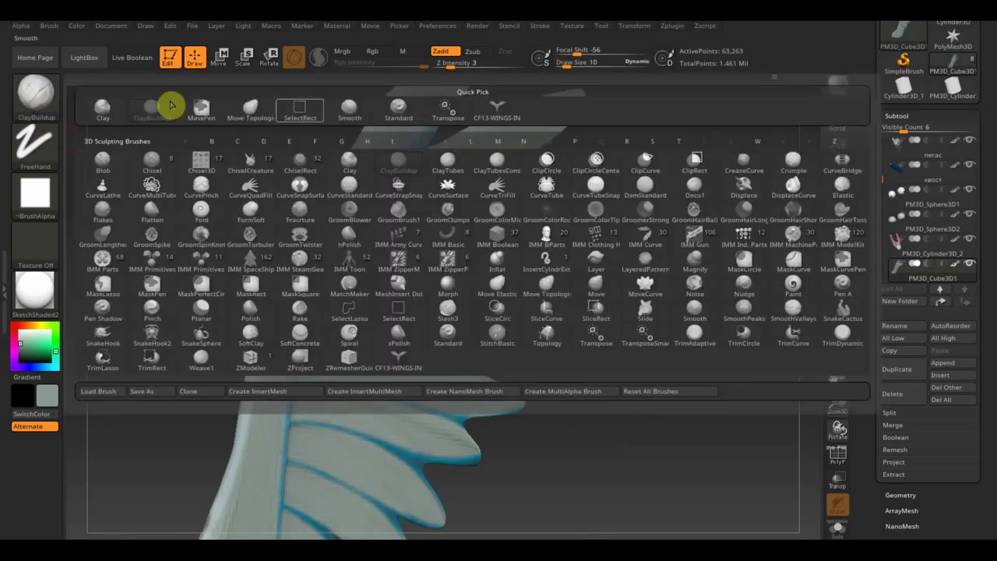
- Choose the Standard brush at Draw Size 7 with Zadd, Z Intensity 25 and Rgb off
{"action": "left_click", "coordinate": [385, 102]}
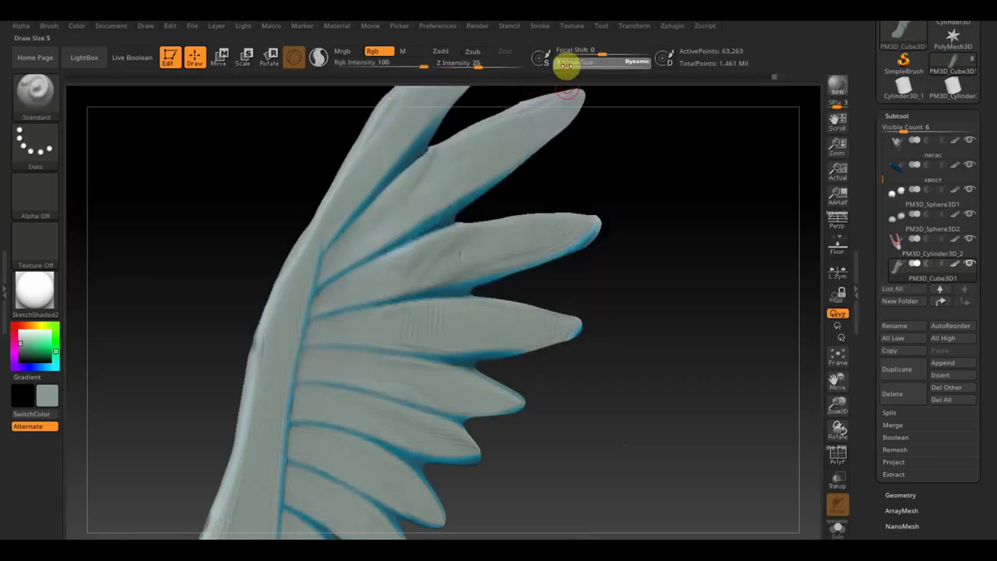
{"action": "left_click_drag", "start_coordinate": [565, 65], "coordinate": [576, 62]}
{"action": "mouse_move", "coordinate": [596, 140]}
{"action": "left_mouse_down"}
{"action": "mouse_move", "coordinate": [634, 234]}
{"action": "mouse_move", "coordinate": [608, 254]}
{"action": "left_mouse_up"}
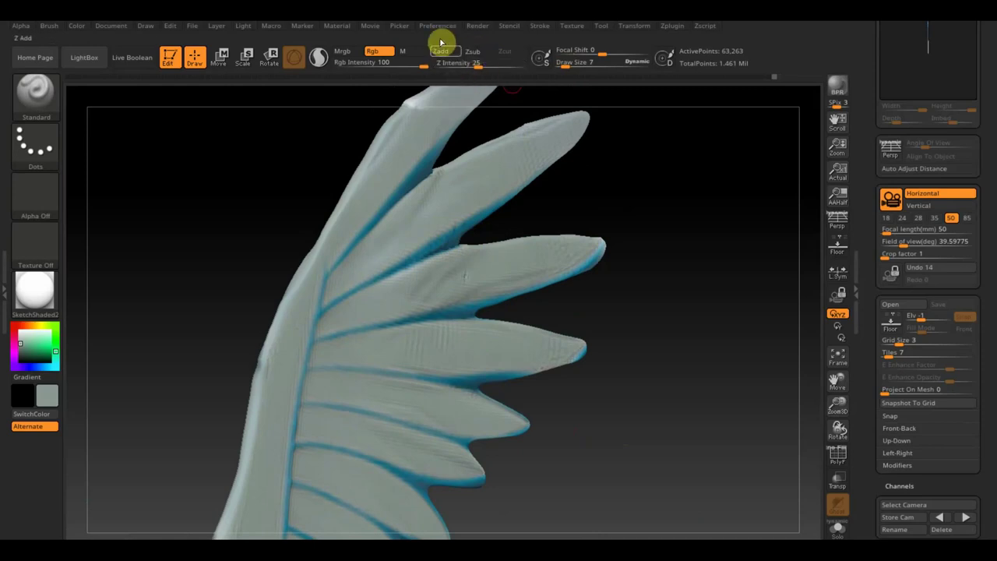
{"action": "left_click", "coordinate": [445, 52]}
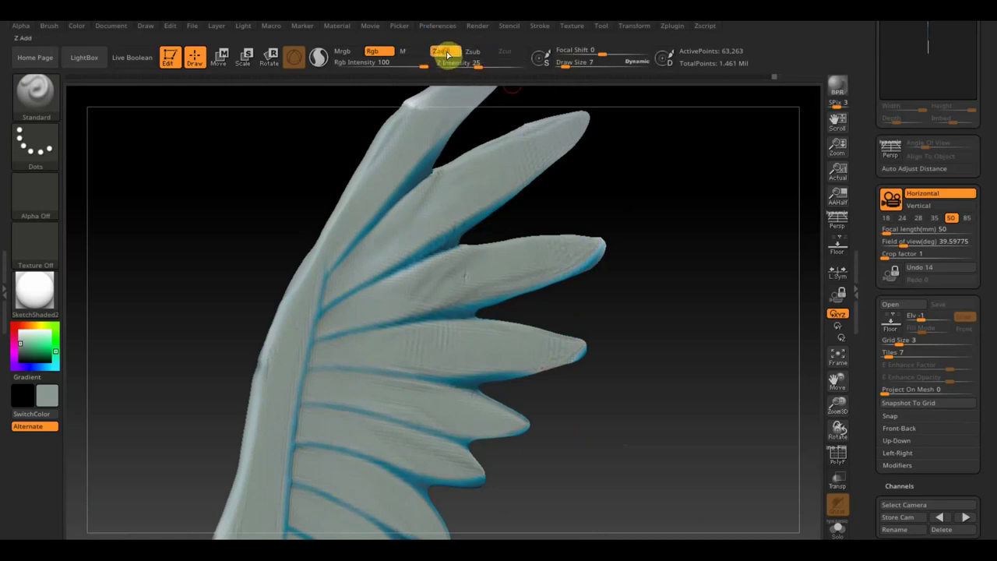
{"action": "left_click", "coordinate": [380, 51]}
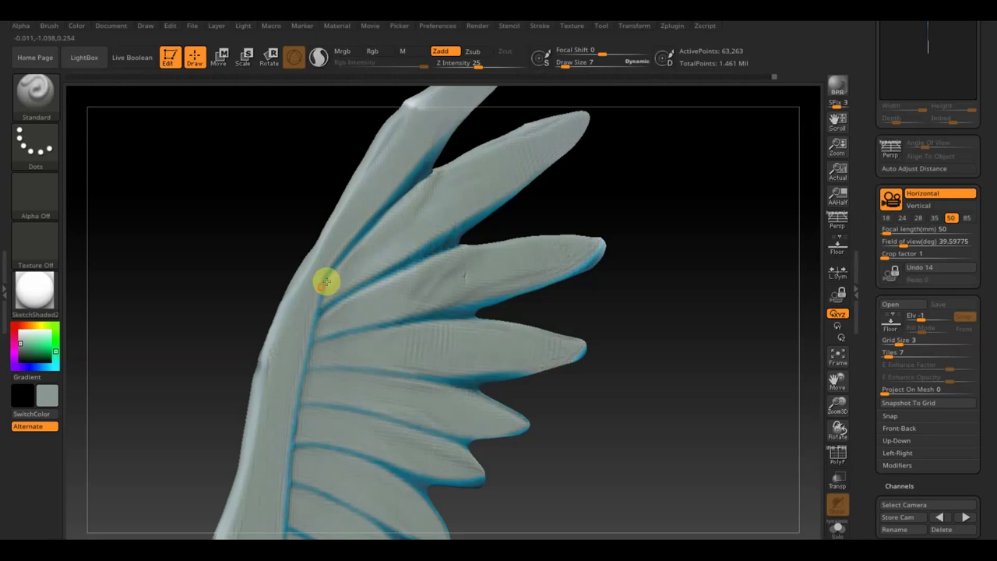
{"action": "mouse_move", "coordinate": [631, 459]}
{"action": "left_mouse_down"}
{"action": "mouse_move", "coordinate": [631, 398]}
{"action": "mouse_move", "coordinate": [616, 355]}
{"action": "left_mouse_up"}
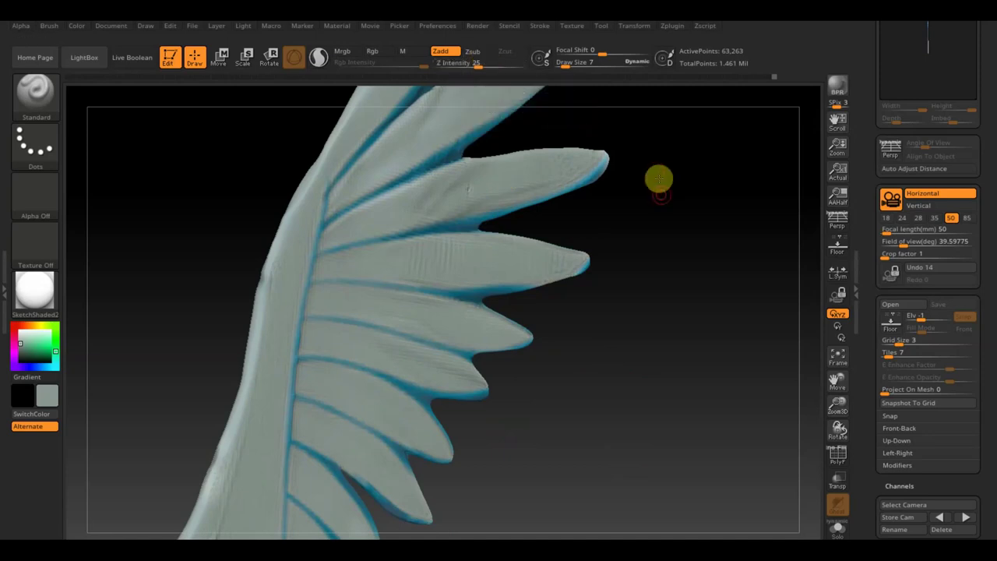
{"action": "left_click_drag", "start_coordinate": [661, 180], "coordinate": [653, 204]}
{"action": "mouse_move", "coordinate": [987, 145]}
{"action": "left_mouse_down"}
{"action": "mouse_move", "coordinate": [990, 314]}
{"action": "mouse_move", "coordinate": [990, 210]}
{"action": "mouse_move", "coordinate": [979, 278]}
{"action": "left_mouse_up"}
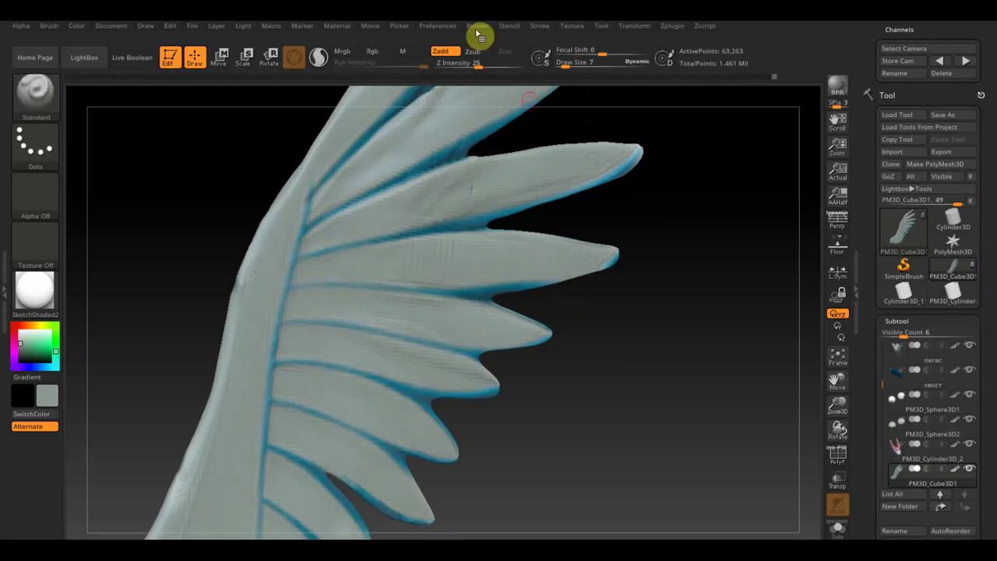
- Switch to Zsub at Draw Size 5 and deepen the grooves along the upper and middle feathers
{"action": "left_click", "coordinate": [473, 50]}
{"action": "left_click_drag", "start_coordinate": [487, 224], "coordinate": [333, 252]}
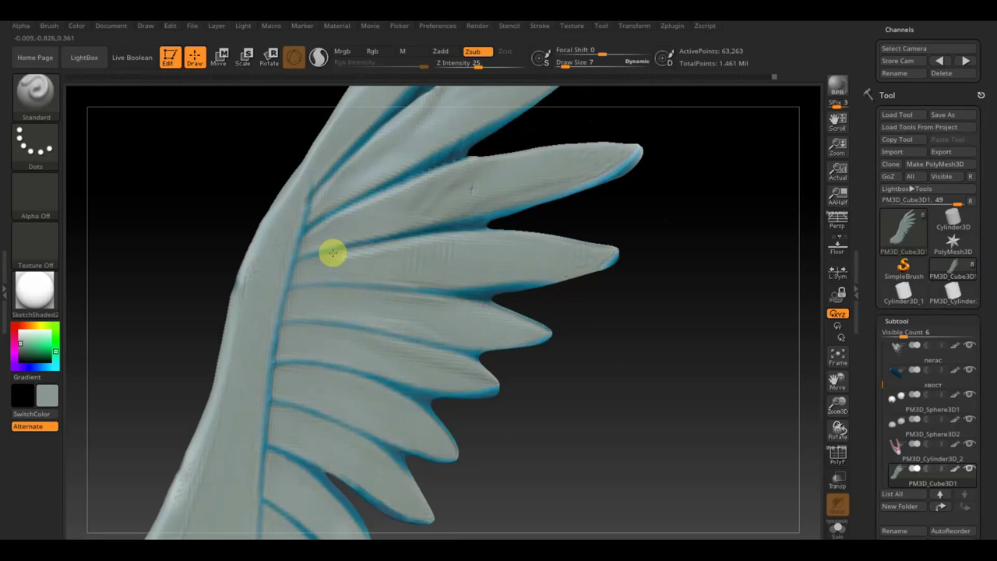
{"action": "left_click_drag", "start_coordinate": [459, 151], "coordinate": [352, 201]}
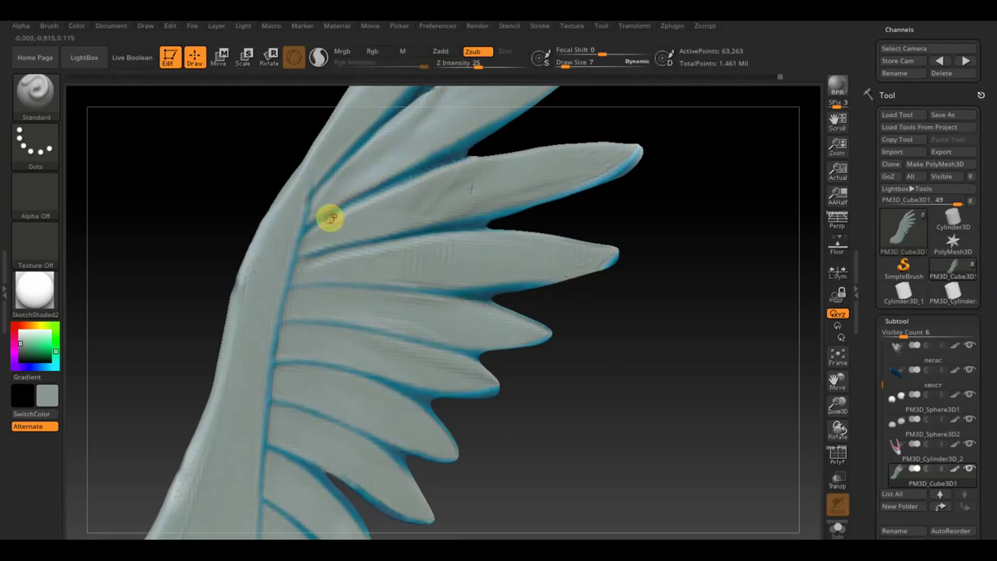
{"action": "left_click_drag", "start_coordinate": [571, 66], "coordinate": [568, 65]}
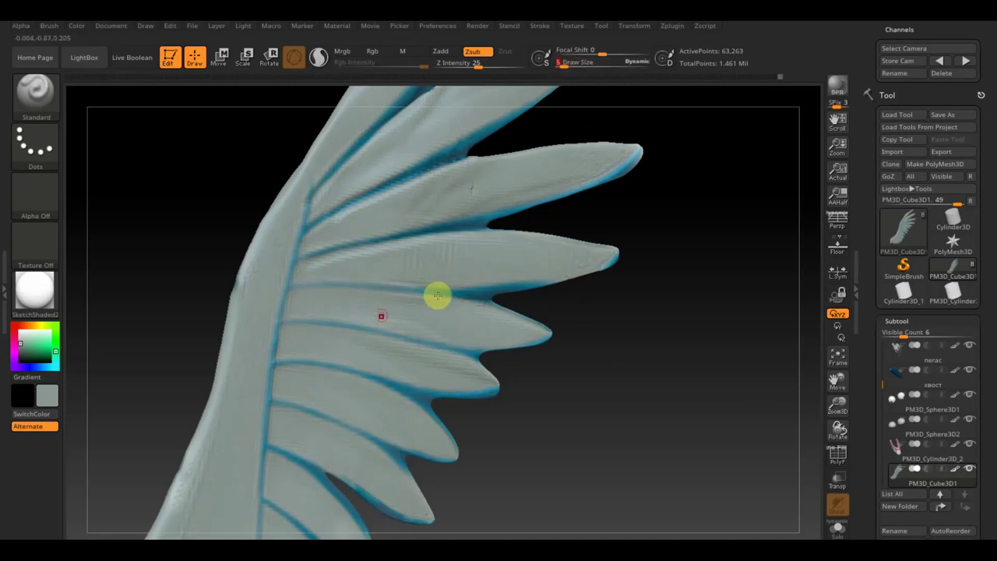
{"action": "mouse_move", "coordinate": [295, 289]}
{"action": "left_mouse_down"}
{"action": "mouse_move", "coordinate": [512, 300]}
{"action": "mouse_move", "coordinate": [667, 327]}
{"action": "mouse_move", "coordinate": [581, 314]}
{"action": "mouse_move", "coordinate": [629, 383]}
{"action": "mouse_move", "coordinate": [608, 285]}
{"action": "left_mouse_up"}
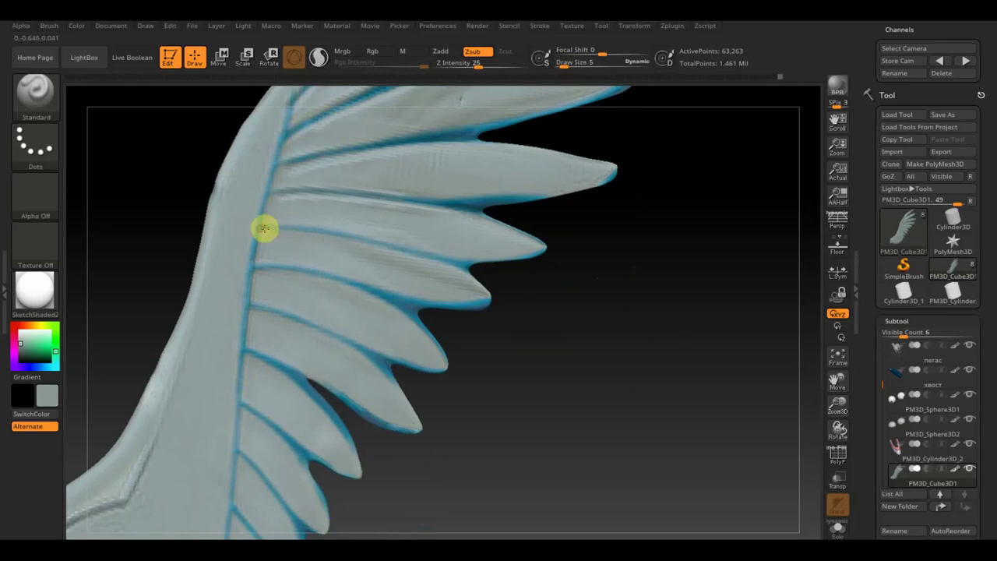
{"action": "left_click_drag", "start_coordinate": [300, 229], "coordinate": [441, 258]}
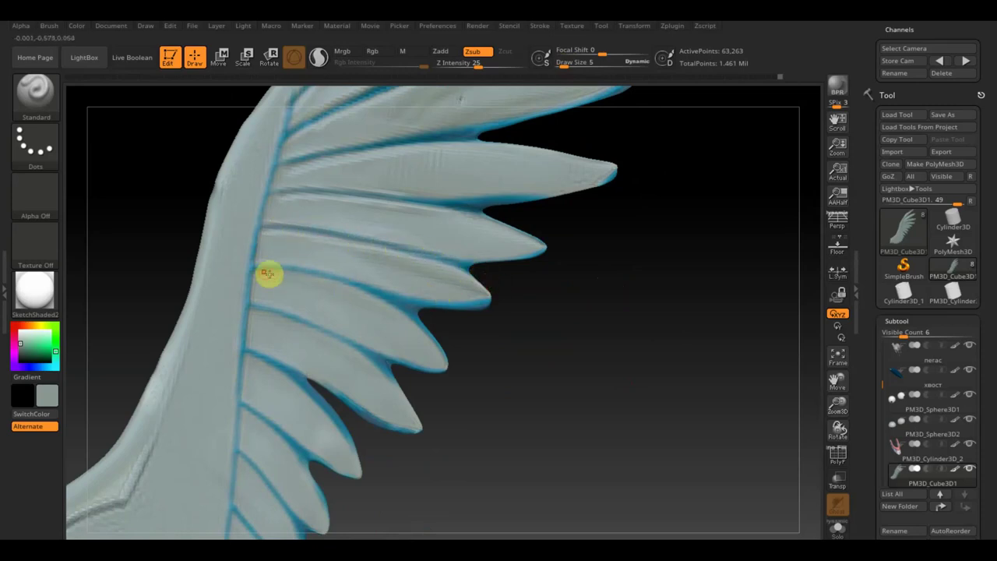
{"action": "left_click_drag", "start_coordinate": [285, 270], "coordinate": [460, 329]}
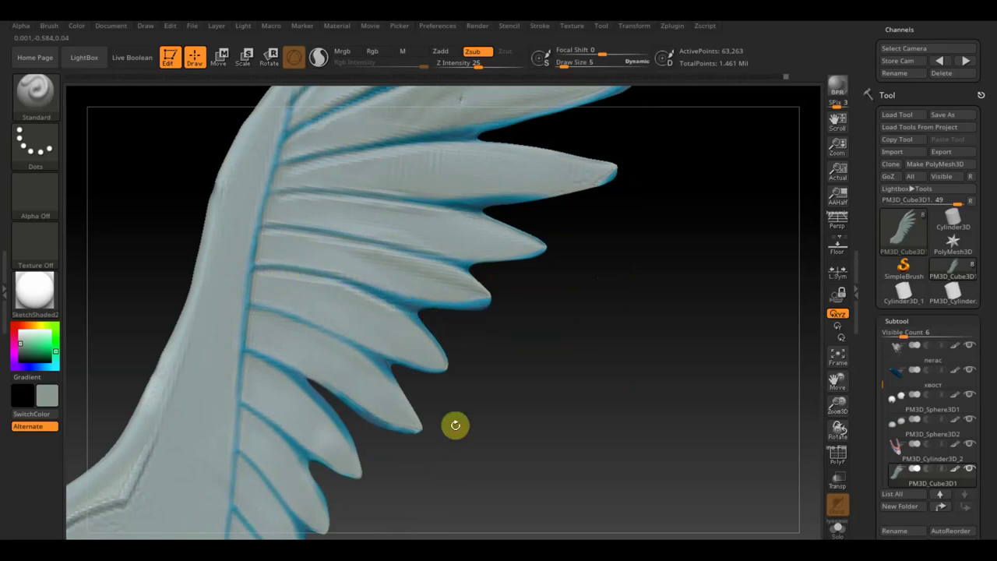
{"action": "left_click_drag", "start_coordinate": [258, 309], "coordinate": [320, 325]}
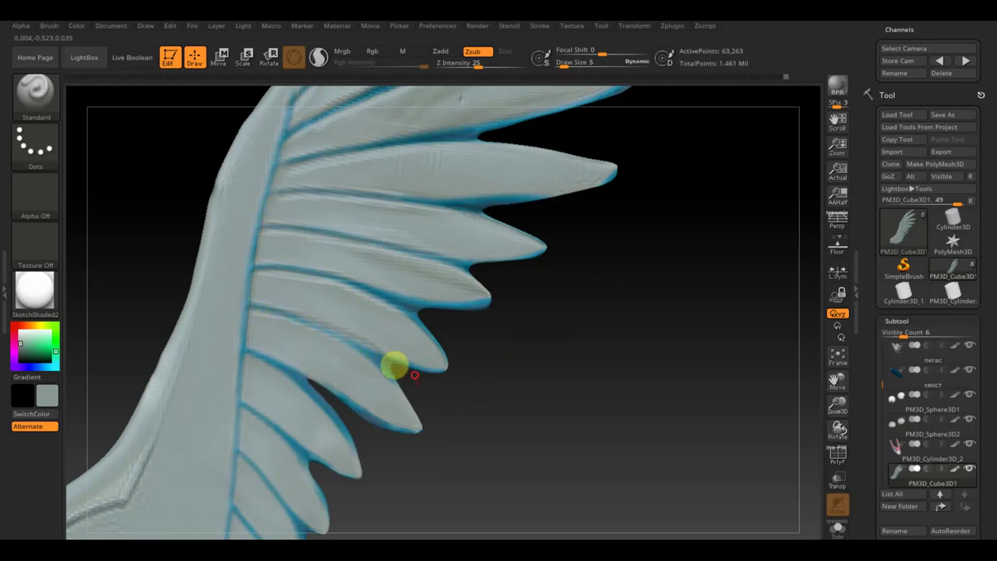
- Rotate and zoom the wing to bring its lower feathers into view
{"action": "left_click_drag", "start_coordinate": [463, 372], "coordinate": [478, 304]}
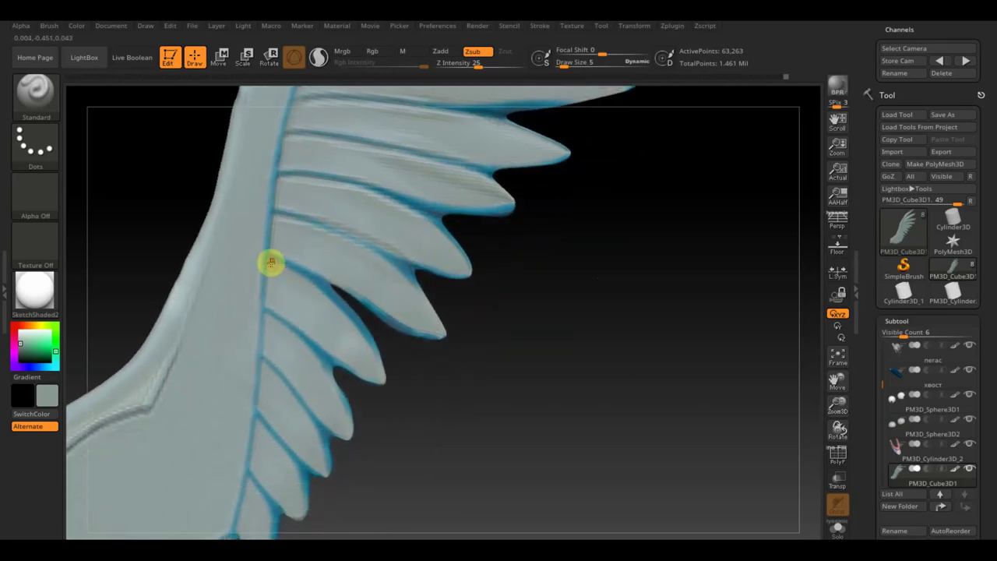
{"action": "left_click_drag", "start_coordinate": [445, 392], "coordinate": [462, 339]}
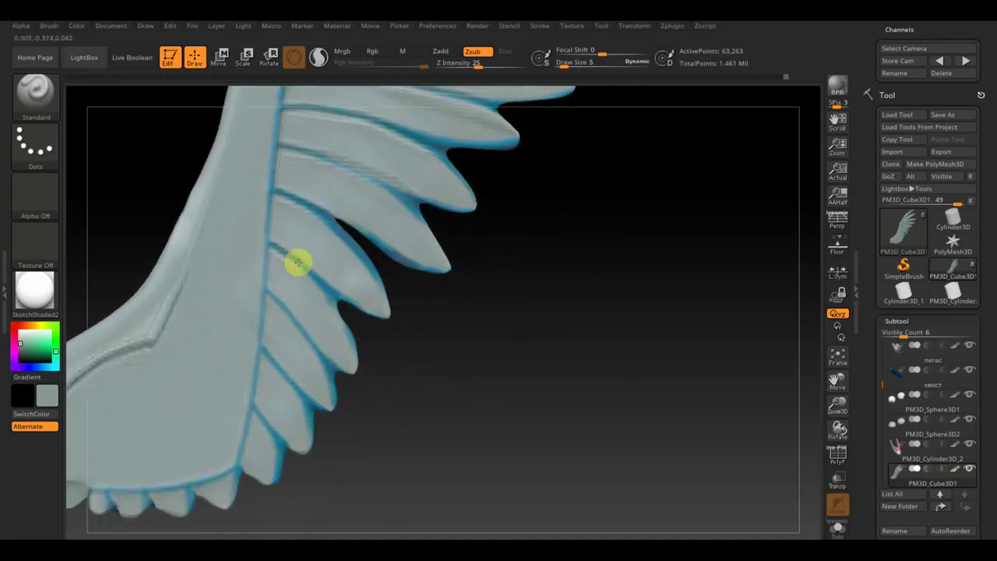
{"action": "mouse_move", "coordinate": [450, 397]}
{"action": "left_mouse_down"}
{"action": "mouse_move", "coordinate": [462, 387]}
{"action": "mouse_move", "coordinate": [385, 267]}
{"action": "left_mouse_up"}
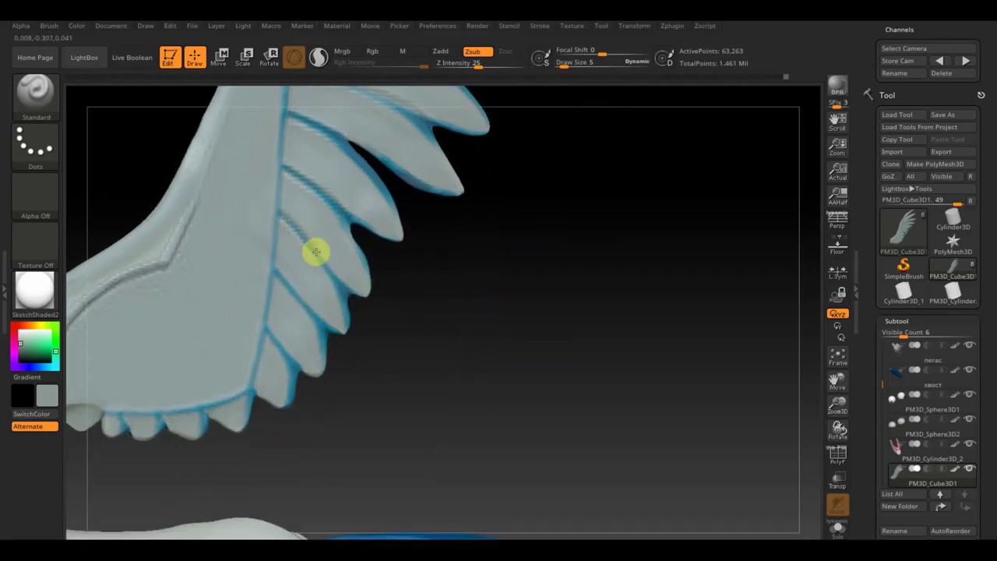
{"action": "mouse_move", "coordinate": [356, 311]}
{"action": "left_mouse_down"}
{"action": "mouse_move", "coordinate": [491, 311]}
{"action": "mouse_move", "coordinate": [338, 238]}
{"action": "left_mouse_up"}
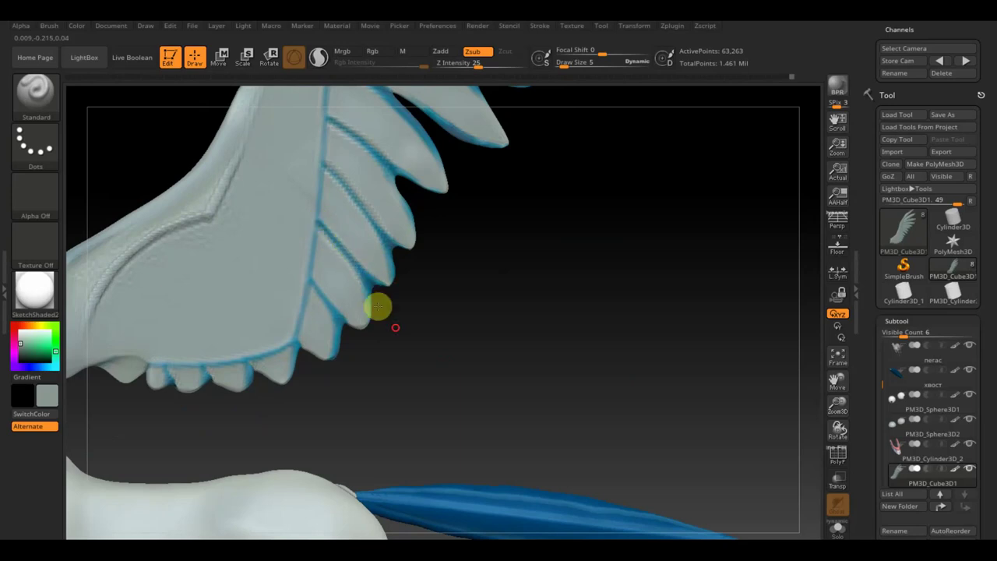
{"action": "mouse_move", "coordinate": [413, 334]}
{"action": "left_mouse_down"}
{"action": "mouse_move", "coordinate": [381, 289]}
{"action": "mouse_move", "coordinate": [332, 263]}
{"action": "left_mouse_up"}
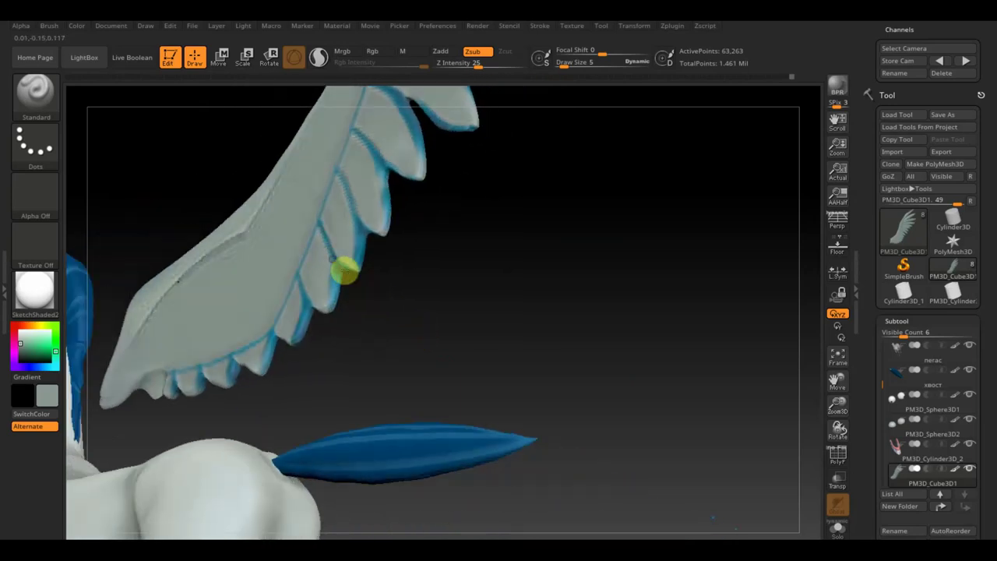
{"action": "left_click_drag", "start_coordinate": [403, 272], "coordinate": [400, 307]}
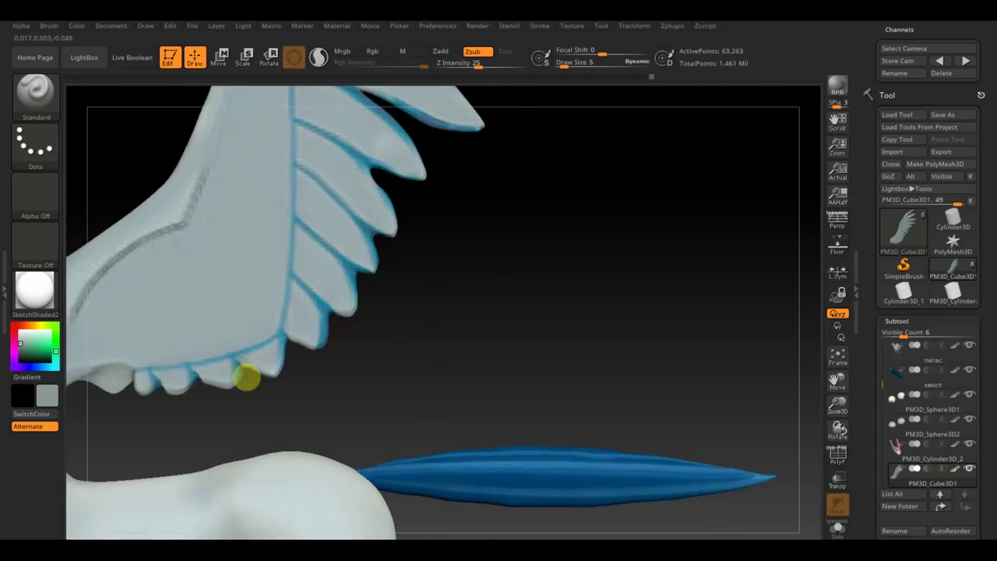
{"action": "mouse_move", "coordinate": [507, 271]}
{"action": "left_mouse_down"}
{"action": "mouse_move", "coordinate": [512, 255]}
{"action": "mouse_move", "coordinate": [493, 285]}
{"action": "left_mouse_up"}
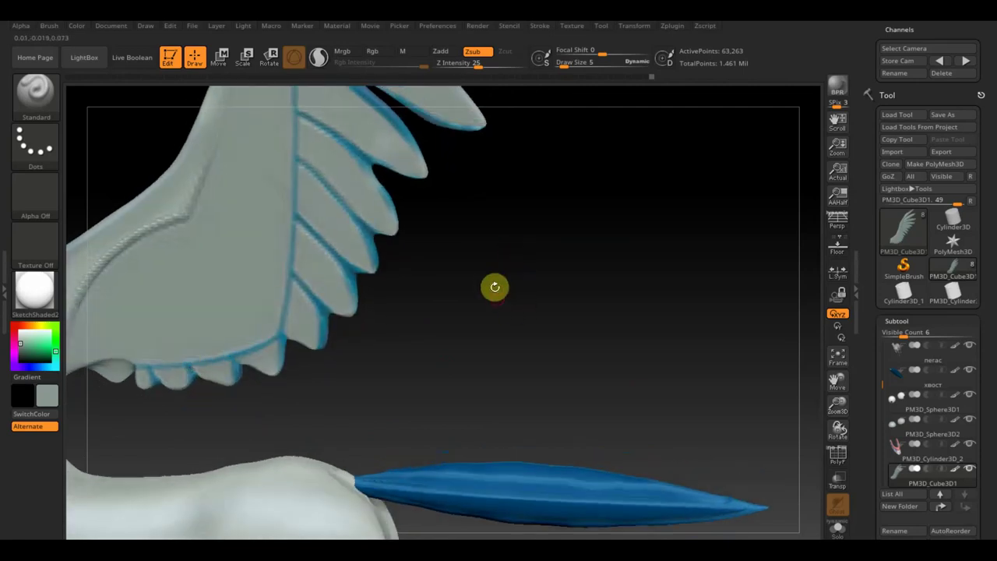
{"action": "mouse_move", "coordinate": [540, 210]}
{"action": "left_mouse_down"}
{"action": "mouse_move", "coordinate": [536, 338]}
{"action": "mouse_move", "coordinate": [507, 301]}
{"action": "mouse_move", "coordinate": [607, 258]}
{"action": "left_mouse_up"}
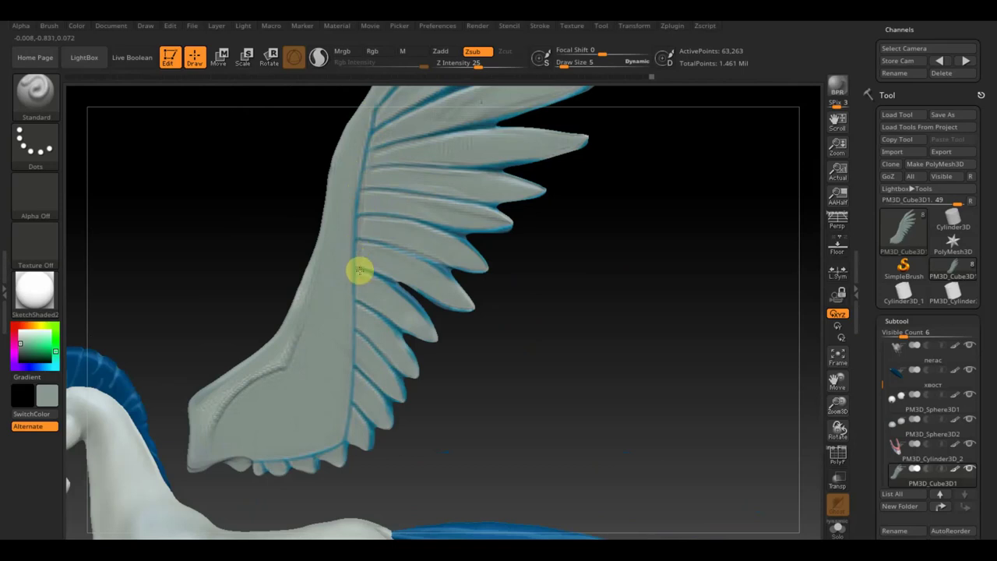
{"action": "mouse_move", "coordinate": [537, 389]}
{"action": "left_mouse_down"}
{"action": "mouse_move", "coordinate": [574, 429]}
{"action": "mouse_move", "coordinate": [586, 310]}
{"action": "left_mouse_up"}
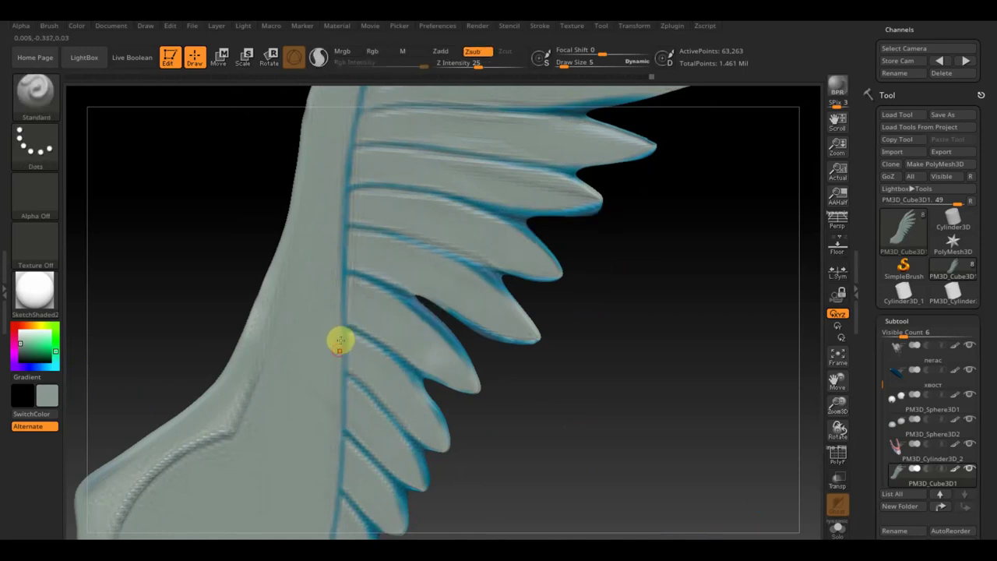
- Turn off the Draw Polyframe wireframe with the brush left on Zsub, then zoom in on the wing
{"action": "left_click", "coordinate": [447, 56]}
{"action": "key", "text": "ctrl"}
{"action": "key", "text": "ctrl"}
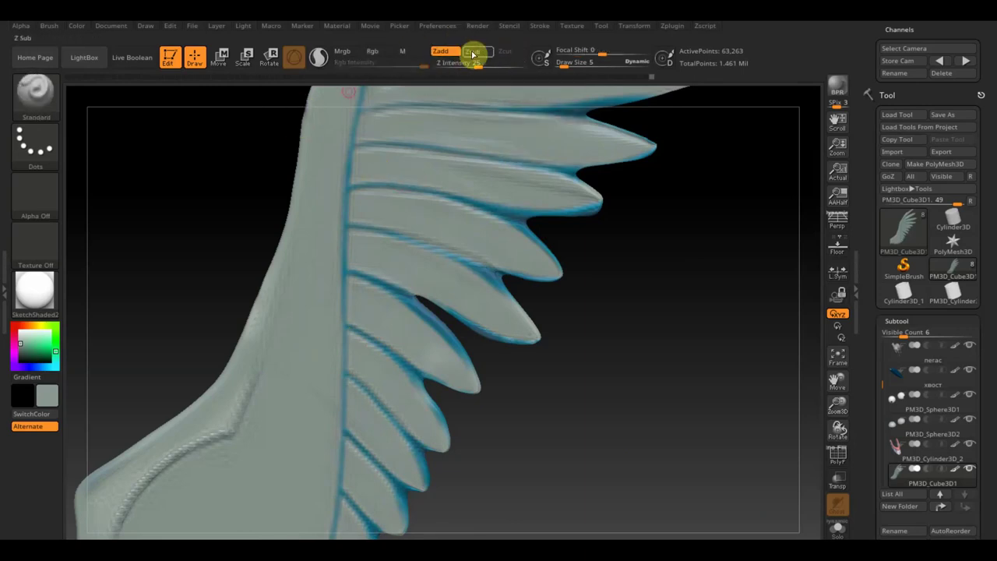
{"action": "left_click", "coordinate": [473, 52]}
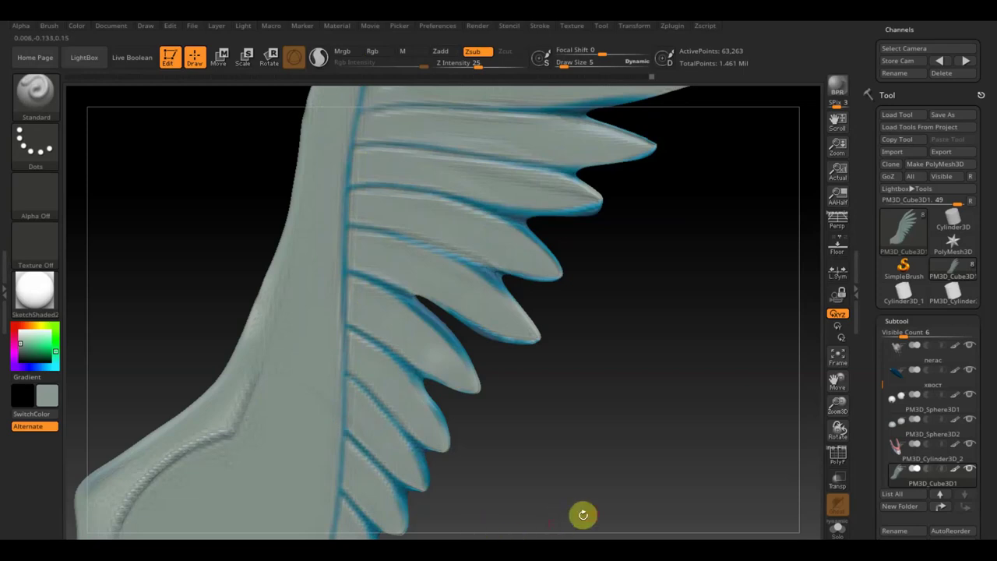
{"action": "left_click_drag", "start_coordinate": [601, 503], "coordinate": [810, 466]}
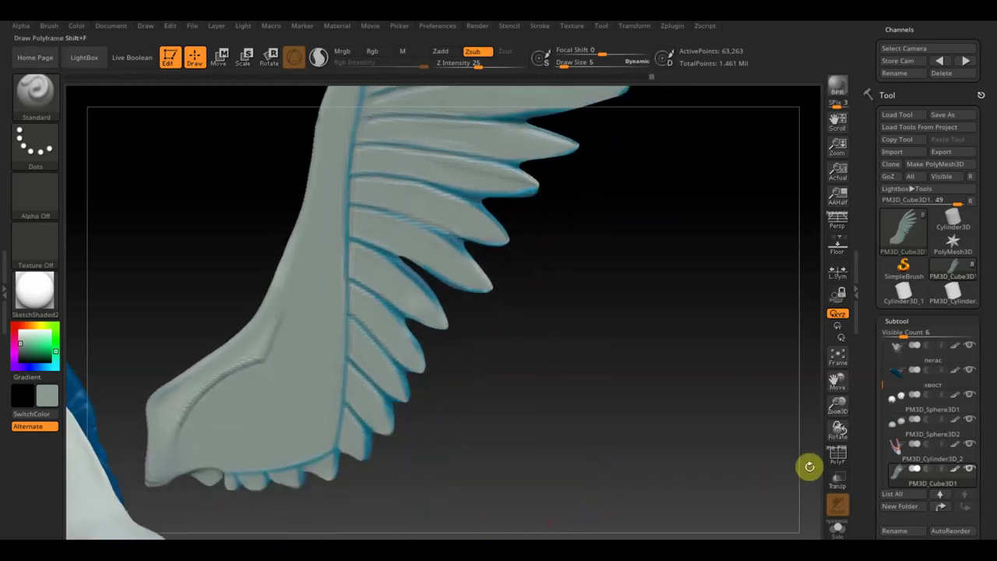
{"action": "left_click", "coordinate": [838, 457]}
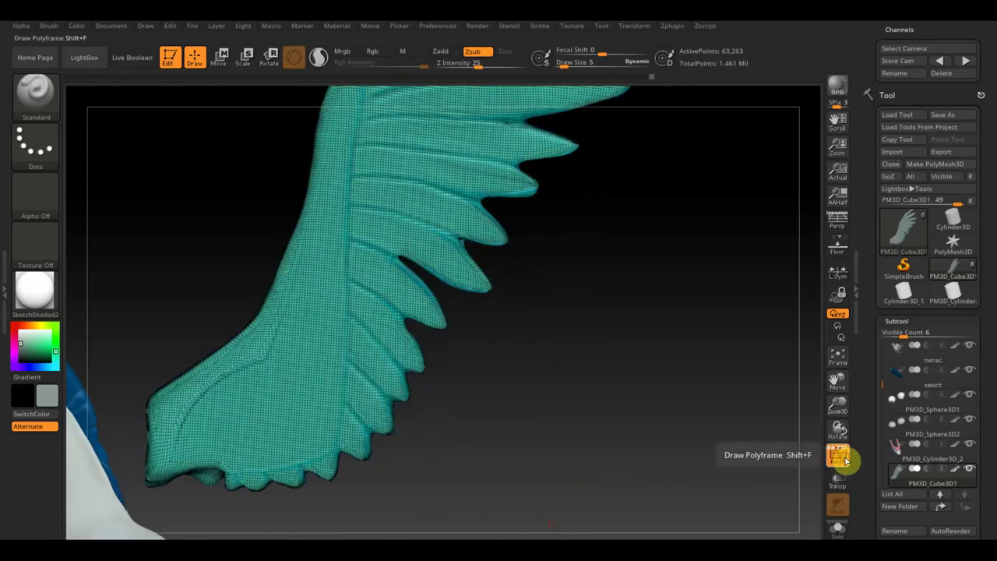
{"action": "left_click", "coordinate": [845, 461]}
{"action": "left_click_drag", "start_coordinate": [599, 470], "coordinate": [620, 419]}
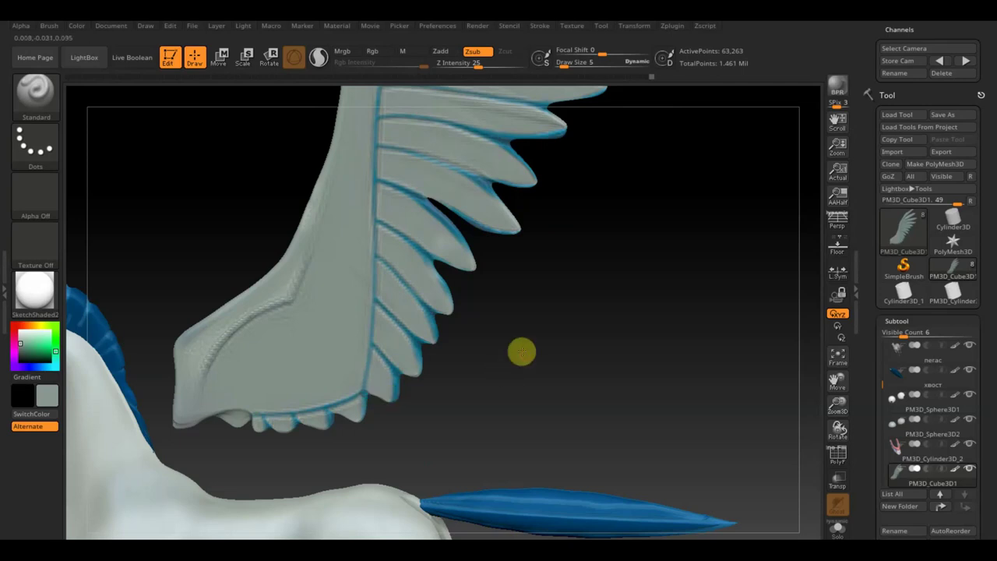
{"action": "scroll", "coordinate": [521, 351], "scroll_direction": "up", "scroll_amount": 3}
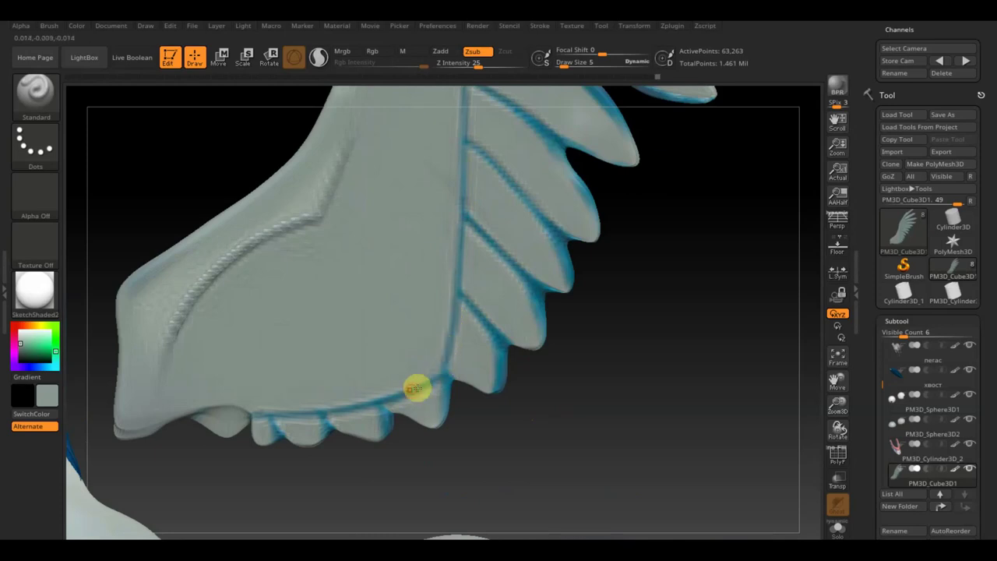
- Carve a faint groove down a wing feather, checking the wing from several angles
{"action": "mouse_move", "coordinate": [663, 261]}
{"action": "left_mouse_down"}
{"action": "mouse_move", "coordinate": [609, 507]}
{"action": "mouse_move", "coordinate": [701, 320]}
{"action": "mouse_move", "coordinate": [579, 403]}
{"action": "left_mouse_up"}
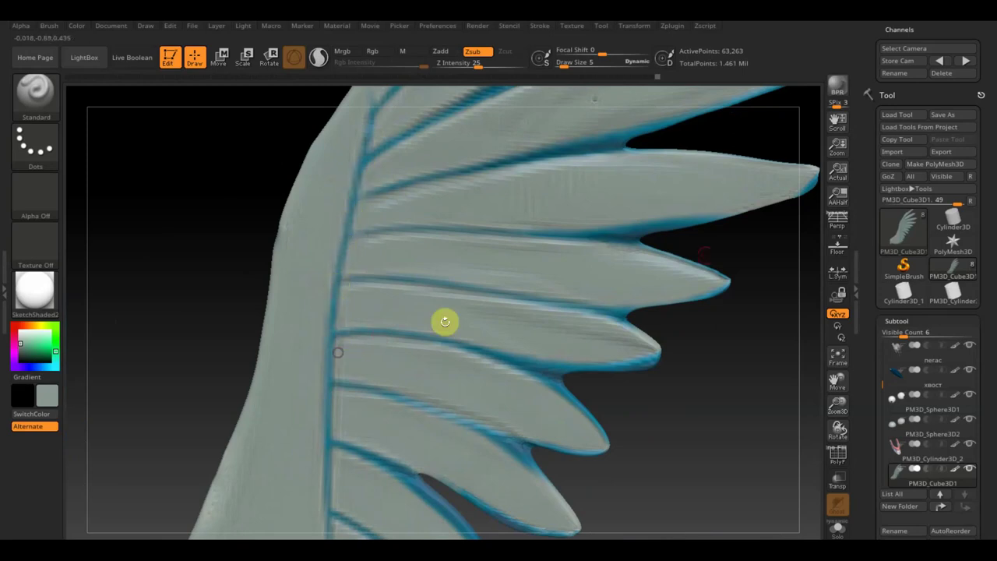
{"action": "mouse_move", "coordinate": [729, 285]}
{"action": "left_mouse_down"}
{"action": "mouse_move", "coordinate": [718, 501]}
{"action": "mouse_move", "coordinate": [438, 338]}
{"action": "left_mouse_up"}
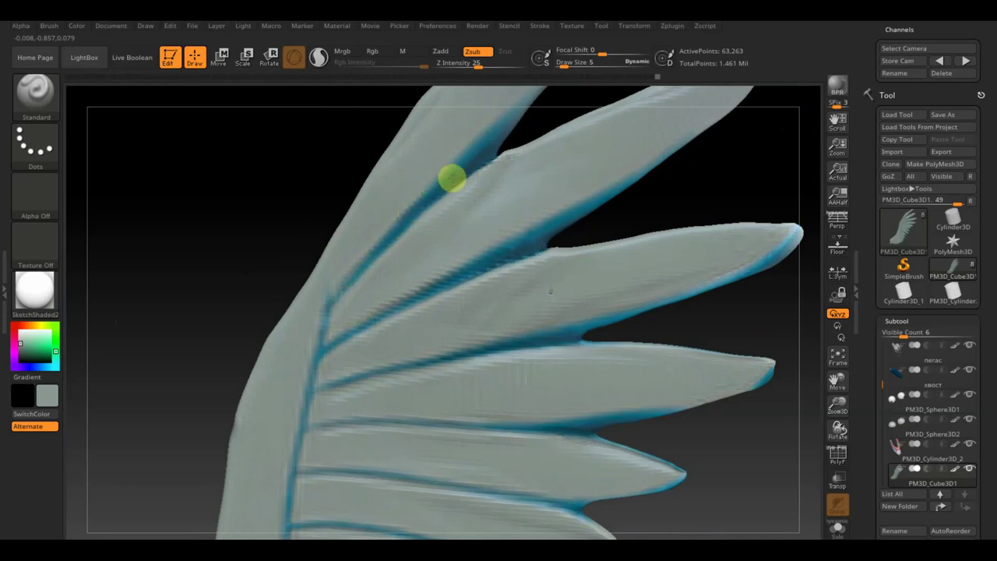
{"action": "mouse_move", "coordinate": [265, 329]}
{"action": "left_mouse_down"}
{"action": "mouse_move", "coordinate": [204, 322]}
{"action": "mouse_move", "coordinate": [301, 340]}
{"action": "left_mouse_up"}
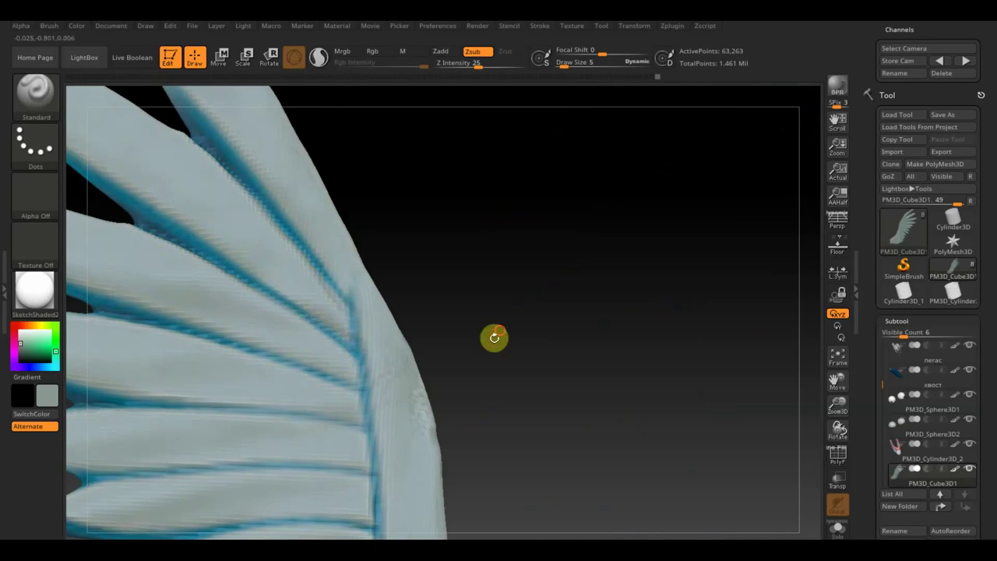
{"action": "left_click_drag", "start_coordinate": [494, 338], "coordinate": [549, 222]}
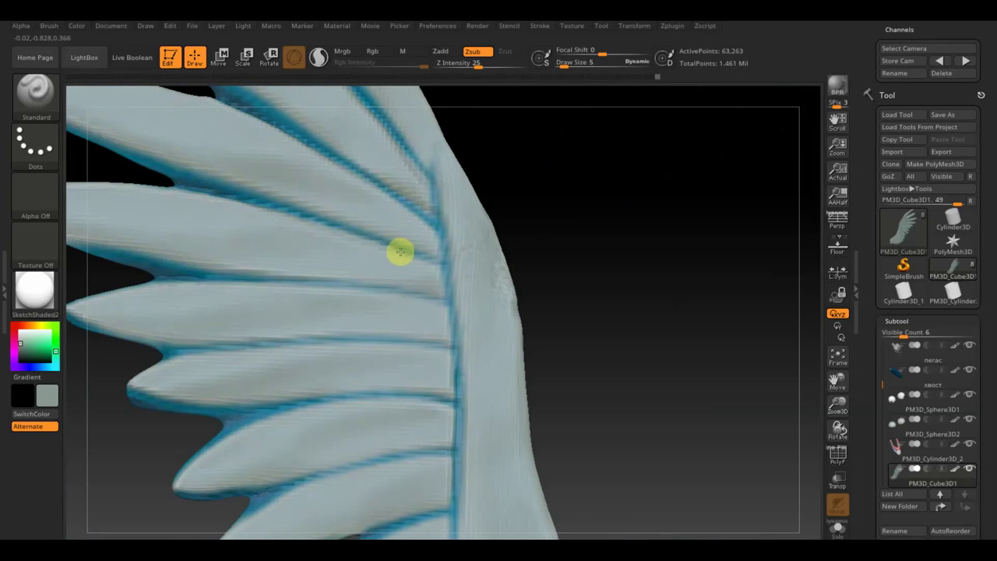
{"action": "left_click_drag", "start_coordinate": [567, 323], "coordinate": [370, 267]}
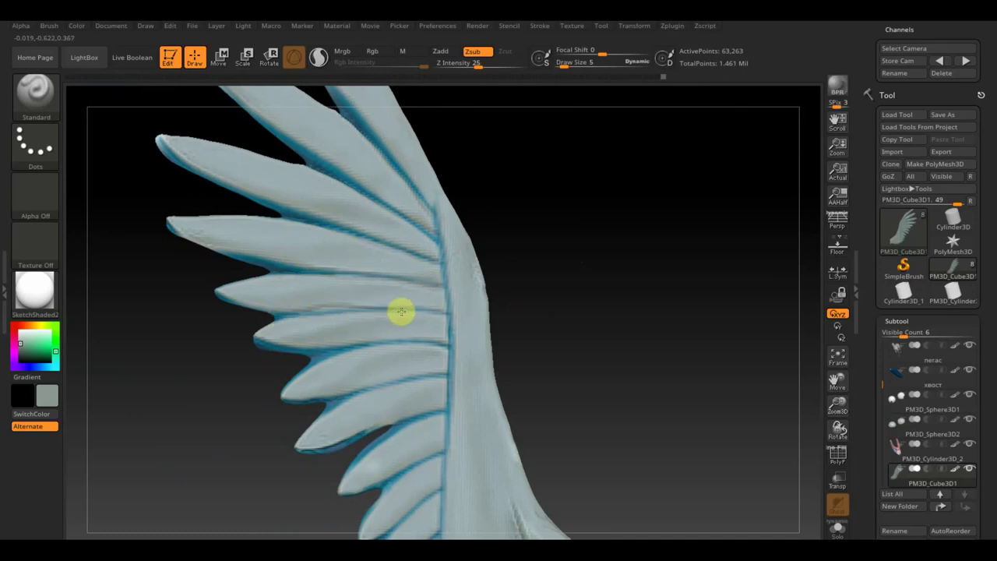
{"action": "left_click_drag", "start_coordinate": [440, 313], "coordinate": [279, 316]}
{"action": "left_click_drag", "start_coordinate": [556, 344], "coordinate": [556, 274]}
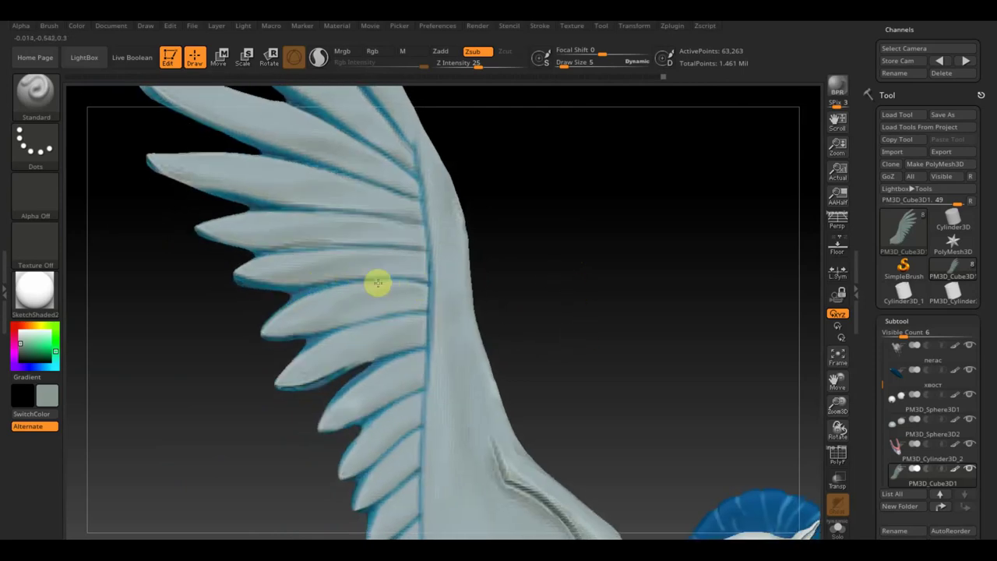
{"action": "left_click_drag", "start_coordinate": [419, 284], "coordinate": [423, 306]}
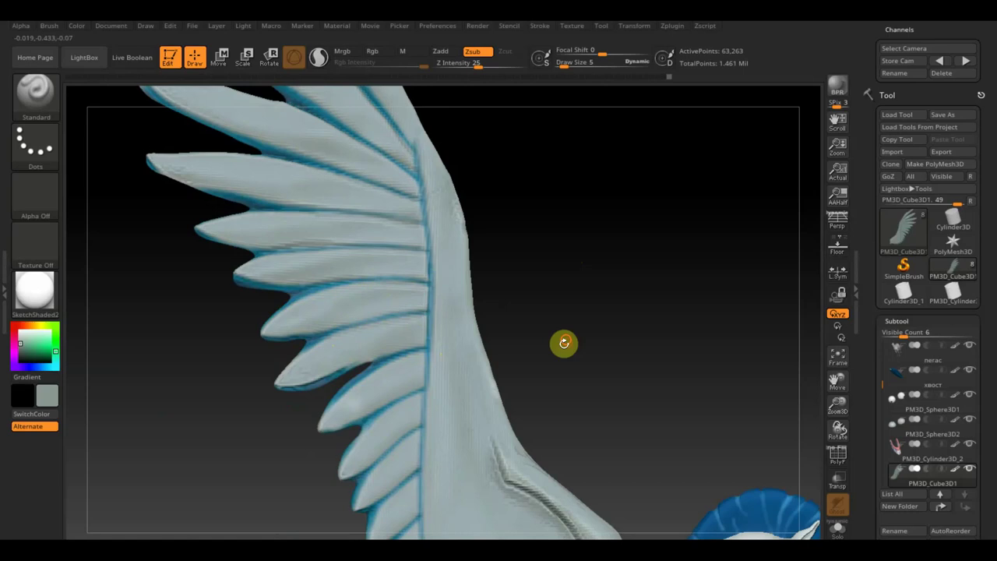
{"action": "left_click_drag", "start_coordinate": [563, 341], "coordinate": [463, 260]}
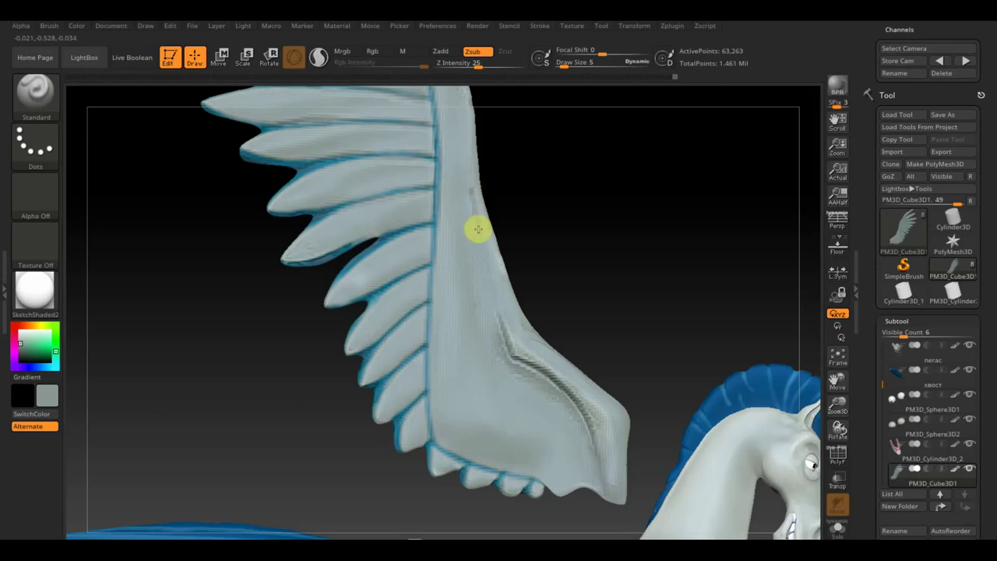
{"action": "mouse_move", "coordinate": [608, 225]}
{"action": "left_mouse_down"}
{"action": "mouse_move", "coordinate": [608, 324]}
{"action": "mouse_move", "coordinate": [516, 265]}
{"action": "left_mouse_up"}
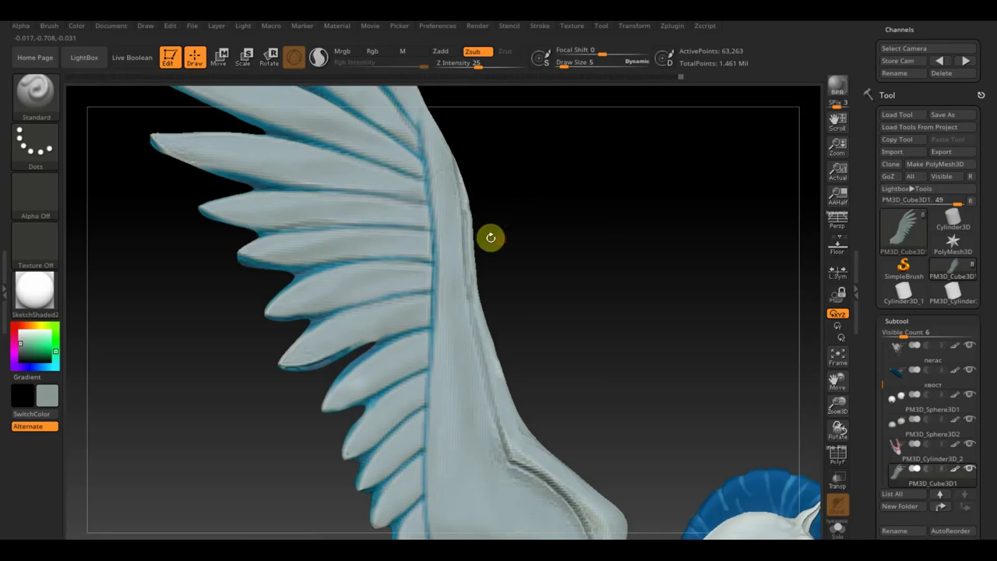
{"action": "mouse_move", "coordinate": [579, 252]}
{"action": "left_mouse_down"}
{"action": "mouse_move", "coordinate": [545, 269]}
{"action": "mouse_move", "coordinate": [541, 291]}
{"action": "mouse_move", "coordinate": [554, 292]}
{"action": "mouse_move", "coordinate": [263, 133]}
{"action": "left_mouse_up"}
- Build up the wing's leading edge with ClayBuildup, then smooth along its lower feather edge
{"action": "left_click", "coordinate": [53, 88]}
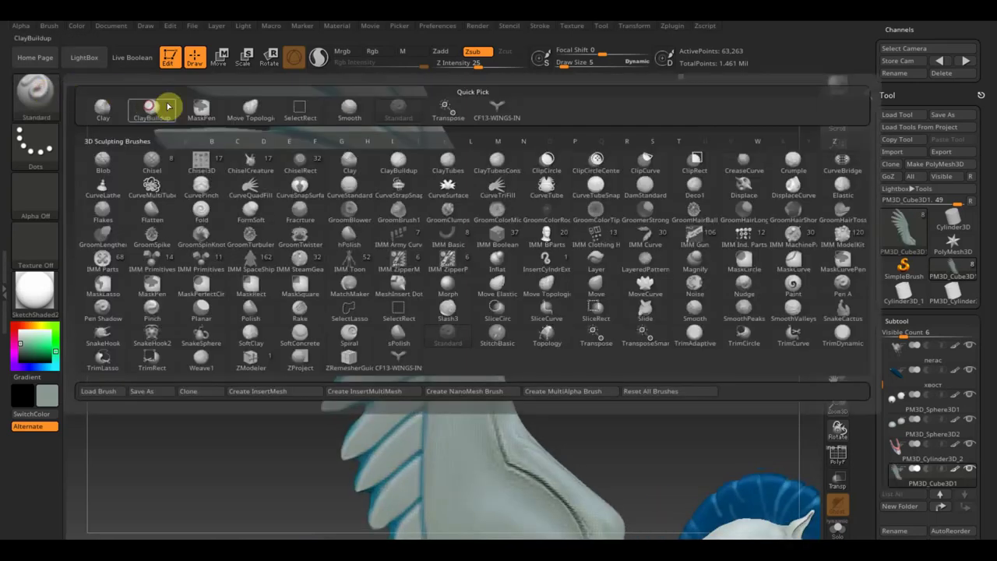
{"action": "left_click", "coordinate": [160, 105]}
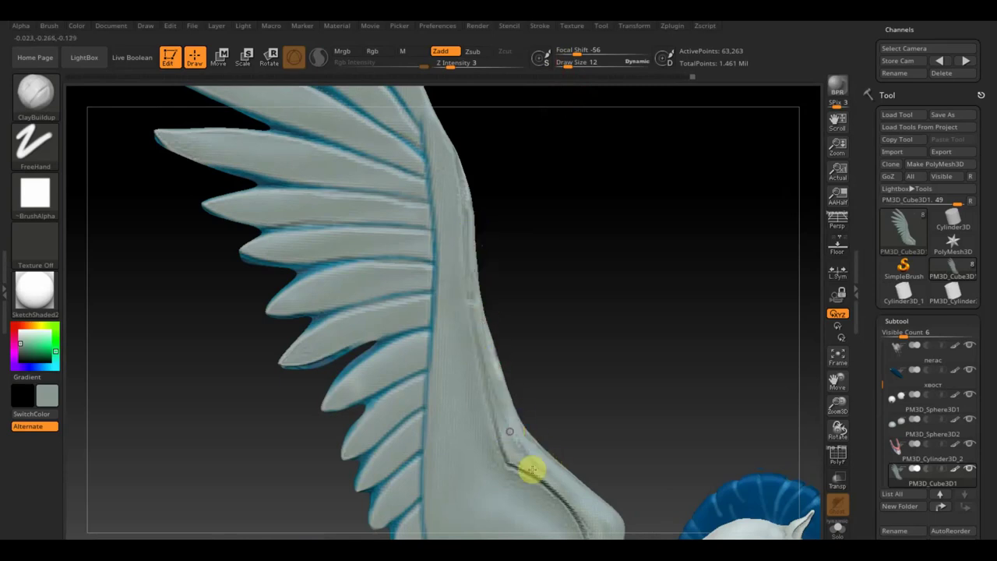
{"action": "mouse_move", "coordinate": [572, 417]}
{"action": "left_mouse_down"}
{"action": "mouse_move", "coordinate": [640, 371]}
{"action": "mouse_move", "coordinate": [721, 392]}
{"action": "mouse_move", "coordinate": [765, 385]}
{"action": "mouse_move", "coordinate": [745, 401]}
{"action": "mouse_move", "coordinate": [723, 244]}
{"action": "left_mouse_up"}
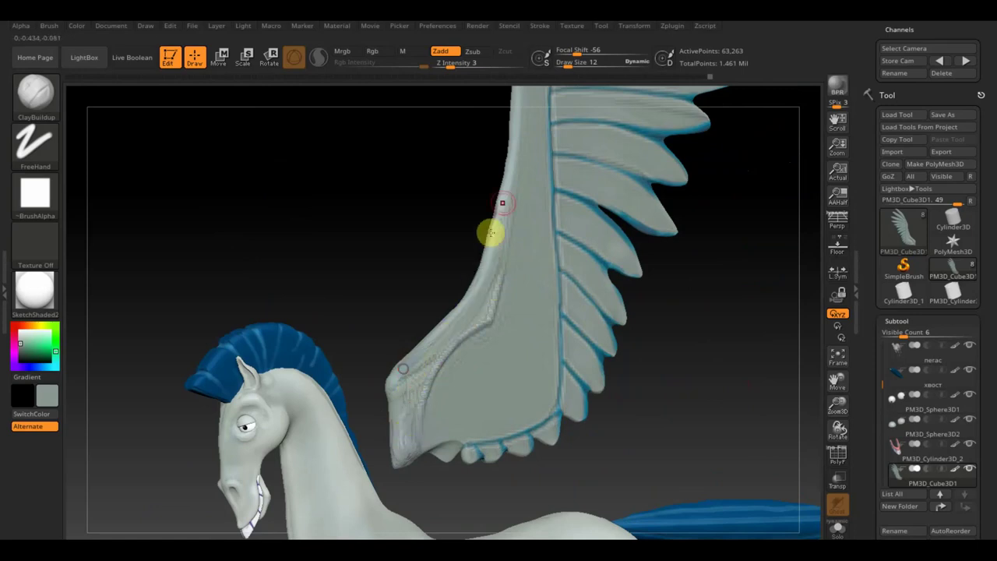
{"action": "mouse_move", "coordinate": [483, 289]}
{"action": "left_mouse_down"}
{"action": "mouse_move", "coordinate": [493, 278]}
{"action": "mouse_move", "coordinate": [398, 374]}
{"action": "left_mouse_up"}
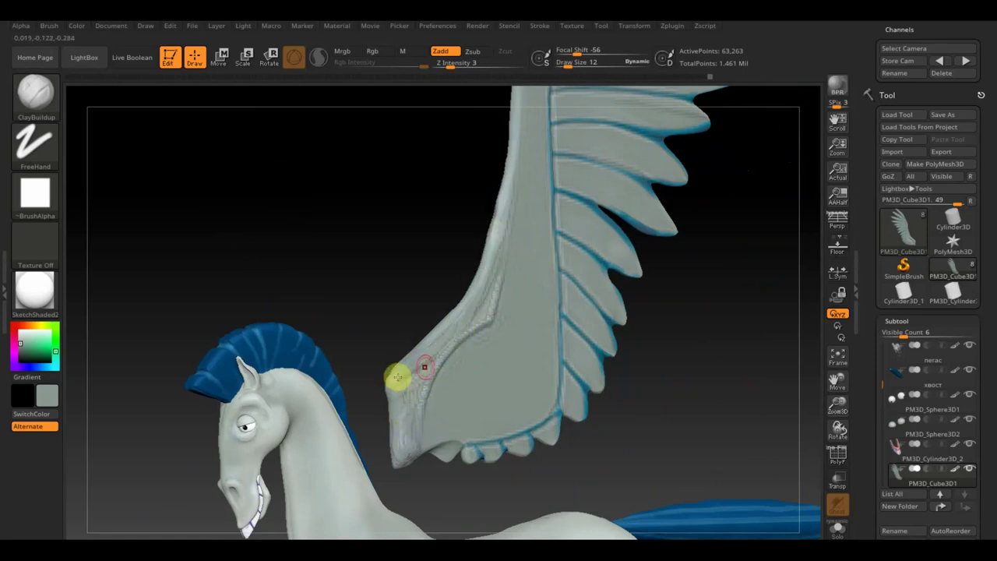
{"action": "mouse_move", "coordinate": [493, 303]}
{"action": "left_mouse_down"}
{"action": "mouse_move", "coordinate": [441, 361]}
{"action": "mouse_move", "coordinate": [419, 412]}
{"action": "mouse_move", "coordinate": [463, 467]}
{"action": "mouse_move", "coordinate": [473, 421]}
{"action": "mouse_move", "coordinate": [486, 419]}
{"action": "mouse_move", "coordinate": [509, 449]}
{"action": "mouse_move", "coordinate": [519, 436]}
{"action": "mouse_move", "coordinate": [545, 465]}
{"action": "mouse_move", "coordinate": [562, 441]}
{"action": "mouse_move", "coordinate": [540, 434]}
{"action": "mouse_move", "coordinate": [572, 436]}
{"action": "mouse_move", "coordinate": [596, 406]}
{"action": "mouse_move", "coordinate": [590, 438]}
{"action": "left_mouse_up"}
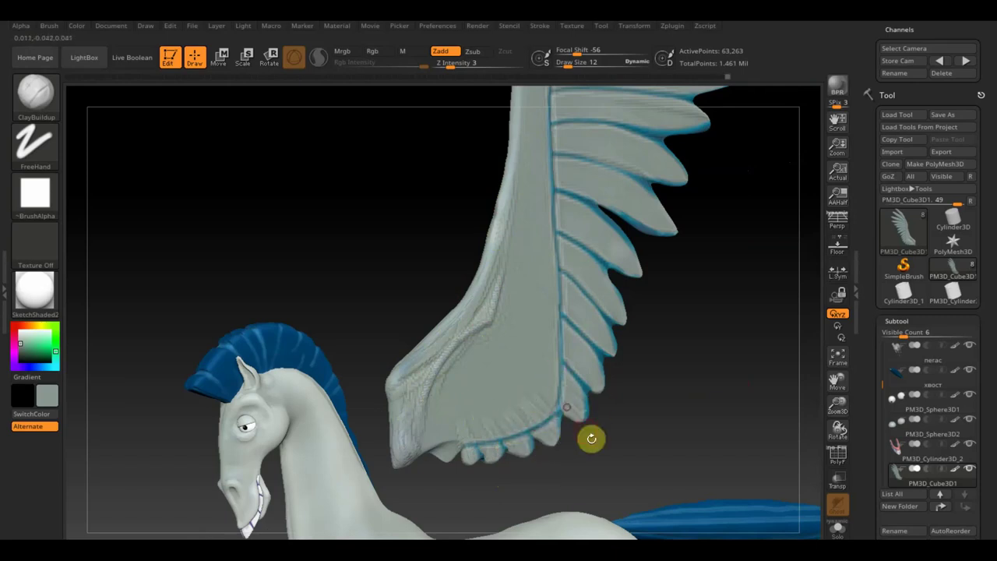
{"action": "key", "text": "shift"}
{"action": "mouse_move", "coordinate": [470, 425]}
{"action": "left_mouse_down", "text": "shift"}
{"action": "mouse_move", "coordinate": [538, 418]}
{"action": "mouse_move", "coordinate": [550, 400]}
{"action": "left_mouse_up", "text": "shift"}
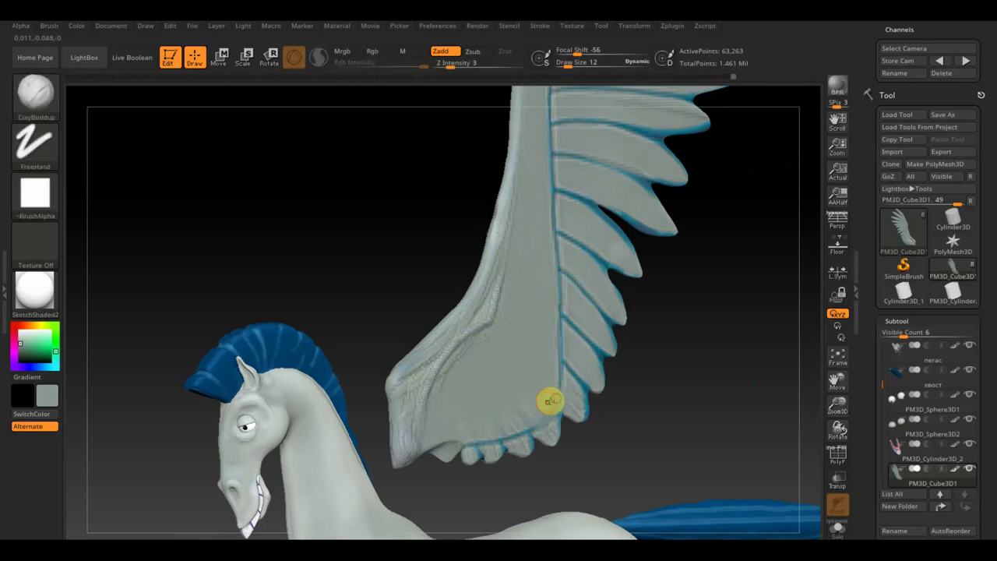
{"action": "key", "text": "ctrl"}
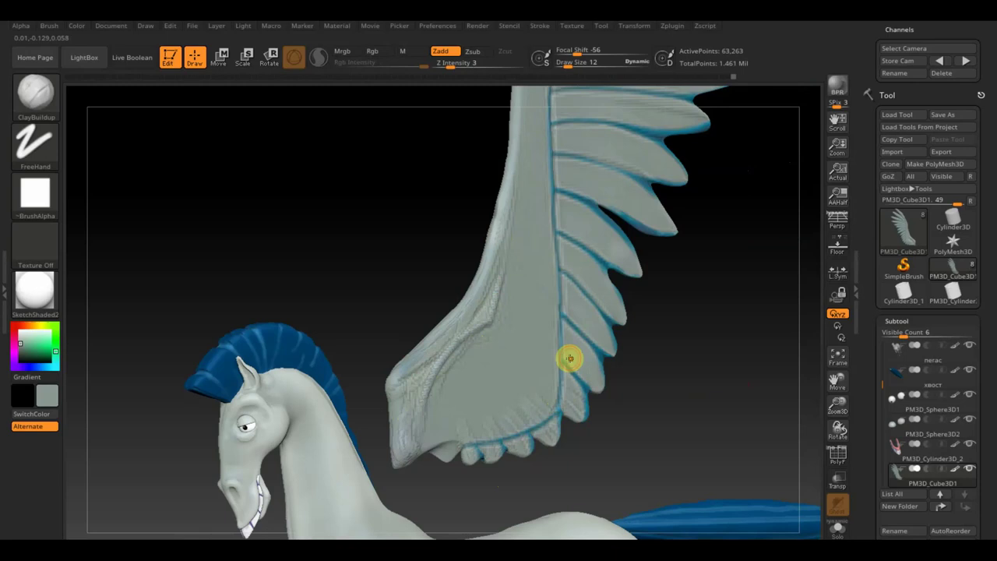
- Hide the wing's polypaint, set Draw Size 73, and smooth the wing from mid-wing down to its root
{"action": "left_click", "coordinate": [955, 468]}
{"action": "mouse_move", "coordinate": [570, 62]}
{"action": "left_mouse_down"}
{"action": "mouse_move", "coordinate": [592, 71]}
{"action": "mouse_move", "coordinate": [583, 76]}
{"action": "left_mouse_up"}
{"action": "mouse_move", "coordinate": [670, 282]}
{"action": "right_mouse_down", "text": "ctrl"}
{"action": "mouse_move", "coordinate": [659, 265]}
{"action": "mouse_move", "coordinate": [577, 224]}
{"action": "right_mouse_up", "text": "ctrl"}
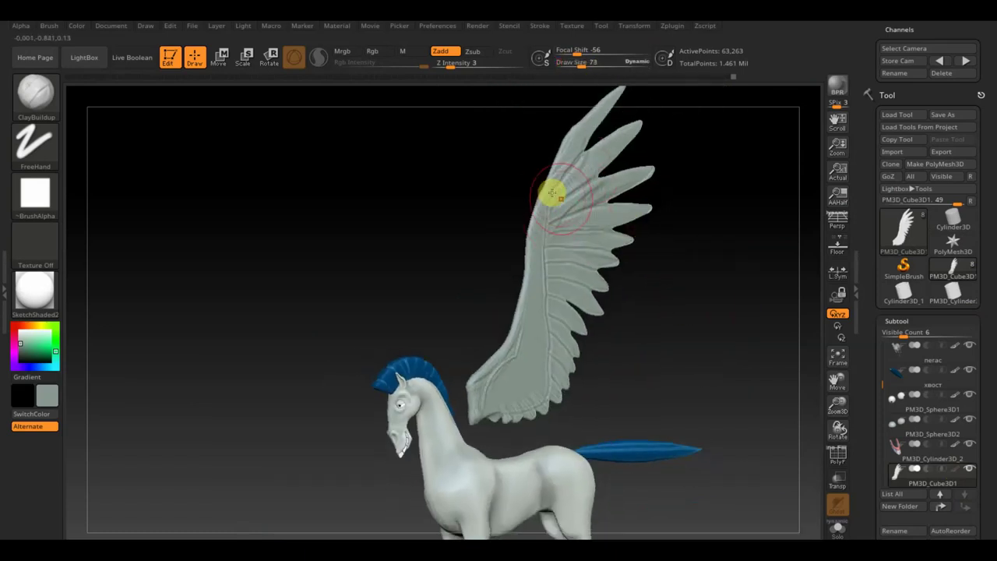
{"action": "key", "text": "ctrl"}
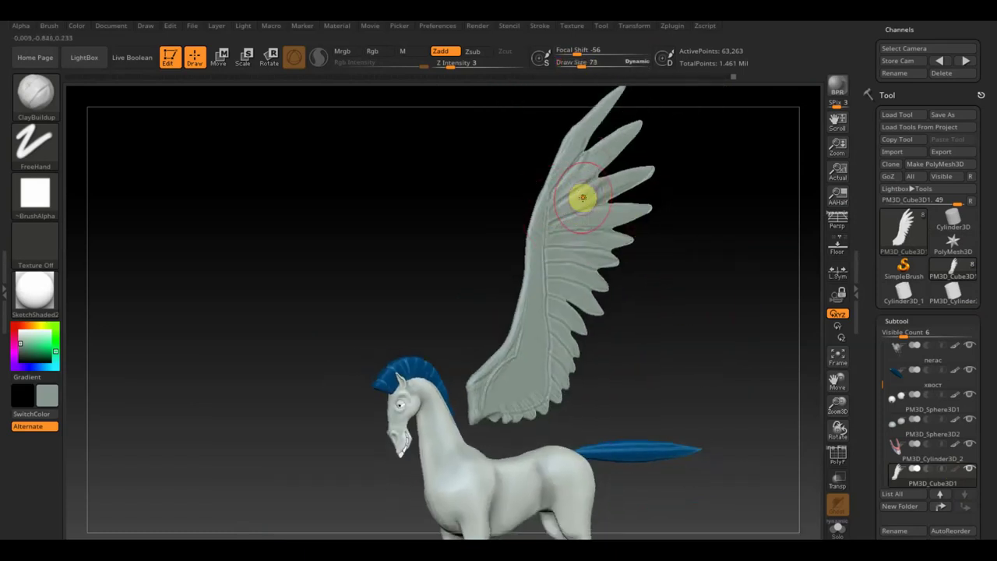
{"action": "key", "text": "shift"}
{"action": "mouse_move", "coordinate": [574, 277]}
{"action": "left_mouse_down", "text": "shift"}
{"action": "mouse_move", "coordinate": [506, 389]}
{"action": "mouse_move", "coordinate": [472, 416]}
{"action": "left_mouse_up", "text": "shift"}
{"action": "left_click_drag", "start_coordinate": [625, 378], "coordinate": [732, 398]}
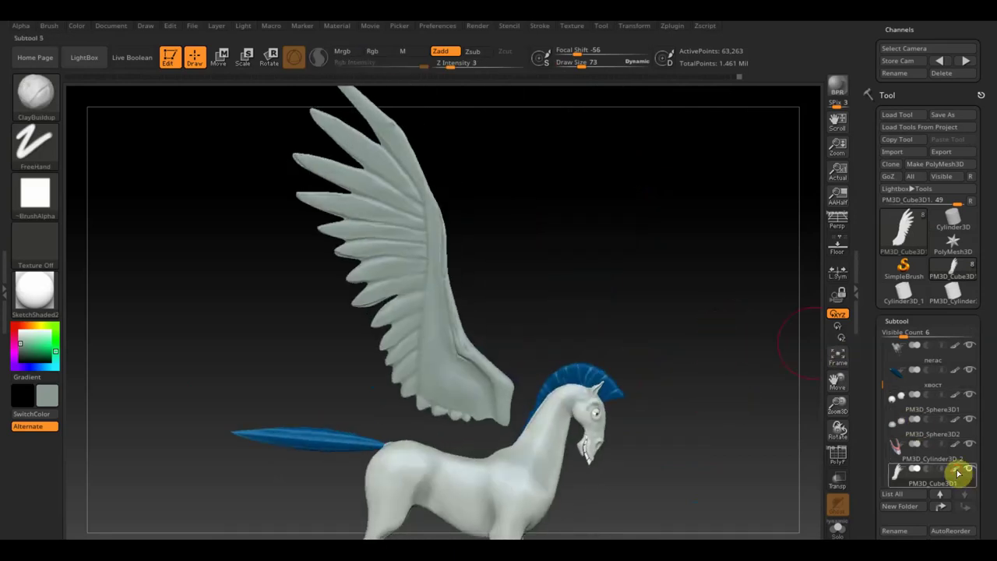
- Orbit between side and front views to check the wing from the horse's front
{"action": "mouse_move", "coordinate": [677, 309]}
{"action": "left_mouse_down", "text": "shift"}
{"action": "mouse_move", "coordinate": [621, 320]}
{"action": "mouse_move", "coordinate": [638, 326]}
{"action": "left_mouse_up", "text": "shift"}
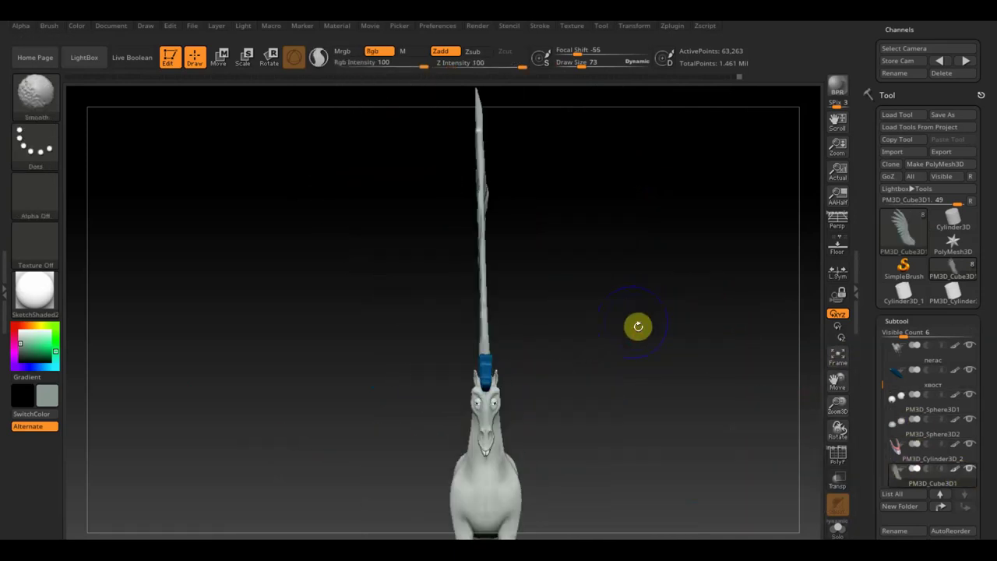
{"action": "mouse_move", "coordinate": [628, 223]}
{"action": "left_mouse_down"}
{"action": "mouse_move", "coordinate": [592, 252]}
{"action": "mouse_move", "coordinate": [622, 284]}
{"action": "mouse_move", "coordinate": [612, 285]}
{"action": "left_mouse_up"}
{"action": "left_click_drag", "start_coordinate": [647, 252], "coordinate": [646, 412]}
{"action": "mouse_move", "coordinate": [643, 354]}
{"action": "left_mouse_down"}
{"action": "mouse_move", "coordinate": [639, 390]}
{"action": "mouse_move", "coordinate": [665, 430]}
{"action": "mouse_move", "coordinate": [678, 423]}
{"action": "mouse_move", "coordinate": [512, 316]}
{"action": "mouse_move", "coordinate": [574, 309]}
{"action": "mouse_move", "coordinate": [525, 312]}
{"action": "left_mouse_up"}
{"action": "left_click", "coordinate": [45, 97]}
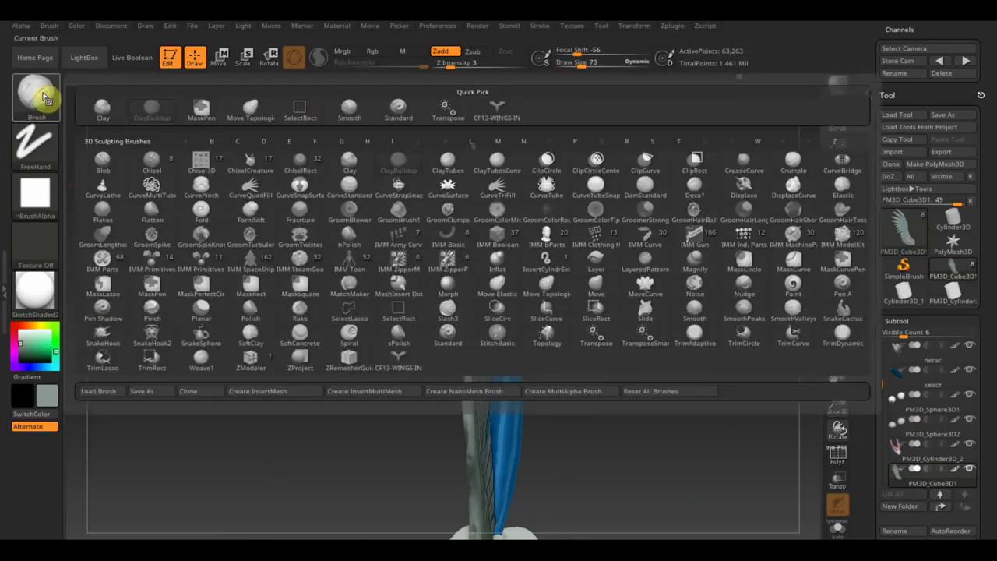
- Switch to the Move Topological brush at draw size 62 and orbit the model around the wing
{"action": "left_click", "coordinate": [250, 109]}
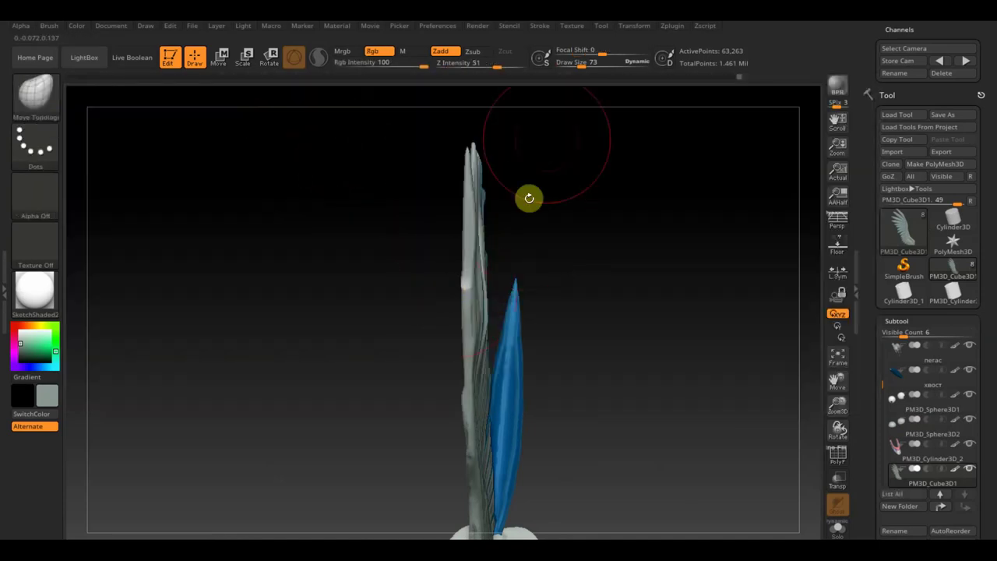
{"action": "left_click_drag", "start_coordinate": [590, 61], "coordinate": [578, 67]}
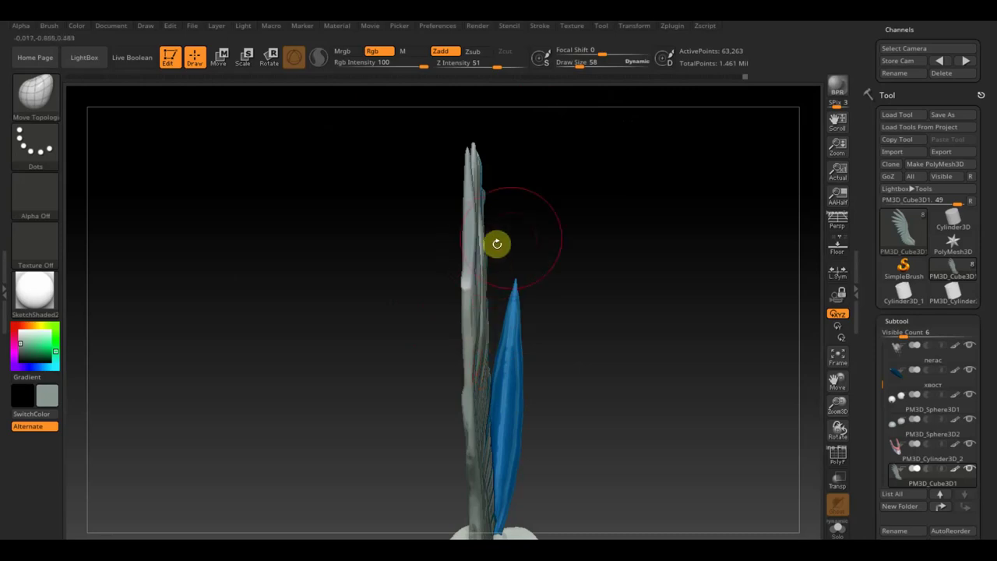
{"action": "left_click_drag", "start_coordinate": [554, 195], "coordinate": [554, 229]}
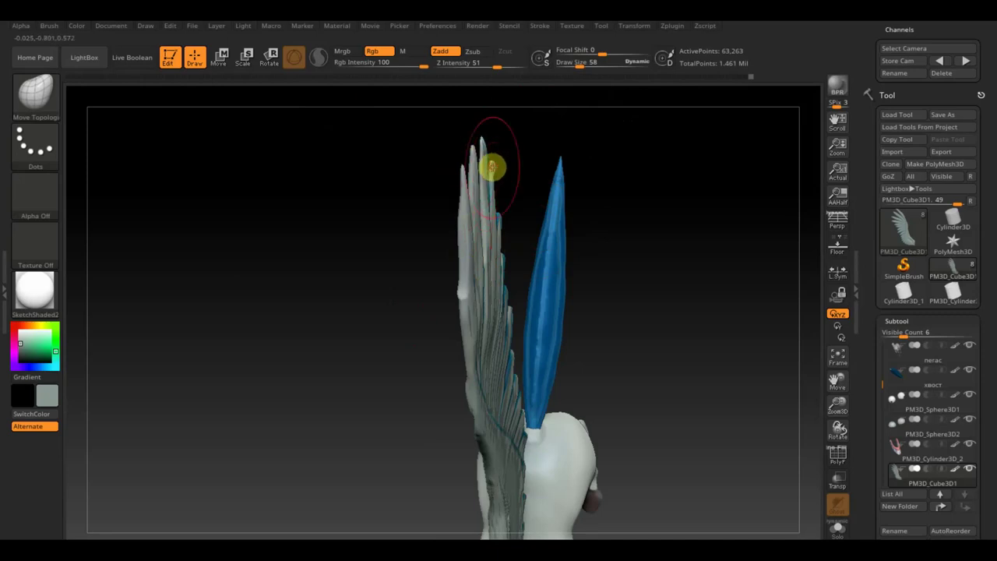
{"action": "mouse_move", "coordinate": [652, 231]}
{"action": "left_mouse_down"}
{"action": "mouse_move", "coordinate": [670, 280]}
{"action": "mouse_move", "coordinate": [667, 341]}
{"action": "mouse_move", "coordinate": [612, 305]}
{"action": "left_mouse_up"}
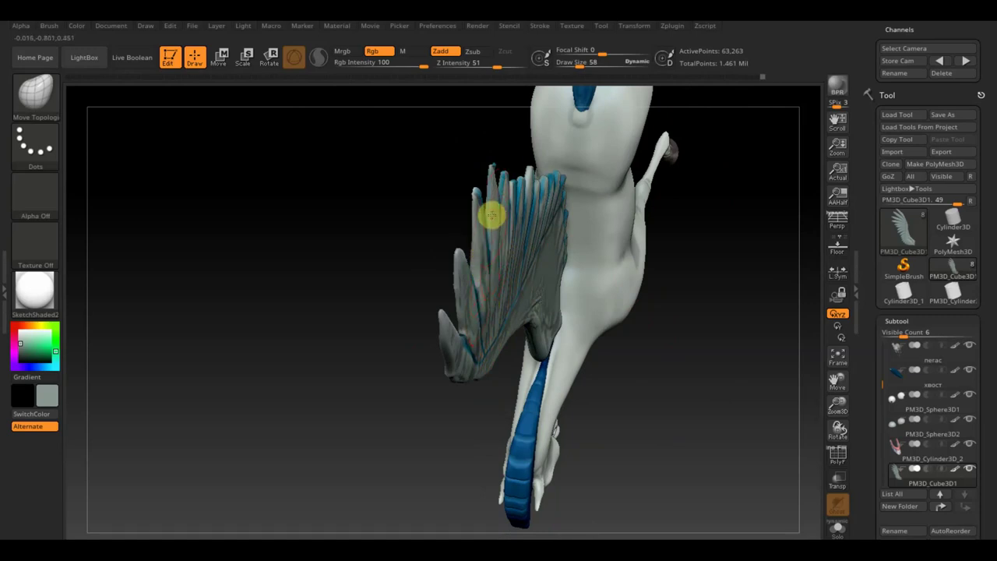
{"action": "left_click_drag", "start_coordinate": [356, 267], "coordinate": [358, 327]}
{"action": "mouse_move", "coordinate": [588, 342]}
{"action": "left_mouse_down"}
{"action": "mouse_move", "coordinate": [599, 324]}
{"action": "mouse_move", "coordinate": [603, 258]}
{"action": "mouse_move", "coordinate": [565, 249]}
{"action": "mouse_move", "coordinate": [574, 356]}
{"action": "mouse_move", "coordinate": [594, 374]}
{"action": "mouse_move", "coordinate": [562, 334]}
{"action": "mouse_move", "coordinate": [574, 187]}
{"action": "mouse_move", "coordinate": [585, 282]}
{"action": "mouse_move", "coordinate": [605, 265]}
{"action": "mouse_move", "coordinate": [635, 267]}
{"action": "mouse_move", "coordinate": [603, 249]}
{"action": "mouse_move", "coordinate": [646, 429]}
{"action": "mouse_move", "coordinate": [601, 372]}
{"action": "left_mouse_up"}
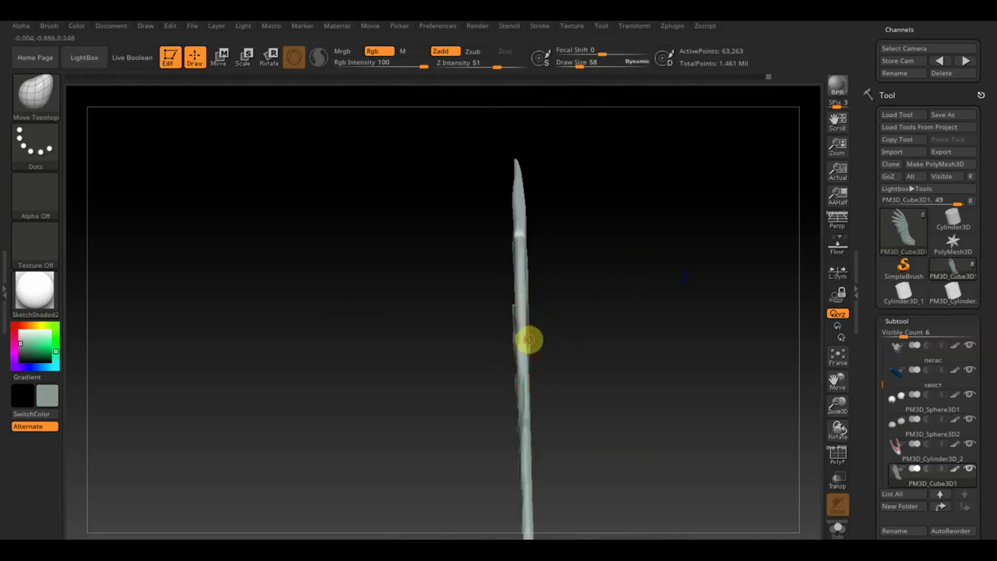
- Shift-smooth the upper wing's feather tip and turn the pegasus to a front view
{"action": "mouse_move", "coordinate": [527, 341]}
{"action": "right_mouse_down"}
{"action": "mouse_move", "coordinate": [556, 348]}
{"action": "mouse_move", "coordinate": [538, 343]}
{"action": "right_mouse_up"}
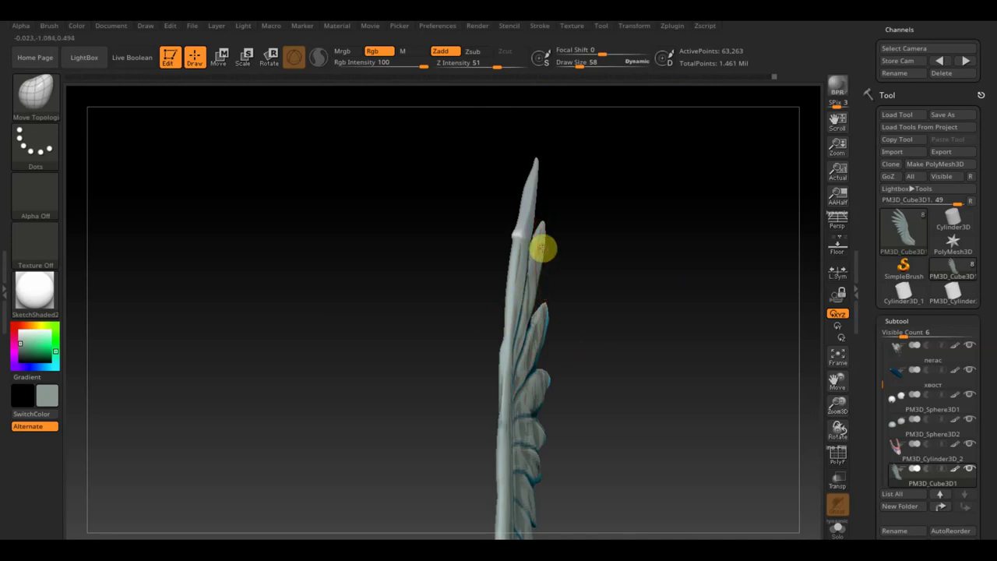
{"action": "mouse_move", "coordinate": [519, 218]}
{"action": "right_mouse_down"}
{"action": "mouse_move", "coordinate": [644, 252]}
{"action": "mouse_move", "coordinate": [654, 333]}
{"action": "mouse_move", "coordinate": [645, 394]}
{"action": "mouse_move", "coordinate": [620, 306]}
{"action": "mouse_move", "coordinate": [618, 343]}
{"action": "mouse_move", "coordinate": [625, 260]}
{"action": "mouse_move", "coordinate": [626, 284]}
{"action": "mouse_move", "coordinate": [654, 329]}
{"action": "mouse_move", "coordinate": [620, 289]}
{"action": "mouse_move", "coordinate": [634, 327]}
{"action": "mouse_move", "coordinate": [610, 355]}
{"action": "right_mouse_up"}
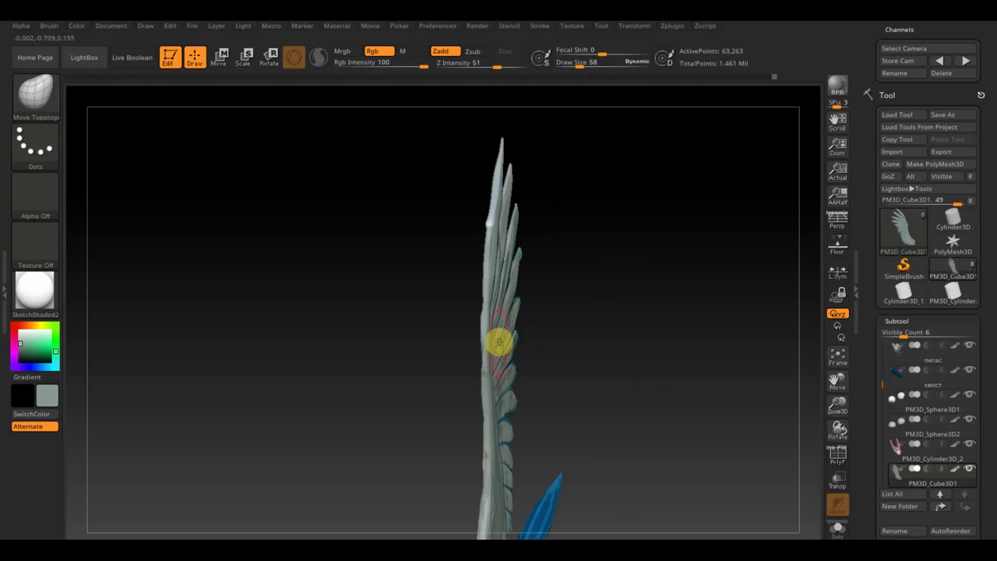
{"action": "mouse_move", "coordinate": [526, 330]}
{"action": "right_mouse_down"}
{"action": "mouse_move", "coordinate": [667, 324]}
{"action": "mouse_move", "coordinate": [695, 310]}
{"action": "right_mouse_up"}
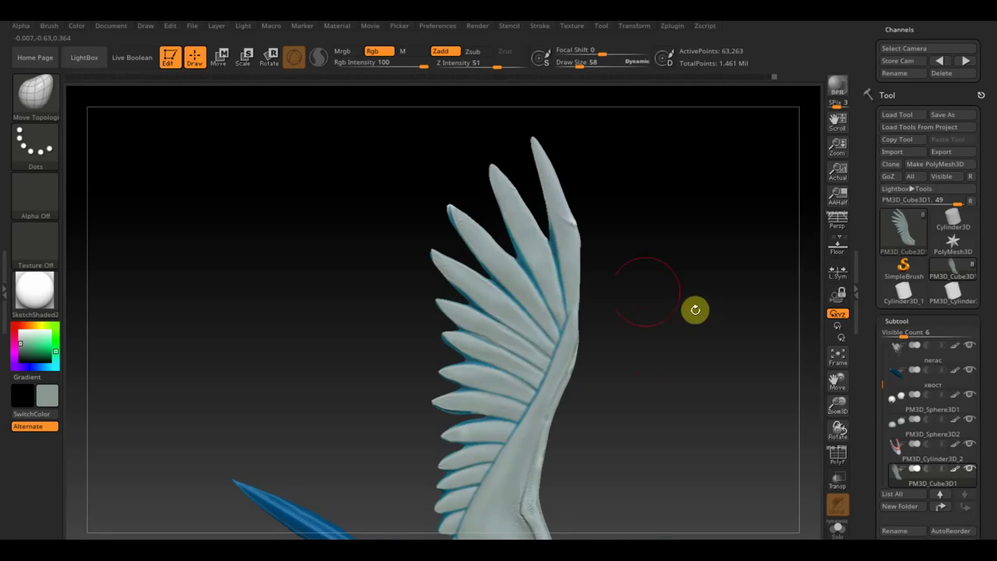
{"action": "left_click_drag", "start_coordinate": [577, 62], "coordinate": [582, 60]}
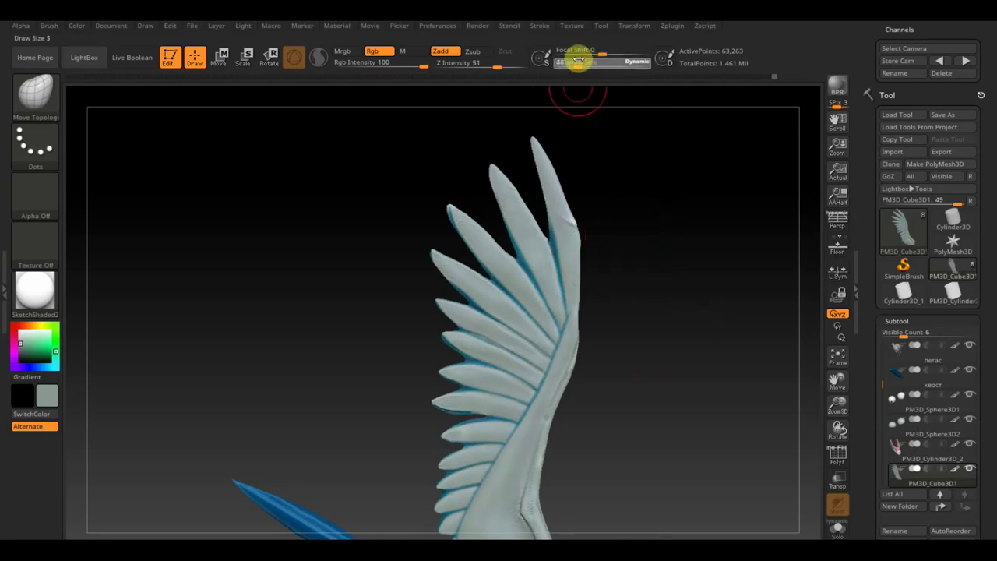
{"action": "key", "text": "shift"}
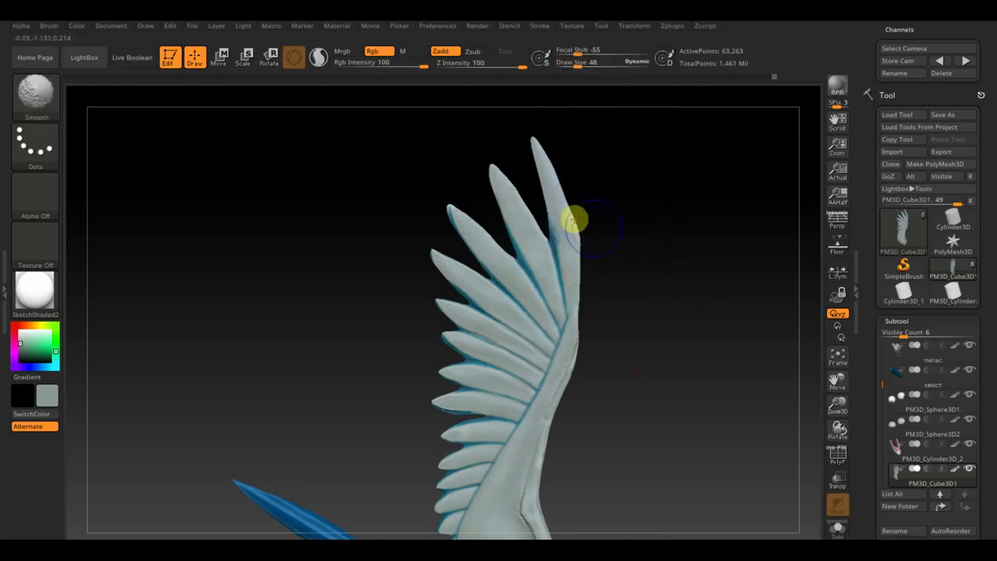
{"action": "mouse_move", "coordinate": [657, 325]}
{"action": "right_mouse_down"}
{"action": "mouse_move", "coordinate": [623, 350]}
{"action": "mouse_move", "coordinate": [628, 363]}
{"action": "mouse_move", "coordinate": [678, 291]}
{"action": "mouse_move", "coordinate": [686, 382]}
{"action": "mouse_move", "coordinate": [599, 309]}
{"action": "mouse_move", "coordinate": [592, 327]}
{"action": "mouse_move", "coordinate": [541, 307]}
{"action": "right_mouse_up"}
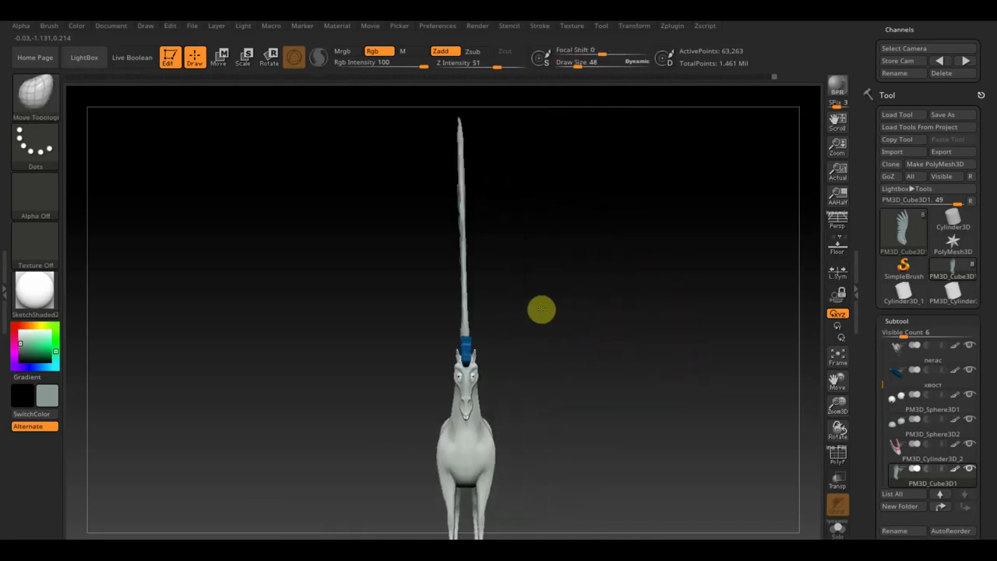
- Save the pegasus project over the existing file via Save As
{"action": "left_click", "coordinate": [193, 27]}
{"action": "left_click", "coordinate": [276, 51]}
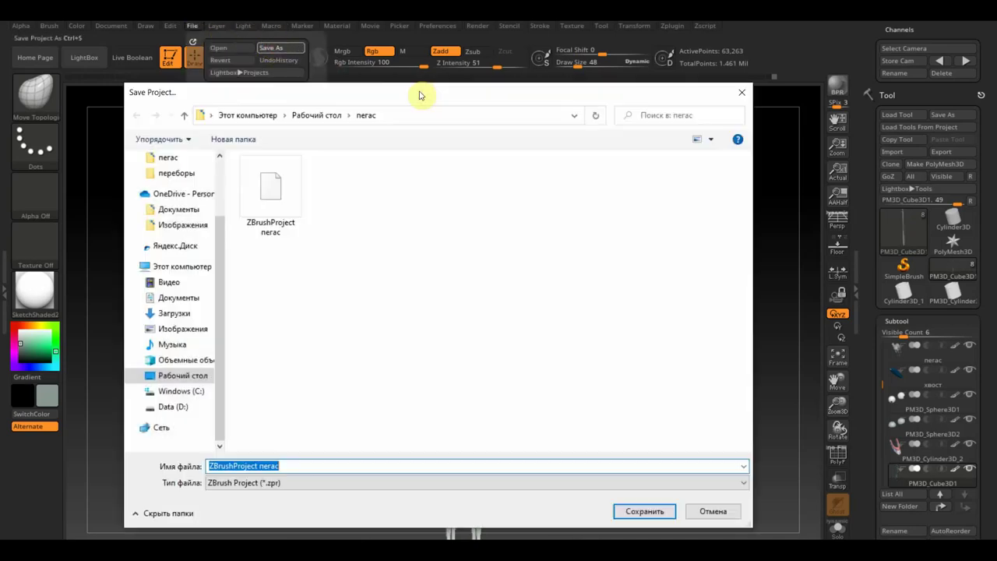
{"action": "left_click", "coordinate": [644, 513]}
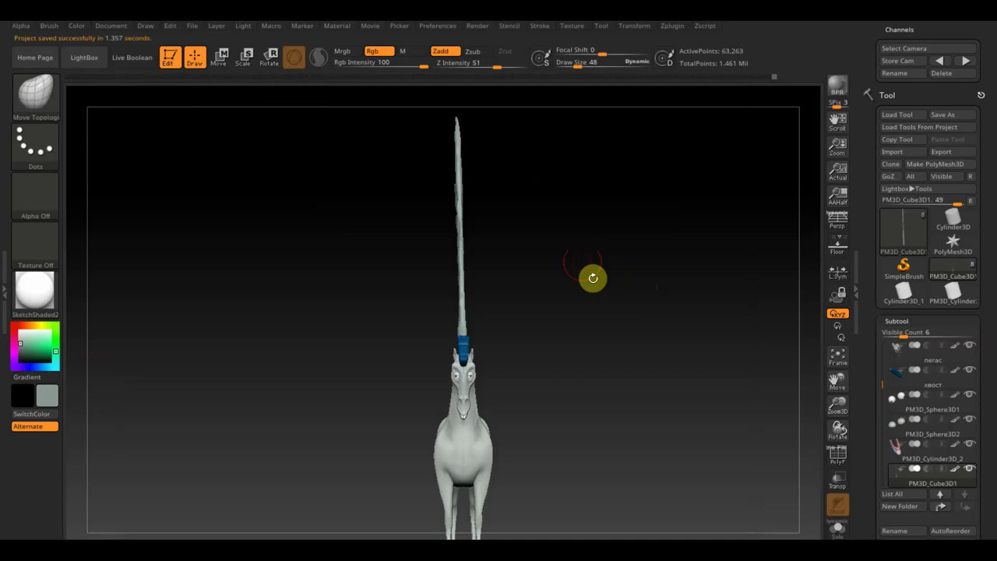
- Switch to Move mode for the transform gizmo, viewing the horse from above
{"action": "left_click", "coordinate": [221, 57]}
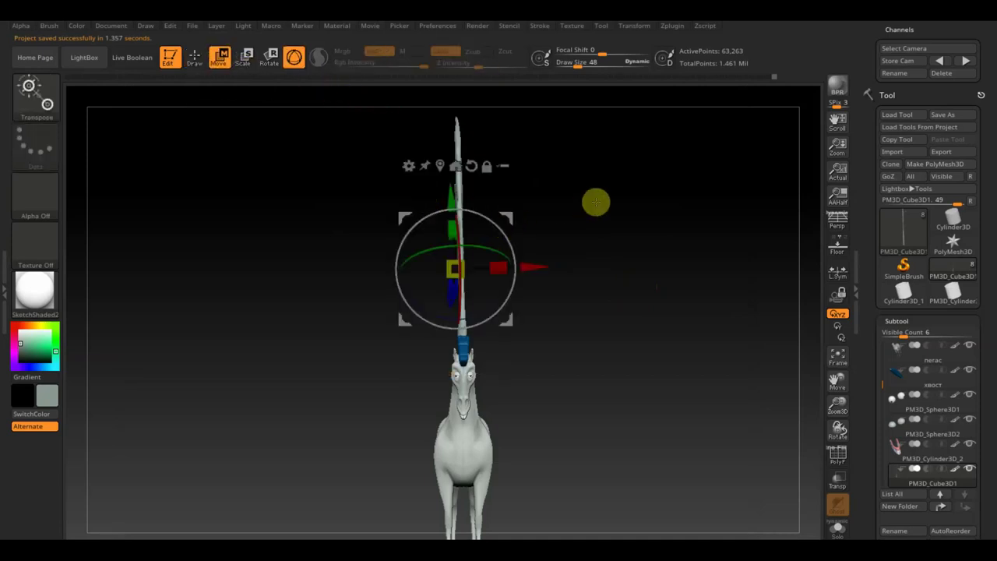
{"action": "mouse_move", "coordinate": [597, 204]}
{"action": "left_mouse_down"}
{"action": "mouse_move", "coordinate": [609, 351]}
{"action": "mouse_move", "coordinate": [641, 356]}
{"action": "left_mouse_up"}
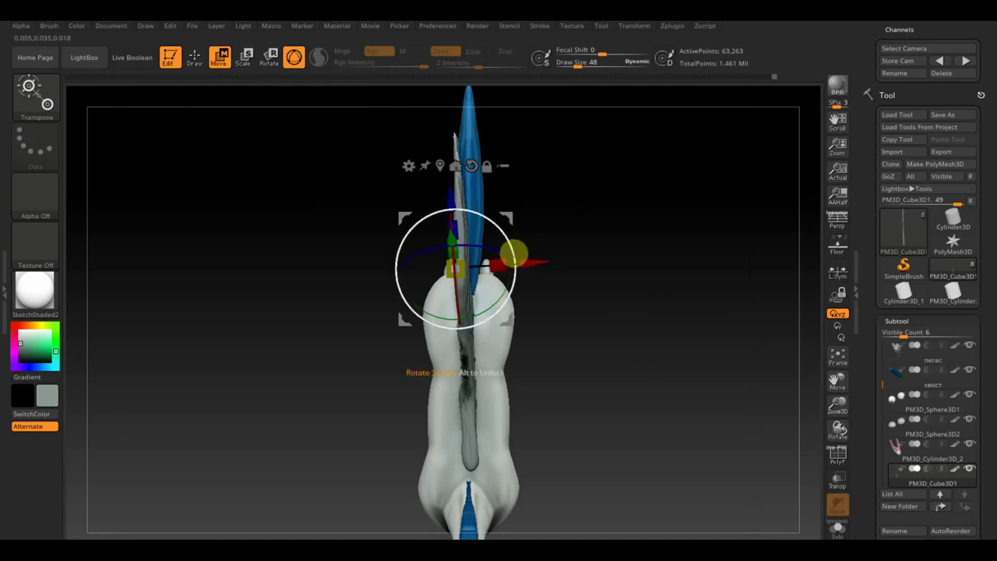
{"action": "left_click_drag", "start_coordinate": [994, 511], "coordinate": [985, 422]}
- Try Mirror And Weld on the wing, undo it, and tilt the wing slightly
{"action": "left_click", "coordinate": [895, 512]}
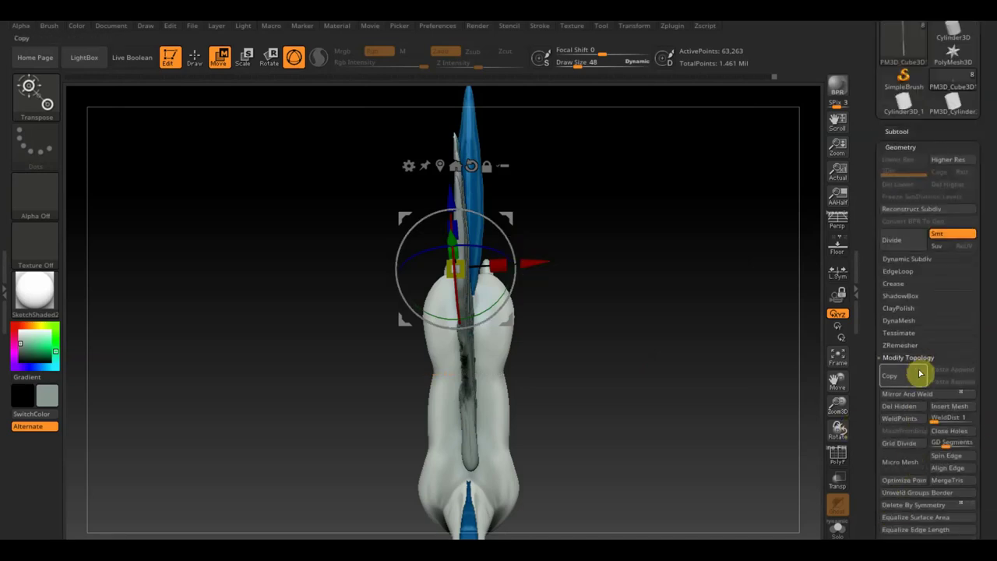
{"action": "left_click", "coordinate": [923, 394]}
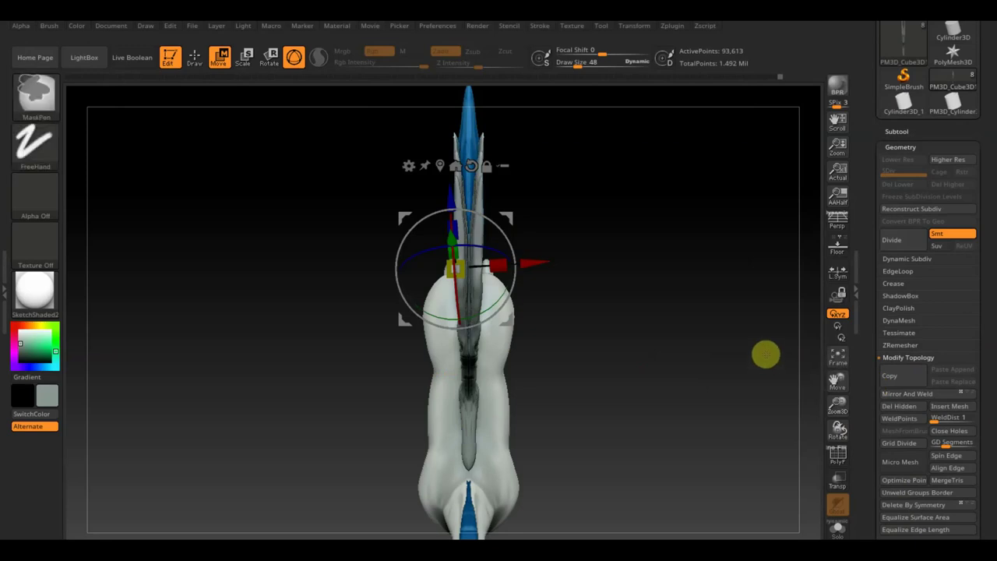
{"action": "key", "text": "ctrl+z"}
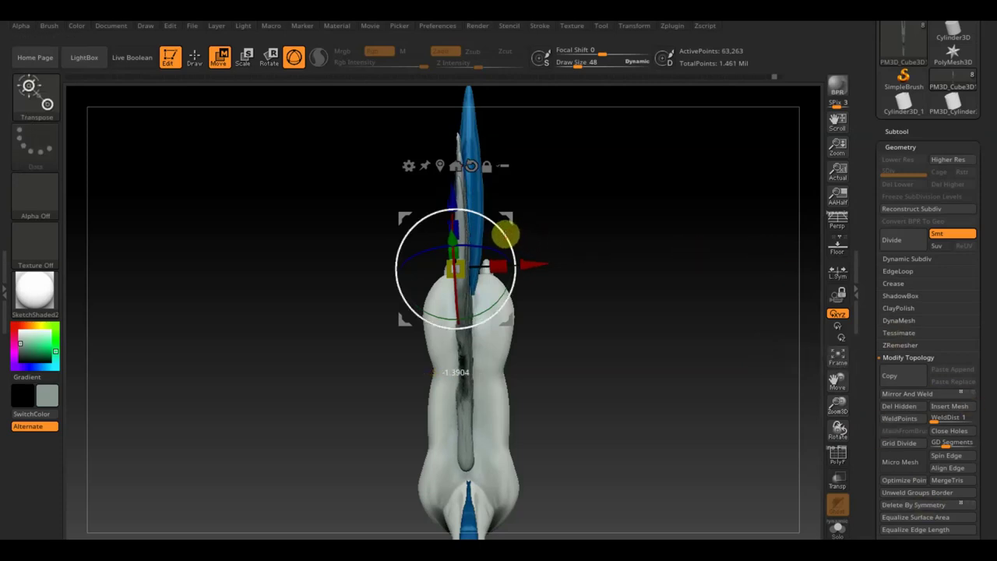
{"action": "left_click_drag", "start_coordinate": [504, 233], "coordinate": [507, 236]}
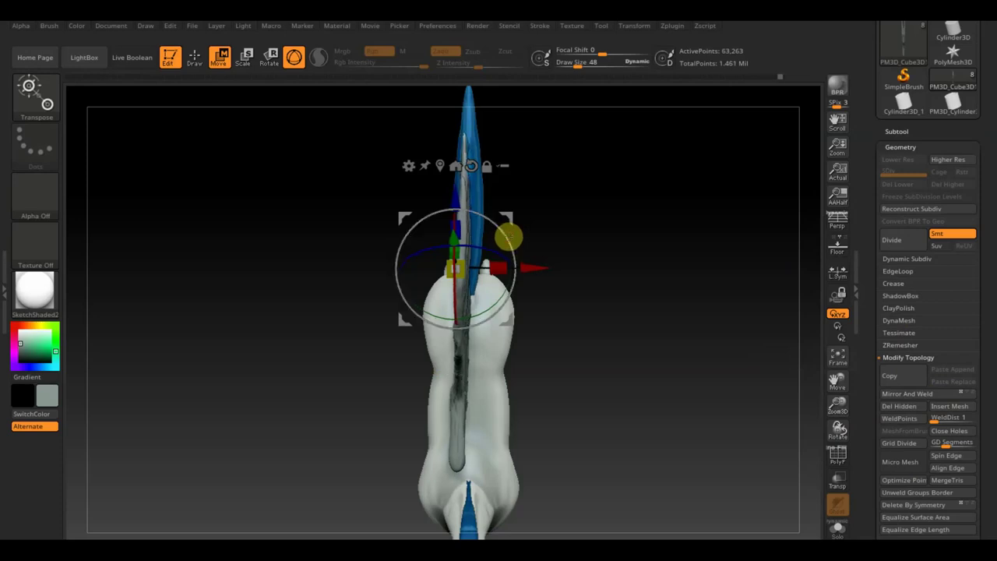
- Solo the wing subtool, hiding other parts, and turn on the floor grid
{"action": "left_click", "coordinate": [920, 131]}
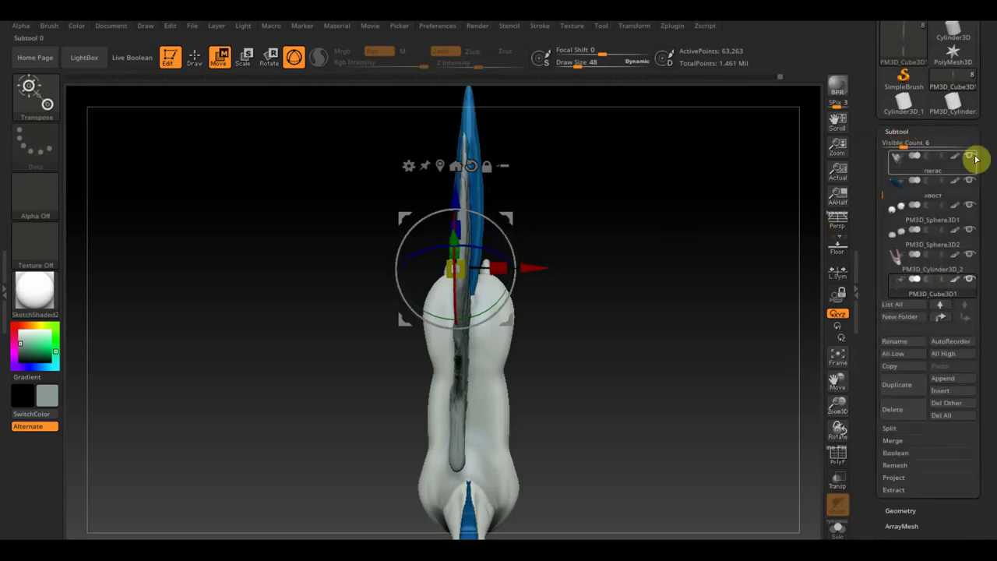
{"action": "left_click", "coordinate": [971, 282]}
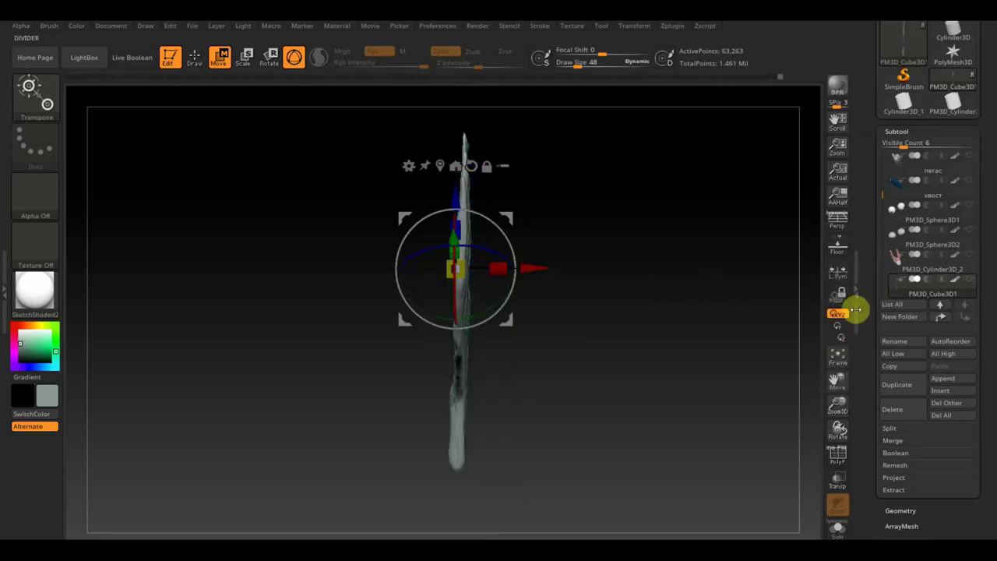
{"action": "mouse_move", "coordinate": [768, 336]}
{"action": "left_mouse_down"}
{"action": "mouse_move", "coordinate": [741, 338]}
{"action": "mouse_move", "coordinate": [752, 337]}
{"action": "left_mouse_up"}
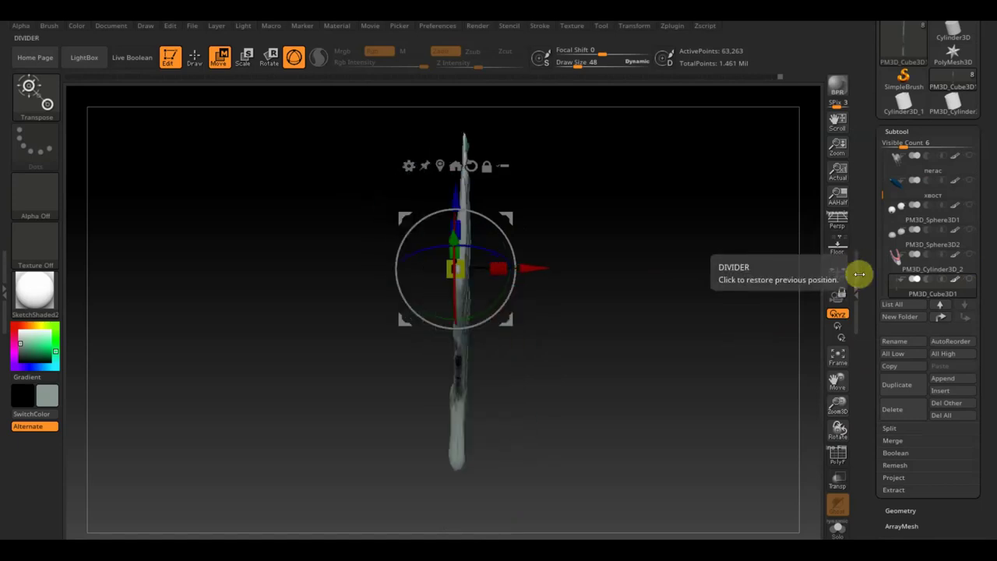
{"action": "left_click", "coordinate": [838, 249]}
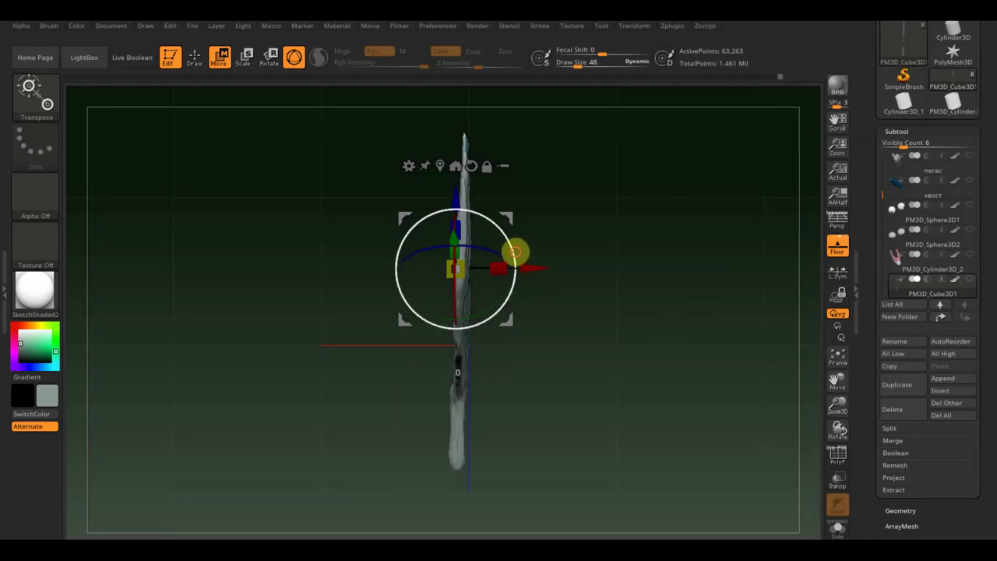
- Shift the wing along X and Mirror And Weld it into a symmetric wing pair
{"action": "left_click_drag", "start_coordinate": [516, 252], "coordinate": [542, 267]}
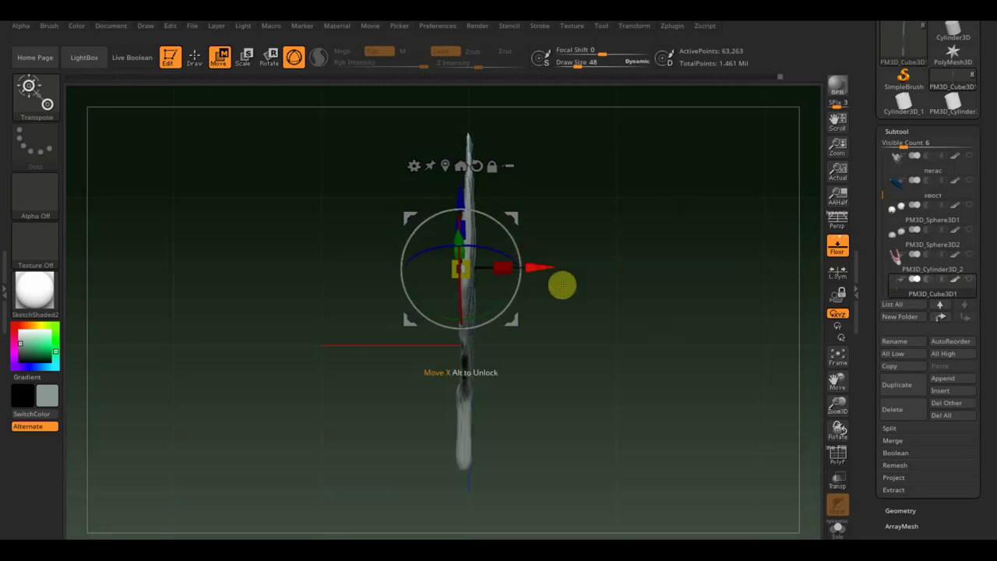
{"action": "left_click", "coordinate": [908, 510]}
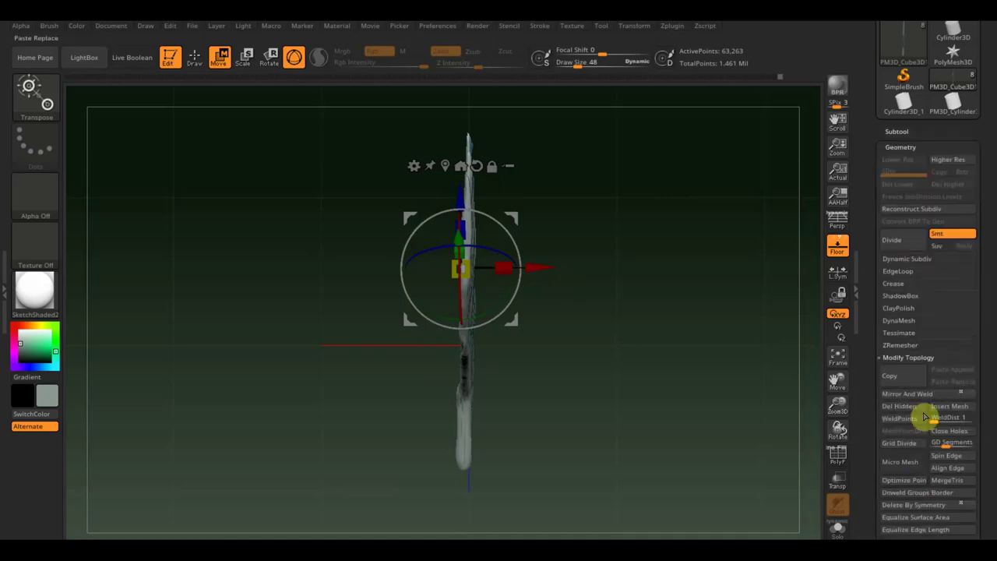
{"action": "left_click", "coordinate": [921, 395]}
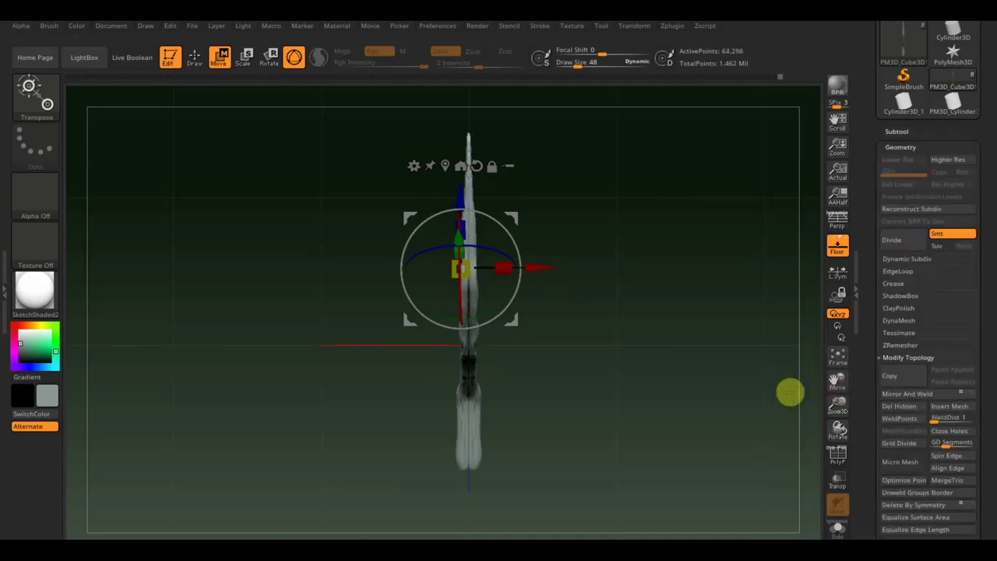
{"action": "mouse_move", "coordinate": [730, 380]}
{"action": "left_mouse_down"}
{"action": "mouse_move", "coordinate": [741, 382]}
{"action": "mouse_move", "coordinate": [729, 382]}
{"action": "mouse_move", "coordinate": [725, 359]}
{"action": "mouse_move", "coordinate": [730, 296]}
{"action": "mouse_move", "coordinate": [707, 332]}
{"action": "mouse_move", "coordinate": [750, 320]}
{"action": "mouse_move", "coordinate": [707, 327]}
{"action": "mouse_move", "coordinate": [670, 379]}
{"action": "mouse_move", "coordinate": [711, 504]}
{"action": "mouse_move", "coordinate": [701, 523]}
{"action": "mouse_move", "coordinate": [690, 498]}
{"action": "mouse_move", "coordinate": [706, 398]}
{"action": "left_mouse_up"}
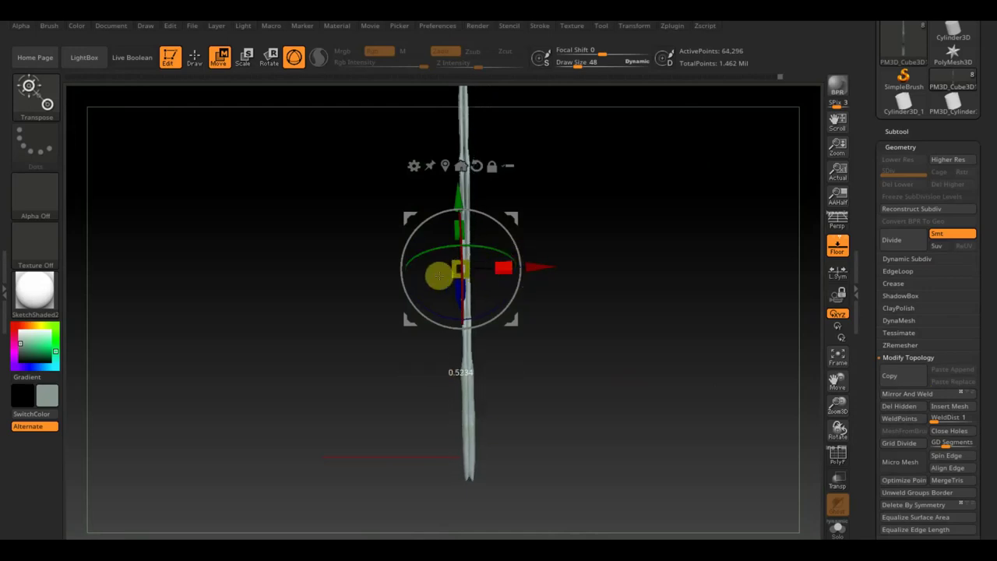
{"action": "mouse_move", "coordinate": [611, 323]}
{"action": "left_mouse_down"}
{"action": "mouse_move", "coordinate": [672, 454]}
{"action": "mouse_move", "coordinate": [624, 510]}
{"action": "mouse_move", "coordinate": [643, 534]}
{"action": "mouse_move", "coordinate": [683, 491]}
{"action": "mouse_move", "coordinate": [742, 457]}
{"action": "mouse_move", "coordinate": [652, 421]}
{"action": "mouse_move", "coordinate": [589, 360]}
{"action": "mouse_move", "coordinate": [598, 371]}
{"action": "mouse_move", "coordinate": [581, 403]}
{"action": "mouse_move", "coordinate": [563, 394]}
{"action": "mouse_move", "coordinate": [545, 351]}
{"action": "mouse_move", "coordinate": [572, 268]}
{"action": "mouse_move", "coordinate": [607, 300]}
{"action": "left_mouse_up"}
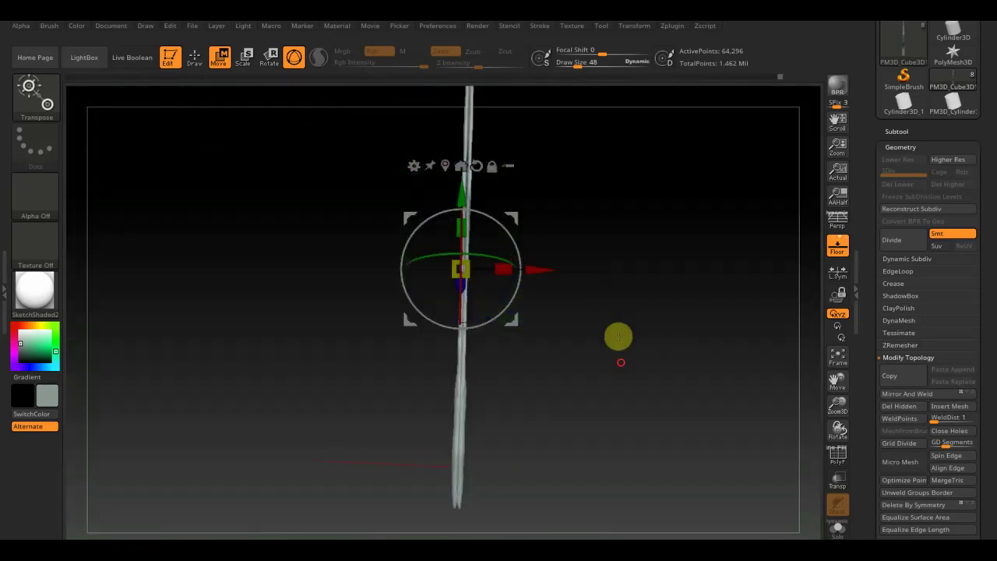
{"action": "left_click_drag", "start_coordinate": [683, 359], "coordinate": [681, 368]}
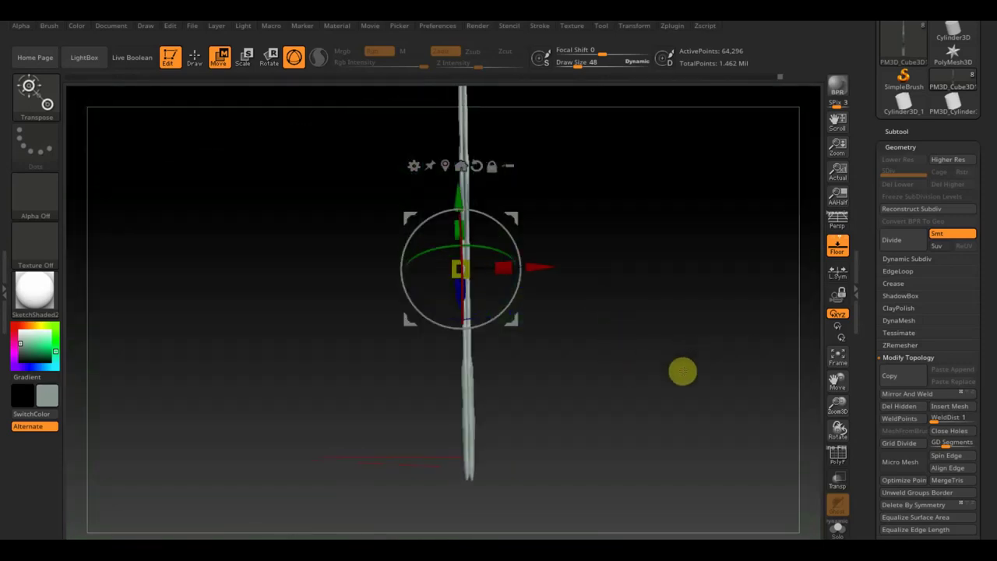
- Reframe the wings and turn off the floor grid
{"action": "left_click", "coordinate": [835, 356]}
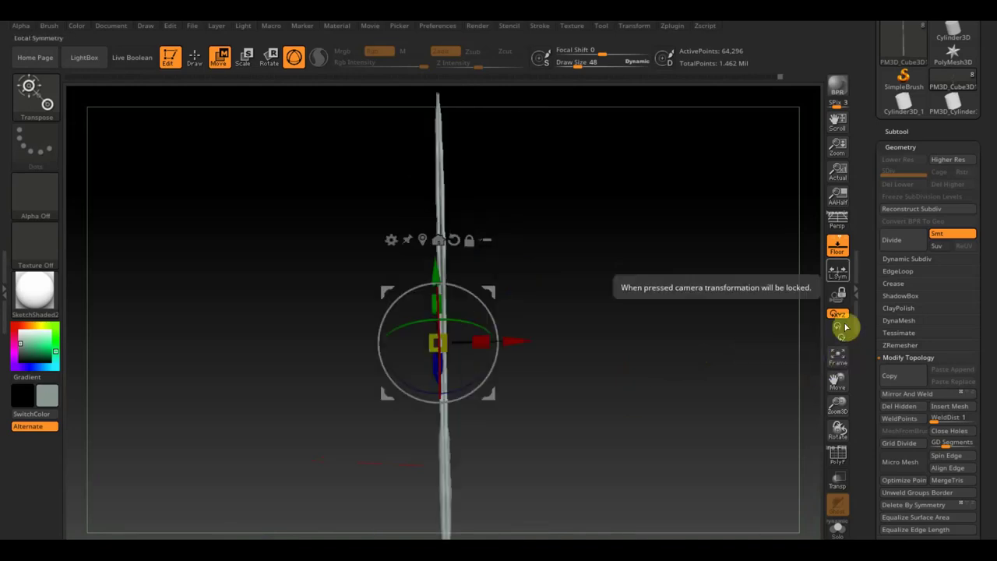
{"action": "left_click", "coordinate": [845, 257]}
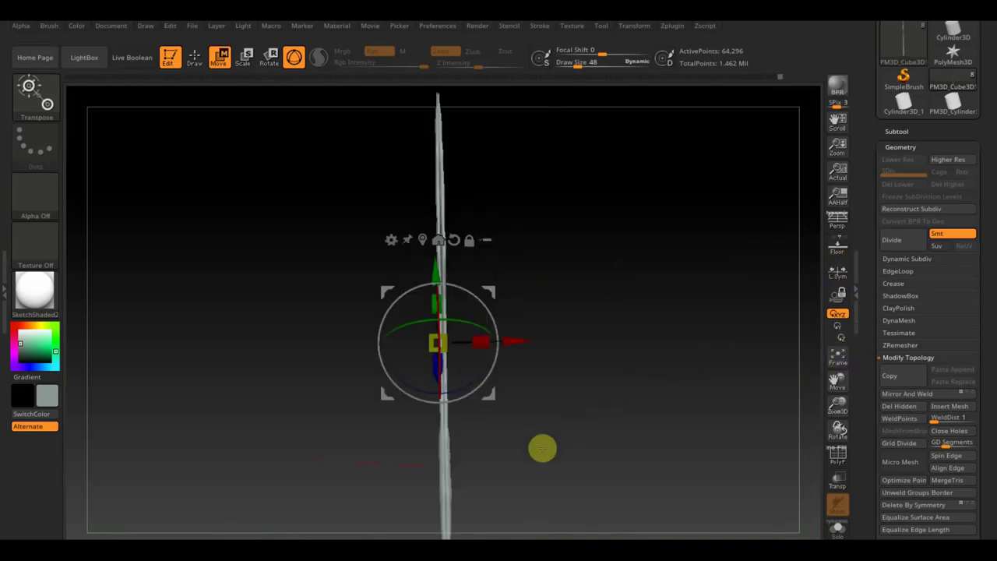
{"action": "left_click_drag", "start_coordinate": [561, 428], "coordinate": [553, 362], "text": "alt"}
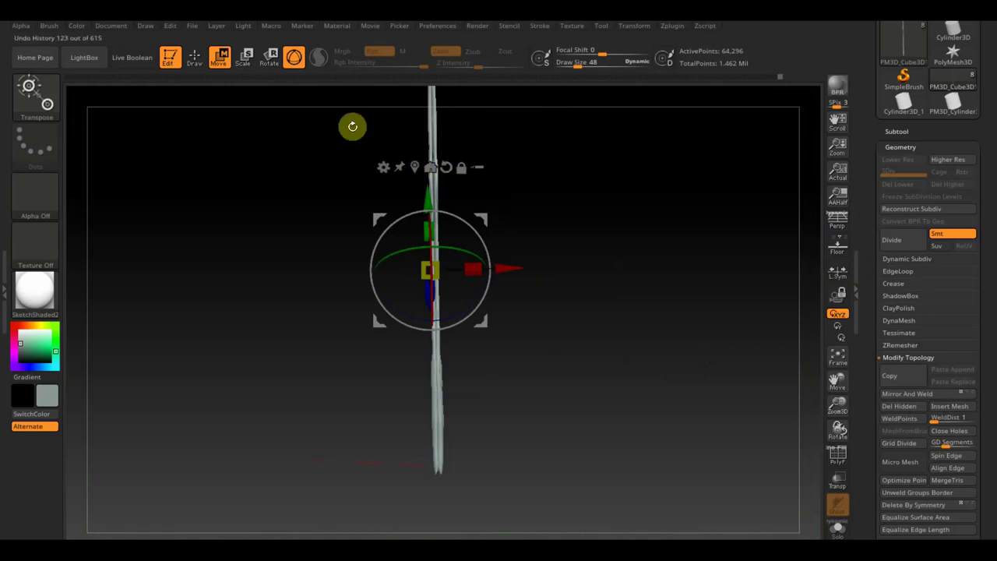
- Switch back to Draw mode, turn the wing face-on, and bring up the brush palette
{"action": "left_click_drag", "start_coordinate": [474, 381], "coordinate": [676, 383]}
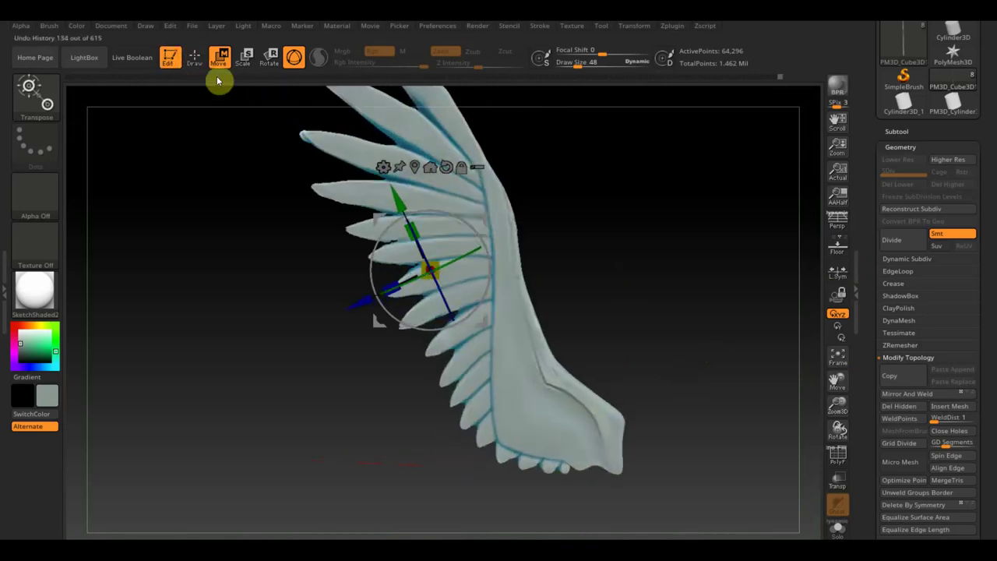
{"action": "left_click", "coordinate": [195, 57]}
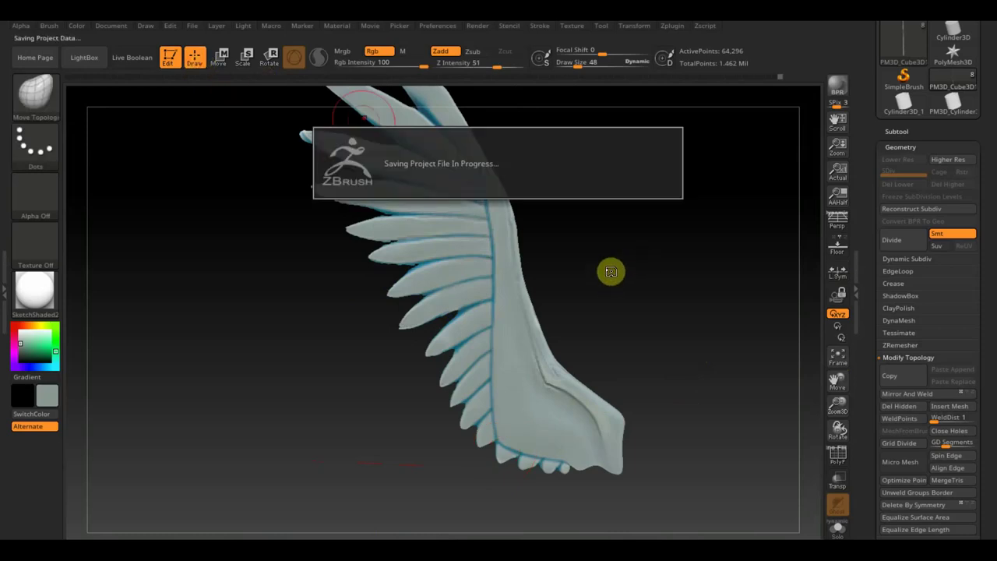
{"action": "mouse_move", "coordinate": [632, 265]}
{"action": "left_mouse_down"}
{"action": "mouse_move", "coordinate": [596, 342]}
{"action": "mouse_move", "coordinate": [558, 315]}
{"action": "left_mouse_up"}
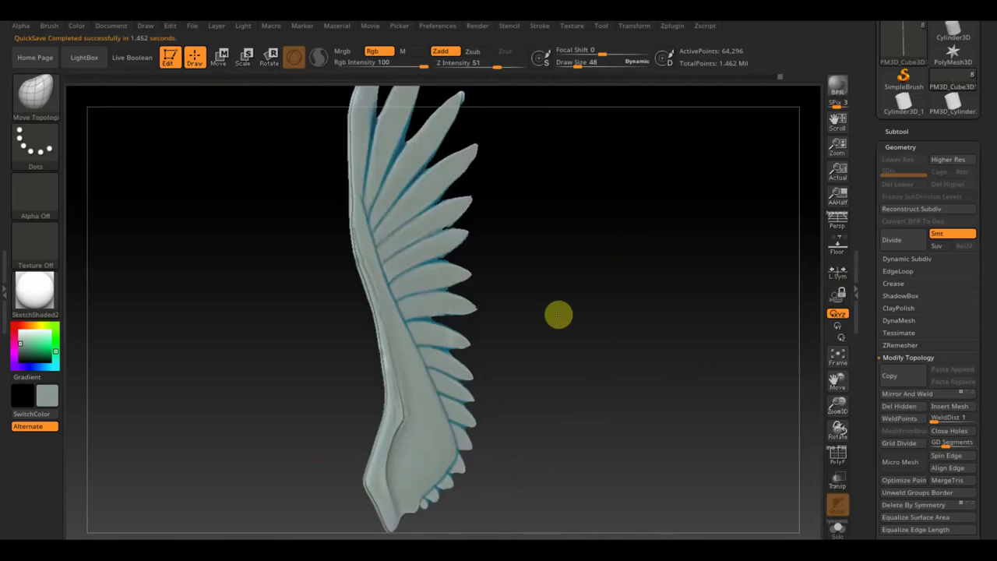
{"action": "mouse_move", "coordinate": [374, 421]}
{"action": "left_mouse_down"}
{"action": "mouse_move", "coordinate": [628, 378]}
{"action": "mouse_move", "coordinate": [585, 400]}
{"action": "mouse_move", "coordinate": [621, 385]}
{"action": "mouse_move", "coordinate": [393, 368]}
{"action": "left_mouse_up"}
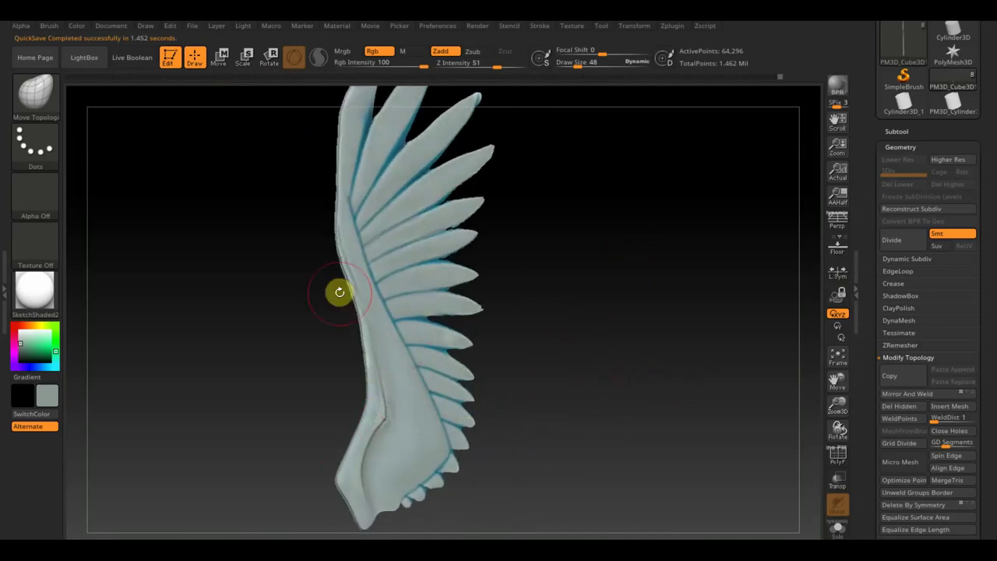
{"action": "left_click", "coordinate": [35, 92]}
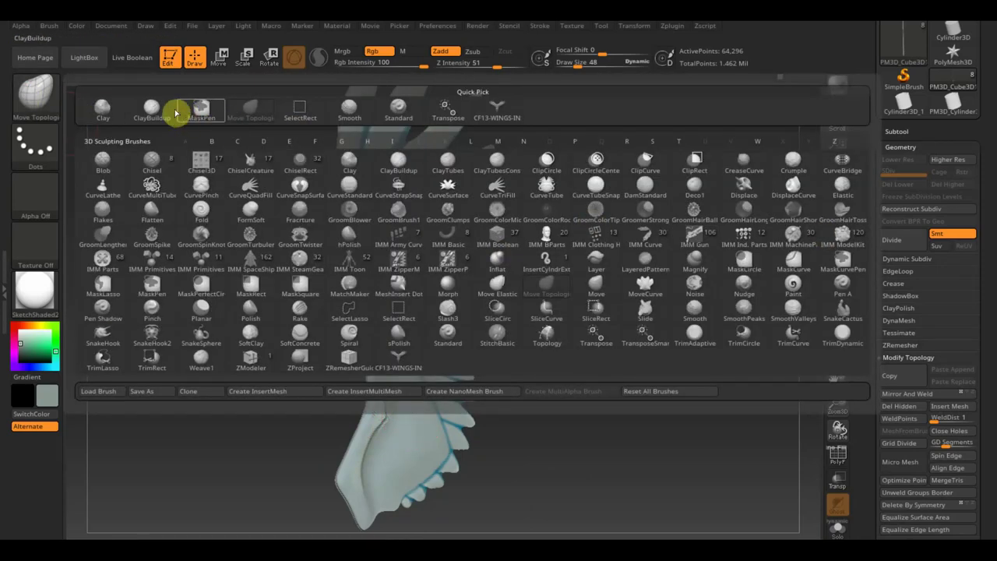
- Choose the ClayBuildup brush and hide the blue feather outline subtool
{"action": "left_click", "coordinate": [152, 106]}
{"action": "left_click", "coordinate": [898, 132]}
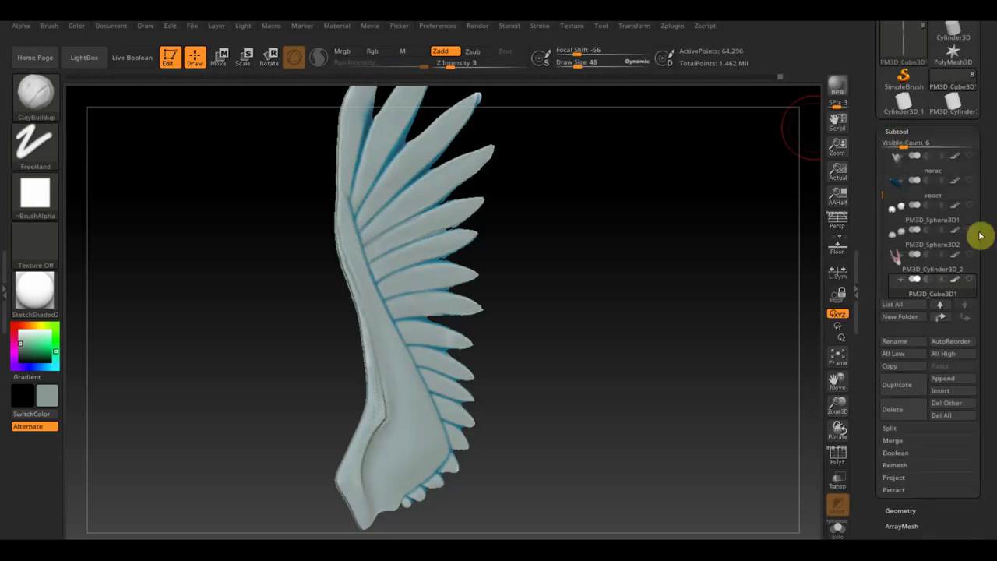
{"action": "left_click", "coordinate": [957, 285]}
{"action": "mouse_move", "coordinate": [932, 284]}
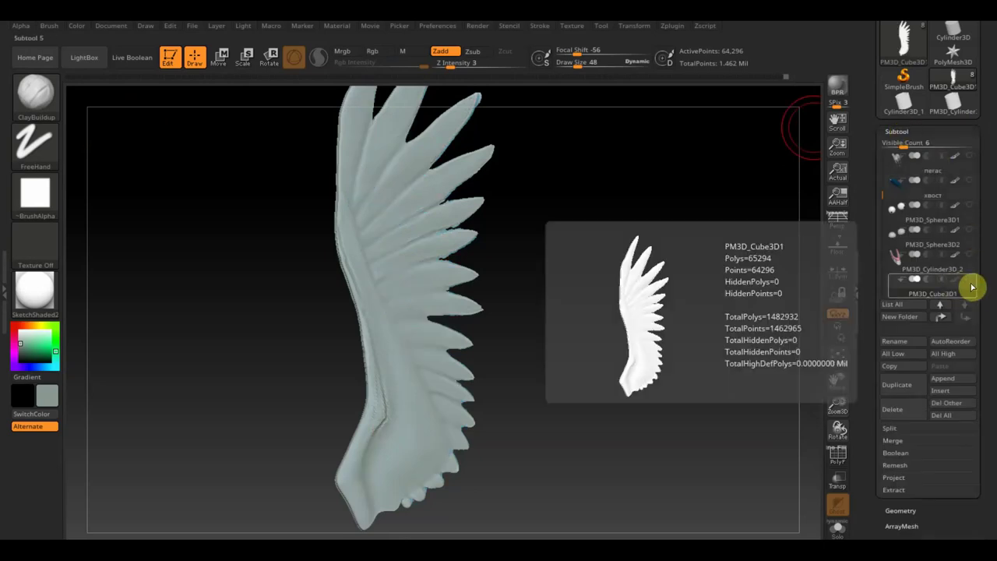
{"action": "scroll", "coordinate": [610, 337], "scroll_direction": "up", "scroll_amount": 3}
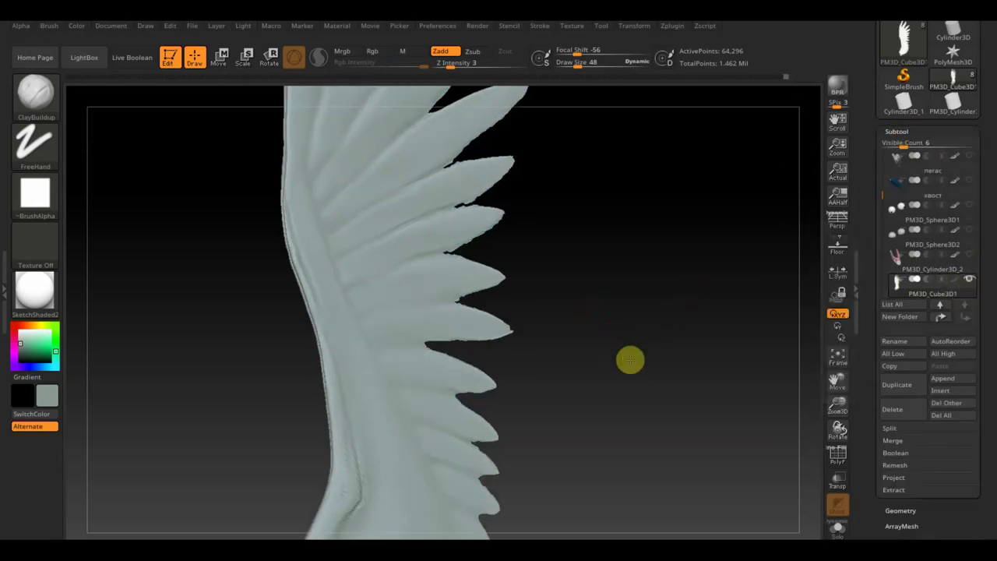
- Shift-smooth the rough feather tips, turning the wing between strokes
{"action": "mouse_move", "coordinate": [507, 122]}
{"action": "left_mouse_down", "text": "shift"}
{"action": "mouse_move", "coordinate": [523, 147]}
{"action": "mouse_move", "coordinate": [522, 235]}
{"action": "mouse_move", "coordinate": [537, 258]}
{"action": "mouse_move", "coordinate": [510, 309]}
{"action": "mouse_move", "coordinate": [485, 291]}
{"action": "left_mouse_up", "text": "shift"}
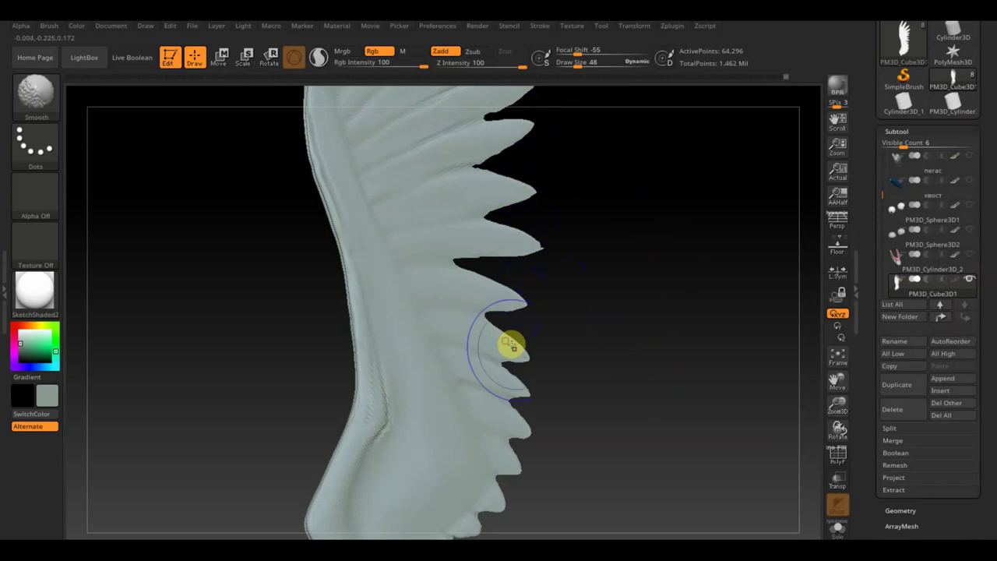
{"action": "left_click_drag", "start_coordinate": [525, 366], "coordinate": [525, 411]}
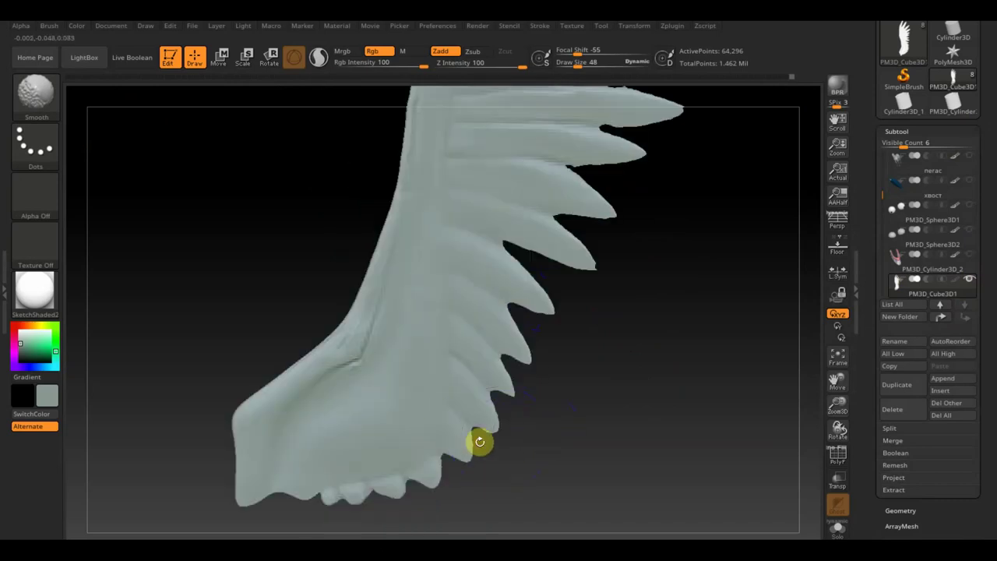
{"action": "left_click_drag", "start_coordinate": [685, 287], "coordinate": [641, 440]}
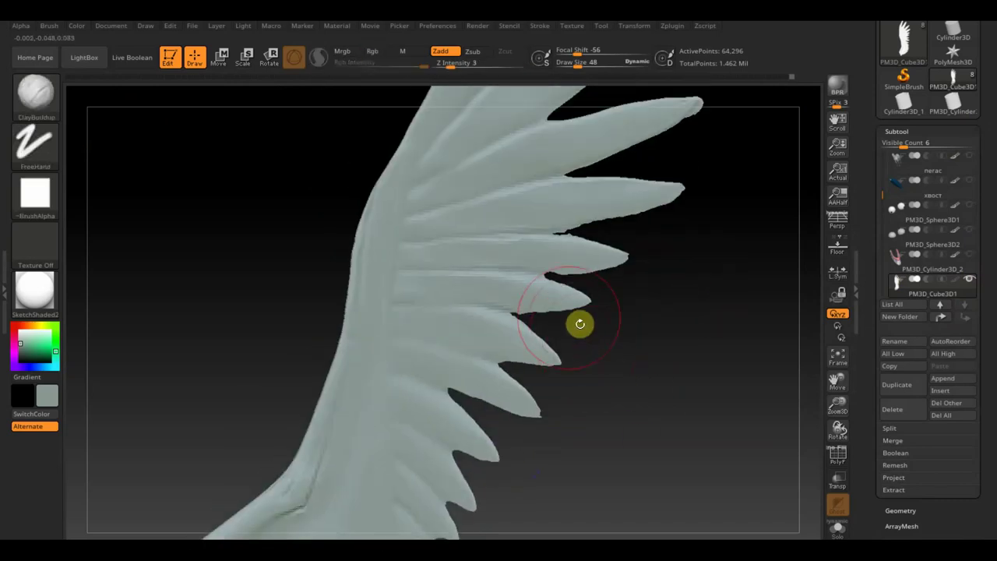
{"action": "mouse_move", "coordinate": [545, 314]}
{"action": "left_mouse_down", "text": "shift"}
{"action": "mouse_move", "coordinate": [588, 225]}
{"action": "mouse_move", "coordinate": [621, 194]}
{"action": "mouse_move", "coordinate": [615, 163]}
{"action": "left_mouse_up", "text": "shift"}
{"action": "mouse_move", "coordinate": [703, 244]}
{"action": "left_mouse_down"}
{"action": "mouse_move", "coordinate": [696, 398]}
{"action": "mouse_move", "coordinate": [659, 221]}
{"action": "left_mouse_up"}
{"action": "mouse_move", "coordinate": [714, 180]}
{"action": "left_mouse_down"}
{"action": "mouse_move", "coordinate": [698, 266]}
{"action": "mouse_move", "coordinate": [690, 246]}
{"action": "mouse_move", "coordinate": [712, 278]}
{"action": "mouse_move", "coordinate": [717, 270]}
{"action": "mouse_move", "coordinate": [700, 315]}
{"action": "mouse_move", "coordinate": [677, 304]}
{"action": "left_mouse_up"}
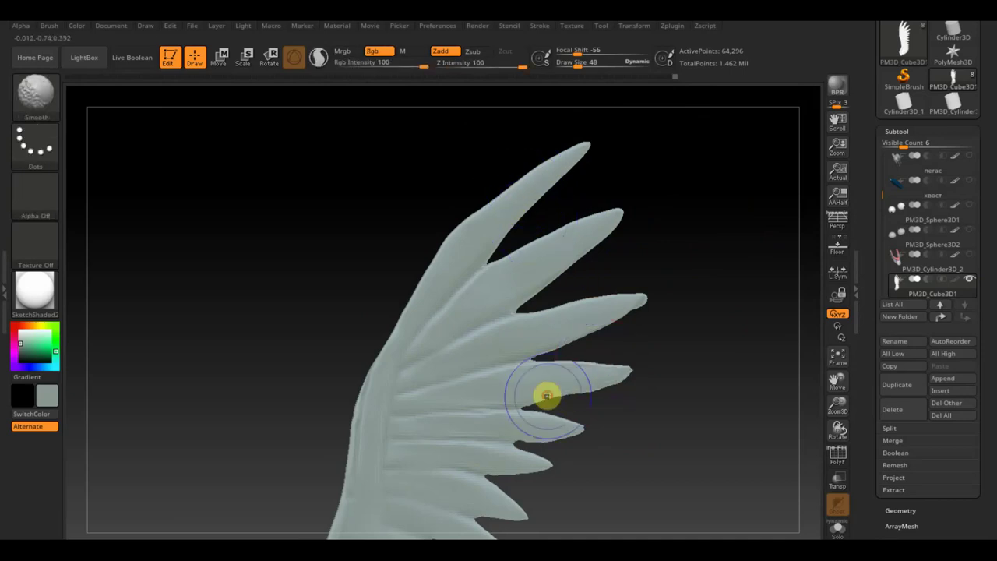
{"action": "mouse_move", "coordinate": [647, 432]}
{"action": "left_mouse_down"}
{"action": "mouse_move", "coordinate": [641, 349]}
{"action": "mouse_move", "coordinate": [565, 366]}
{"action": "mouse_move", "coordinate": [610, 461]}
{"action": "mouse_move", "coordinate": [608, 441]}
{"action": "mouse_move", "coordinate": [565, 410]}
{"action": "mouse_move", "coordinate": [643, 391]}
{"action": "mouse_move", "coordinate": [630, 374]}
{"action": "mouse_move", "coordinate": [685, 226]}
{"action": "left_mouse_up"}
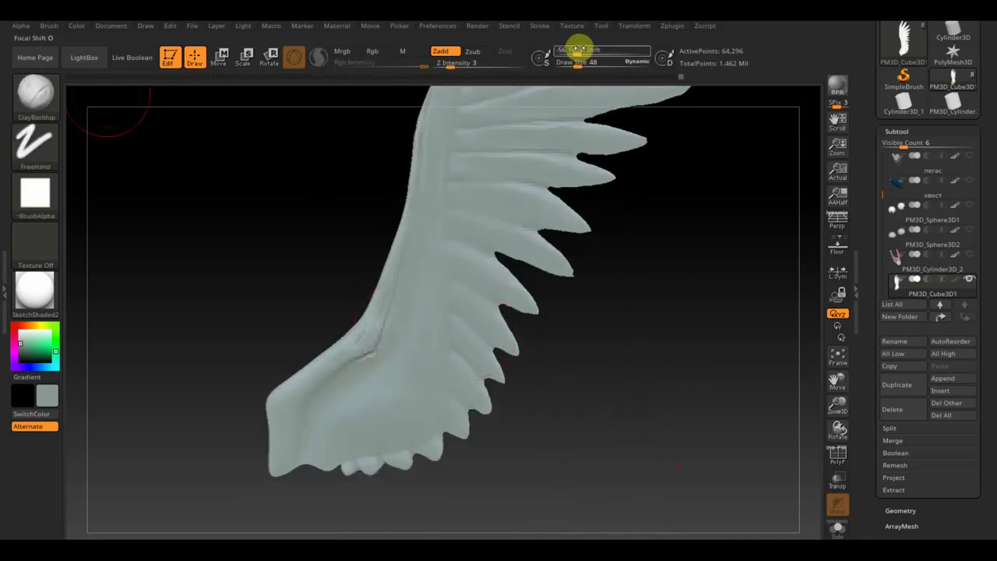
- Shrink the ClayBuildup brush and sculpt striations along the leading edge and lower wing
{"action": "left_click_drag", "start_coordinate": [579, 62], "coordinate": [572, 67]}
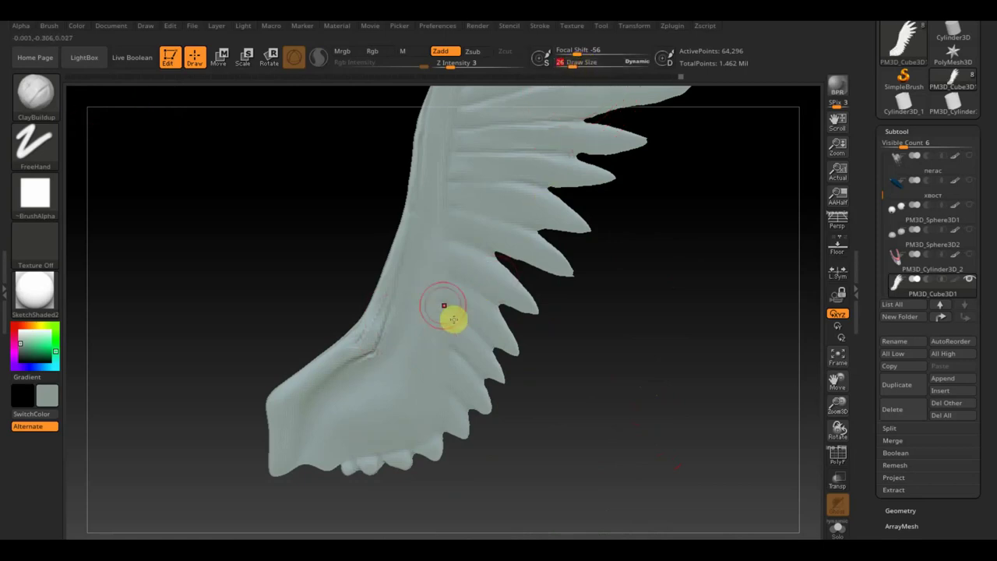
{"action": "left_click_drag", "start_coordinate": [429, 220], "coordinate": [423, 318]}
{"action": "mouse_move", "coordinate": [426, 225]}
{"action": "left_mouse_down"}
{"action": "mouse_move", "coordinate": [418, 330]}
{"action": "mouse_move", "coordinate": [370, 416]}
{"action": "mouse_move", "coordinate": [425, 322]}
{"action": "mouse_move", "coordinate": [405, 378]}
{"action": "mouse_move", "coordinate": [361, 436]}
{"action": "mouse_move", "coordinate": [421, 398]}
{"action": "left_mouse_up"}
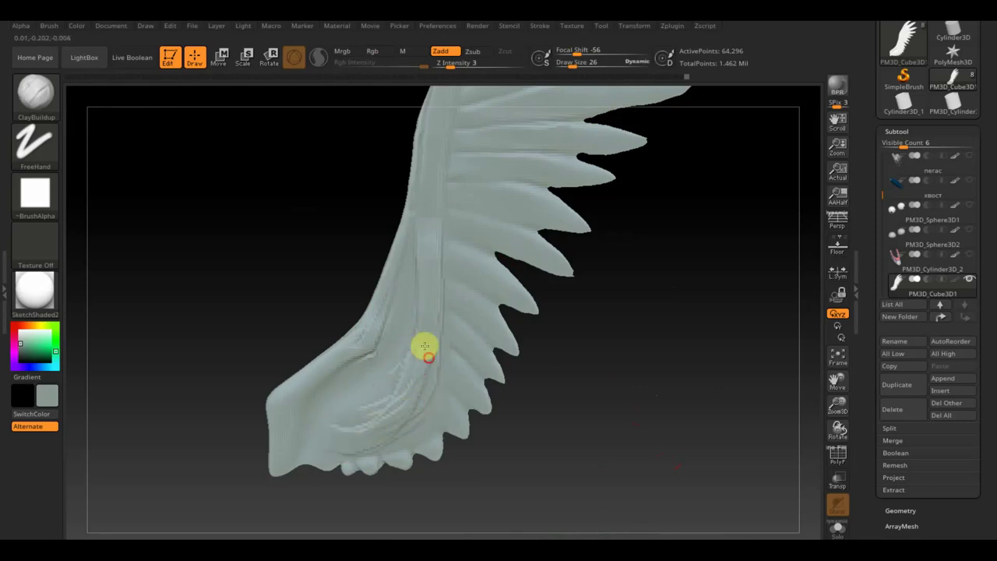
{"action": "mouse_move", "coordinate": [348, 442]}
{"action": "left_mouse_down"}
{"action": "mouse_move", "coordinate": [319, 449]}
{"action": "mouse_move", "coordinate": [419, 384]}
{"action": "mouse_move", "coordinate": [385, 378]}
{"action": "mouse_move", "coordinate": [319, 412]}
{"action": "mouse_move", "coordinate": [420, 258]}
{"action": "left_mouse_up"}
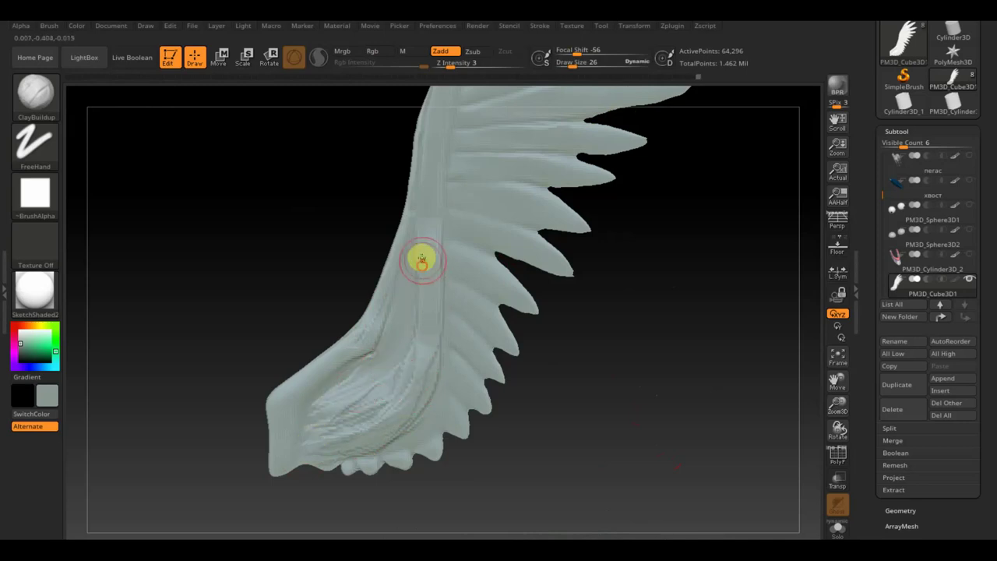
{"action": "left_click_drag", "start_coordinate": [379, 372], "coordinate": [373, 404]}
{"action": "mouse_move", "coordinate": [413, 321]}
{"action": "left_mouse_down"}
{"action": "mouse_move", "coordinate": [409, 314]}
{"action": "mouse_move", "coordinate": [340, 414]}
{"action": "mouse_move", "coordinate": [371, 363]}
{"action": "mouse_move", "coordinate": [336, 401]}
{"action": "mouse_move", "coordinate": [423, 341]}
{"action": "mouse_move", "coordinate": [429, 262]}
{"action": "left_mouse_up"}
- Add striations along the wing's central ridge and adjust the draw size
{"action": "mouse_move", "coordinate": [595, 306]}
{"action": "left_mouse_down"}
{"action": "mouse_move", "coordinate": [625, 385]}
{"action": "mouse_move", "coordinate": [592, 366]}
{"action": "left_mouse_up"}
{"action": "mouse_move", "coordinate": [390, 362]}
{"action": "left_mouse_down"}
{"action": "mouse_move", "coordinate": [414, 307]}
{"action": "mouse_move", "coordinate": [419, 250]}
{"action": "left_mouse_up"}
{"action": "left_click_drag", "start_coordinate": [420, 363], "coordinate": [422, 206]}
{"action": "mouse_move", "coordinate": [415, 377]}
{"action": "left_mouse_down", "text": "shift"}
{"action": "mouse_move", "coordinate": [412, 278]}
{"action": "mouse_move", "coordinate": [396, 322]}
{"action": "mouse_move", "coordinate": [412, 245]}
{"action": "mouse_move", "coordinate": [452, 148]}
{"action": "mouse_move", "coordinate": [418, 285]}
{"action": "mouse_move", "coordinate": [418, 412]}
{"action": "left_mouse_up", "text": "shift"}
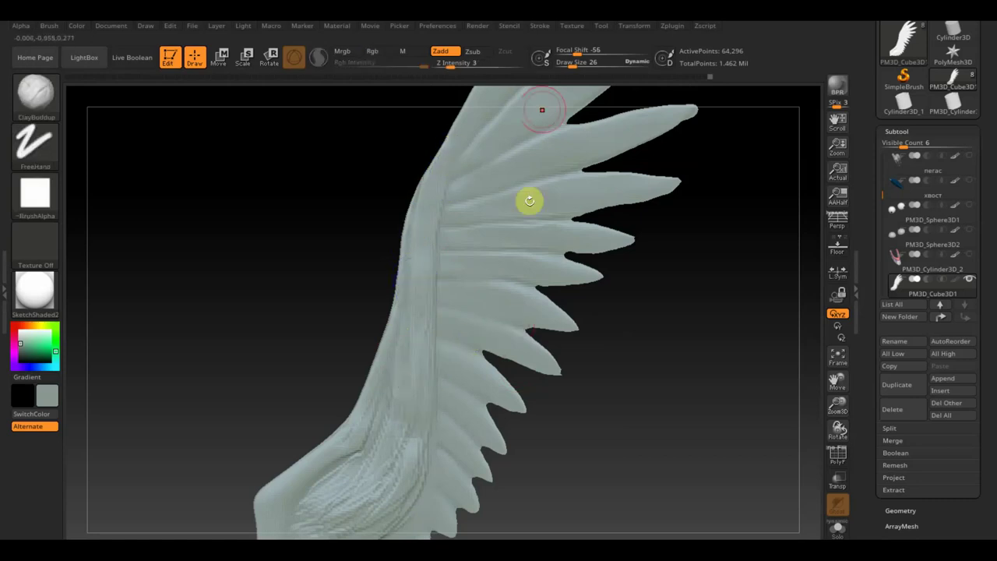
{"action": "left_click_drag", "start_coordinate": [573, 62], "coordinate": [592, 61]}
{"action": "mouse_move", "coordinate": [601, 173]}
{"action": "left_mouse_down"}
{"action": "mouse_move", "coordinate": [672, 283]}
{"action": "mouse_move", "coordinate": [474, 283]}
{"action": "left_mouse_up"}
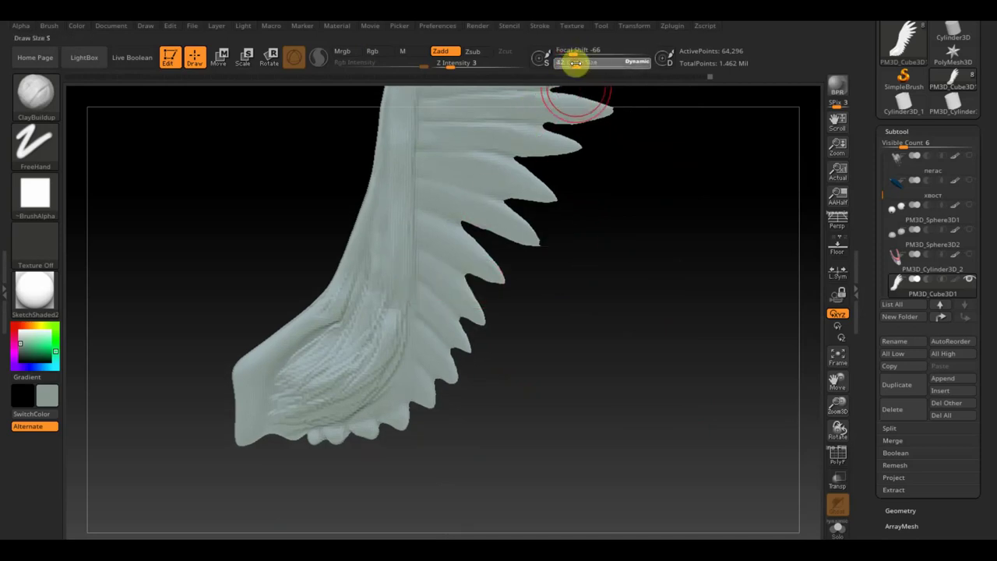
- Shift-smooth the fibrous texture on the wing shaft and base, then show the blue outlines
{"action": "key", "text": "shift"}
{"action": "left_click_drag", "start_coordinate": [358, 287], "coordinate": [401, 273]}
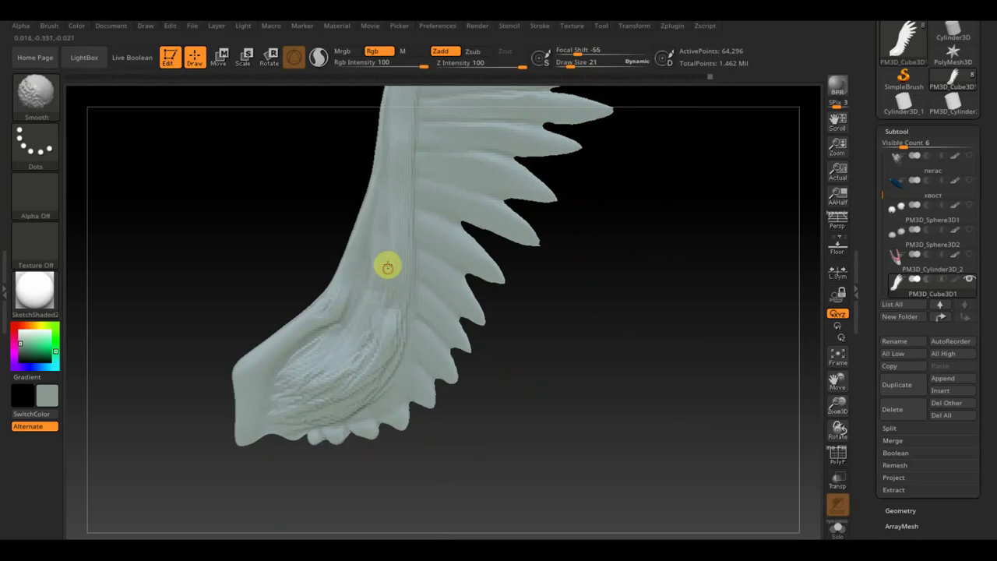
{"action": "left_click_drag", "start_coordinate": [366, 388], "coordinate": [319, 415]}
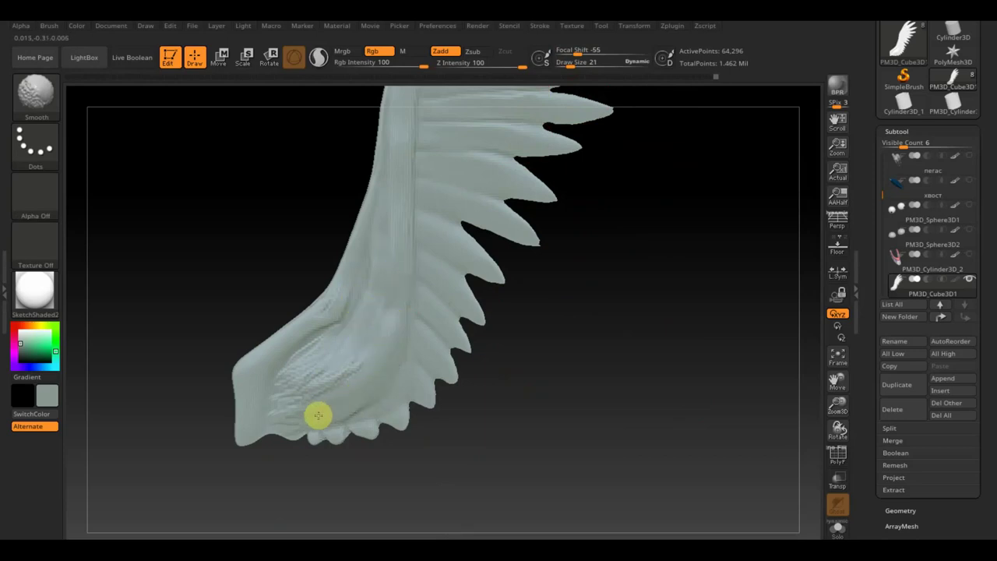
{"action": "mouse_move", "coordinate": [380, 302]}
{"action": "left_mouse_down"}
{"action": "mouse_move", "coordinate": [390, 272]}
{"action": "mouse_move", "coordinate": [351, 378]}
{"action": "mouse_move", "coordinate": [389, 226]}
{"action": "mouse_move", "coordinate": [334, 352]}
{"action": "left_mouse_up"}
{"action": "left_click_drag", "start_coordinate": [281, 367], "coordinate": [367, 249], "text": "shift"}
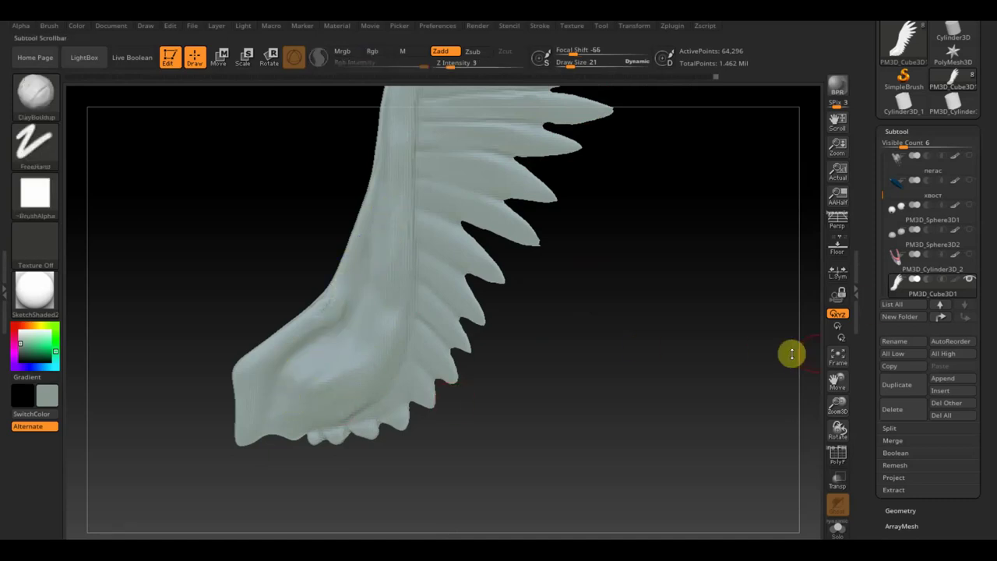
{"action": "left_click", "coordinate": [956, 278]}
- Smooth the lower and upper wing surfaces with outlines hidden, then reshow the blue outlines
{"action": "mouse_move", "coordinate": [683, 353]}
{"action": "left_mouse_down"}
{"action": "mouse_move", "coordinate": [732, 358]}
{"action": "mouse_move", "coordinate": [706, 376]}
{"action": "mouse_move", "coordinate": [687, 338]}
{"action": "mouse_move", "coordinate": [665, 388]}
{"action": "mouse_move", "coordinate": [674, 407]}
{"action": "mouse_move", "coordinate": [659, 328]}
{"action": "left_mouse_up"}
{"action": "mouse_move", "coordinate": [407, 323]}
{"action": "left_mouse_down"}
{"action": "mouse_move", "coordinate": [400, 362]}
{"action": "mouse_move", "coordinate": [418, 333]}
{"action": "mouse_move", "coordinate": [391, 379]}
{"action": "mouse_move", "coordinate": [345, 390]}
{"action": "mouse_move", "coordinate": [416, 330]}
{"action": "mouse_move", "coordinate": [414, 309]}
{"action": "mouse_move", "coordinate": [348, 370]}
{"action": "mouse_move", "coordinate": [418, 318]}
{"action": "mouse_move", "coordinate": [378, 385]}
{"action": "mouse_move", "coordinate": [397, 382]}
{"action": "left_mouse_up"}
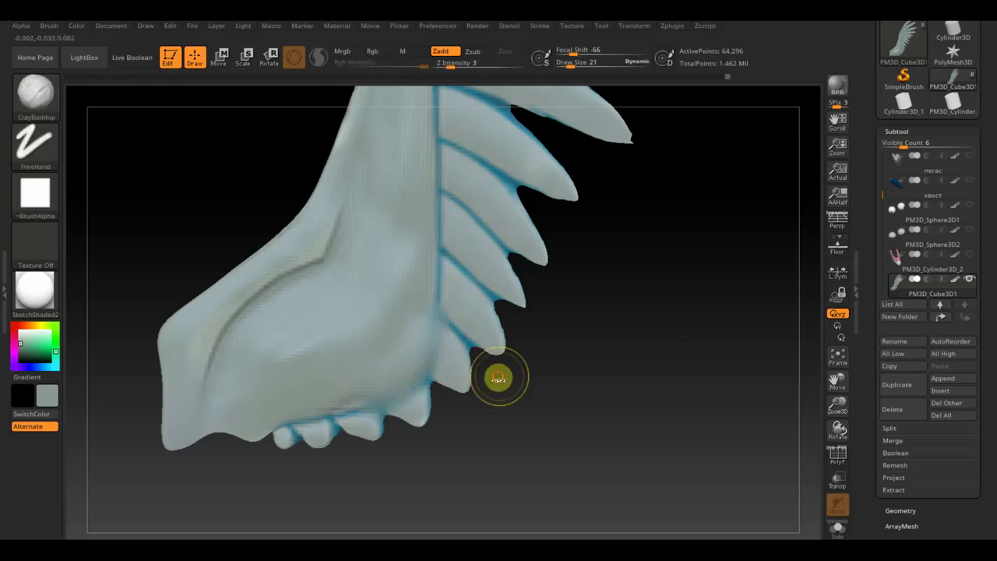
{"action": "left_click_drag", "start_coordinate": [498, 378], "coordinate": [498, 375]}
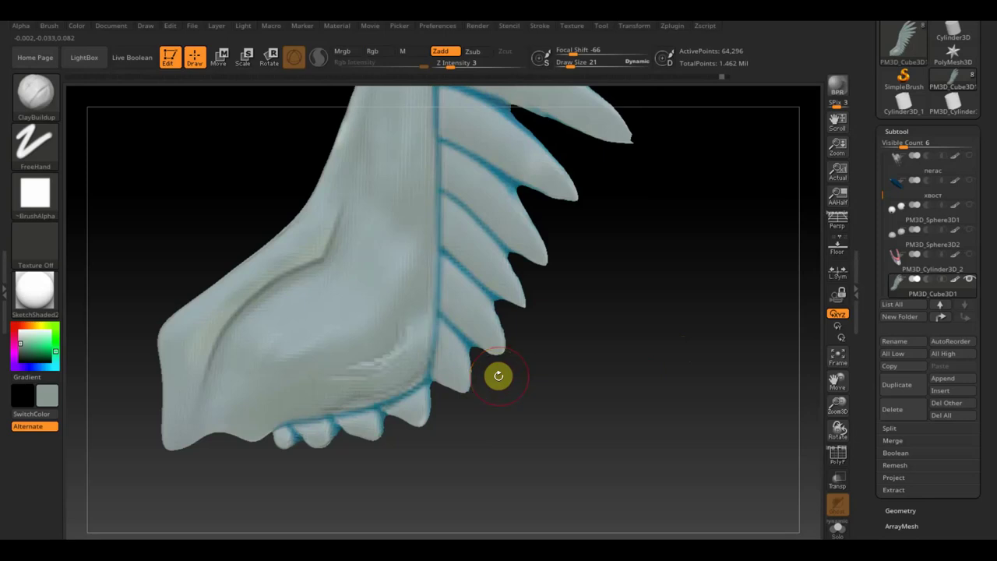
{"action": "left_click", "coordinate": [966, 280]}
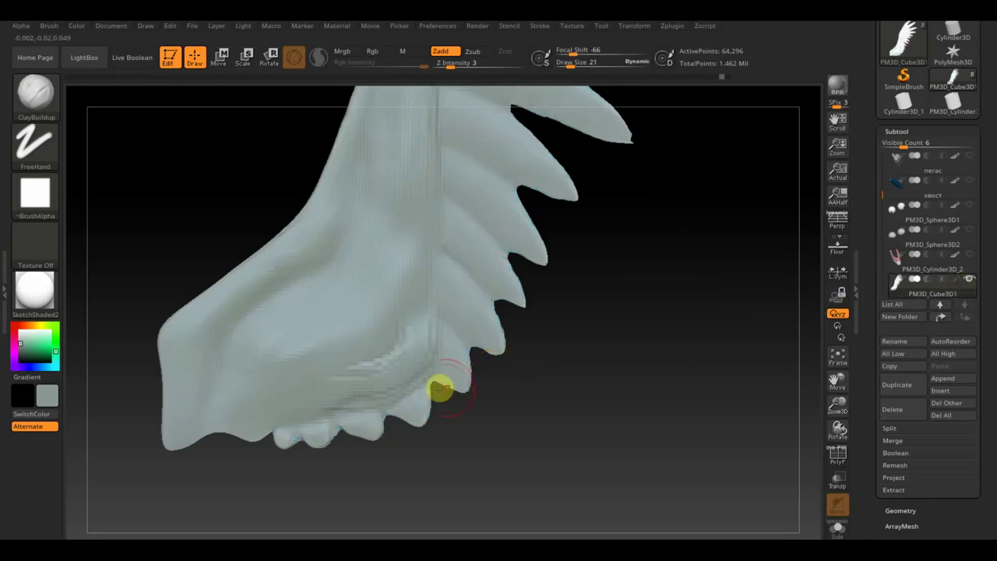
{"action": "mouse_move", "coordinate": [412, 345]}
{"action": "left_mouse_down", "text": "shift"}
{"action": "mouse_move", "coordinate": [356, 378]}
{"action": "mouse_move", "coordinate": [407, 335]}
{"action": "mouse_move", "coordinate": [361, 380]}
{"action": "mouse_move", "coordinate": [414, 310]}
{"action": "mouse_move", "coordinate": [367, 366]}
{"action": "mouse_move", "coordinate": [325, 350]}
{"action": "left_mouse_up", "text": "shift"}
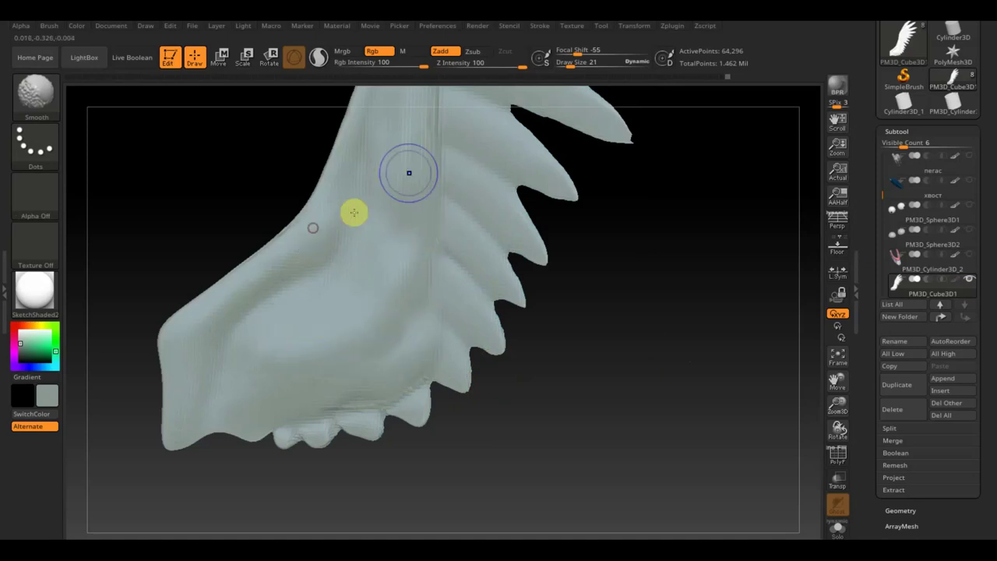
{"action": "left_click_drag", "start_coordinate": [413, 95], "coordinate": [429, 227], "text": "shift"}
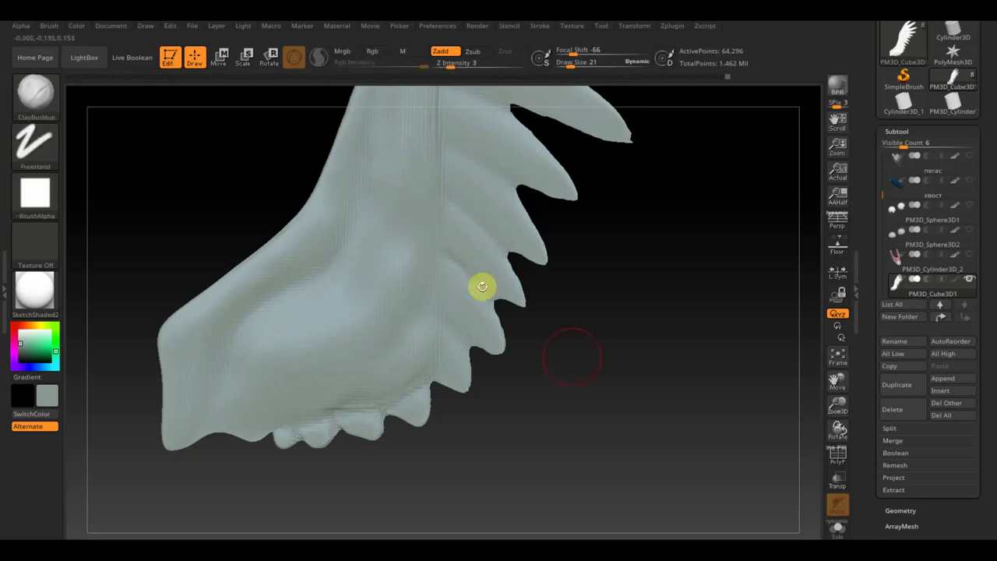
{"action": "left_click", "coordinate": [961, 290]}
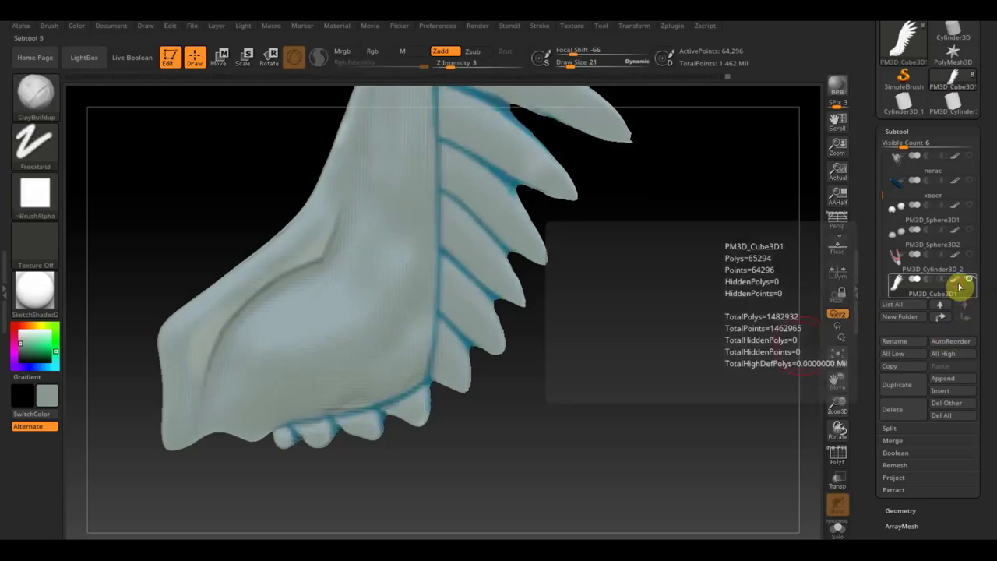
- Remesh the wing with DynaMesh and inspect its wireframe up close
{"action": "mouse_move", "coordinate": [650, 463]}
{"action": "left_mouse_down"}
{"action": "mouse_move", "coordinate": [608, 345]}
{"action": "mouse_move", "coordinate": [674, 350]}
{"action": "left_mouse_up"}
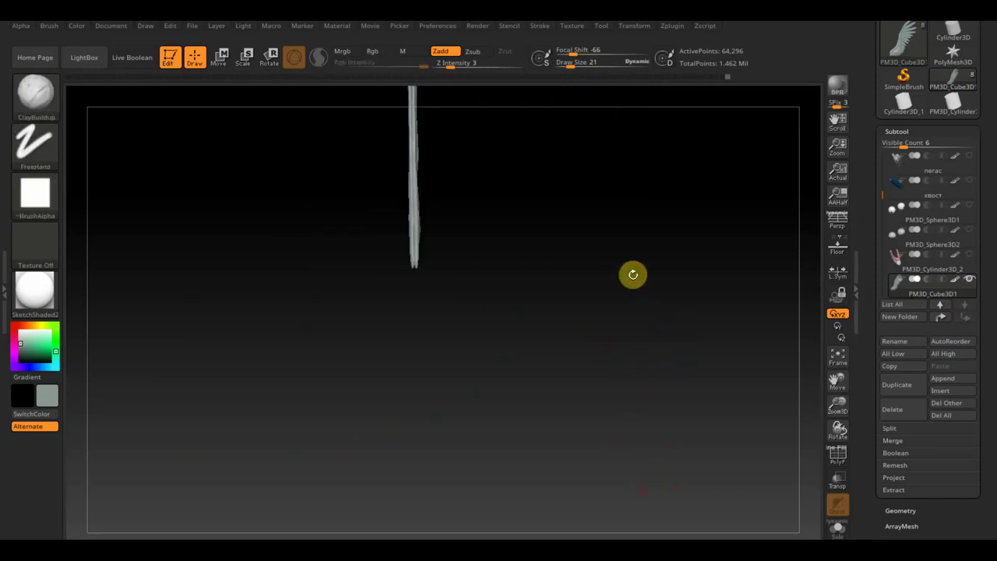
{"action": "left_click", "coordinate": [903, 510]}
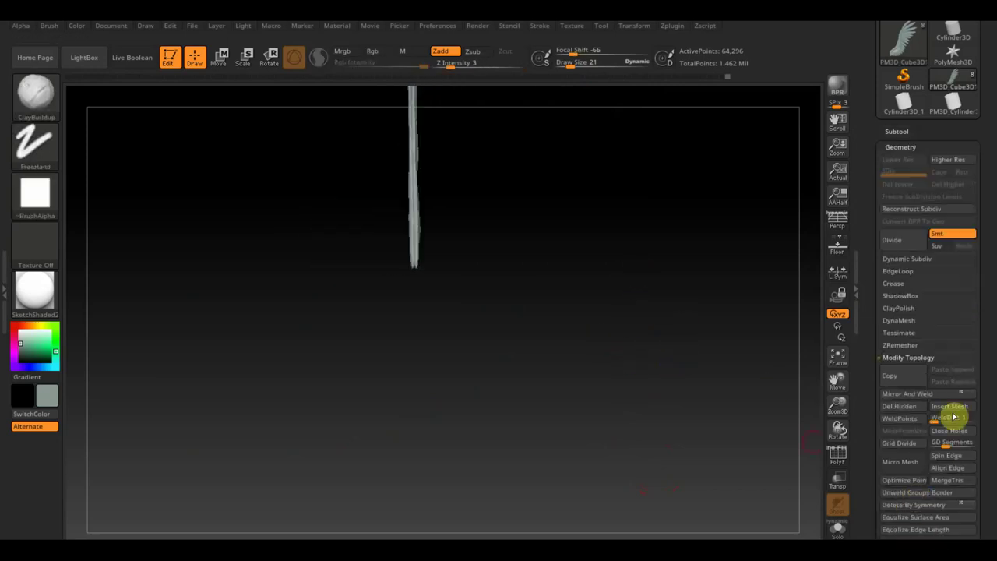
{"action": "left_click", "coordinate": [906, 322]}
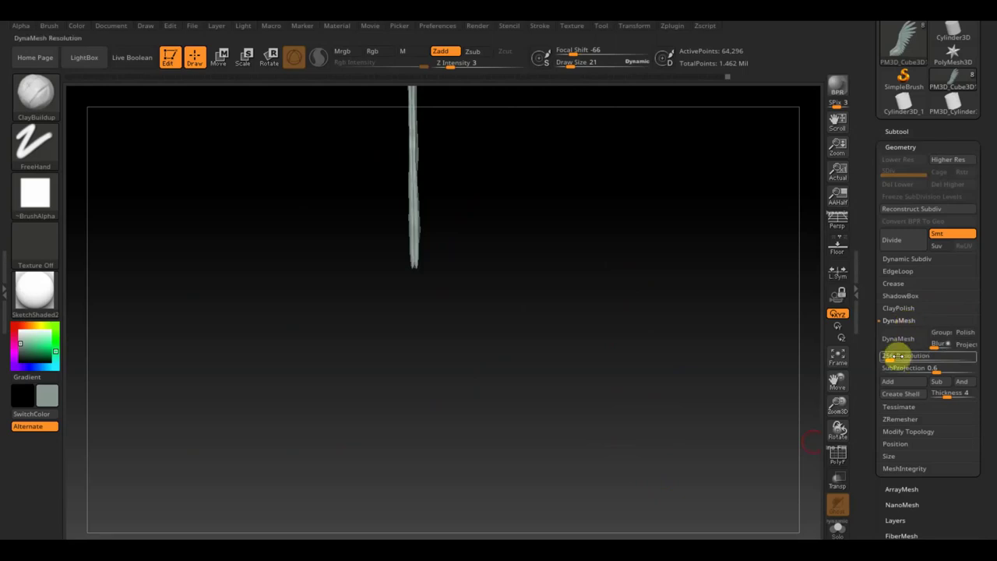
{"action": "left_click", "coordinate": [899, 338]}
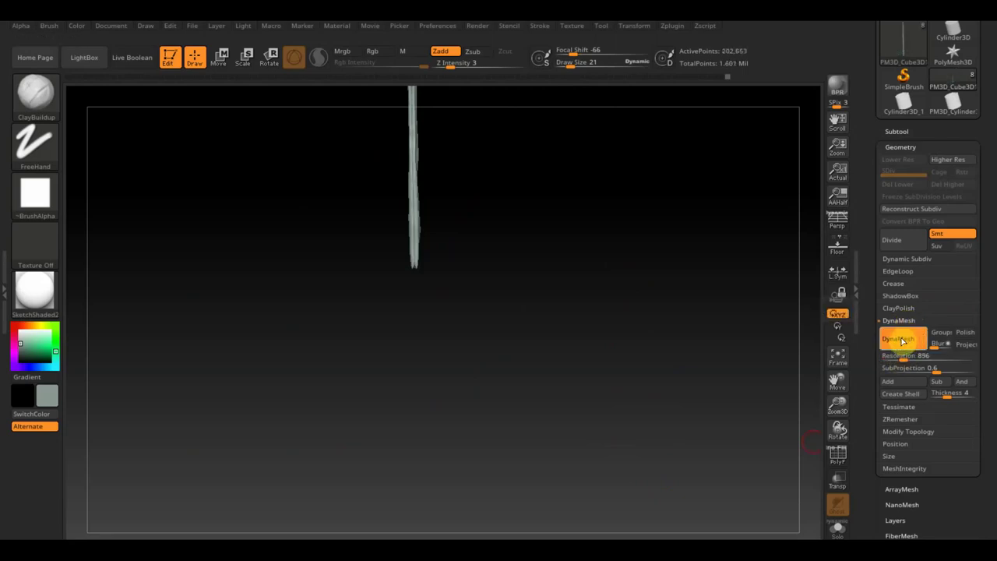
{"action": "left_click_drag", "start_coordinate": [695, 339], "coordinate": [606, 356]}
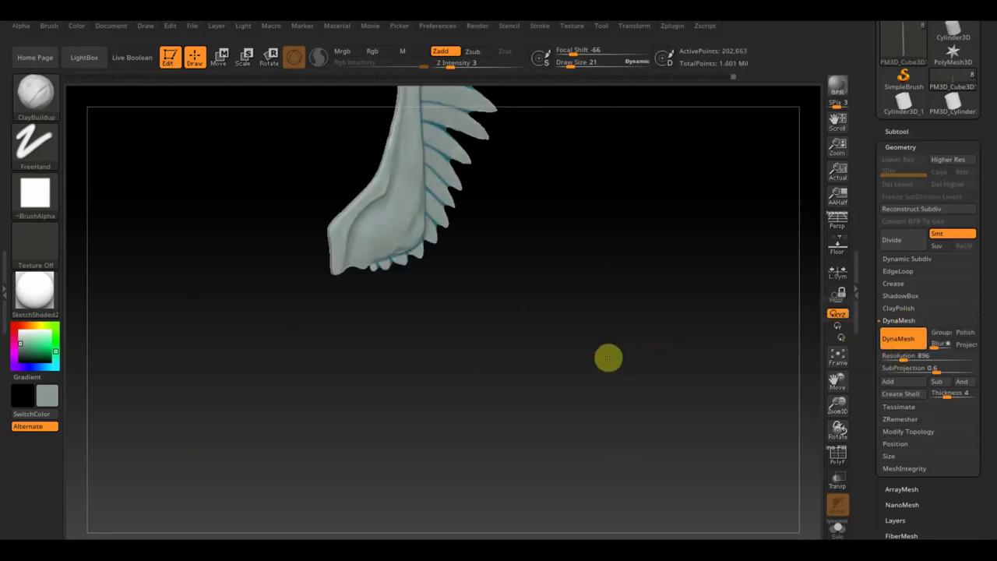
{"action": "left_click", "coordinate": [839, 455]}
{"action": "mouse_move", "coordinate": [650, 325]}
{"action": "left_mouse_down", "text": "alt"}
{"action": "mouse_move", "coordinate": [746, 538]}
{"action": "mouse_move", "coordinate": [699, 454]}
{"action": "mouse_move", "coordinate": [663, 356]}
{"action": "left_mouse_up", "text": "alt"}
{"action": "mouse_move", "coordinate": [661, 300]}
{"action": "left_mouse_down"}
{"action": "mouse_move", "coordinate": [676, 415]}
{"action": "mouse_move", "coordinate": [641, 335]}
{"action": "mouse_move", "coordinate": [652, 394]}
{"action": "mouse_move", "coordinate": [694, 396]}
{"action": "left_mouse_up"}
- Redo the DynaMesh at resolution 984 and turn off the PolyF wireframe
{"action": "left_click", "coordinate": [888, 356]}
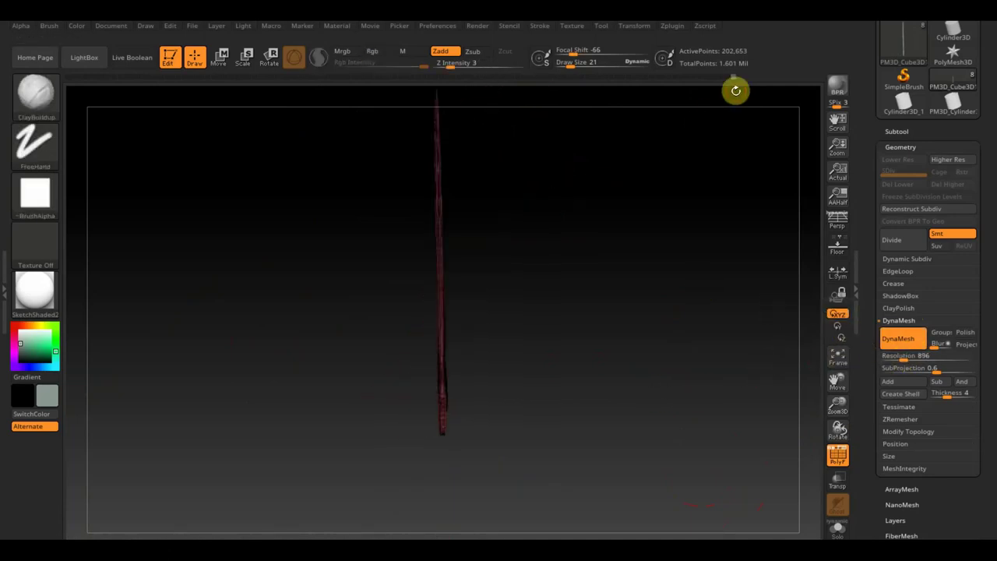
{"action": "key", "text": "ctrl+z"}
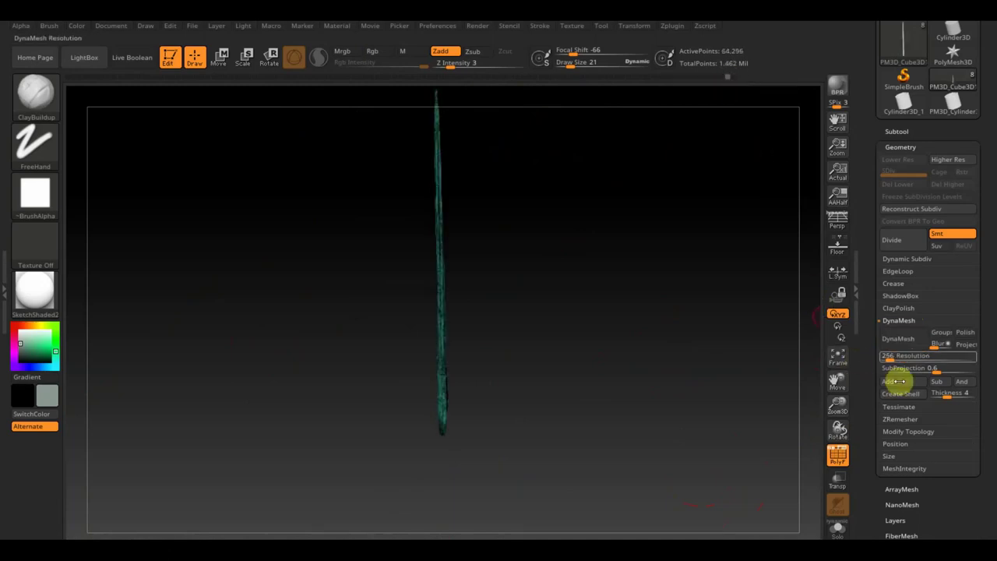
{"action": "key", "text": "Return"}
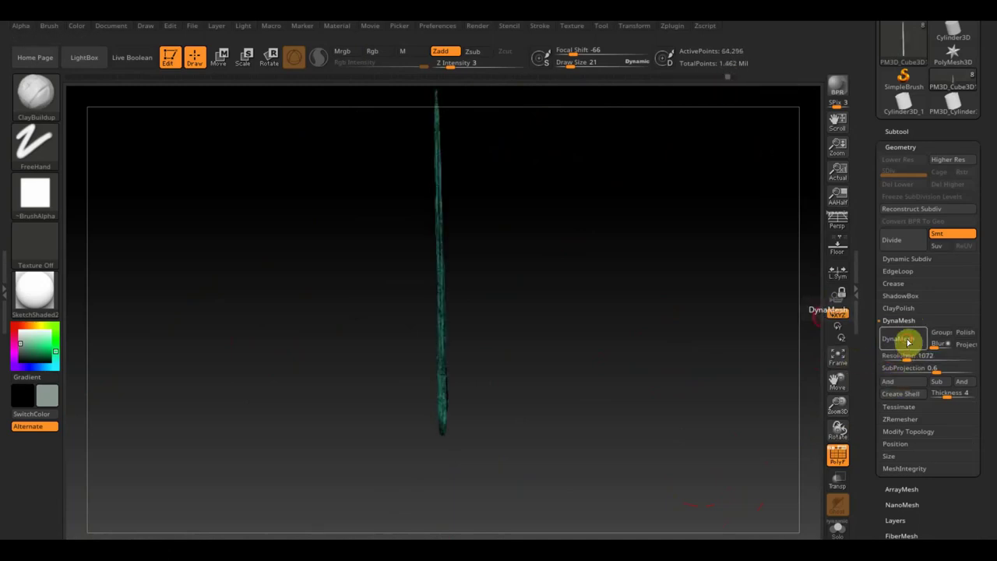
{"action": "left_click", "coordinate": [906, 338]}
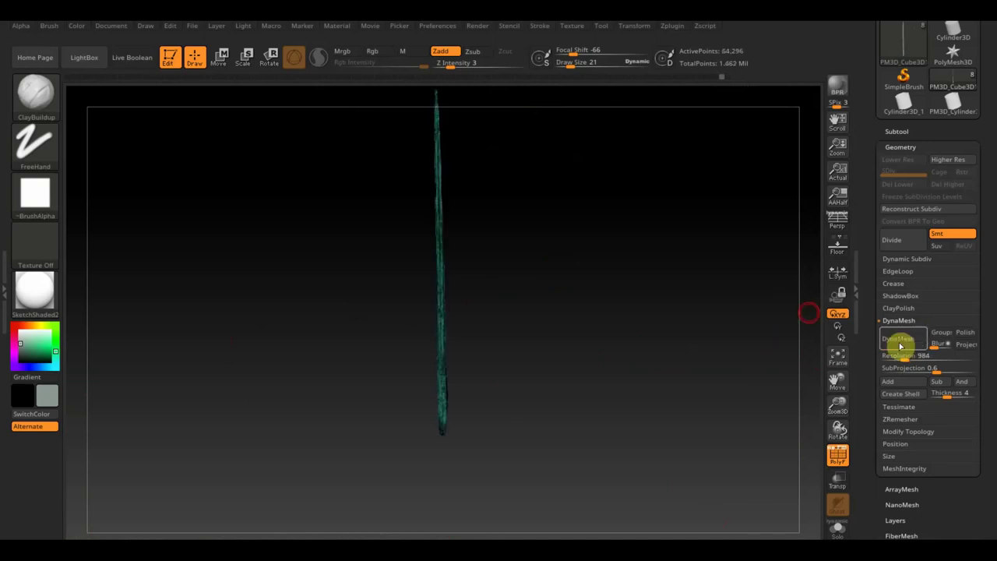
{"action": "left_click", "coordinate": [898, 343]}
{"action": "left_click_drag", "start_coordinate": [725, 331], "coordinate": [646, 335]}
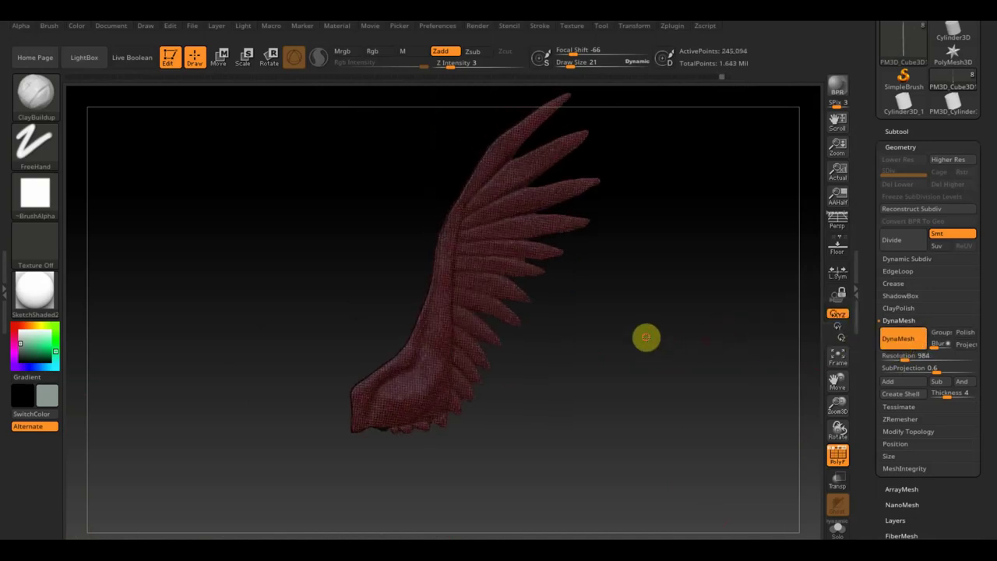
{"action": "left_click", "coordinate": [838, 458]}
- Lower the draw size to 12 and expand the Subtool list, showing the wing's broad face
{"action": "mouse_move", "coordinate": [671, 409]}
{"action": "left_mouse_down"}
{"action": "mouse_move", "coordinate": [707, 427]}
{"action": "mouse_move", "coordinate": [709, 398]}
{"action": "left_mouse_up"}
{"action": "mouse_move", "coordinate": [668, 320]}
{"action": "left_mouse_down"}
{"action": "mouse_move", "coordinate": [647, 307]}
{"action": "mouse_move", "coordinate": [703, 454]}
{"action": "left_mouse_up"}
{"action": "left_click_drag", "start_coordinate": [606, 61], "coordinate": [563, 65]}
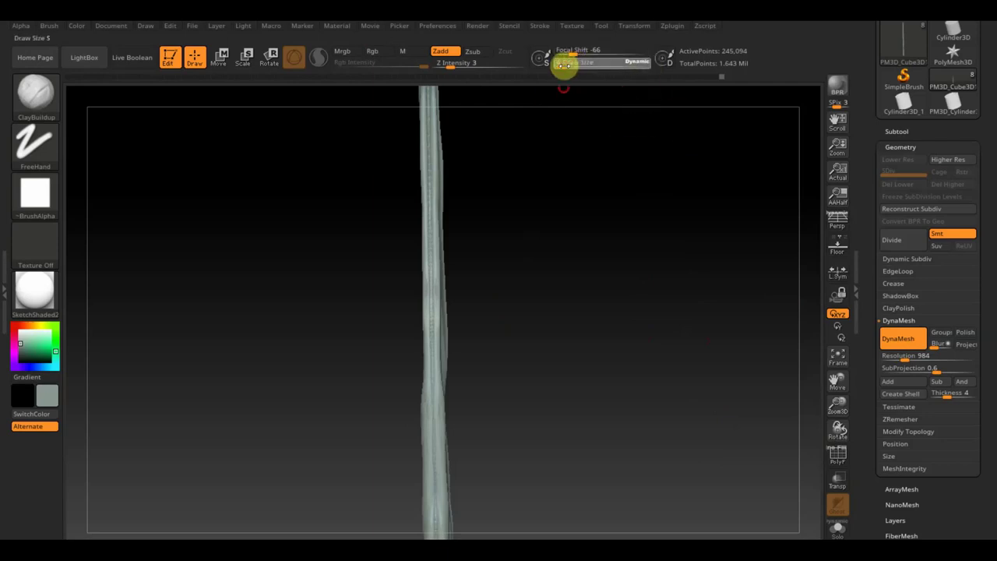
{"action": "left_click", "coordinate": [888, 130]}
{"action": "mouse_move", "coordinate": [623, 269]}
{"action": "left_mouse_down"}
{"action": "mouse_move", "coordinate": [587, 290]}
{"action": "mouse_move", "coordinate": [572, 260]}
{"action": "mouse_move", "coordinate": [585, 309]}
{"action": "mouse_move", "coordinate": [460, 136]}
{"action": "left_mouse_up"}
{"action": "key", "text": "shift"}
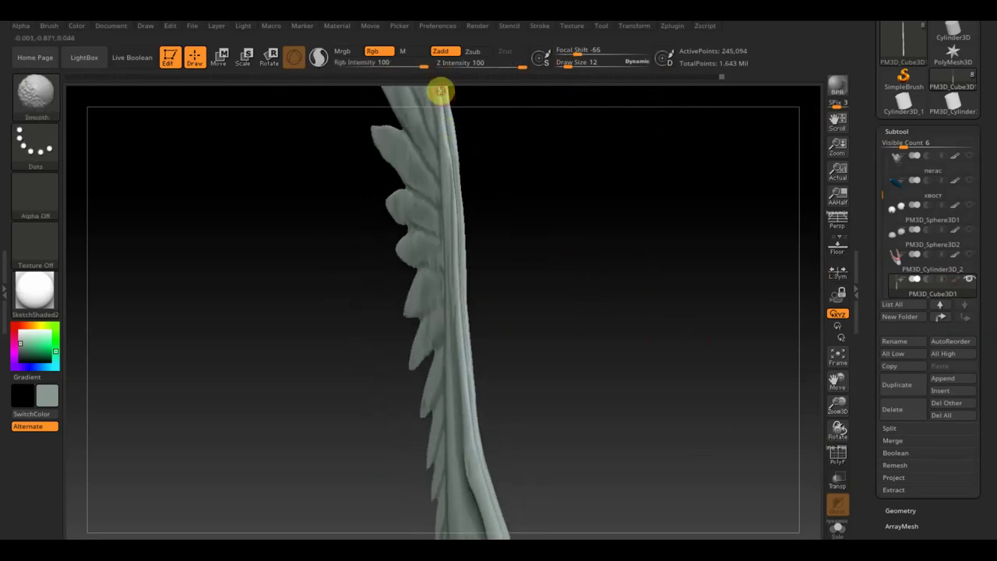
- Shift-smooth the top of the wing and browse the sculpting brushes
{"action": "mouse_move", "coordinate": [550, 200]}
{"action": "left_mouse_down"}
{"action": "mouse_move", "coordinate": [556, 329]}
{"action": "mouse_move", "coordinate": [539, 333]}
{"action": "left_mouse_up"}
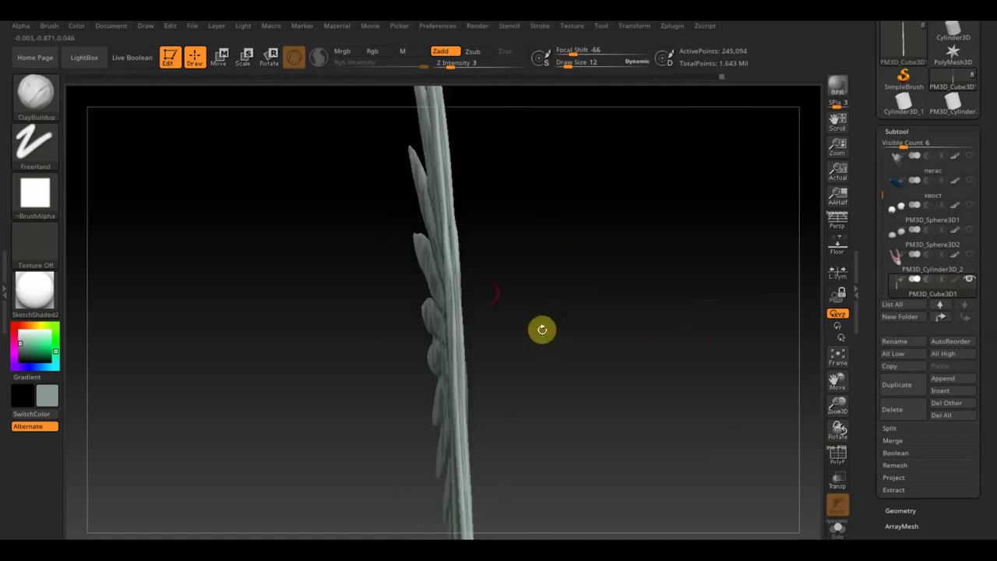
{"action": "key", "text": "shift"}
{"action": "left_click_drag", "start_coordinate": [437, 158], "coordinate": [460, 240], "text": "shift"}
{"action": "key", "text": "shift"}
{"action": "mouse_move", "coordinate": [461, 350]}
{"action": "left_mouse_down"}
{"action": "mouse_move", "coordinate": [545, 327]}
{"action": "mouse_move", "coordinate": [537, 319]}
{"action": "left_mouse_up"}
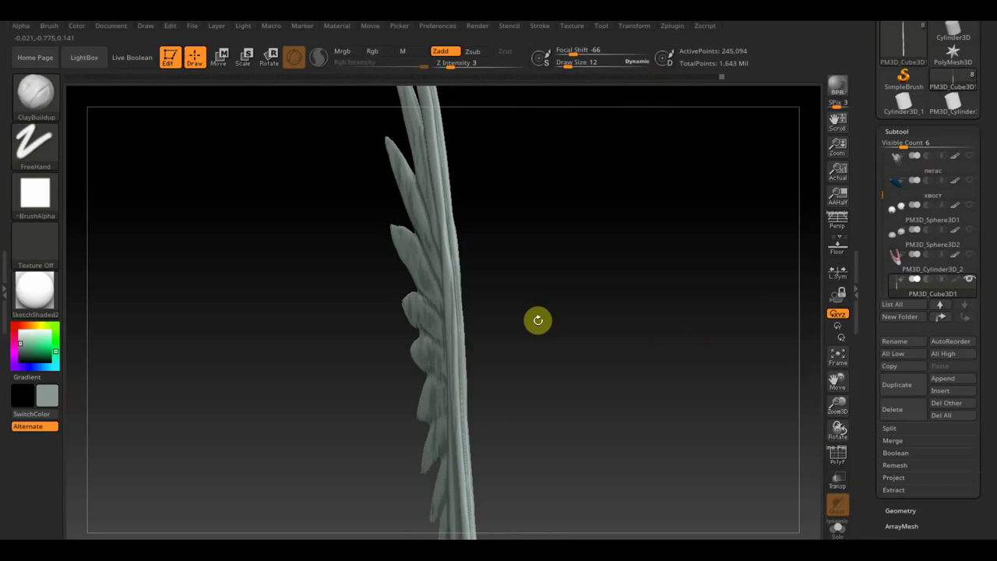
{"action": "left_click", "coordinate": [46, 110]}
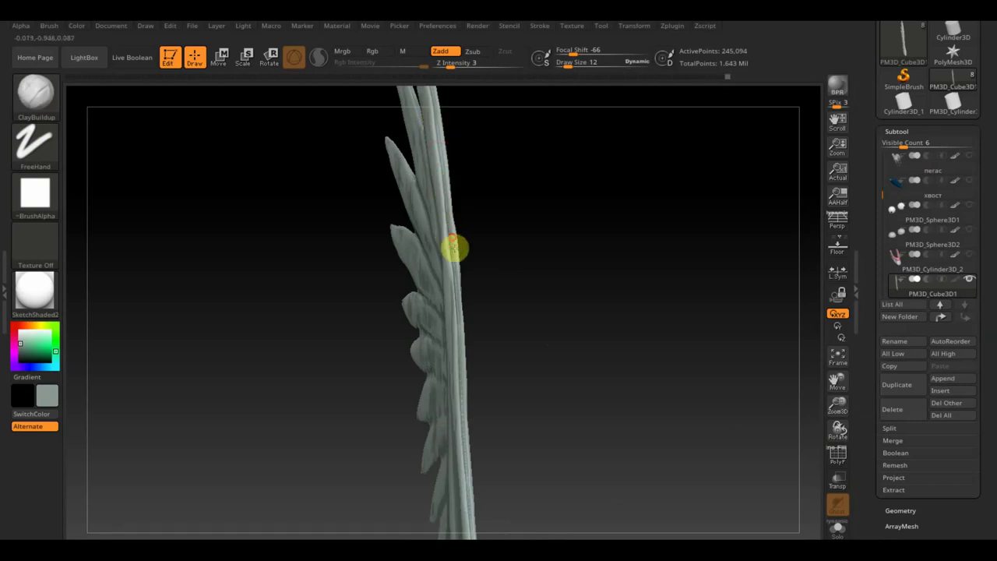
- Zoom in on the feathers and undo a stray edit to the wing mesh
{"action": "mouse_move", "coordinate": [466, 265]}
{"action": "left_mouse_down"}
{"action": "mouse_move", "coordinate": [556, 269]}
{"action": "mouse_move", "coordinate": [572, 260]}
{"action": "mouse_move", "coordinate": [562, 283]}
{"action": "mouse_move", "coordinate": [591, 349]}
{"action": "mouse_move", "coordinate": [574, 352]}
{"action": "mouse_move", "coordinate": [479, 285]}
{"action": "left_mouse_up"}
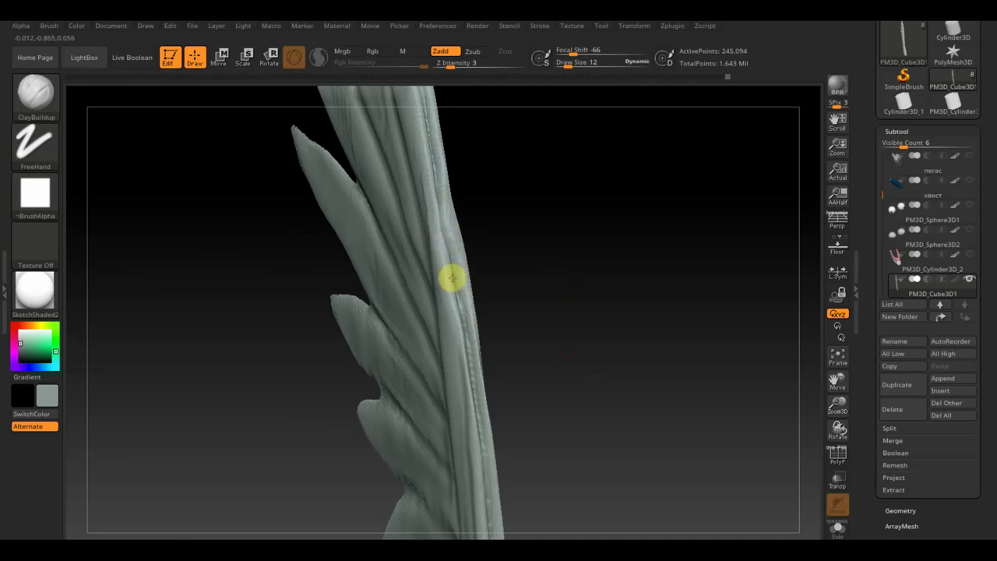
{"action": "mouse_move", "coordinate": [519, 304]}
{"action": "left_mouse_down"}
{"action": "mouse_move", "coordinate": [569, 299]}
{"action": "mouse_move", "coordinate": [548, 321]}
{"action": "mouse_move", "coordinate": [591, 307]}
{"action": "left_mouse_up"}
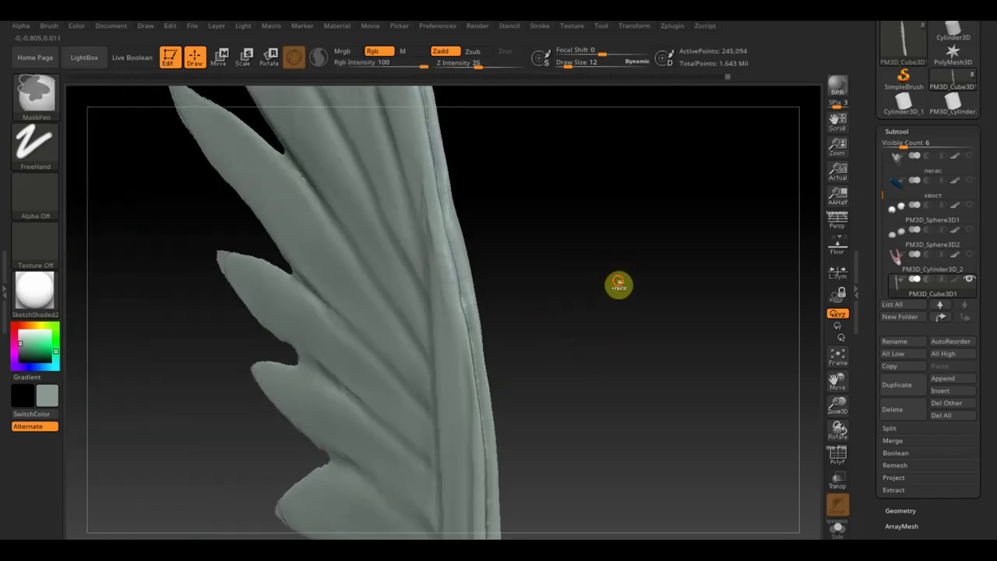
{"action": "left_click", "coordinate": [664, 317]}
{"action": "mouse_move", "coordinate": [664, 317]}
{"action": "left_mouse_down"}
{"action": "mouse_move", "coordinate": [632, 322]}
{"action": "mouse_move", "coordinate": [668, 314]}
{"action": "left_mouse_up"}
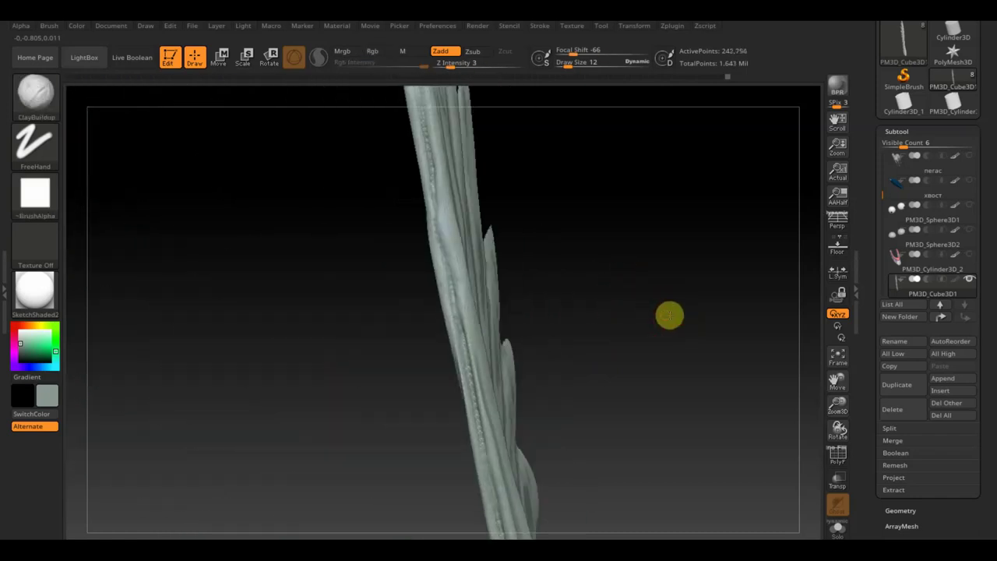
{"action": "left_click", "coordinate": [467, 201]}
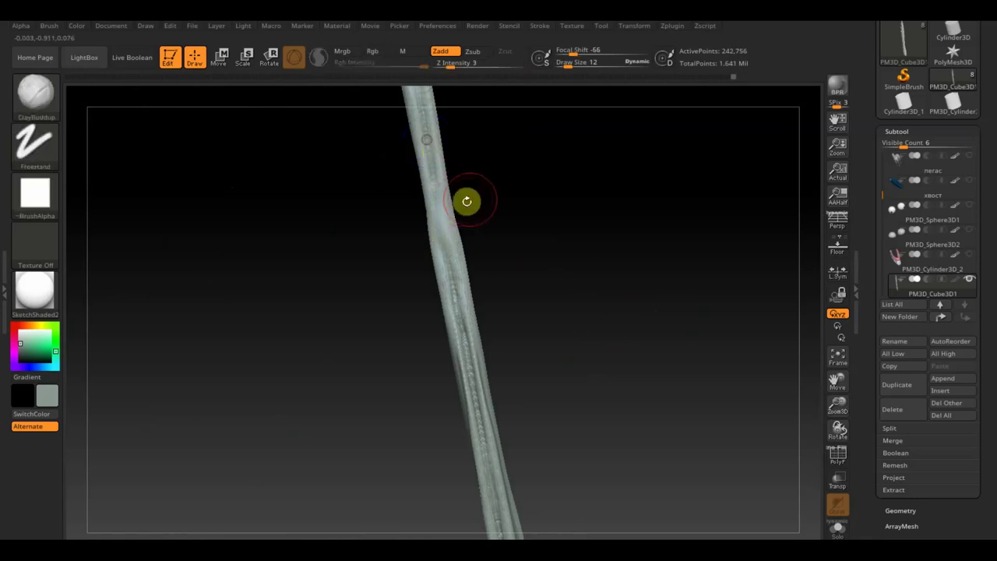
{"action": "key", "text": "ctrl+z"}
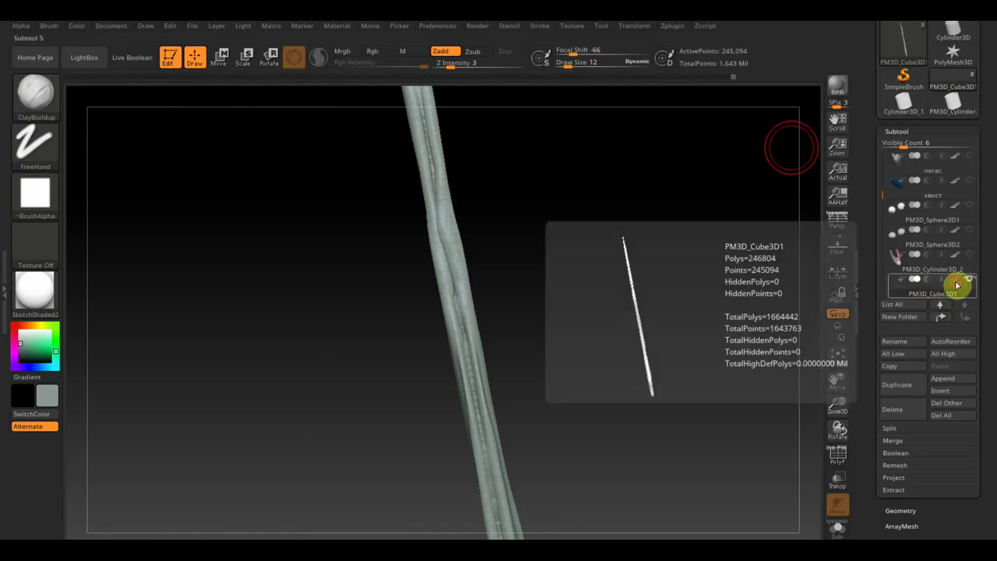
{"action": "left_click_drag", "start_coordinate": [786, 307], "coordinate": [683, 303]}
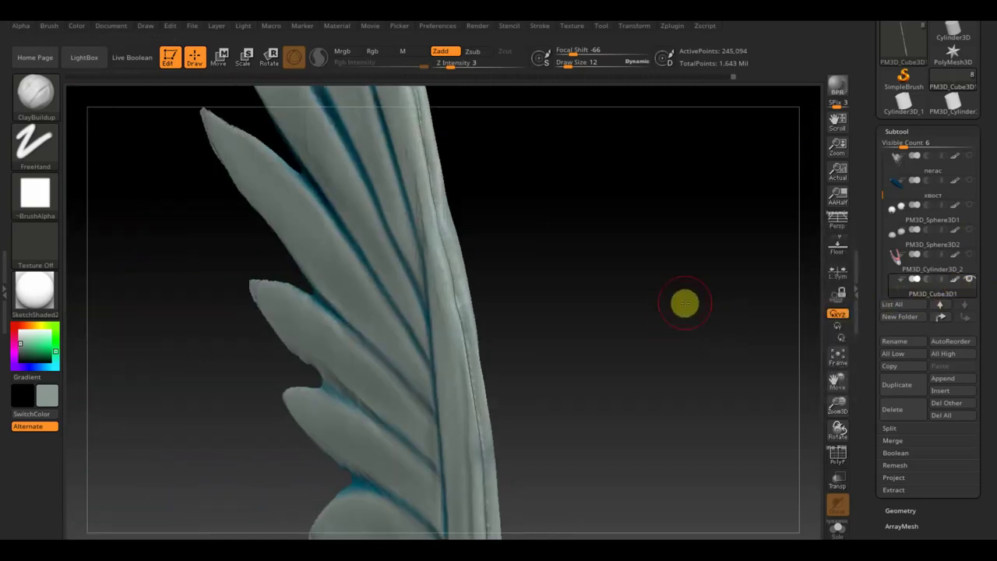
{"action": "left_click_drag", "start_coordinate": [584, 212], "coordinate": [621, 319], "text": "ctrl+shift"}
- Smooth down the central feather spine, then drop the draw size to 5
{"action": "mouse_move", "coordinate": [444, 256]}
{"action": "left_mouse_down", "text": "shift"}
{"action": "mouse_move", "coordinate": [418, 116]}
{"action": "mouse_move", "coordinate": [463, 318]}
{"action": "mouse_move", "coordinate": [447, 271]}
{"action": "mouse_move", "coordinate": [454, 279]}
{"action": "left_mouse_up", "text": "shift"}
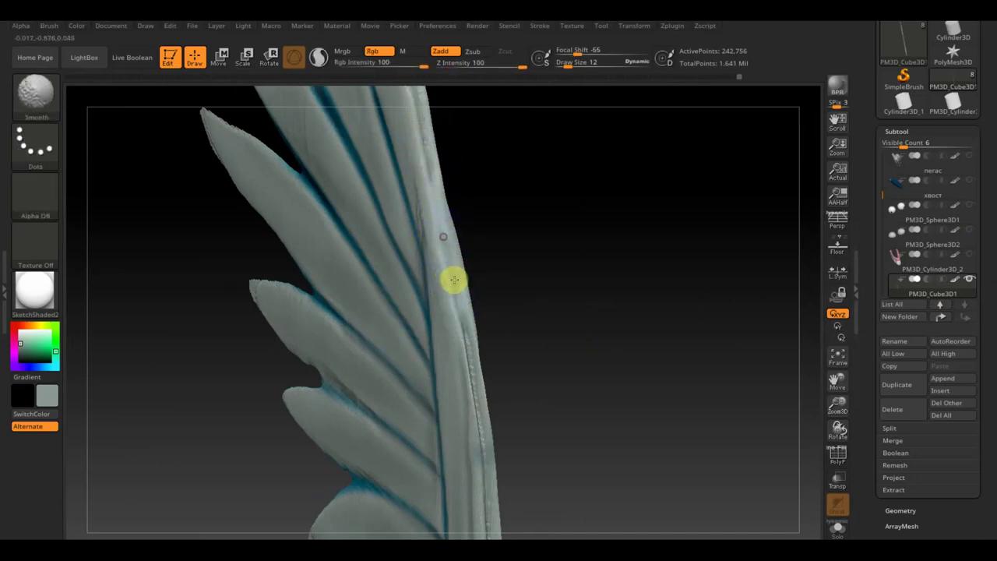
{"action": "left_click_drag", "start_coordinate": [461, 327], "coordinate": [471, 339], "text": "shift"}
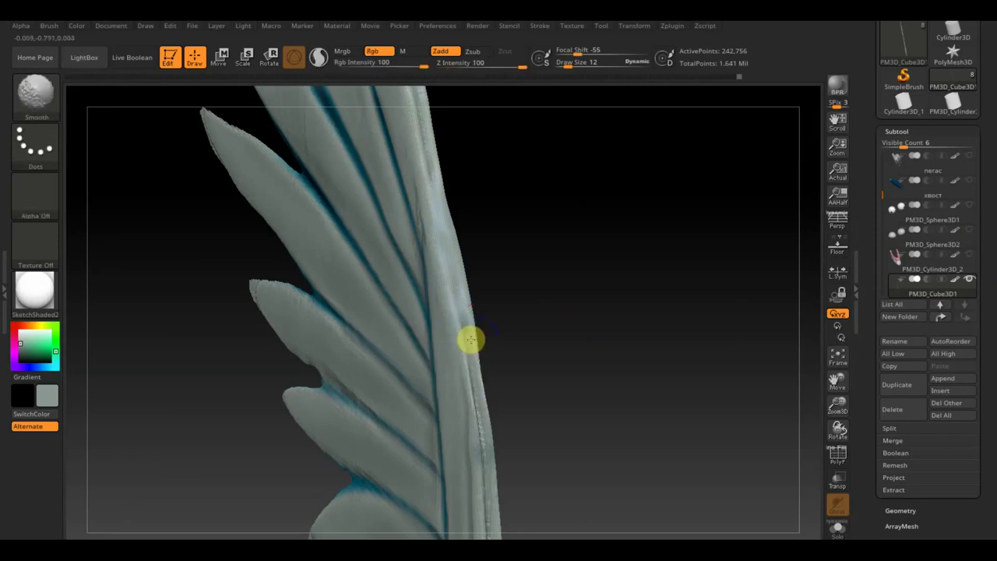
{"action": "left_click_drag", "start_coordinate": [484, 407], "coordinate": [481, 443], "text": "shift"}
{"action": "mouse_move", "coordinate": [591, 438]}
{"action": "left_mouse_down"}
{"action": "mouse_move", "coordinate": [585, 391]}
{"action": "mouse_move", "coordinate": [607, 302]}
{"action": "left_mouse_up"}
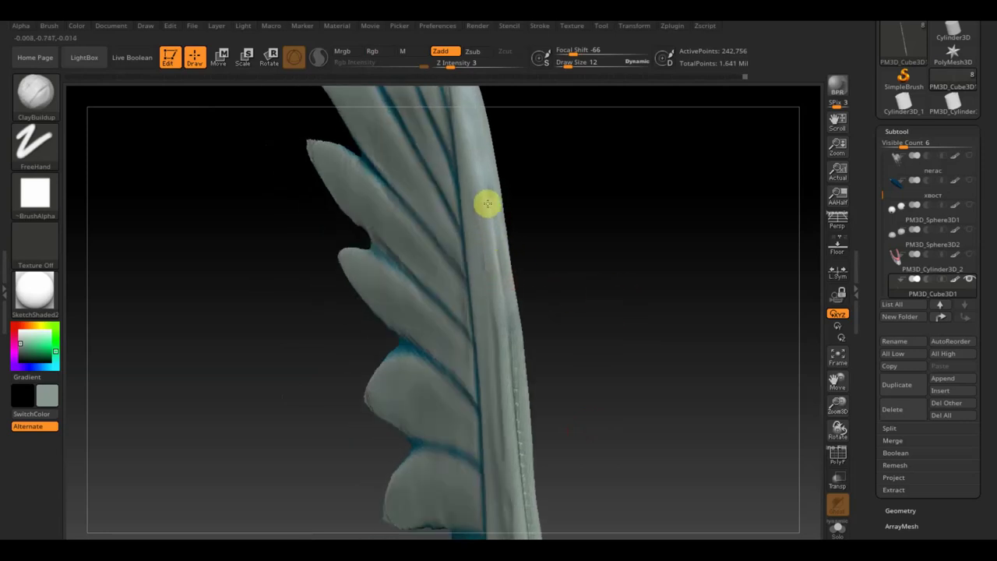
{"action": "left_click_drag", "start_coordinate": [499, 280], "coordinate": [514, 326]}
{"action": "left_click_drag", "start_coordinate": [518, 380], "coordinate": [521, 446]}
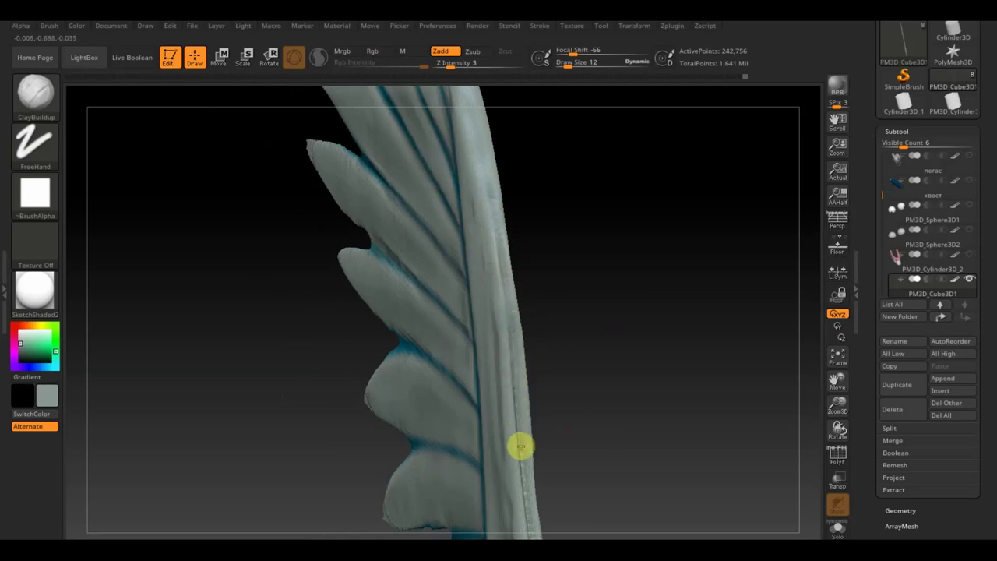
{"action": "left_click_drag", "start_coordinate": [621, 385], "coordinate": [616, 234]}
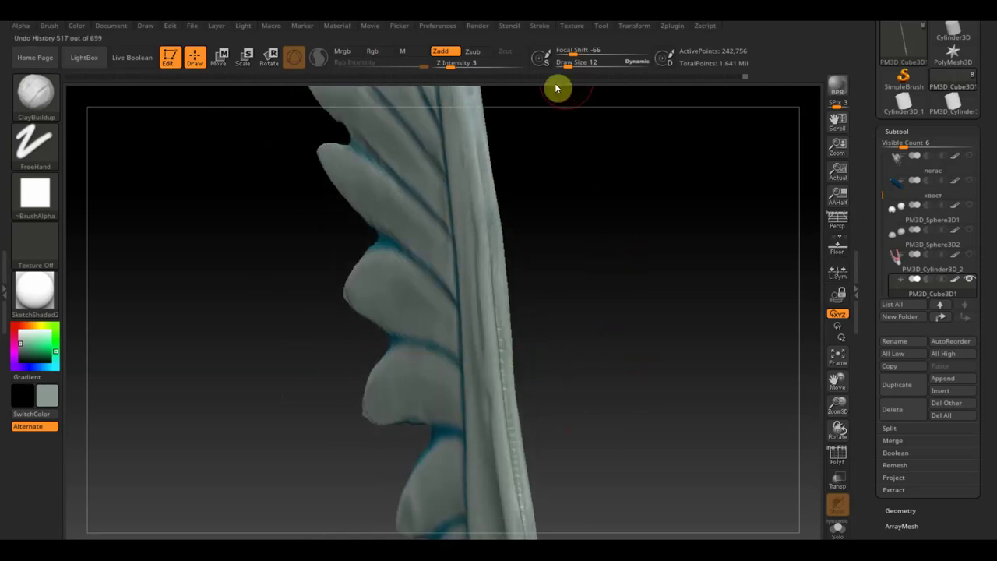
- Shrink the brush to size 5, examine the wing from several angles, and hide part of the feather tip
{"action": "left_click_drag", "start_coordinate": [570, 62], "coordinate": [566, 66]}
{"action": "mouse_move", "coordinate": [615, 296]}
{"action": "left_mouse_down"}
{"action": "mouse_move", "coordinate": [612, 345]}
{"action": "mouse_move", "coordinate": [594, 335]}
{"action": "mouse_move", "coordinate": [580, 377]}
{"action": "left_mouse_up"}
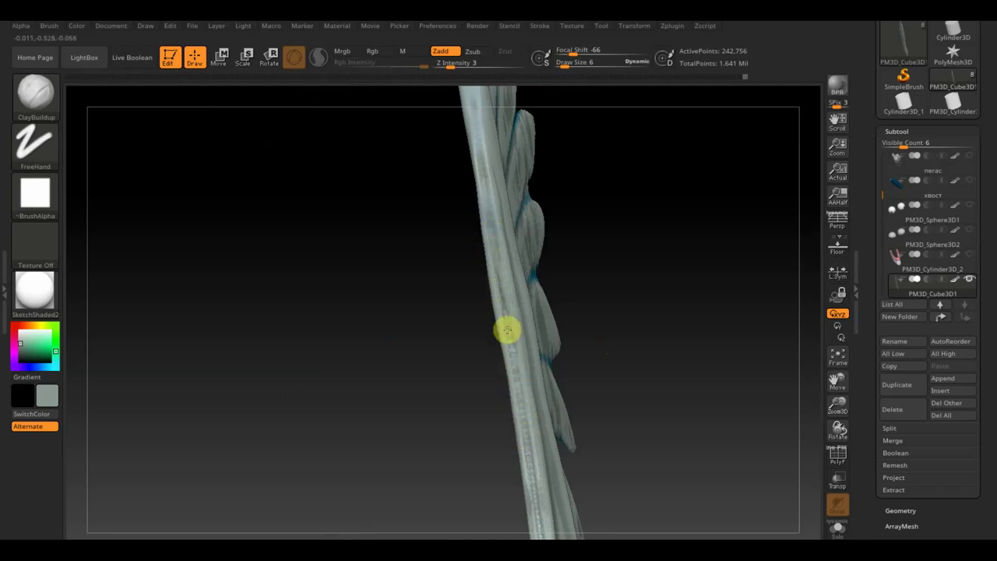
{"action": "left_click_drag", "start_coordinate": [592, 351], "coordinate": [608, 258]}
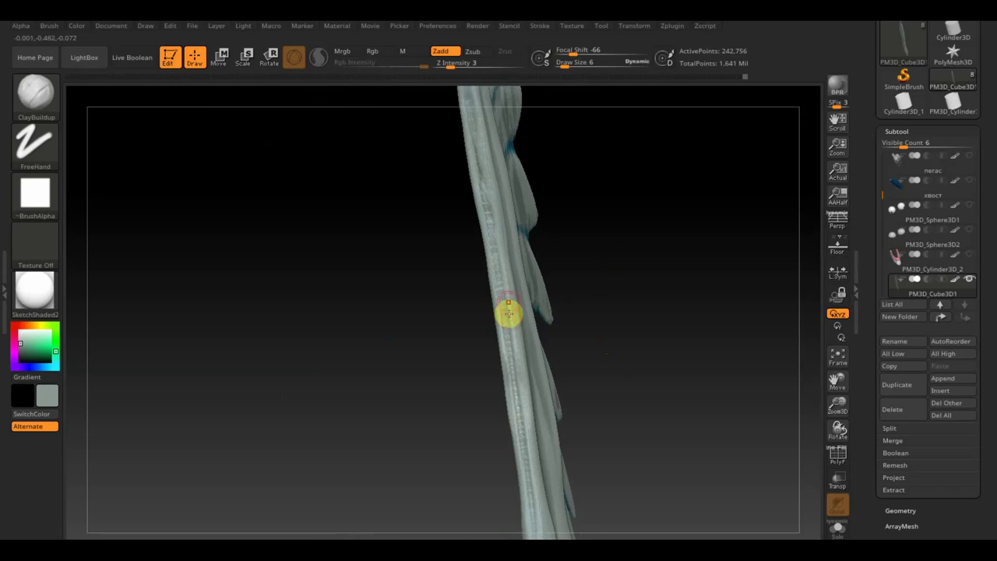
{"action": "left_click_drag", "start_coordinate": [606, 374], "coordinate": [526, 274]}
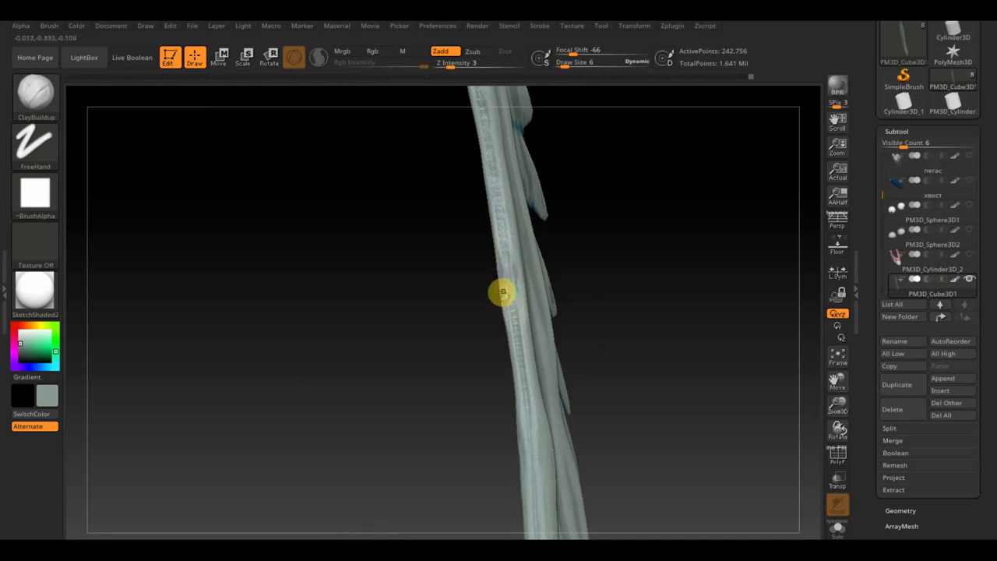
{"action": "mouse_move", "coordinate": [592, 366]}
{"action": "left_mouse_down"}
{"action": "mouse_move", "coordinate": [667, 345]}
{"action": "mouse_move", "coordinate": [650, 264]}
{"action": "left_mouse_up"}
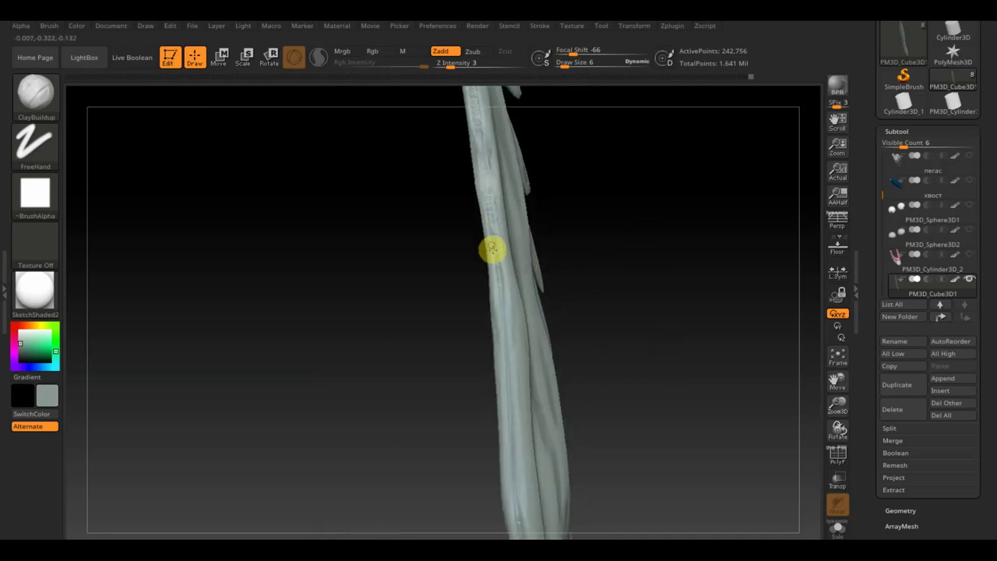
{"action": "mouse_move", "coordinate": [500, 281]}
{"action": "left_mouse_down"}
{"action": "mouse_move", "coordinate": [561, 352]}
{"action": "mouse_move", "coordinate": [579, 242]}
{"action": "left_mouse_up"}
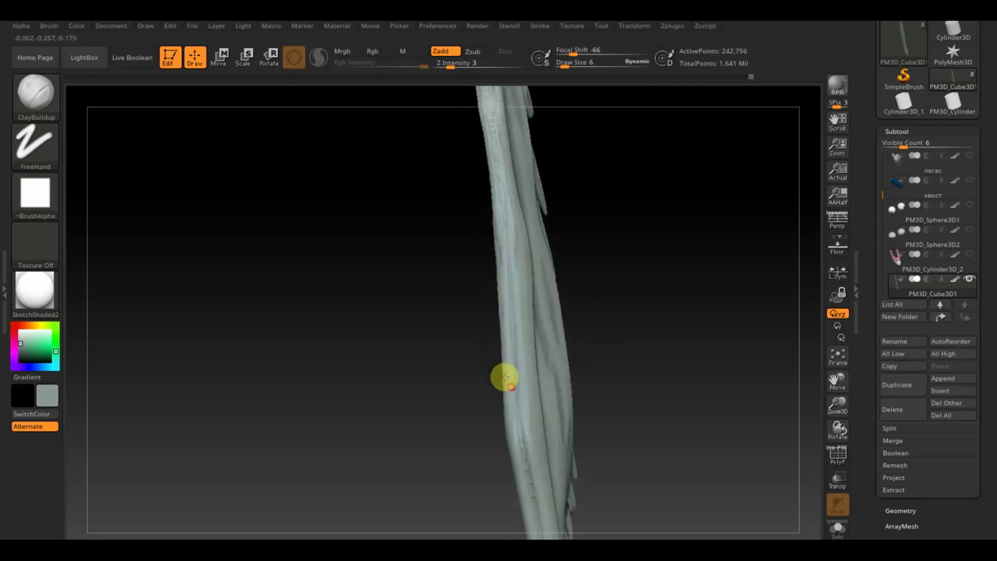
{"action": "left_click_drag", "start_coordinate": [627, 389], "coordinate": [630, 394]}
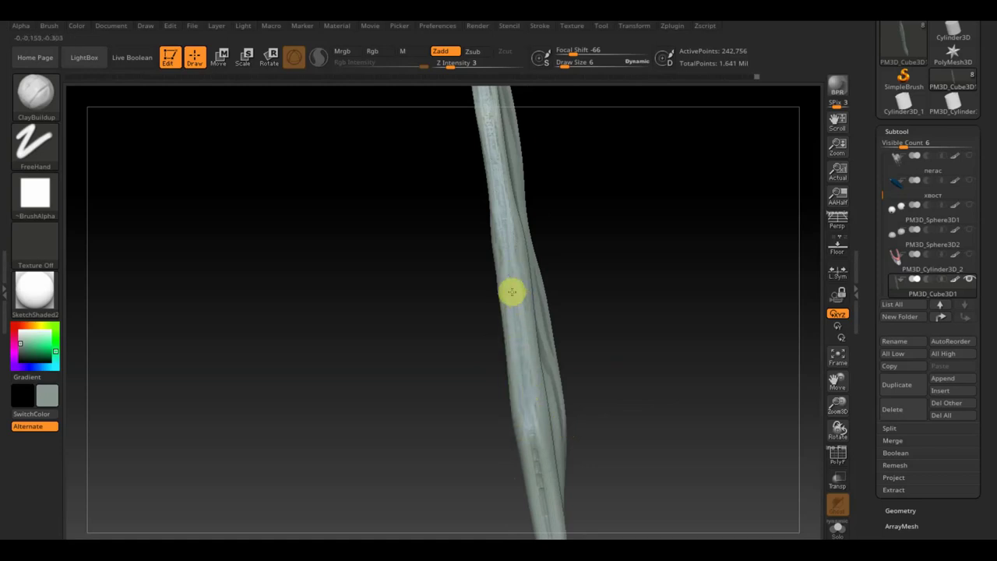
{"action": "left_click_drag", "start_coordinate": [624, 311], "coordinate": [627, 184]}
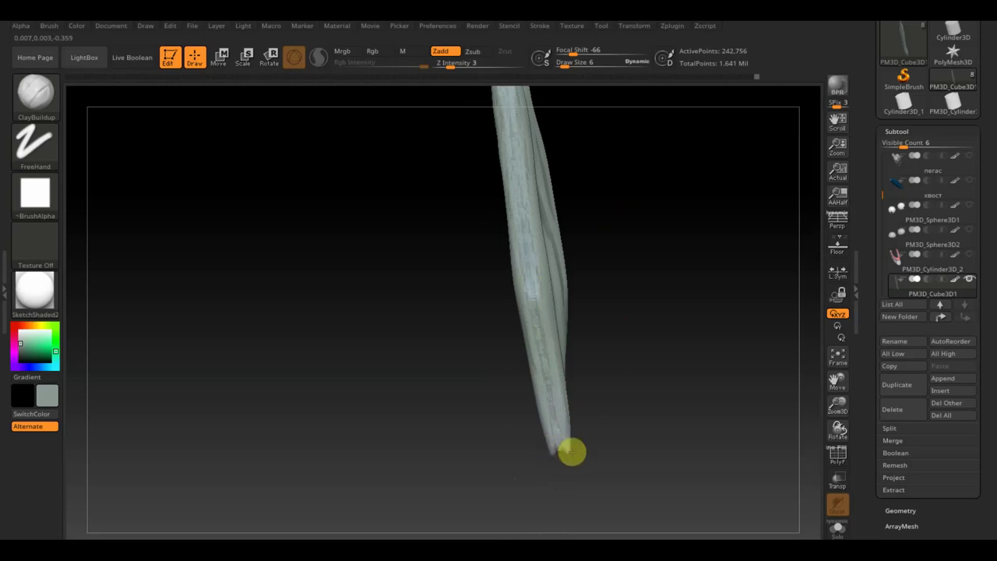
{"action": "left_click", "coordinate": [670, 386], "text": "ctrl+shift"}
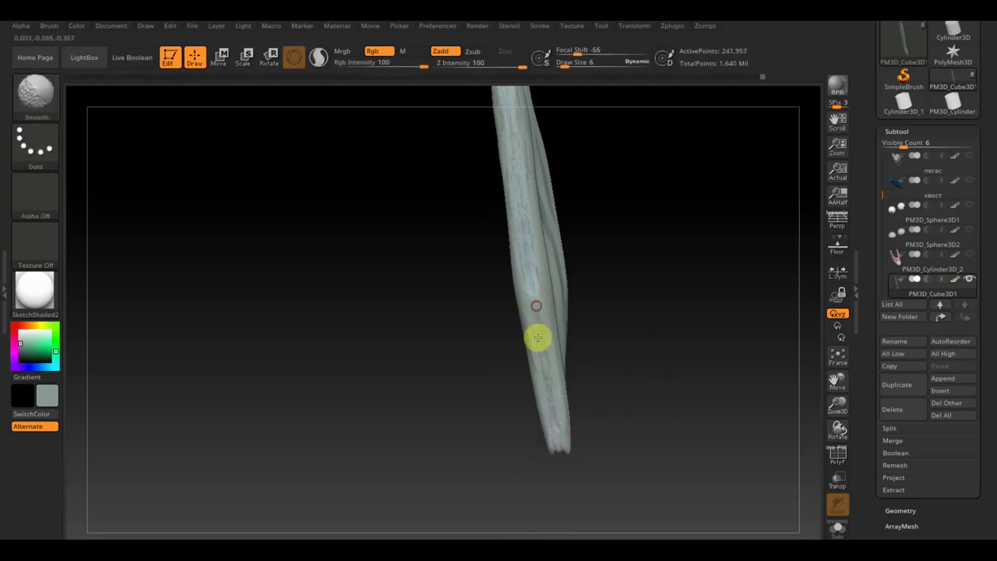
- Smooth the wing's left and right edges with the Shift smooth brush at size 42
{"action": "mouse_move", "coordinate": [626, 357]}
{"action": "left_mouse_down"}
{"action": "mouse_move", "coordinate": [676, 364]}
{"action": "mouse_move", "coordinate": [661, 353]}
{"action": "mouse_move", "coordinate": [677, 490]}
{"action": "mouse_move", "coordinate": [698, 503]}
{"action": "left_mouse_up"}
{"action": "left_click_drag", "start_coordinate": [561, 63], "coordinate": [574, 64]}
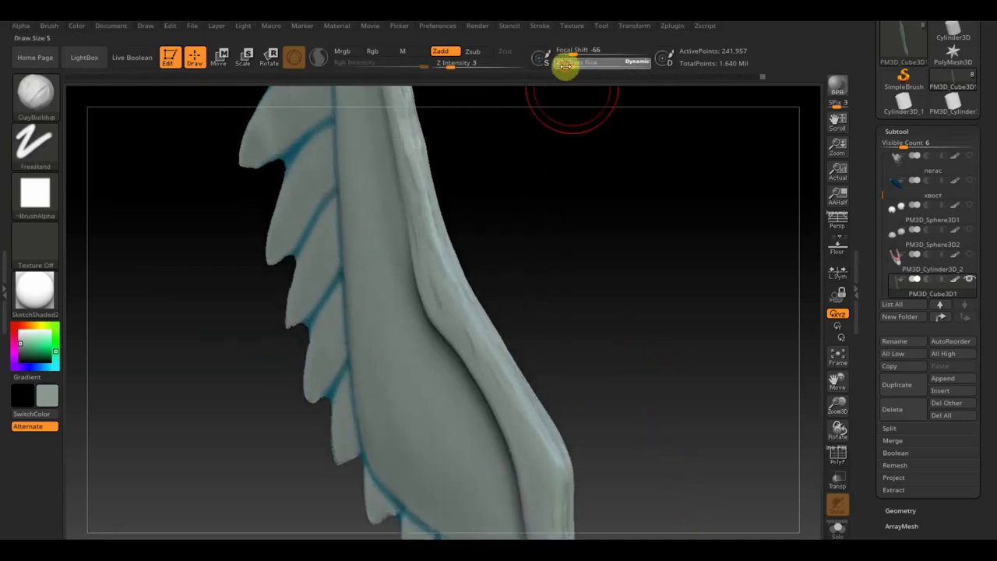
{"action": "left_click_drag", "start_coordinate": [597, 217], "coordinate": [618, 317]}
{"action": "key", "text": "shift"}
{"action": "left_click_drag", "start_coordinate": [388, 206], "coordinate": [427, 338], "text": "shift"}
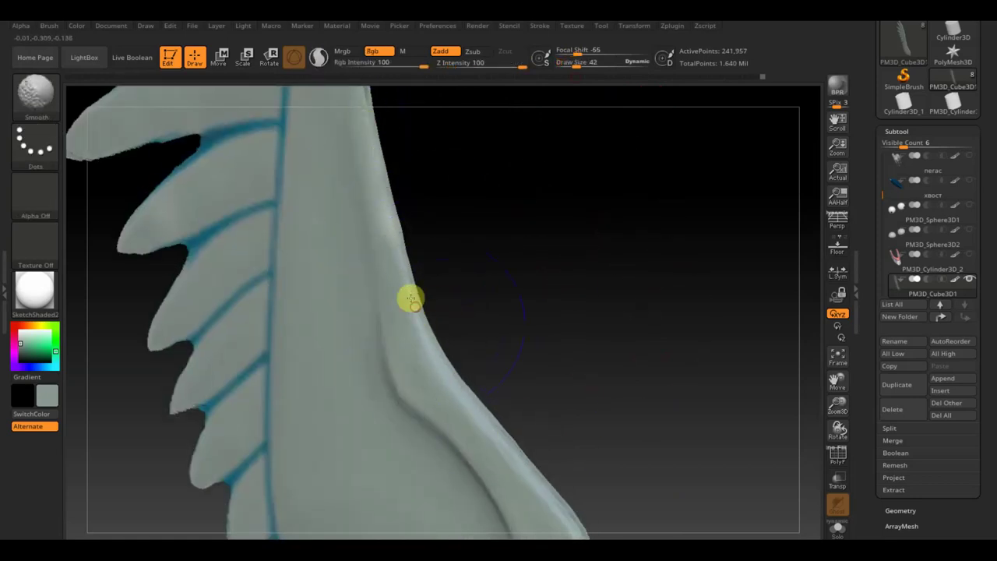
{"action": "mouse_move", "coordinate": [619, 384]}
{"action": "left_mouse_down"}
{"action": "mouse_move", "coordinate": [601, 233]}
{"action": "mouse_move", "coordinate": [549, 269]}
{"action": "left_mouse_up"}
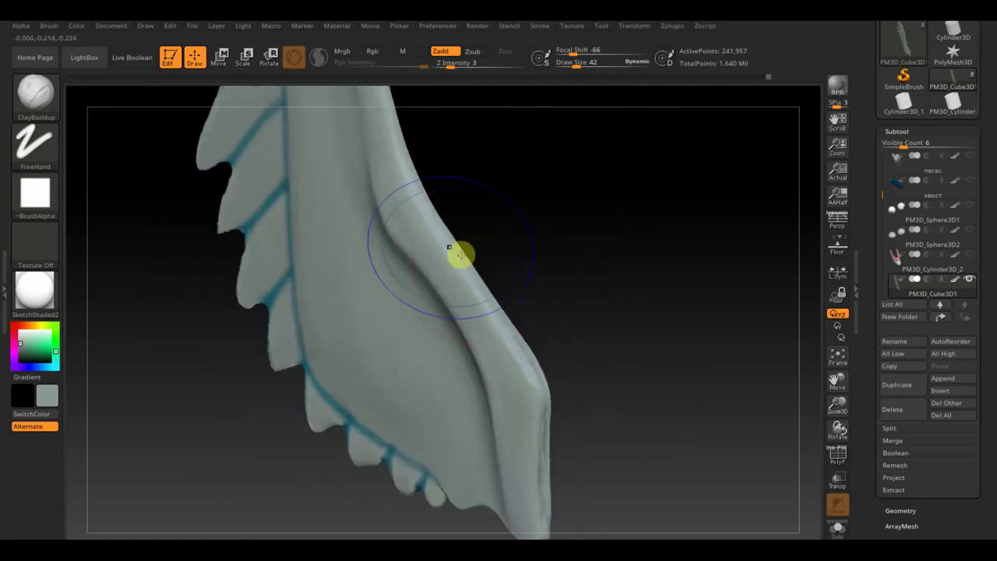
{"action": "left_click_drag", "start_coordinate": [456, 252], "coordinate": [557, 481], "text": "shift"}
- Smooth the rim and lower joint edges at size 30, then hide the blue feather-line overlay
{"action": "mouse_move", "coordinate": [621, 439]}
{"action": "left_mouse_down"}
{"action": "mouse_move", "coordinate": [675, 414]}
{"action": "mouse_move", "coordinate": [663, 428]}
{"action": "mouse_move", "coordinate": [659, 384]}
{"action": "mouse_move", "coordinate": [606, 405]}
{"action": "mouse_move", "coordinate": [597, 389]}
{"action": "mouse_move", "coordinate": [543, 384]}
{"action": "mouse_move", "coordinate": [537, 371]}
{"action": "mouse_move", "coordinate": [432, 372]}
{"action": "mouse_move", "coordinate": [341, 268]}
{"action": "mouse_move", "coordinate": [353, 179]}
{"action": "left_mouse_up"}
{"action": "left_click_drag", "start_coordinate": [580, 66], "coordinate": [571, 63]}
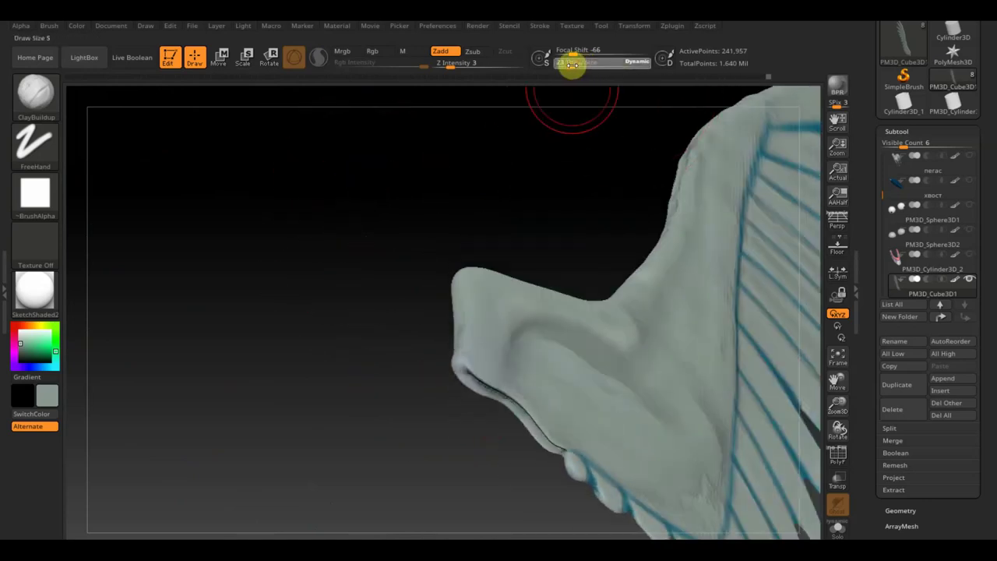
{"action": "key", "text": "shift"}
{"action": "mouse_move", "coordinate": [523, 411]}
{"action": "left_mouse_down", "text": "shift"}
{"action": "mouse_move", "coordinate": [506, 378]}
{"action": "mouse_move", "coordinate": [538, 412]}
{"action": "left_mouse_up", "text": "shift"}
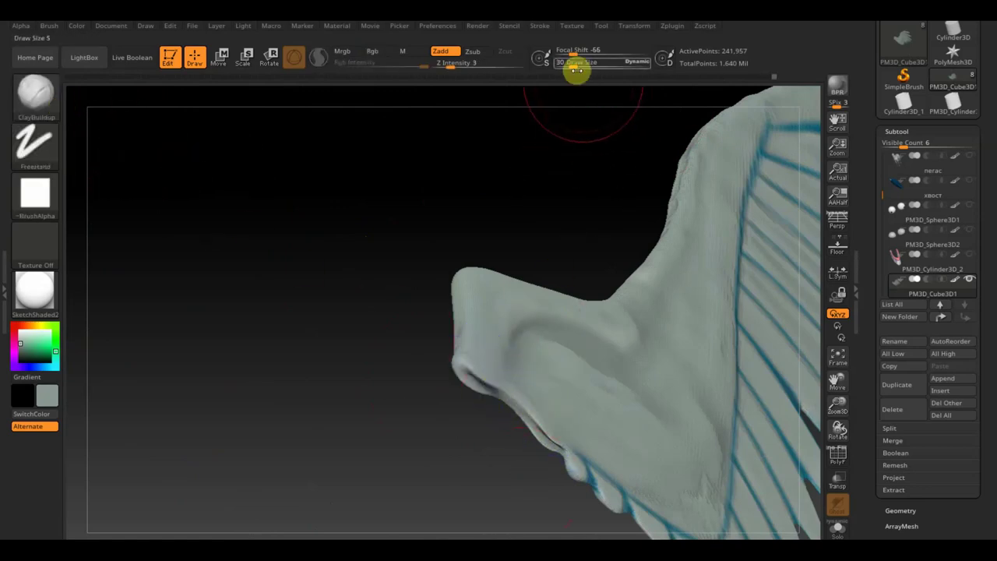
{"action": "left_click_drag", "start_coordinate": [476, 439], "coordinate": [529, 440]}
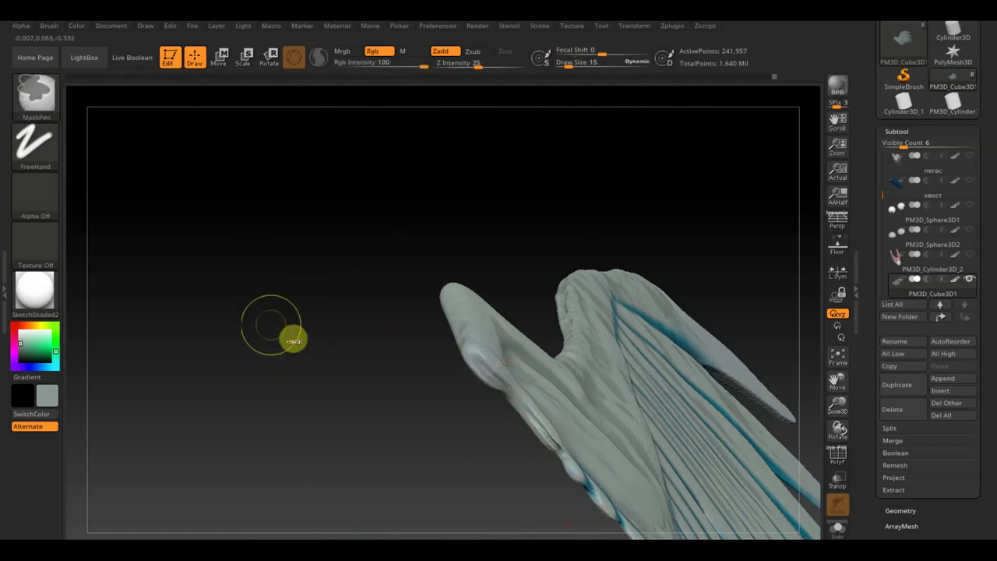
{"action": "mouse_move", "coordinate": [305, 358]}
{"action": "left_mouse_down"}
{"action": "mouse_move", "coordinate": [288, 358]}
{"action": "mouse_move", "coordinate": [283, 382]}
{"action": "left_mouse_up"}
{"action": "key", "text": "shift"}
{"action": "mouse_move", "coordinate": [502, 383]}
{"action": "left_mouse_down", "text": "shift"}
{"action": "mouse_move", "coordinate": [547, 414]}
{"action": "mouse_move", "coordinate": [518, 538]}
{"action": "mouse_move", "coordinate": [563, 529]}
{"action": "mouse_move", "coordinate": [590, 472]}
{"action": "mouse_move", "coordinate": [579, 424]}
{"action": "mouse_move", "coordinate": [630, 443]}
{"action": "mouse_move", "coordinate": [623, 402]}
{"action": "mouse_move", "coordinate": [628, 472]}
{"action": "mouse_move", "coordinate": [785, 216]}
{"action": "mouse_move", "coordinate": [748, 338]}
{"action": "mouse_move", "coordinate": [802, 330]}
{"action": "left_mouse_up", "text": "shift"}
{"action": "left_click", "coordinate": [952, 281]}
- Choose the Standard brush at Draw Size 2 and show the blue feather-line subtool again
{"action": "mouse_move", "coordinate": [652, 394]}
{"action": "left_mouse_down"}
{"action": "mouse_move", "coordinate": [634, 338]}
{"action": "mouse_move", "coordinate": [645, 504]}
{"action": "left_mouse_up"}
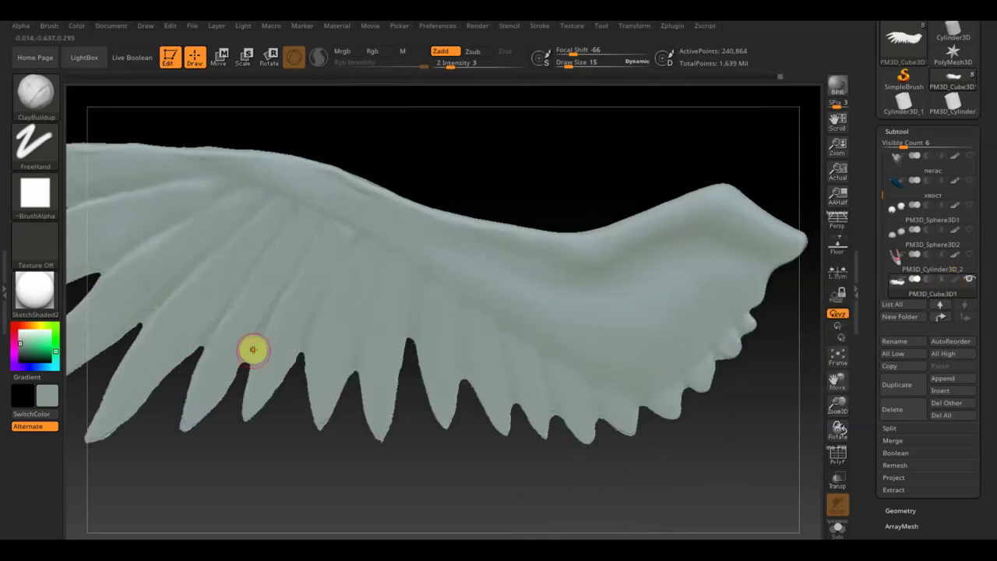
{"action": "left_click", "coordinate": [36, 92]}
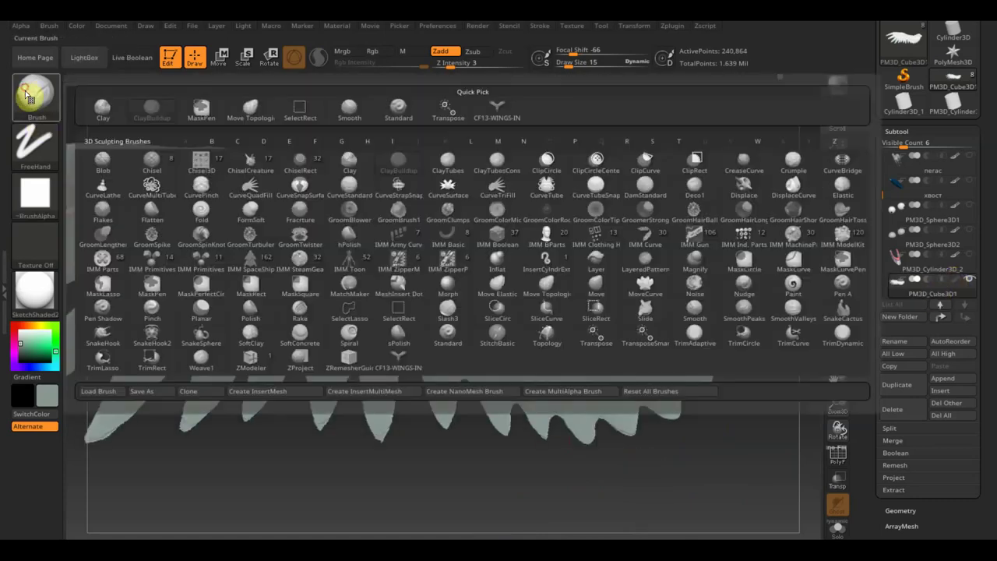
{"action": "left_click", "coordinate": [395, 107]}
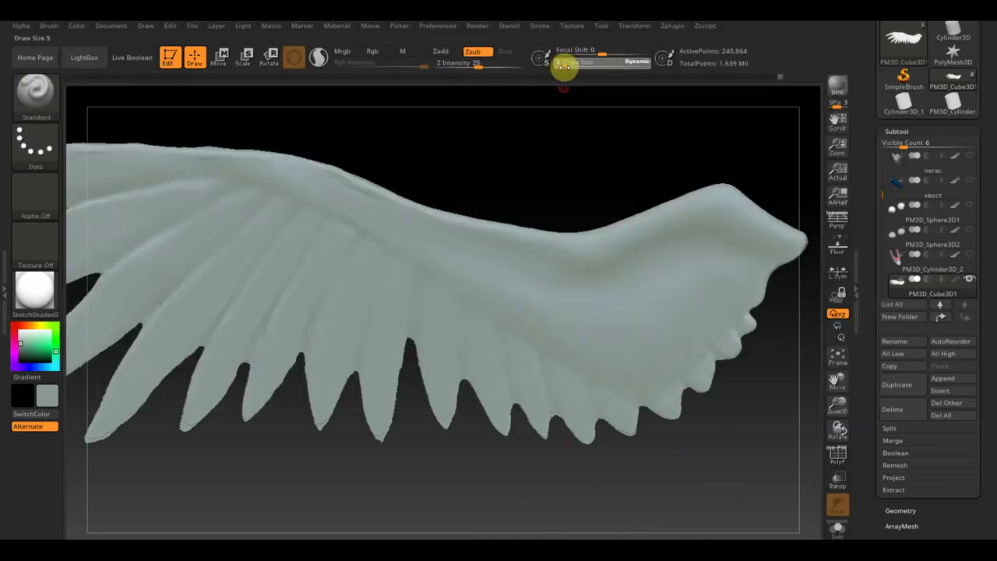
{"action": "left_click", "coordinate": [562, 68]}
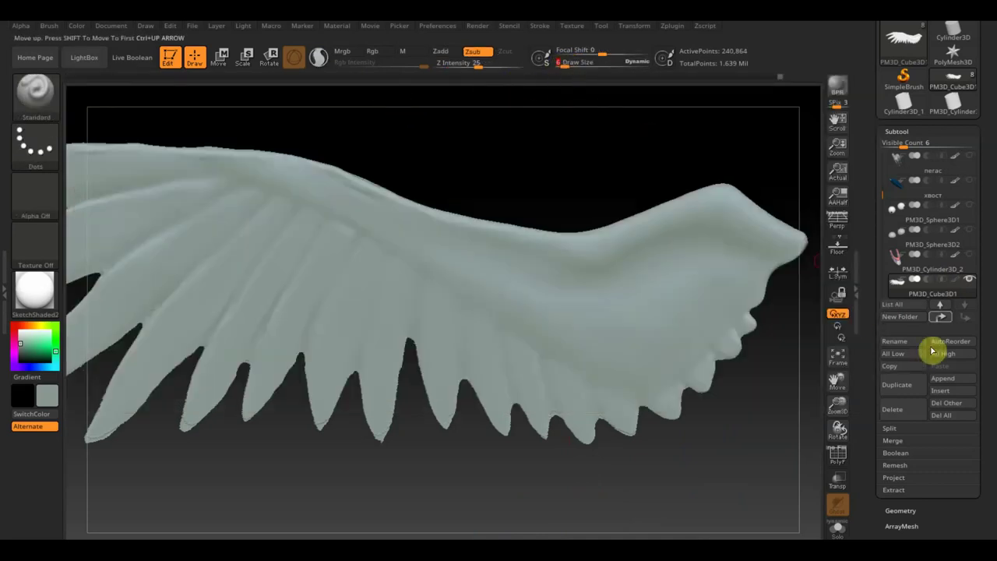
{"action": "left_click", "coordinate": [968, 279]}
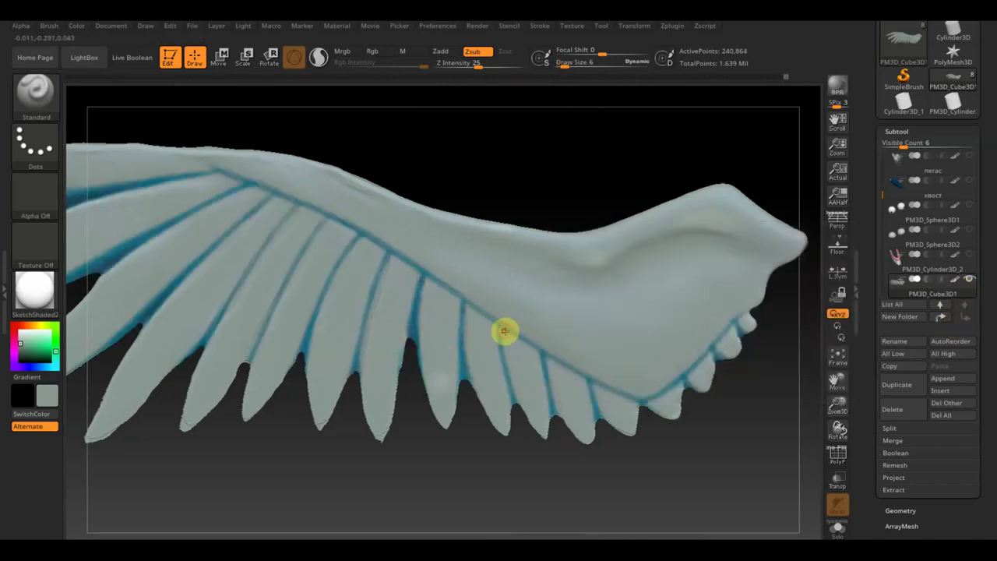
{"action": "mouse_move", "coordinate": [714, 321]}
{"action": "left_mouse_down"}
{"action": "mouse_move", "coordinate": [510, 187]}
{"action": "mouse_move", "coordinate": [369, 452]}
{"action": "mouse_move", "coordinate": [546, 181]}
{"action": "mouse_move", "coordinate": [419, 301]}
{"action": "left_mouse_up"}
{"action": "left_click_drag", "start_coordinate": [568, 129], "coordinate": [562, 68], "text": "alt"}
{"action": "left_click", "coordinate": [563, 68]}
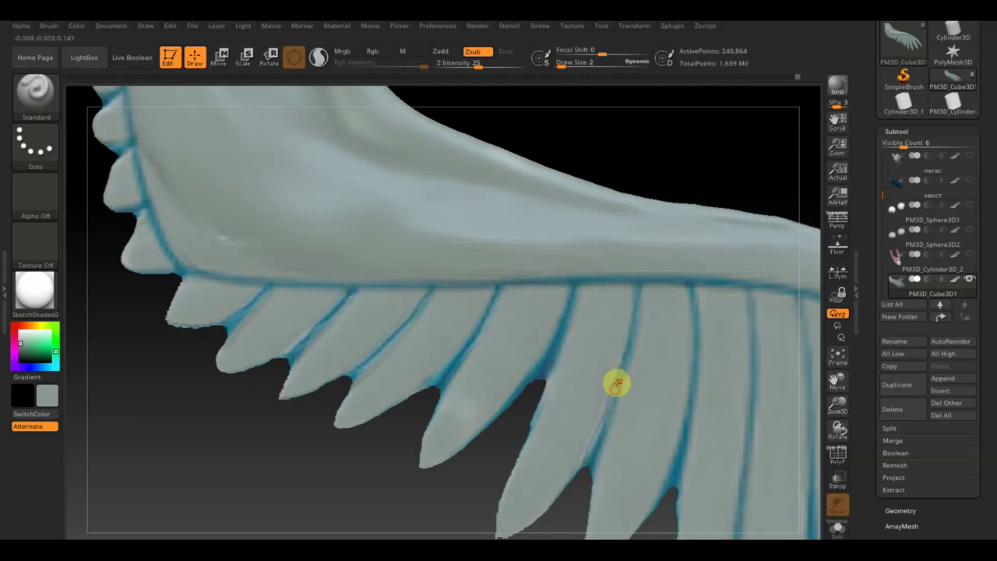
- Switch the brush to blue Rgb colour painting with Zsub turned off
{"action": "left_click_drag", "start_coordinate": [621, 381], "coordinate": [494, 227]}
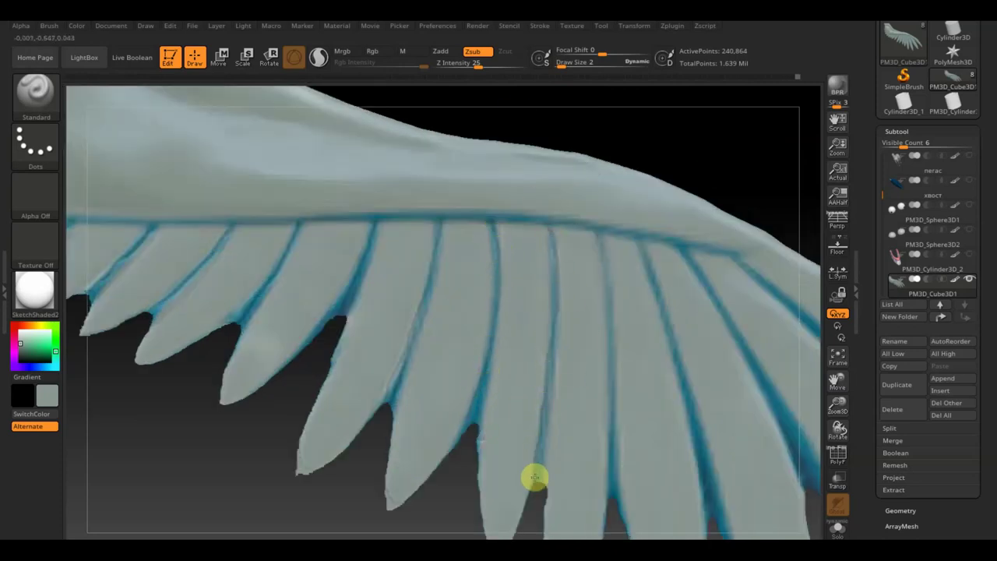
{"action": "key", "text": "f"}
{"action": "mouse_move", "coordinate": [371, 329]}
{"action": "left_mouse_down"}
{"action": "mouse_move", "coordinate": [478, 382]}
{"action": "mouse_move", "coordinate": [382, 270]}
{"action": "mouse_move", "coordinate": [646, 203]}
{"action": "mouse_move", "coordinate": [667, 213]}
{"action": "left_mouse_up"}
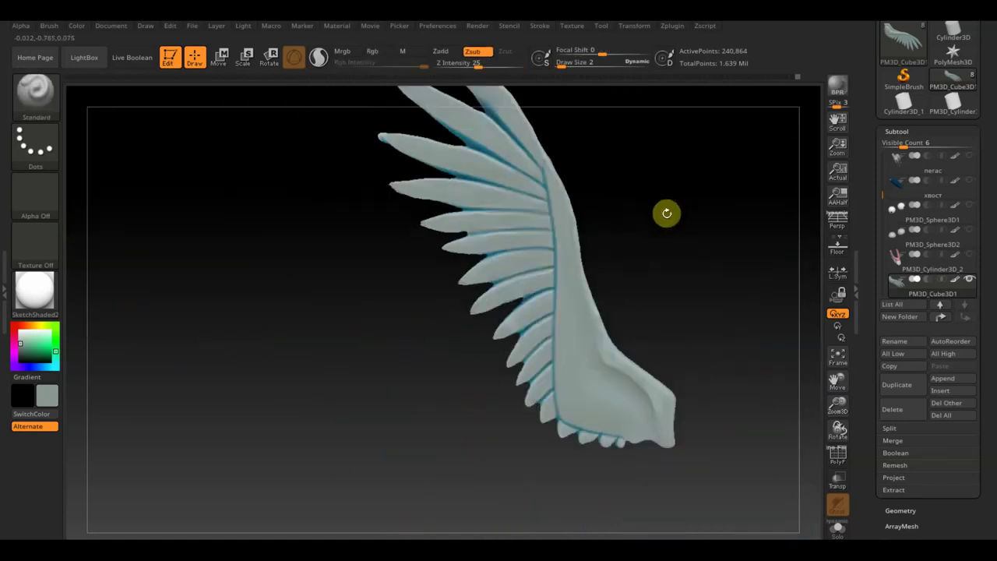
{"action": "mouse_move", "coordinate": [336, 255]}
{"action": "left_mouse_down"}
{"action": "mouse_move", "coordinate": [361, 301]}
{"action": "mouse_move", "coordinate": [349, 288]}
{"action": "left_mouse_up"}
{"action": "mouse_move", "coordinate": [684, 201]}
{"action": "left_mouse_down"}
{"action": "mouse_move", "coordinate": [661, 207]}
{"action": "mouse_move", "coordinate": [671, 202]}
{"action": "mouse_move", "coordinate": [672, 225]}
{"action": "mouse_move", "coordinate": [689, 216]}
{"action": "left_mouse_up"}
{"action": "left_click_drag", "start_coordinate": [672, 161], "coordinate": [705, 324]}
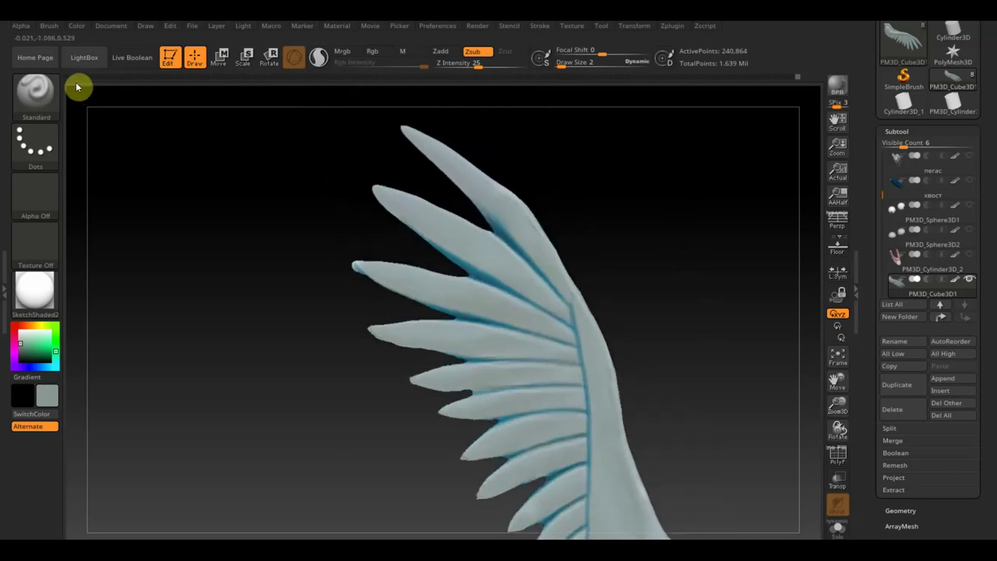
{"action": "left_click", "coordinate": [35, 89]}
{"action": "left_click", "coordinate": [398, 51]}
{"action": "left_click", "coordinate": [473, 51]}
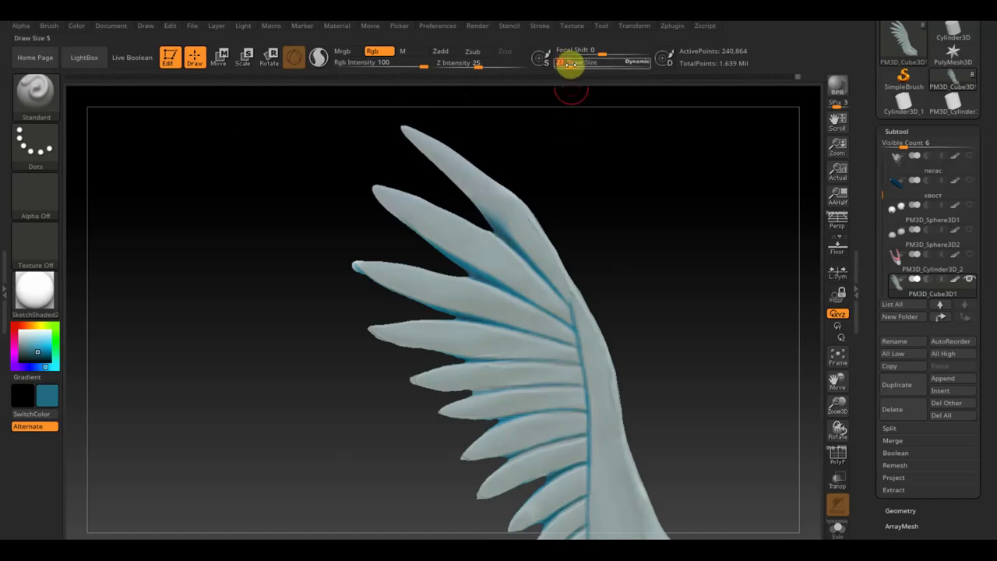
- Import the Desktop image 29-39 as a texture, make it active, and show it in Spotlight
{"action": "mouse_move", "coordinate": [669, 280]}
{"action": "left_mouse_down", "text": "alt"}
{"action": "mouse_move", "coordinate": [628, 205]}
{"action": "mouse_move", "coordinate": [566, 204]}
{"action": "left_mouse_up", "text": "alt"}
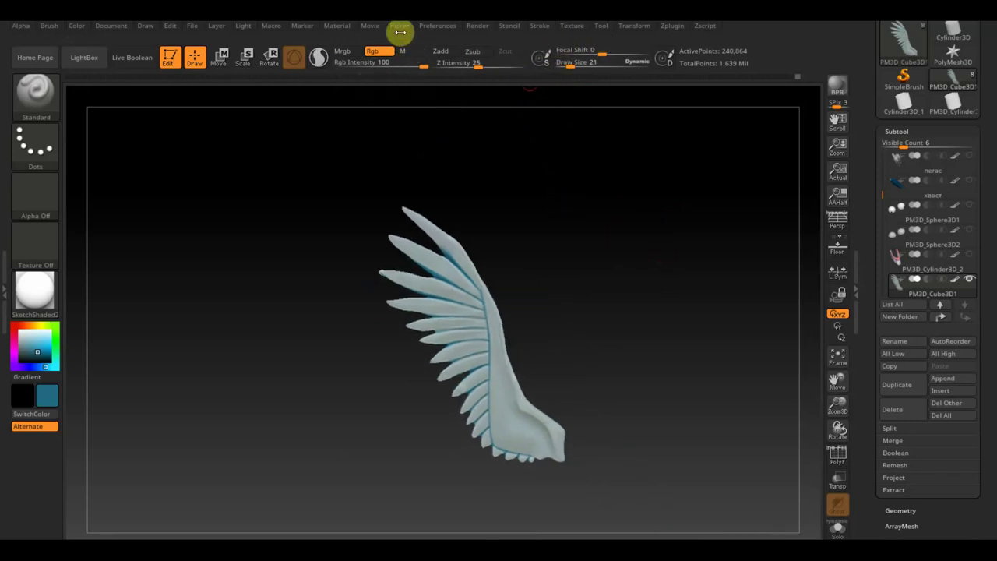
{"action": "left_click", "coordinate": [586, 27]}
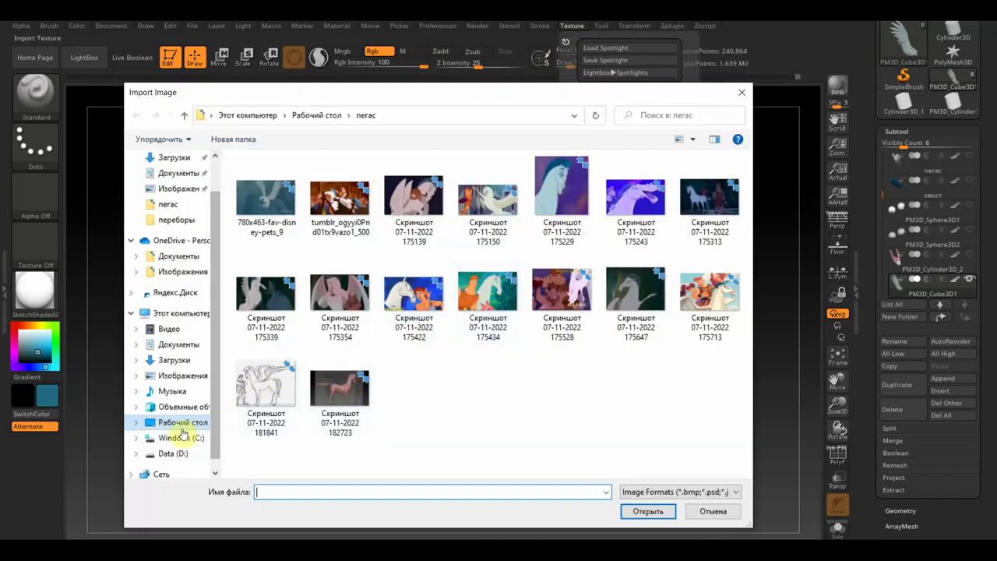
{"action": "left_click", "coordinate": [181, 425]}
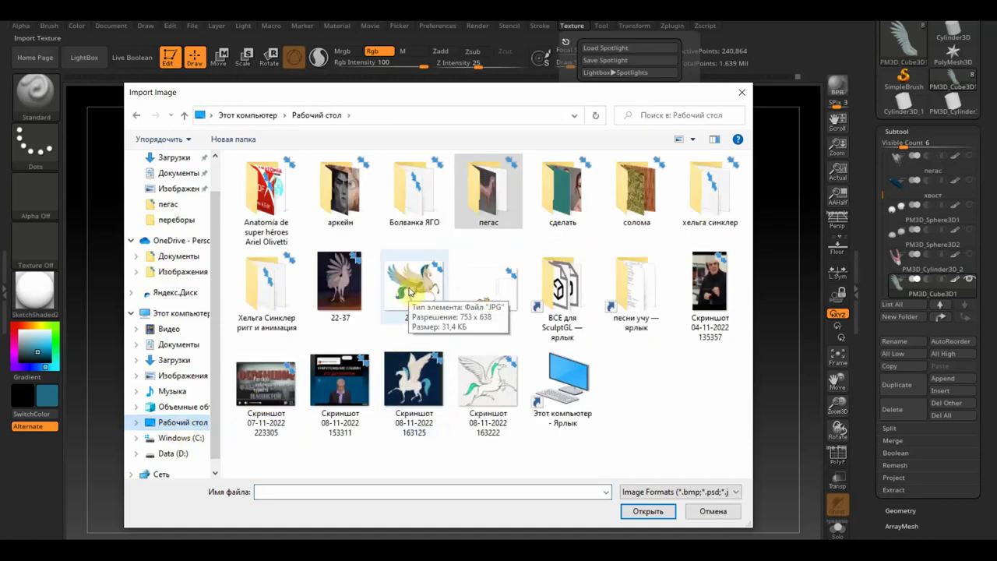
{"action": "left_click", "coordinate": [408, 291]}
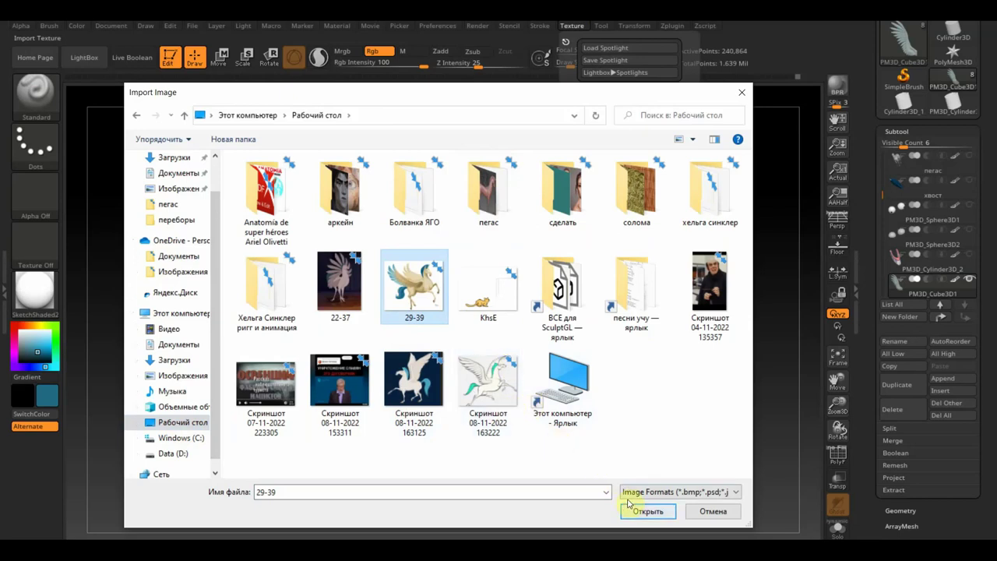
{"action": "left_click", "coordinate": [648, 512]}
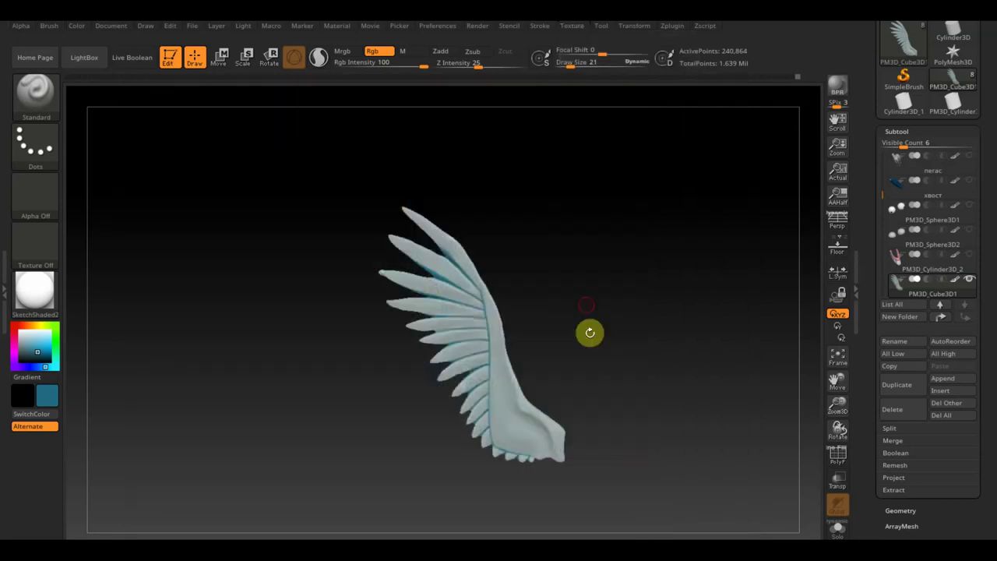
{"action": "left_click", "coordinate": [572, 28]}
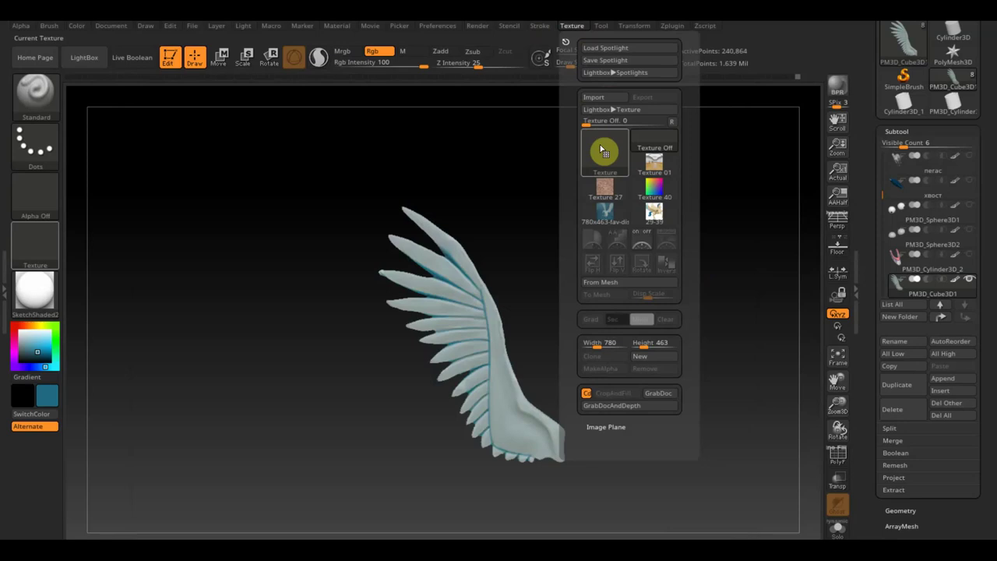
{"action": "left_click", "coordinate": [653, 212]}
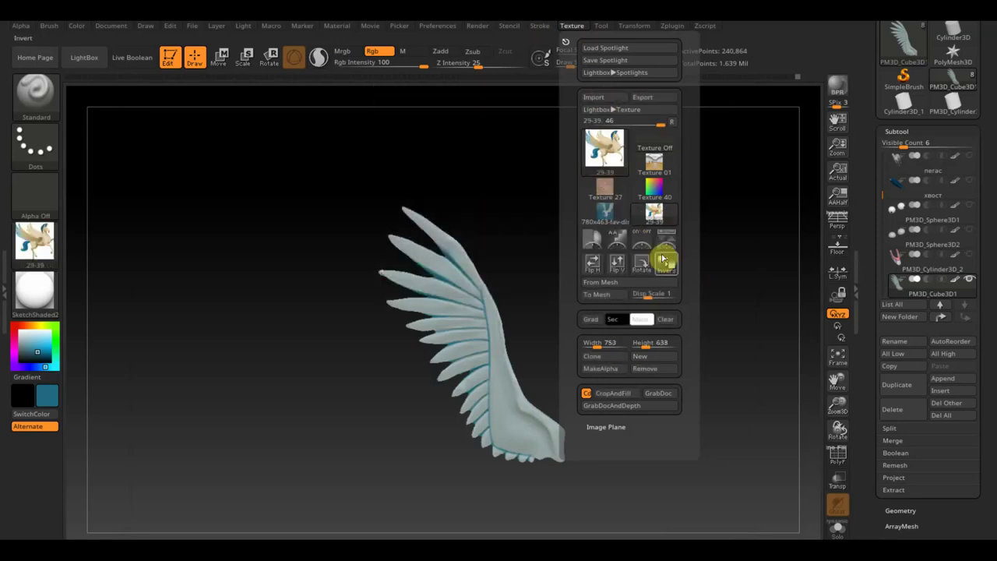
{"action": "left_click", "coordinate": [664, 245]}
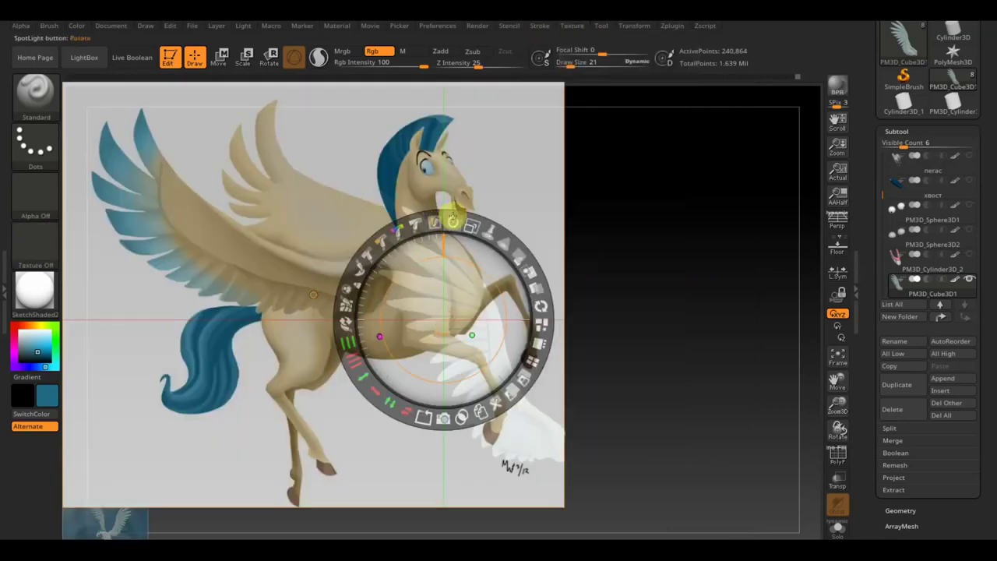
- Rotate, enlarge and tilt the pegasus reference in Spotlight, lower its opacity, and exit Spotlight
{"action": "mouse_move", "coordinate": [452, 223]}
{"action": "left_mouse_down"}
{"action": "mouse_move", "coordinate": [473, 224]}
{"action": "mouse_move", "coordinate": [494, 250]}
{"action": "mouse_move", "coordinate": [452, 276]}
{"action": "mouse_move", "coordinate": [584, 460]}
{"action": "mouse_move", "coordinate": [574, 443]}
{"action": "mouse_move", "coordinate": [585, 412]}
{"action": "left_mouse_up"}
{"action": "mouse_move", "coordinate": [598, 354]}
{"action": "left_mouse_down"}
{"action": "mouse_move", "coordinate": [545, 409]}
{"action": "mouse_move", "coordinate": [590, 472]}
{"action": "mouse_move", "coordinate": [592, 493]}
{"action": "left_mouse_up"}
{"action": "key", "text": "shift"}
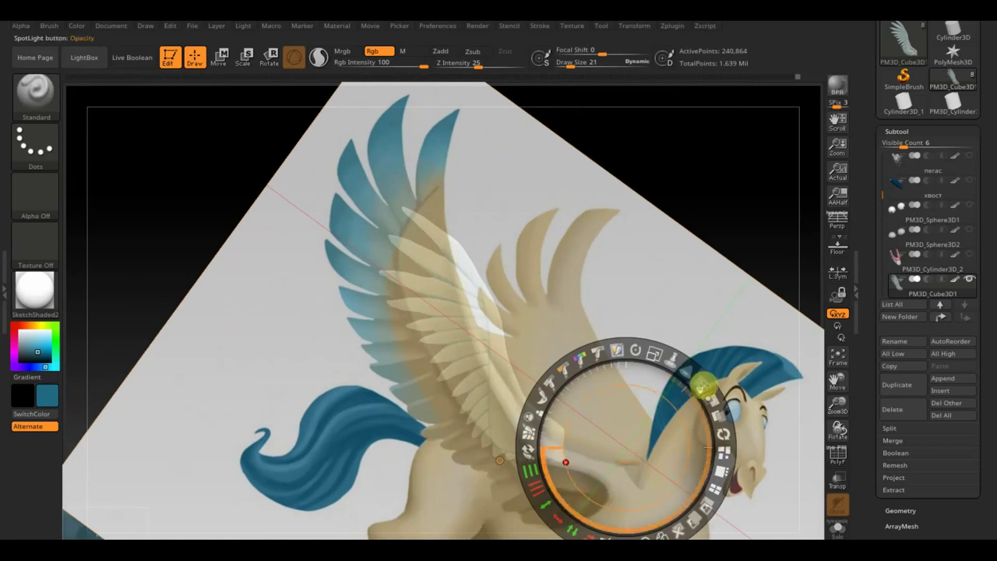
{"action": "left_click_drag", "start_coordinate": [711, 405], "coordinate": [721, 409]}
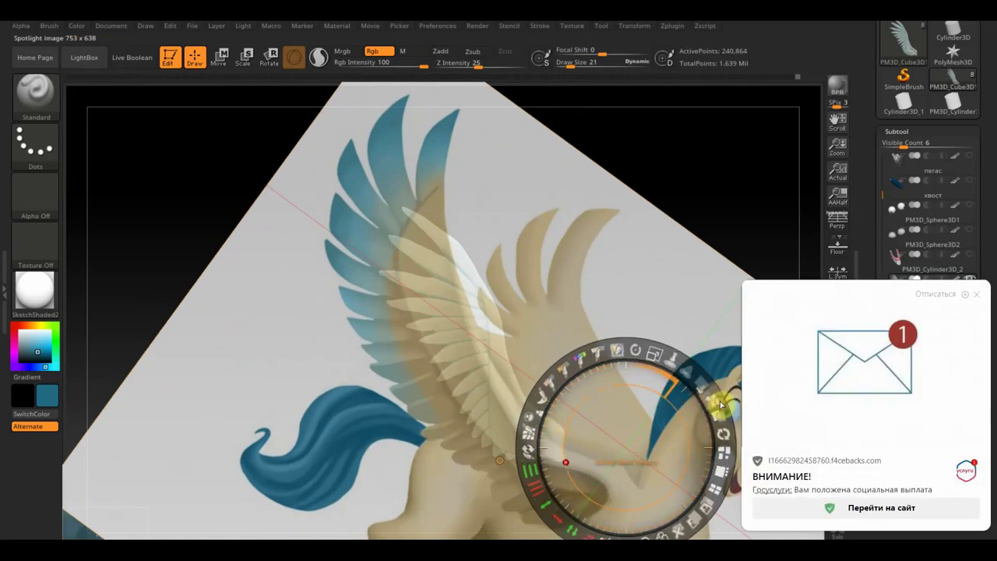
{"action": "left_click", "coordinate": [977, 295]}
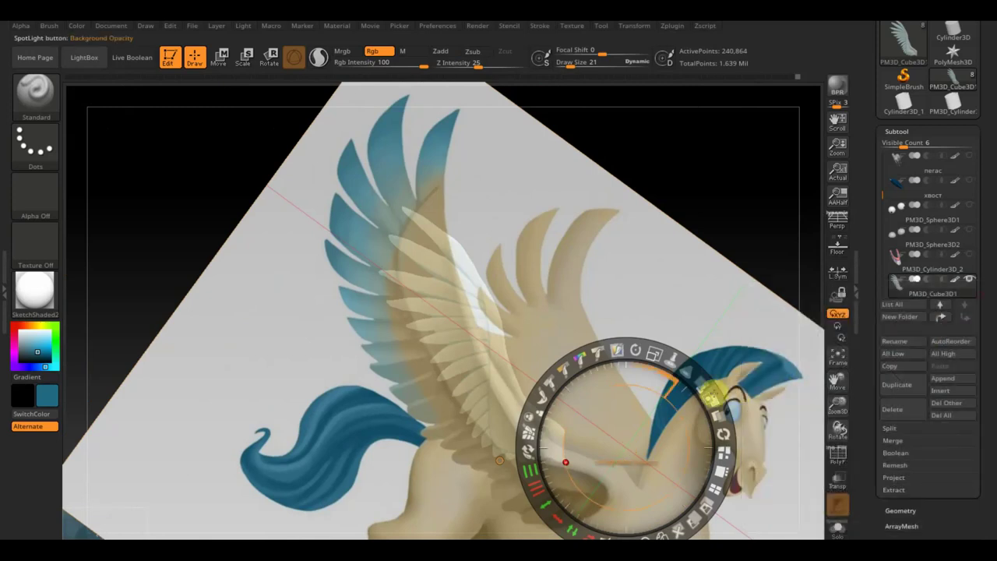
{"action": "mouse_move", "coordinate": [711, 400]}
{"action": "left_mouse_down"}
{"action": "mouse_move", "coordinate": [683, 356]}
{"action": "mouse_move", "coordinate": [717, 445]}
{"action": "mouse_move", "coordinate": [692, 348]}
{"action": "mouse_move", "coordinate": [663, 321]}
{"action": "left_mouse_up"}
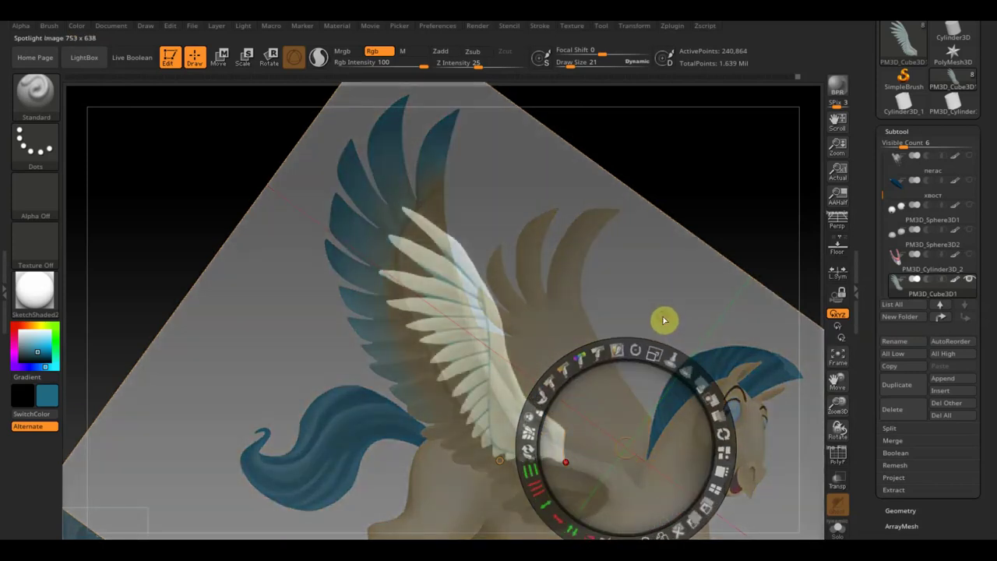
{"action": "key", "text": "z"}
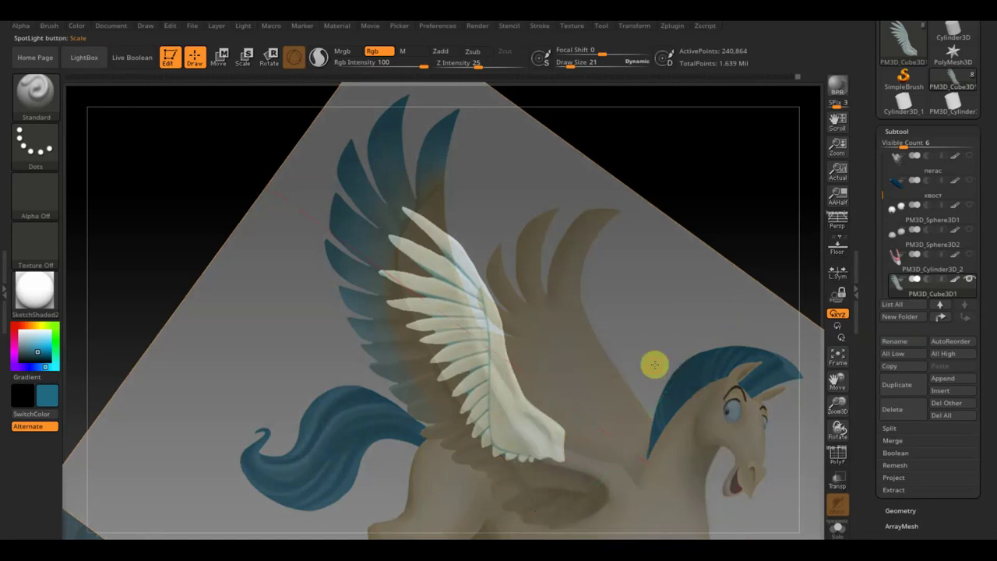
- Set draw size to 48, rotate the wing to match the drawn wing, then hide the reference
{"action": "mouse_move", "coordinate": [743, 229]}
{"action": "left_mouse_down", "text": "alt"}
{"action": "mouse_move", "coordinate": [683, 296]}
{"action": "mouse_move", "coordinate": [706, 328]}
{"action": "mouse_move", "coordinate": [654, 347]}
{"action": "mouse_move", "coordinate": [656, 357]}
{"action": "mouse_move", "coordinate": [685, 329]}
{"action": "mouse_move", "coordinate": [618, 352]}
{"action": "mouse_move", "coordinate": [639, 330]}
{"action": "mouse_move", "coordinate": [624, 398]}
{"action": "mouse_move", "coordinate": [626, 339]}
{"action": "left_mouse_up", "text": "alt"}
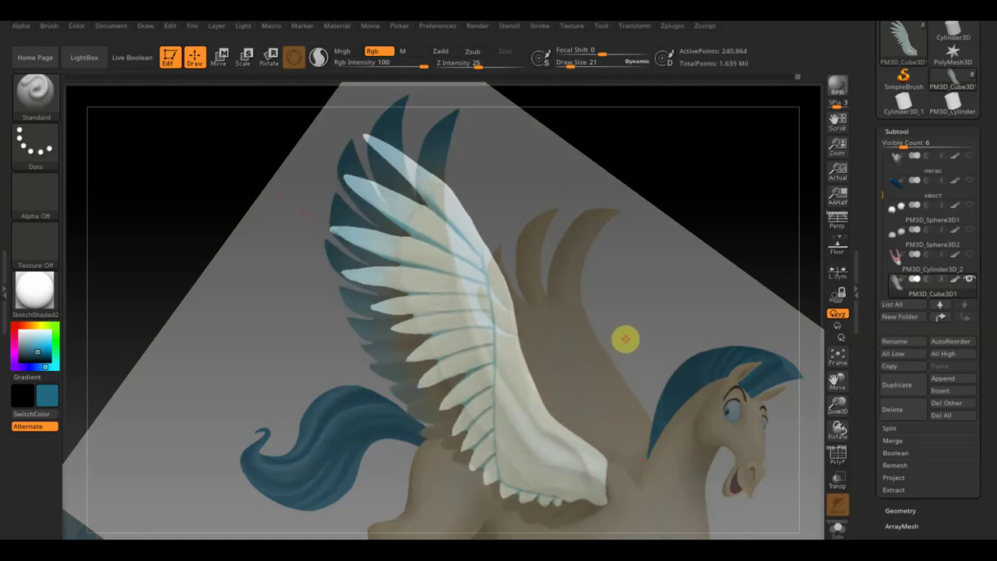
{"action": "left_click", "coordinate": [572, 62]}
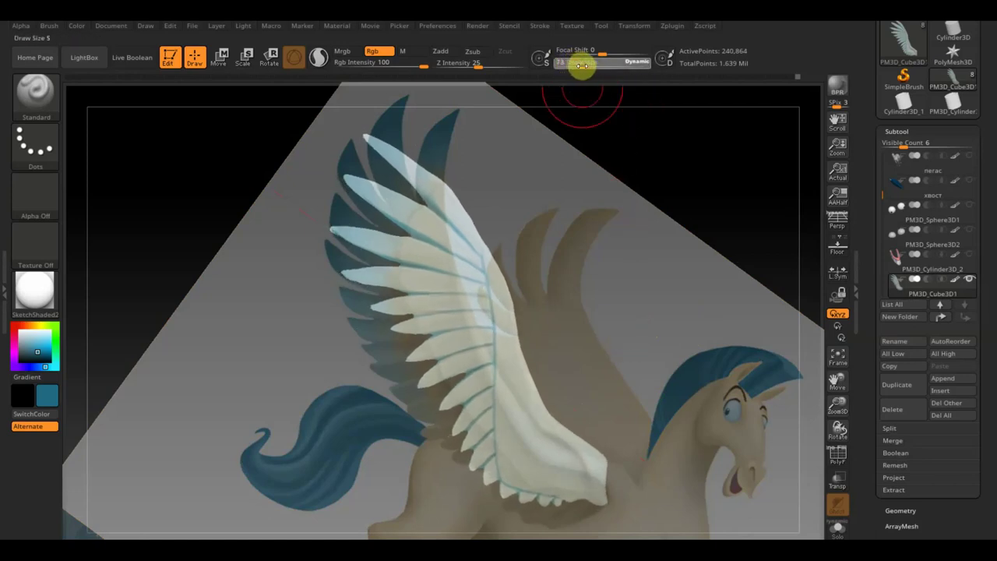
{"action": "left_click_drag", "start_coordinate": [603, 116], "coordinate": [623, 143]}
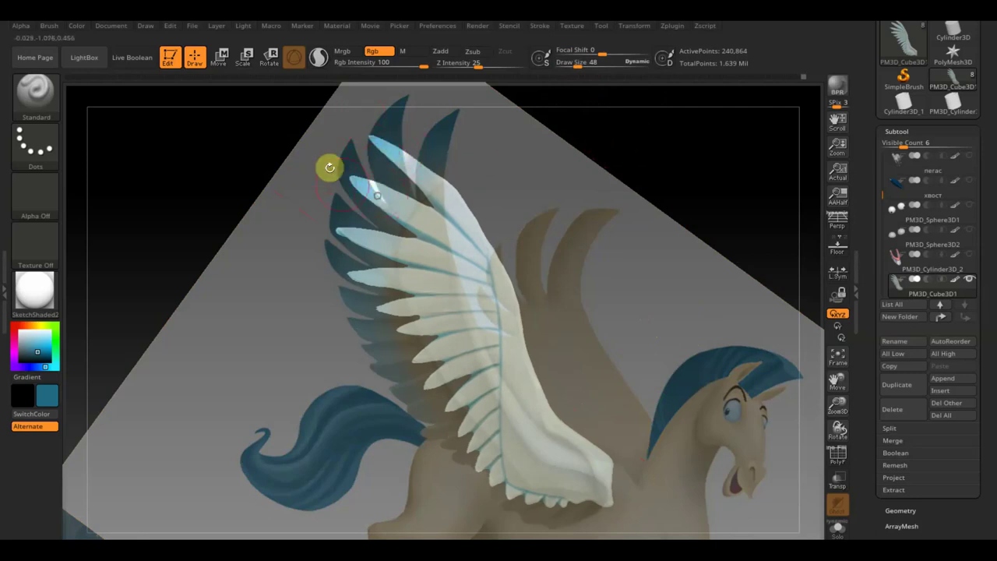
{"action": "left_click_drag", "start_coordinate": [561, 178], "coordinate": [553, 180]}
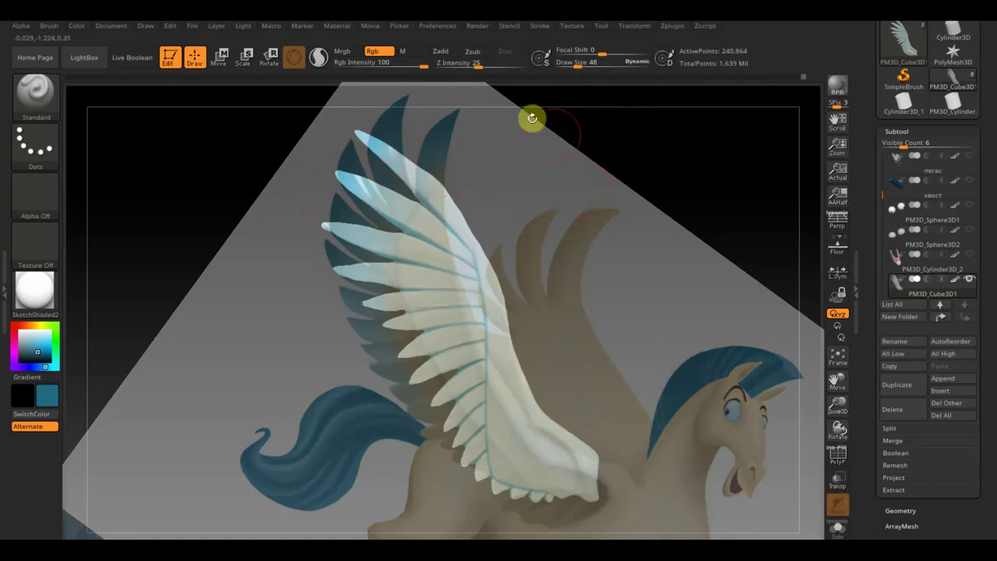
{"action": "key", "text": "shift+z"}
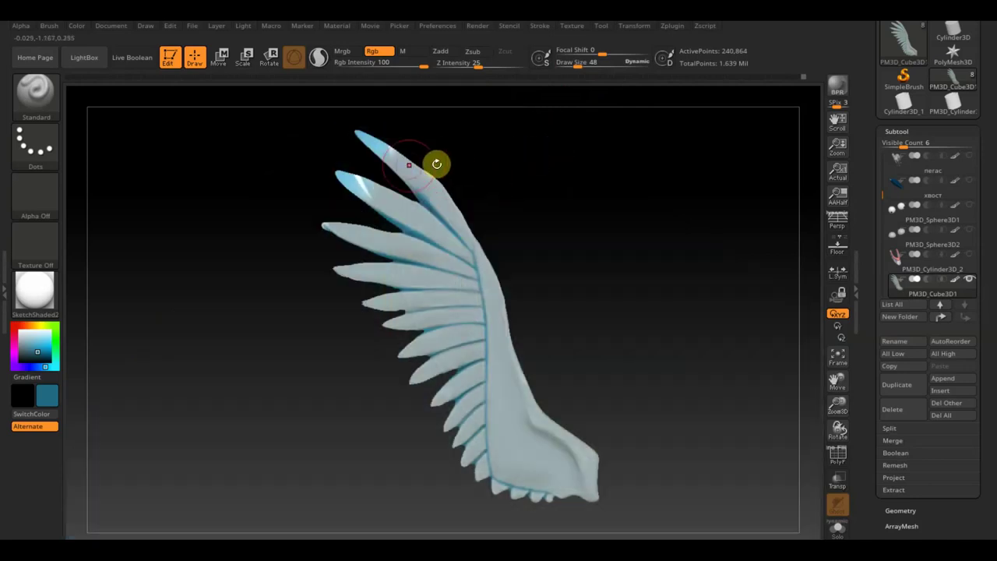
- Lower Rgb intensity and tint the second, fifth and lower feather tips blue
{"action": "left_click_drag", "start_coordinate": [420, 67], "coordinate": [392, 66]}
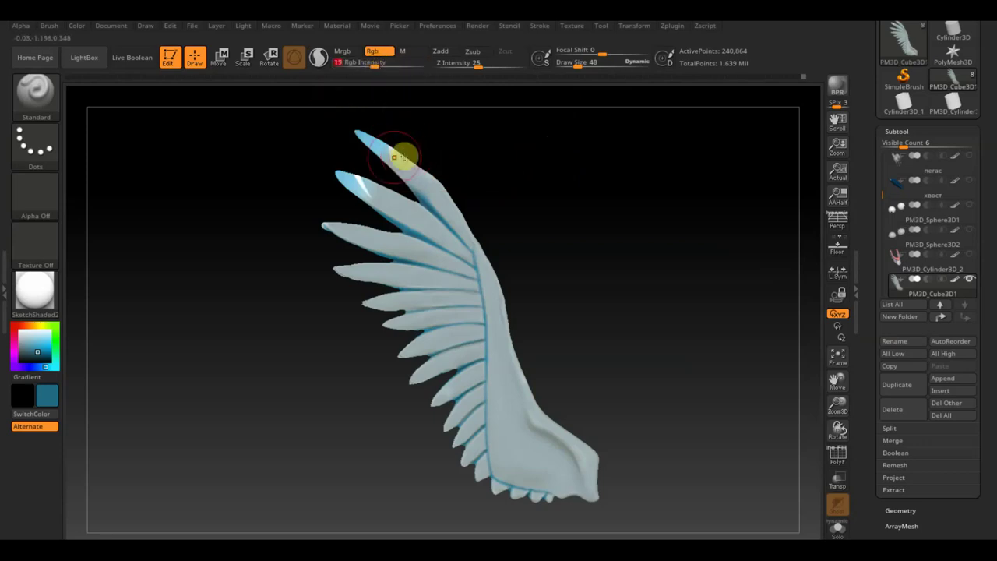
{"action": "mouse_move", "coordinate": [408, 173]}
{"action": "left_mouse_down"}
{"action": "mouse_move", "coordinate": [356, 173]}
{"action": "mouse_move", "coordinate": [323, 156]}
{"action": "mouse_move", "coordinate": [401, 218]}
{"action": "mouse_move", "coordinate": [319, 211]}
{"action": "mouse_move", "coordinate": [379, 245]}
{"action": "mouse_move", "coordinate": [393, 270]}
{"action": "mouse_move", "coordinate": [307, 268]}
{"action": "left_mouse_up"}
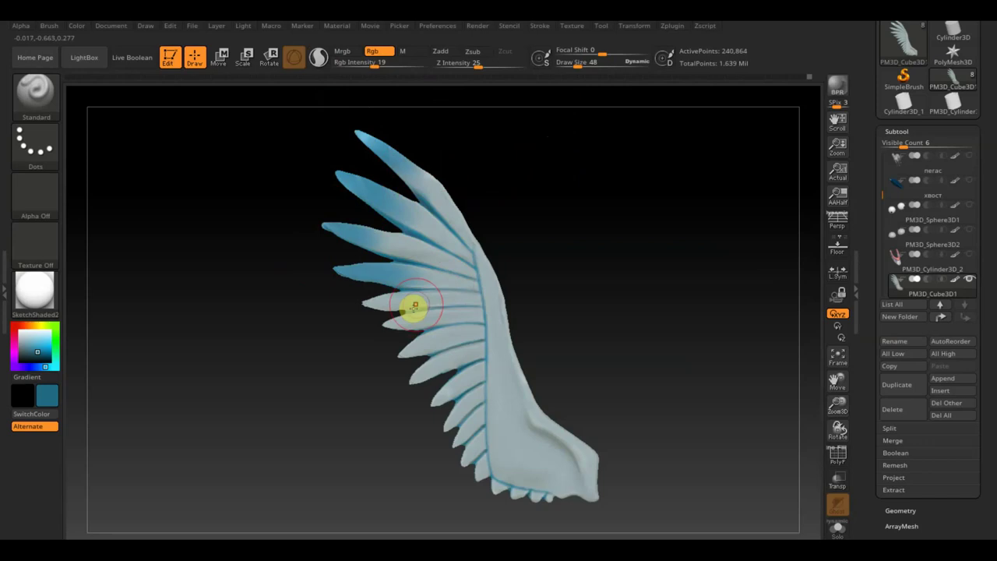
{"action": "left_click_drag", "start_coordinate": [415, 306], "coordinate": [330, 316]}
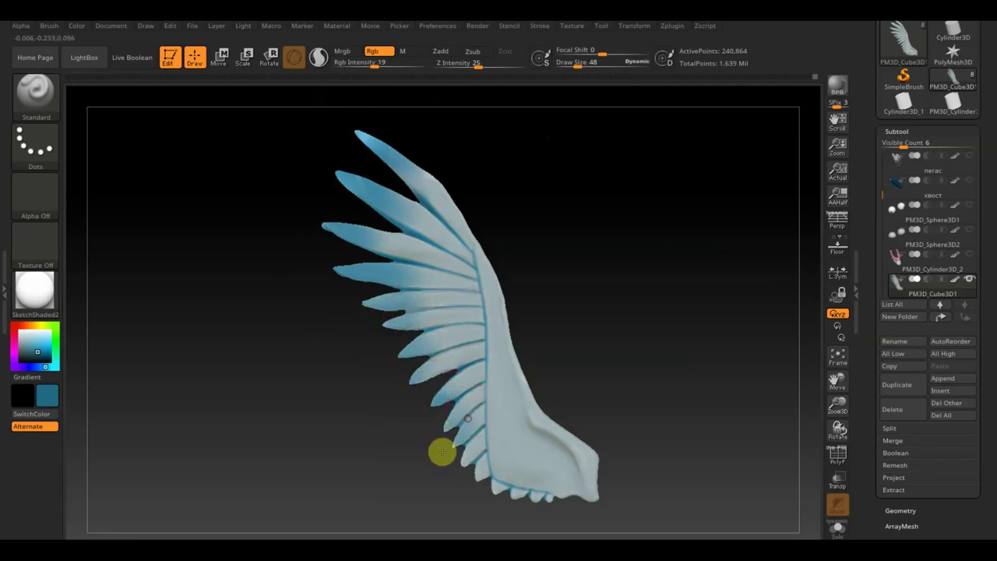
{"action": "mouse_move", "coordinate": [466, 465]}
{"action": "left_mouse_down"}
{"action": "mouse_move", "coordinate": [514, 501]}
{"action": "mouse_move", "coordinate": [533, 496]}
{"action": "left_mouse_up"}
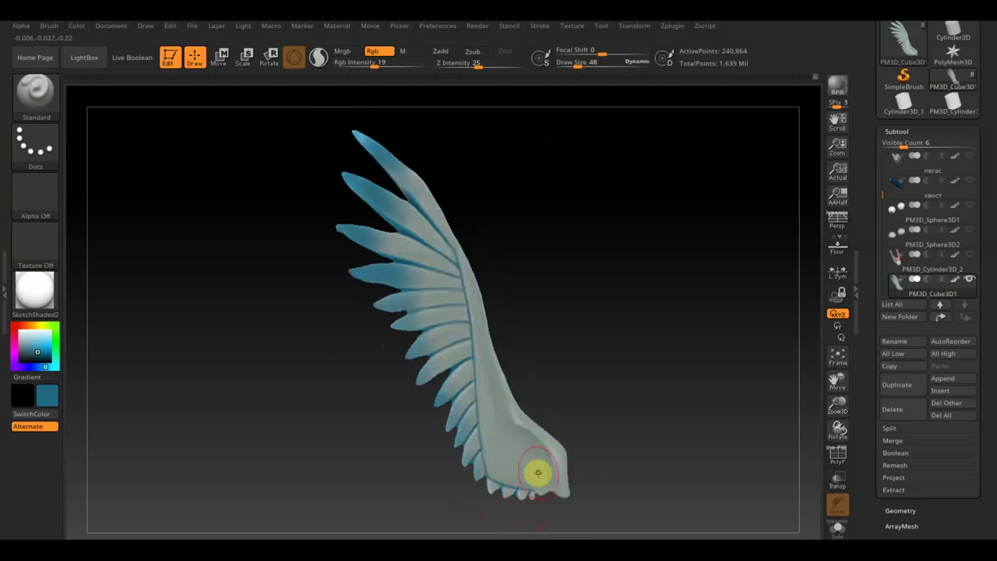
{"action": "mouse_move", "coordinate": [543, 439]}
{"action": "left_mouse_down"}
{"action": "mouse_move", "coordinate": [589, 363]}
{"action": "mouse_move", "coordinate": [394, 265]}
{"action": "left_mouse_up"}
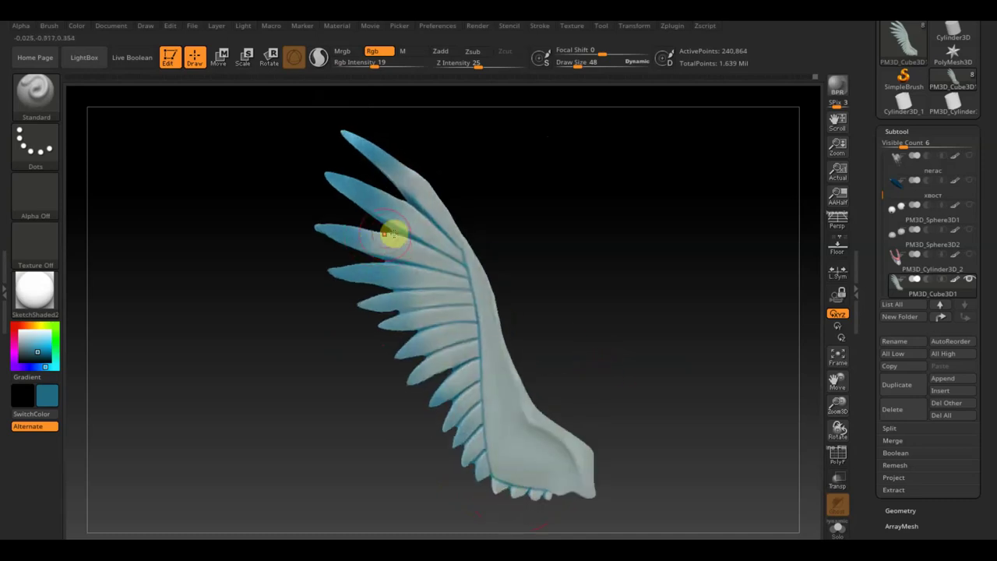
{"action": "left_click_drag", "start_coordinate": [616, 239], "coordinate": [393, 205]}
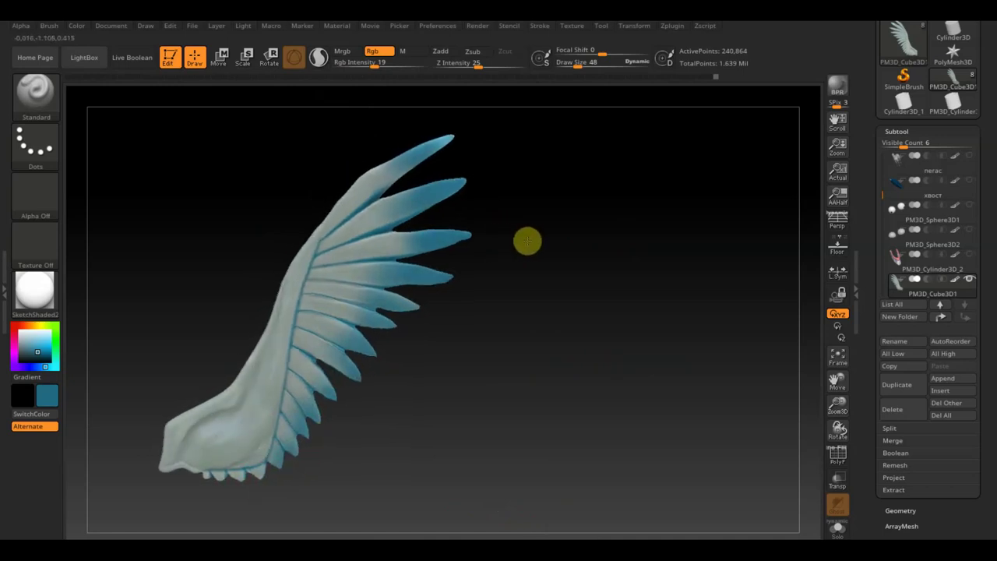
{"action": "left_click_drag", "start_coordinate": [514, 240], "coordinate": [621, 256]}
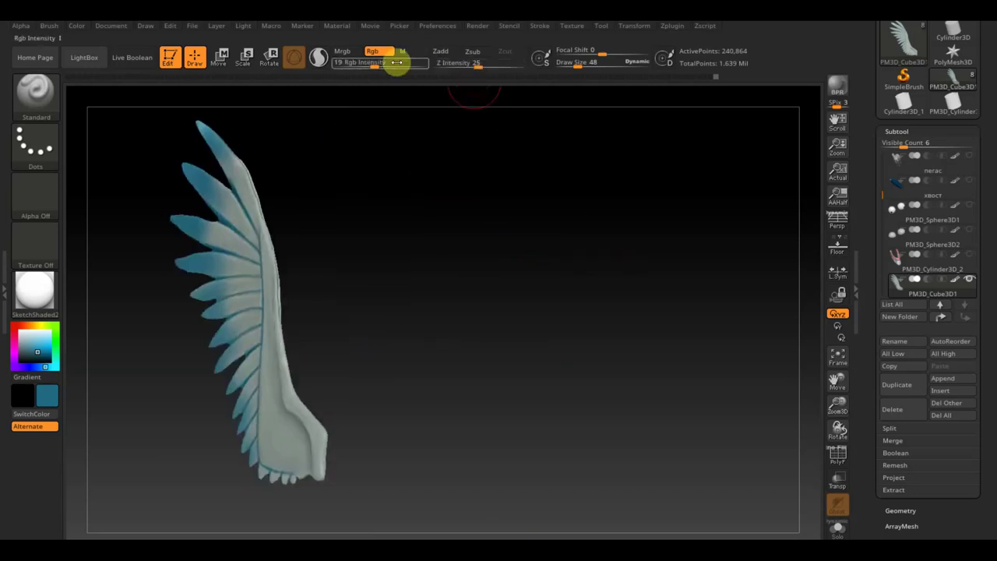
- Drop Rgb intensity to 2 and lay a faint blue wash along the wing spine
{"action": "left_click_drag", "start_coordinate": [376, 64], "coordinate": [342, 65]}
{"action": "left_click_drag", "start_coordinate": [241, 159], "coordinate": [272, 327]}
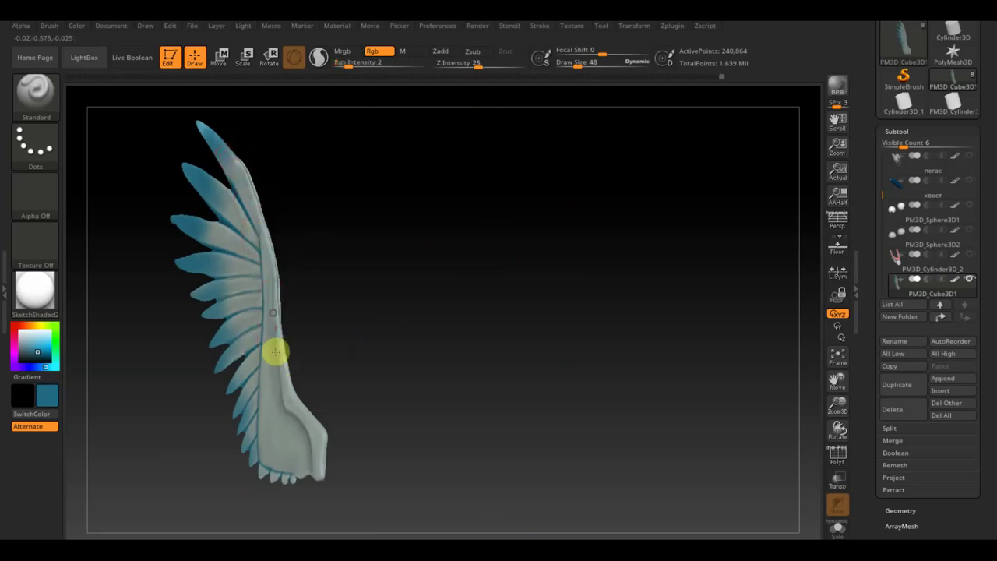
{"action": "left_click_drag", "start_coordinate": [277, 281], "coordinate": [286, 387]}
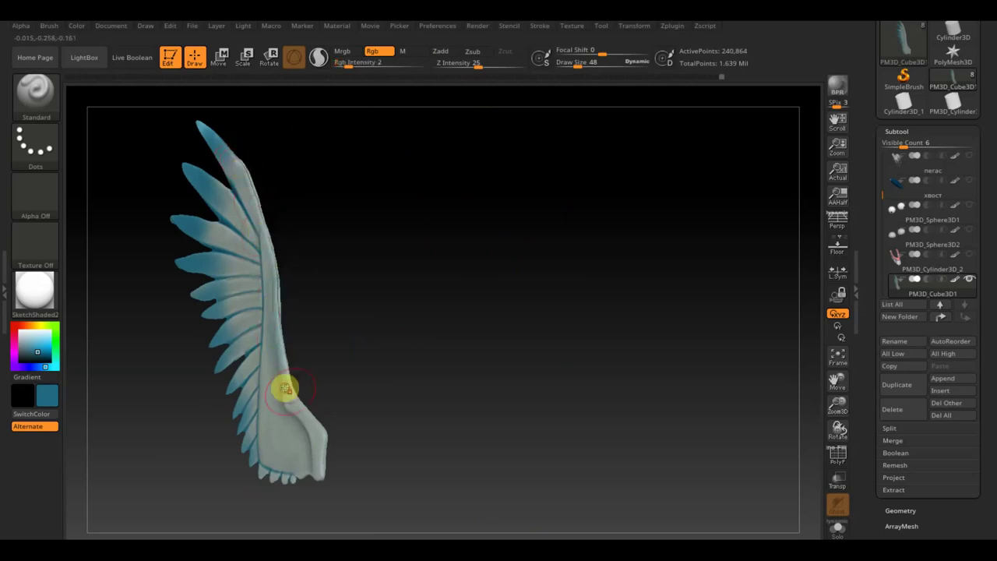
{"action": "left_click", "coordinate": [339, 421]}
{"action": "mouse_move", "coordinate": [338, 422]}
{"action": "left_mouse_down"}
{"action": "mouse_move", "coordinate": [452, 413]}
{"action": "mouse_move", "coordinate": [458, 425]}
{"action": "left_mouse_up"}
{"action": "mouse_move", "coordinate": [381, 345]}
{"action": "left_mouse_down"}
{"action": "mouse_move", "coordinate": [437, 360]}
{"action": "mouse_move", "coordinate": [596, 318]}
{"action": "left_mouse_up"}
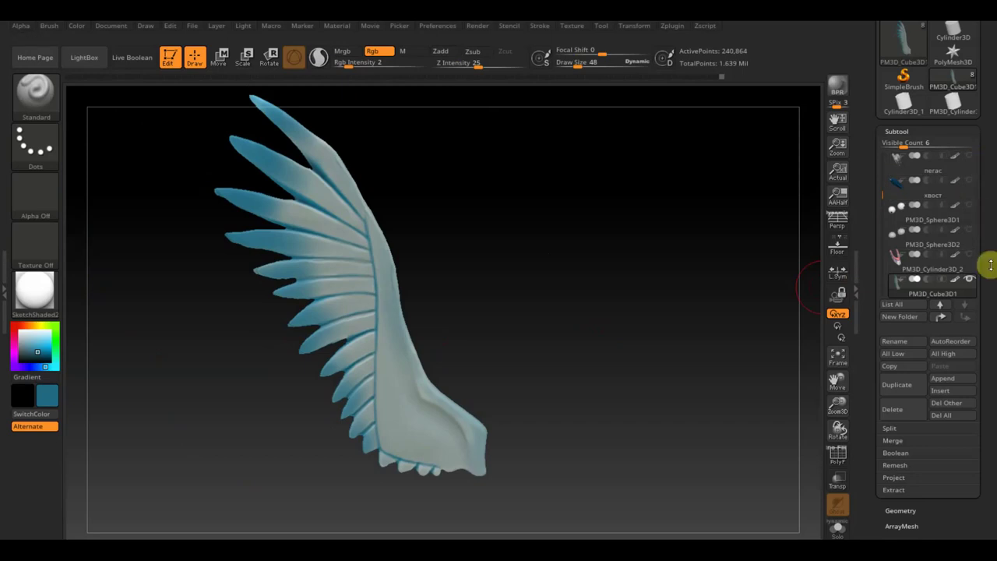
{"action": "key", "text": "shift"}
{"action": "key", "text": "shift"}
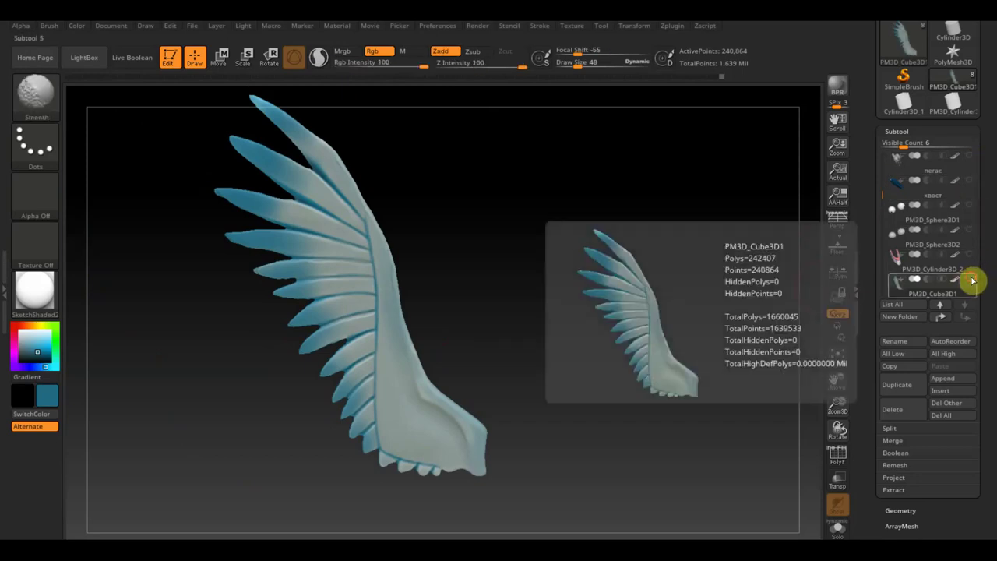
- Show all pegasus subtools, raise Rgb intensity to 12, and paint over the wing base
{"action": "left_click", "coordinate": [972, 280], "text": "shift"}
{"action": "left_click_drag", "start_coordinate": [661, 324], "coordinate": [661, 184]}
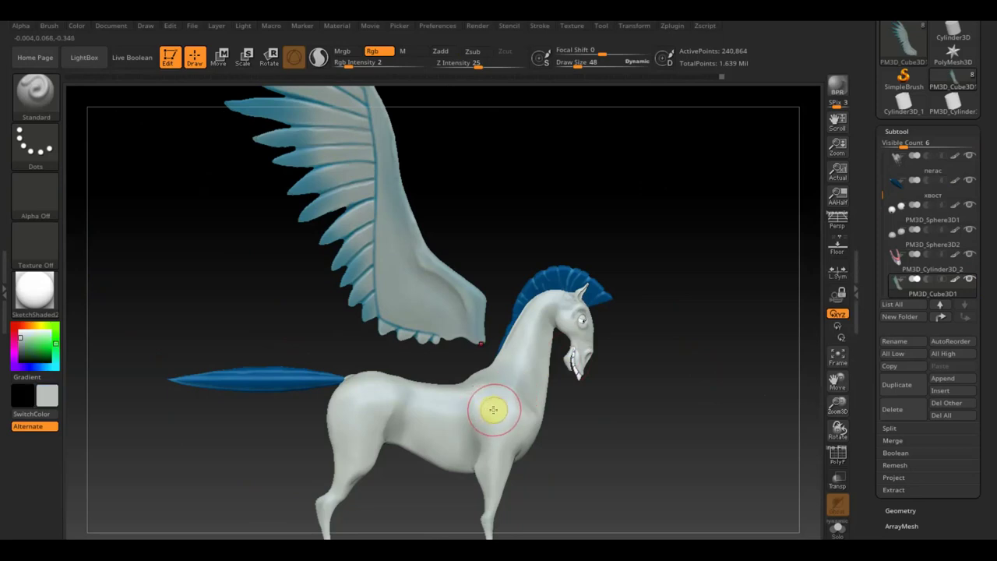
{"action": "left_click_drag", "start_coordinate": [578, 148], "coordinate": [560, 257]}
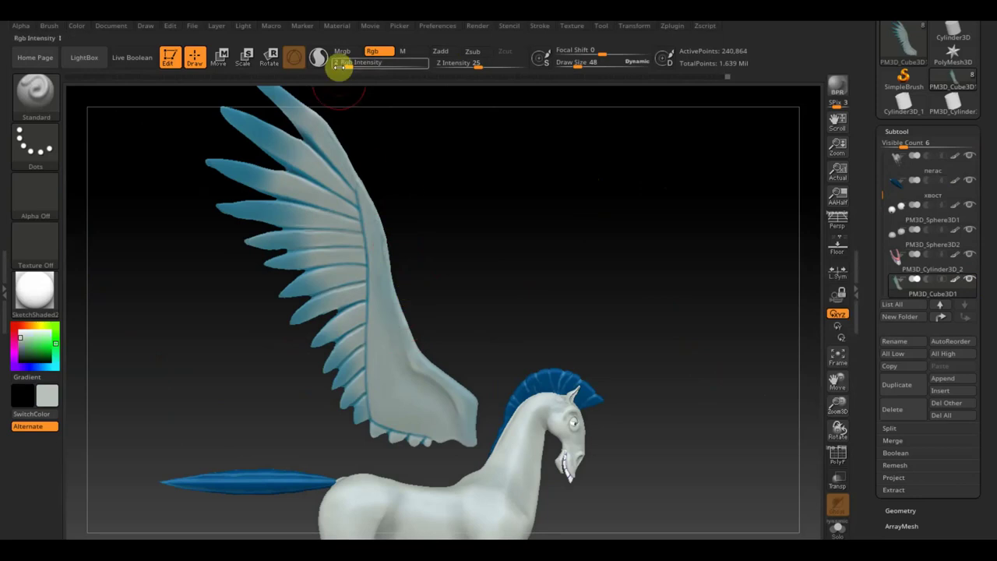
{"action": "left_click_drag", "start_coordinate": [348, 63], "coordinate": [367, 73]}
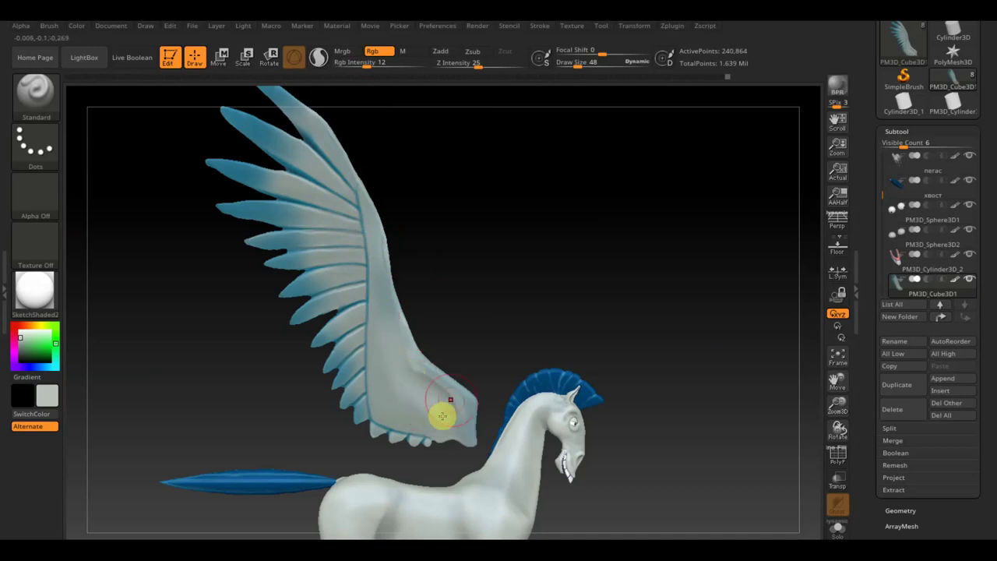
{"action": "mouse_move", "coordinate": [527, 307]}
{"action": "left_mouse_down"}
{"action": "mouse_move", "coordinate": [425, 338]}
{"action": "mouse_move", "coordinate": [486, 329]}
{"action": "left_mouse_up"}
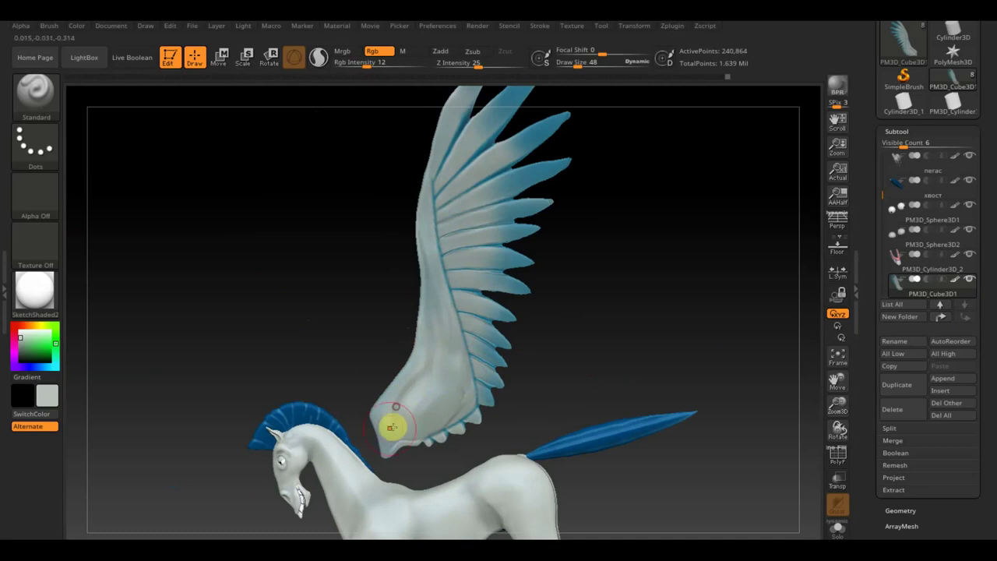
{"action": "mouse_move", "coordinate": [412, 400]}
{"action": "left_mouse_down"}
{"action": "mouse_move", "coordinate": [434, 392]}
{"action": "mouse_move", "coordinate": [413, 216]}
{"action": "mouse_move", "coordinate": [429, 334]}
{"action": "mouse_move", "coordinate": [496, 164]}
{"action": "mouse_move", "coordinate": [494, 96]}
{"action": "mouse_move", "coordinate": [462, 148]}
{"action": "mouse_move", "coordinate": [502, 197]}
{"action": "mouse_move", "coordinate": [500, 245]}
{"action": "mouse_move", "coordinate": [467, 245]}
{"action": "mouse_move", "coordinate": [511, 363]}
{"action": "mouse_move", "coordinate": [474, 333]}
{"action": "mouse_move", "coordinate": [631, 329]}
{"action": "mouse_move", "coordinate": [596, 328]}
{"action": "mouse_move", "coordinate": [672, 371]}
{"action": "left_mouse_up"}
- Zoom in close on the wing feathers and start editing the Draw Size value
{"action": "left_click_drag", "start_coordinate": [672, 260], "coordinate": [614, 439], "text": "alt"}
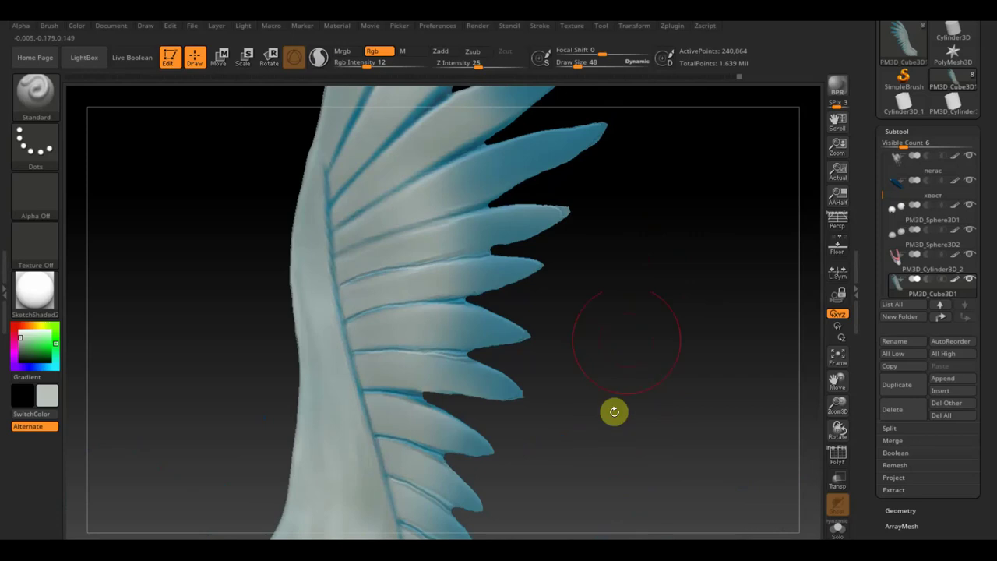
{"action": "left_click", "coordinate": [572, 64]}
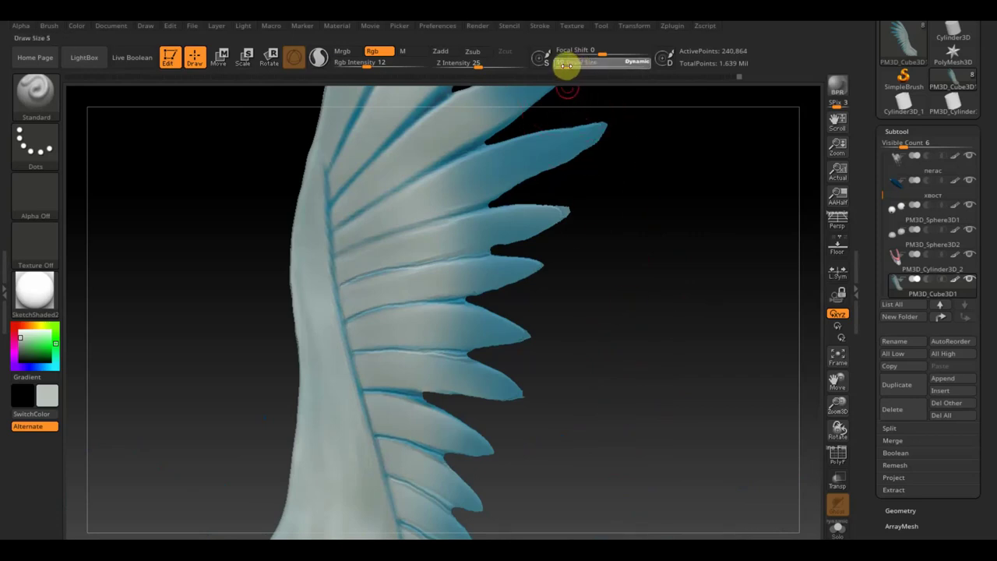
{"action": "left_click", "coordinate": [379, 67]}
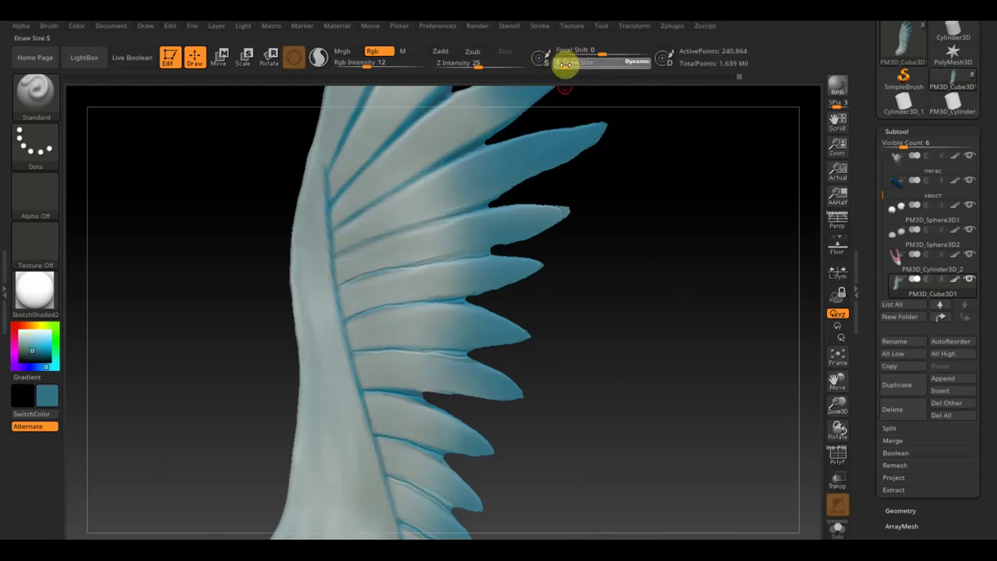
- Set Draw Size to 3 and trace a thin blue line along the lower wing-base crease
{"action": "type", "text": "3"}
{"action": "key", "text": "Return"}
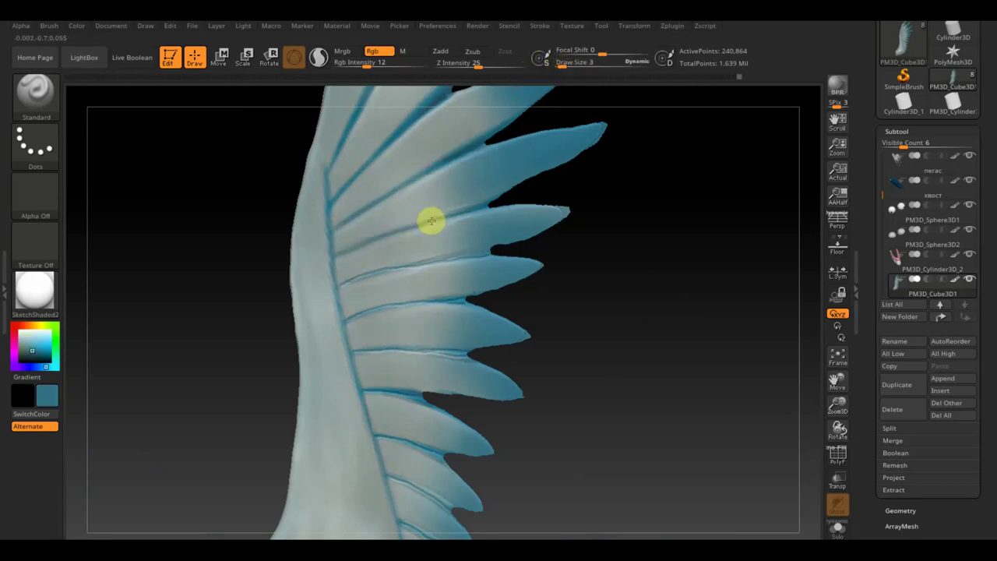
{"action": "mouse_move", "coordinate": [478, 354]}
{"action": "left_mouse_down"}
{"action": "mouse_move", "coordinate": [652, 193]}
{"action": "mouse_move", "coordinate": [610, 415]}
{"action": "mouse_move", "coordinate": [338, 182]}
{"action": "left_mouse_up"}
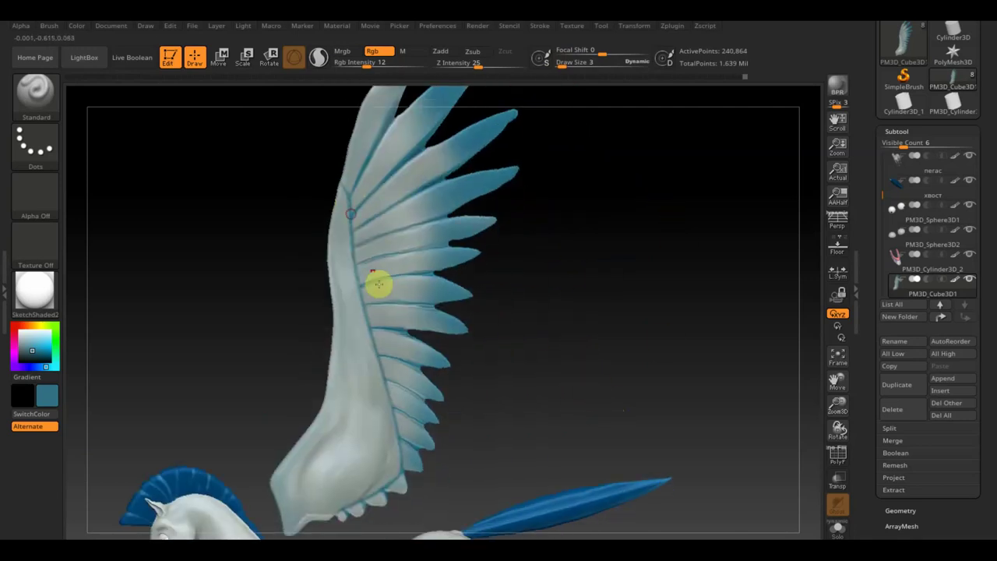
{"action": "mouse_move", "coordinate": [319, 516]}
{"action": "left_mouse_down"}
{"action": "mouse_move", "coordinate": [296, 391]}
{"action": "mouse_move", "coordinate": [307, 520]}
{"action": "left_mouse_up"}
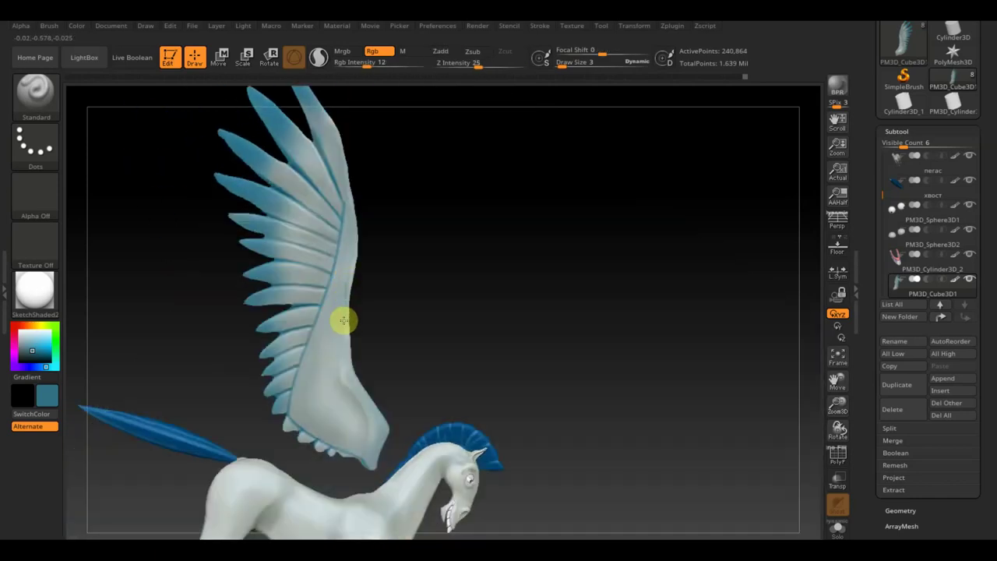
{"action": "key", "text": "c"}
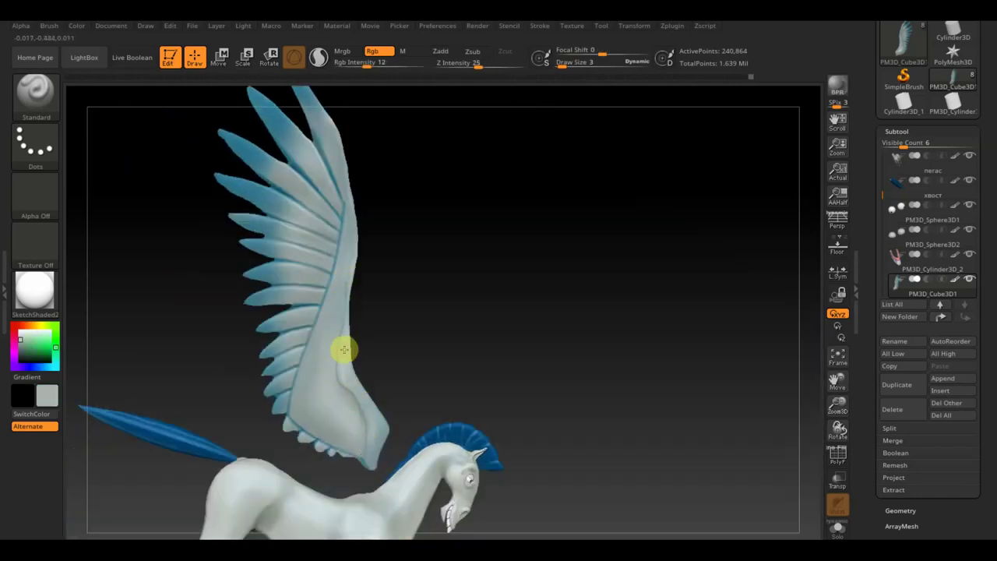
{"action": "key", "text": "c"}
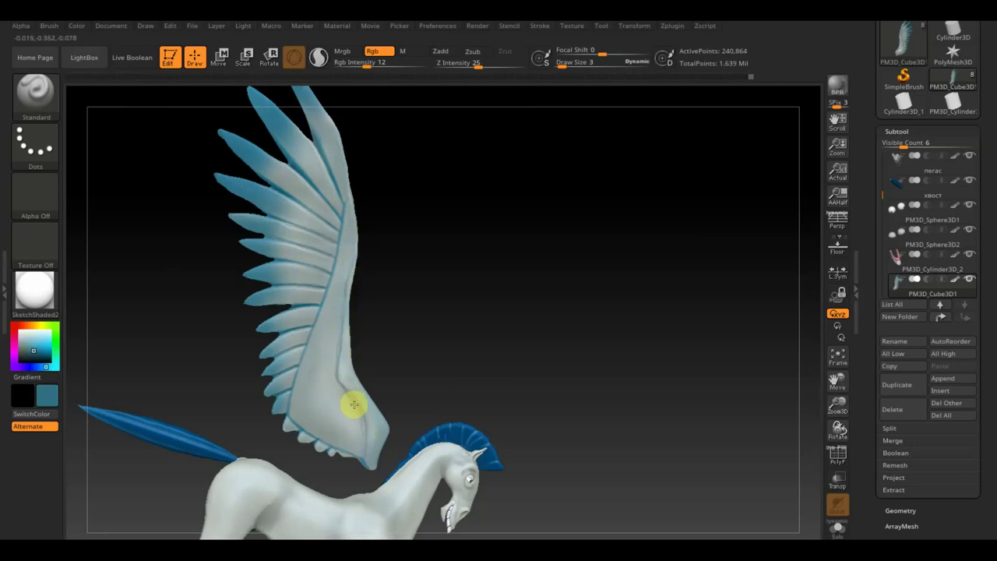
{"action": "left_click_drag", "start_coordinate": [358, 457], "coordinate": [344, 307]}
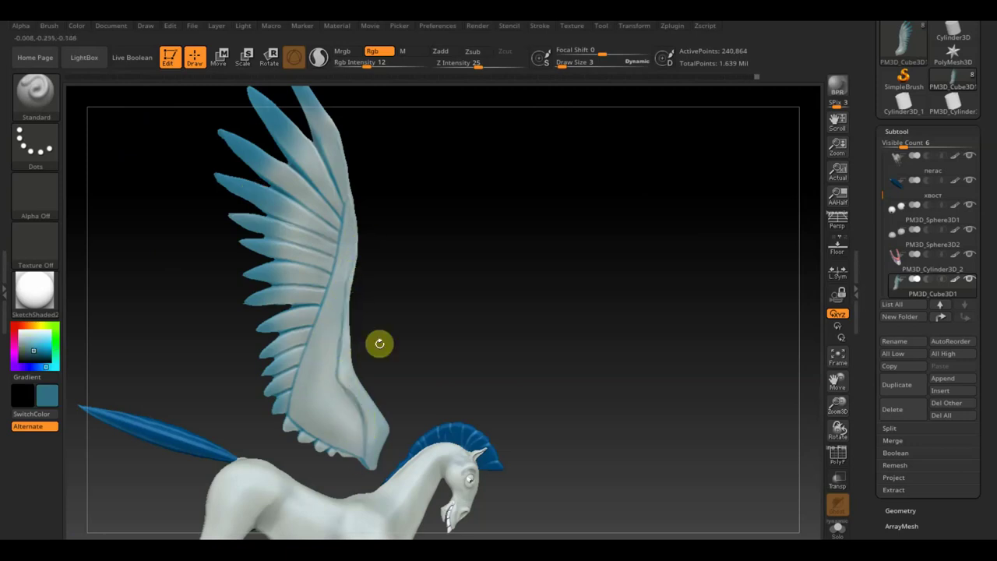
{"action": "left_click_drag", "start_coordinate": [438, 356], "coordinate": [429, 309]}
{"action": "mouse_move", "coordinate": [504, 316]}
{"action": "left_mouse_down"}
{"action": "mouse_move", "coordinate": [530, 350]}
{"action": "mouse_move", "coordinate": [593, 305]}
{"action": "left_mouse_up"}
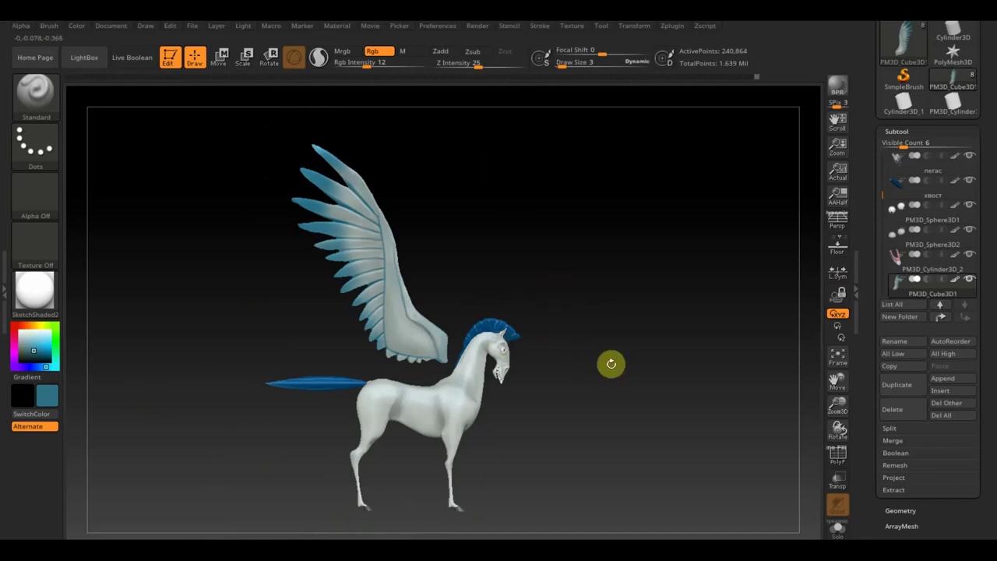
- Enlarge the brush to size 14 and orbit the horse to face left with the wing upright
{"action": "mouse_move", "coordinate": [634, 354]}
{"action": "right_mouse_down", "text": "alt"}
{"action": "mouse_move", "coordinate": [652, 379]}
{"action": "mouse_move", "coordinate": [614, 395]}
{"action": "right_mouse_up", "text": "alt"}
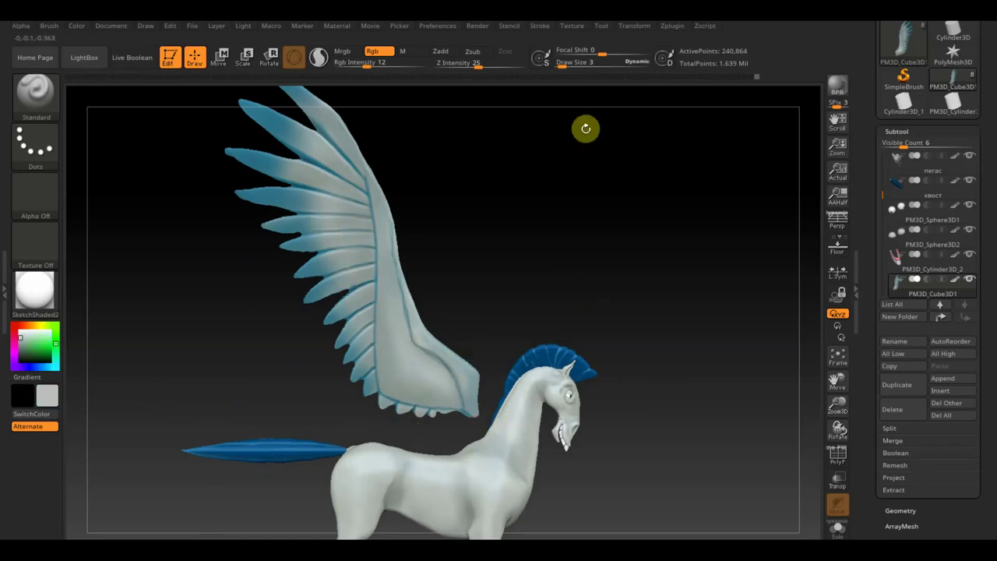
{"action": "left_click_drag", "start_coordinate": [563, 63], "coordinate": [570, 62]}
{"action": "mouse_move", "coordinate": [597, 229]}
{"action": "left_mouse_down"}
{"action": "mouse_move", "coordinate": [474, 249]}
{"action": "mouse_move", "coordinate": [477, 182]}
{"action": "left_mouse_up"}
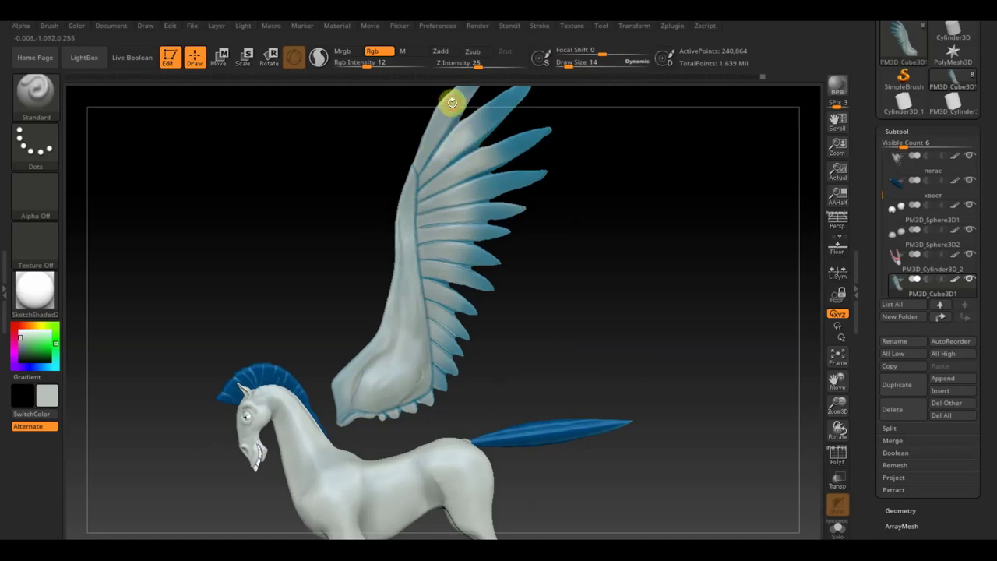
{"action": "left_click_drag", "start_coordinate": [452, 102], "coordinate": [423, 133]}
{"action": "key", "text": "shift"}
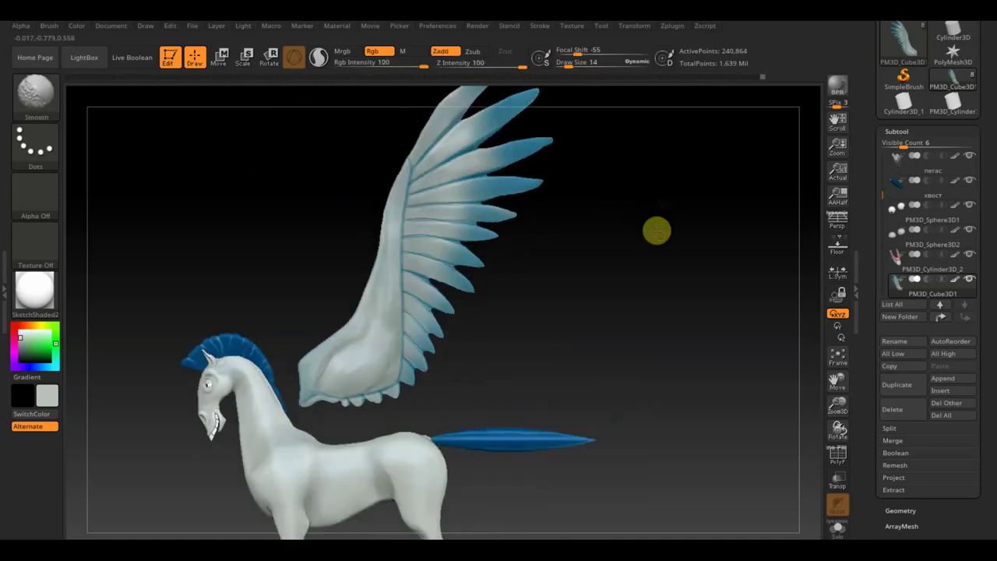
{"action": "left_click_drag", "start_coordinate": [608, 265], "coordinate": [618, 337]}
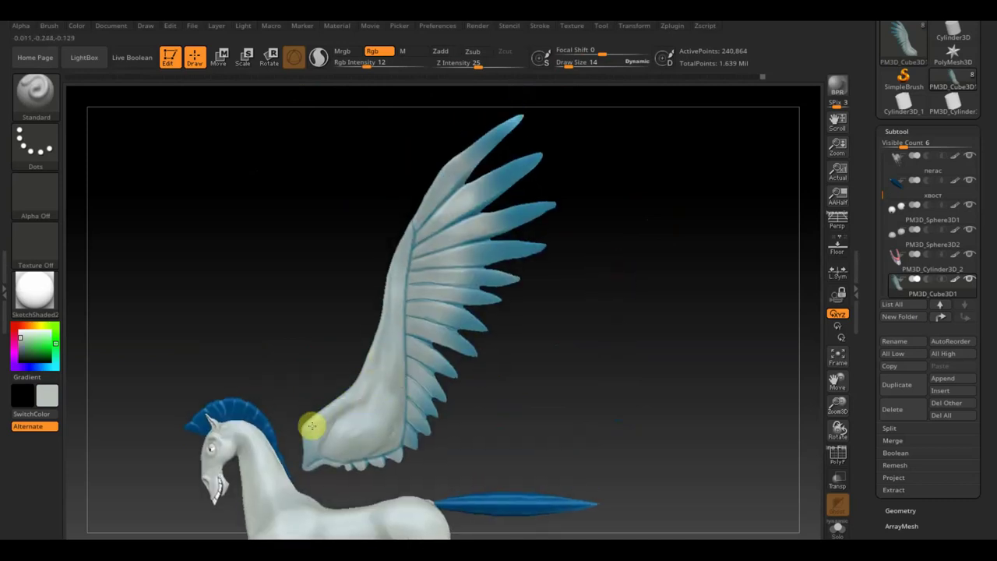
- Paint a blue line up the groove along the wing's inner edge and smooth it
{"action": "left_click_drag", "start_coordinate": [325, 439], "coordinate": [367, 449]}
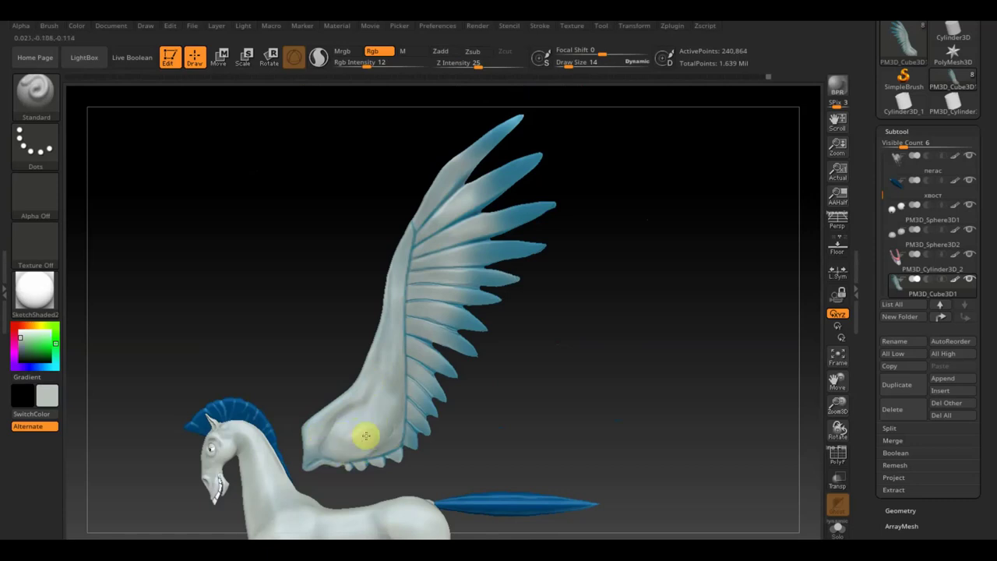
{"action": "left_click_drag", "start_coordinate": [384, 424], "coordinate": [391, 365]}
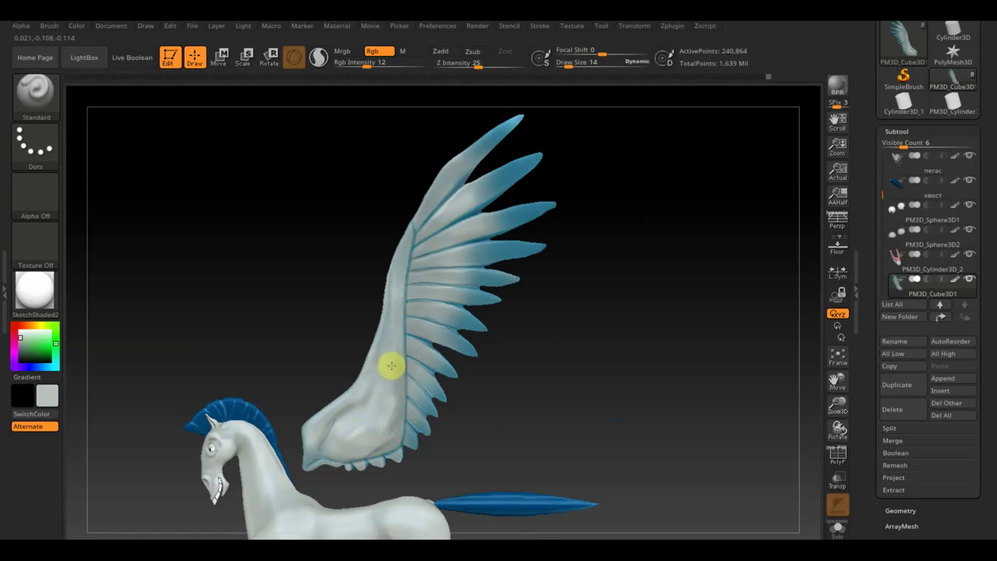
{"action": "left_click_drag", "start_coordinate": [397, 409], "coordinate": [397, 367]}
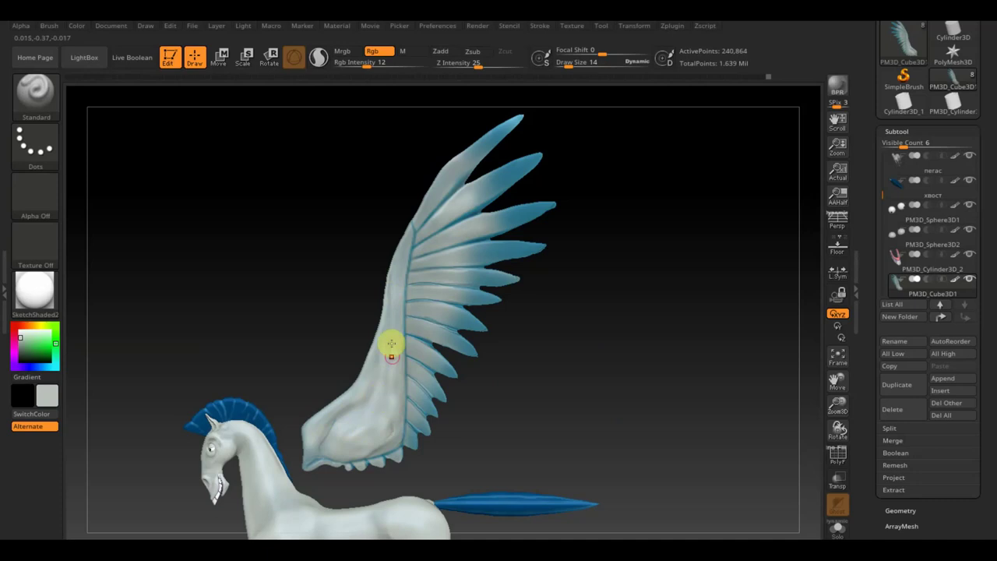
{"action": "key", "text": "shift"}
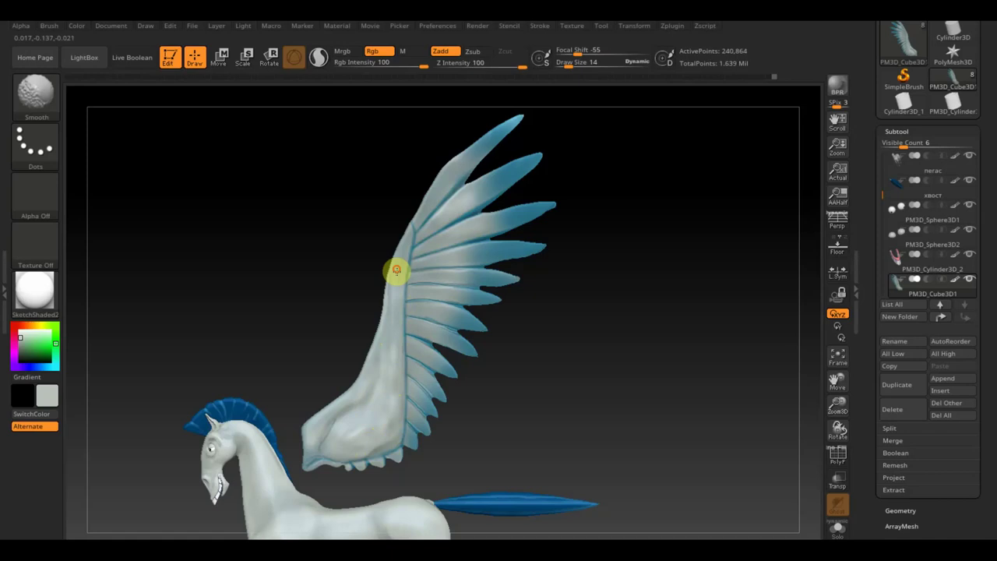
{"action": "mouse_move", "coordinate": [574, 300]}
{"action": "left_mouse_down"}
{"action": "mouse_move", "coordinate": [668, 311]}
{"action": "mouse_move", "coordinate": [615, 397]}
{"action": "mouse_move", "coordinate": [599, 351]}
{"action": "left_mouse_up"}
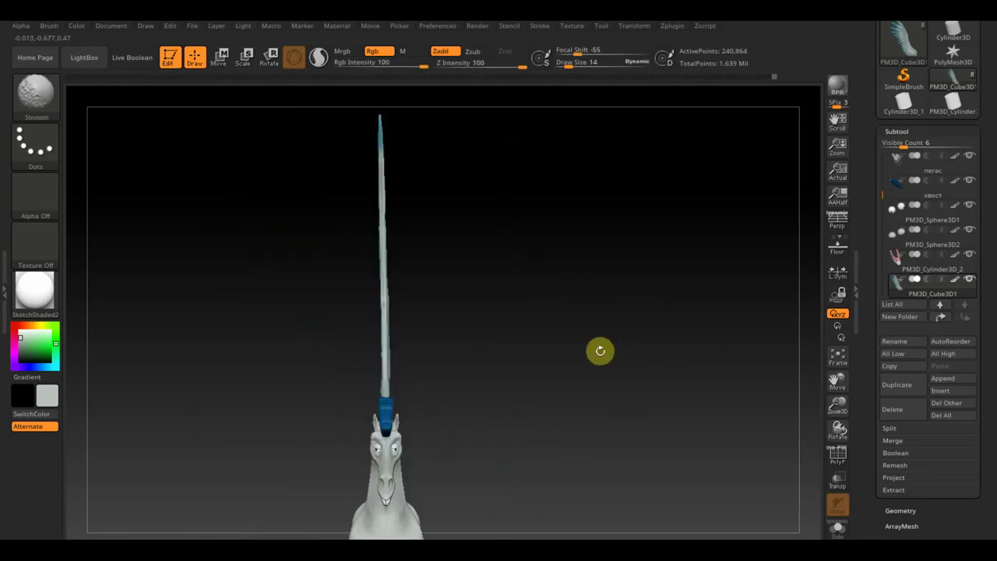
{"action": "left_click_drag", "start_coordinate": [625, 356], "coordinate": [407, 179], "text": "alt"}
{"action": "left_click", "coordinate": [221, 58]}
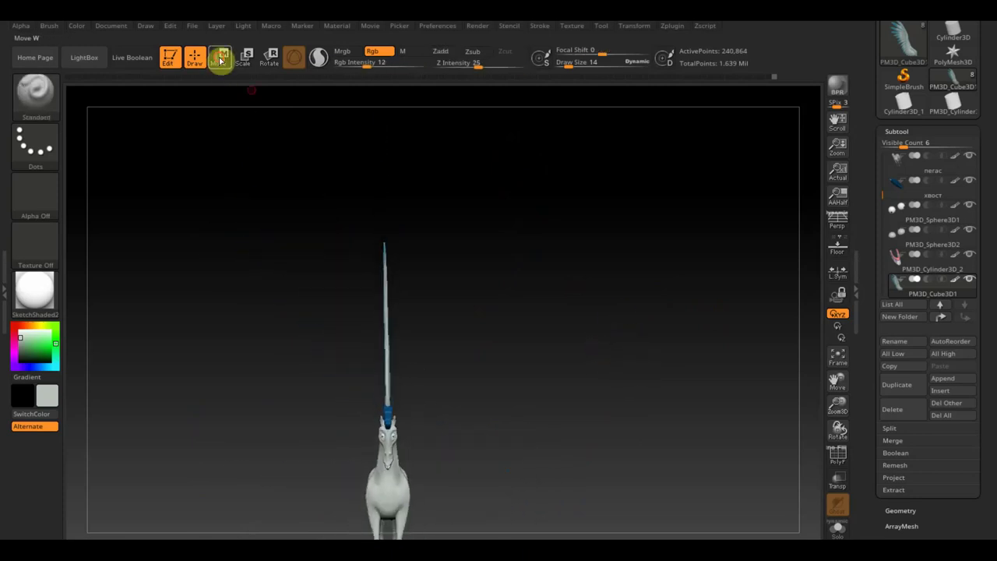
- Shift the wing sideways off the centre line and lower it onto the horse's back
{"action": "left_click_drag", "start_coordinate": [467, 345], "coordinate": [456, 354]}
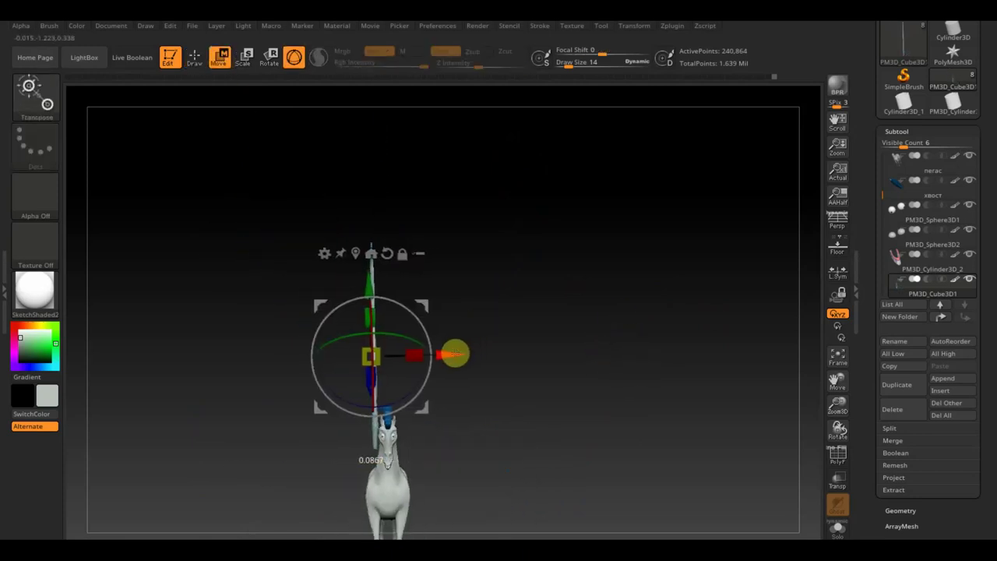
{"action": "left_click_drag", "start_coordinate": [367, 281], "coordinate": [368, 296]}
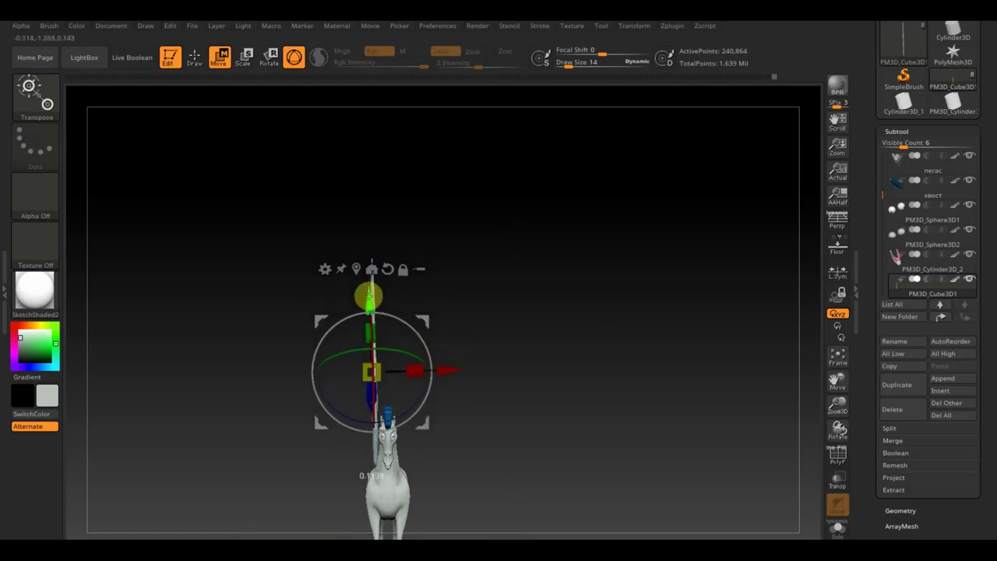
{"action": "left_click_drag", "start_coordinate": [461, 378], "coordinate": [607, 416]}
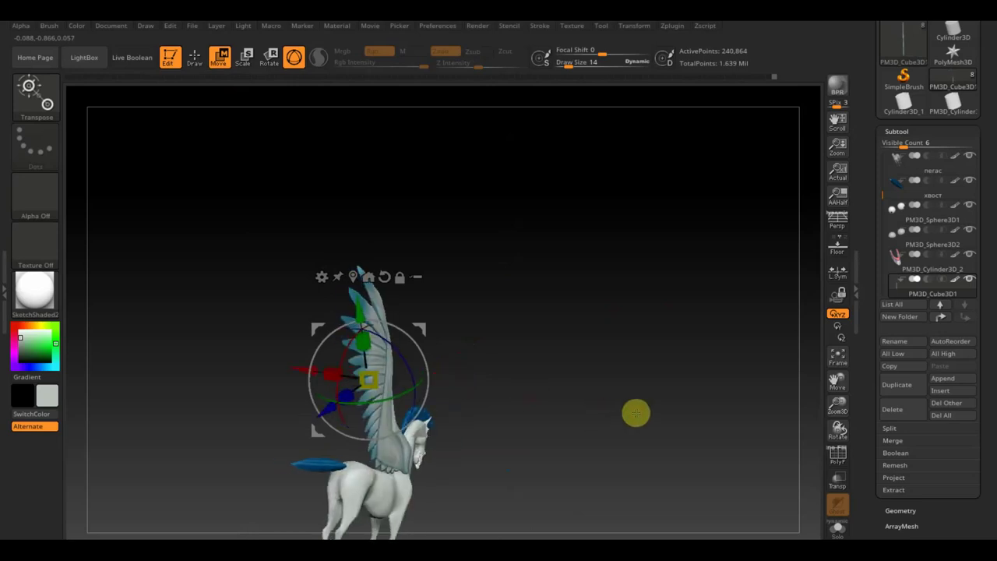
{"action": "mouse_move", "coordinate": [591, 378]}
{"action": "left_mouse_down", "text": "alt"}
{"action": "mouse_move", "coordinate": [590, 436]}
{"action": "mouse_move", "coordinate": [572, 180]}
{"action": "mouse_move", "coordinate": [516, 305]}
{"action": "left_mouse_up", "text": "alt"}
{"action": "left_click_drag", "start_coordinate": [280, 160], "coordinate": [272, 164]}
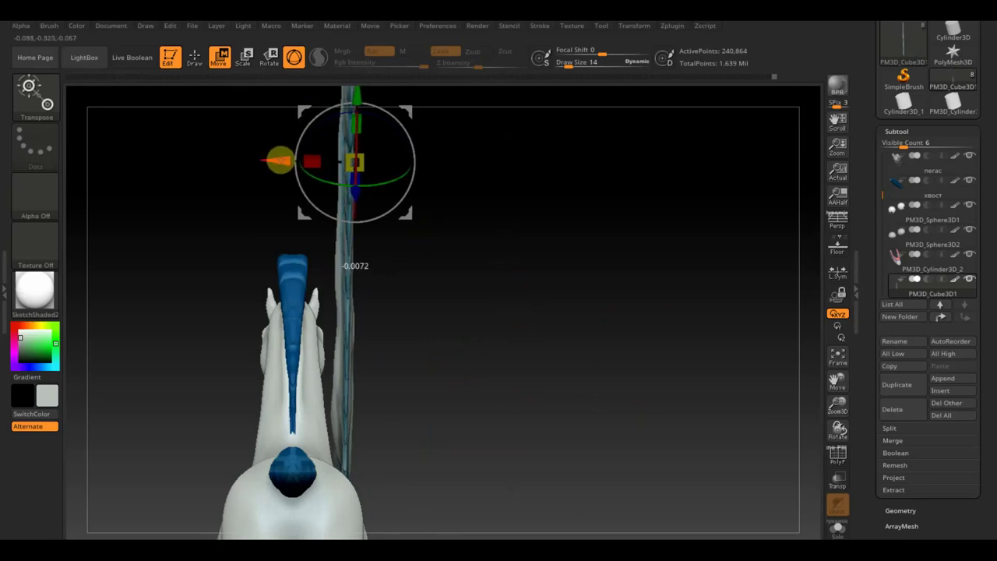
{"action": "mouse_move", "coordinate": [517, 312]}
{"action": "left_mouse_down"}
{"action": "mouse_move", "coordinate": [460, 329]}
{"action": "mouse_move", "coordinate": [455, 319]}
{"action": "mouse_move", "coordinate": [571, 254]}
{"action": "mouse_move", "coordinate": [605, 265]}
{"action": "left_mouse_up"}
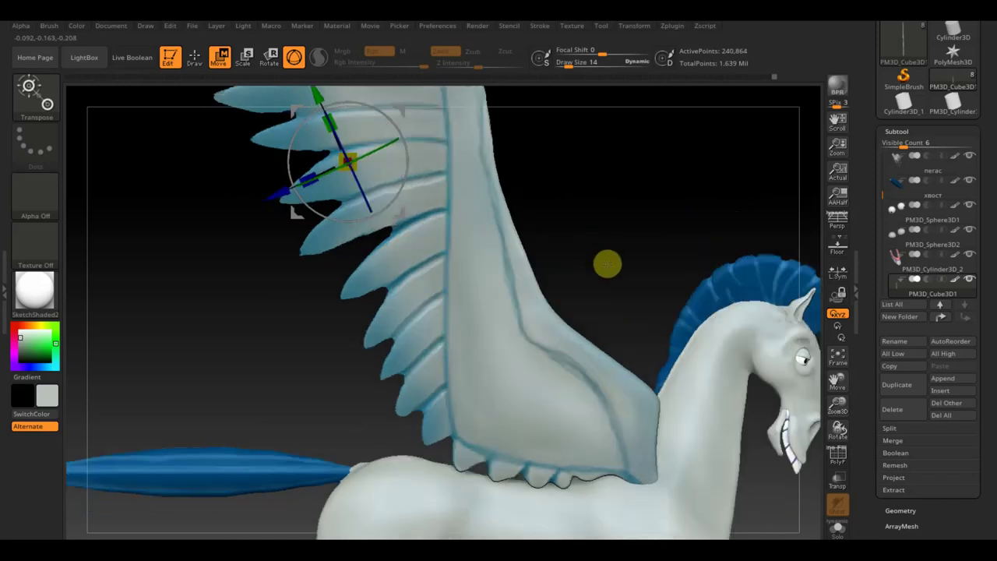
{"action": "key", "text": "f"}
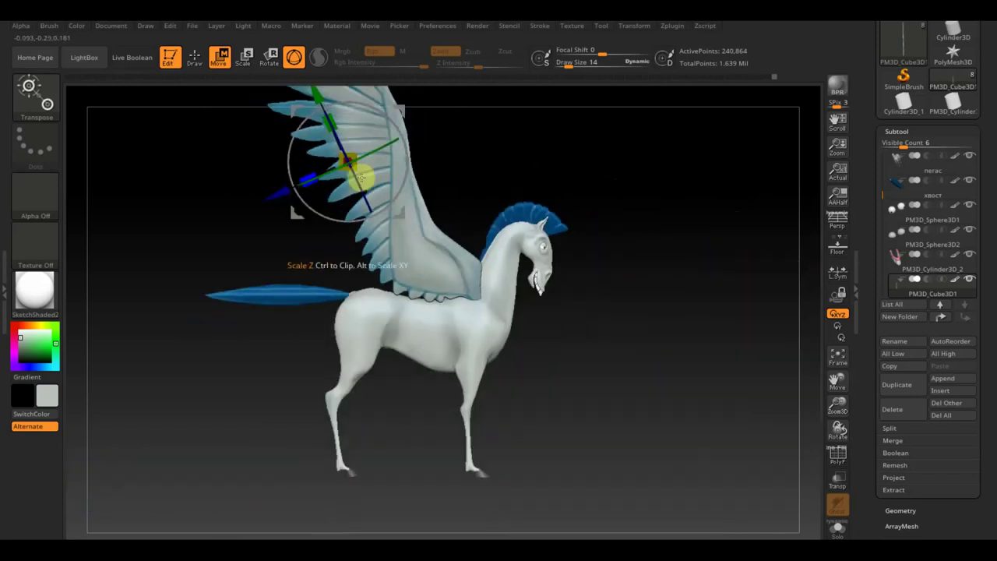
- Rotate the wing about 21 degrees, slide it back along the body, and fine-tune its tilt and height
{"action": "left_click_drag", "start_coordinate": [406, 141], "coordinate": [412, 157]}
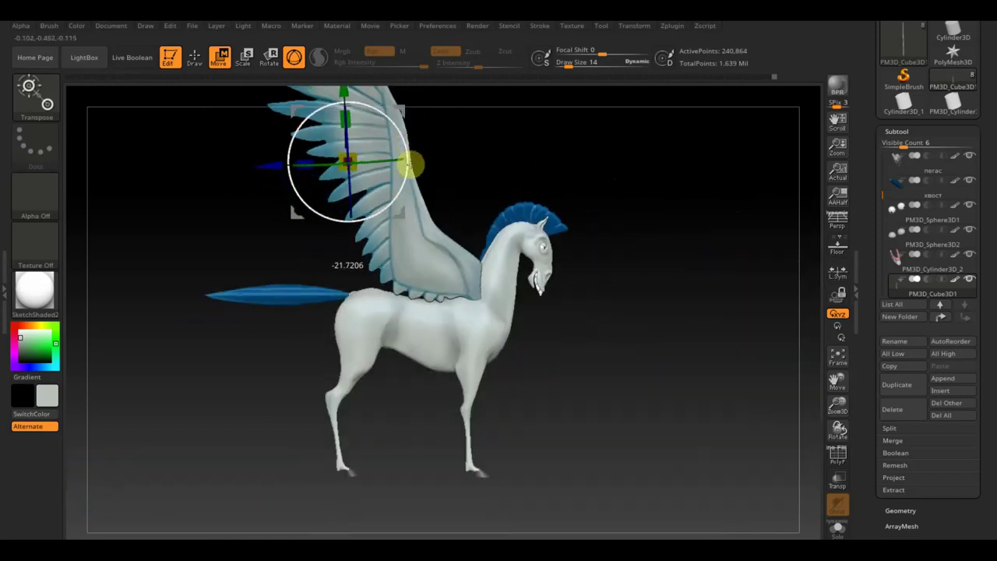
{"action": "left_click_drag", "start_coordinate": [265, 165], "coordinate": [249, 173]}
{"action": "mouse_move", "coordinate": [620, 332]}
{"action": "left_mouse_down"}
{"action": "mouse_move", "coordinate": [609, 371]}
{"action": "mouse_move", "coordinate": [592, 381]}
{"action": "mouse_move", "coordinate": [585, 441]}
{"action": "mouse_move", "coordinate": [574, 429]}
{"action": "mouse_move", "coordinate": [636, 358]}
{"action": "mouse_move", "coordinate": [625, 345]}
{"action": "left_mouse_up"}
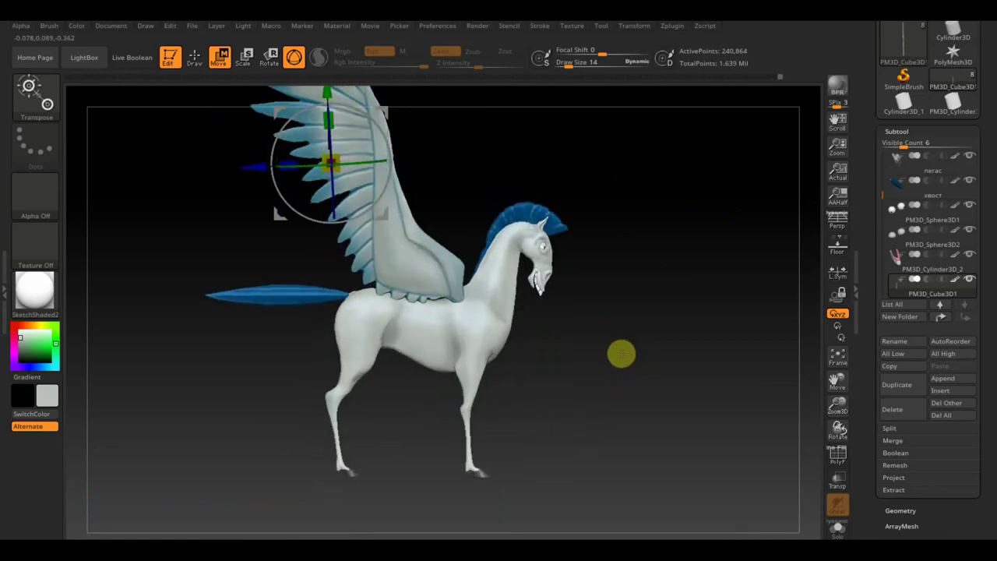
{"action": "mouse_move", "coordinate": [554, 356]}
{"action": "left_mouse_down"}
{"action": "mouse_move", "coordinate": [630, 369]}
{"action": "mouse_move", "coordinate": [591, 358]}
{"action": "left_mouse_up"}
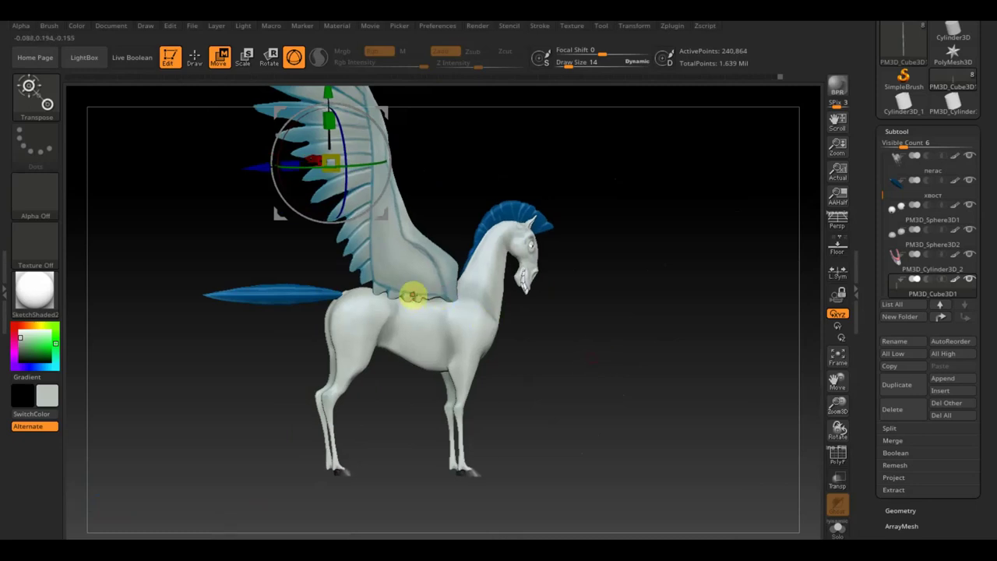
{"action": "mouse_move", "coordinate": [578, 320]}
{"action": "left_mouse_down"}
{"action": "mouse_move", "coordinate": [599, 348]}
{"action": "mouse_move", "coordinate": [462, 389]}
{"action": "mouse_move", "coordinate": [485, 407]}
{"action": "mouse_move", "coordinate": [597, 374]}
{"action": "mouse_move", "coordinate": [579, 366]}
{"action": "left_mouse_up"}
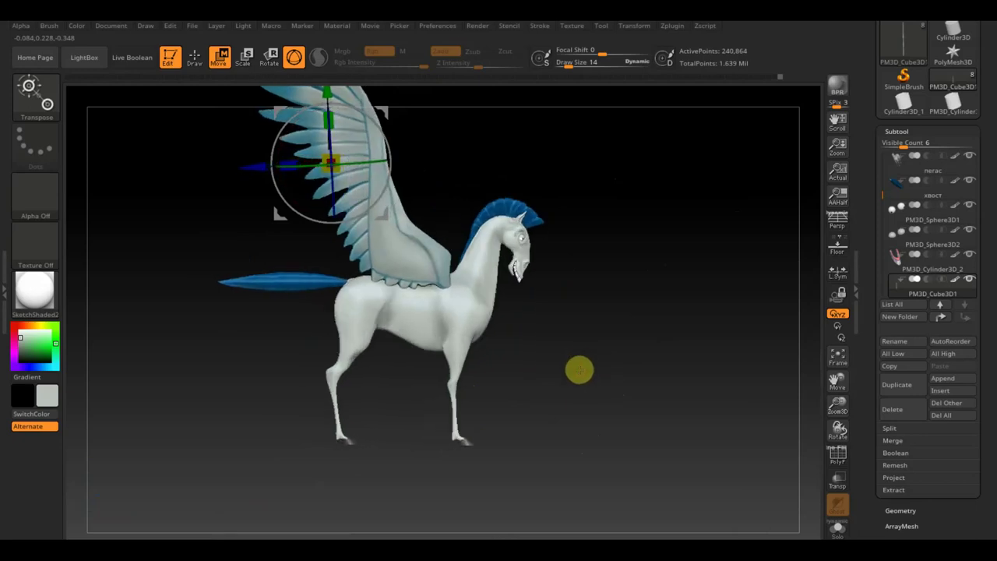
{"action": "mouse_move", "coordinate": [390, 148]}
{"action": "left_mouse_down"}
{"action": "mouse_move", "coordinate": [388, 115]}
{"action": "mouse_move", "coordinate": [403, 82]}
{"action": "mouse_move", "coordinate": [265, 118]}
{"action": "mouse_move", "coordinate": [284, 127]}
{"action": "left_mouse_up"}
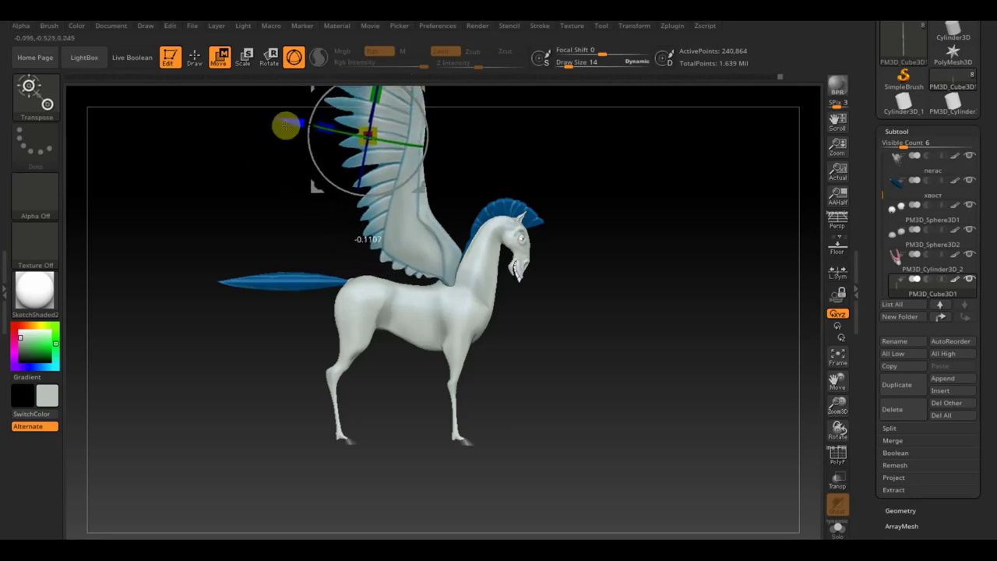
{"action": "mouse_move", "coordinate": [625, 246]}
{"action": "left_mouse_down"}
{"action": "mouse_move", "coordinate": [600, 283]}
{"action": "mouse_move", "coordinate": [553, 299]}
{"action": "mouse_move", "coordinate": [623, 280]}
{"action": "mouse_move", "coordinate": [613, 277]}
{"action": "left_mouse_up"}
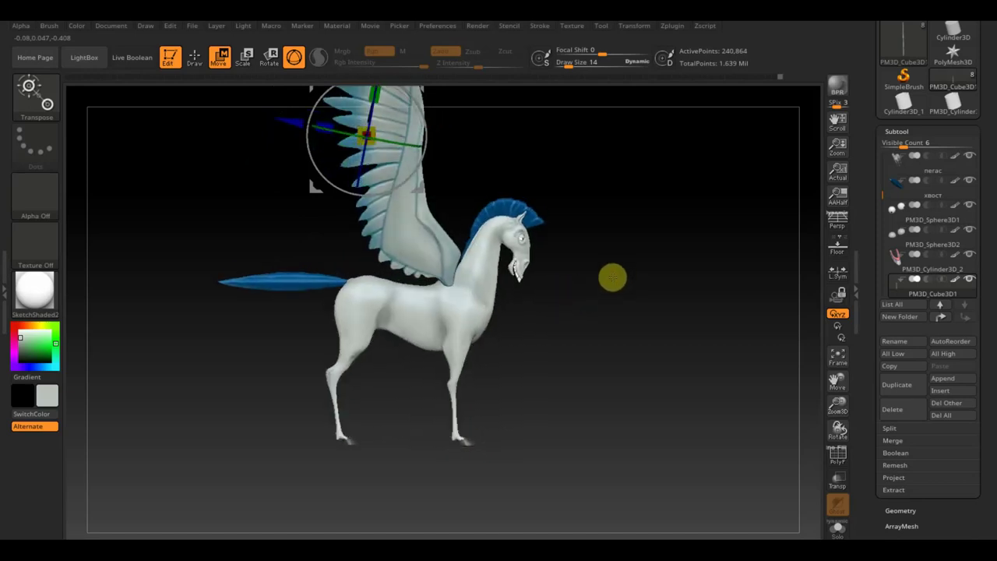
{"action": "left_click_drag", "start_coordinate": [618, 314], "coordinate": [678, 413], "text": "alt"}
{"action": "mouse_move", "coordinate": [708, 445]}
{"action": "left_mouse_down"}
{"action": "mouse_move", "coordinate": [746, 451]}
{"action": "mouse_move", "coordinate": [632, 444]}
{"action": "left_mouse_up"}
{"action": "mouse_move", "coordinate": [608, 462]}
{"action": "left_mouse_down"}
{"action": "mouse_move", "coordinate": [590, 366]}
{"action": "mouse_move", "coordinate": [623, 350]}
{"action": "mouse_move", "coordinate": [602, 285]}
{"action": "mouse_move", "coordinate": [629, 419]}
{"action": "left_mouse_up"}
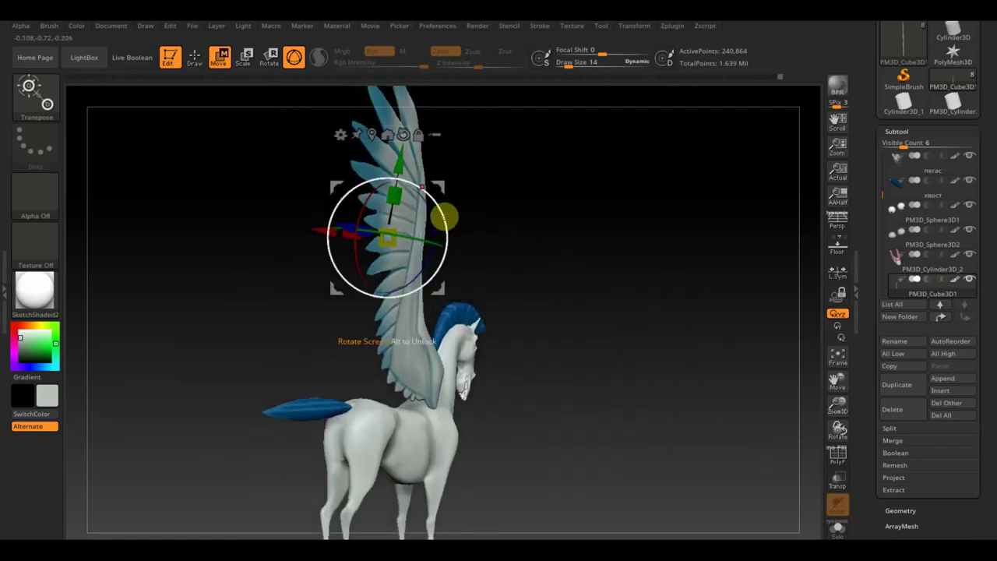
{"action": "left_click_drag", "start_coordinate": [400, 161], "coordinate": [399, 159]}
{"action": "mouse_move", "coordinate": [563, 247]}
{"action": "left_mouse_down"}
{"action": "mouse_move", "coordinate": [632, 343]}
{"action": "mouse_move", "coordinate": [612, 335]}
{"action": "left_mouse_up"}
{"action": "mouse_move", "coordinate": [673, 286]}
{"action": "left_mouse_down"}
{"action": "mouse_move", "coordinate": [659, 407]}
{"action": "mouse_move", "coordinate": [639, 432]}
{"action": "mouse_move", "coordinate": [646, 454]}
{"action": "mouse_move", "coordinate": [608, 323]}
{"action": "mouse_move", "coordinate": [615, 319]}
{"action": "left_mouse_up"}
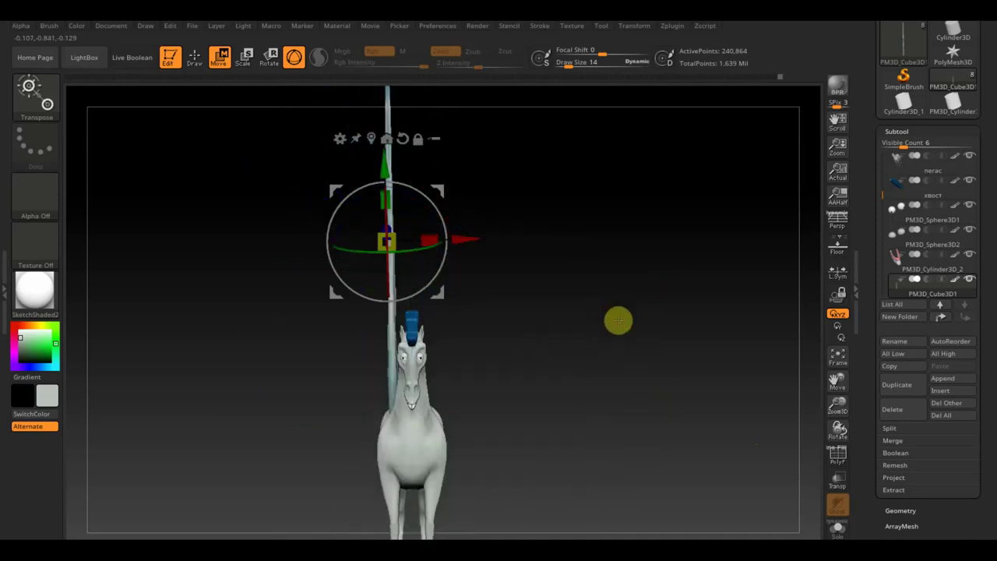
- Apply Mirror And Weld from Modify Topology to create the second wing, then return to Draw mode
{"action": "left_click", "coordinate": [908, 513]}
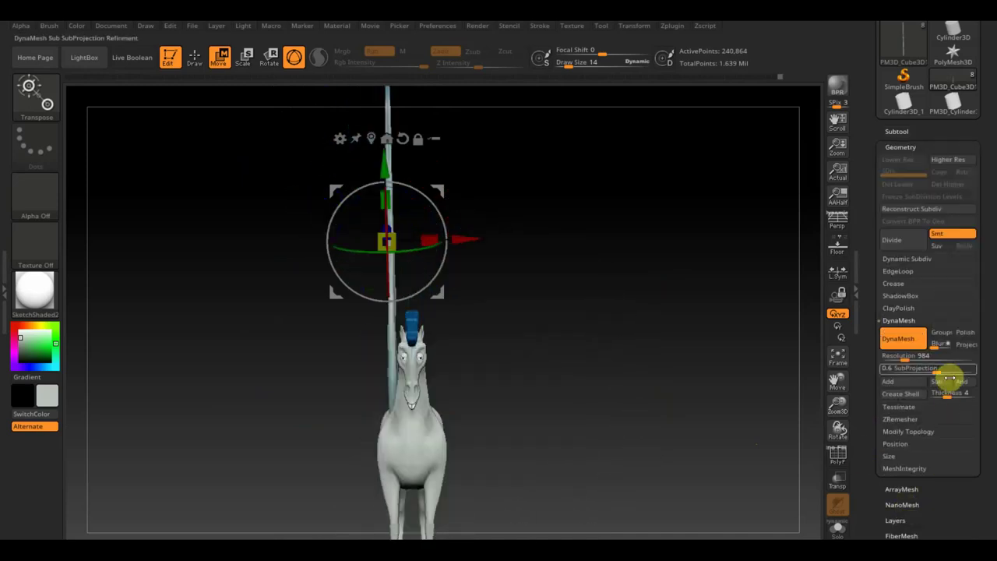
{"action": "left_click", "coordinate": [916, 433]}
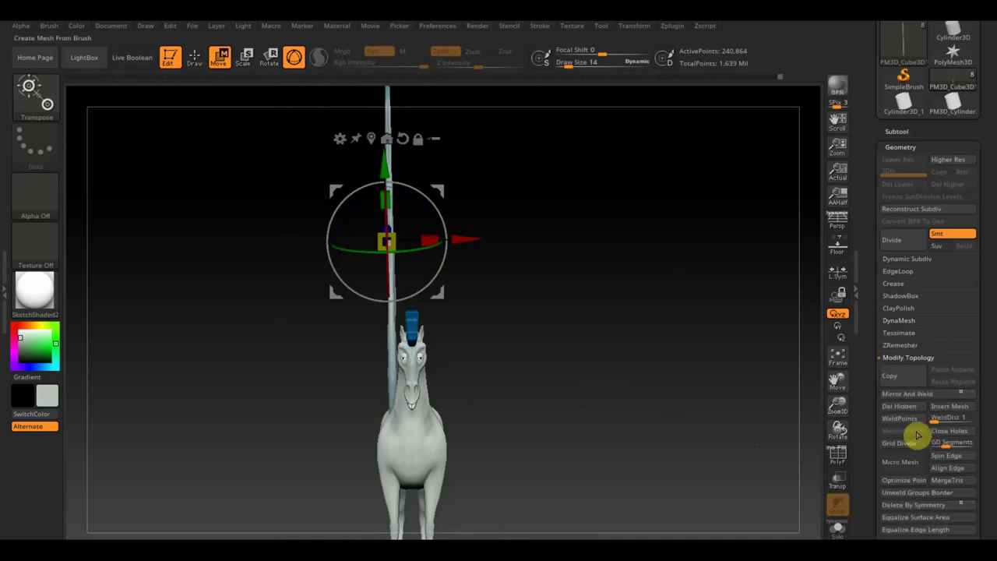
{"action": "left_click", "coordinate": [921, 395]}
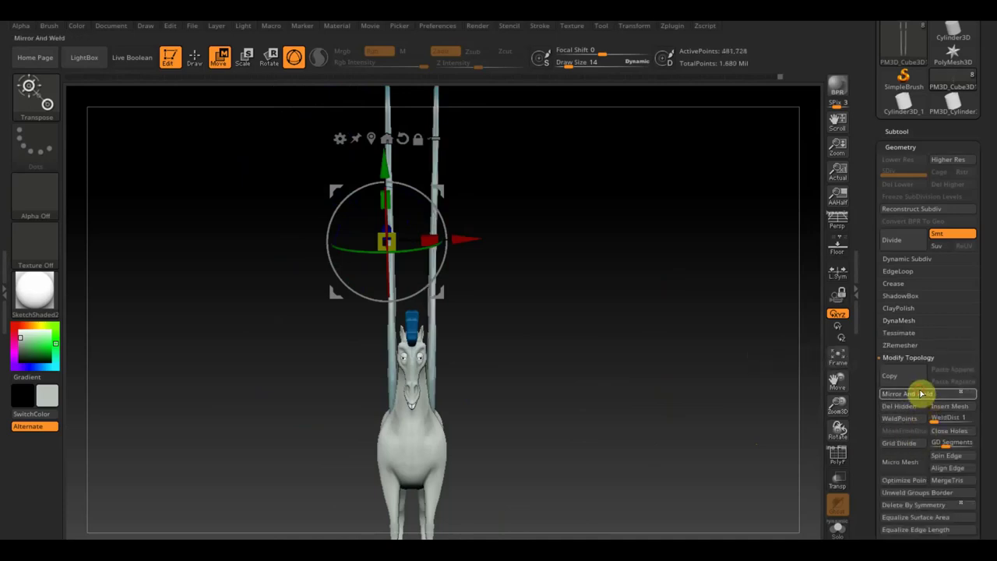
{"action": "mouse_move", "coordinate": [666, 394]}
{"action": "left_mouse_down"}
{"action": "mouse_move", "coordinate": [612, 407]}
{"action": "mouse_move", "coordinate": [605, 425]}
{"action": "mouse_move", "coordinate": [658, 403]}
{"action": "mouse_move", "coordinate": [690, 414]}
{"action": "left_mouse_up"}
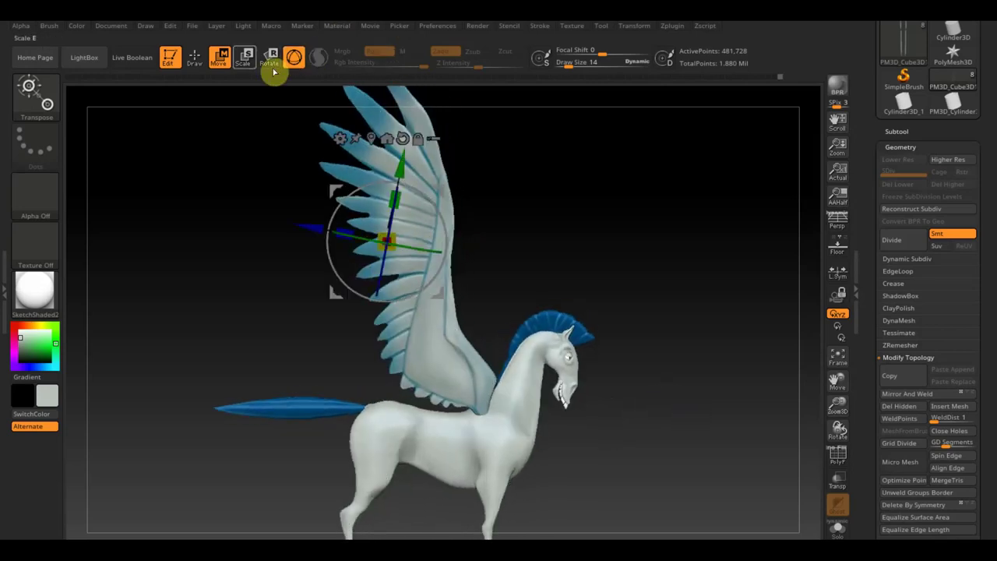
{"action": "left_click", "coordinate": [195, 59]}
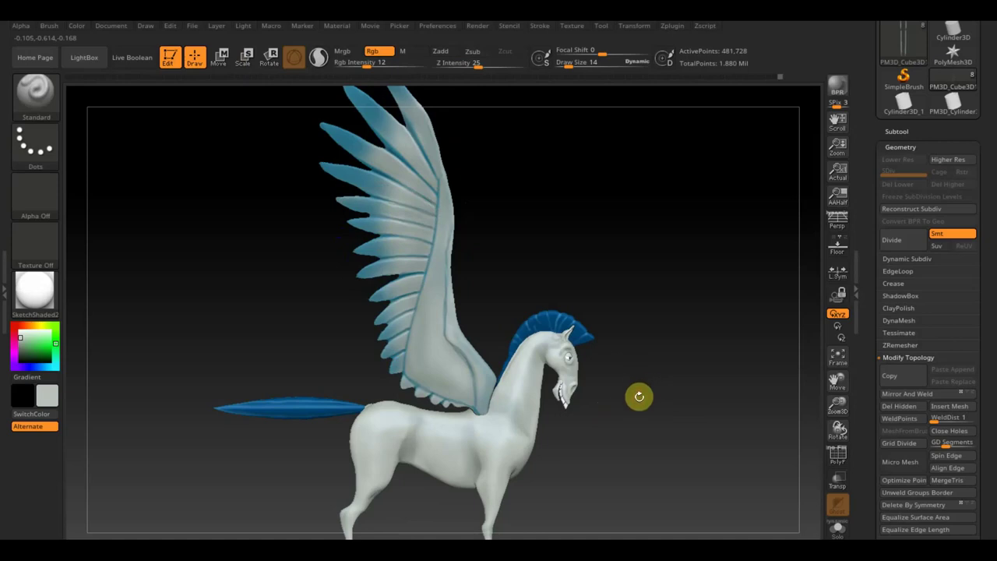
{"action": "mouse_move", "coordinate": [642, 403]}
{"action": "left_mouse_down"}
{"action": "mouse_move", "coordinate": [658, 437]}
{"action": "mouse_move", "coordinate": [650, 419]}
{"action": "mouse_move", "coordinate": [656, 423]}
{"action": "mouse_move", "coordinate": [505, 395]}
{"action": "left_mouse_up"}
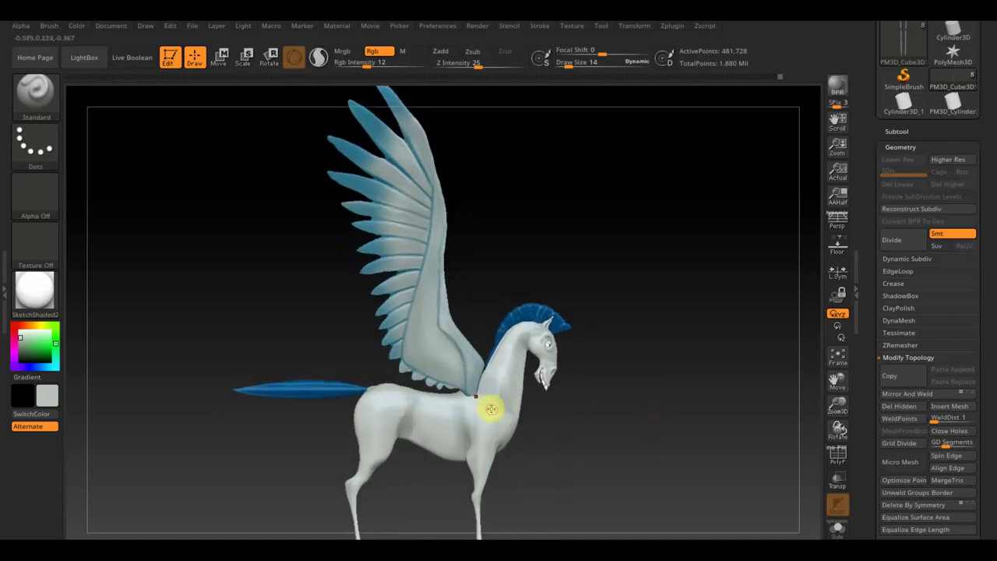
{"action": "mouse_move", "coordinate": [541, 236]}
{"action": "left_mouse_down", "text": "alt"}
{"action": "mouse_move", "coordinate": [566, 272]}
{"action": "mouse_move", "coordinate": [445, 336]}
{"action": "left_mouse_up", "text": "alt"}
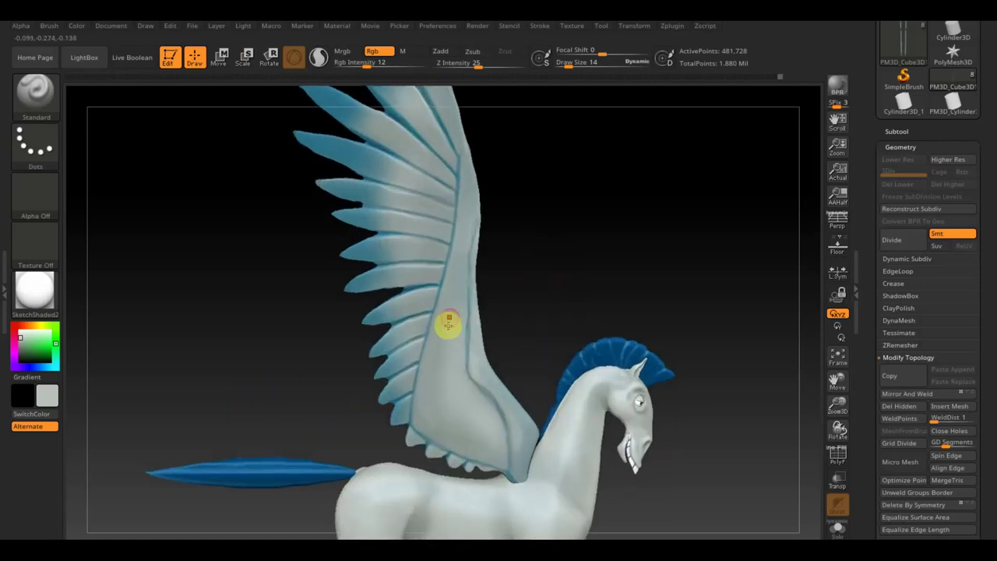
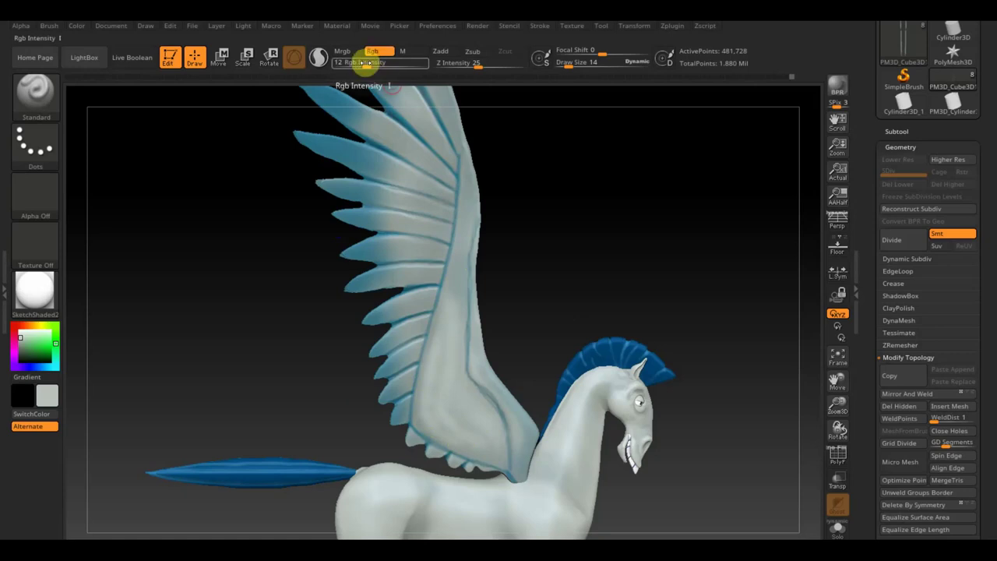
- Set Rgb Intensity to 4, lower Draw Size, and softly polypaint blue along the wing edge
{"action": "left_click_drag", "start_coordinate": [360, 67], "coordinate": [351, 63]}
{"action": "left_click_drag", "start_coordinate": [547, 63], "coordinate": [569, 68]}
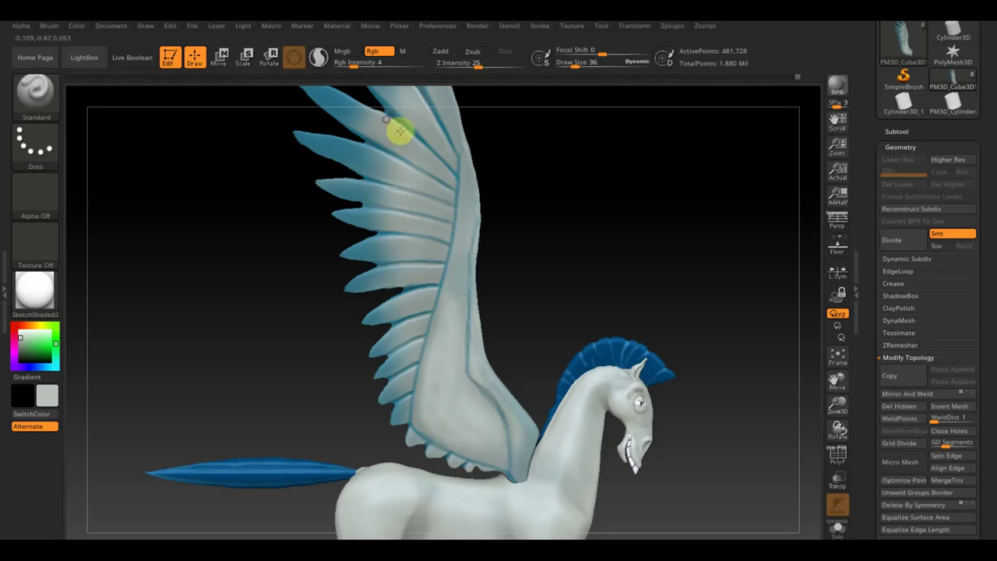
{"action": "left_click_drag", "start_coordinate": [434, 101], "coordinate": [483, 211]}
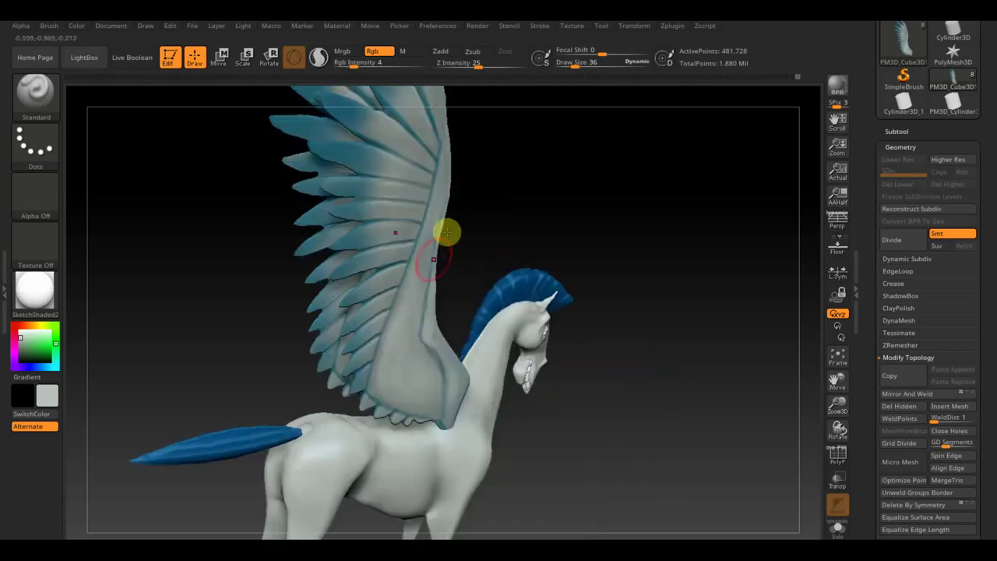
{"action": "left_click", "coordinate": [399, 215]}
{"action": "mouse_move", "coordinate": [505, 240]}
{"action": "left_mouse_down"}
{"action": "mouse_move", "coordinate": [523, 223]}
{"action": "mouse_move", "coordinate": [534, 342]}
{"action": "left_mouse_up"}
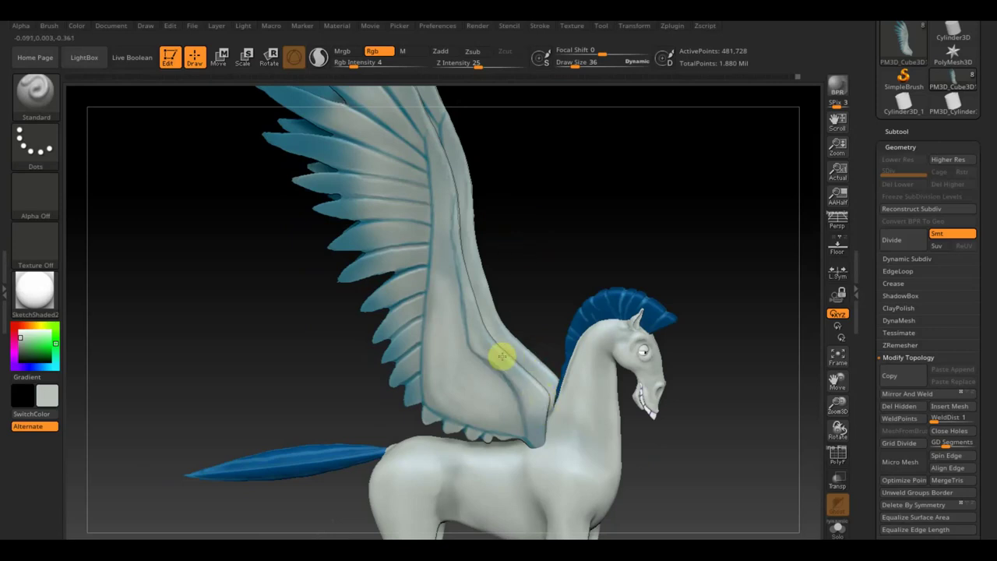
{"action": "left_click_drag", "start_coordinate": [484, 319], "coordinate": [536, 404]}
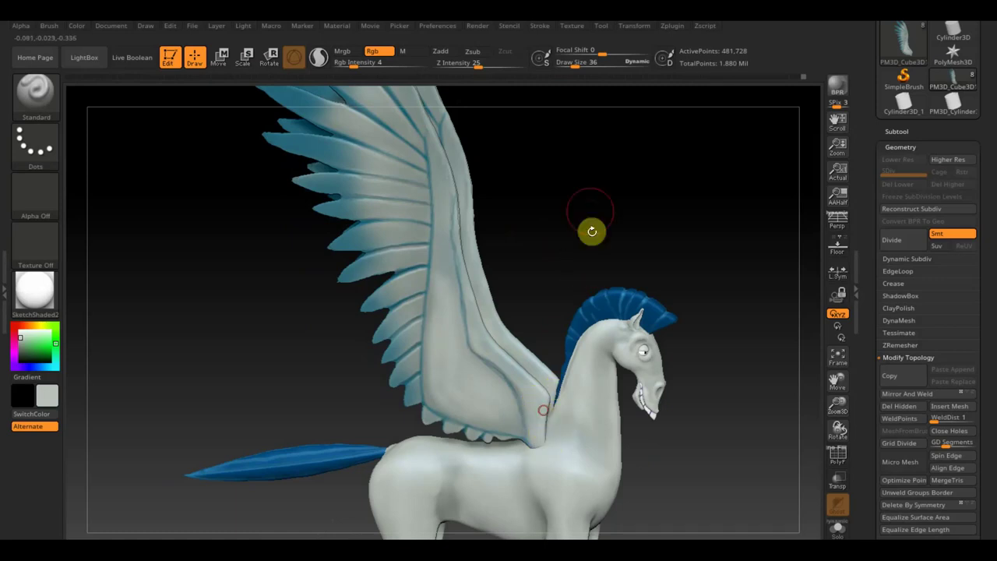
- Zoom in on the head and neck and expand the Subtool palette
{"action": "mouse_move", "coordinate": [583, 196]}
{"action": "left_mouse_down"}
{"action": "mouse_move", "coordinate": [625, 240]}
{"action": "mouse_move", "coordinate": [605, 216]}
{"action": "mouse_move", "coordinate": [645, 223]}
{"action": "mouse_move", "coordinate": [574, 174]}
{"action": "mouse_move", "coordinate": [666, 290]}
{"action": "mouse_move", "coordinate": [661, 316]}
{"action": "mouse_move", "coordinate": [674, 317]}
{"action": "left_mouse_up"}
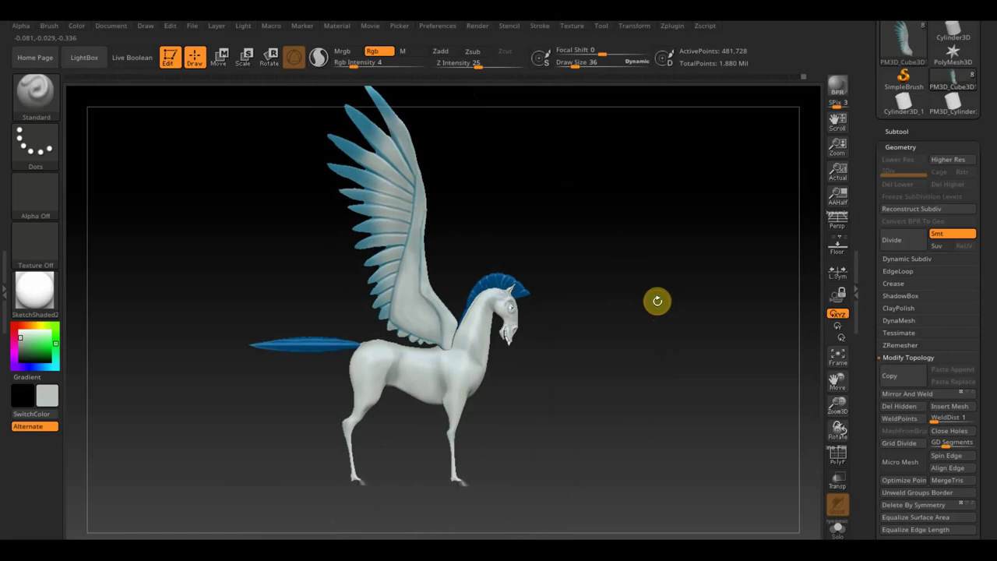
{"action": "mouse_move", "coordinate": [663, 299]}
{"action": "left_mouse_down"}
{"action": "mouse_move", "coordinate": [675, 288]}
{"action": "mouse_move", "coordinate": [746, 427]}
{"action": "mouse_move", "coordinate": [730, 433]}
{"action": "mouse_move", "coordinate": [577, 396]}
{"action": "mouse_move", "coordinate": [494, 325]}
{"action": "left_mouse_up"}
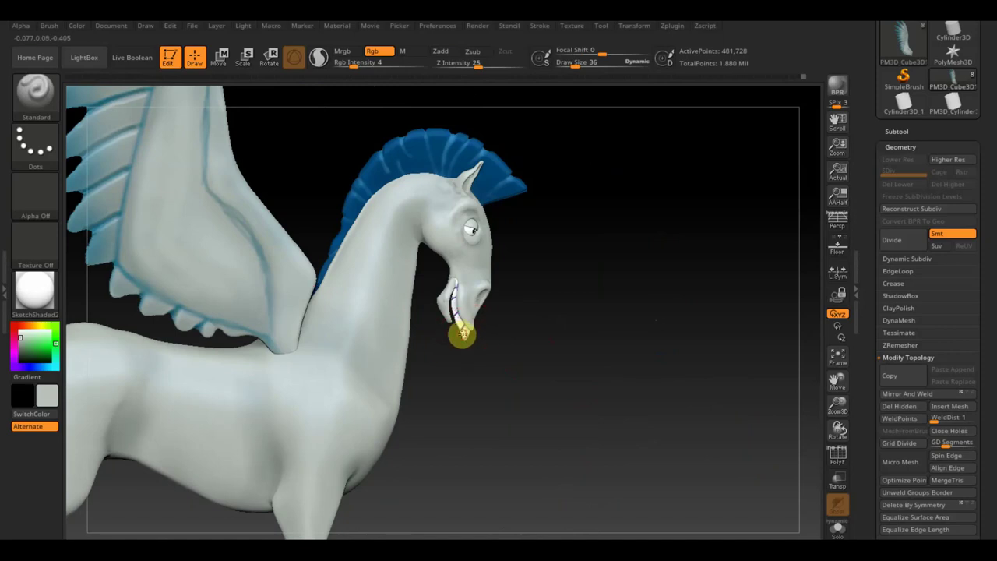
{"action": "left_click", "coordinate": [906, 129]}
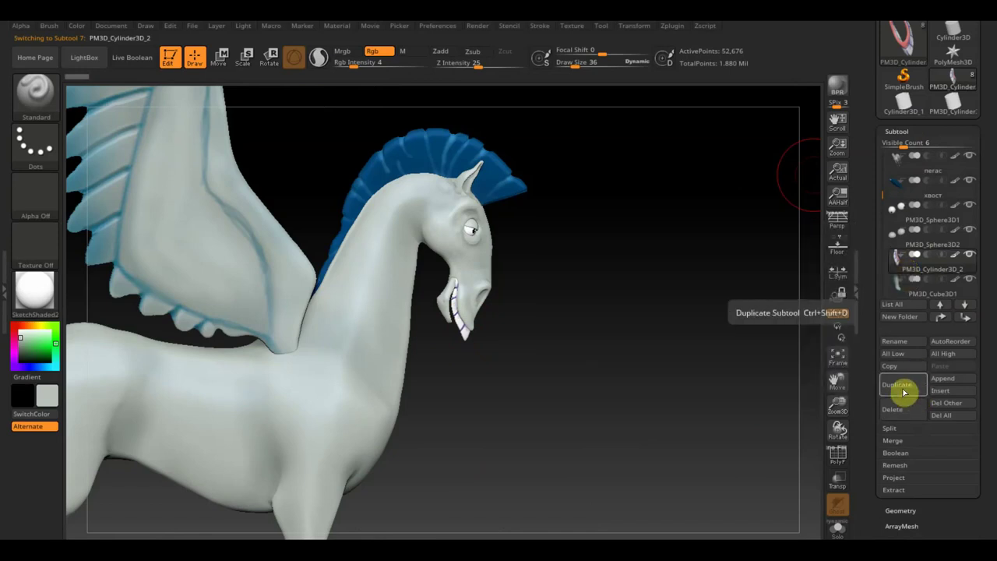
- Duplicate the teeth subtool and pull the copy out of the mouth with the Move gizmo
{"action": "left_click", "coordinate": [902, 390]}
{"action": "left_click_drag", "start_coordinate": [661, 288], "coordinate": [608, 291]}
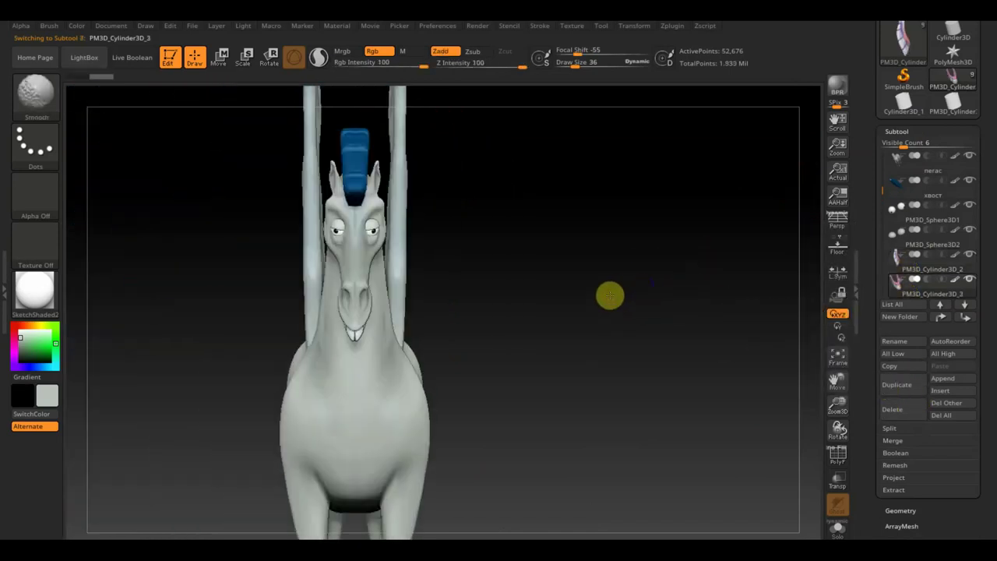
{"action": "left_click", "coordinate": [226, 59]}
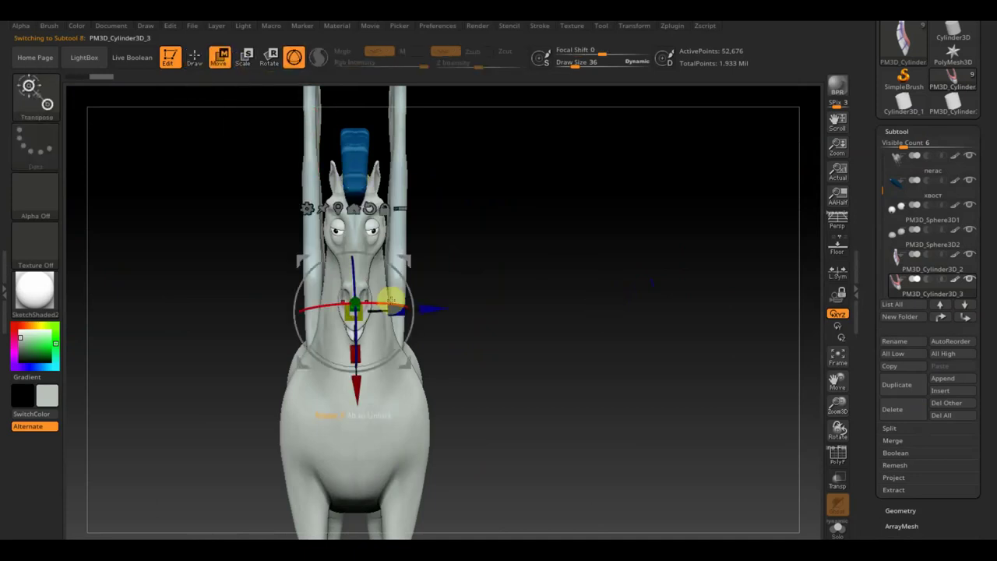
{"action": "left_click_drag", "start_coordinate": [379, 304], "coordinate": [183, 343]}
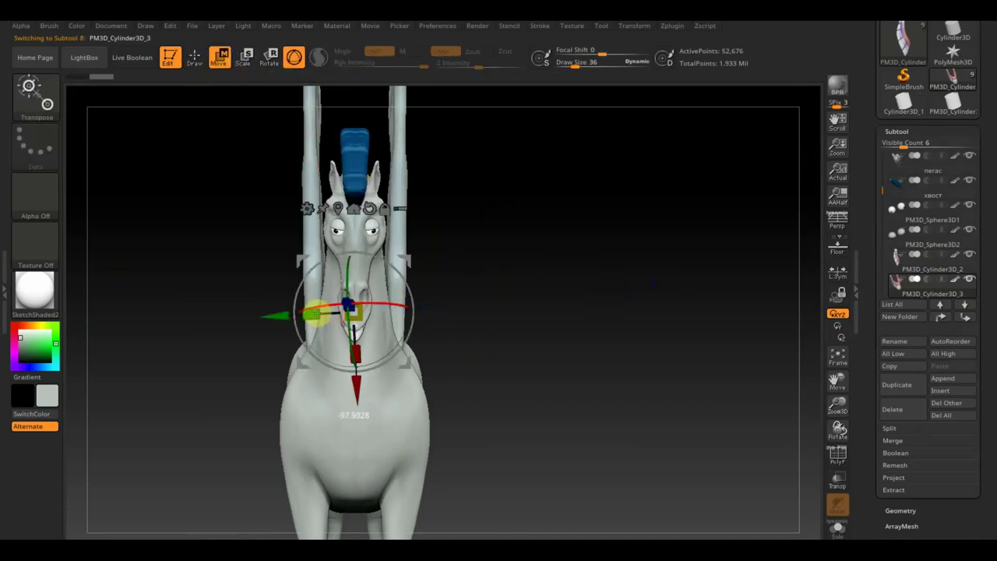
{"action": "left_click_drag", "start_coordinate": [534, 403], "coordinate": [632, 398]}
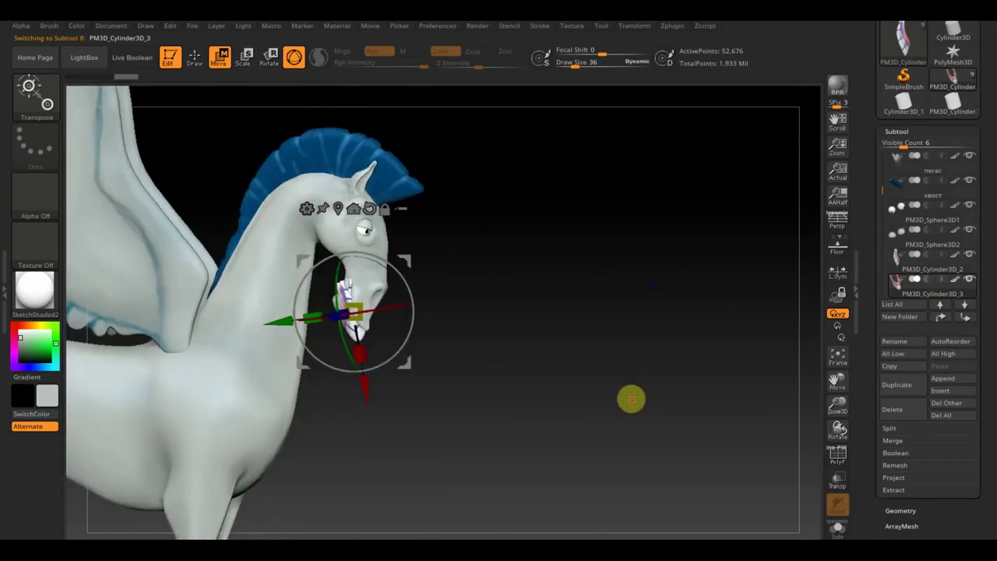
{"action": "left_click_drag", "start_coordinate": [578, 358], "coordinate": [652, 469], "text": "alt"}
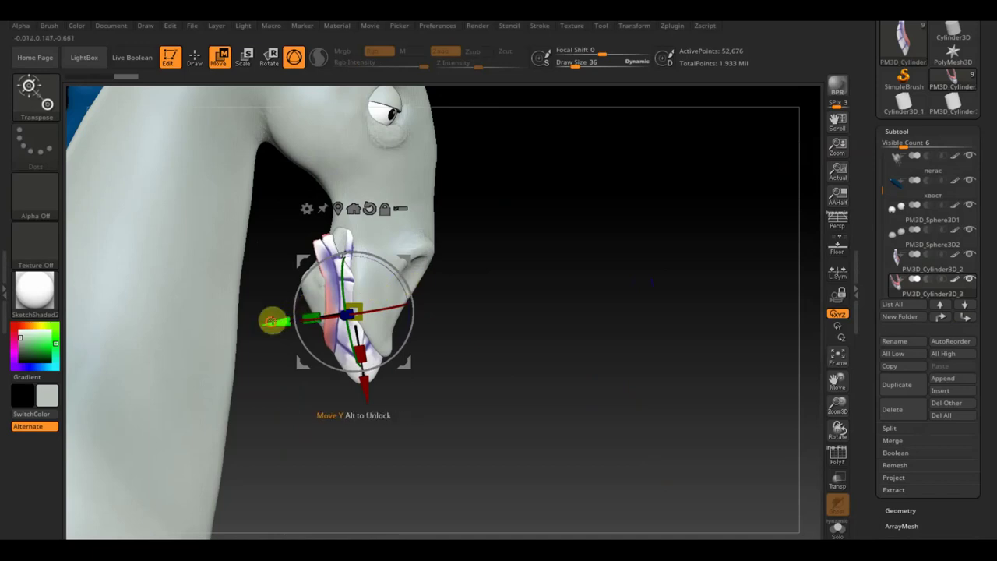
{"action": "left_click_drag", "start_coordinate": [272, 321], "coordinate": [439, 327]}
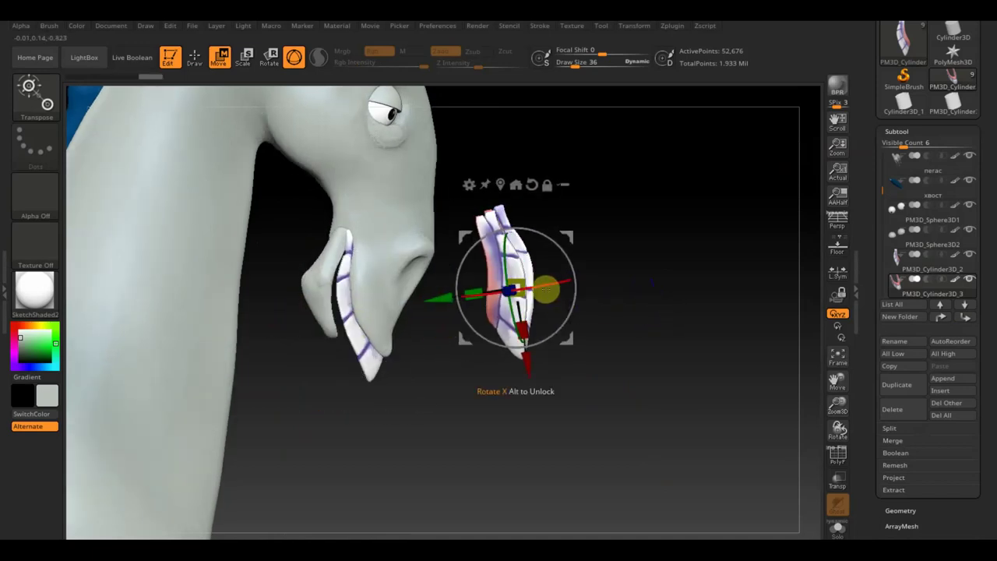
- Rotate, tilt and shrink the copied tooth piece, then move it onto the front of the muzzle
{"action": "left_click_drag", "start_coordinate": [541, 283], "coordinate": [550, 288]}
{"action": "left_click_drag", "start_coordinate": [668, 327], "coordinate": [588, 343]}
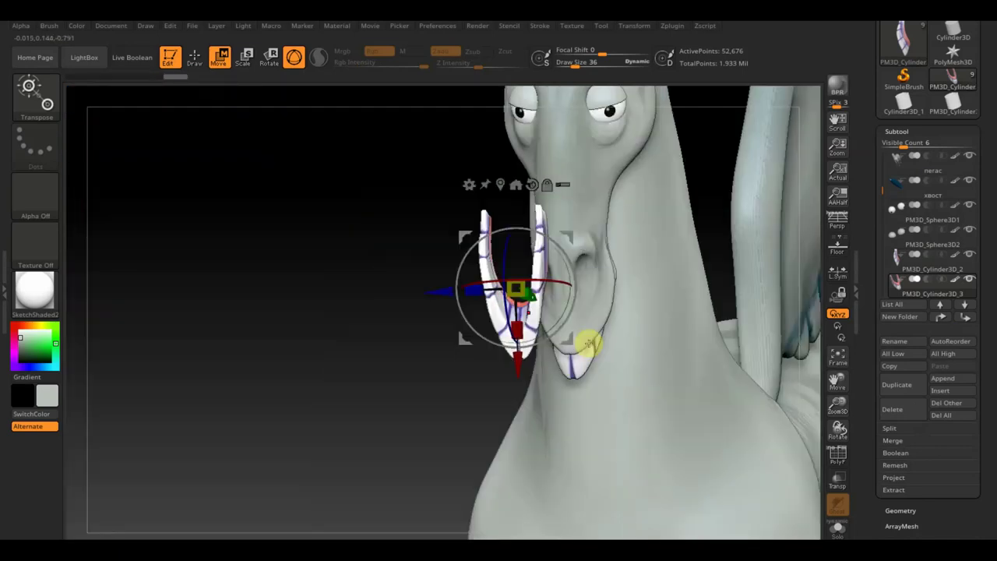
{"action": "left_click_drag", "start_coordinate": [363, 260], "coordinate": [383, 271]}
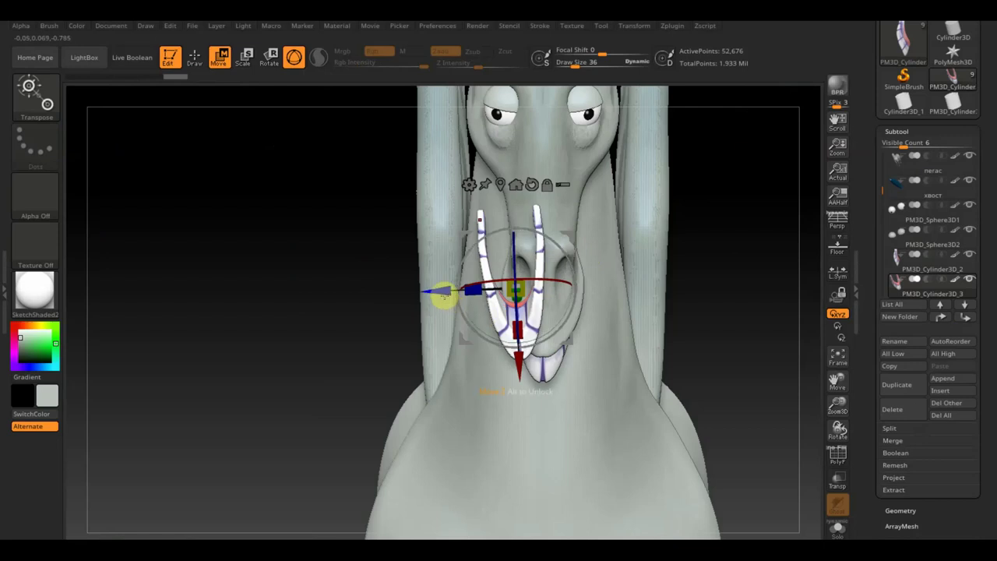
{"action": "left_click_drag", "start_coordinate": [439, 293], "coordinate": [462, 296]}
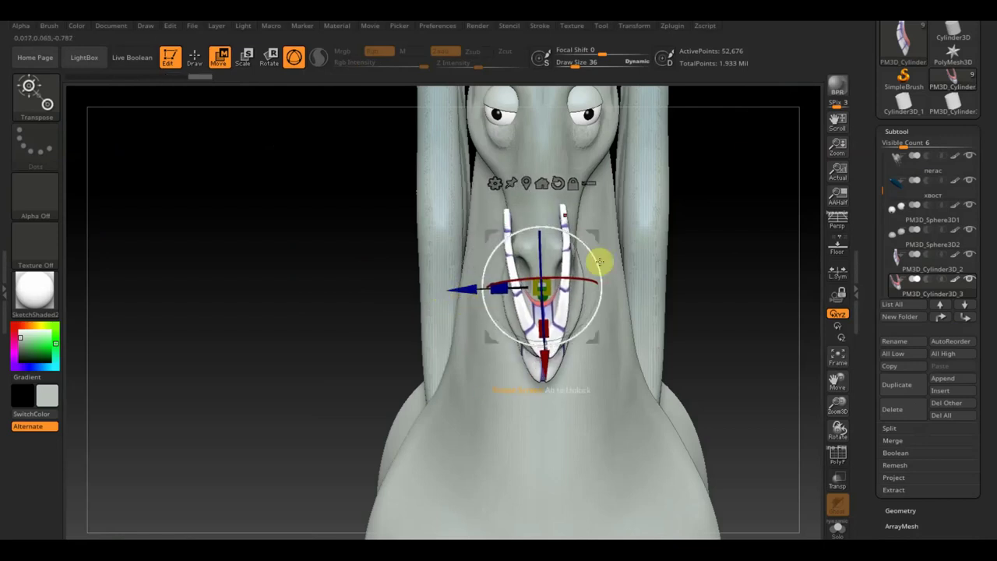
{"action": "left_click_drag", "start_coordinate": [597, 255], "coordinate": [596, 258]}
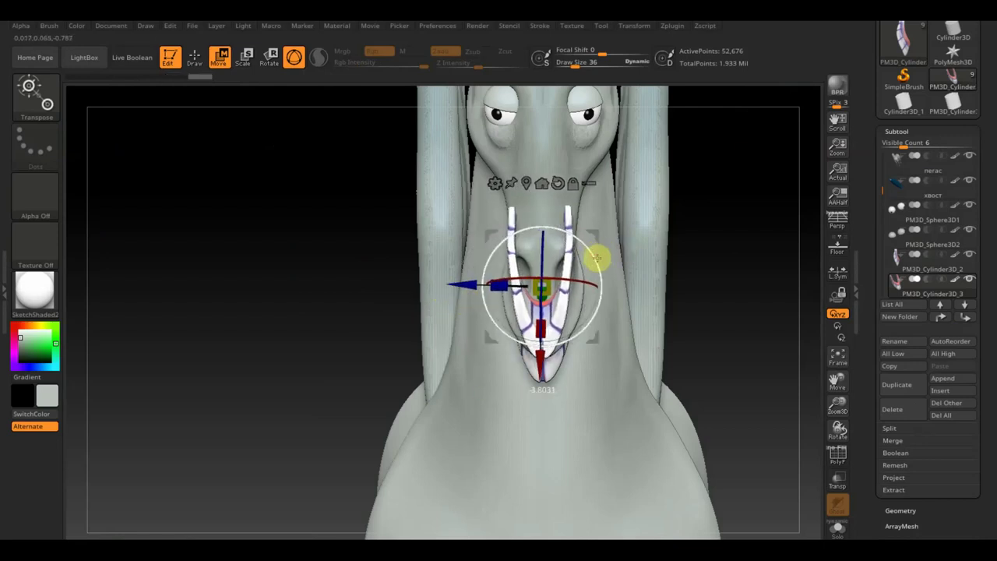
{"action": "mouse_move", "coordinate": [256, 269]}
{"action": "left_mouse_down"}
{"action": "mouse_move", "coordinate": [337, 285]}
{"action": "mouse_move", "coordinate": [636, 408]}
{"action": "left_mouse_up"}
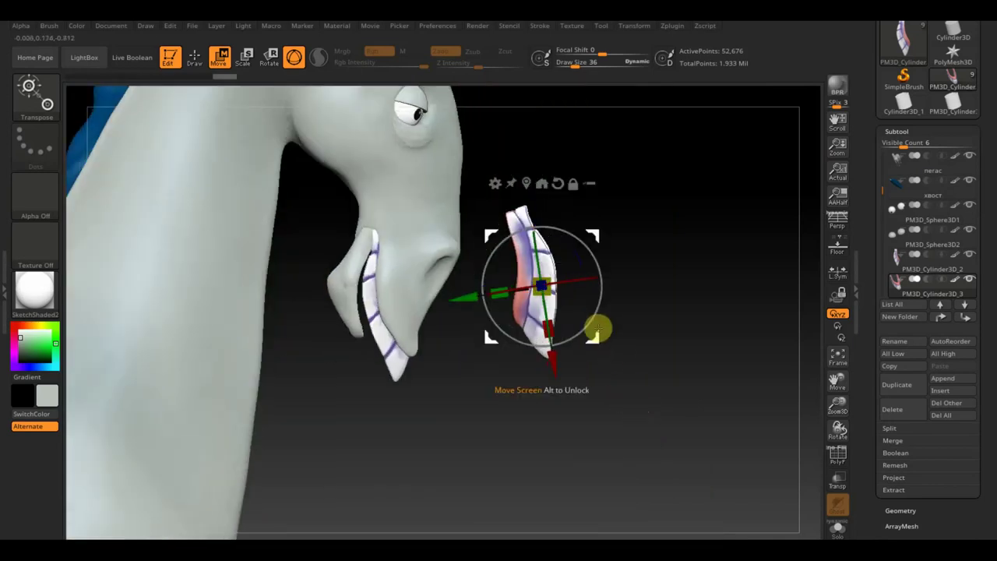
{"action": "left_click_drag", "start_coordinate": [551, 285], "coordinate": [546, 284]}
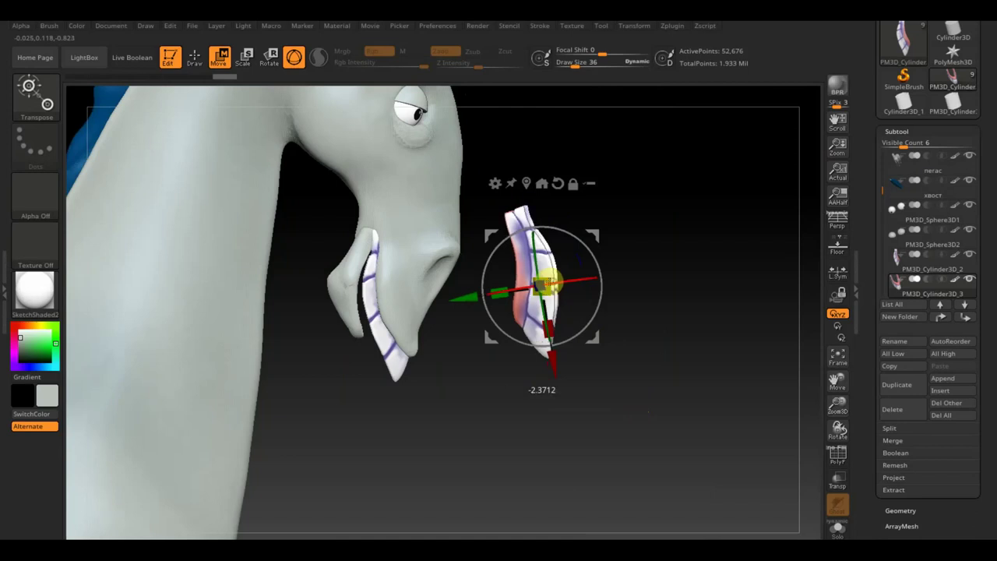
{"action": "left_click", "coordinate": [637, 304], "text": "ctrl"}
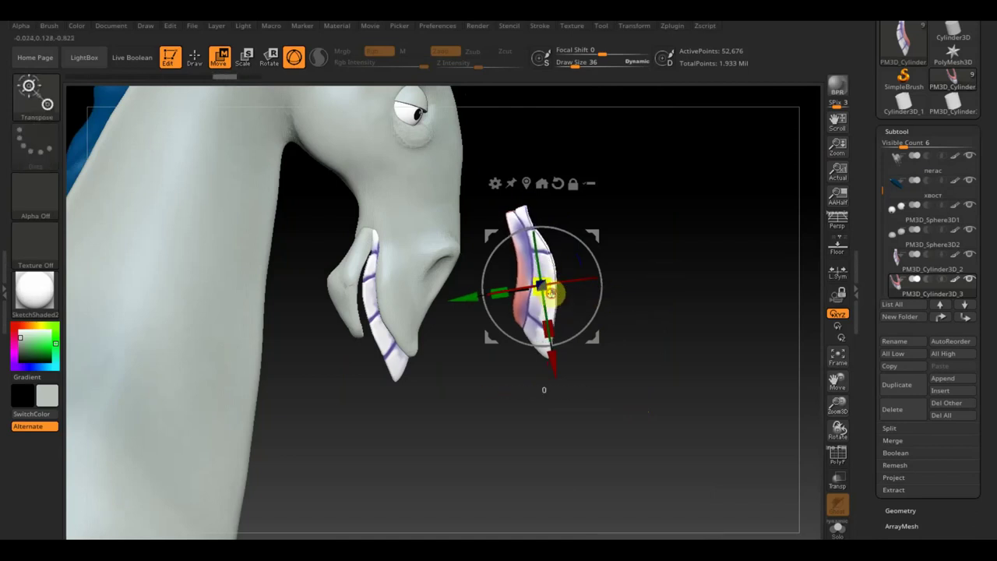
{"action": "left_click_drag", "start_coordinate": [550, 293], "coordinate": [537, 271]}
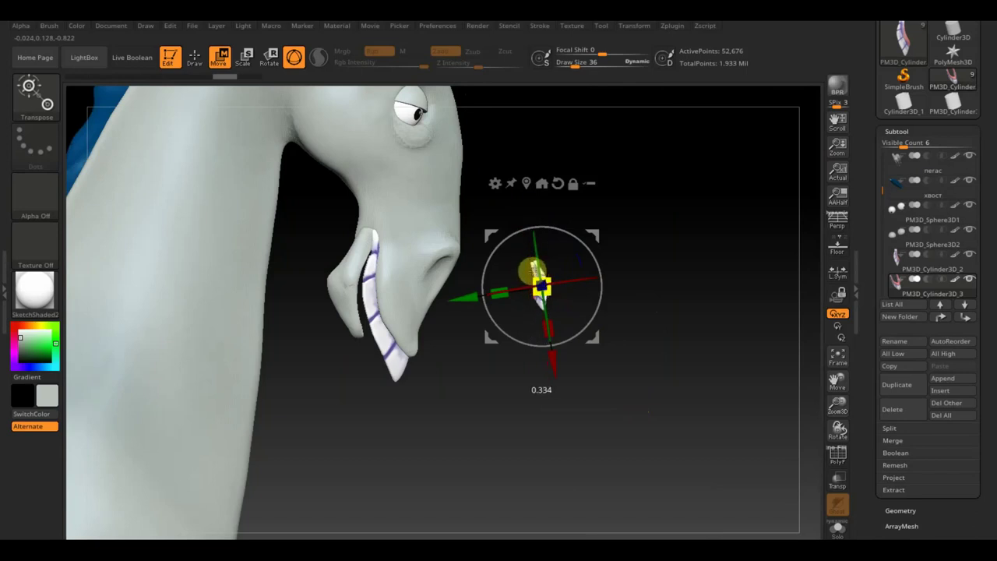
{"action": "left_click_drag", "start_coordinate": [532, 270], "coordinate": [534, 270]}
{"action": "left_click_drag", "start_coordinate": [597, 229], "coordinate": [422, 263]}
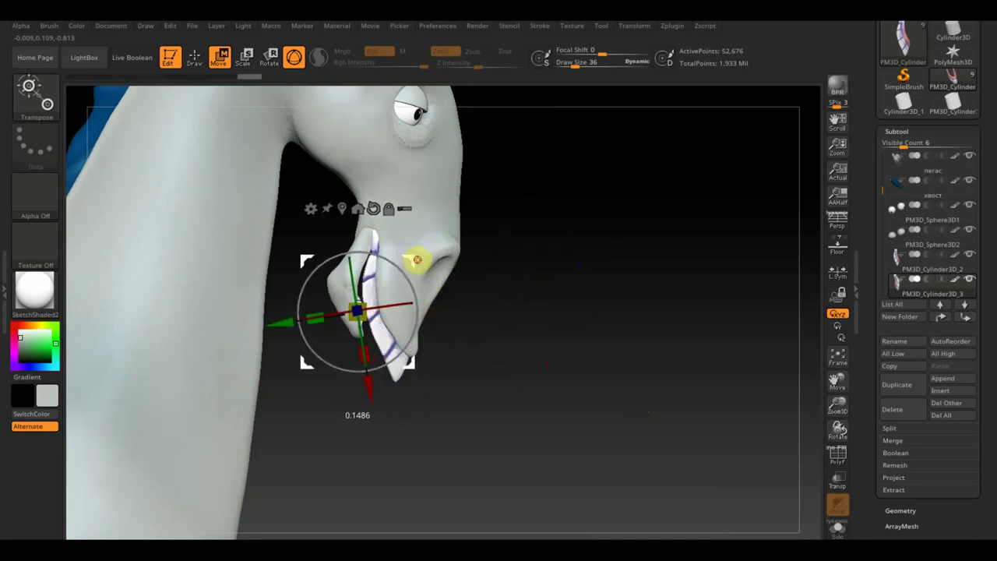
- Enlarge, stand upright, raise and tilt the tooth copy so it follows the lip
{"action": "scroll", "coordinate": [608, 331], "scroll_direction": "up", "scroll_amount": 2}
{"action": "scroll", "coordinate": [617, 335], "scroll_direction": "up", "scroll_amount": 3}
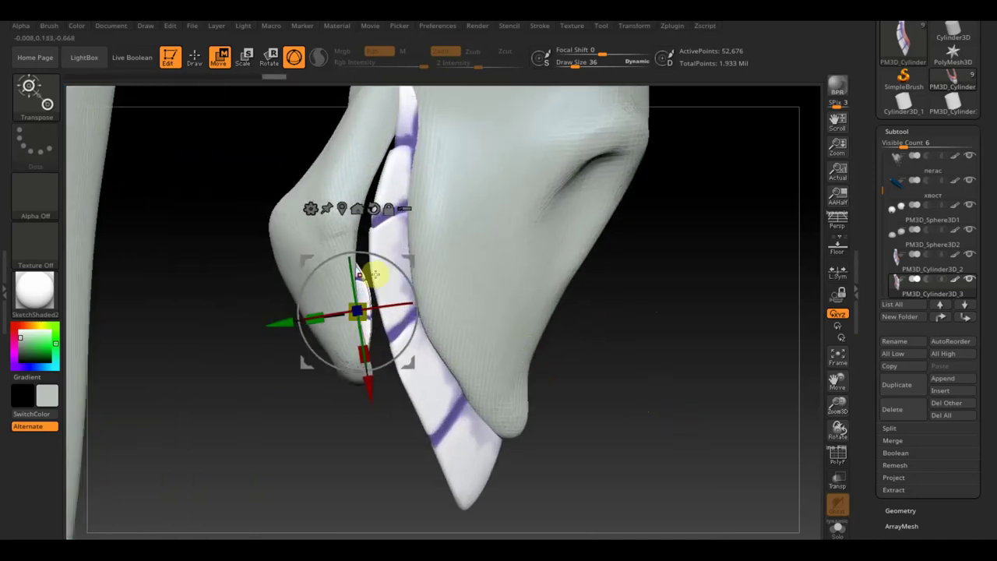
{"action": "left_click_drag", "start_coordinate": [364, 319], "coordinate": [382, 321]}
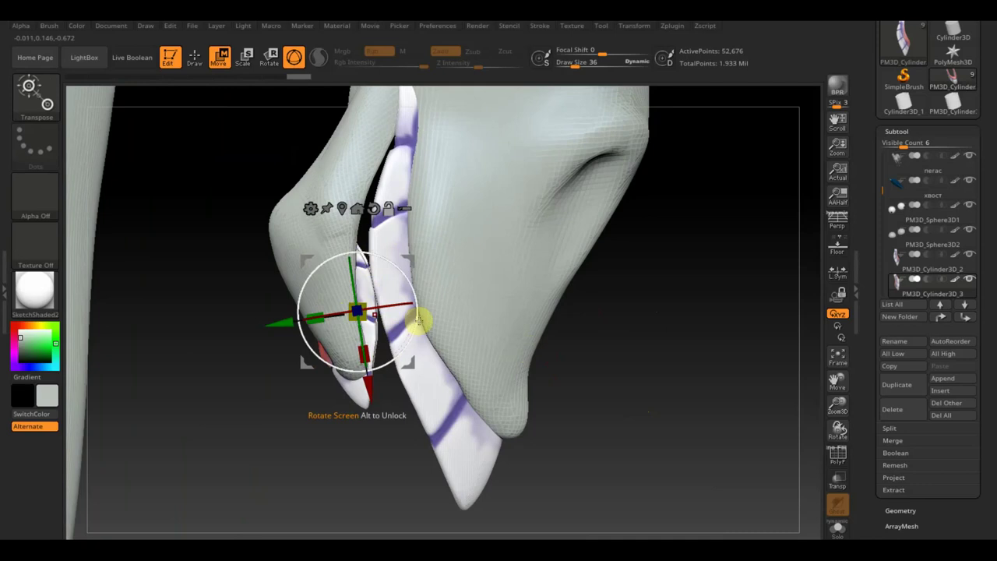
{"action": "left_click_drag", "start_coordinate": [418, 319], "coordinate": [414, 331]}
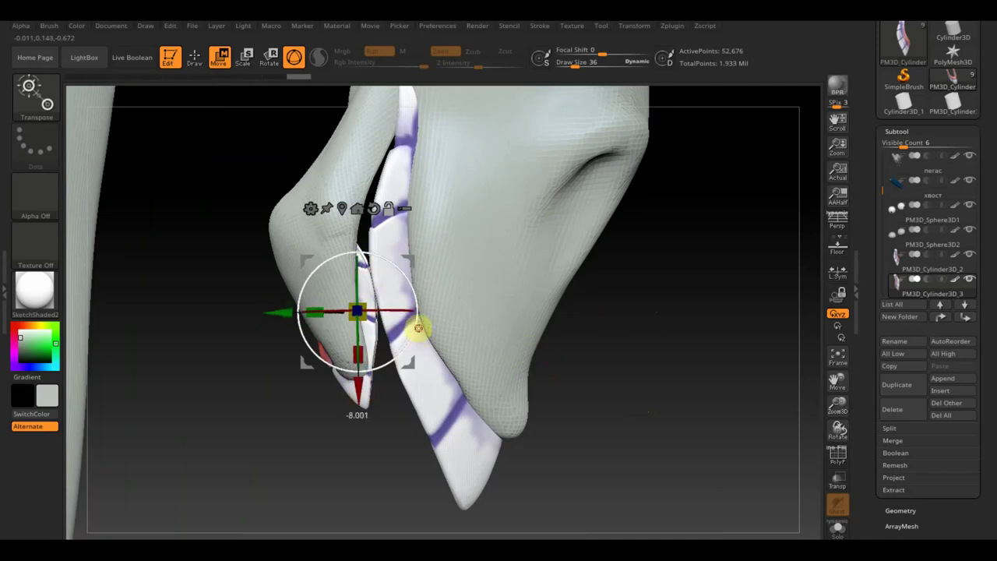
{"action": "left_click_drag", "start_coordinate": [411, 365], "coordinate": [408, 337]}
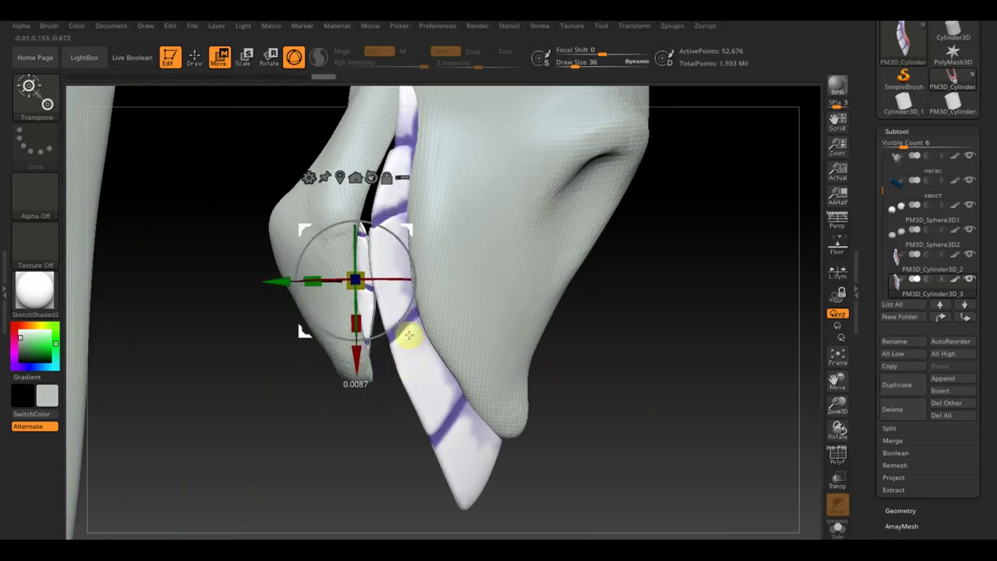
{"action": "left_click_drag", "start_coordinate": [413, 272], "coordinate": [416, 260]}
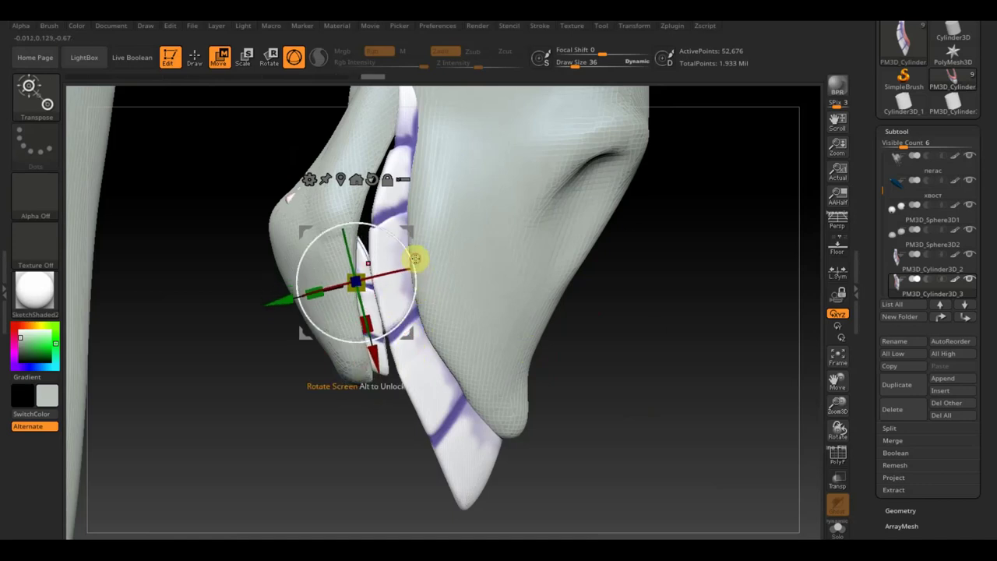
{"action": "mouse_move", "coordinate": [695, 330]}
{"action": "left_mouse_down"}
{"action": "mouse_move", "coordinate": [665, 334]}
{"action": "mouse_move", "coordinate": [560, 278]}
{"action": "mouse_move", "coordinate": [545, 285]}
{"action": "mouse_move", "coordinate": [550, 312]}
{"action": "left_mouse_up"}
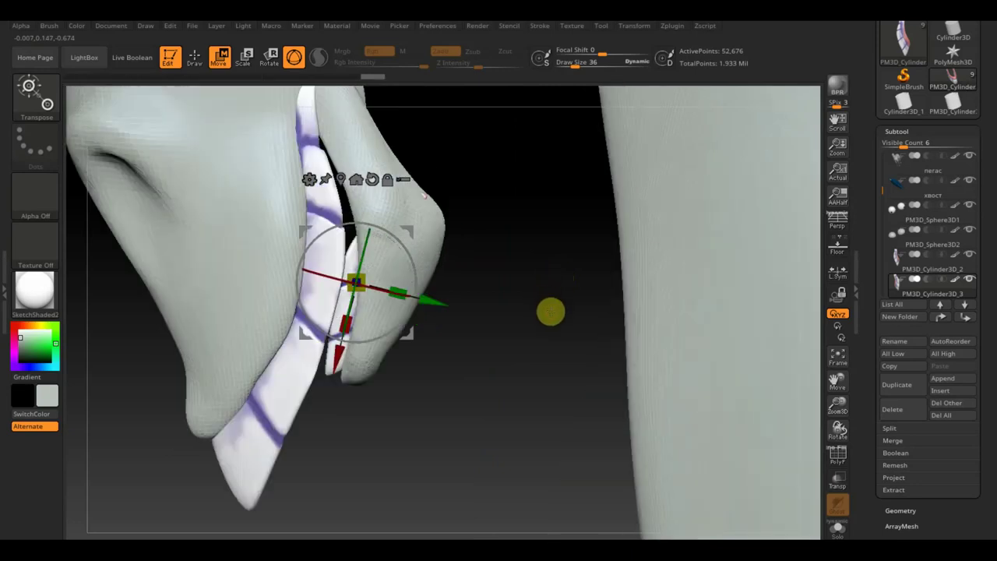
- Select the original teeth piece PM3D_Cylinder3D_2, shrink it and raise it slightly
{"action": "left_click", "coordinate": [277, 410], "text": "alt"}
{"action": "mouse_move", "coordinate": [296, 314]}
{"action": "left_mouse_down"}
{"action": "mouse_move", "coordinate": [281, 290]}
{"action": "mouse_move", "coordinate": [289, 281]}
{"action": "left_mouse_up"}
{"action": "left_click_drag", "start_coordinate": [281, 396], "coordinate": [277, 382]}
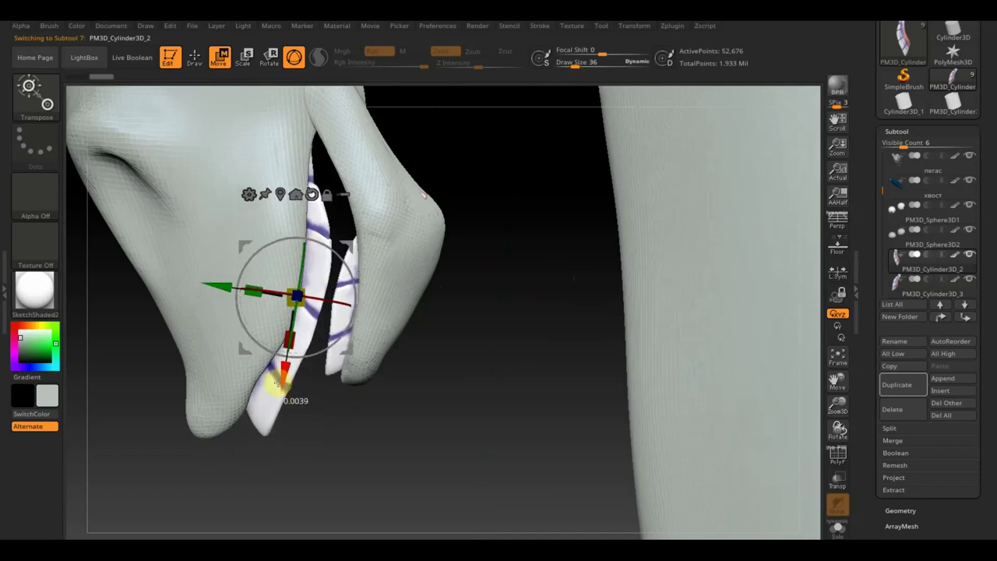
- Nudge and tilt the current teeth piece toward the lip inside the mouth
{"action": "left_click_drag", "start_coordinate": [226, 299], "coordinate": [206, 290]}
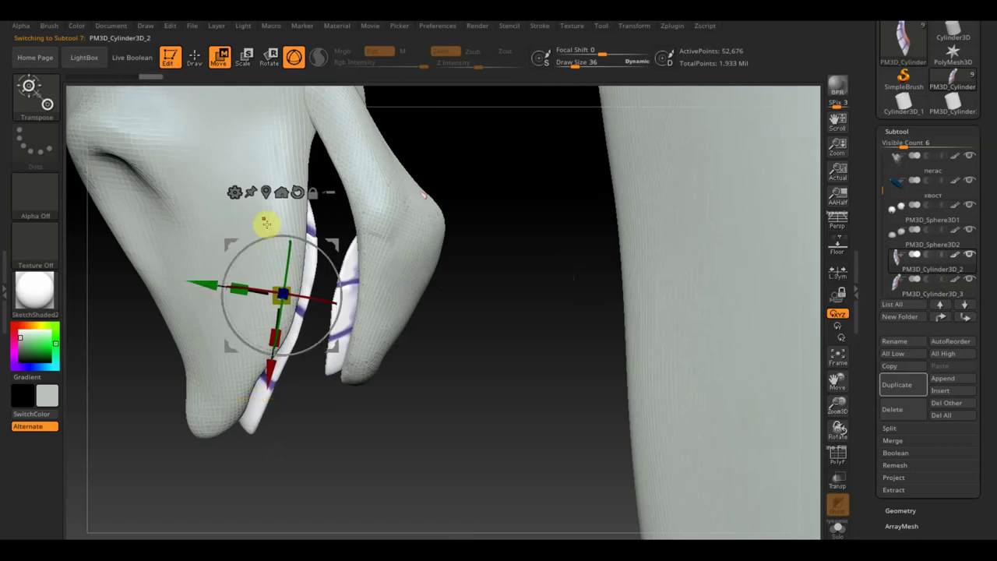
{"action": "mouse_move", "coordinate": [459, 406]}
{"action": "left_mouse_down"}
{"action": "mouse_move", "coordinate": [585, 272]}
{"action": "mouse_move", "coordinate": [565, 311]}
{"action": "mouse_move", "coordinate": [528, 276]}
{"action": "mouse_move", "coordinate": [501, 164]}
{"action": "mouse_move", "coordinate": [514, 154]}
{"action": "mouse_move", "coordinate": [543, 160]}
{"action": "mouse_move", "coordinate": [503, 187]}
{"action": "left_mouse_up"}
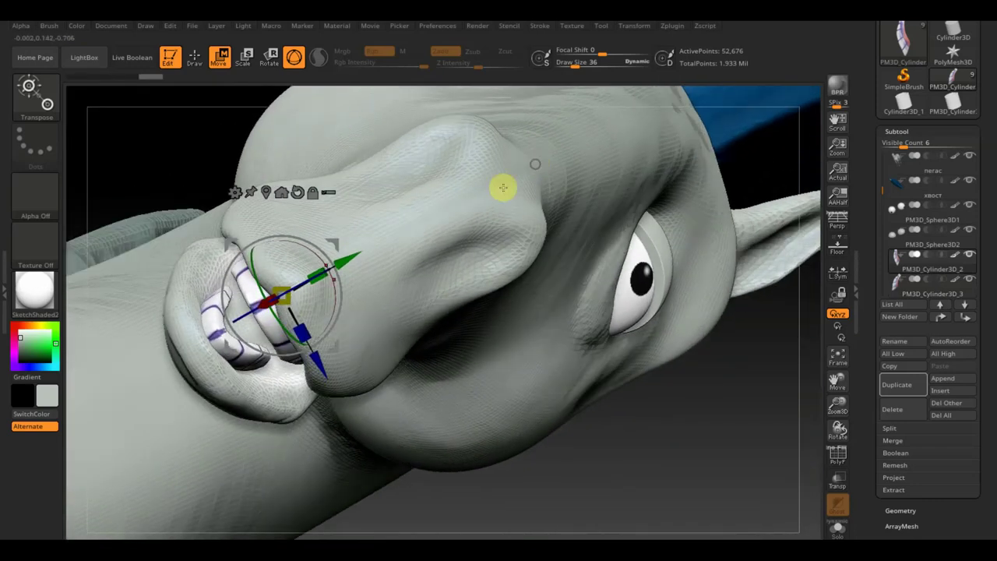
{"action": "left_click_drag", "start_coordinate": [280, 296], "coordinate": [226, 331]}
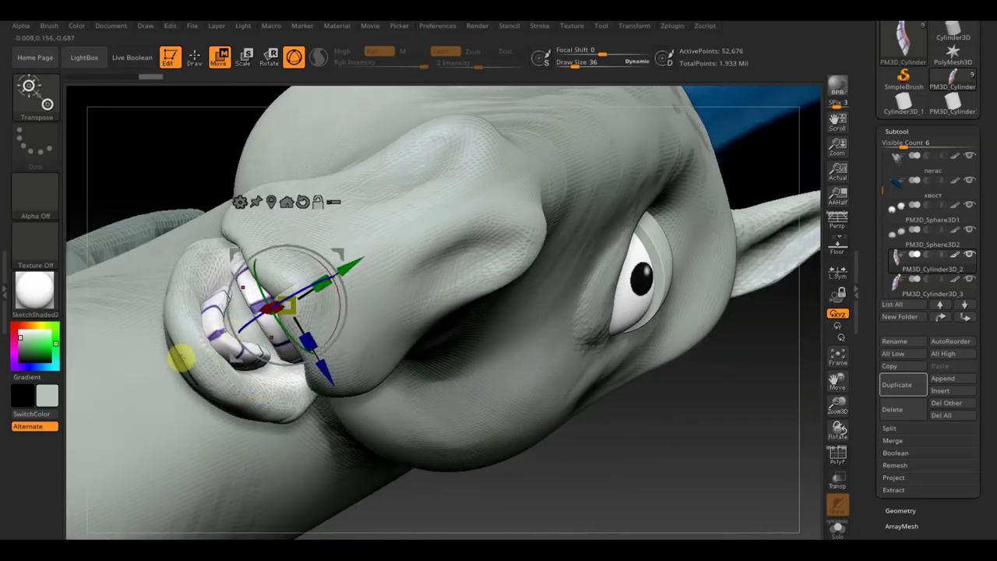
- Select PM3D_Cylinder3D_3 and rotate it about three degrees into place
{"action": "left_click", "coordinate": [215, 319], "text": "alt"}
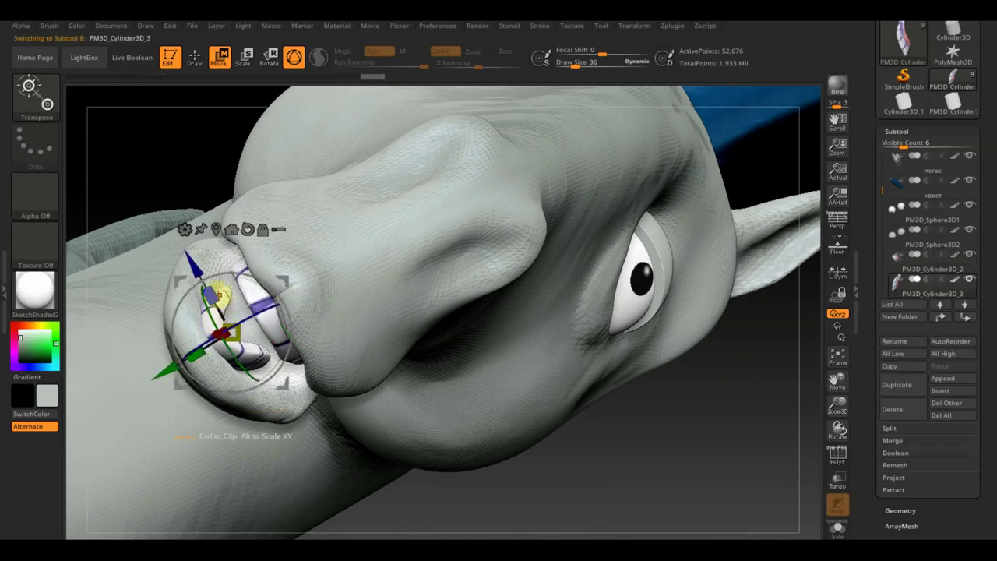
{"action": "mouse_move", "coordinate": [127, 144]}
{"action": "left_mouse_down"}
{"action": "mouse_move", "coordinate": [148, 183]}
{"action": "mouse_move", "coordinate": [135, 191]}
{"action": "mouse_move", "coordinate": [134, 73]}
{"action": "mouse_move", "coordinate": [107, 69]}
{"action": "mouse_move", "coordinate": [104, 33]}
{"action": "mouse_move", "coordinate": [216, 101]}
{"action": "mouse_move", "coordinate": [229, 205]}
{"action": "mouse_move", "coordinate": [287, 282]}
{"action": "left_mouse_up"}
{"action": "left_click_drag", "start_coordinate": [515, 279], "coordinate": [510, 292]}
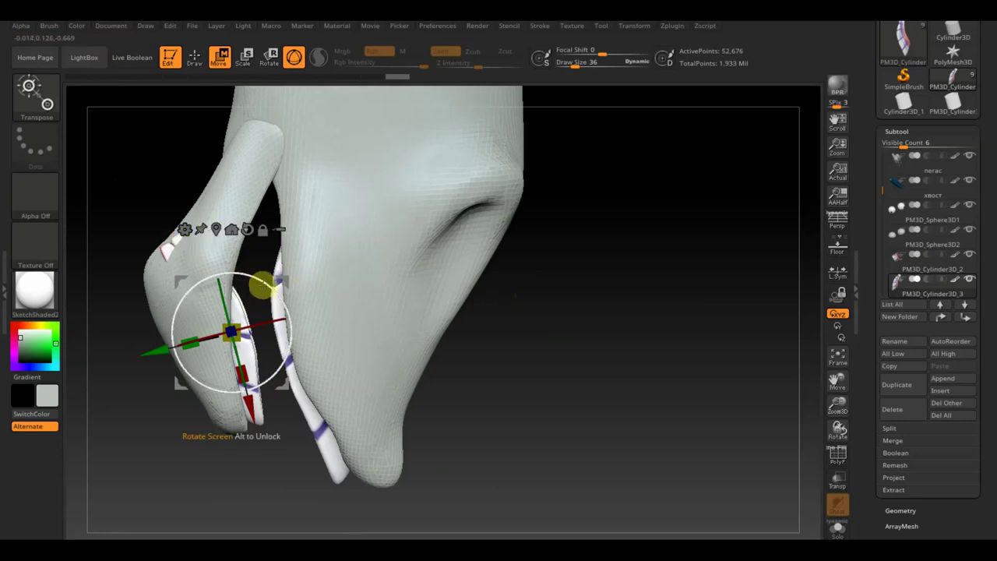
{"action": "left_click_drag", "start_coordinate": [241, 388], "coordinate": [237, 390]}
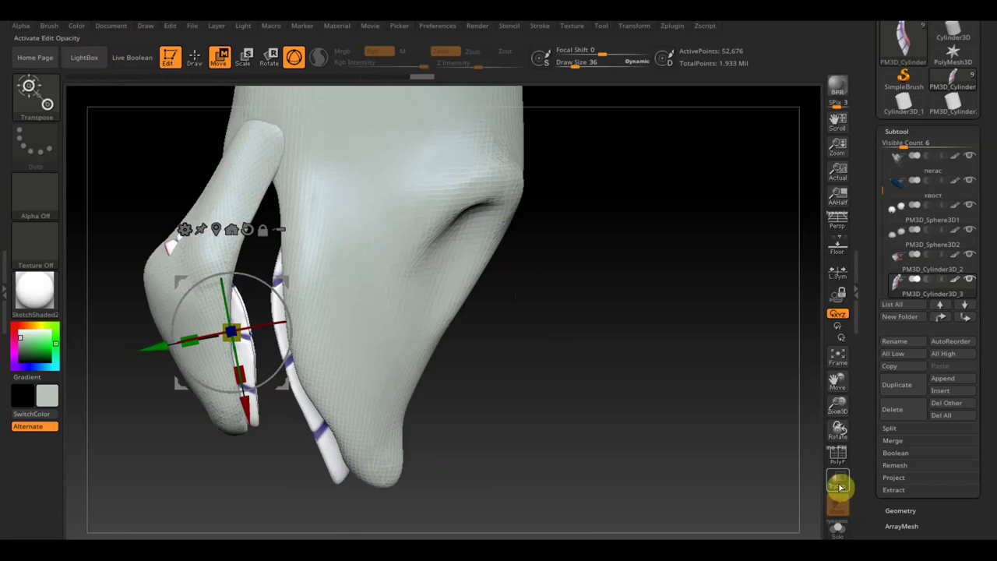
- With Transp on, slice off the teeth piece's excess end using a small TrimCurve brush
{"action": "left_click", "coordinate": [840, 487]}
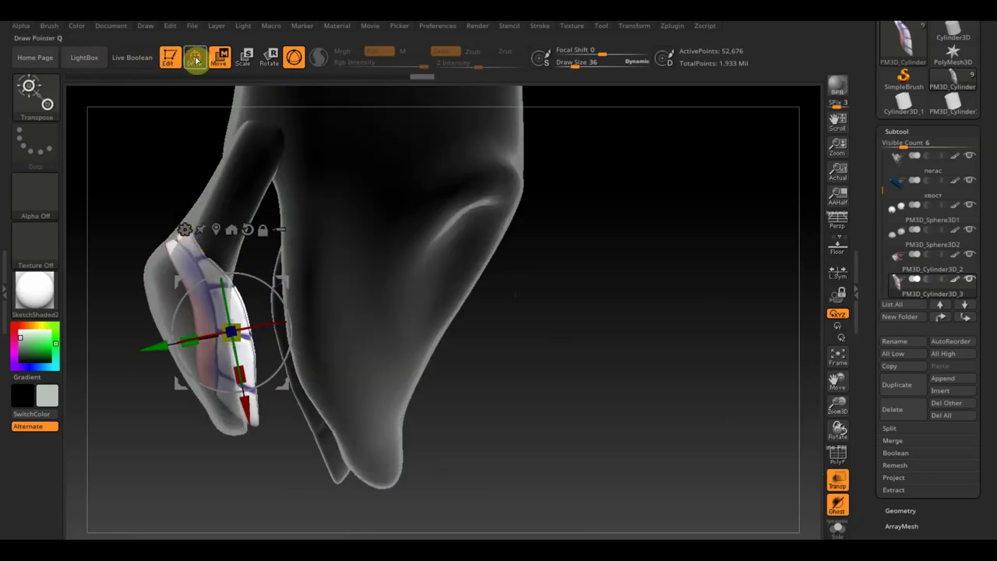
{"action": "left_click", "coordinate": [196, 58]}
{"action": "left_click_drag", "start_coordinate": [572, 64], "coordinate": [559, 65]}
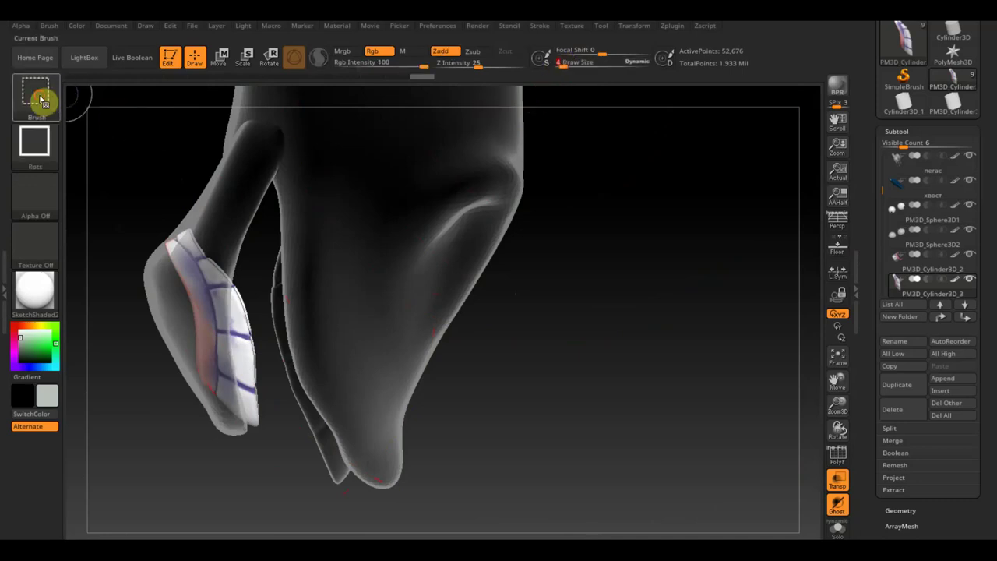
{"action": "left_click", "coordinate": [39, 94], "text": "ctrl+shift"}
{"action": "left_click", "coordinate": [646, 162]}
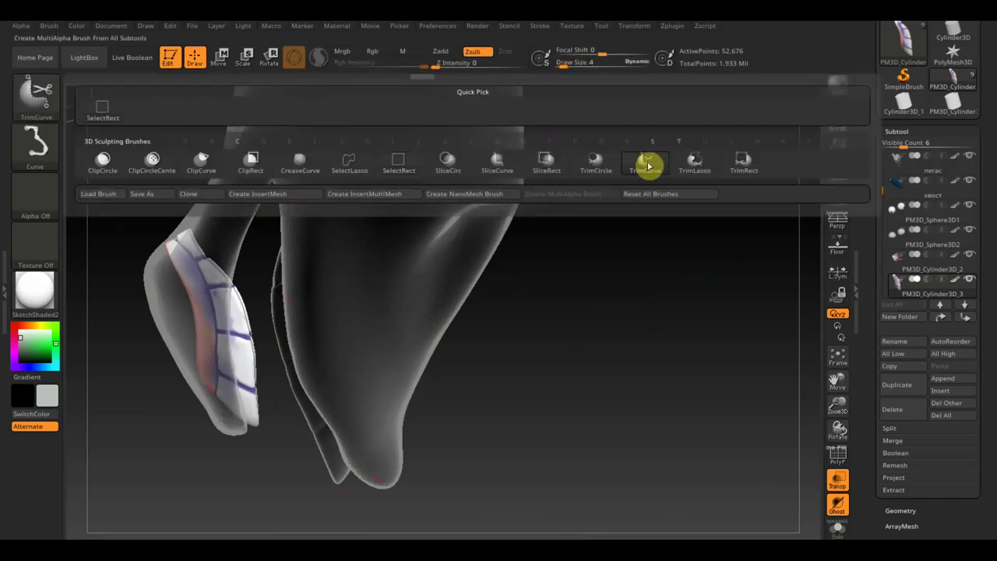
{"action": "mouse_move", "coordinate": [95, 411]}
{"action": "left_mouse_down", "text": "ctrl+shift"}
{"action": "mouse_move", "coordinate": [228, 189]}
{"action": "mouse_move", "coordinate": [256, 168]}
{"action": "left_mouse_up", "text": "ctrl+shift"}
- Check the trimmed teeth from front and three-quarter views, then turn Transp off
{"action": "mouse_move", "coordinate": [565, 463]}
{"action": "left_mouse_down"}
{"action": "mouse_move", "coordinate": [509, 446]}
{"action": "mouse_move", "coordinate": [629, 395]}
{"action": "left_mouse_up"}
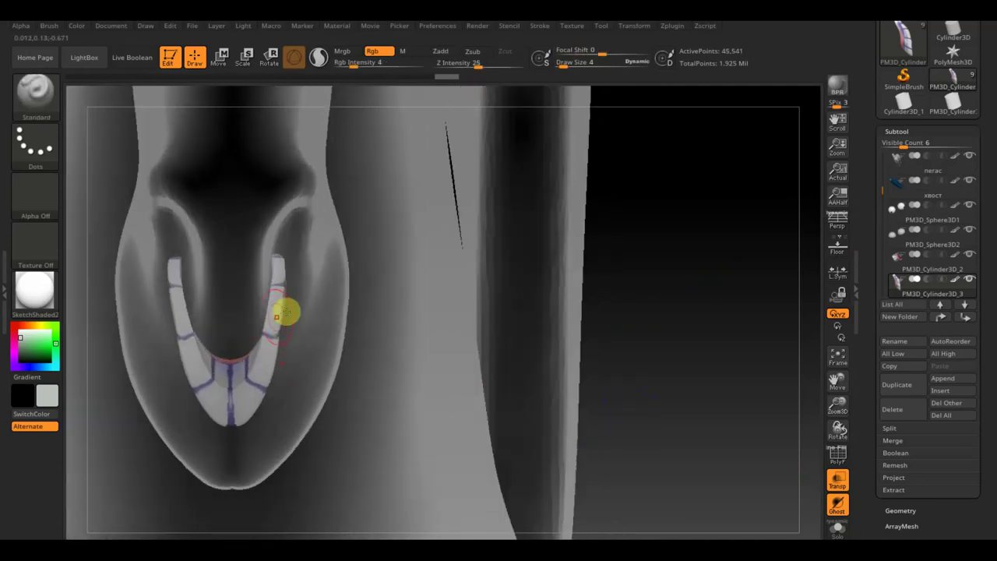
{"action": "mouse_move", "coordinate": [628, 400]}
{"action": "left_mouse_down"}
{"action": "mouse_move", "coordinate": [674, 378]}
{"action": "mouse_move", "coordinate": [699, 384]}
{"action": "mouse_move", "coordinate": [652, 381]}
{"action": "mouse_move", "coordinate": [641, 412]}
{"action": "mouse_move", "coordinate": [625, 338]}
{"action": "left_mouse_up"}
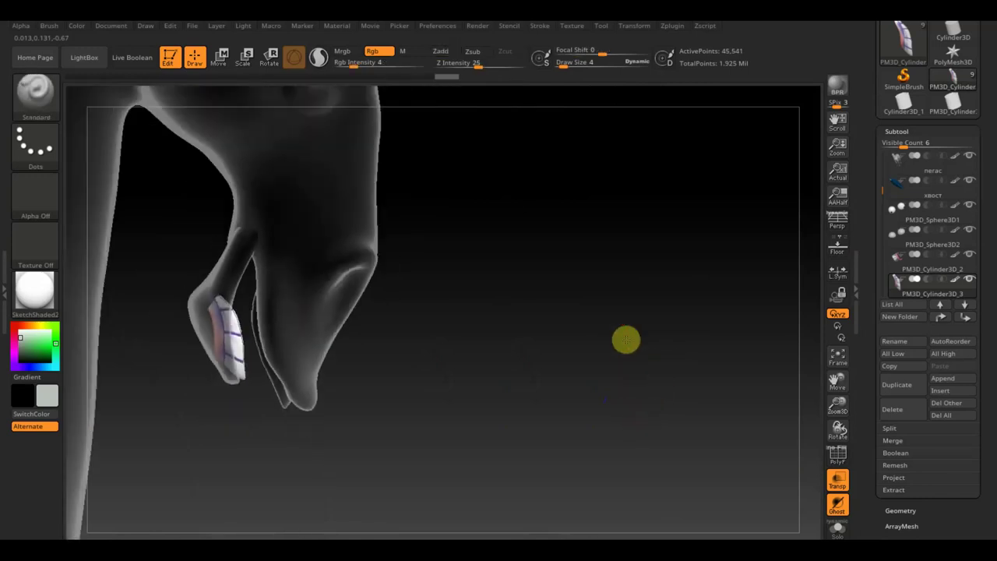
{"action": "left_click", "coordinate": [837, 479]}
{"action": "mouse_move", "coordinate": [630, 447]}
{"action": "left_mouse_down"}
{"action": "mouse_move", "coordinate": [595, 379]}
{"action": "mouse_move", "coordinate": [503, 343]}
{"action": "mouse_move", "coordinate": [570, 400]}
{"action": "mouse_move", "coordinate": [577, 378]}
{"action": "left_mouse_up"}
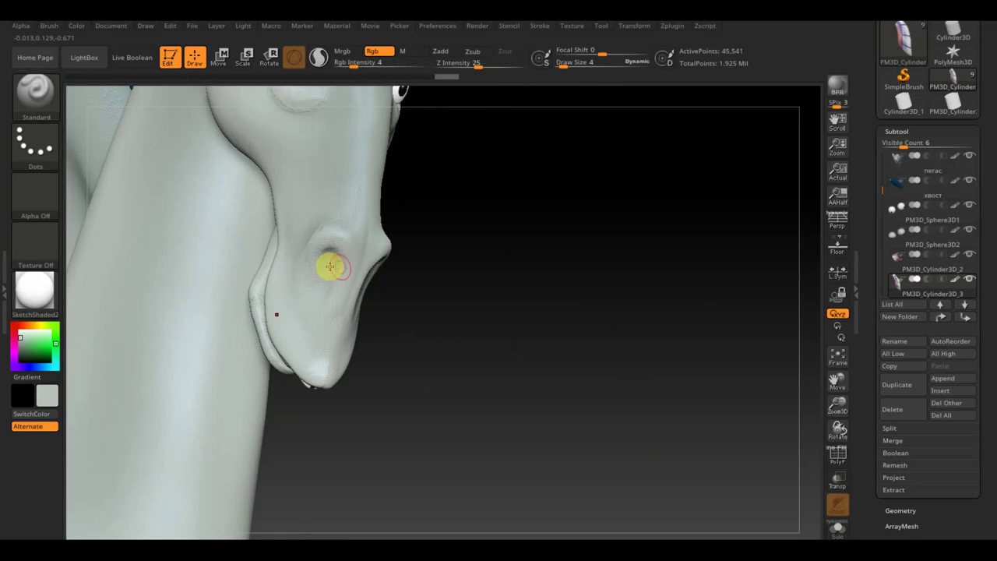
- Set the colour to grey-green, select the body, and carve a deeper, smoothed nostril
{"action": "left_click_drag", "start_coordinate": [45, 399], "coordinate": [39, 449]}
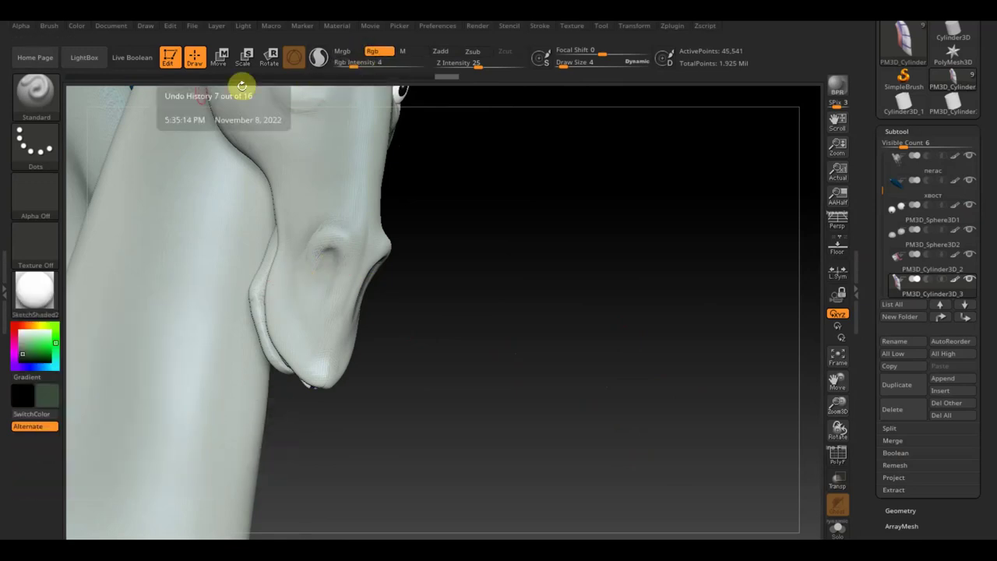
{"action": "left_click", "coordinate": [329, 259], "text": "alt"}
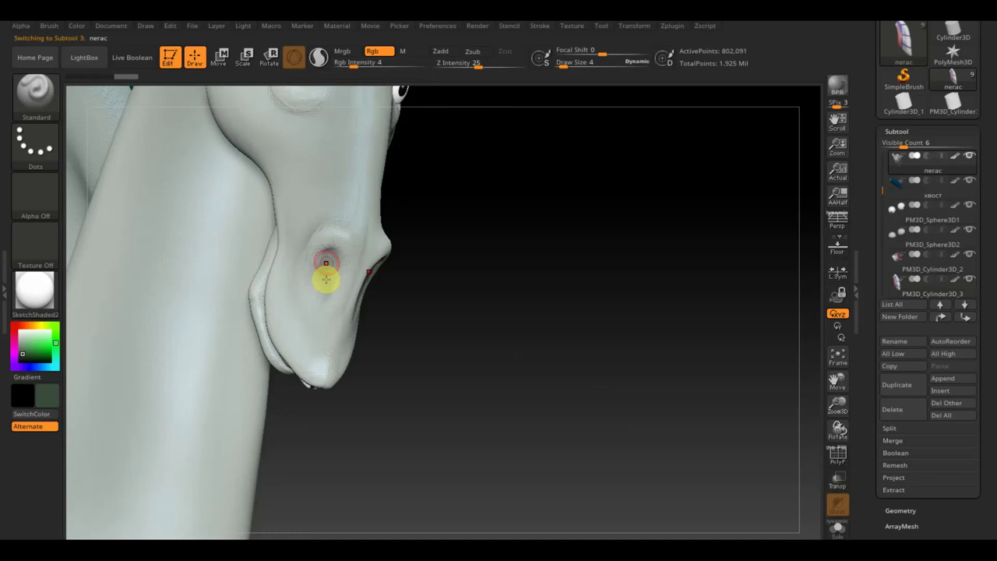
{"action": "left_click_drag", "start_coordinate": [326, 278], "coordinate": [322, 285]}
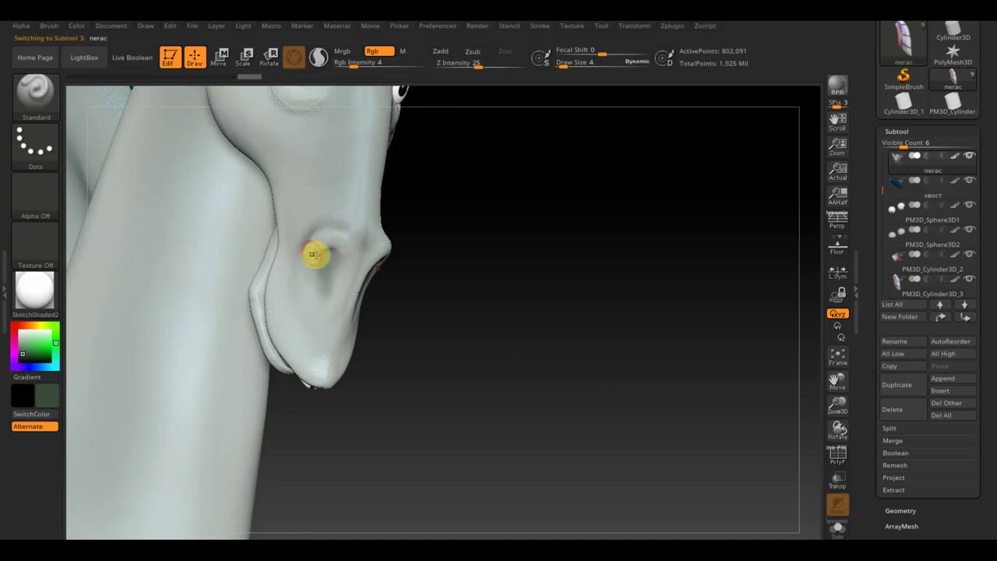
{"action": "mouse_move", "coordinate": [304, 271]}
{"action": "left_mouse_down", "text": "shift"}
{"action": "mouse_move", "coordinate": [296, 296]}
{"action": "mouse_move", "coordinate": [300, 257]}
{"action": "left_mouse_up", "text": "shift"}
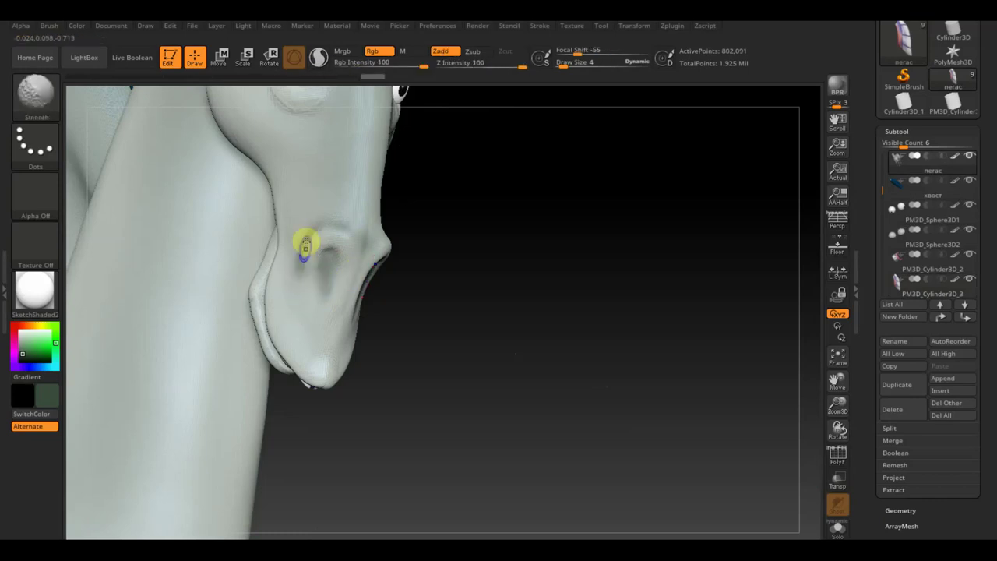
{"action": "left_click_drag", "start_coordinate": [301, 241], "coordinate": [289, 292], "text": "shift"}
{"action": "mouse_move", "coordinate": [334, 223]}
{"action": "left_mouse_down", "text": "shift"}
{"action": "mouse_move", "coordinate": [322, 215]}
{"action": "mouse_move", "coordinate": [304, 276]}
{"action": "mouse_move", "coordinate": [322, 263]}
{"action": "mouse_move", "coordinate": [321, 311]}
{"action": "mouse_move", "coordinate": [519, 319]}
{"action": "left_mouse_up", "text": "shift"}
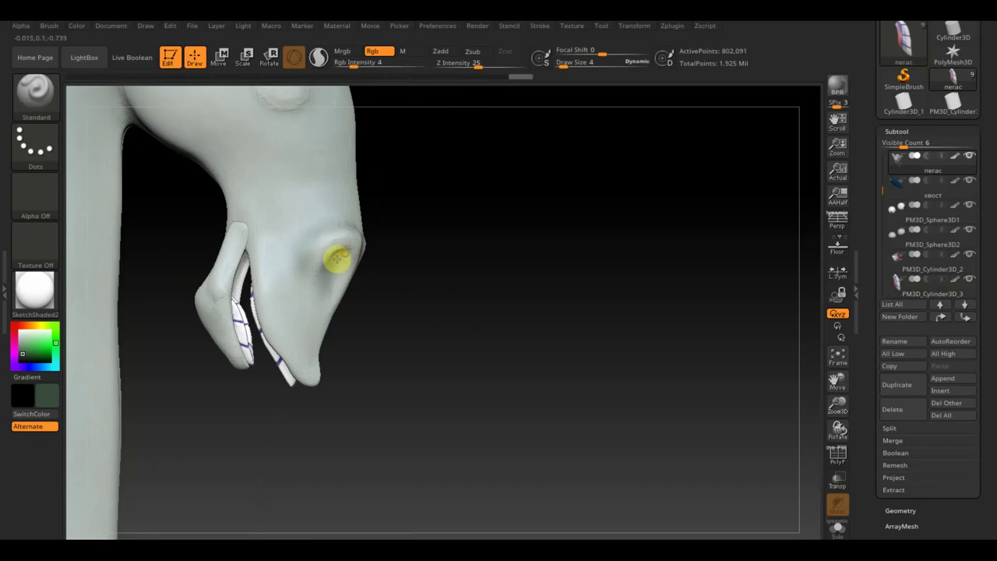
{"action": "left_click_drag", "start_coordinate": [343, 253], "coordinate": [341, 260]}
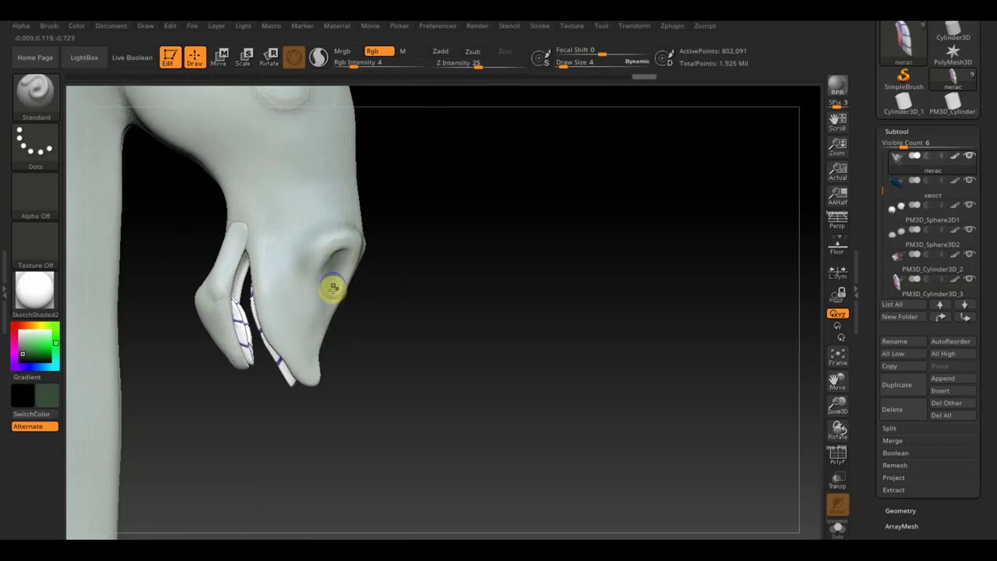
{"action": "left_click_drag", "start_coordinate": [317, 312], "coordinate": [334, 260], "text": "shift"}
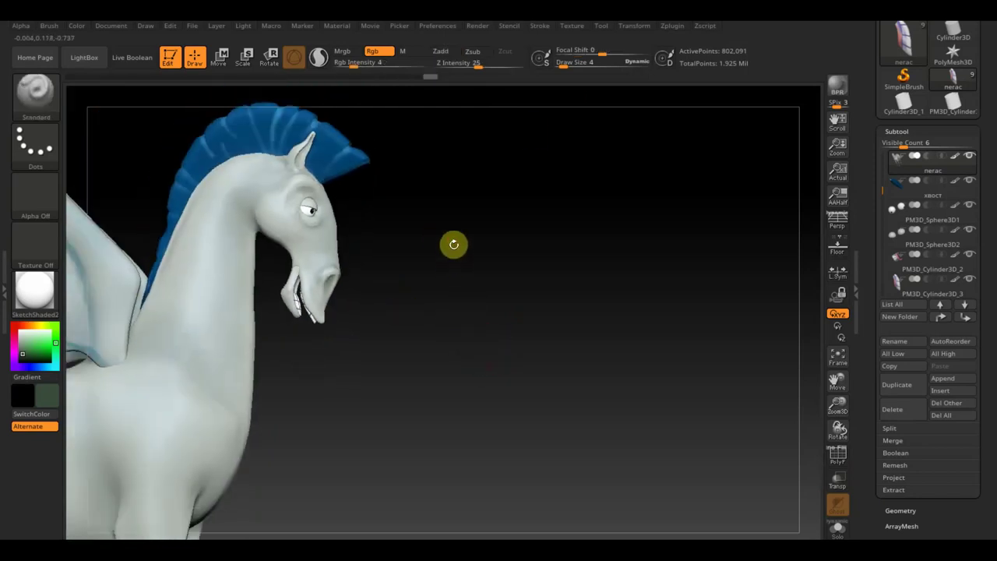
- Set Draw Size to 7, pick a brush via the BST shortcut, and view the head side-on
{"action": "left_click_drag", "start_coordinate": [562, 62], "coordinate": [565, 59]}
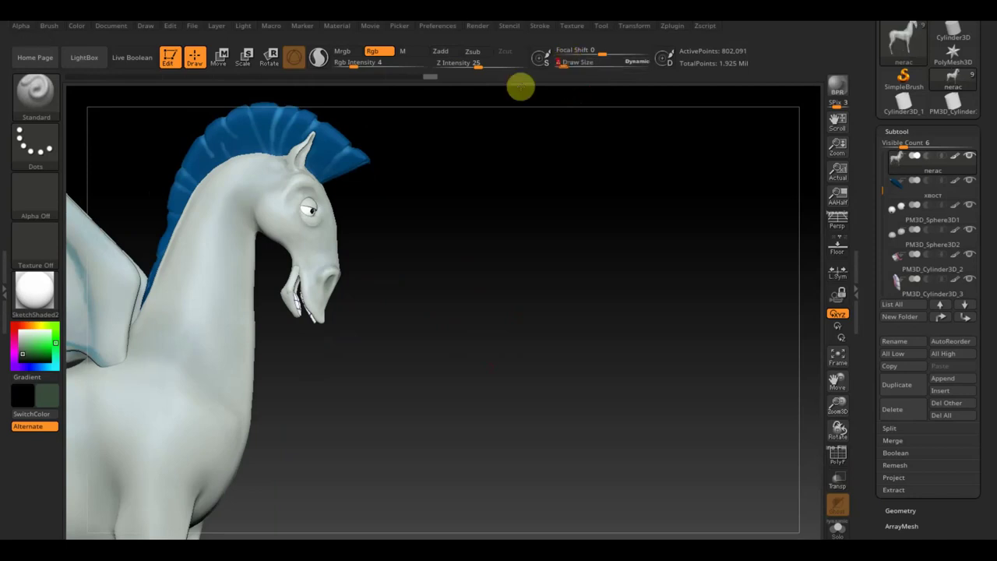
{"action": "left_click", "coordinate": [567, 64]}
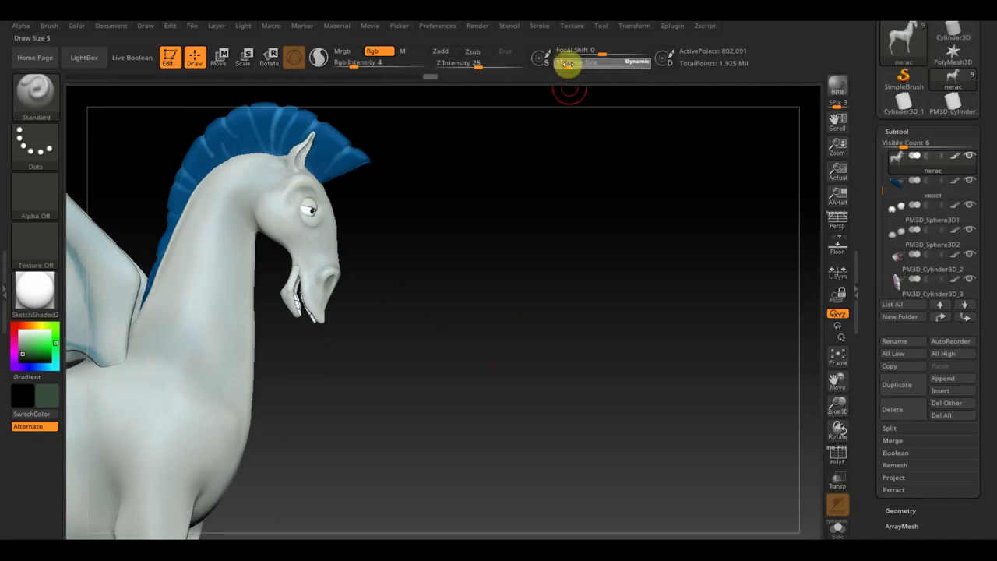
{"action": "left_click_drag", "start_coordinate": [569, 63], "coordinate": [571, 64]}
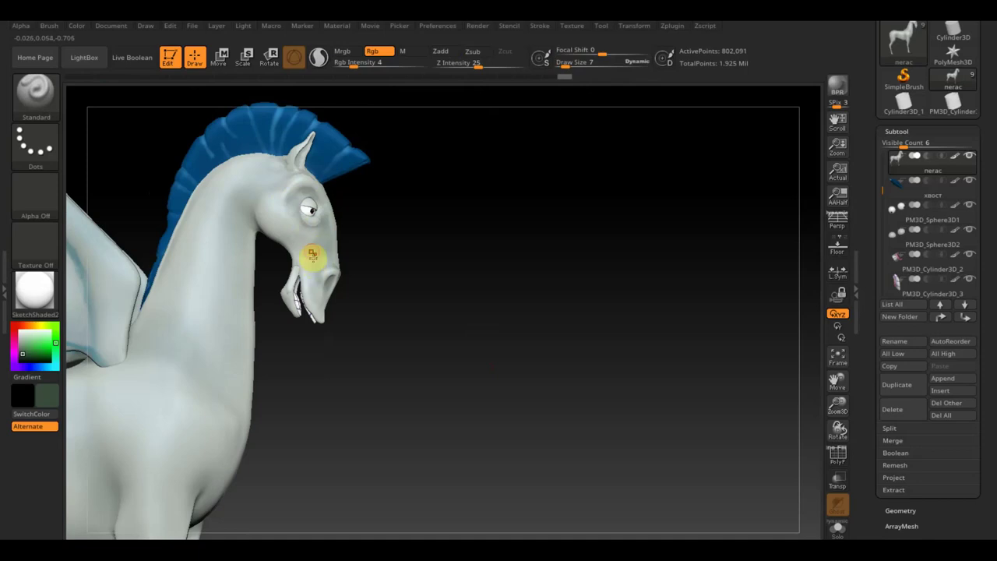
{"action": "key", "text": "b"}
{"action": "key", "text": "s"}
{"action": "key", "text": "t"}
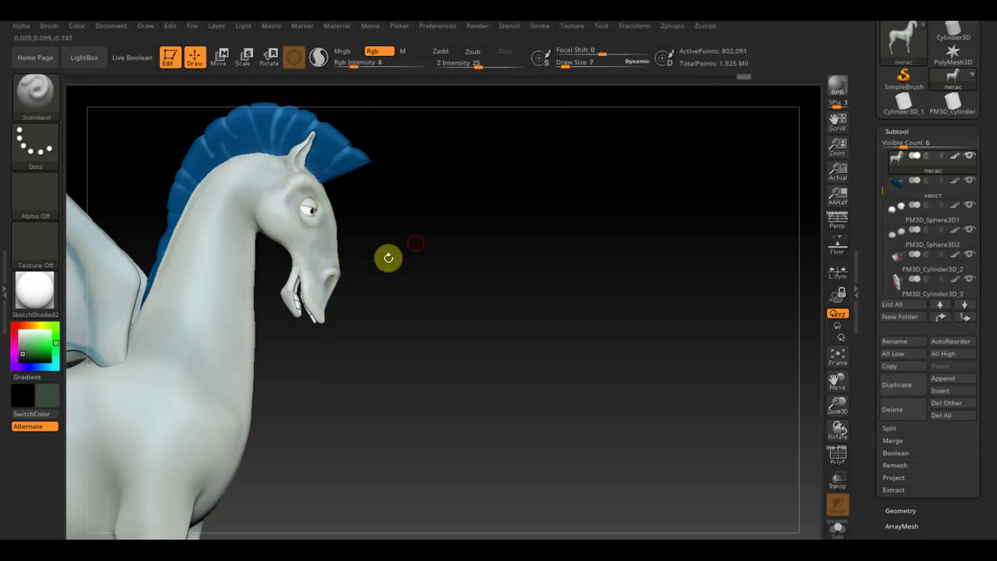
{"action": "mouse_move", "coordinate": [452, 309]}
{"action": "left_mouse_down"}
{"action": "mouse_move", "coordinate": [448, 297]}
{"action": "mouse_move", "coordinate": [341, 270]}
{"action": "left_mouse_up"}
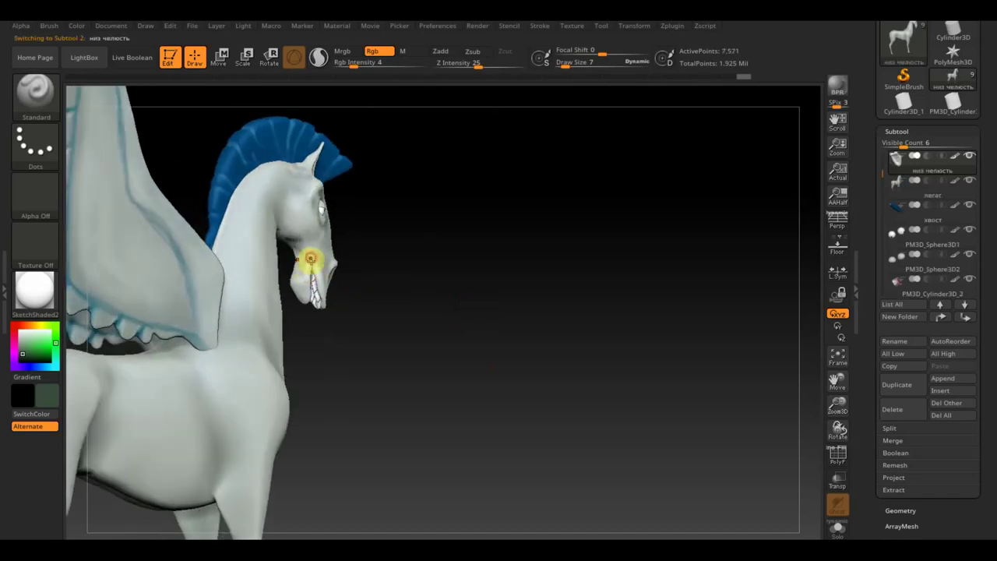
- Drag the lower jaw subtool up to close the pegasus's mouth
{"action": "left_click_drag", "start_coordinate": [338, 329], "coordinate": [326, 282]}
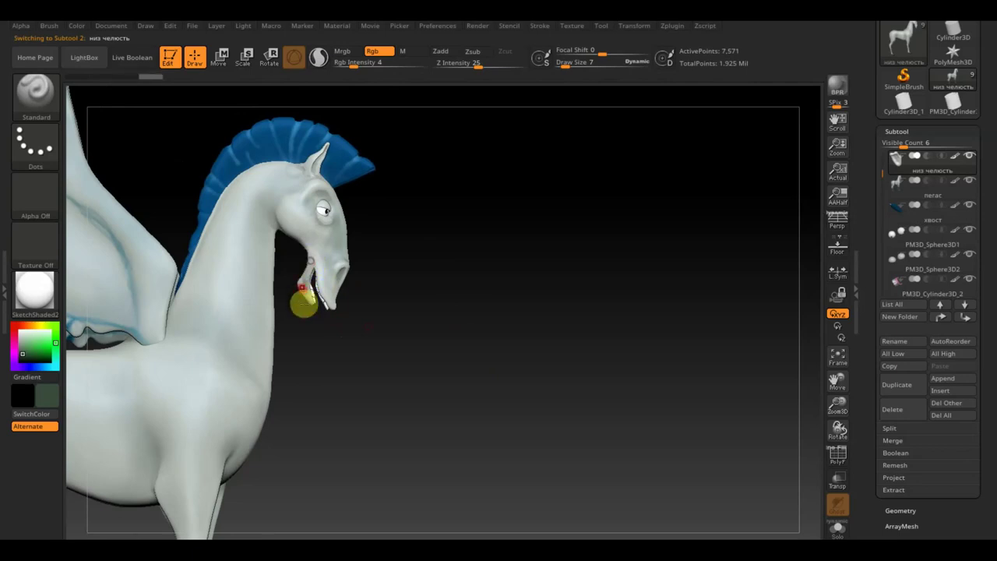
{"action": "left_click_drag", "start_coordinate": [350, 335], "coordinate": [369, 351]}
{"action": "left_click_drag", "start_coordinate": [330, 302], "coordinate": [280, 228]}
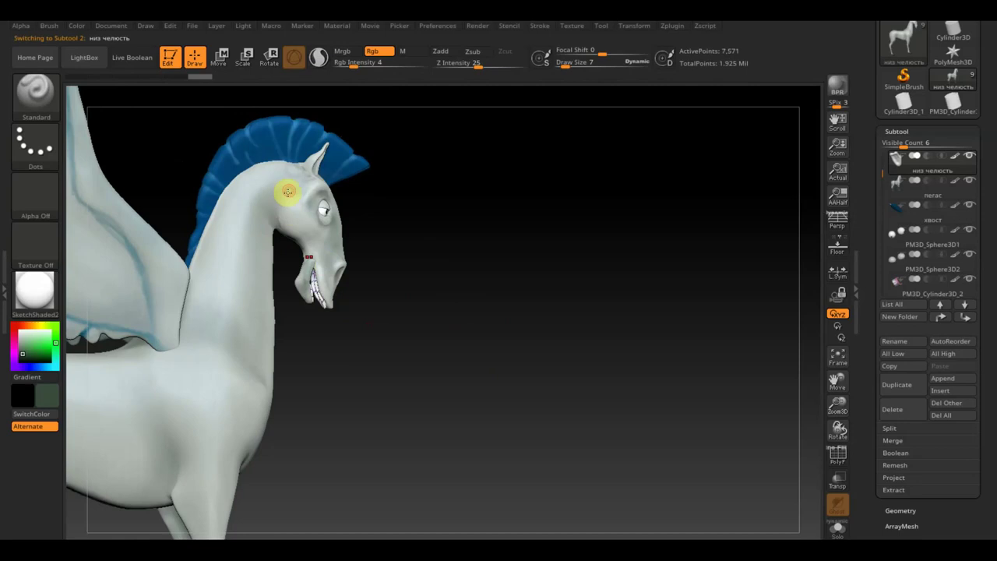
- Select the body subtool and Shift-smooth the brow near the ear, then view the whole model
{"action": "left_click", "coordinate": [277, 201], "text": "alt"}
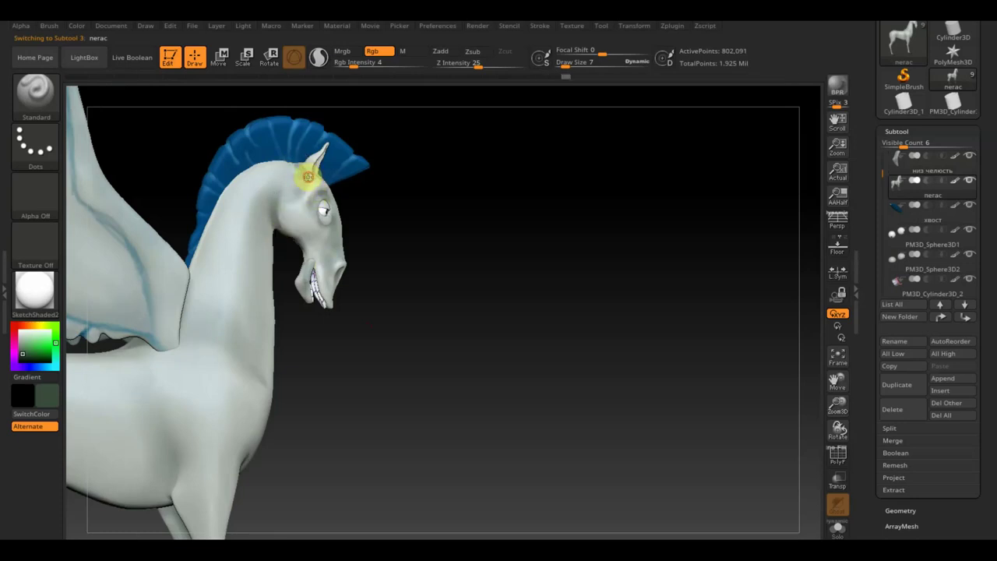
{"action": "key", "text": "shift"}
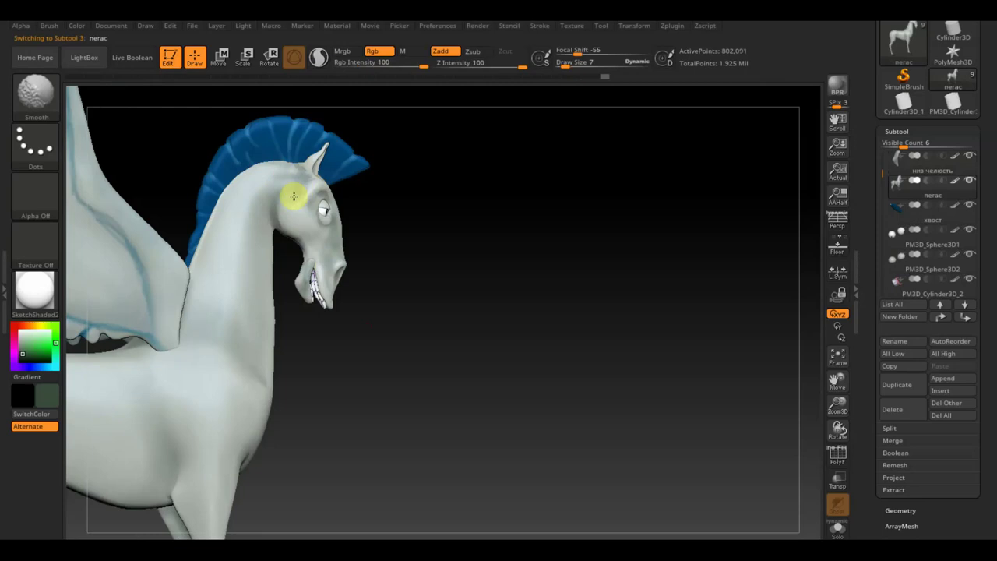
{"action": "left_click_drag", "start_coordinate": [448, 178], "coordinate": [452, 218]}
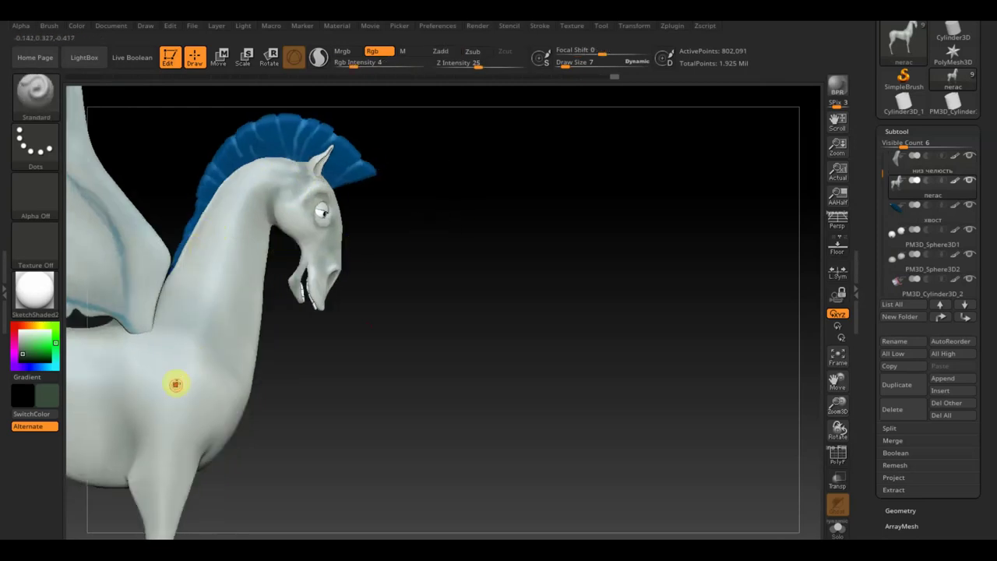
{"action": "left_click_drag", "start_coordinate": [565, 62], "coordinate": [566, 63]}
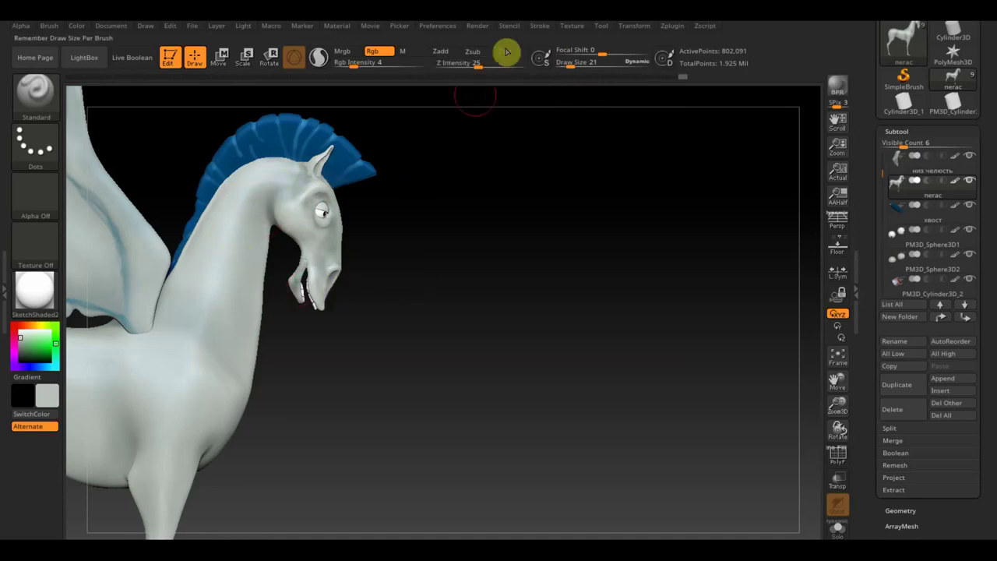
{"action": "left_click_drag", "start_coordinate": [580, 62], "coordinate": [573, 64]}
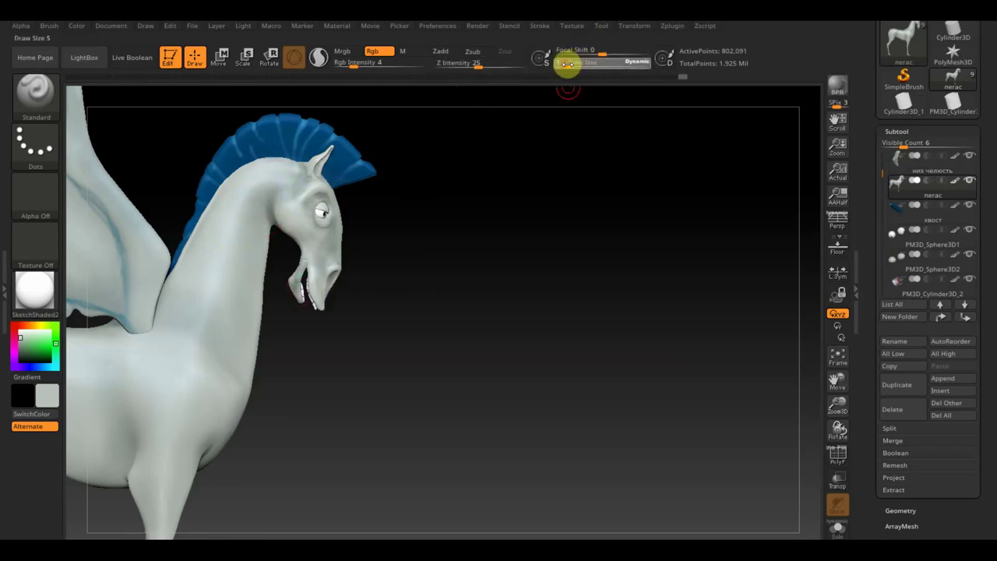
{"action": "key", "text": "shift"}
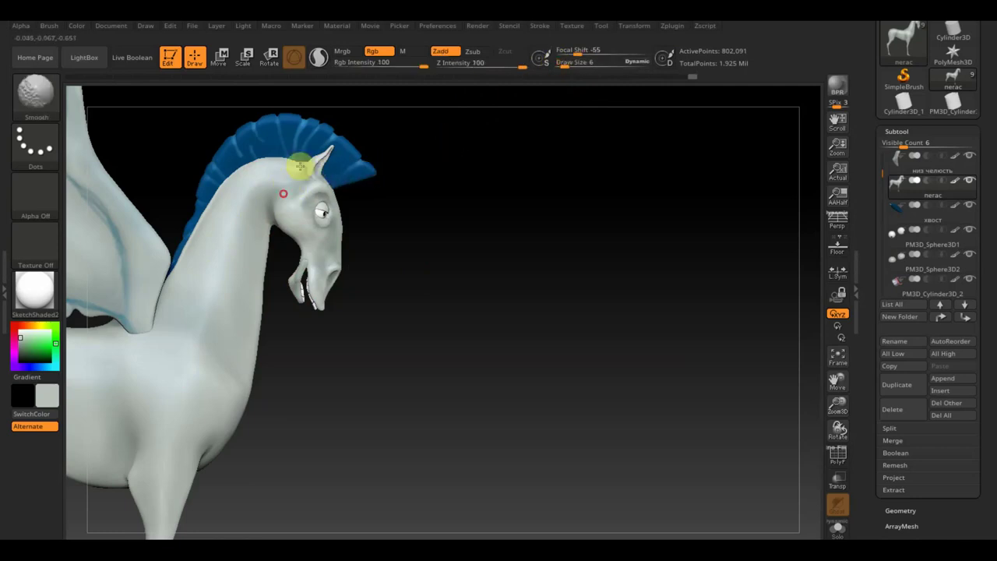
{"action": "mouse_move", "coordinate": [455, 284]}
{"action": "left_mouse_down"}
{"action": "mouse_move", "coordinate": [419, 189]}
{"action": "mouse_move", "coordinate": [550, 224]}
{"action": "mouse_move", "coordinate": [599, 275]}
{"action": "mouse_move", "coordinate": [632, 292]}
{"action": "mouse_move", "coordinate": [569, 273]}
{"action": "mouse_move", "coordinate": [601, 273]}
{"action": "mouse_move", "coordinate": [596, 262]}
{"action": "mouse_move", "coordinate": [683, 389]}
{"action": "mouse_move", "coordinate": [662, 358]}
{"action": "mouse_move", "coordinate": [646, 356]}
{"action": "mouse_move", "coordinate": [678, 372]}
{"action": "mouse_move", "coordinate": [663, 356]}
{"action": "left_mouse_up"}
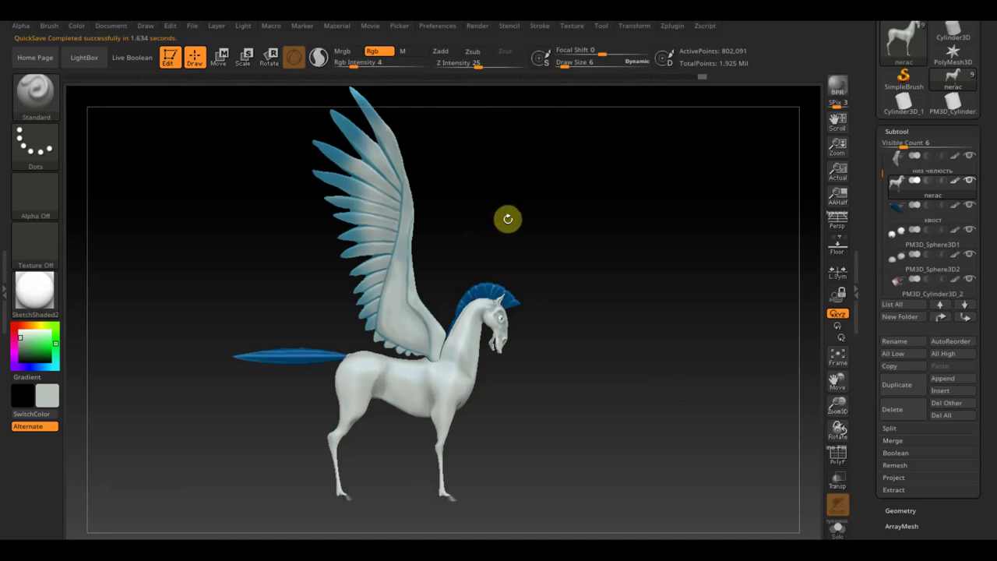
- Place the pegasus reference large at canvas centre and turn the model to face left like it
{"action": "key", "text": "shift+z"}
{"action": "key", "text": "z"}
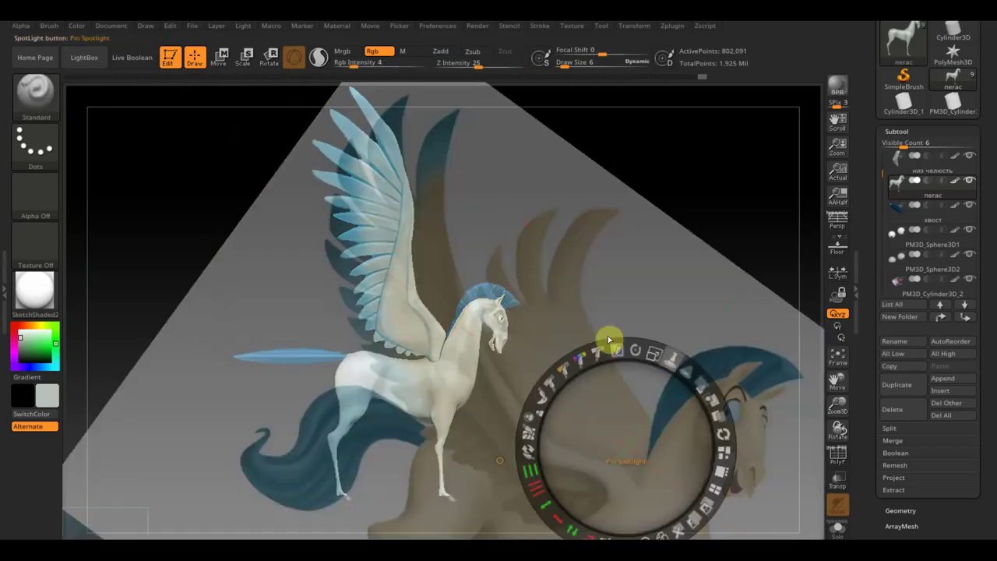
{"action": "mouse_move", "coordinate": [657, 352]}
{"action": "left_mouse_down"}
{"action": "mouse_move", "coordinate": [600, 340]}
{"action": "mouse_move", "coordinate": [463, 356]}
{"action": "left_mouse_up"}
{"action": "mouse_move", "coordinate": [631, 390]}
{"action": "left_mouse_down"}
{"action": "mouse_move", "coordinate": [774, 233]}
{"action": "mouse_move", "coordinate": [775, 218]}
{"action": "left_mouse_up"}
{"action": "left_click", "coordinate": [117, 521]}
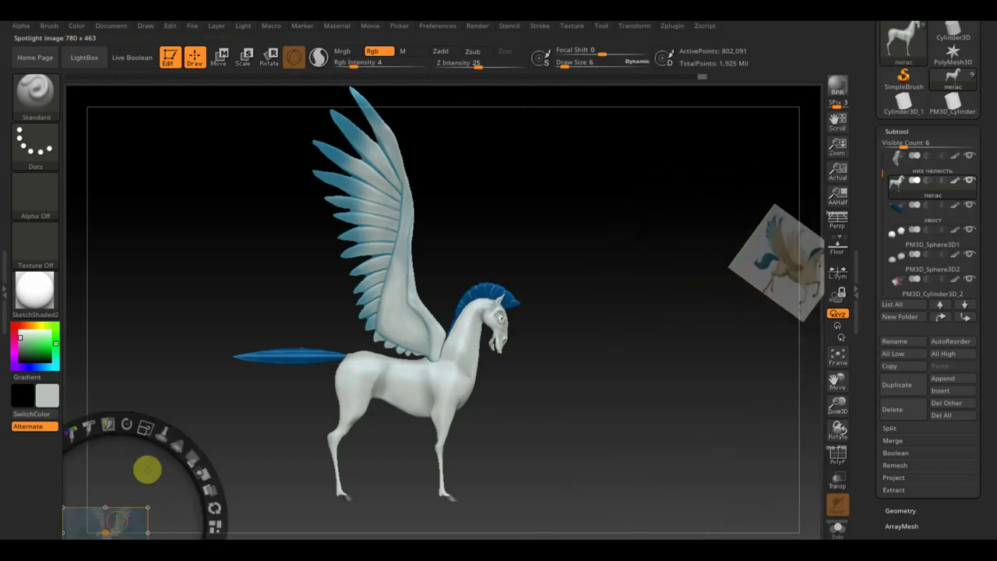
{"action": "left_click_drag", "start_coordinate": [106, 522], "coordinate": [354, 290]}
{"action": "left_click_drag", "start_coordinate": [394, 182], "coordinate": [527, 405]}
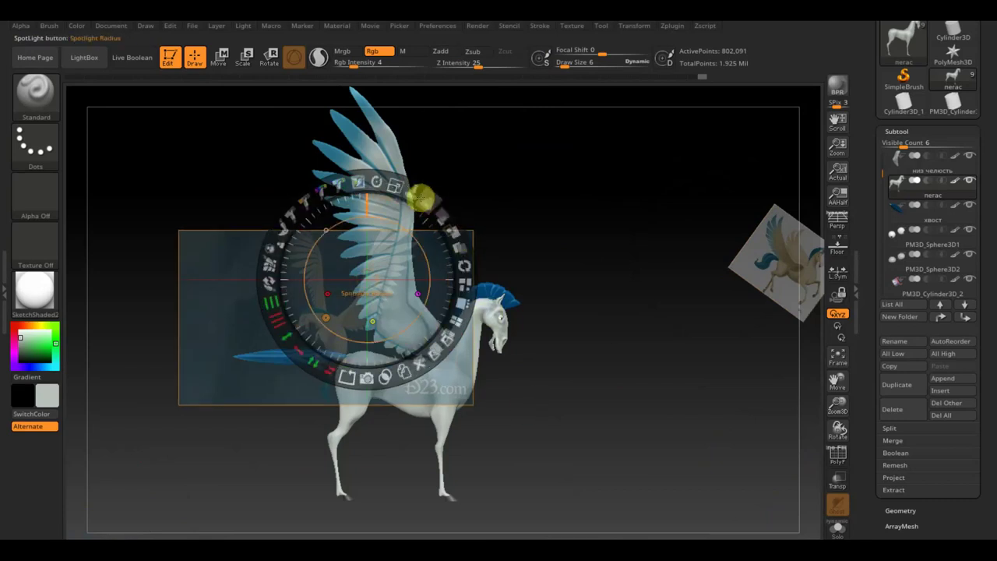
{"action": "left_click_drag", "start_coordinate": [396, 179], "coordinate": [497, 344]}
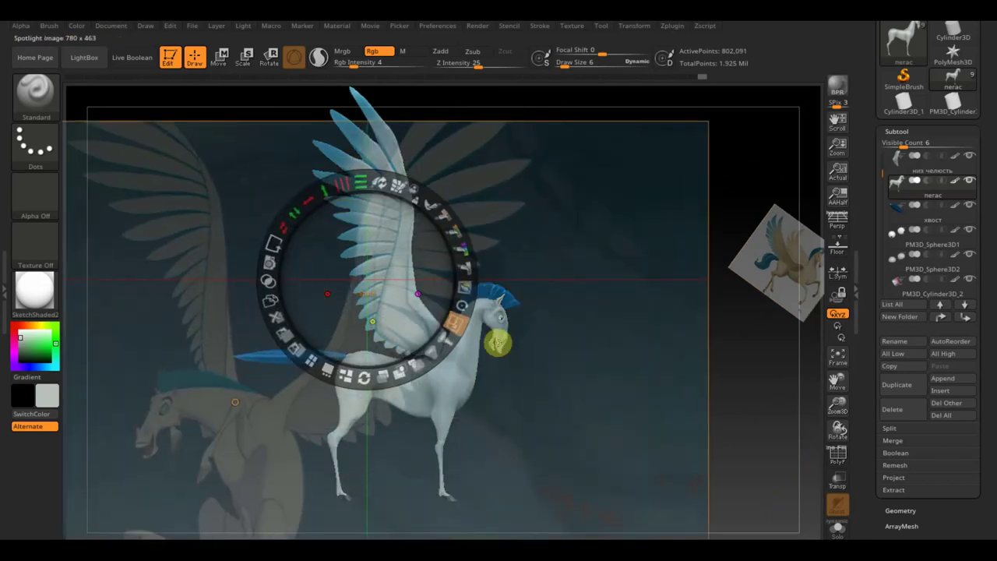
{"action": "key", "text": "z"}
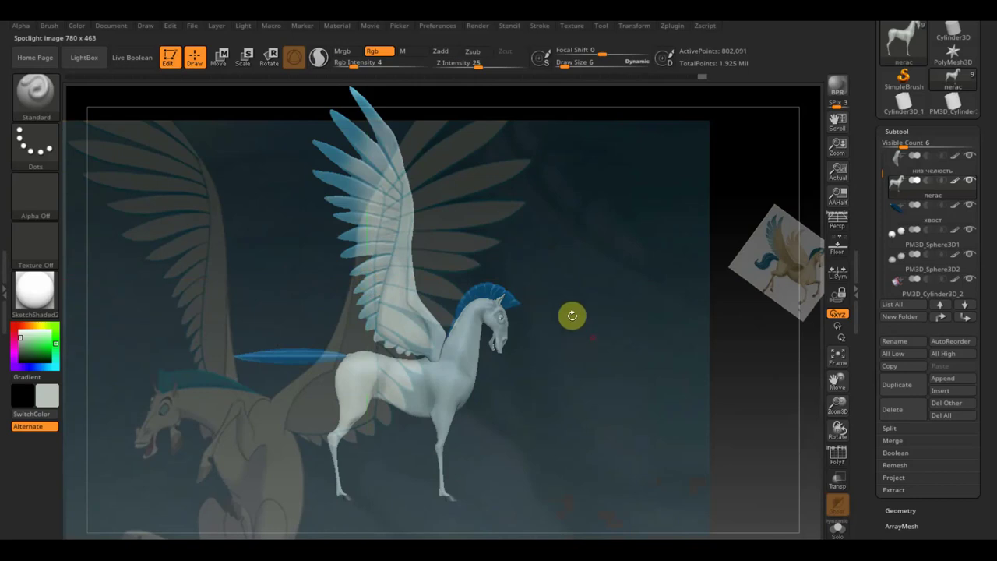
{"action": "mouse_move", "coordinate": [572, 315]}
{"action": "left_mouse_down"}
{"action": "mouse_move", "coordinate": [494, 350]}
{"action": "mouse_move", "coordinate": [727, 430]}
{"action": "mouse_move", "coordinate": [506, 483]}
{"action": "mouse_move", "coordinate": [518, 476]}
{"action": "left_mouse_up"}
{"action": "mouse_move", "coordinate": [585, 333]}
{"action": "left_mouse_down"}
{"action": "mouse_move", "coordinate": [639, 383]}
{"action": "mouse_move", "coordinate": [605, 335]}
{"action": "mouse_move", "coordinate": [529, 366]}
{"action": "mouse_move", "coordinate": [558, 363]}
{"action": "left_mouse_up"}
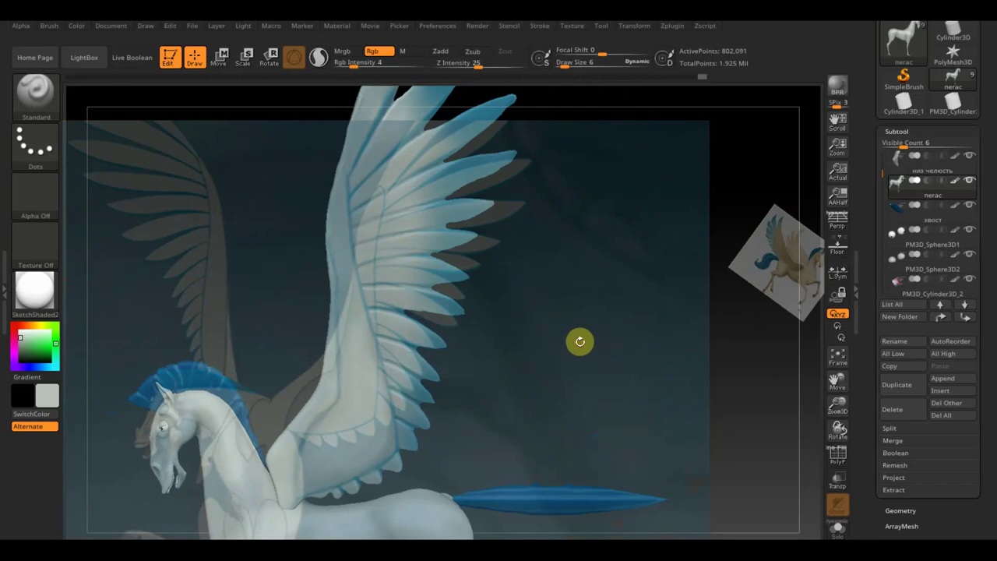
{"action": "mouse_move", "coordinate": [570, 341]}
{"action": "left_mouse_down"}
{"action": "mouse_move", "coordinate": [563, 336]}
{"action": "mouse_move", "coordinate": [581, 345]}
{"action": "left_mouse_up"}
- Tilt, enlarge and nudge the reference until its wing lines up with the model's wing
{"action": "key", "text": "shift+z"}
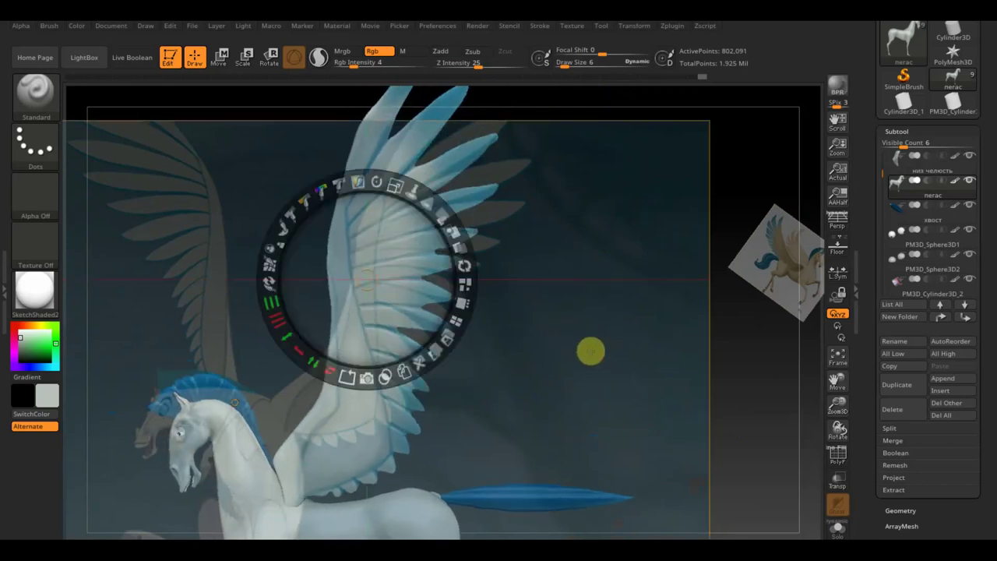
{"action": "mouse_move", "coordinate": [376, 190]}
{"action": "left_mouse_down"}
{"action": "mouse_move", "coordinate": [377, 161]}
{"action": "mouse_move", "coordinate": [335, 99]}
{"action": "mouse_move", "coordinate": [405, 142]}
{"action": "left_mouse_up"}
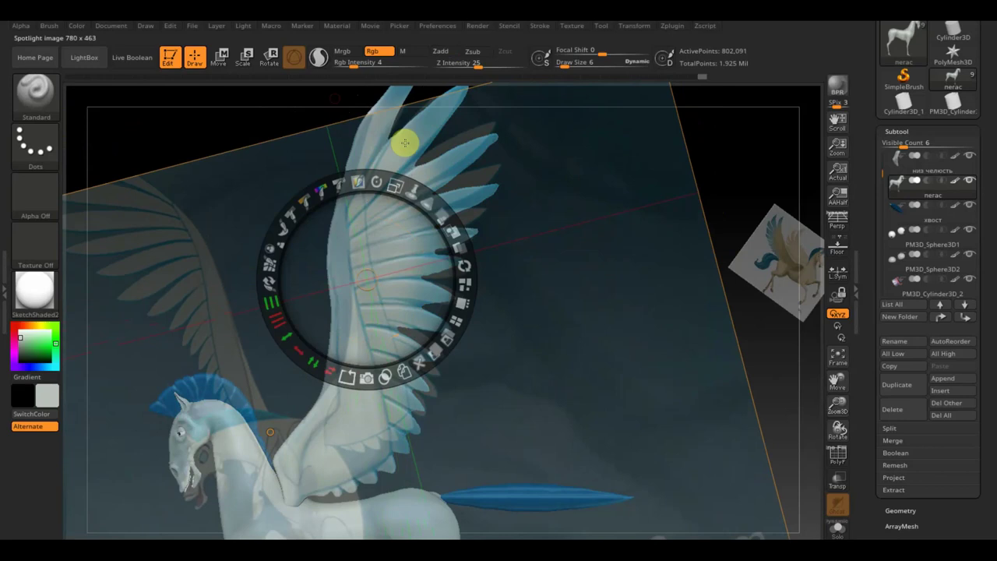
{"action": "mouse_move", "coordinate": [400, 185]}
{"action": "left_mouse_down"}
{"action": "mouse_move", "coordinate": [401, 229]}
{"action": "mouse_move", "coordinate": [385, 247]}
{"action": "left_mouse_up"}
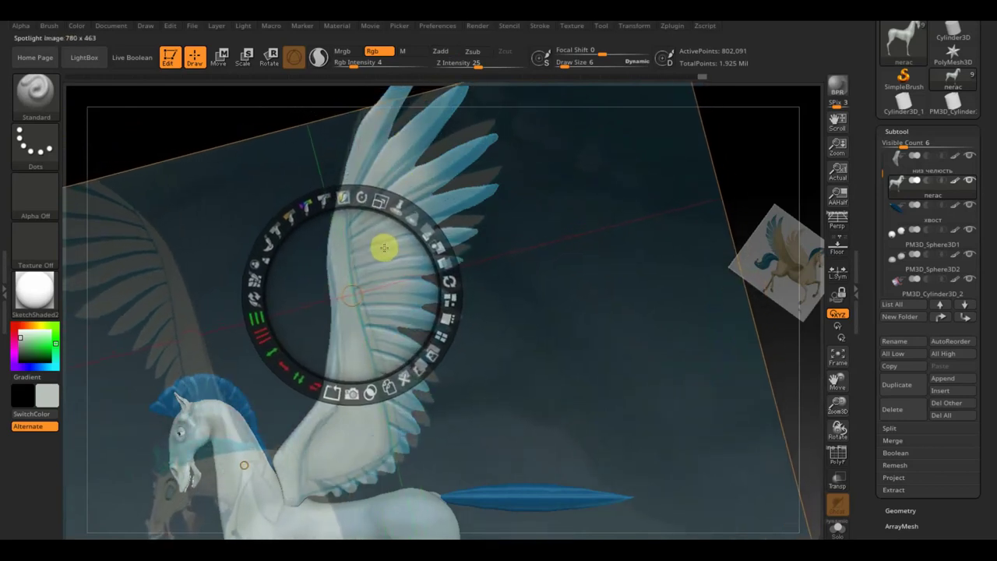
{"action": "left_click_drag", "start_coordinate": [388, 264], "coordinate": [391, 275]}
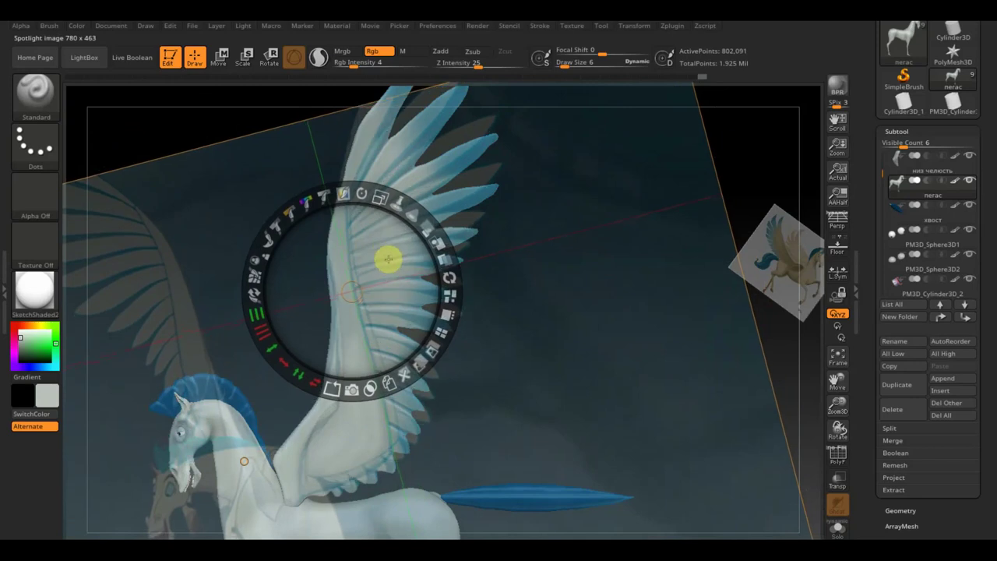
{"action": "left_click_drag", "start_coordinate": [391, 276], "coordinate": [388, 271]}
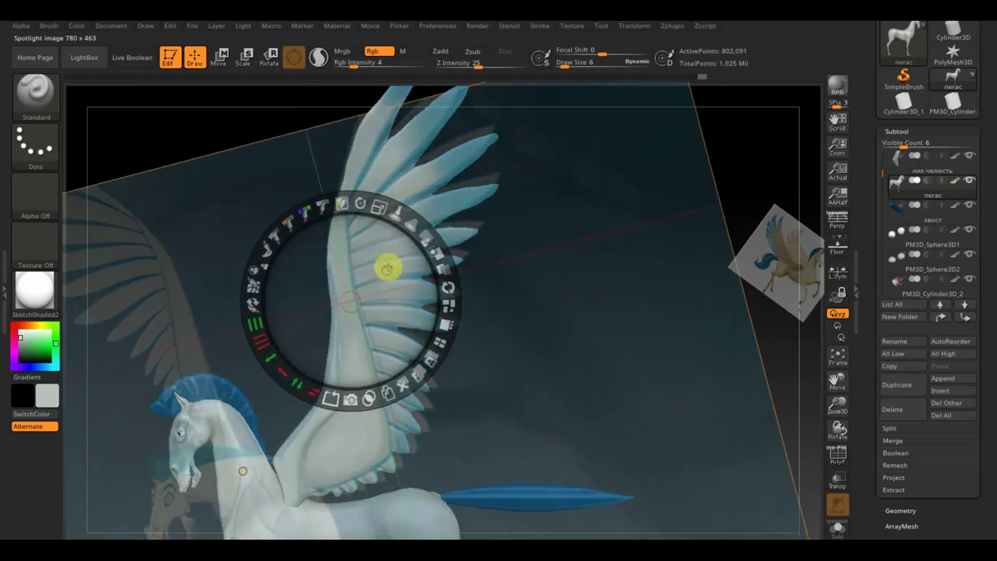
{"action": "mouse_move", "coordinate": [385, 205]}
{"action": "left_mouse_down"}
{"action": "mouse_move", "coordinate": [365, 204]}
{"action": "mouse_move", "coordinate": [372, 211]}
{"action": "left_mouse_up"}
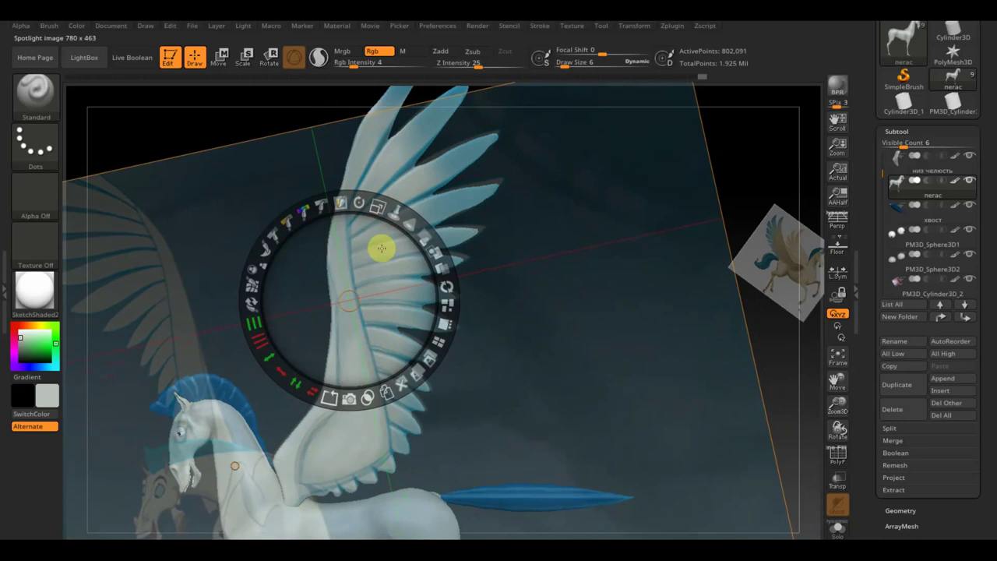
{"action": "left_click_drag", "start_coordinate": [381, 247], "coordinate": [379, 248]}
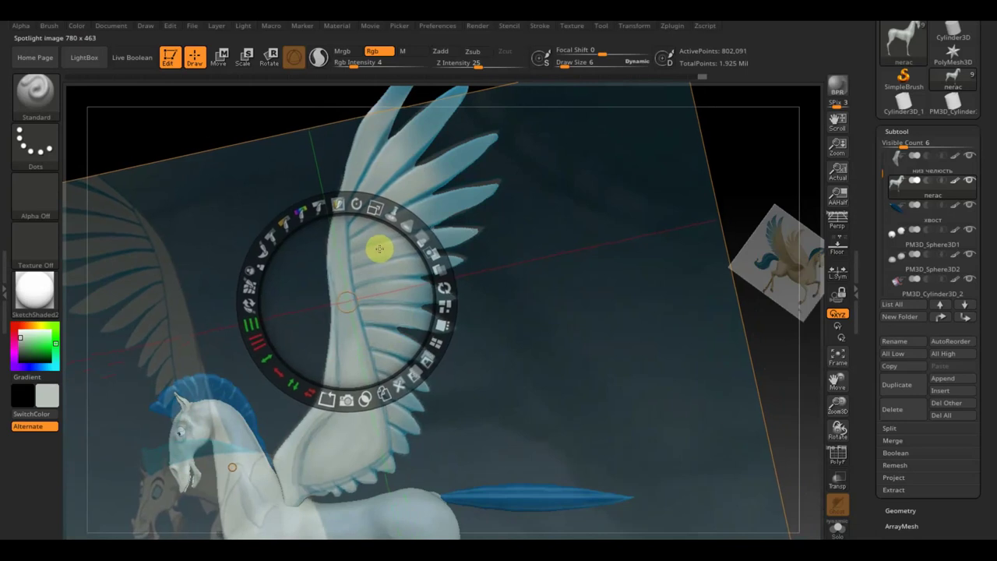
{"action": "key", "text": "shift+z"}
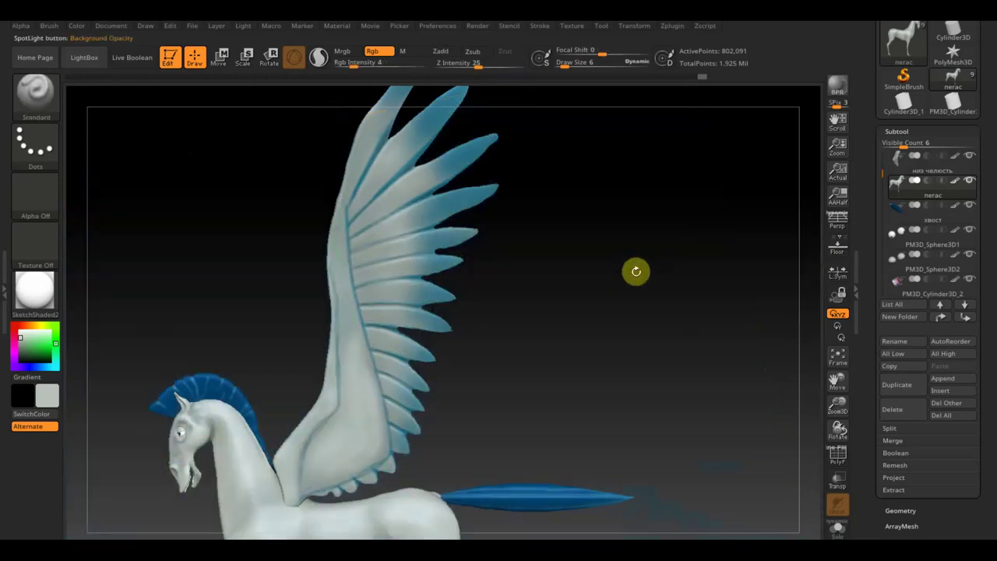
{"action": "key", "text": "shift+z"}
{"action": "key", "text": "z"}
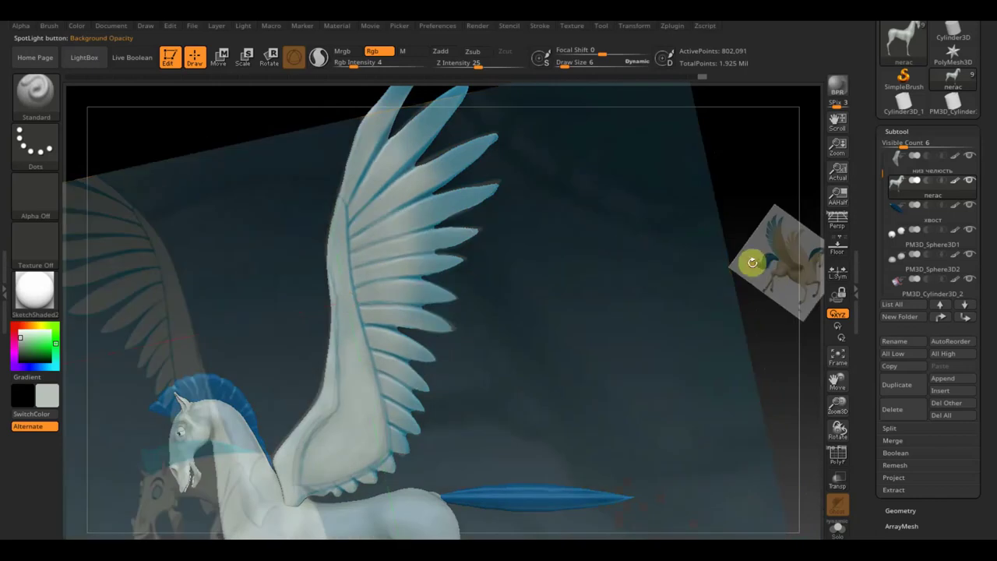
- Toggle the reference overlay off and smooth the wing's upper edge
{"action": "key", "text": "shift+z"}
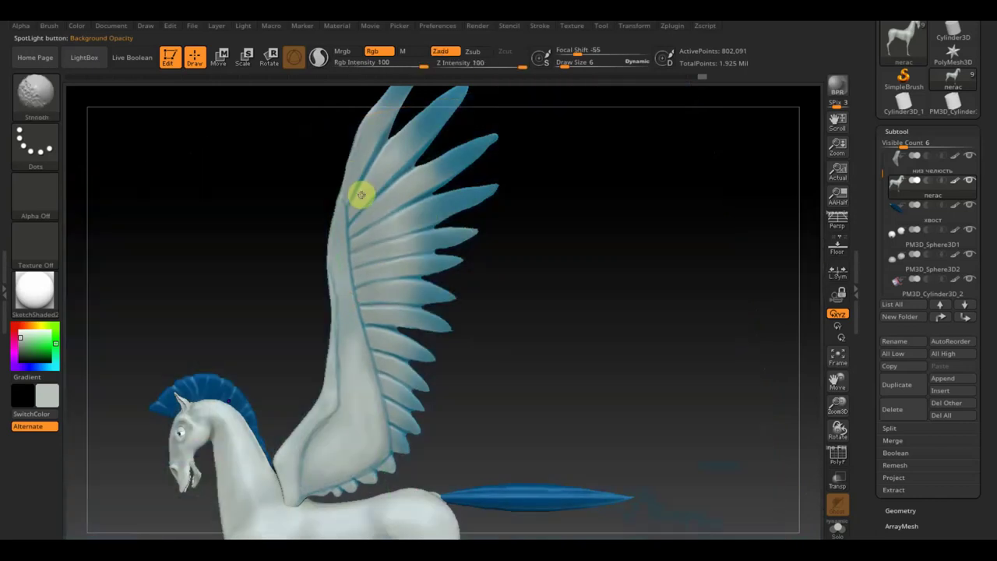
{"action": "key", "text": "shift+z"}
{"action": "left_click_drag", "start_coordinate": [361, 196], "coordinate": [372, 200]}
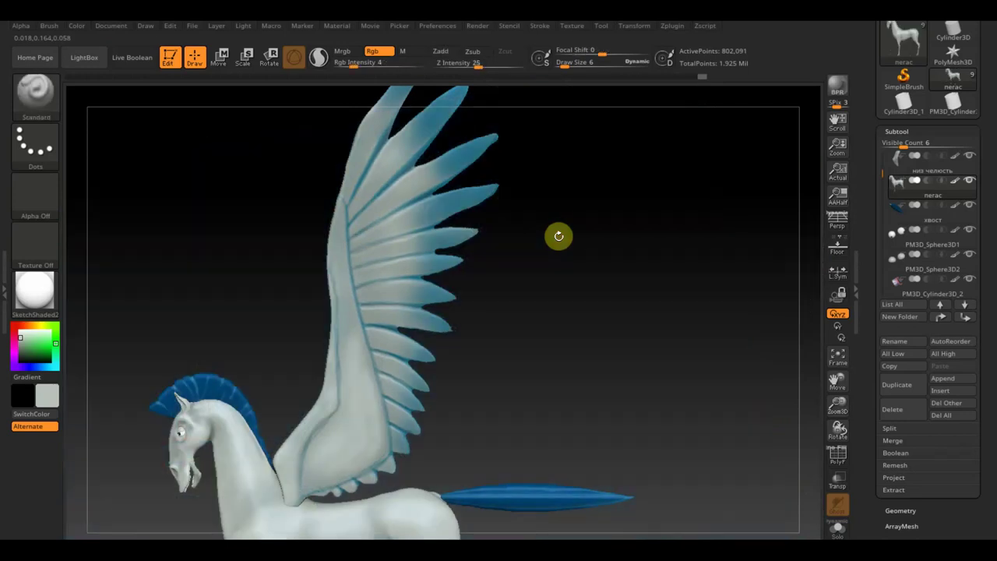
- Recentre the full pegasus and select the Move Topological brush
{"action": "mouse_move", "coordinate": [575, 327]}
{"action": "left_mouse_down"}
{"action": "mouse_move", "coordinate": [545, 273]}
{"action": "mouse_move", "coordinate": [643, 162]}
{"action": "mouse_move", "coordinate": [623, 223]}
{"action": "mouse_move", "coordinate": [605, 213]}
{"action": "mouse_move", "coordinate": [628, 231]}
{"action": "mouse_move", "coordinate": [616, 273]}
{"action": "mouse_move", "coordinate": [685, 278]}
{"action": "left_mouse_up"}
{"action": "mouse_move", "coordinate": [548, 358]}
{"action": "left_mouse_down", "text": "alt"}
{"action": "mouse_move", "coordinate": [566, 356]}
{"action": "mouse_move", "coordinate": [532, 349]}
{"action": "mouse_move", "coordinate": [732, 374]}
{"action": "mouse_move", "coordinate": [712, 363]}
{"action": "mouse_move", "coordinate": [719, 367]}
{"action": "left_mouse_up", "text": "alt"}
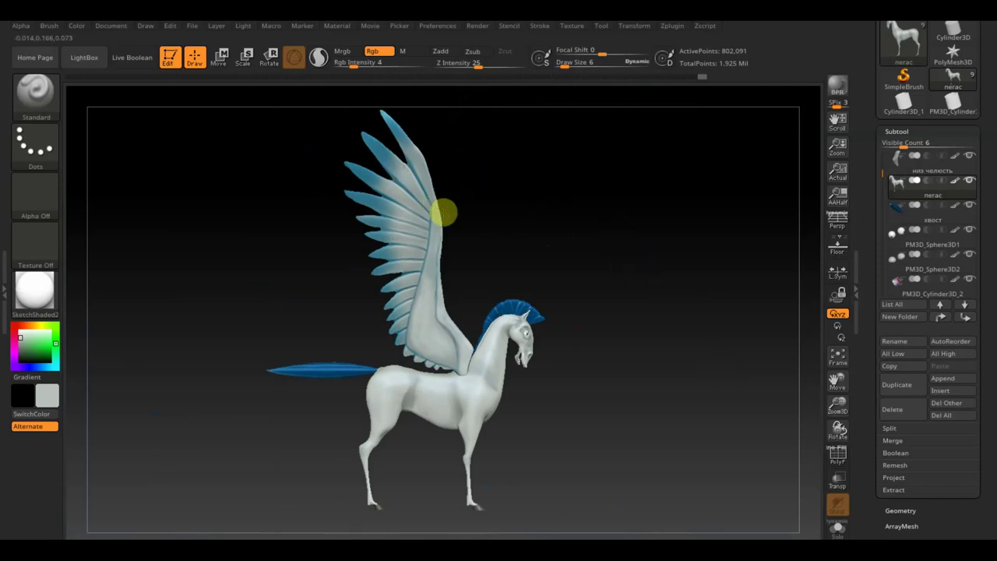
{"action": "left_click", "coordinate": [55, 105]}
{"action": "left_click", "coordinate": [241, 107]}
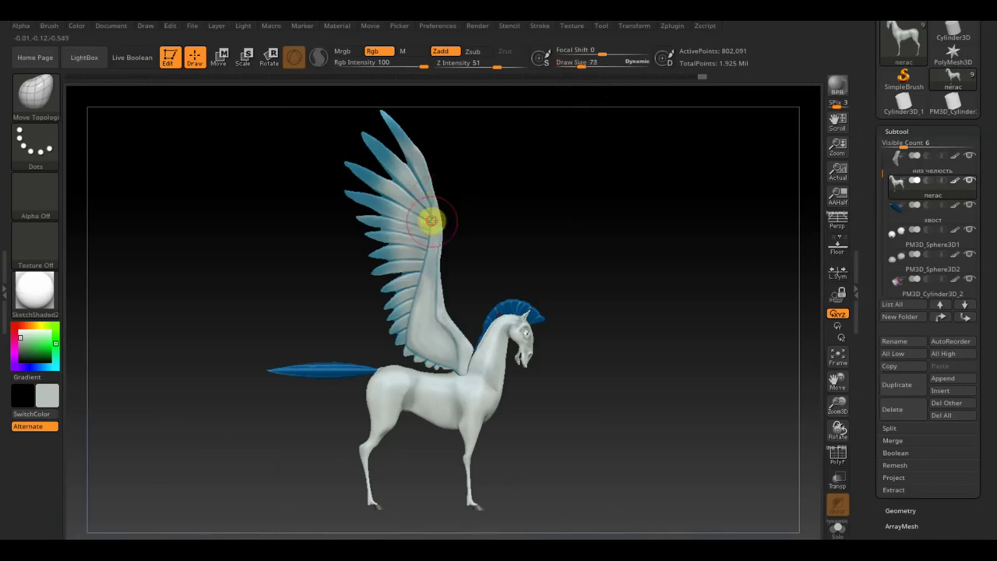
- Alt-click repeatedly on the wing until it becomes the active subtool
{"action": "left_click", "coordinate": [431, 220], "text": "alt"}
{"action": "left_click", "coordinate": [434, 192]}
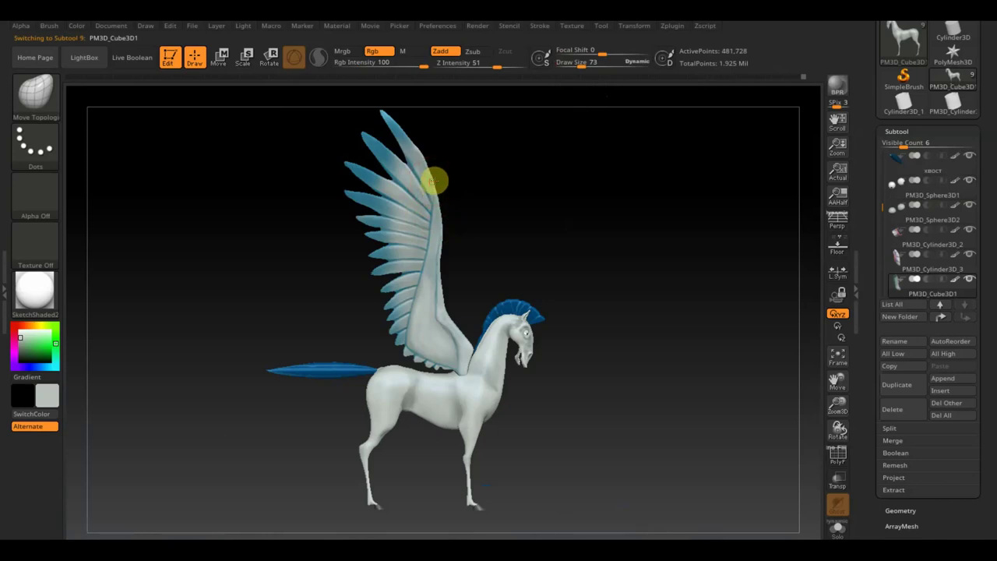
{"action": "left_click", "coordinate": [439, 200]}
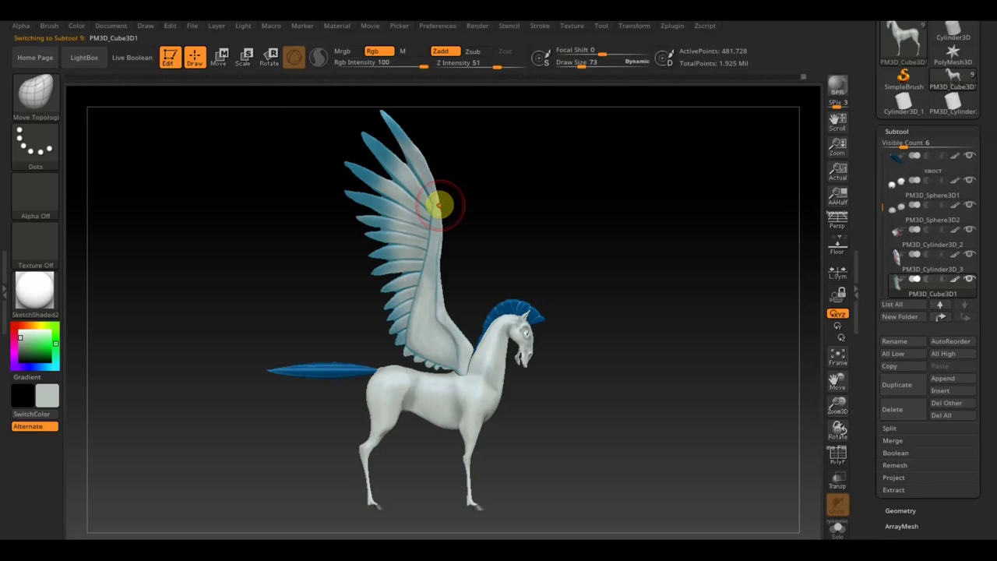
{"action": "left_click", "coordinate": [444, 237]}
{"action": "left_click", "coordinate": [444, 223]}
{"action": "left_click", "coordinate": [444, 246]}
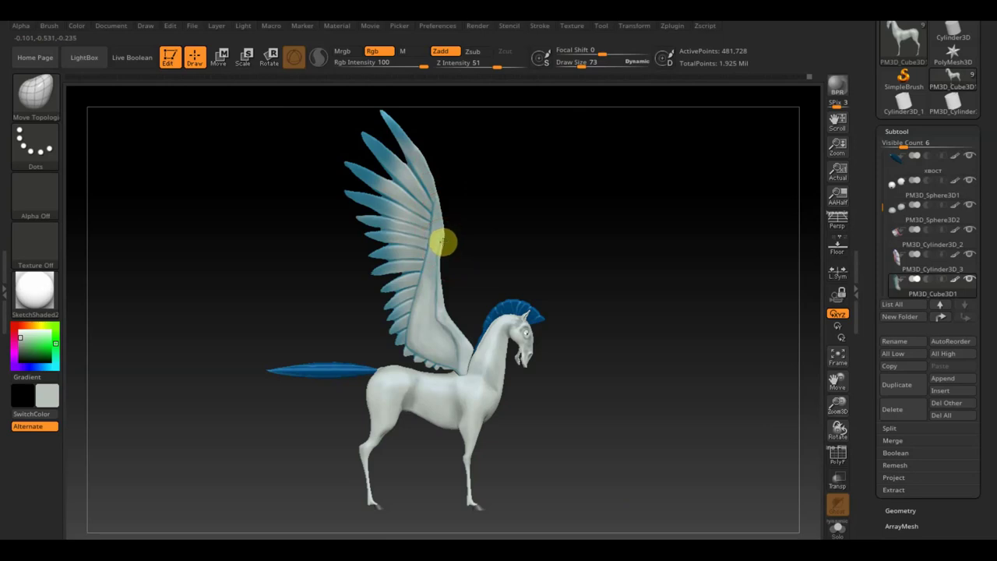
{"action": "left_click", "coordinate": [439, 264]}
{"action": "left_click", "coordinate": [445, 251]}
{"action": "left_click", "coordinate": [575, 247]}
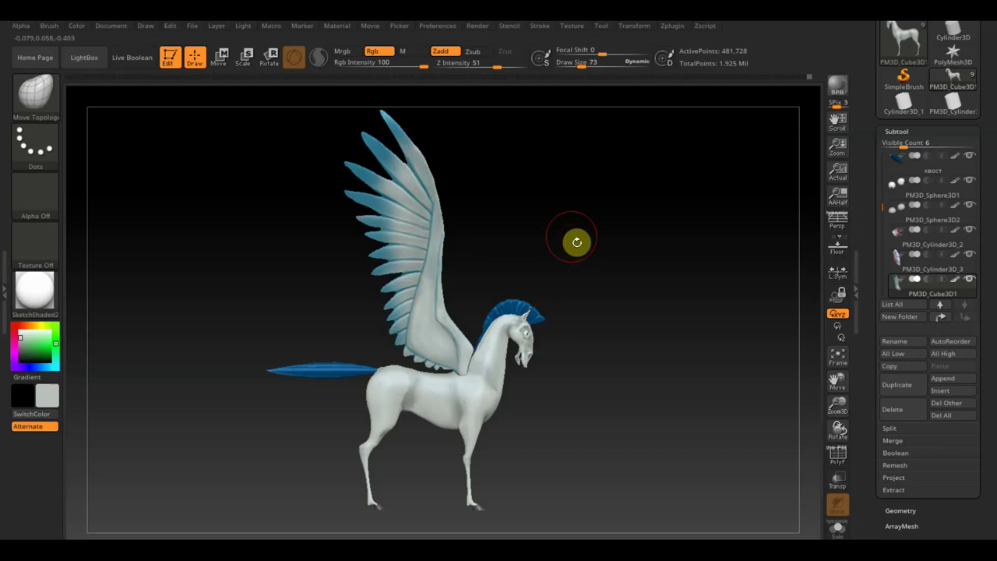
{"action": "left_click", "coordinate": [430, 162]}
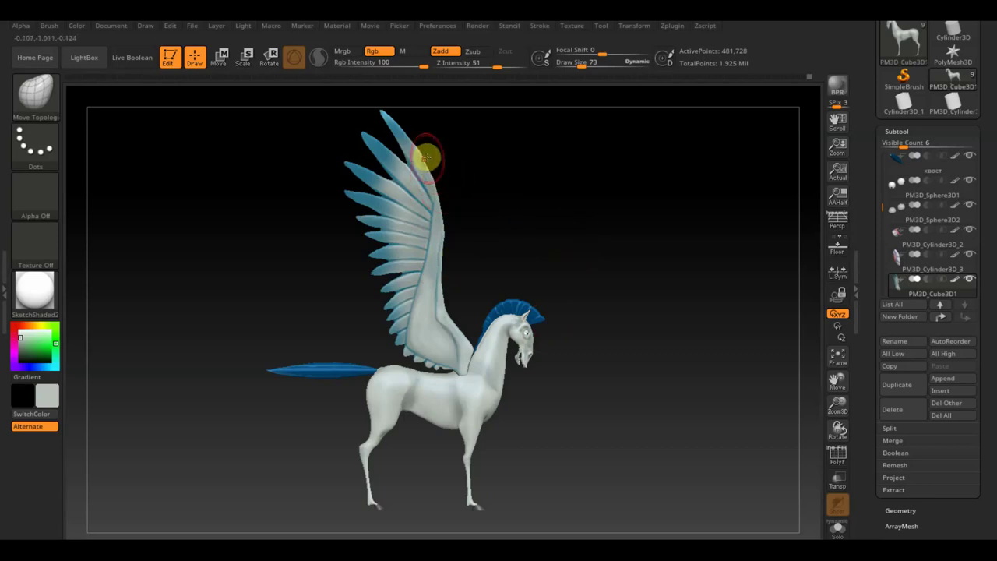
{"action": "left_click", "coordinate": [413, 140]}
{"action": "left_click", "coordinate": [435, 175]}
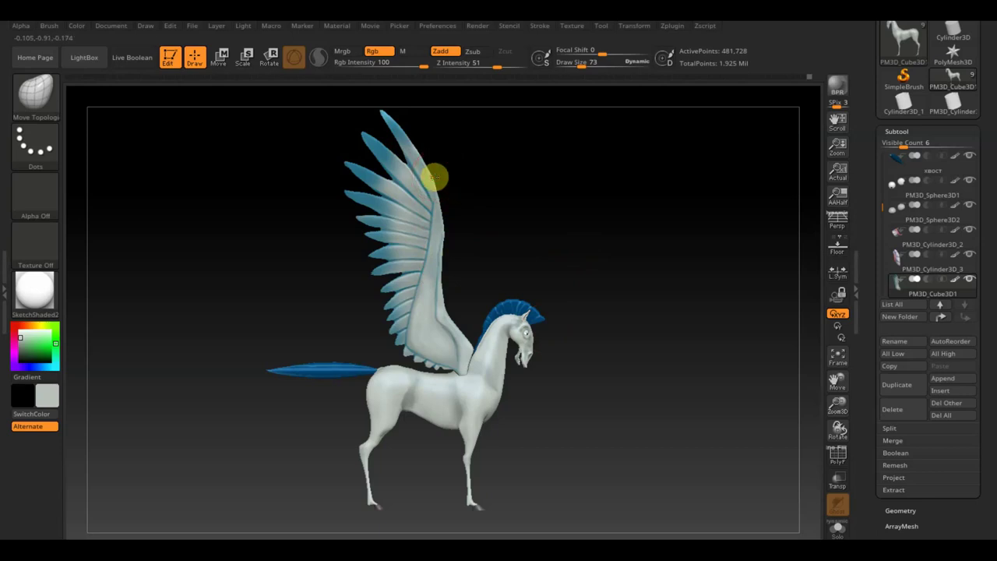
{"action": "left_click", "coordinate": [551, 244]}
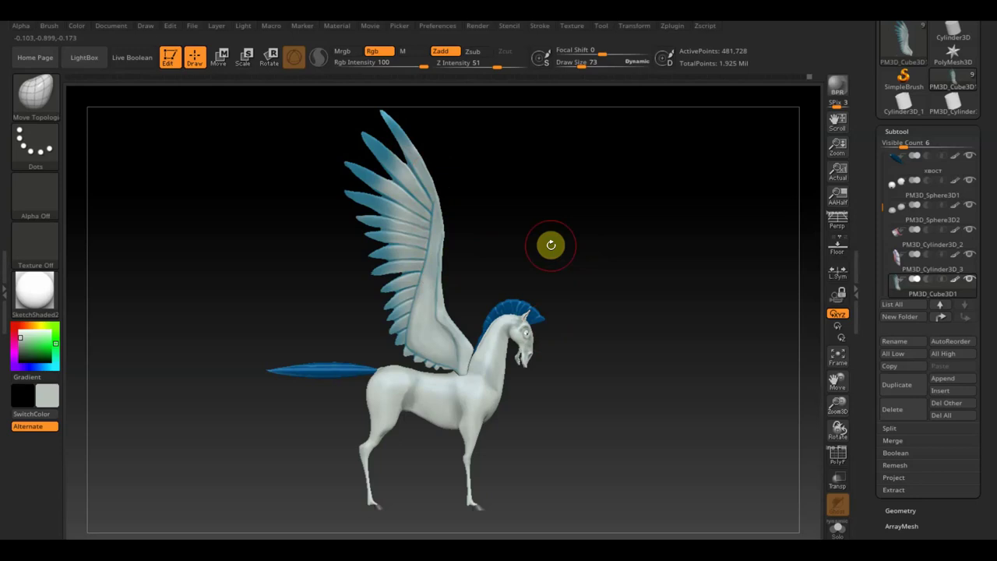
- Expand Tool > Geometry to show Modify Topology options, with the wing reselected
{"action": "mouse_move", "coordinate": [603, 280]}
{"action": "left_mouse_down"}
{"action": "mouse_move", "coordinate": [590, 289]}
{"action": "mouse_move", "coordinate": [607, 290]}
{"action": "mouse_move", "coordinate": [506, 250]}
{"action": "left_mouse_up"}
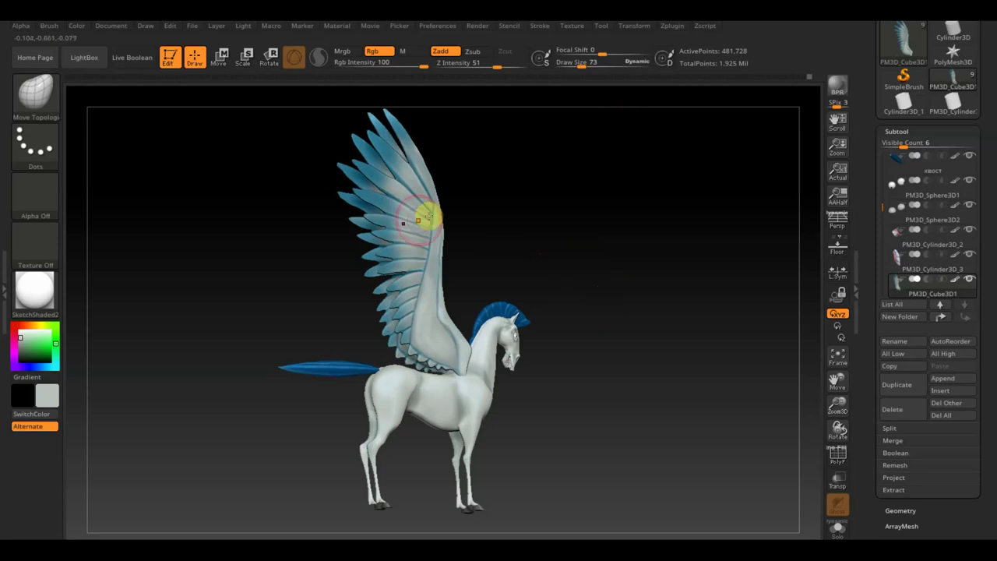
{"action": "left_click", "coordinate": [572, 234]}
{"action": "mouse_move", "coordinate": [572, 234]}
{"action": "left_mouse_down"}
{"action": "mouse_move", "coordinate": [601, 276]}
{"action": "mouse_move", "coordinate": [563, 296]}
{"action": "mouse_move", "coordinate": [510, 251]}
{"action": "mouse_move", "coordinate": [491, 261]}
{"action": "mouse_move", "coordinate": [501, 278]}
{"action": "mouse_move", "coordinate": [551, 249]}
{"action": "mouse_move", "coordinate": [597, 273]}
{"action": "left_mouse_up"}
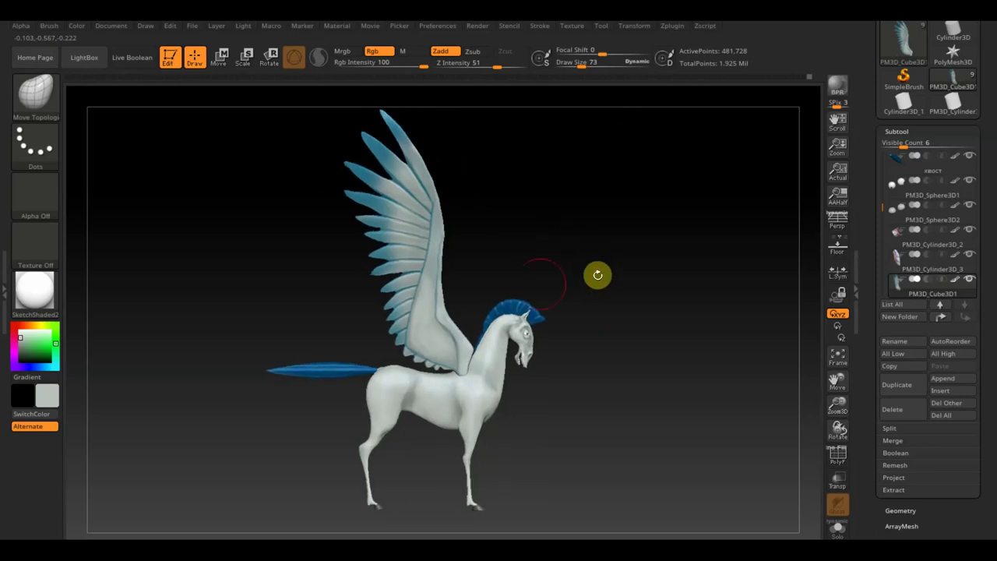
{"action": "mouse_move", "coordinate": [668, 395]}
{"action": "left_mouse_down"}
{"action": "mouse_move", "coordinate": [588, 385]}
{"action": "mouse_move", "coordinate": [598, 397]}
{"action": "left_mouse_up"}
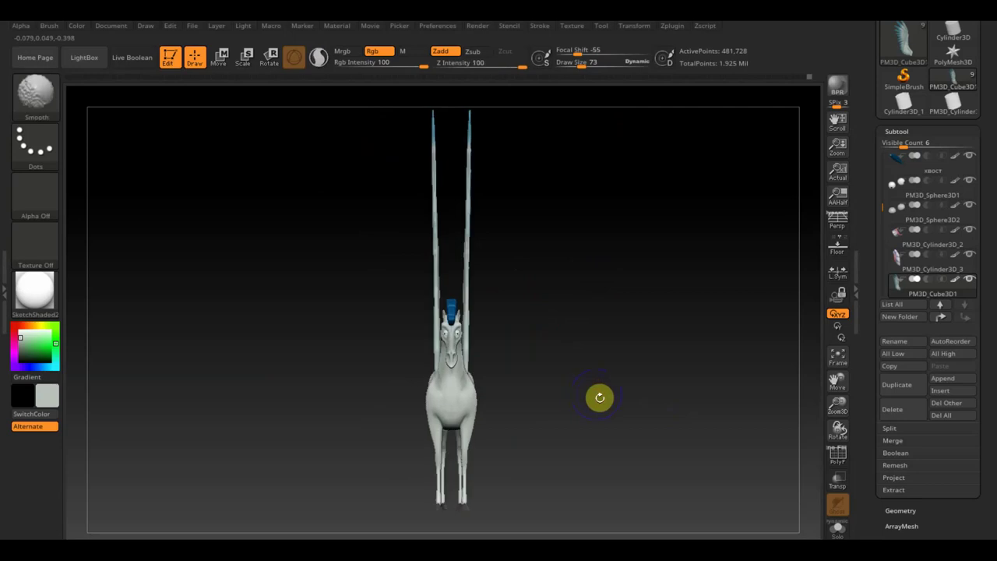
{"action": "left_click", "coordinate": [455, 398], "text": "alt"}
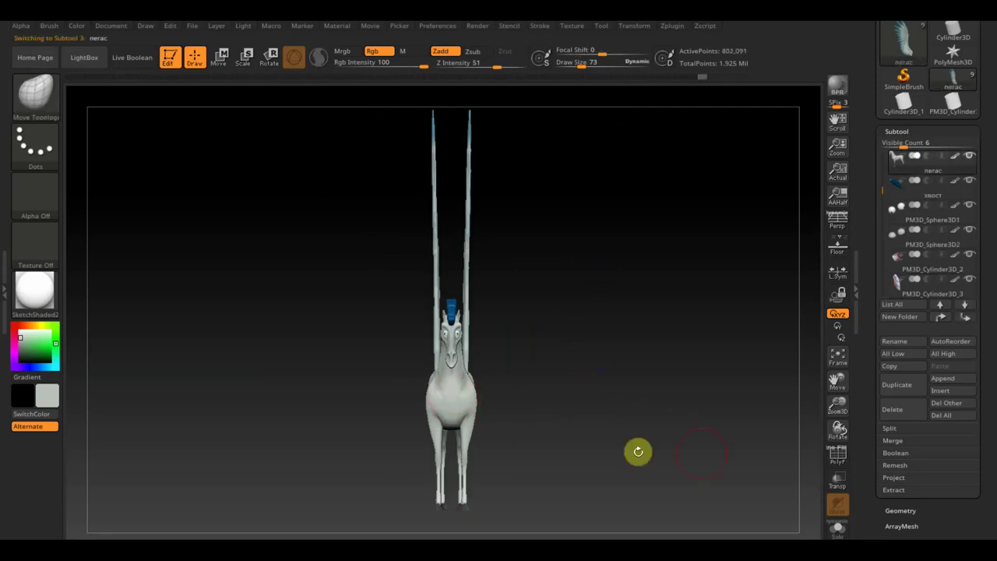
{"action": "left_click", "coordinate": [900, 507]}
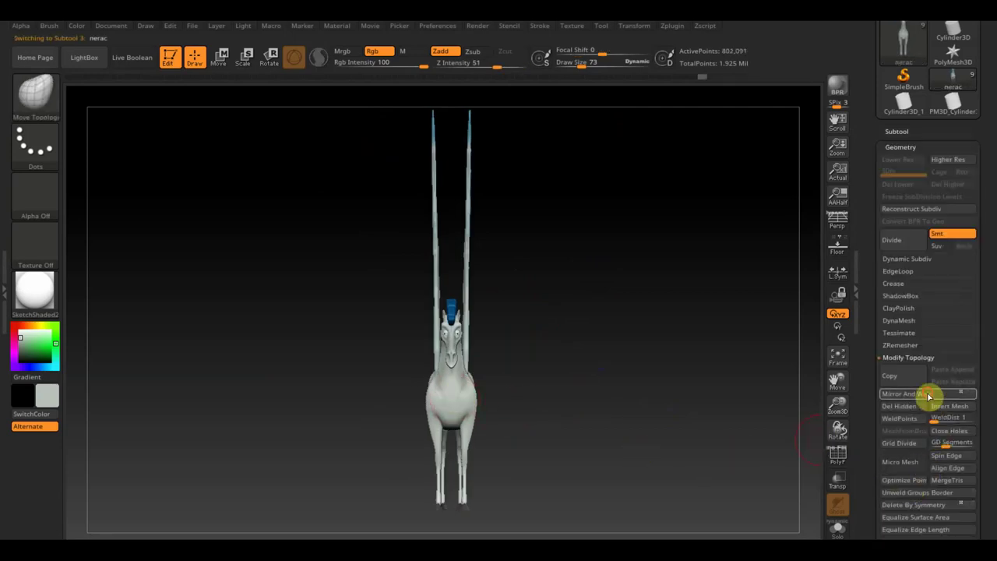
{"action": "left_click", "coordinate": [468, 279]}
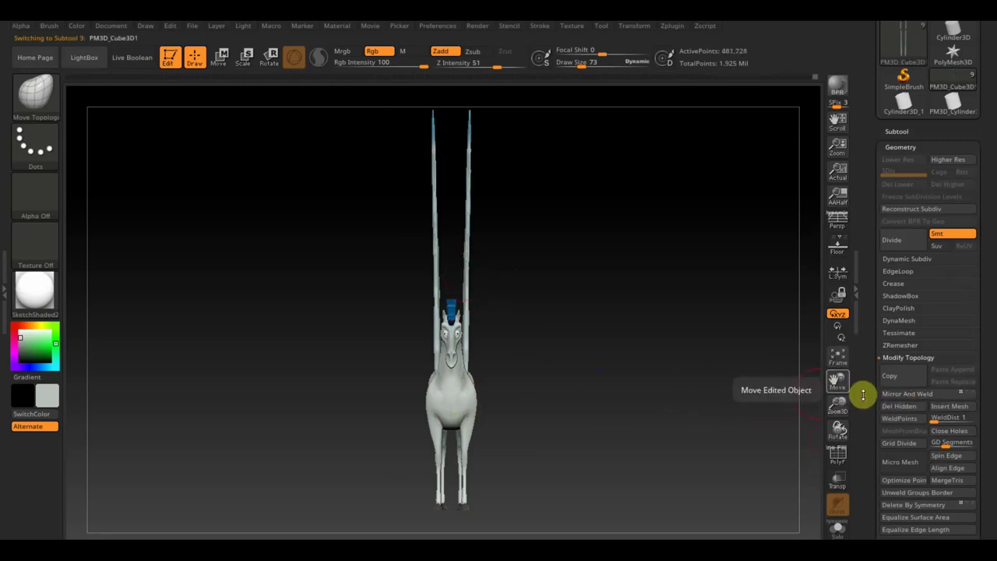
{"action": "left_click_drag", "start_coordinate": [640, 391], "coordinate": [663, 398]}
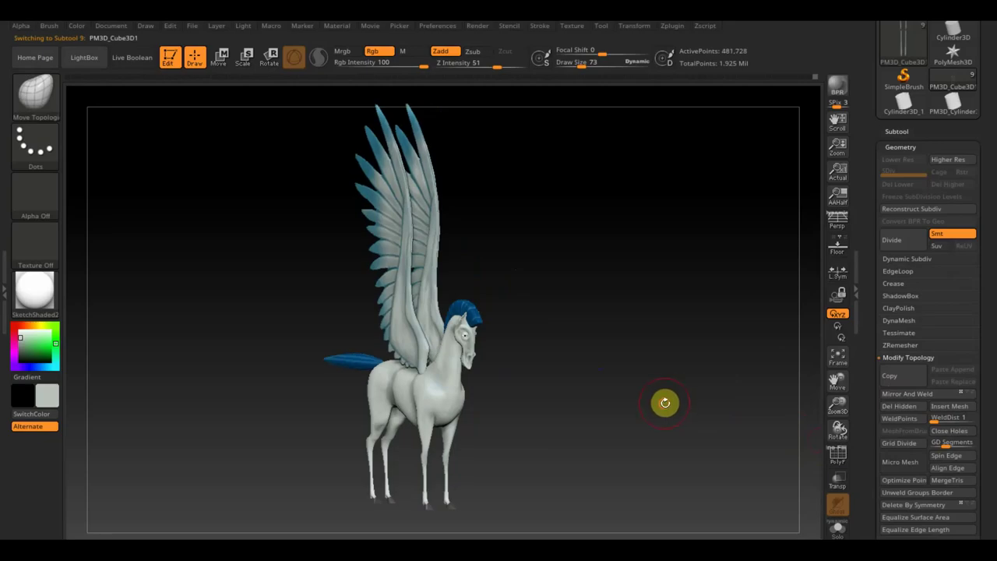